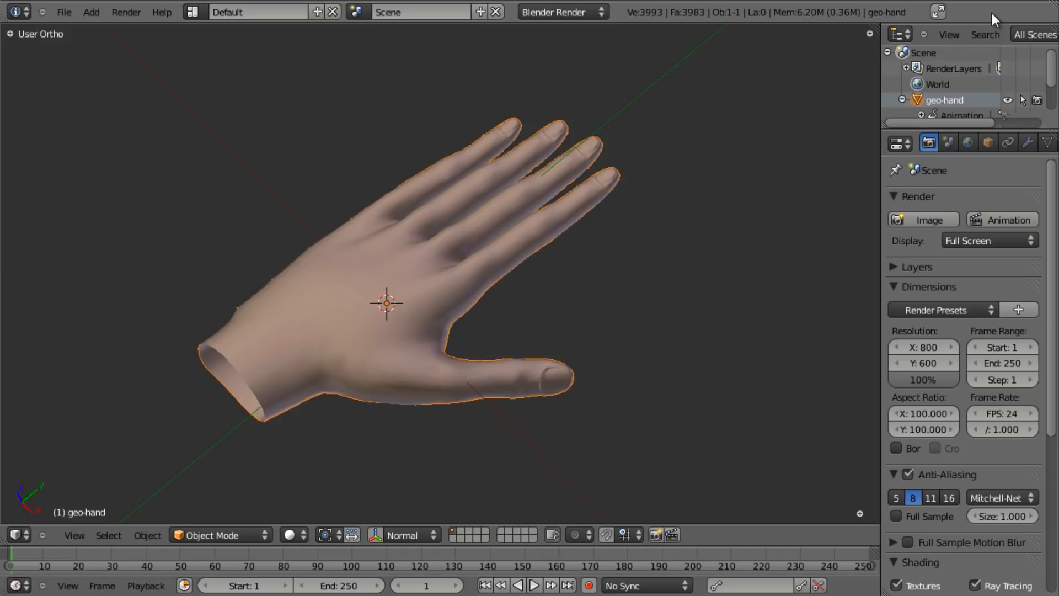
- Switch from Blender to the 'Rigging Lesson on Vimeo' Chrome window
key("alt+Tab")
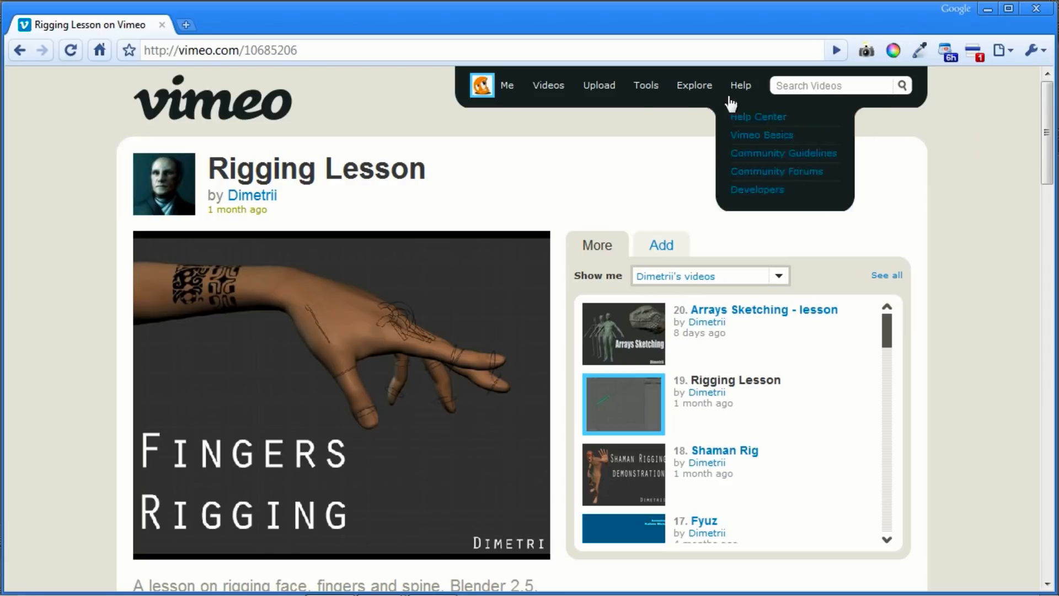
- Scroll the lesson page, dismiss the colour-scheme notice, and minimize Chrome
scroll(69, 347, "down", 1)
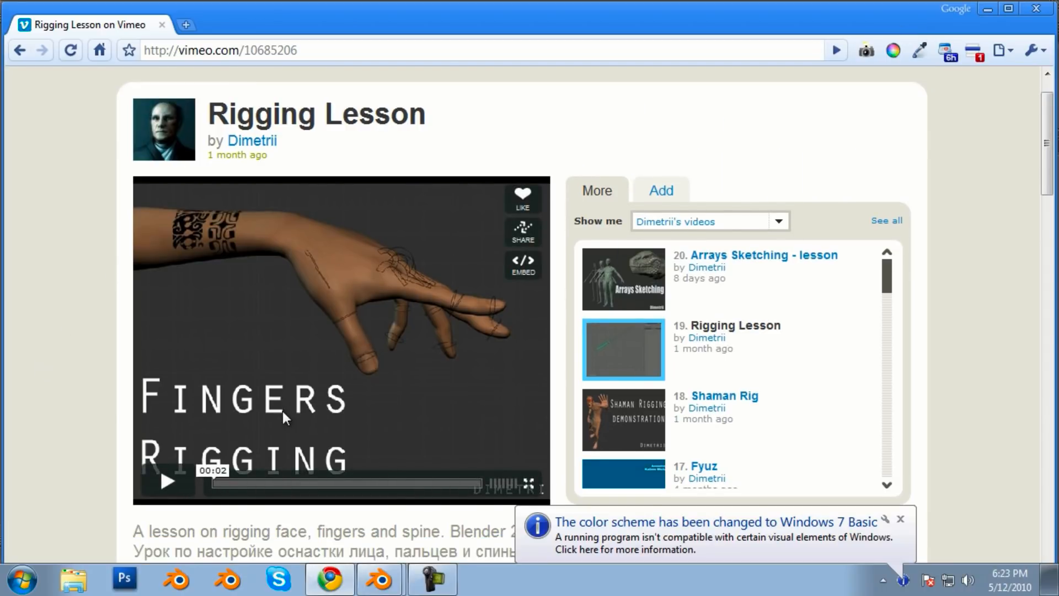
left_click(903, 520)
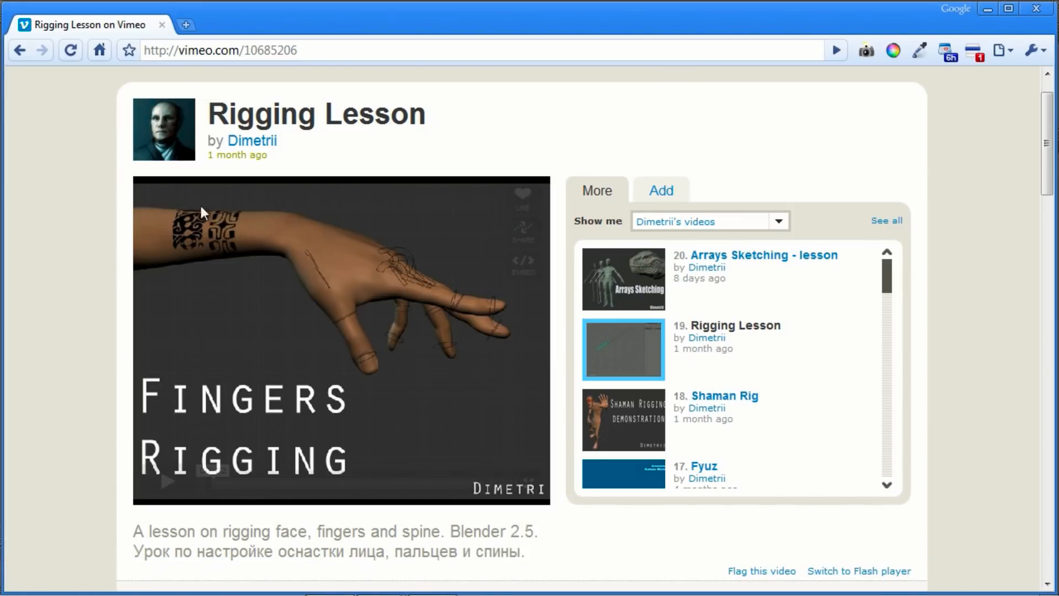
left_click(989, 12)
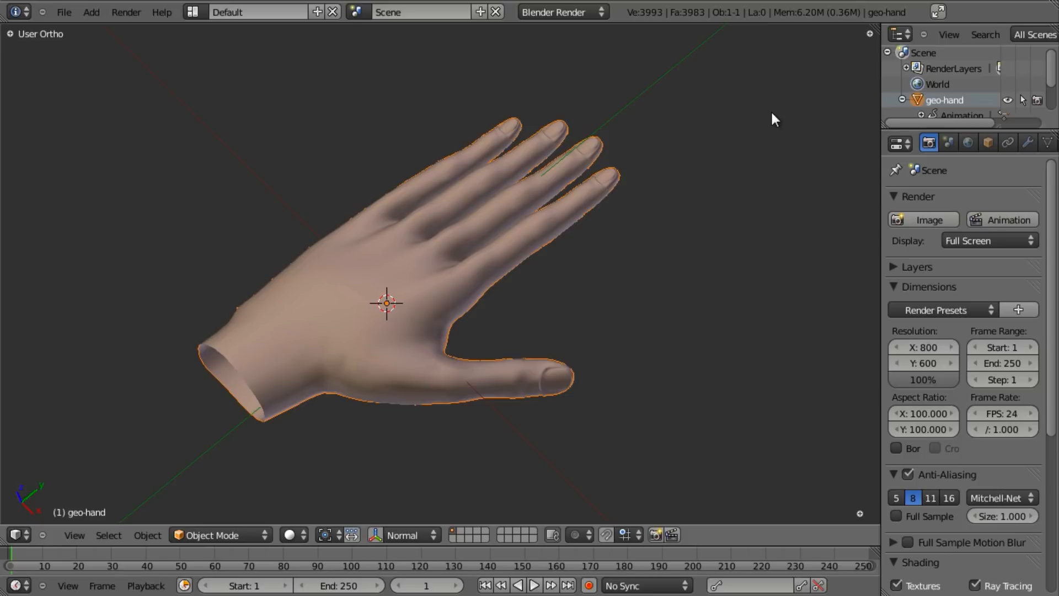
- Orbit around the geo-hand model, then delete it
middle_click_drag(544, 299, 433, 276)
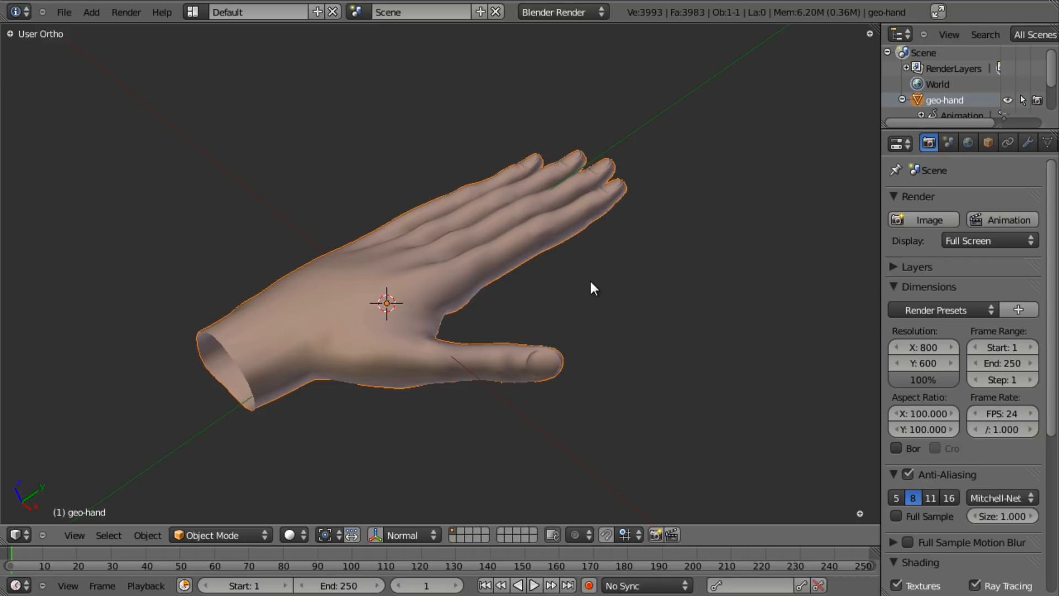
middle_click_drag(436, 293, 435, 311)
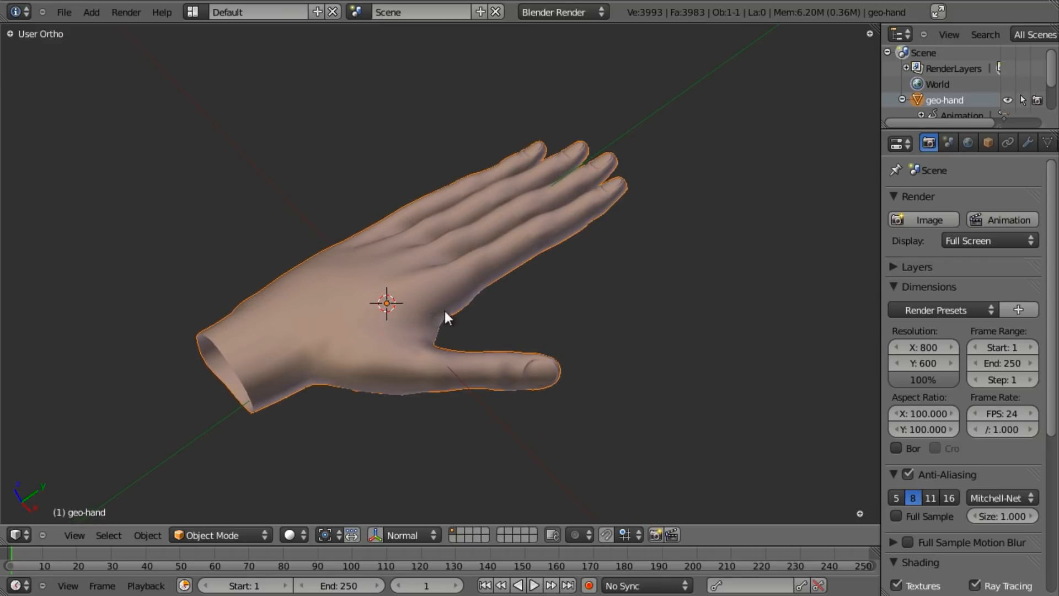
scroll(435, 311, "up", 2)
middle_click_drag(631, 323, 606, 341)
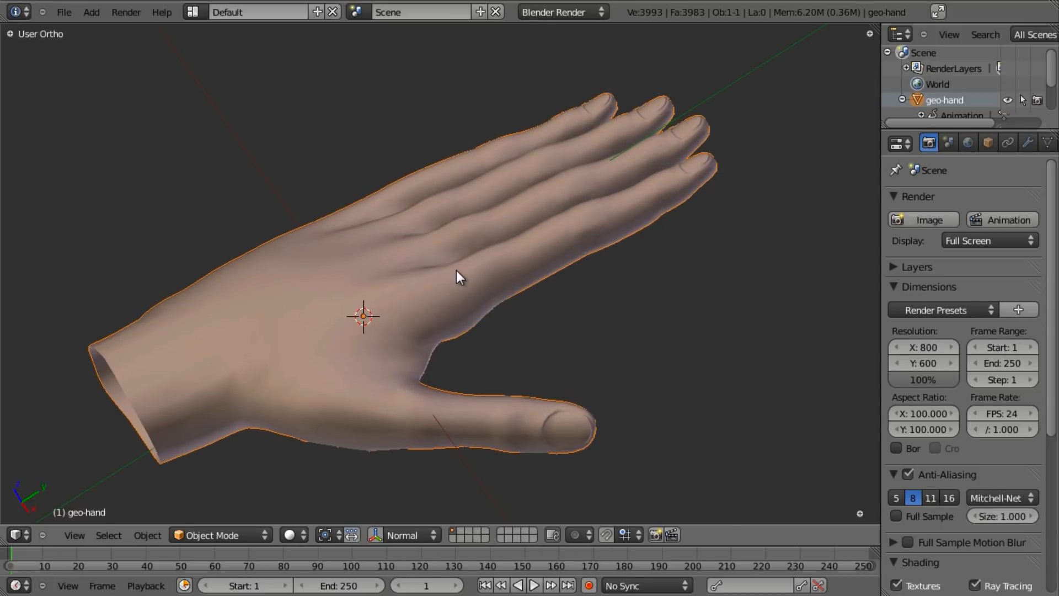
scroll(467, 283, "down", 1)
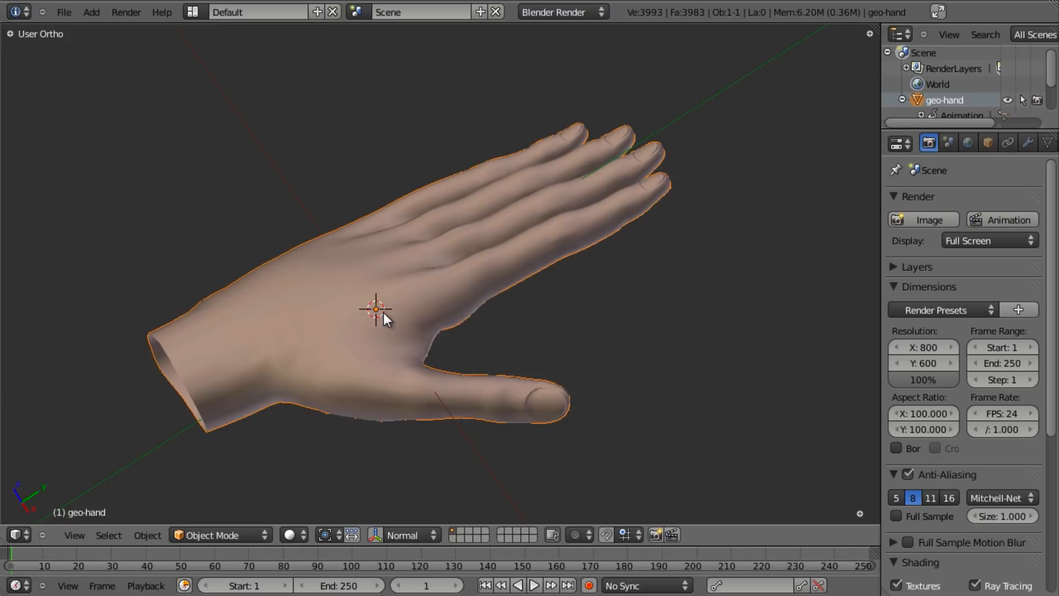
scroll(420, 336, "down", 1)
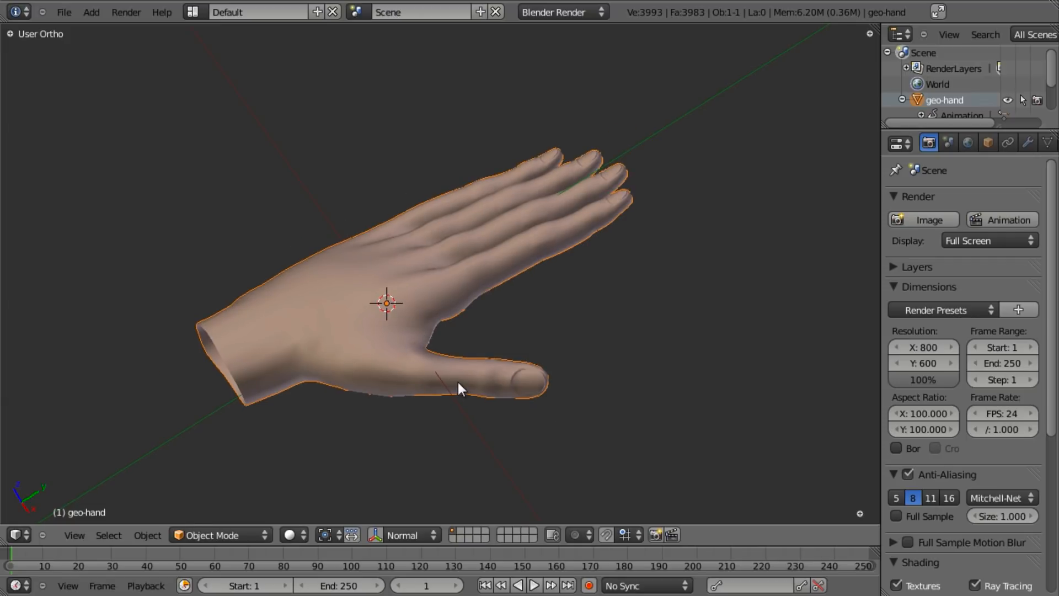
key("Delete")
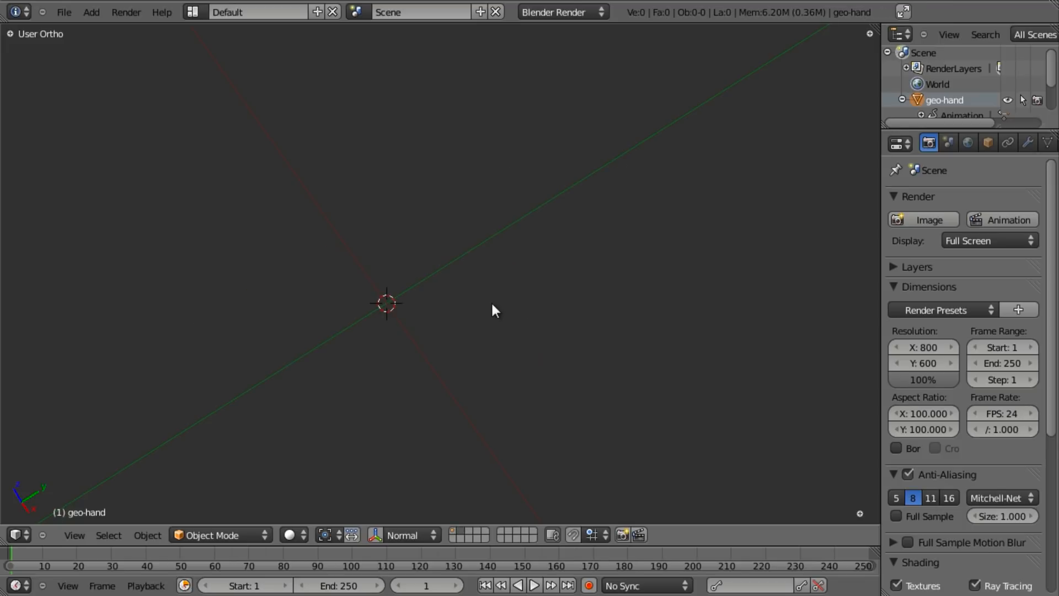
- From top view, add a Single Bone armature, then switch to side view in Edit Mode
key("KP_7")
key("shift+a")
mouse_move(461, 363)
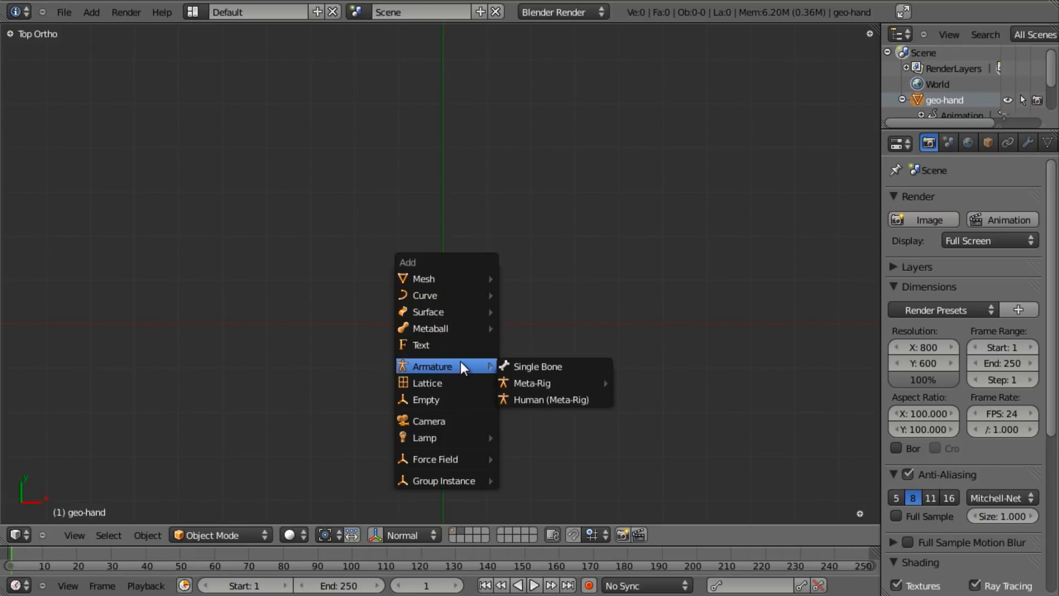
left_click(515, 365)
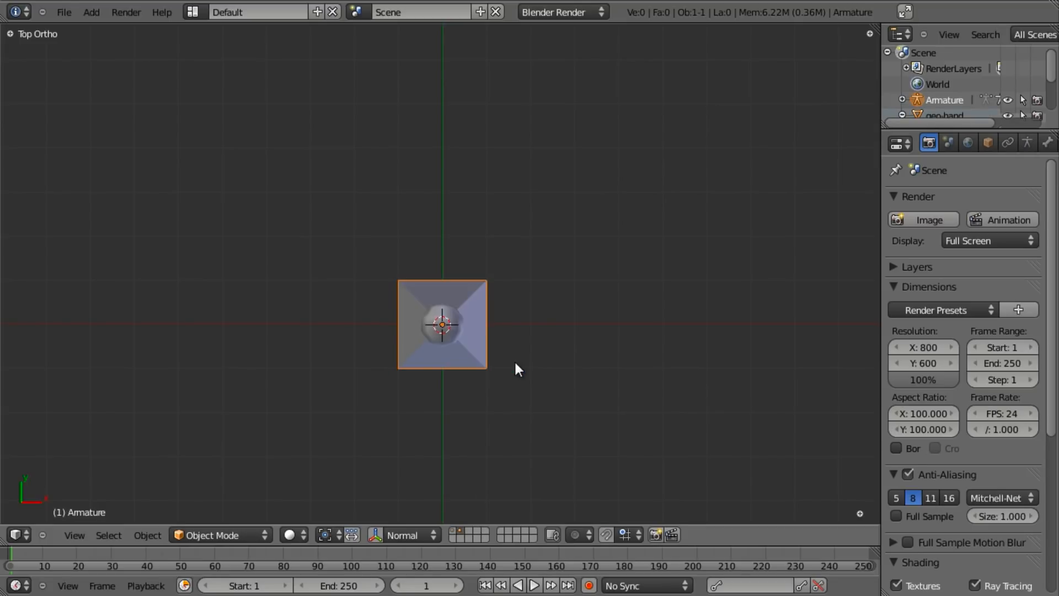
key("KP_3")
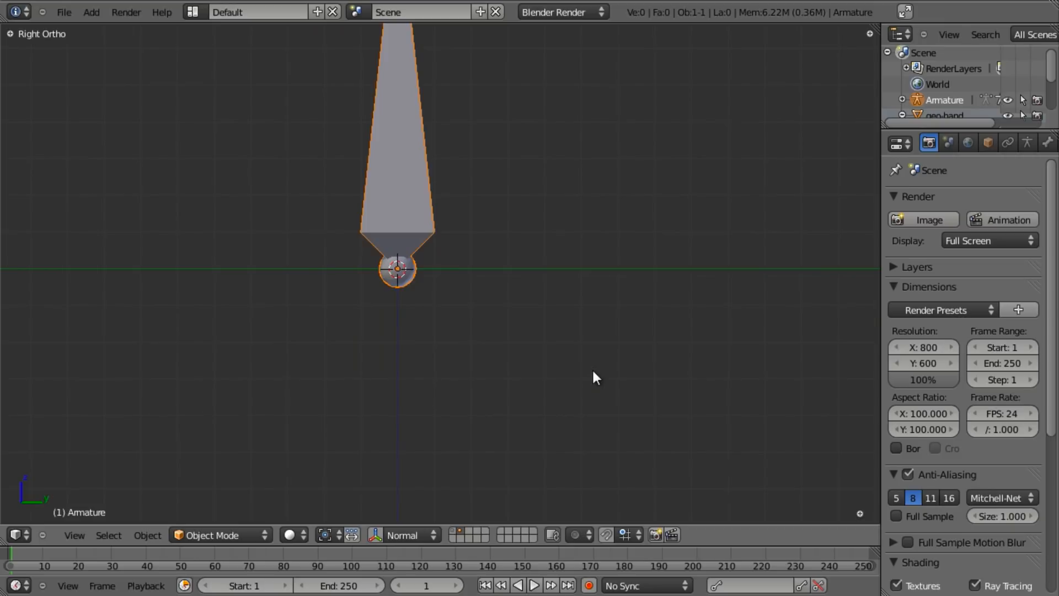
key("Tab")
scroll(573, 366, "down", 3)
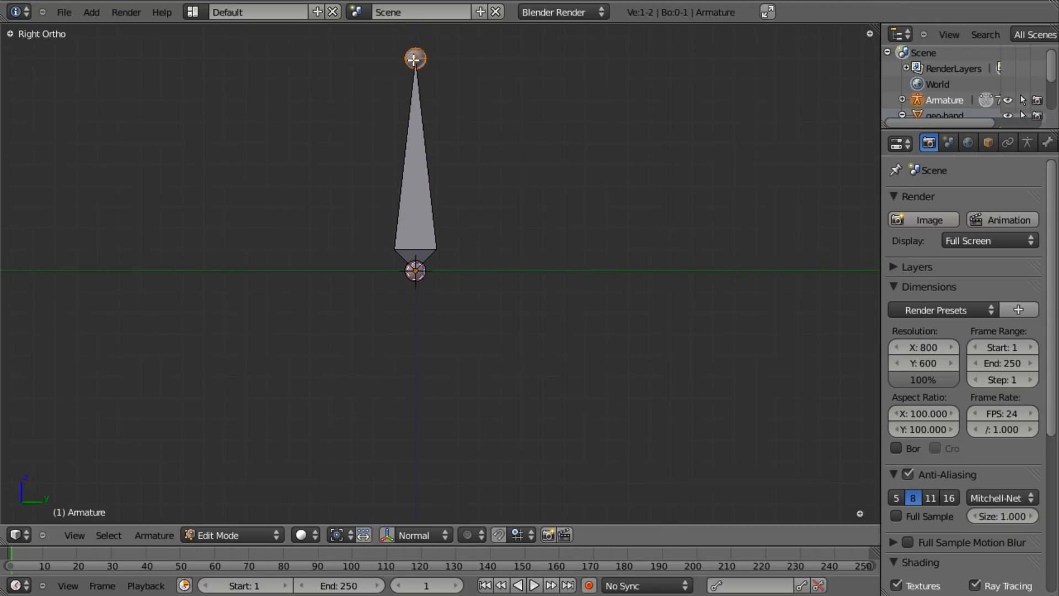
- Move the bone tip so the bone lies flat, pointing right
key("g")
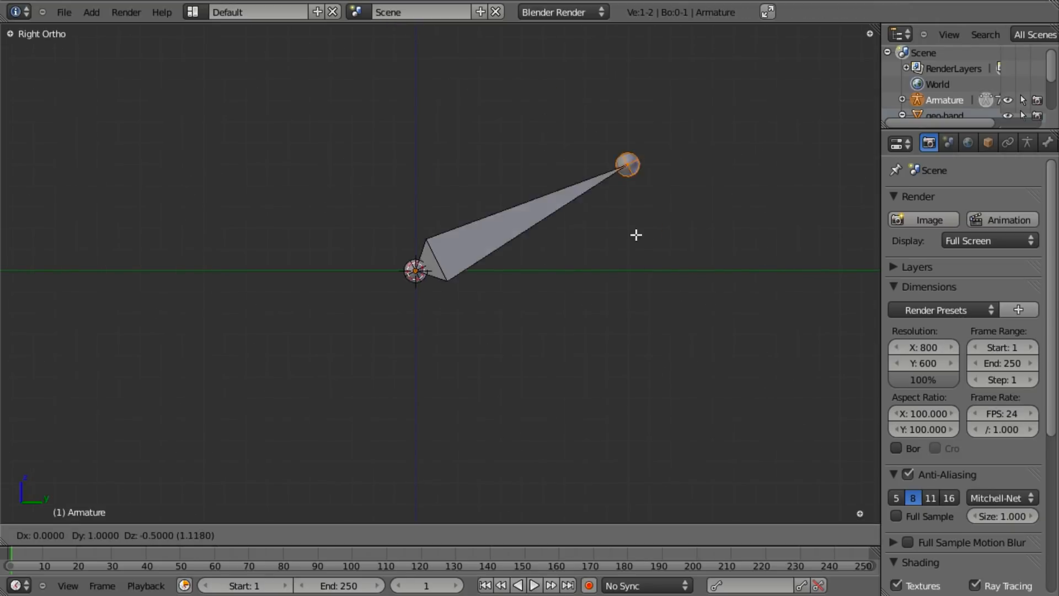
left_click(628, 274)
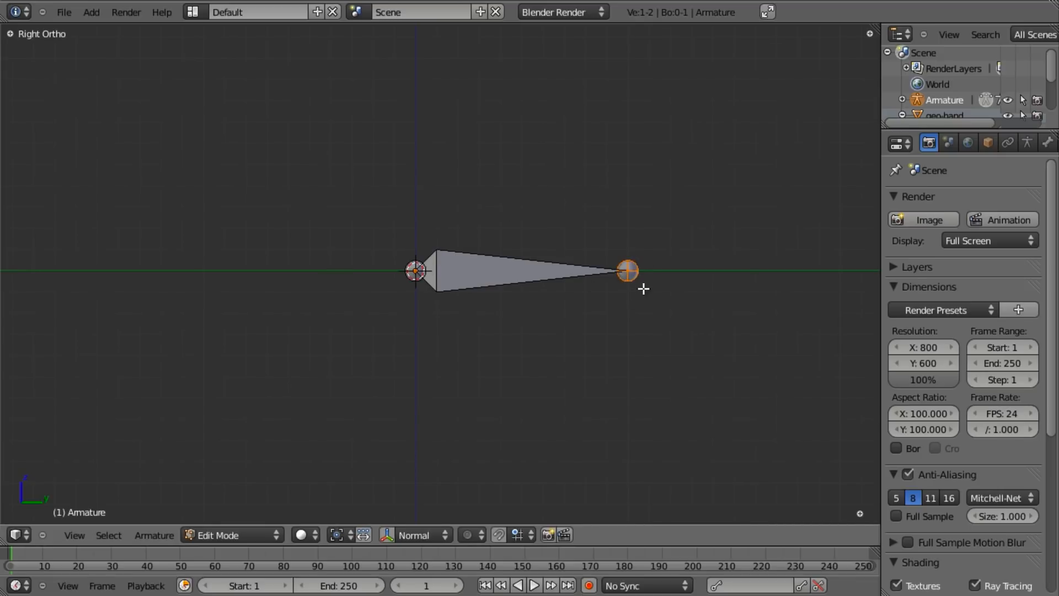
scroll(642, 286, "down", 3)
middle_click_drag(643, 287, 534, 314, "shift")
scroll(577, 319, "up", 1)
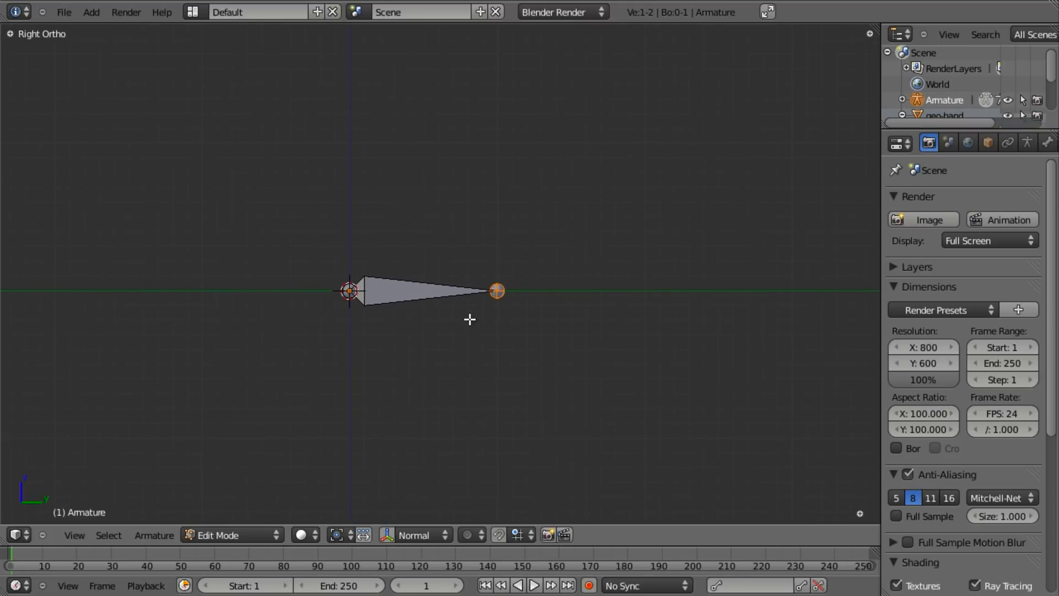
- Extrude two more bones from the tip, keeping the third level on Y
key("e")
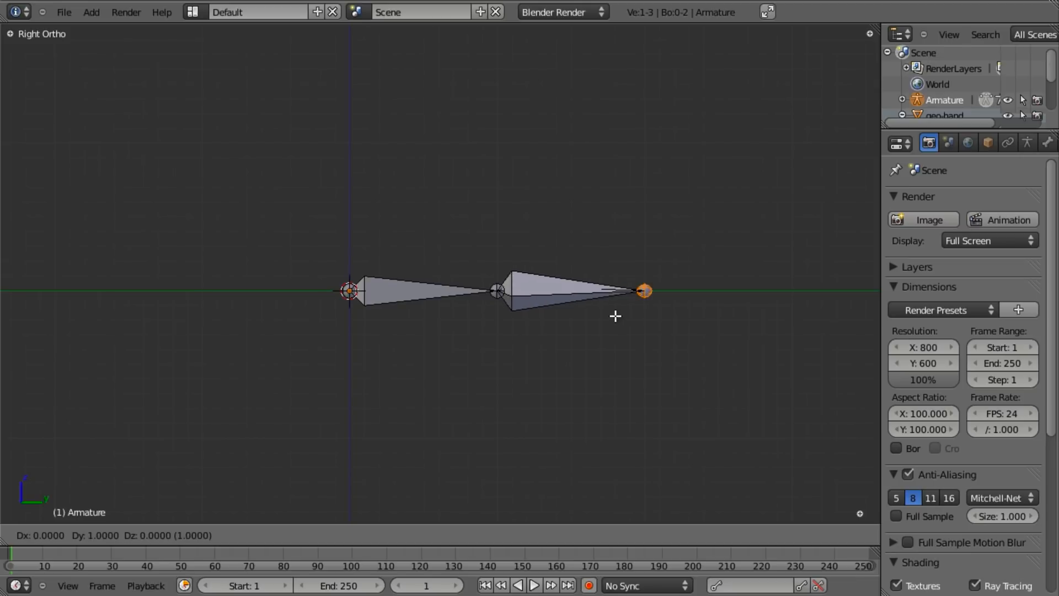
left_click(616, 316)
middle_click_drag(596, 319, 508, 324, "shift")
key("e")
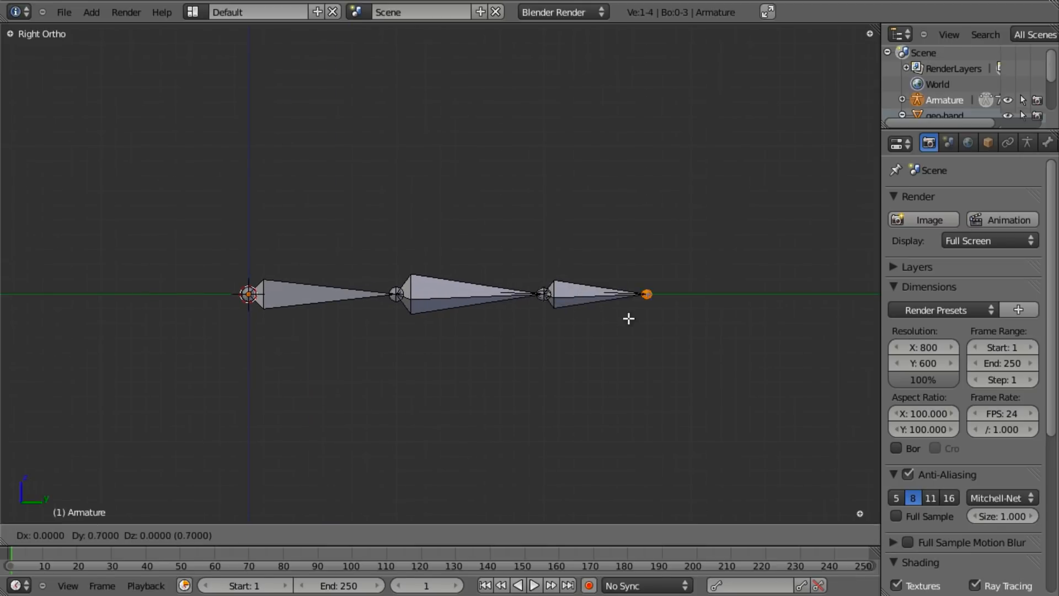
key("y")
left_click(655, 324)
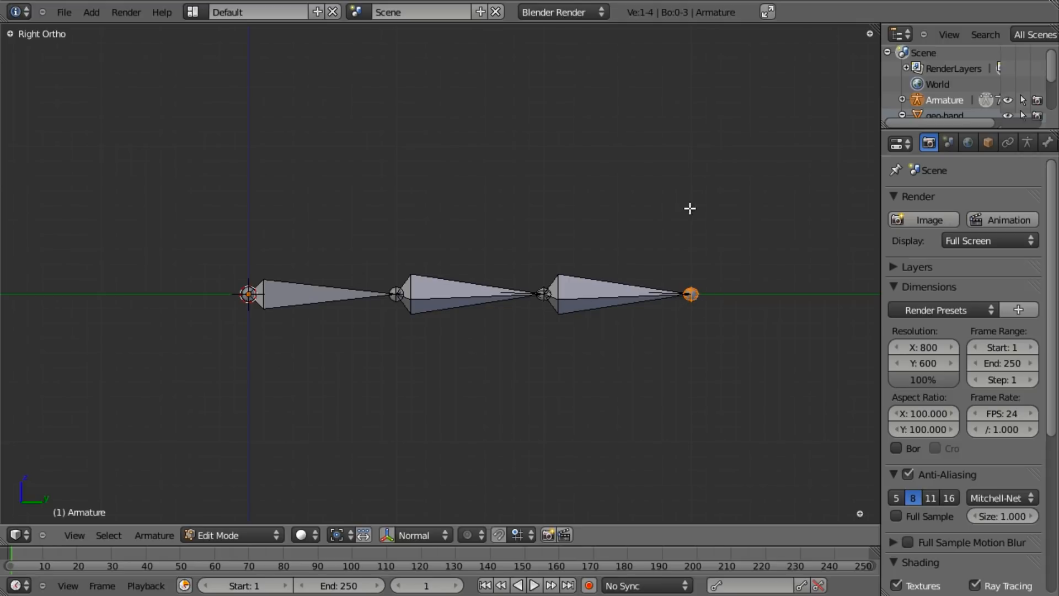
- Duplicate the first bone, place the copy above the chain, and lengthen its tip
key("a")
key("a")
scroll(382, 215, "down", 1)
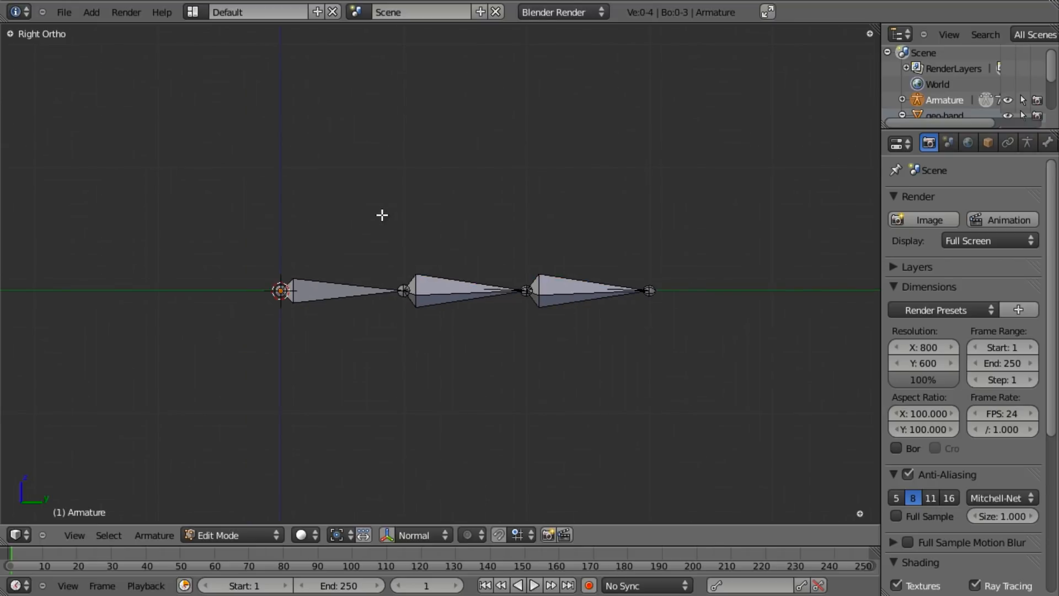
right_click(324, 284)
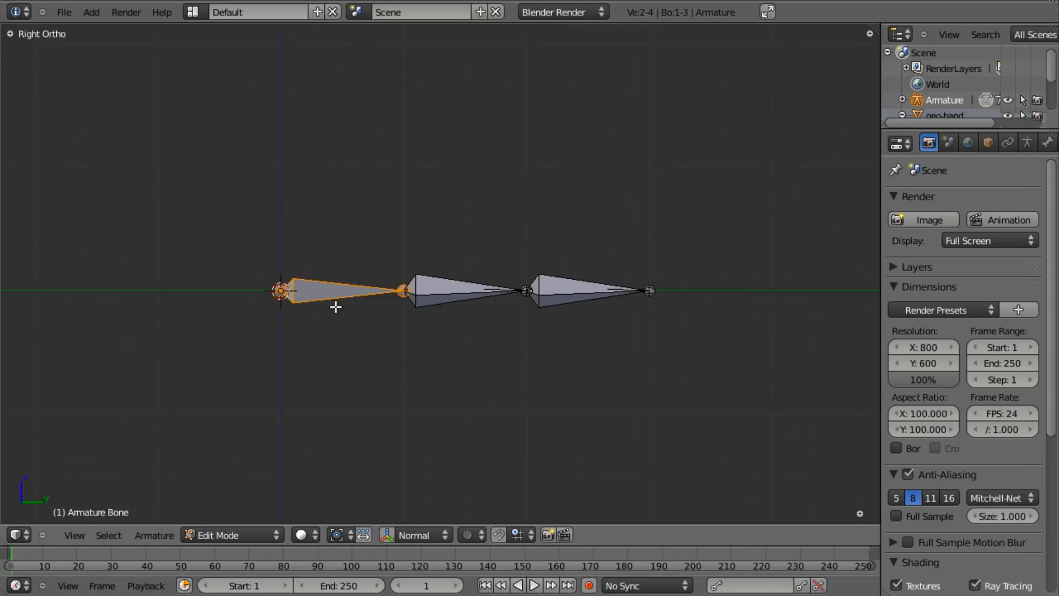
key("shift+d")
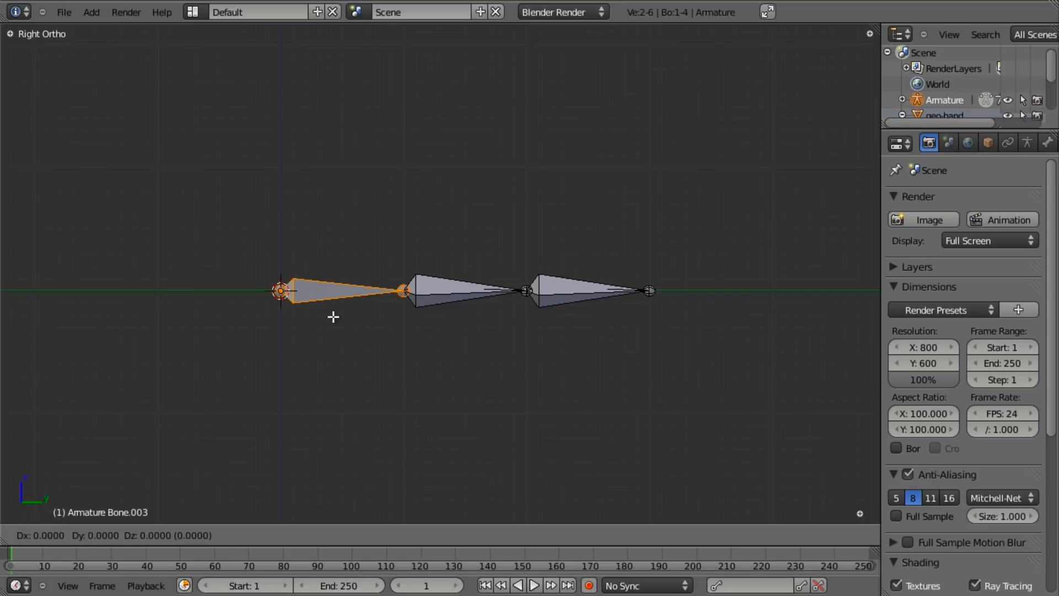
left_click(331, 269)
scroll(331, 269, "down", 1)
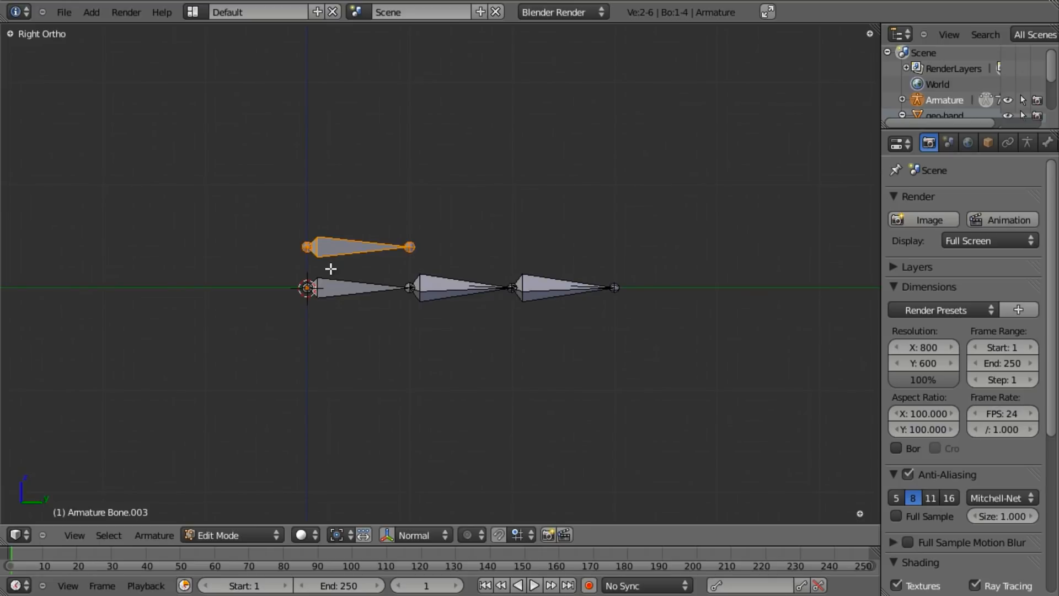
right_click(409, 245)
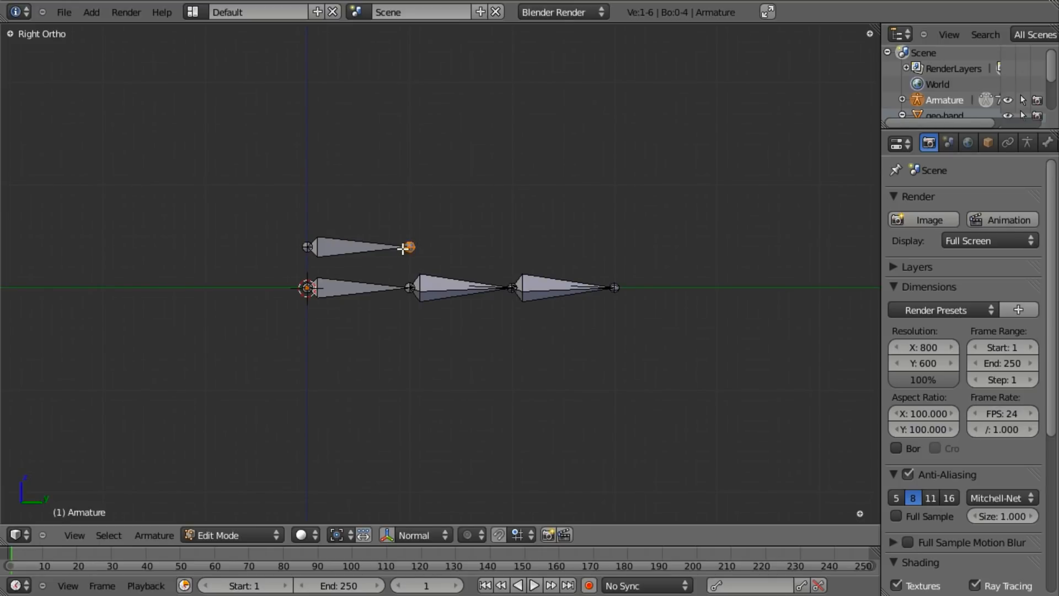
key("g")
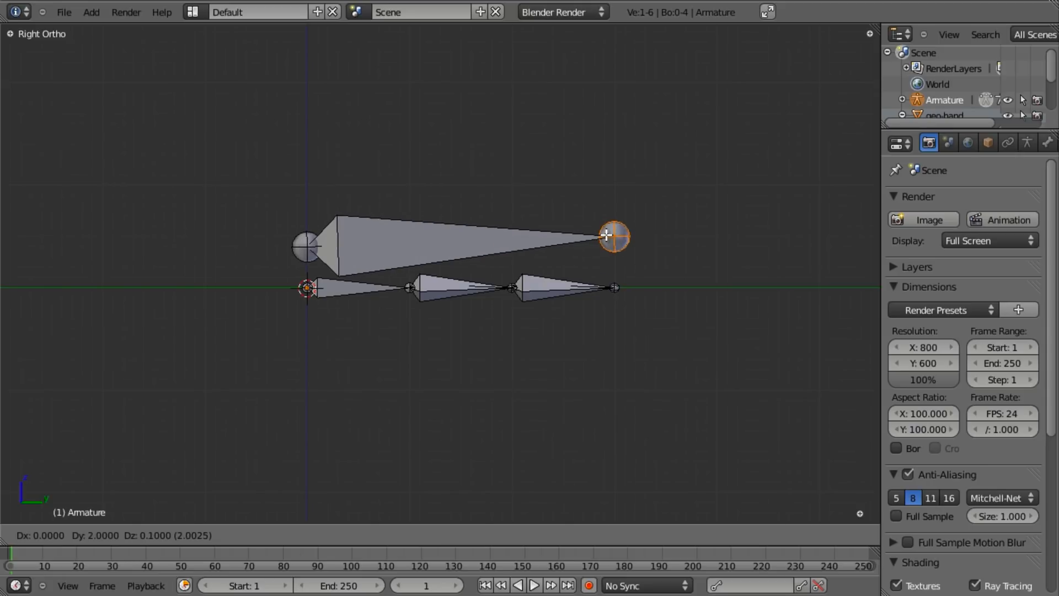
left_click(613, 234)
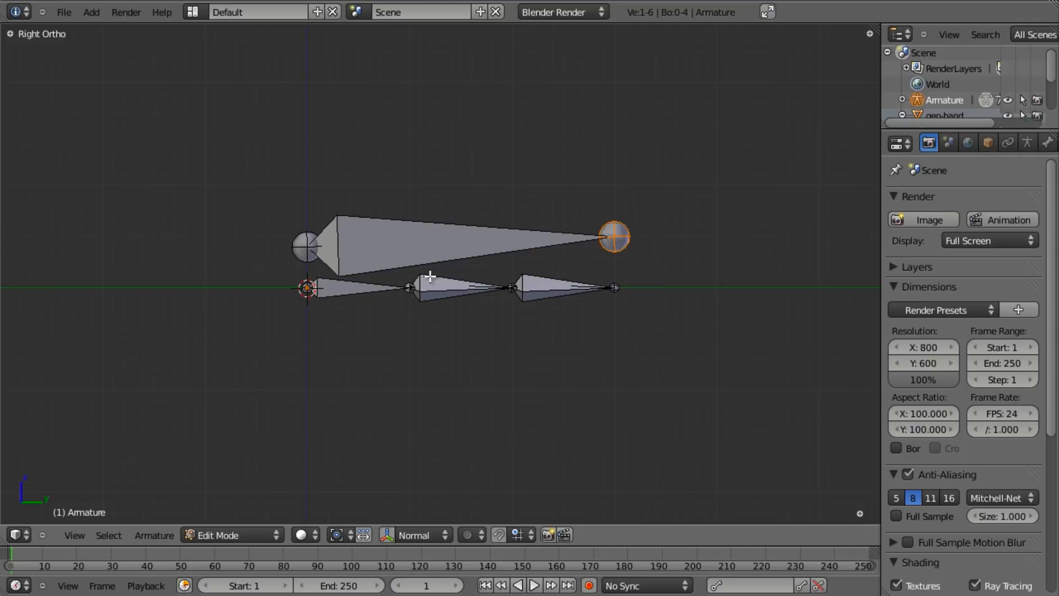
- Deselect everything, then select the three chain bones
middle_click_drag(421, 266, 506, 263)
key("a")
key("a")
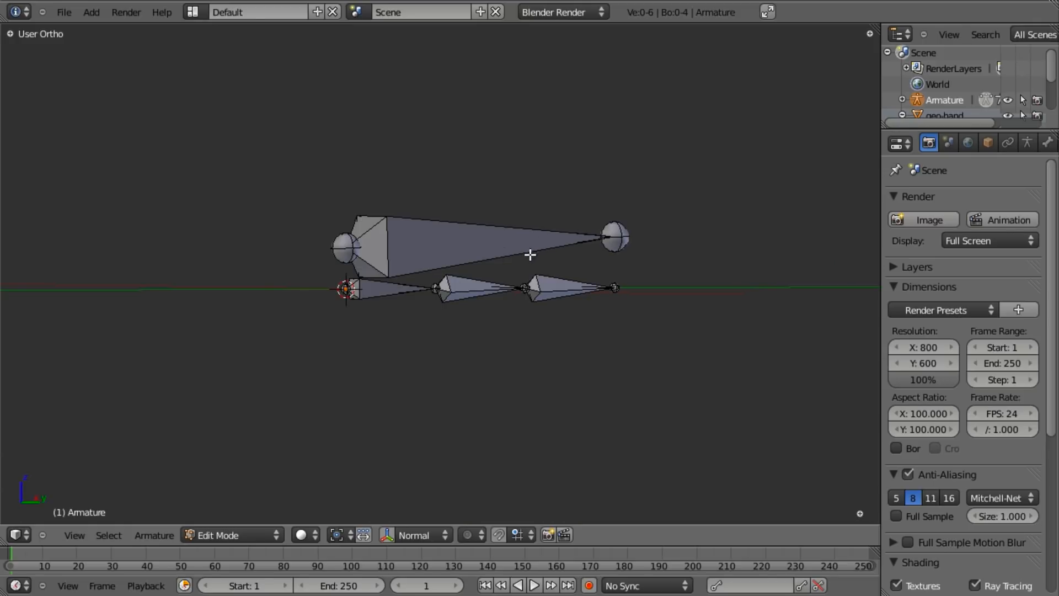
right_click(395, 292)
right_click(483, 286)
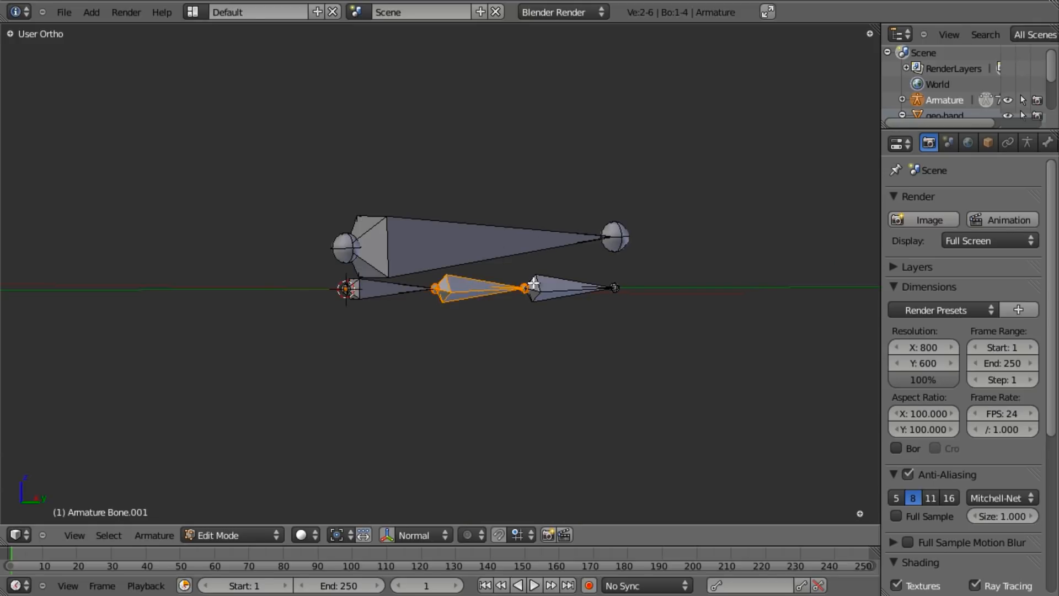
right_click(555, 287)
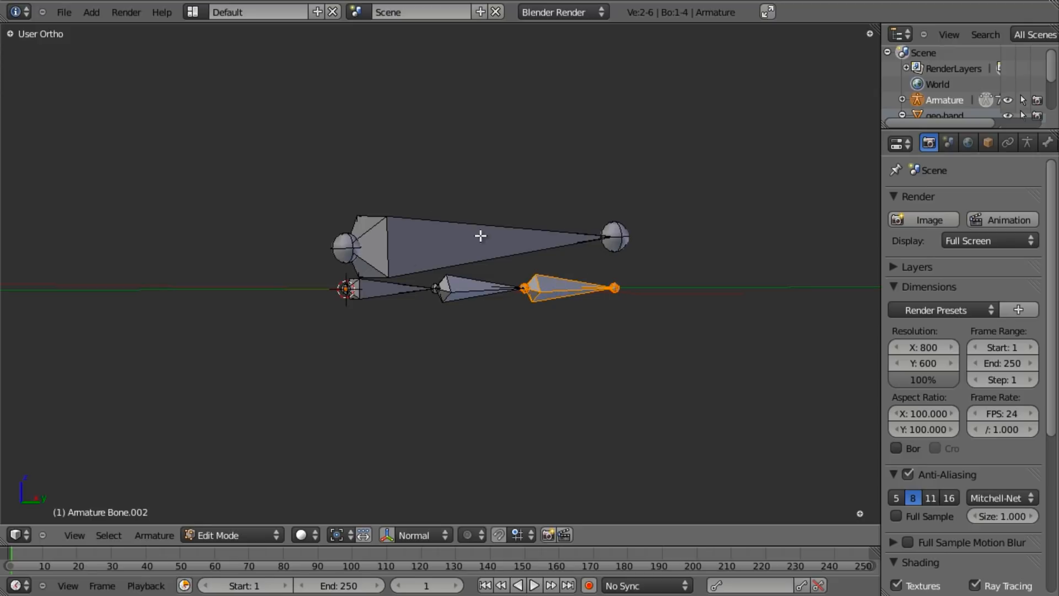
scroll(480, 238, "down", 1)
scroll(484, 247, "up", 1)
- Select the big bone, try an X-axis rotation and cancel it, then leave Edit Mode
right_click(516, 230)
middle_click_drag(554, 251, 498, 251)
key("r")
key("x")
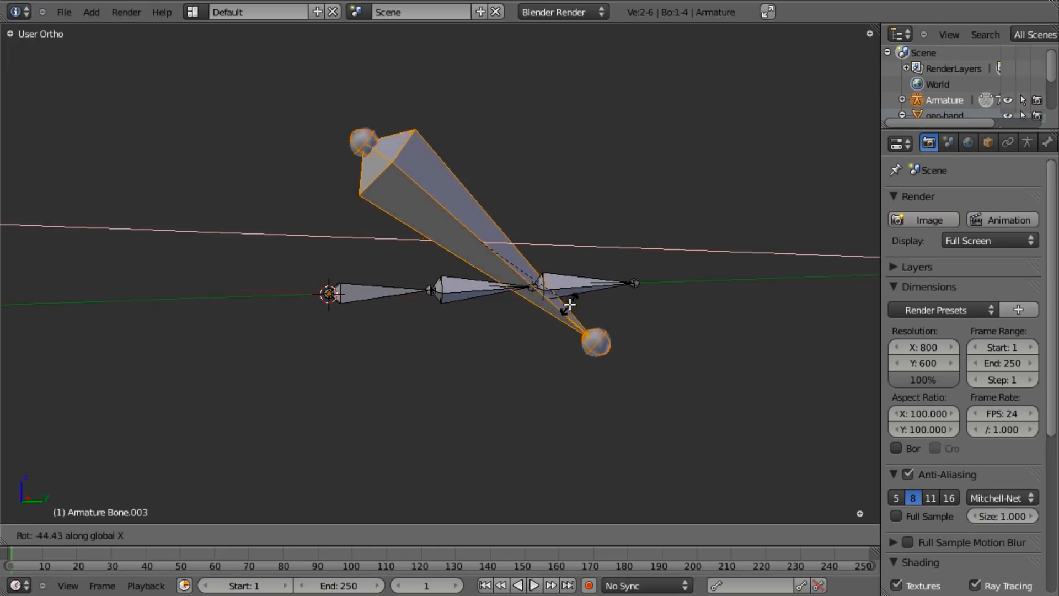
key("Escape")
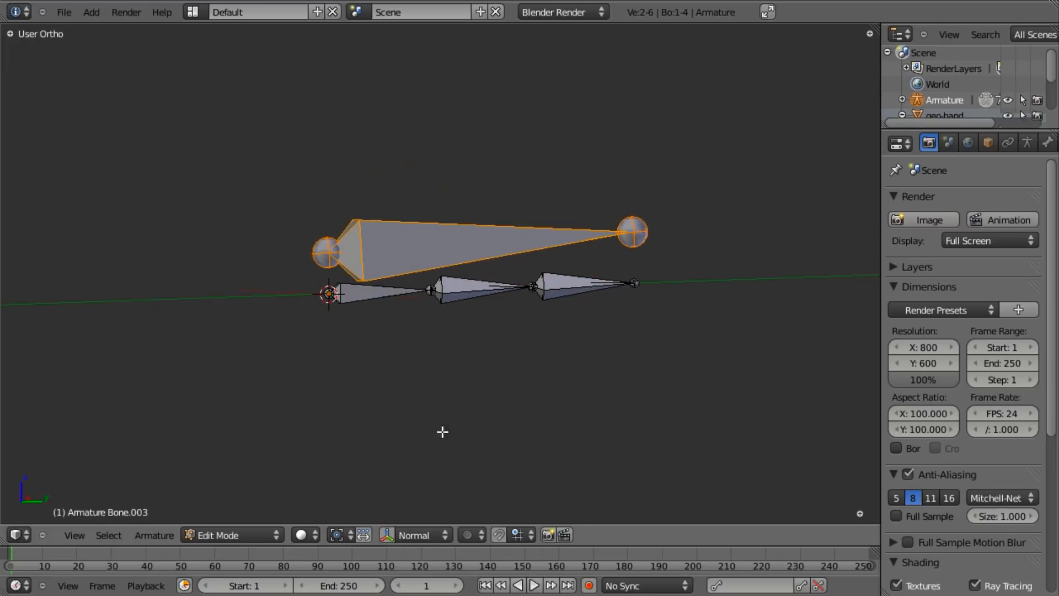
scroll(447, 371, "up", 1)
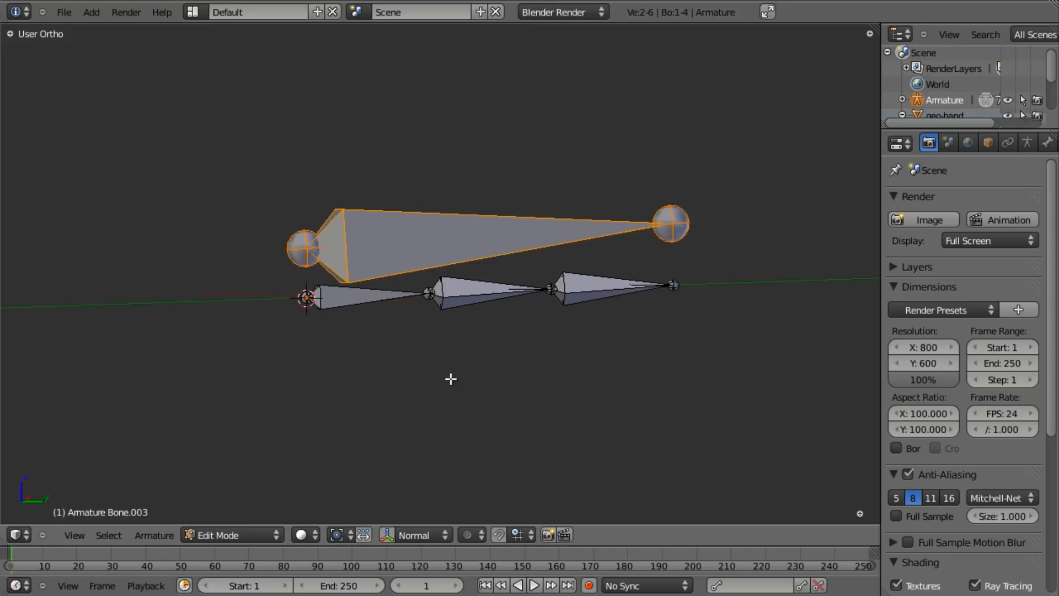
scroll(449, 331, "down", 5)
key("Tab")
- Switch the armature into Pose Mode with Ctrl+Tab
scroll(442, 306, "up", 2)
middle_click_drag(408, 297, 481, 347)
key("ctrl+Tab")
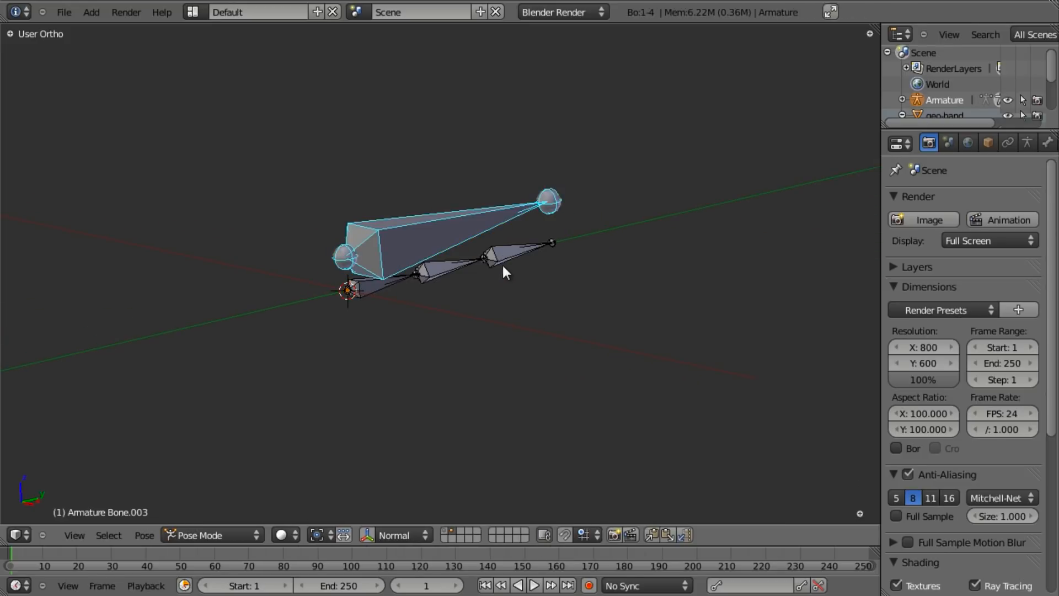
middle_click_drag(500, 266, 505, 277)
scroll(502, 286, "up", 2)
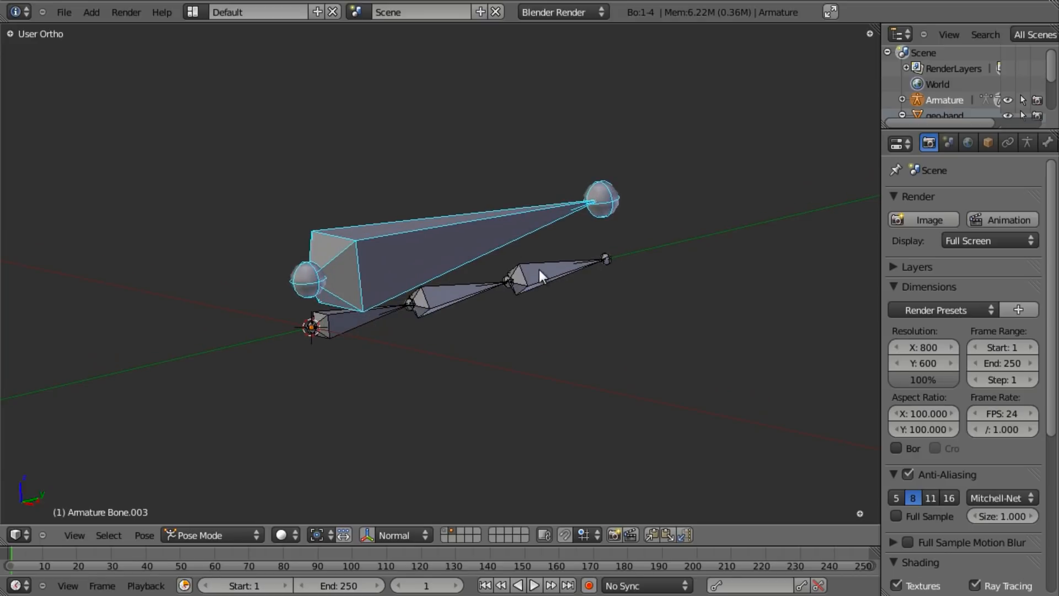
left_click(201, 534)
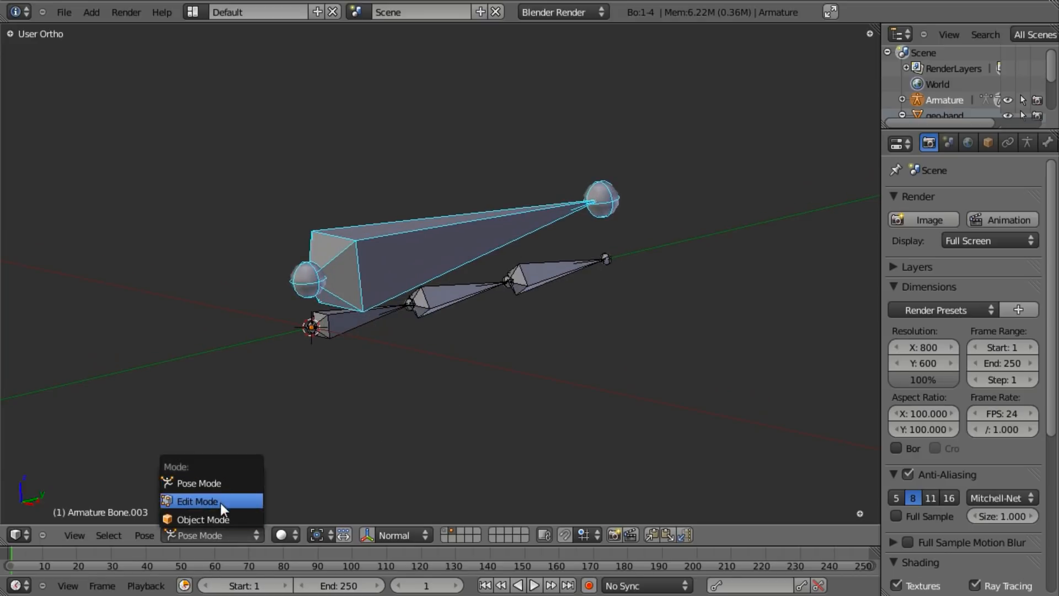
left_click(216, 534)
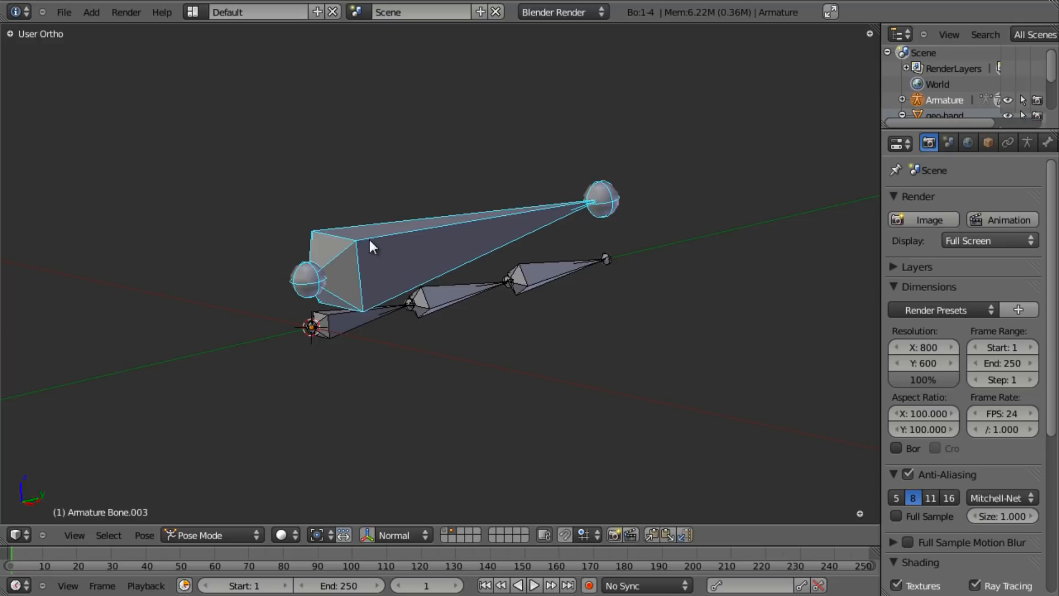
- Select the large control bone, then add the base finger bone as active
right_click(369, 320)
right_click(408, 248)
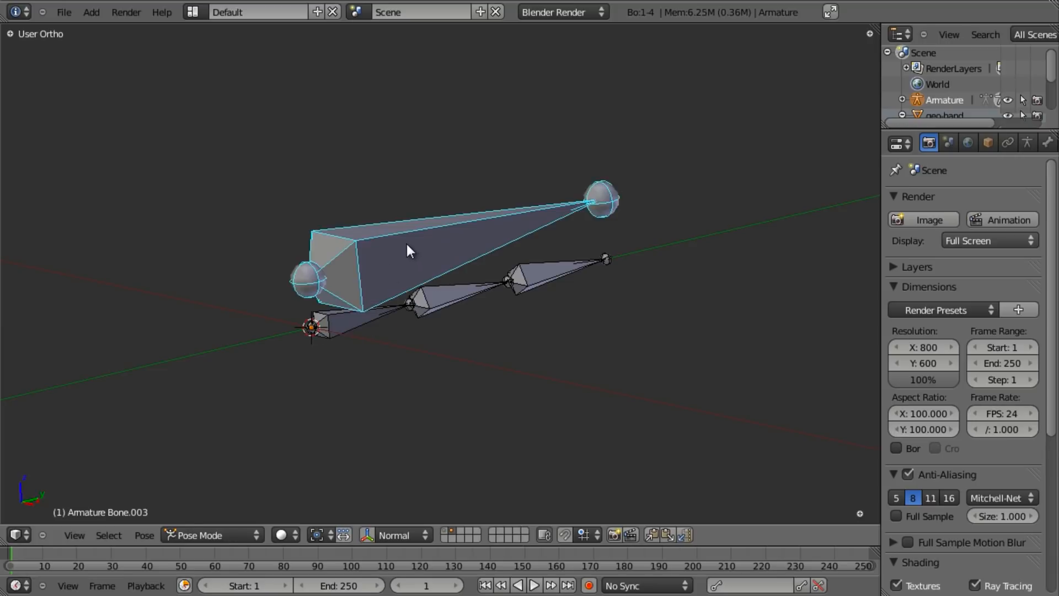
right_click(356, 320, "shift")
middle_click_drag(367, 323, 387, 353)
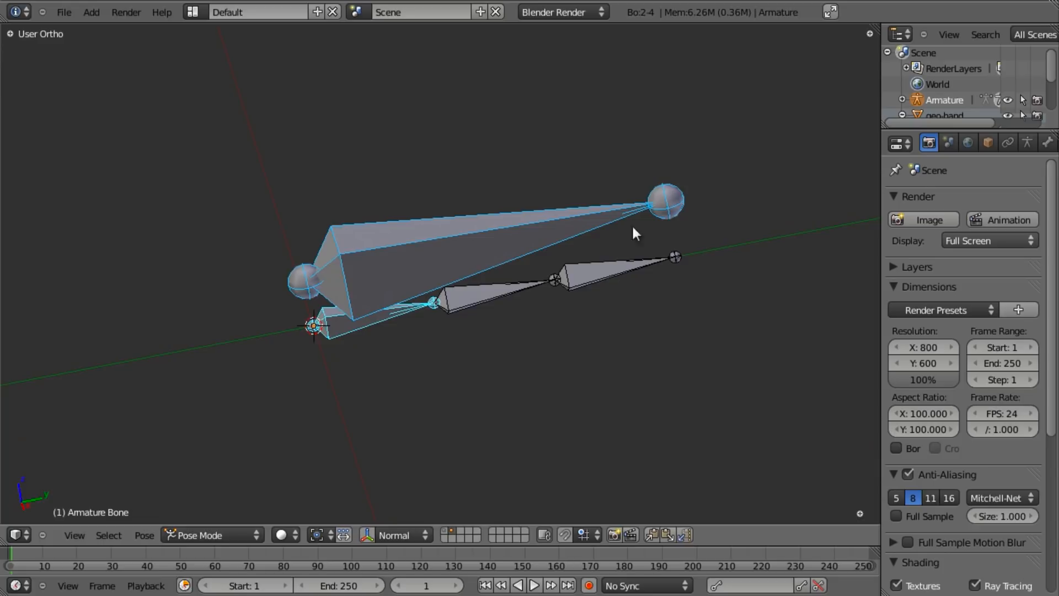
scroll(969, 137, "down", 3)
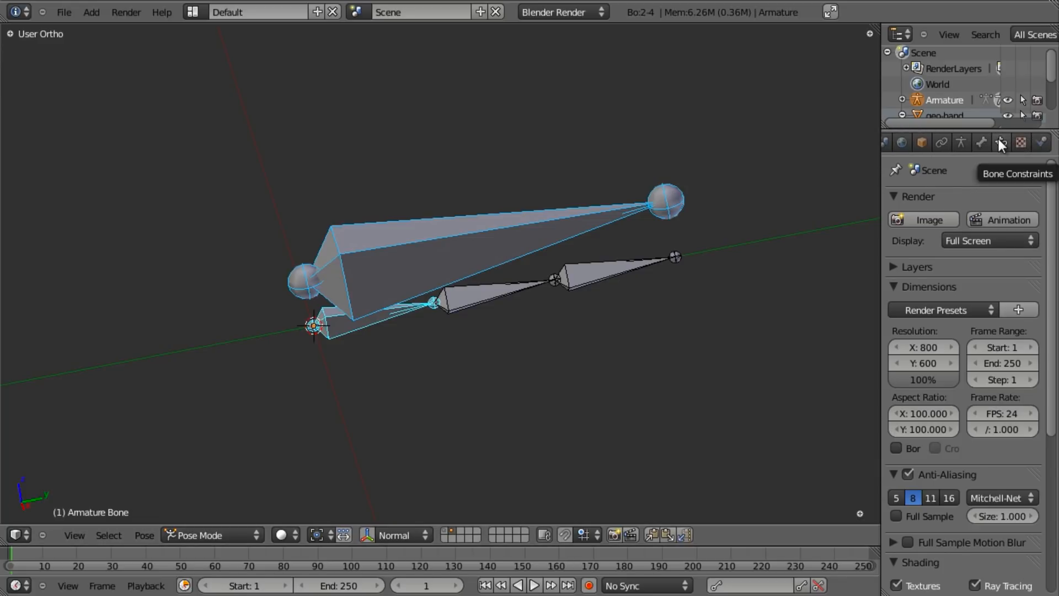
- Add a Copy Rotation bone constraint to the base finger bone
left_click(999, 142)
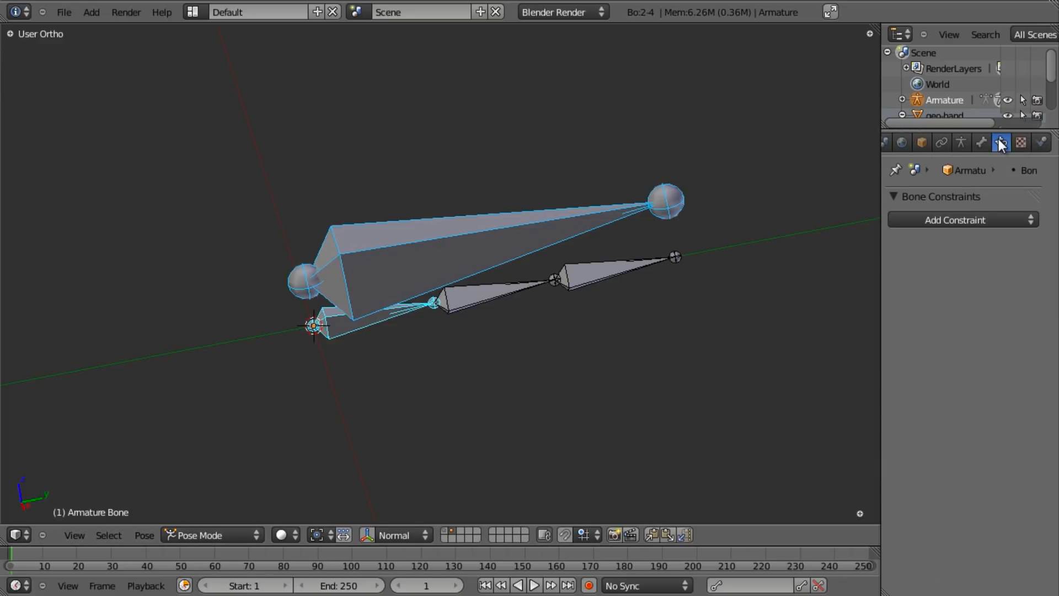
left_click(997, 220)
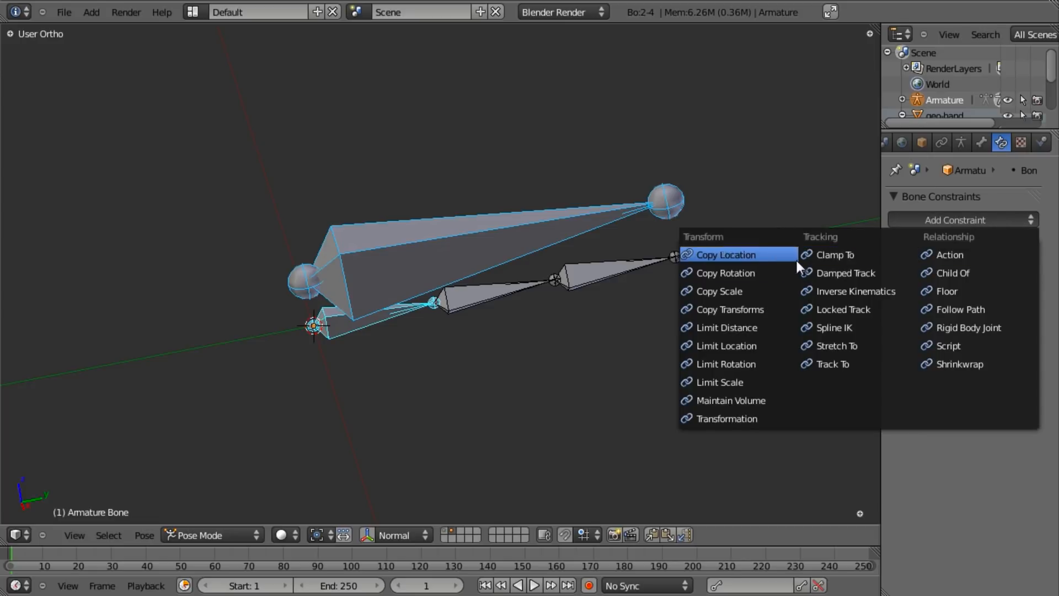
left_click(725, 273)
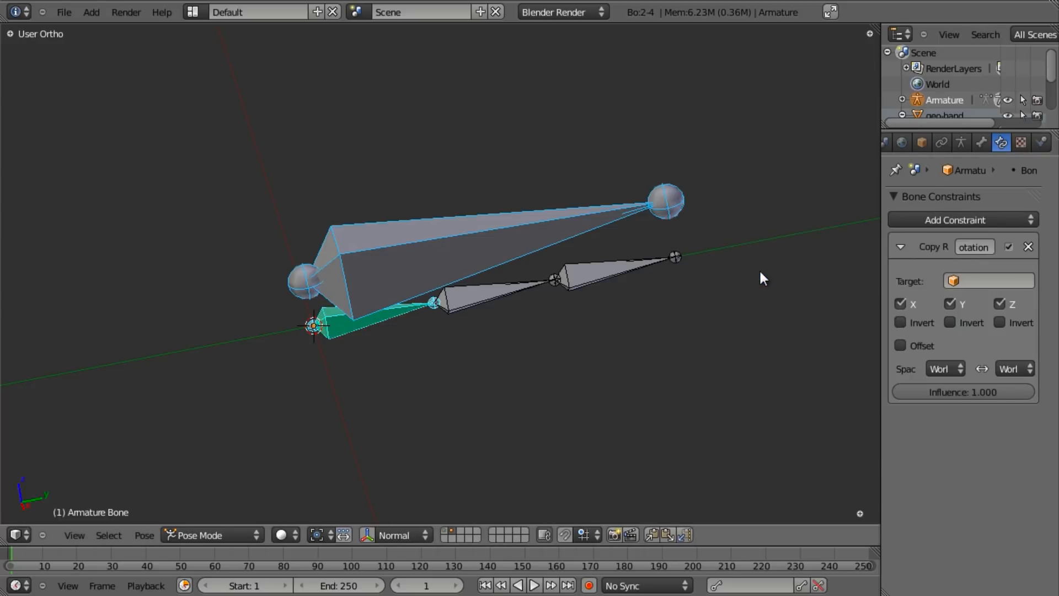
middle_click_drag(495, 289, 452, 227)
key("a")
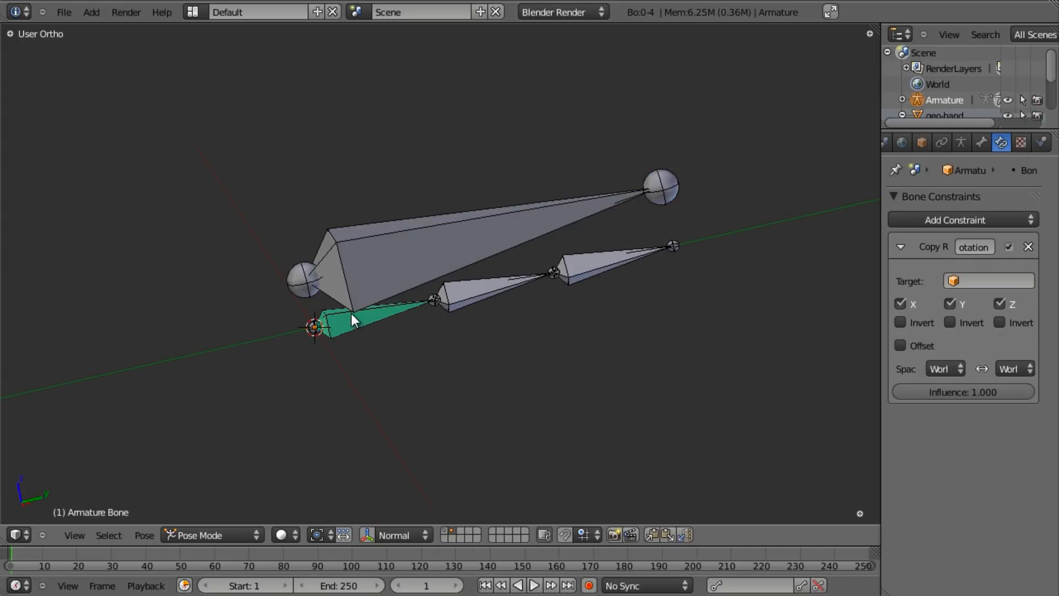
right_click(461, 217)
key("r")
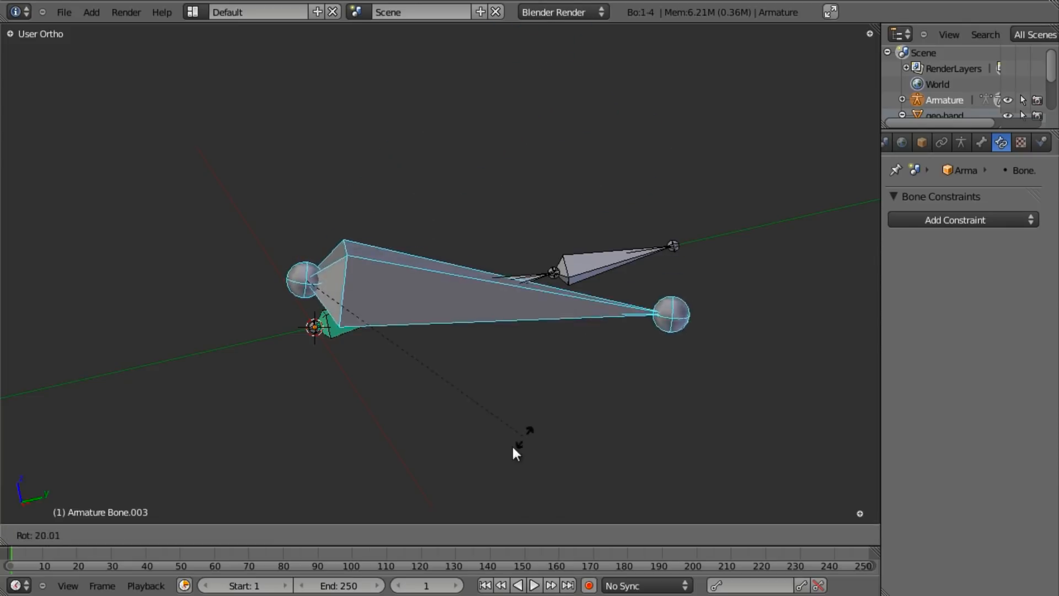
right_click(514, 381)
right_click(377, 320)
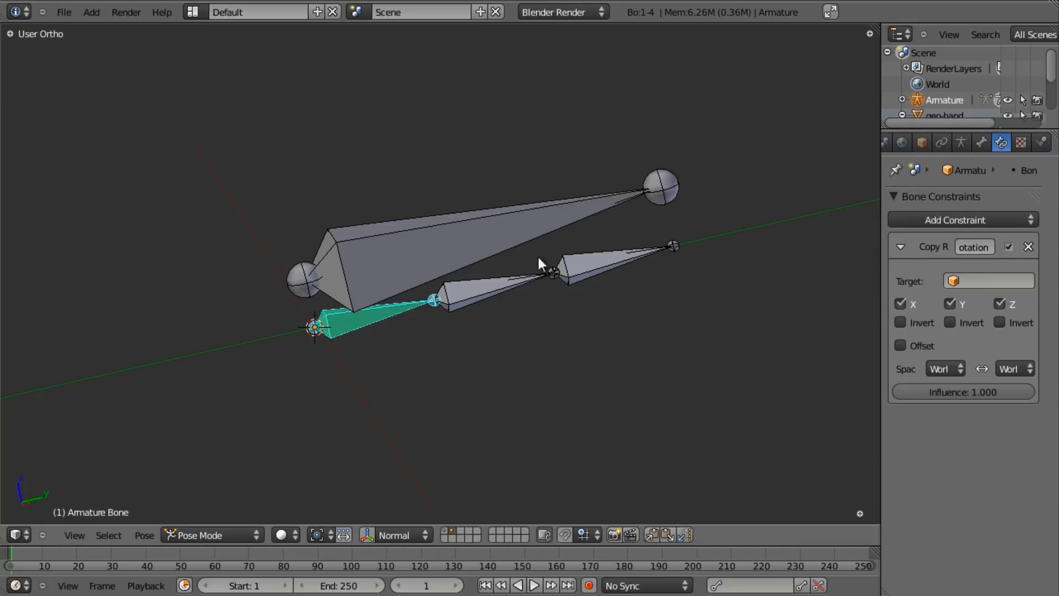
- Set the constraint target to Armature, bone Bone.003, and test-rotate the control bone
left_click(978, 280)
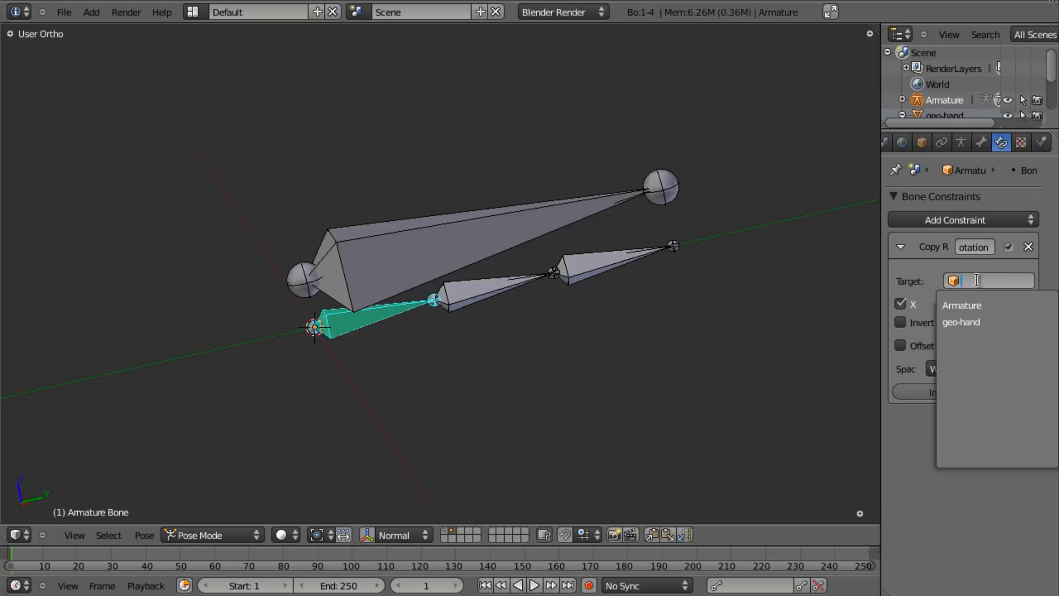
left_click(962, 304)
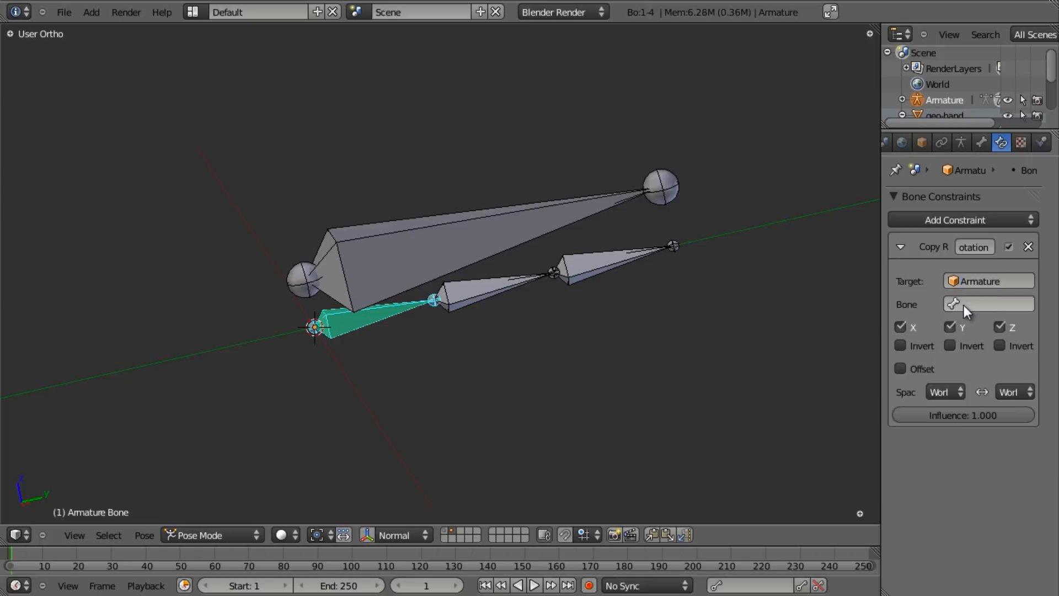
left_click(979, 301)
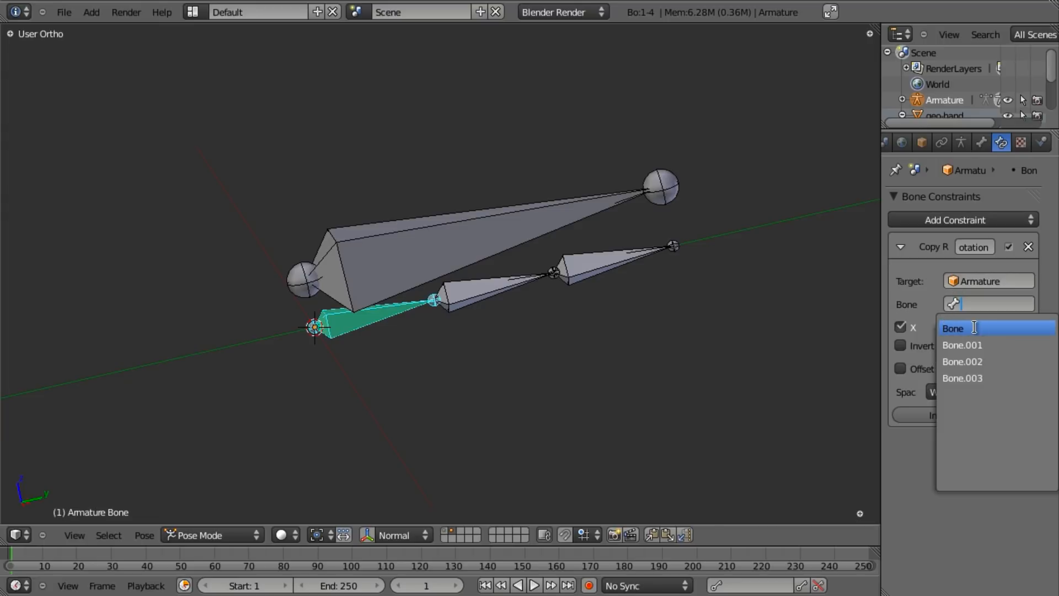
left_click(963, 378)
right_click(475, 218)
key("r")
right_click(547, 246)
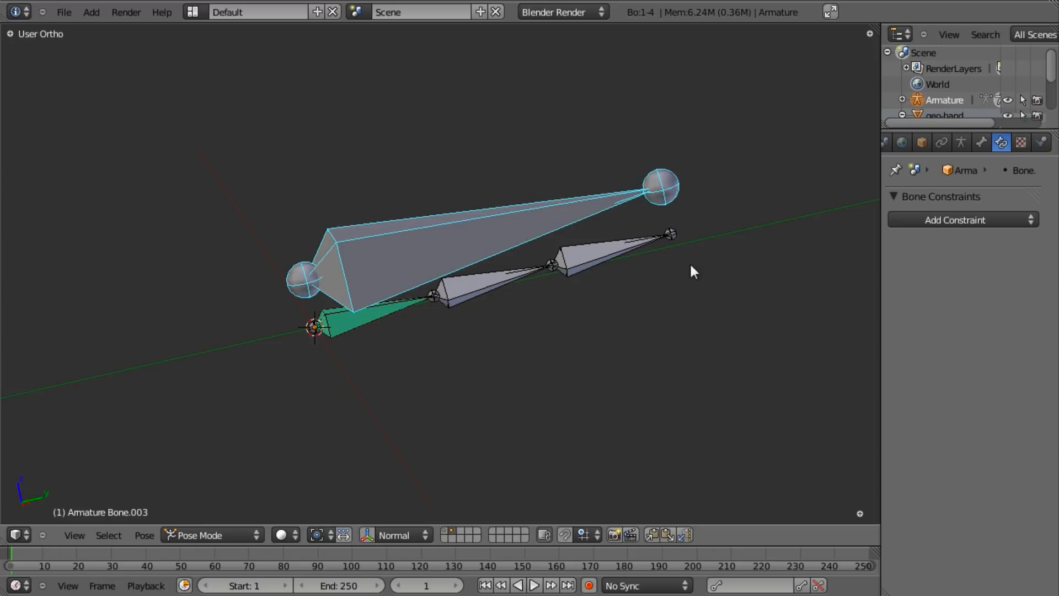
right_click(352, 327)
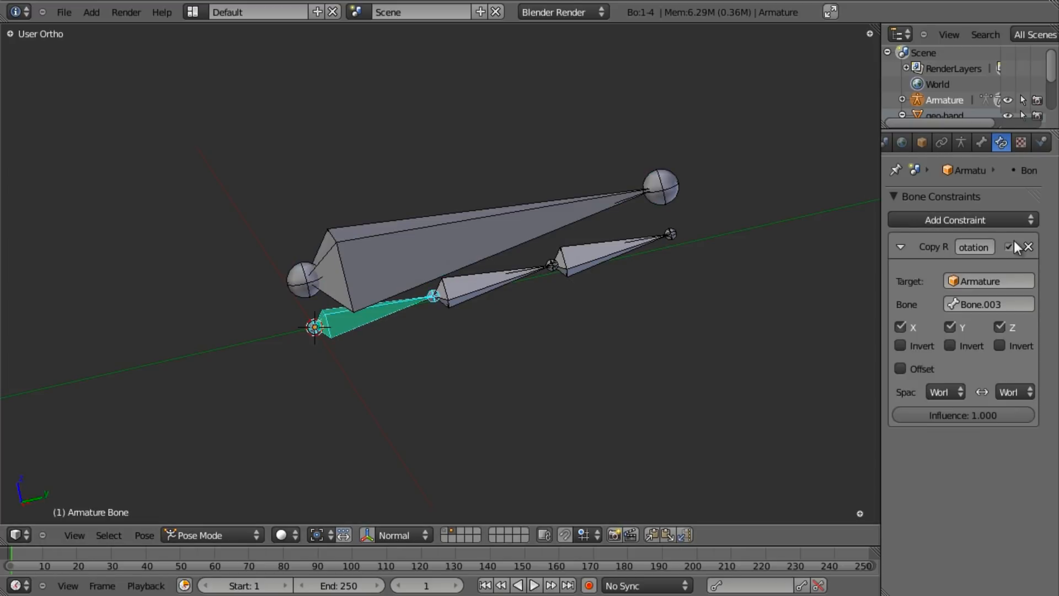
- Remove the base bone's constraint and re-add Copy Rotation from Bone.003 via Shift+Ctrl+C
left_click(1028, 247)
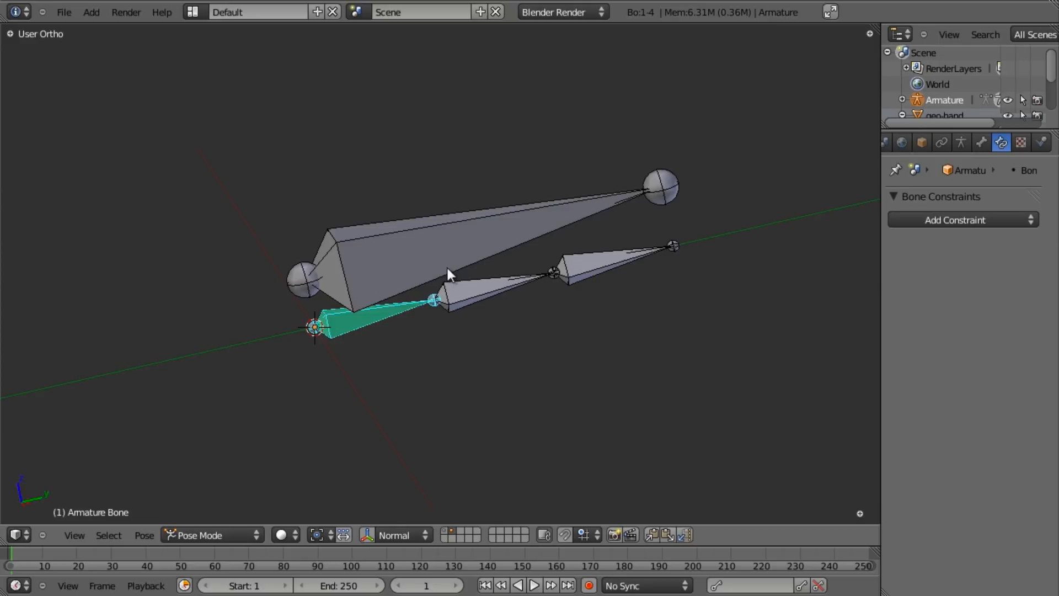
scroll(448, 273, "up", 2)
right_click(340, 231)
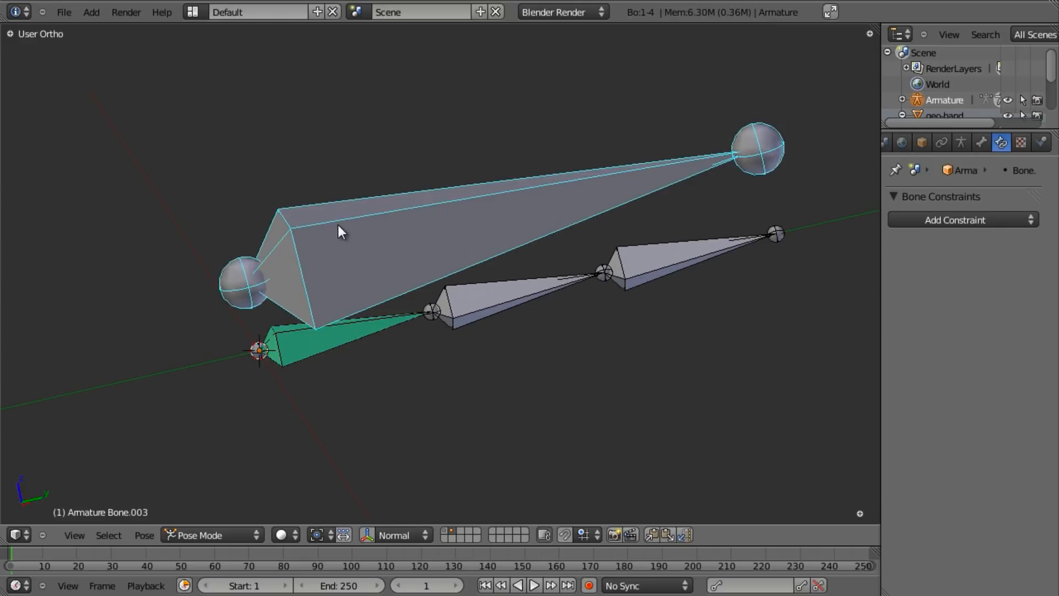
right_click(381, 330, "shift")
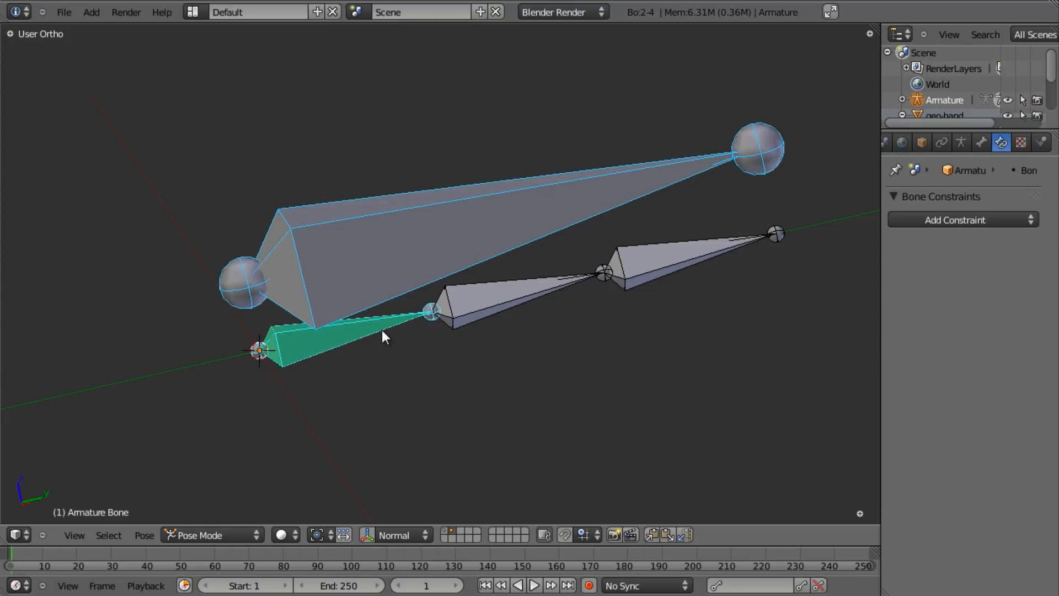
key("shift+ctrl+c")
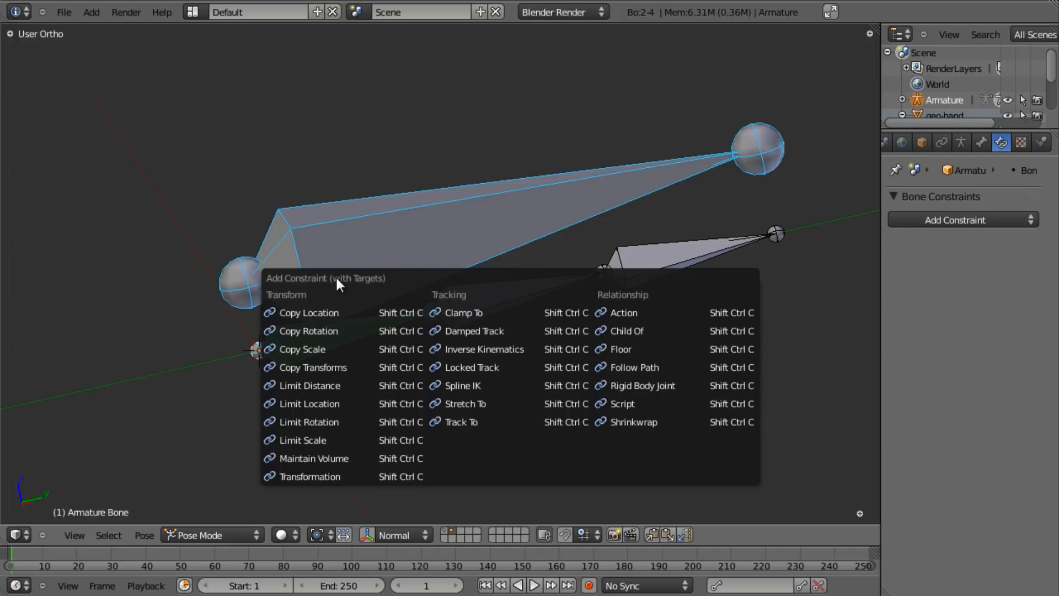
left_click(302, 326)
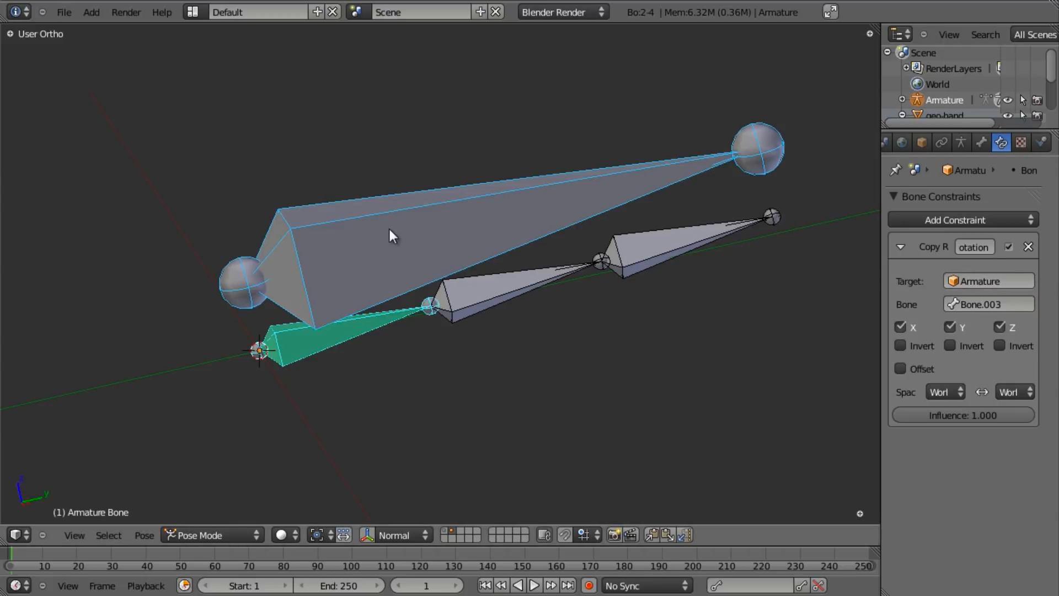
- Rotate Bone.003 to check that the base bone follows
right_click(375, 221)
key("r")
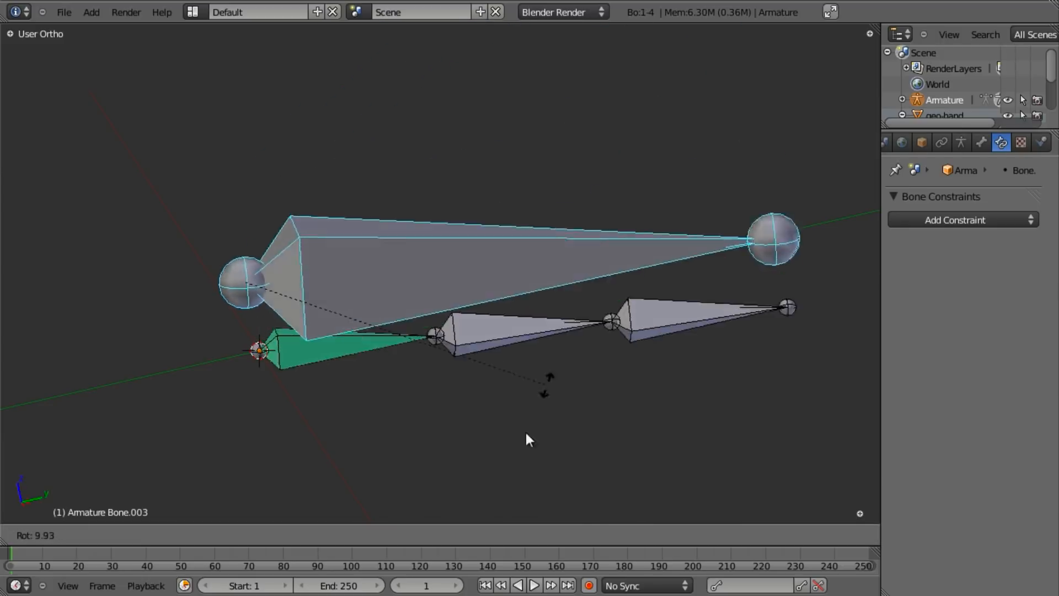
left_click(385, 338)
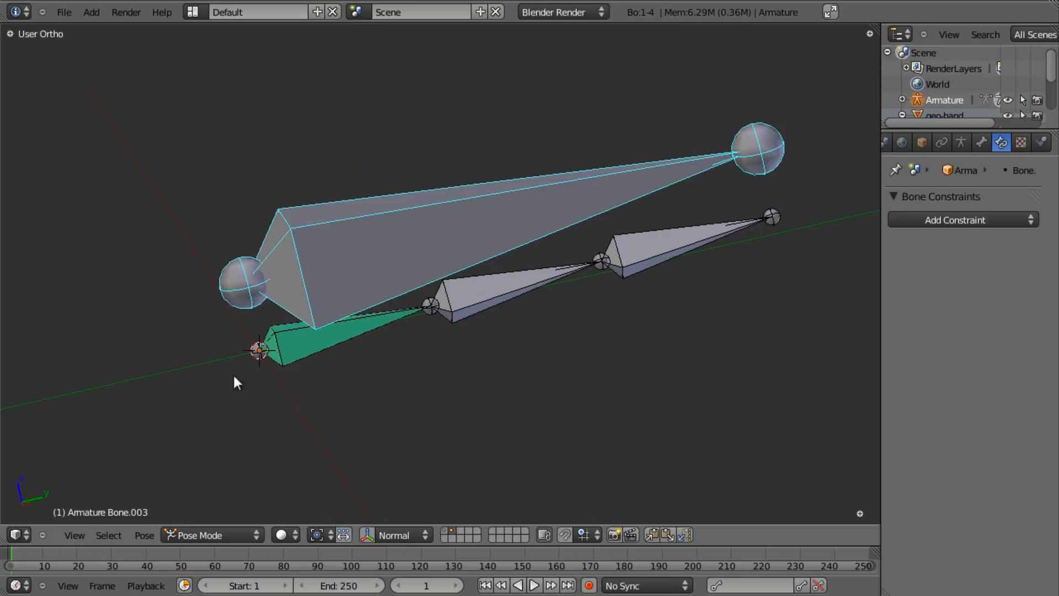
scroll(376, 318, "down", 3)
mouse_move(375, 318)
middle_mouse_down()
mouse_move(420, 333)
mouse_move(462, 295)
mouse_move(377, 300)
middle_mouse_up()
scroll(453, 298, "up", 3)
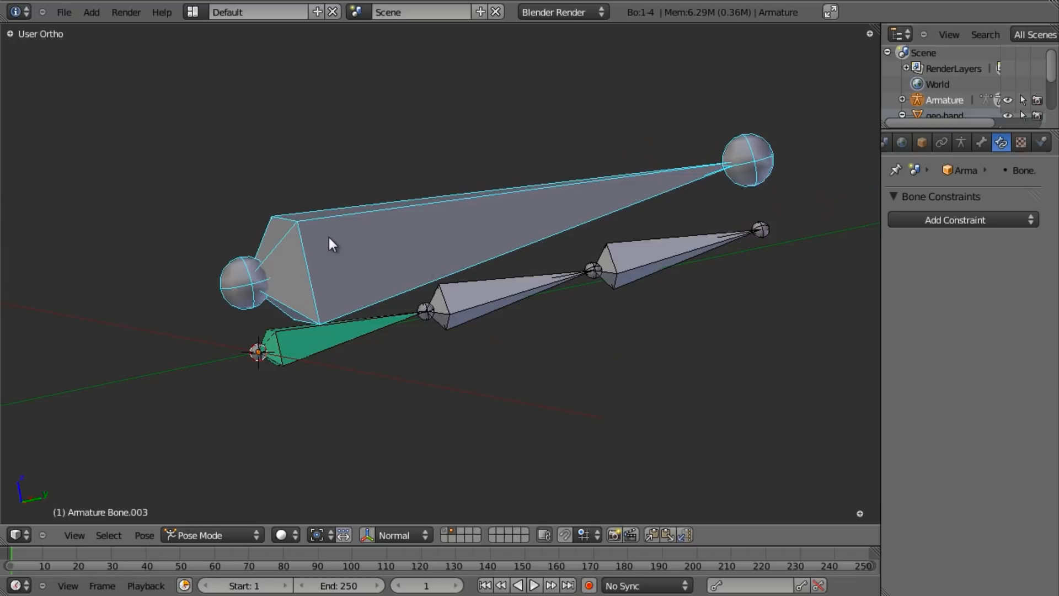
- Give the middle finger bone a Copy Rotation constraint from Bone.003
right_click(451, 314, "shift")
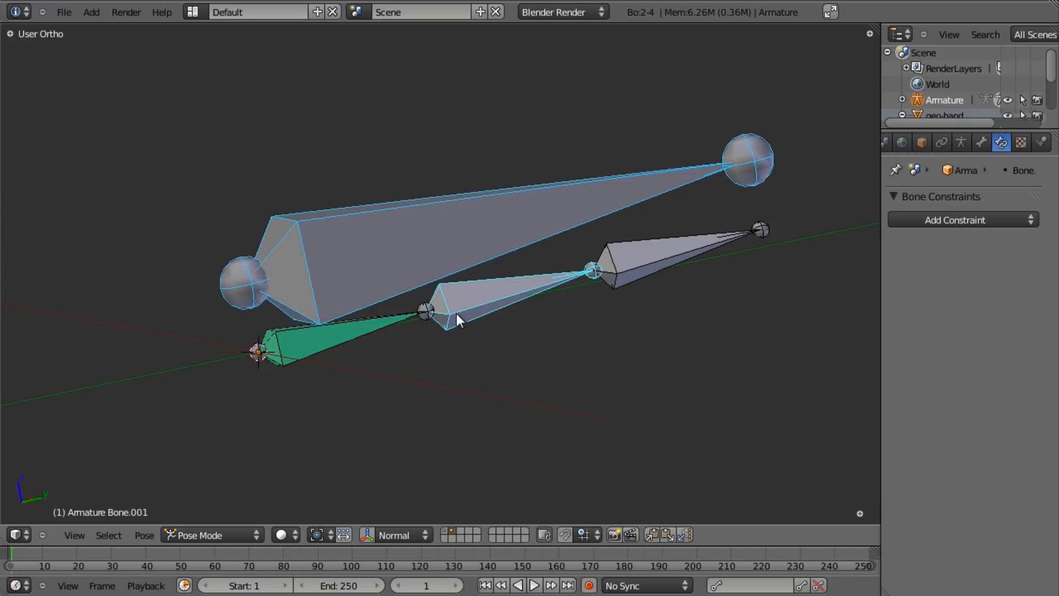
key("shift+ctrl+c")
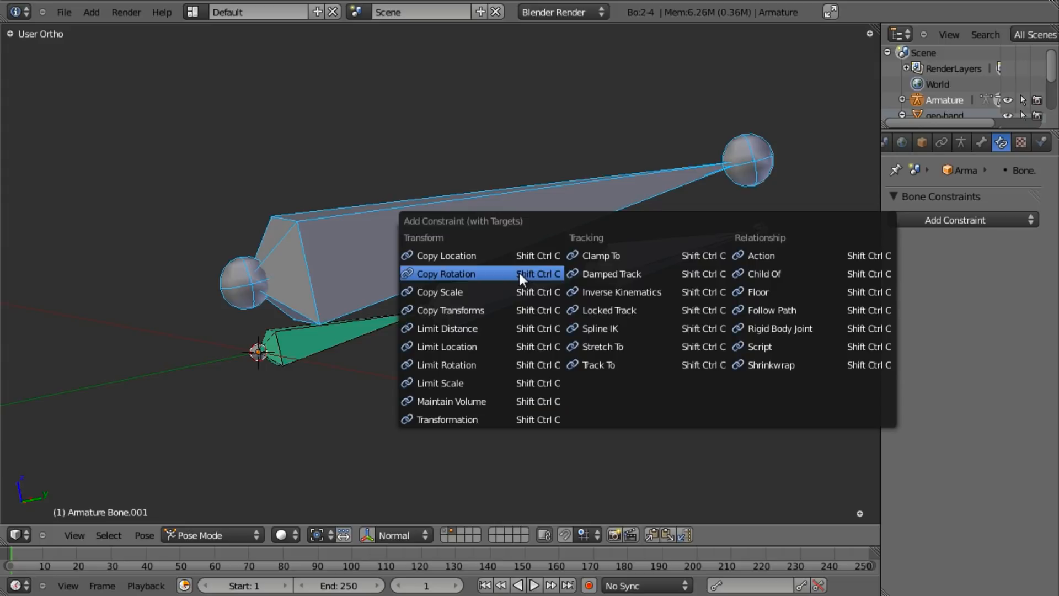
left_click(519, 273)
scroll(518, 273, "down", 2)
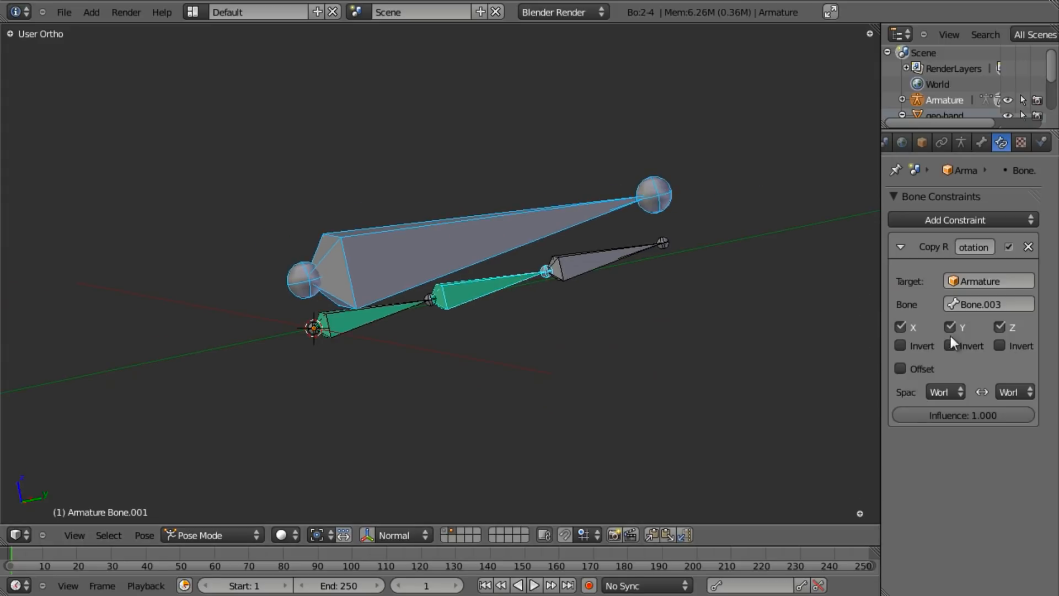
- Test-rotate Bone.003, cancel, and select the green Bone.001 to view its constraint
right_click(476, 226)
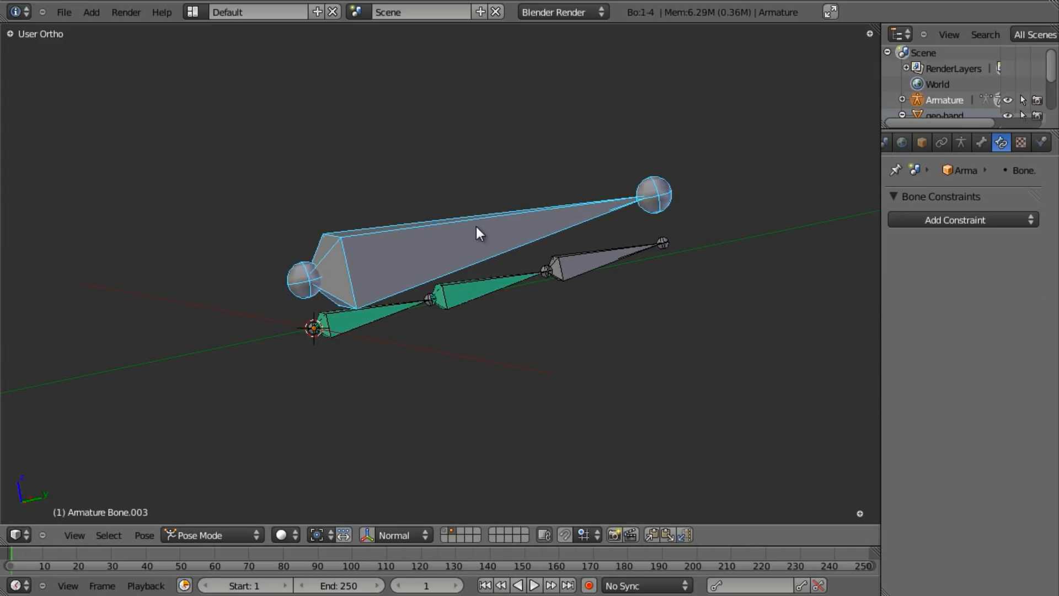
key("r")
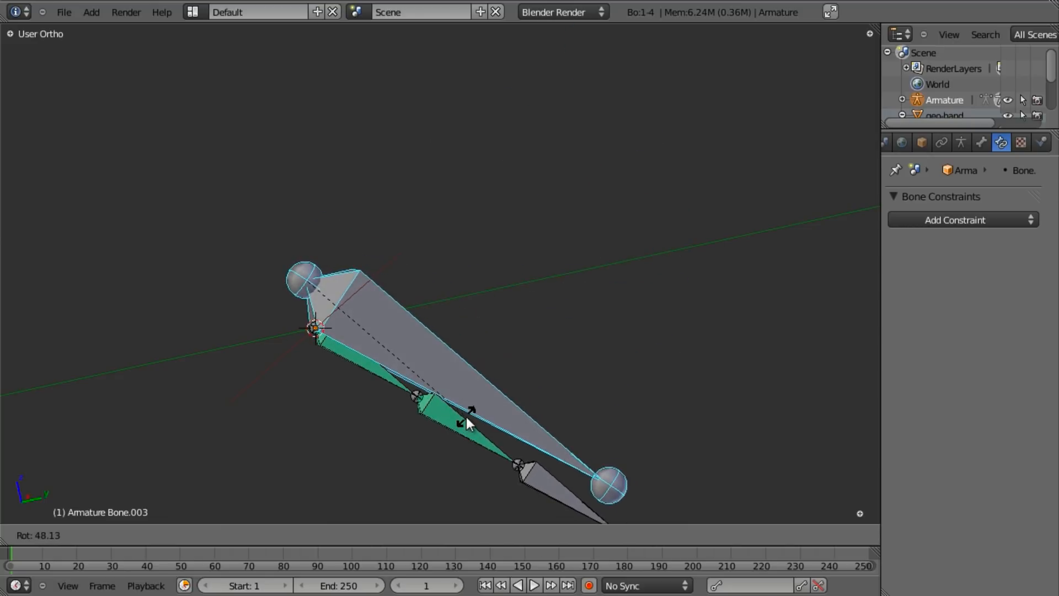
right_click(466, 416)
scroll(440, 378, "up", 2)
middle_click_drag(440, 293, 480, 310)
right_click(472, 294)
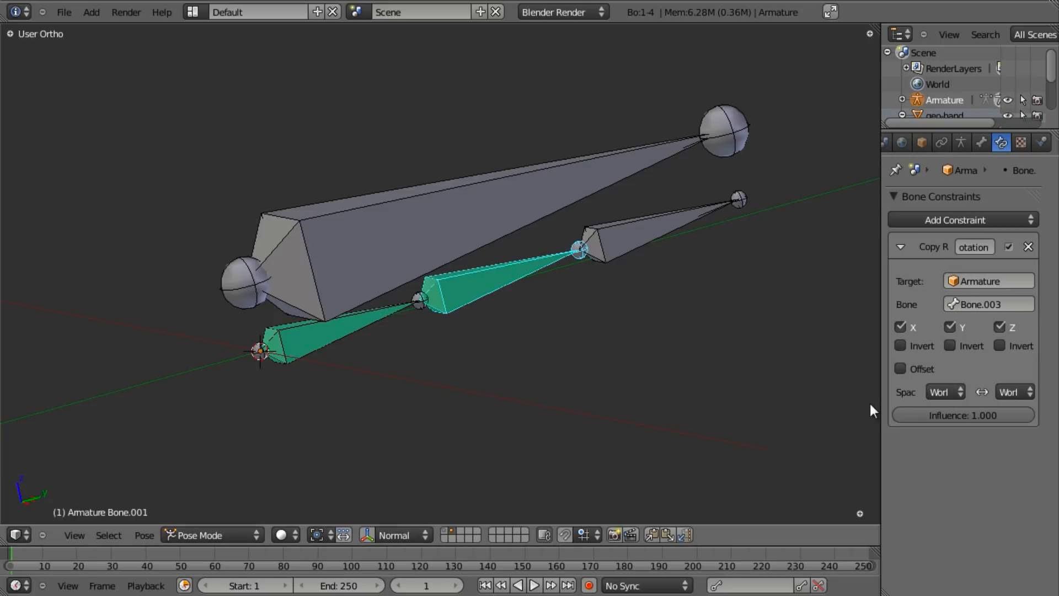
- Set Bone.001's Copy Rotation target and owner spaces to Local Space, then test with Bone.003
left_click(945, 393)
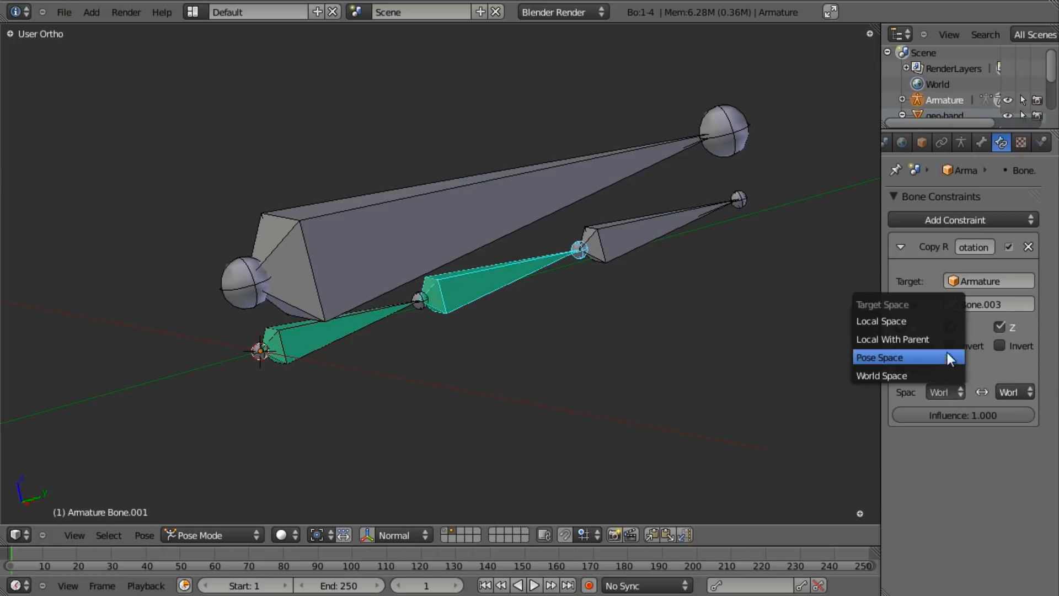
left_click(942, 321)
left_click(1013, 393)
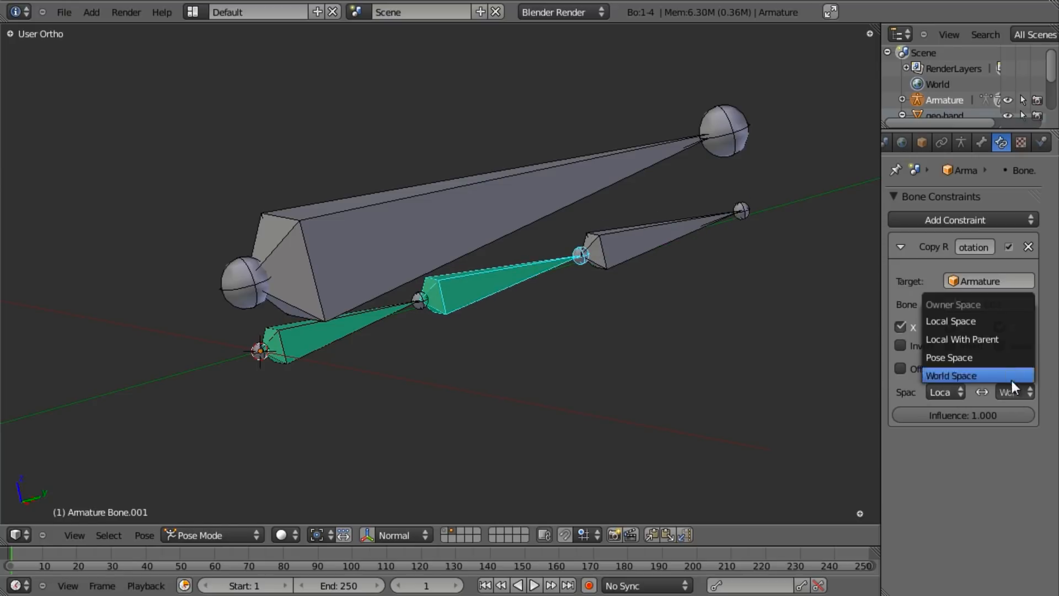
left_click(992, 319)
right_click(491, 213)
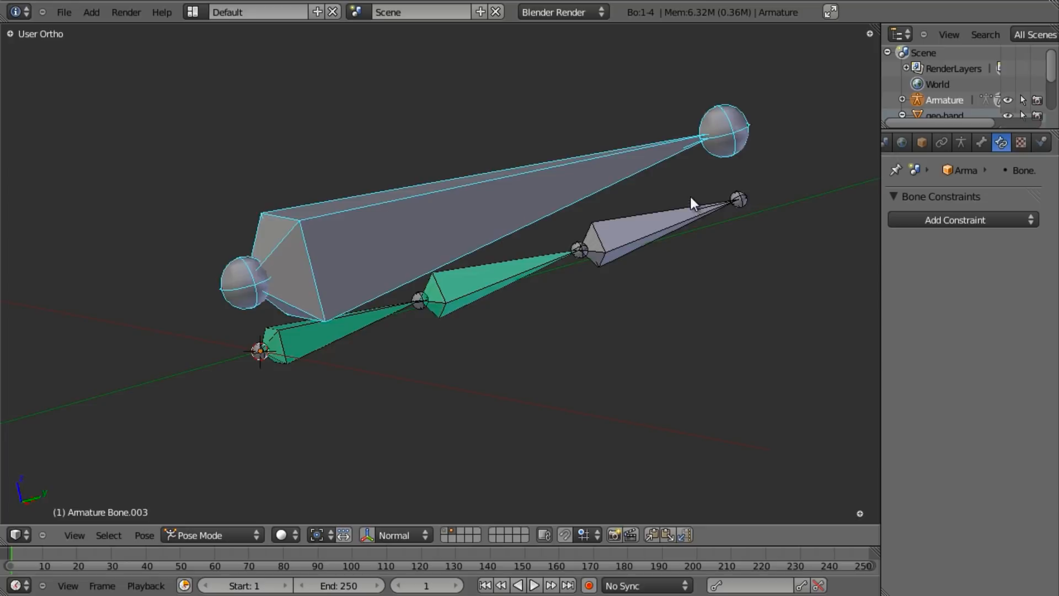
key("r")
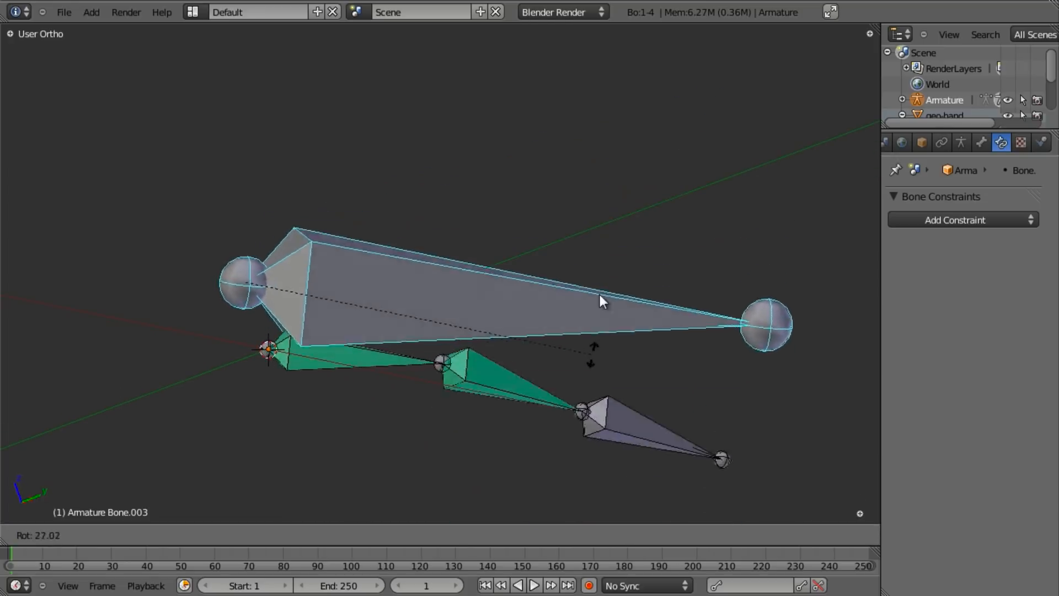
right_click(608, 134)
scroll(566, 198, "down", 3)
middle_click_drag(565, 197, 490, 280)
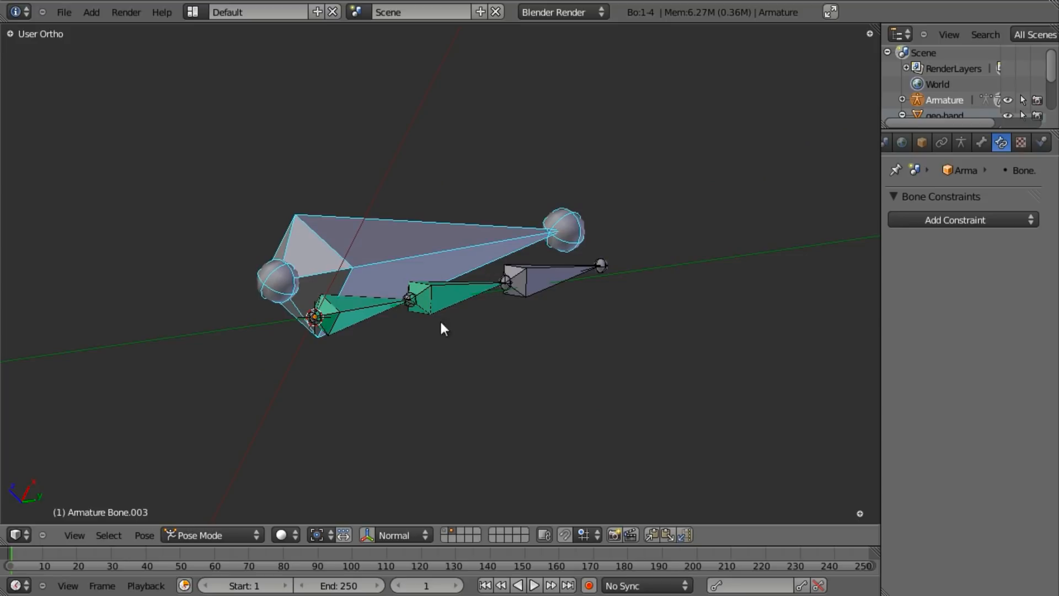
middle_click_drag(488, 246, 452, 337)
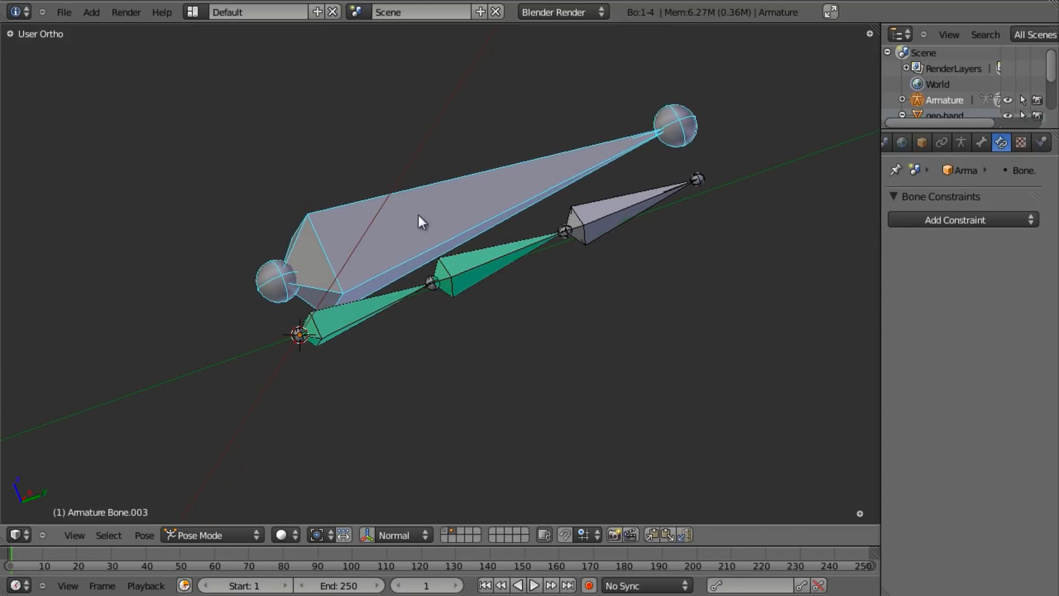
- Rotate Bone.003 around X, reselect Bone.001, and switch into Edit Mode
key("r")
key("x")
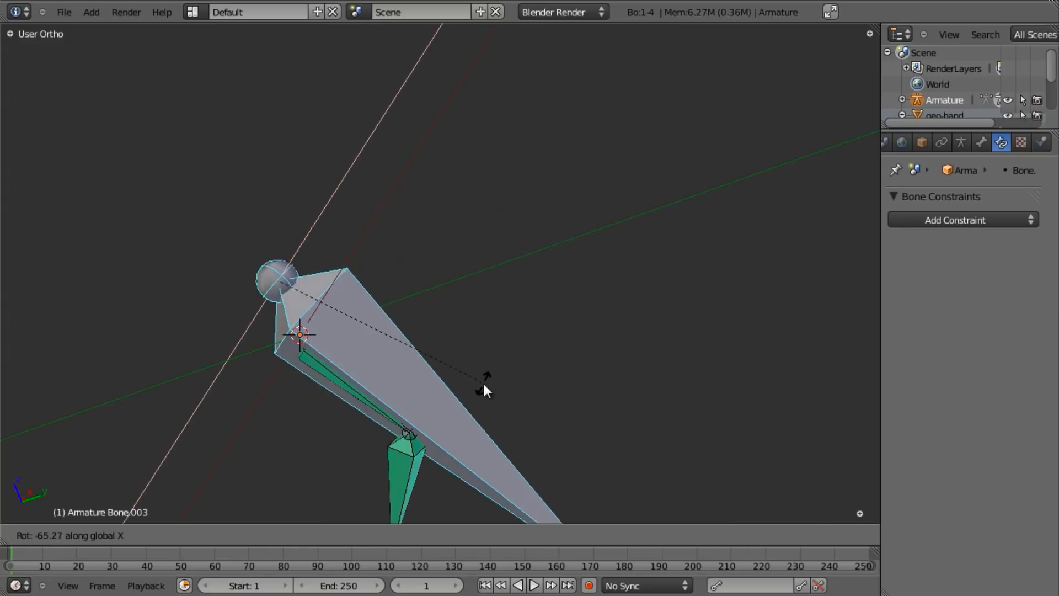
left_click(493, 146)
middle_click_drag(493, 146, 499, 243)
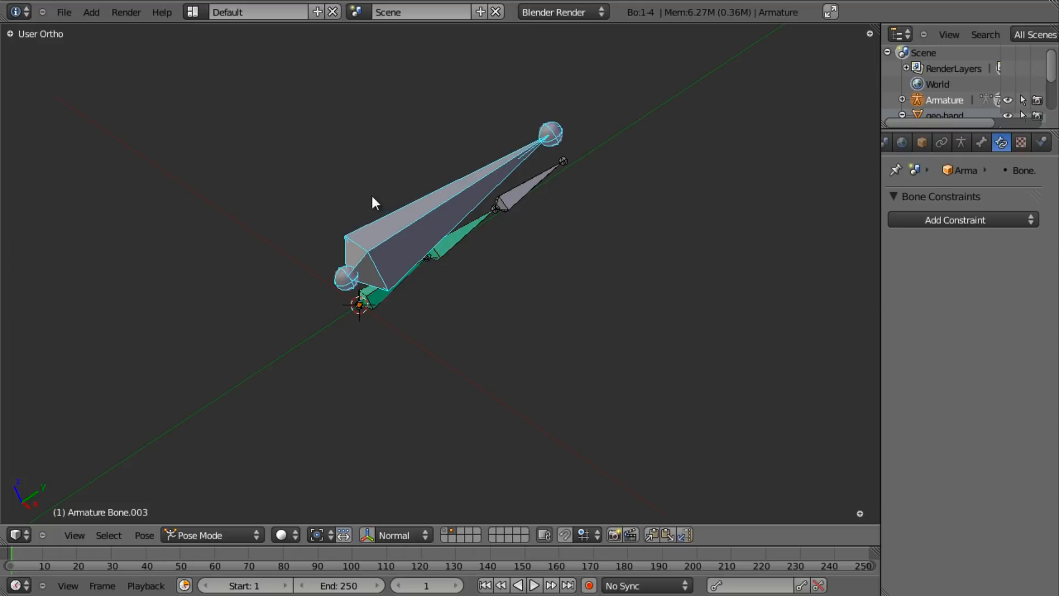
middle_click_drag(389, 256, 439, 233)
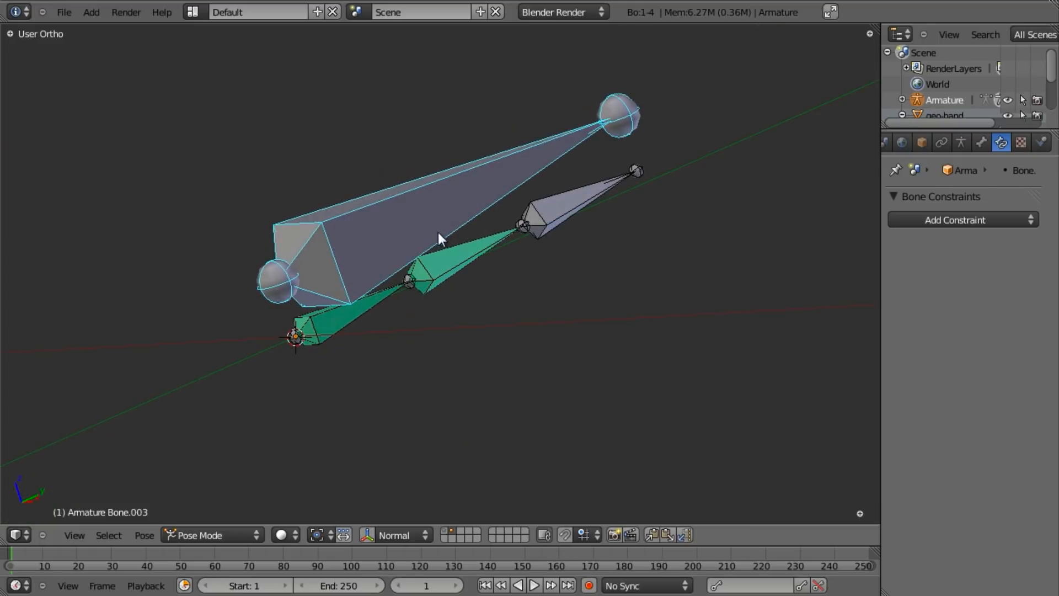
right_click(436, 272)
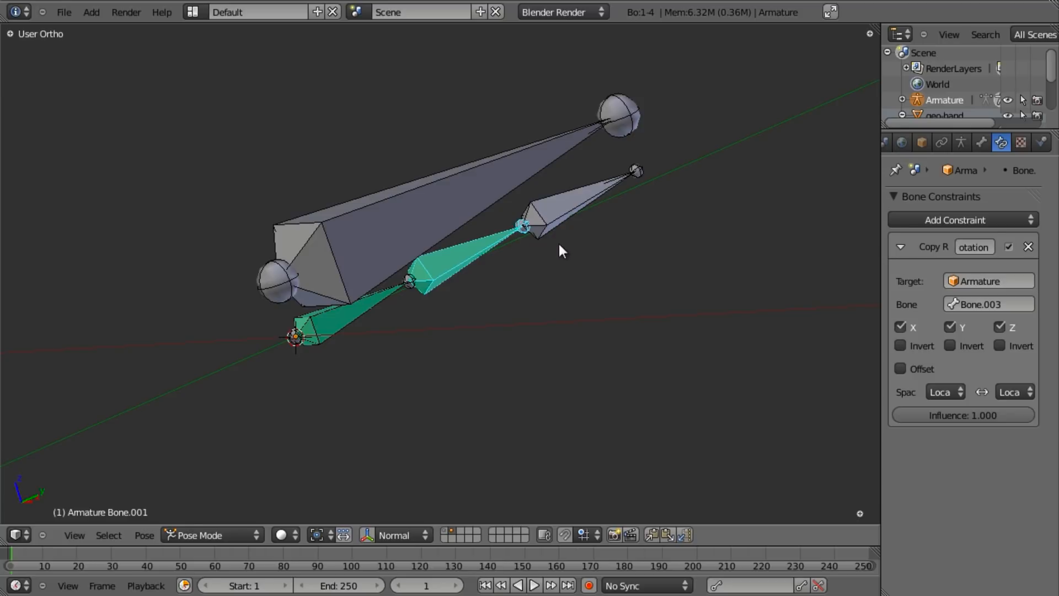
key("Tab")
mouse_move(525, 253)
middle_mouse_down()
mouse_move(582, 220)
mouse_move(589, 184)
mouse_move(513, 242)
middle_mouse_up()
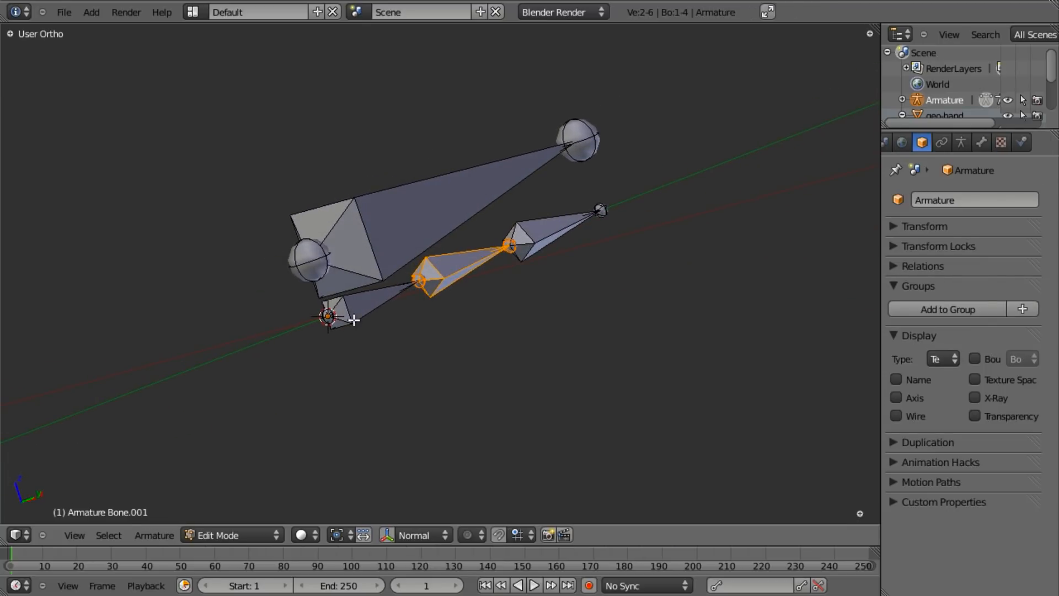
- Recalculate the roll of Bone.001 and Bone.002 to Z-Axis Up, then return to Pose Mode
right_click(527, 246, "shift")
middle_click_drag(528, 246, 449, 275)
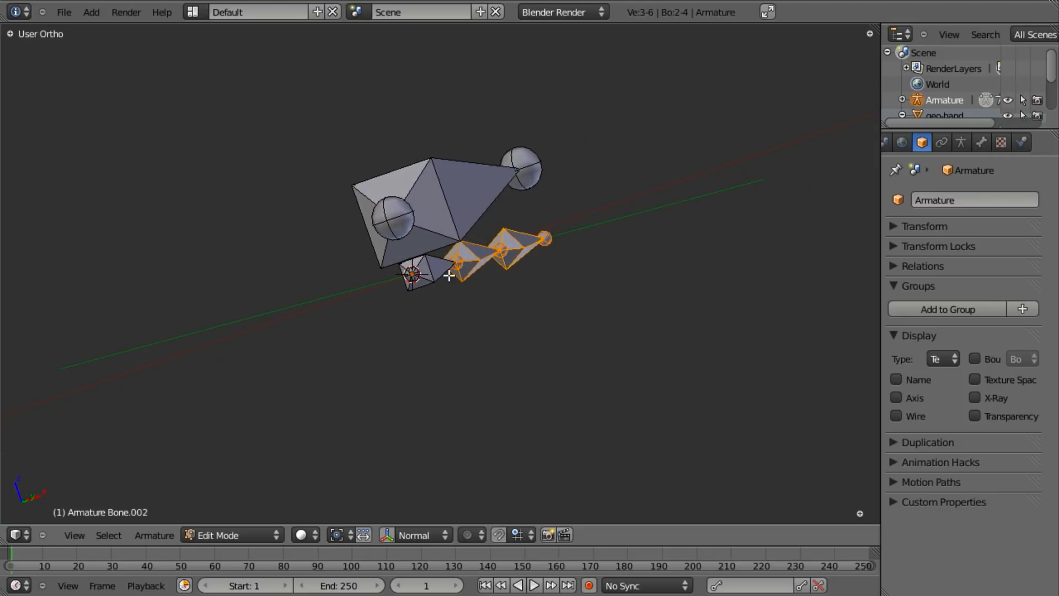
middle_click_drag(588, 182, 497, 263)
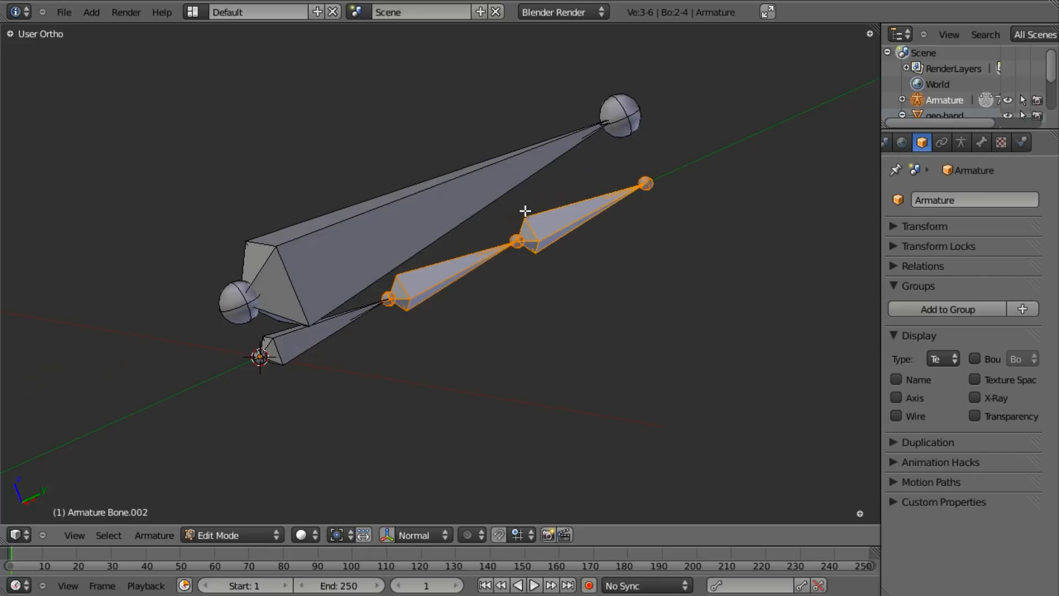
key("ctrl+n")
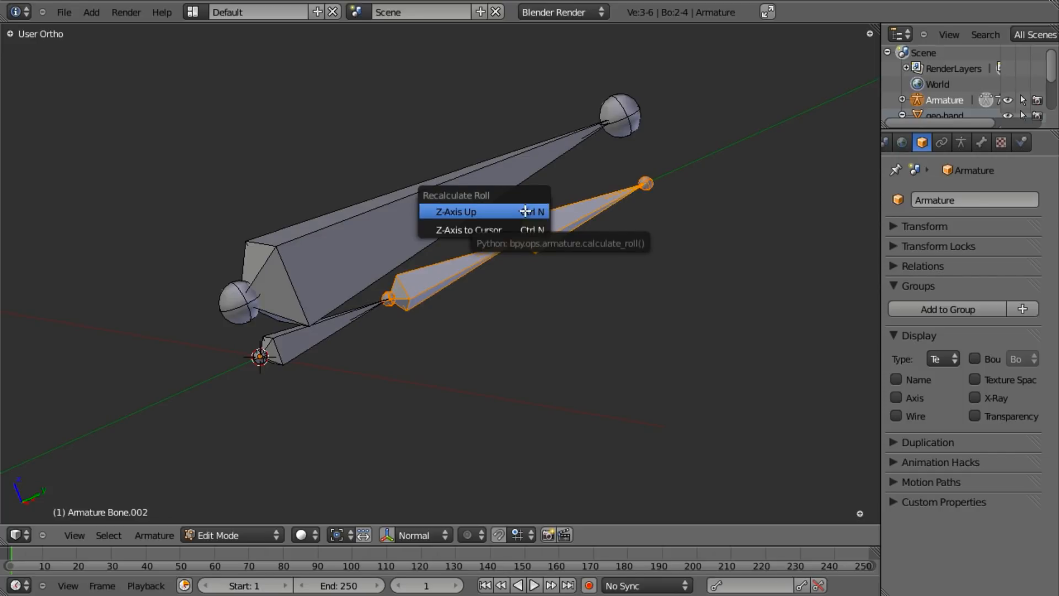
left_click(454, 210)
middle_click_drag(435, 239, 438, 317)
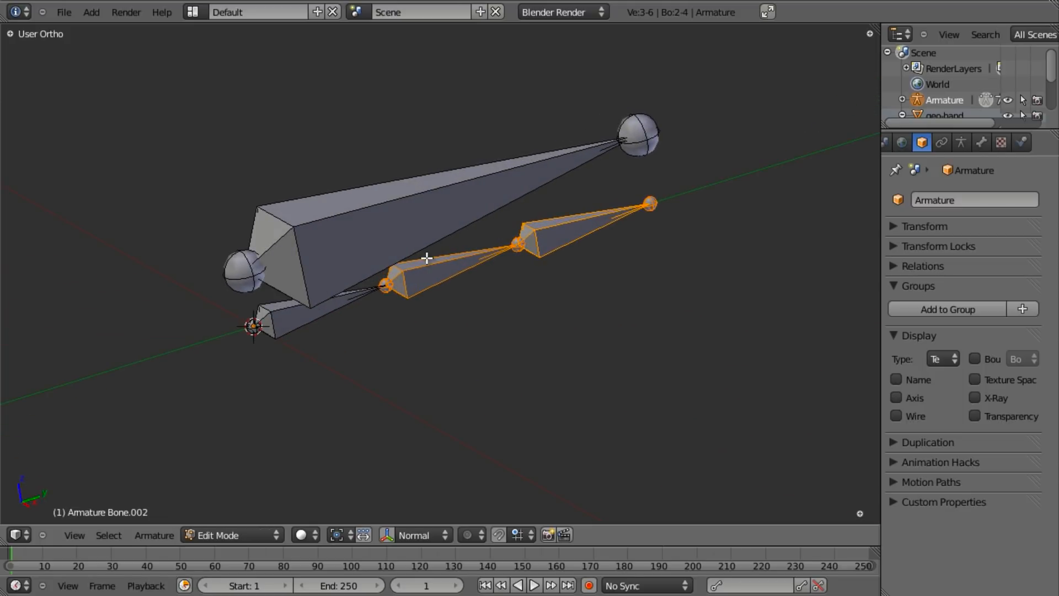
key("ctrl+Tab")
- Select Bone.003 and test-rotate it about the X axis, then cancel
right_click(389, 201)
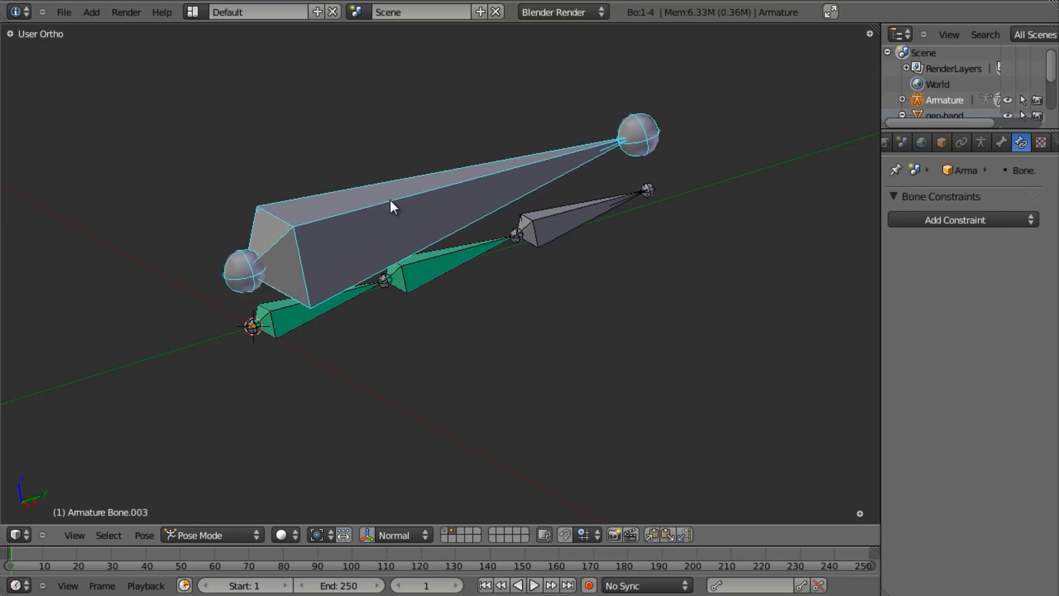
key("r")
key("x")
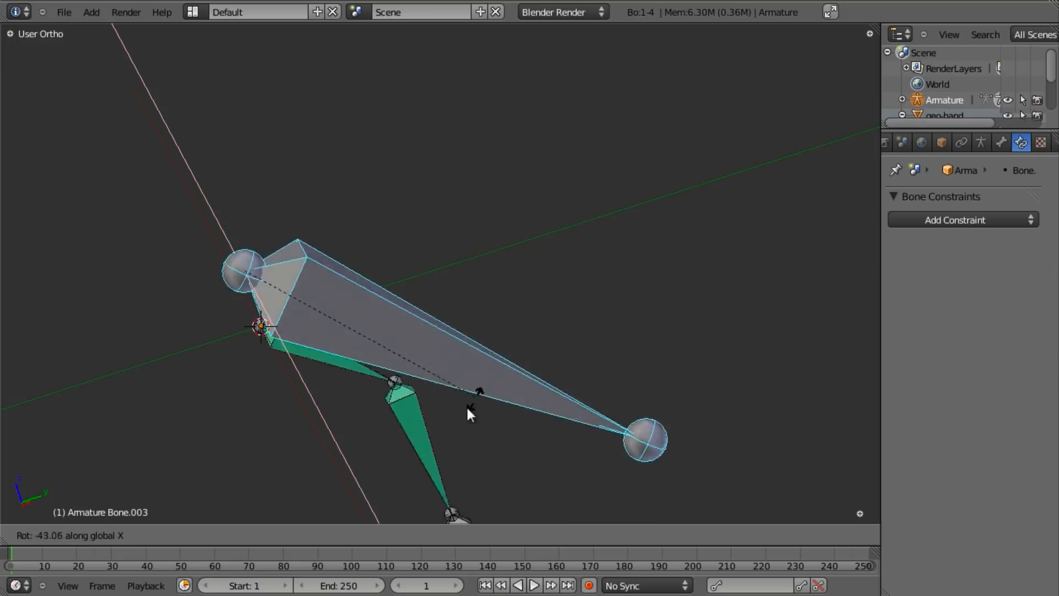
key("Escape")
scroll(405, 347, "down", 2)
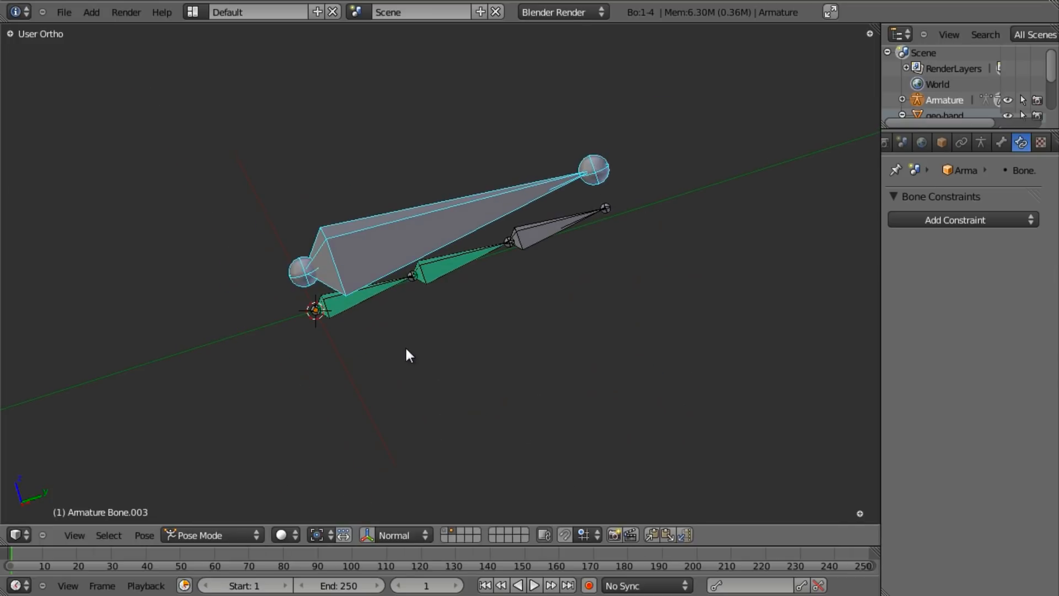
- In Right Ortho view, rotate Bone.003 to watch the finger chain bend, then recentre the armature
key("KP_3")
key("r")
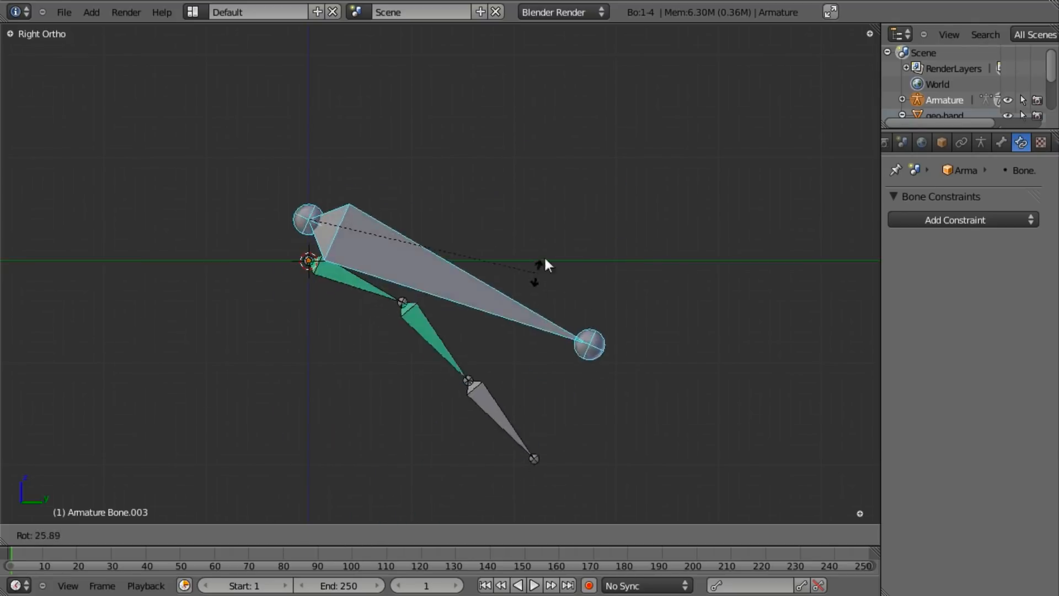
left_click(340, 235)
scroll(498, 330, "up", 2)
middle_click_drag(524, 290, 476, 297, "shift")
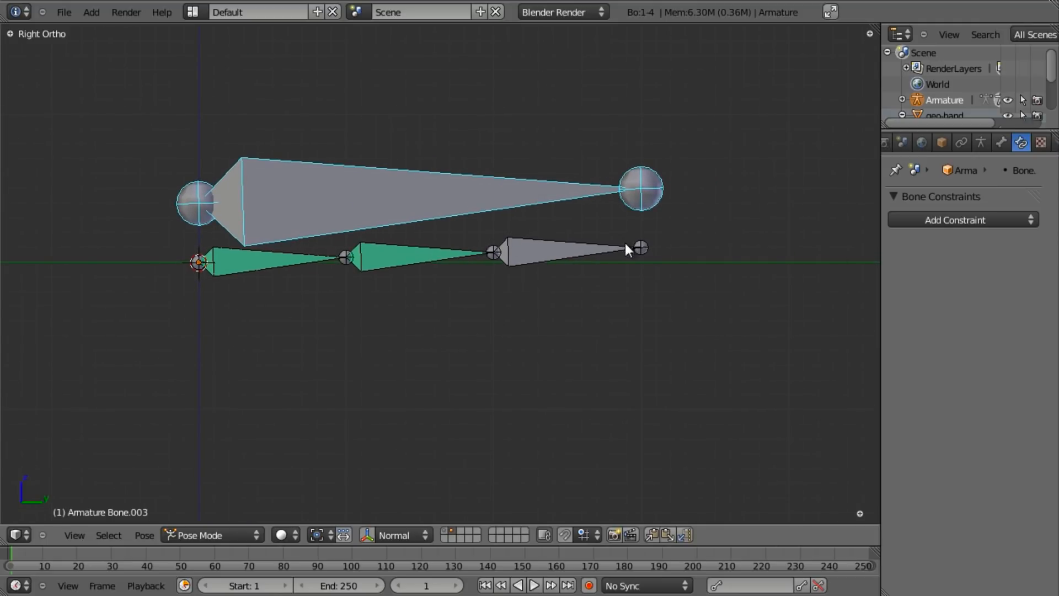
- Add a Copy Rotation constraint on Bone.002 targeting Bone.003, with target and owner in Local Space
right_click(537, 249, "shift")
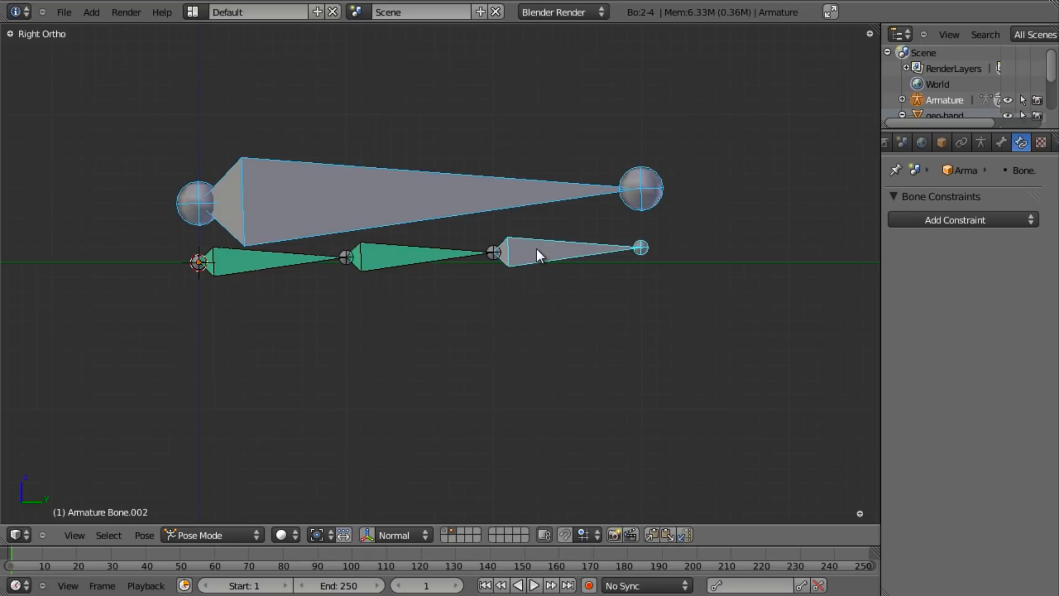
key("shift+ctrl+c")
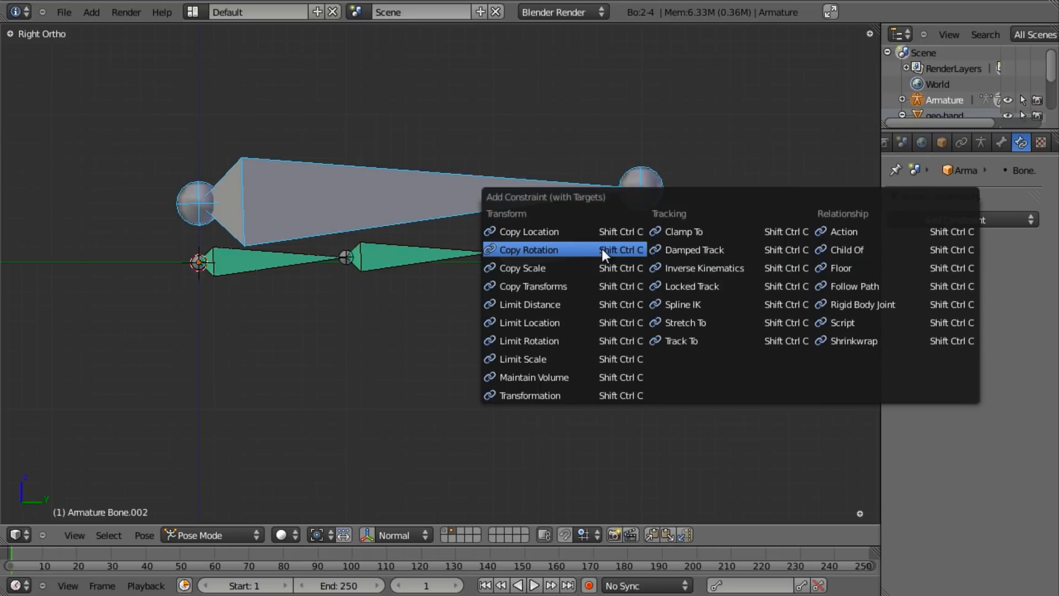
left_click(602, 249)
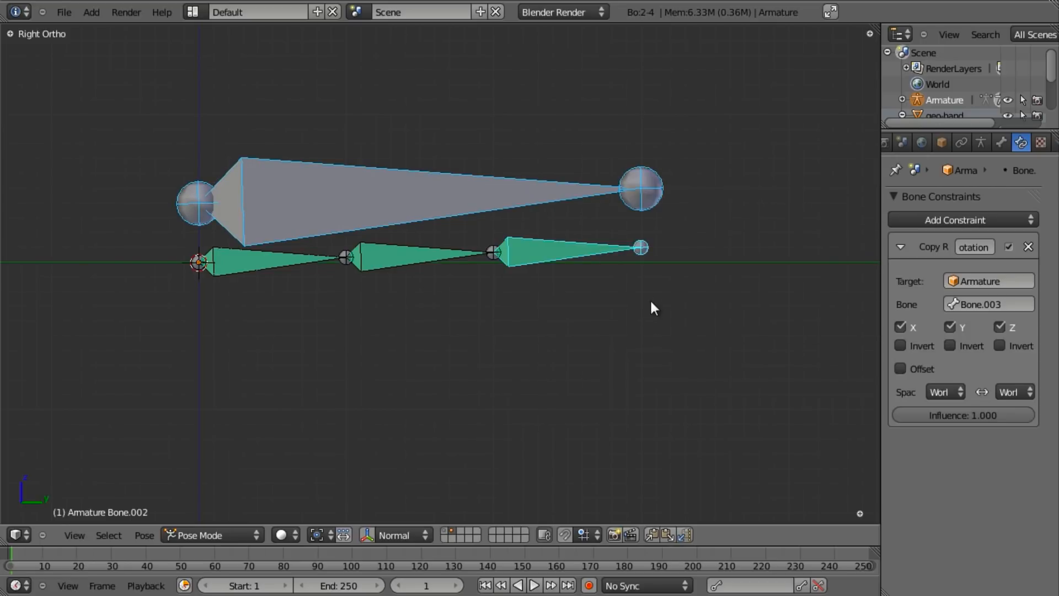
left_click(941, 391)
left_click(939, 323)
left_click(1025, 391)
left_click(991, 323)
- Test-rotate Bone.003 twice to check the three finger bones curl together, cancelling each time
right_click(540, 195)
key("r")
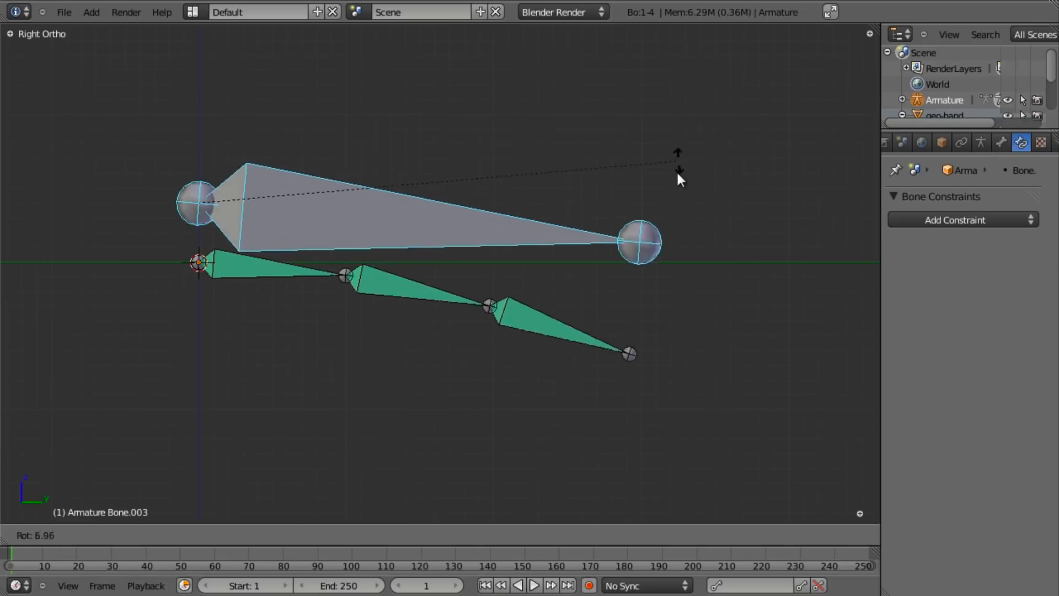
right_click(458, 371)
scroll(694, 187, "down", 4)
key("r")
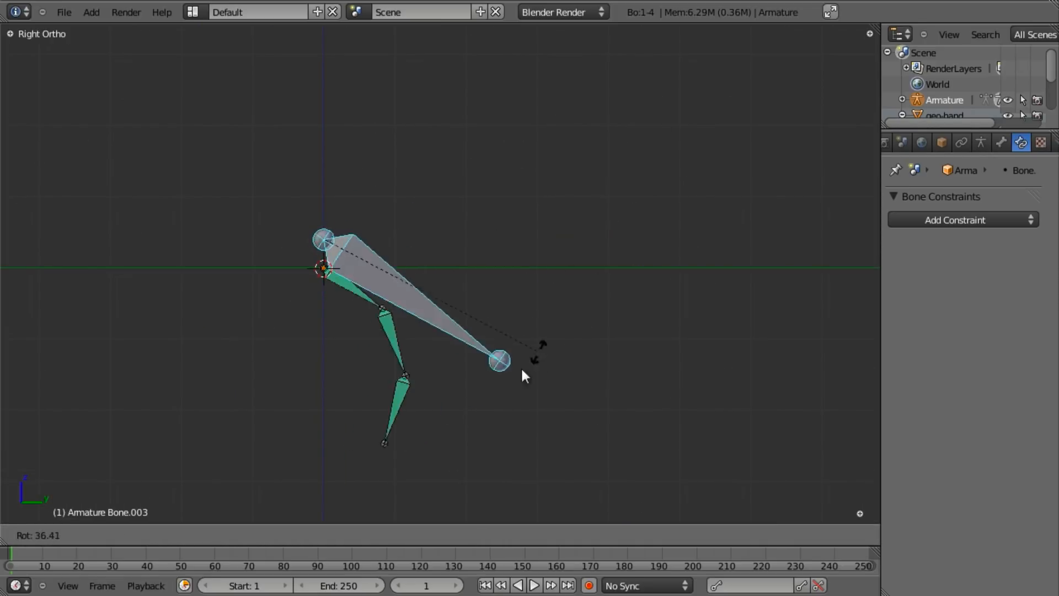
right_click(550, 209)
scroll(552, 211, "up", 3)
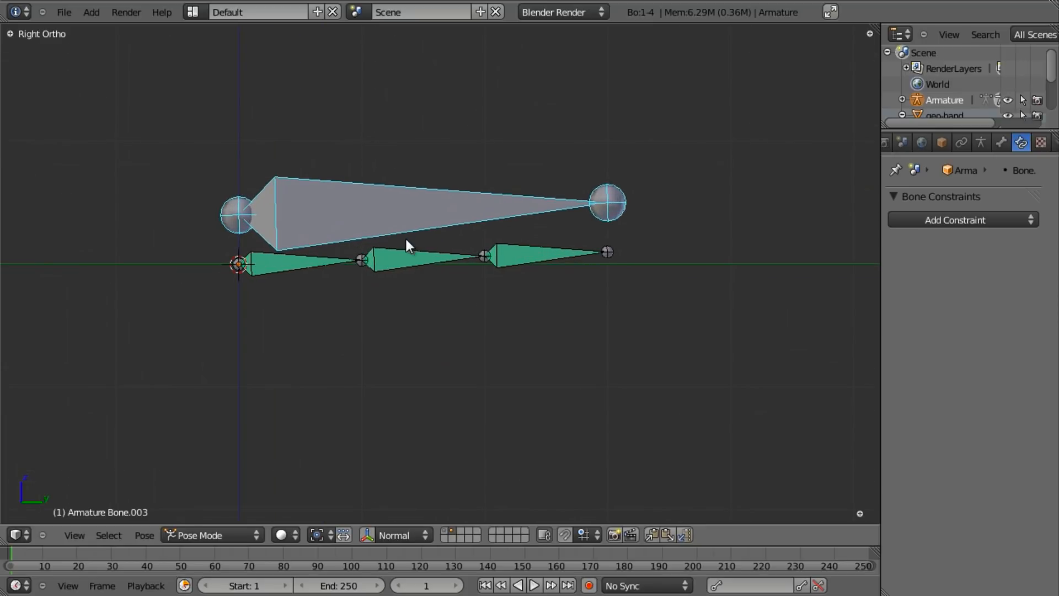
- Set the base finger bone's Copy Rotation target and owner spaces to Local Space, then reselect Bone.003
right_click(272, 260)
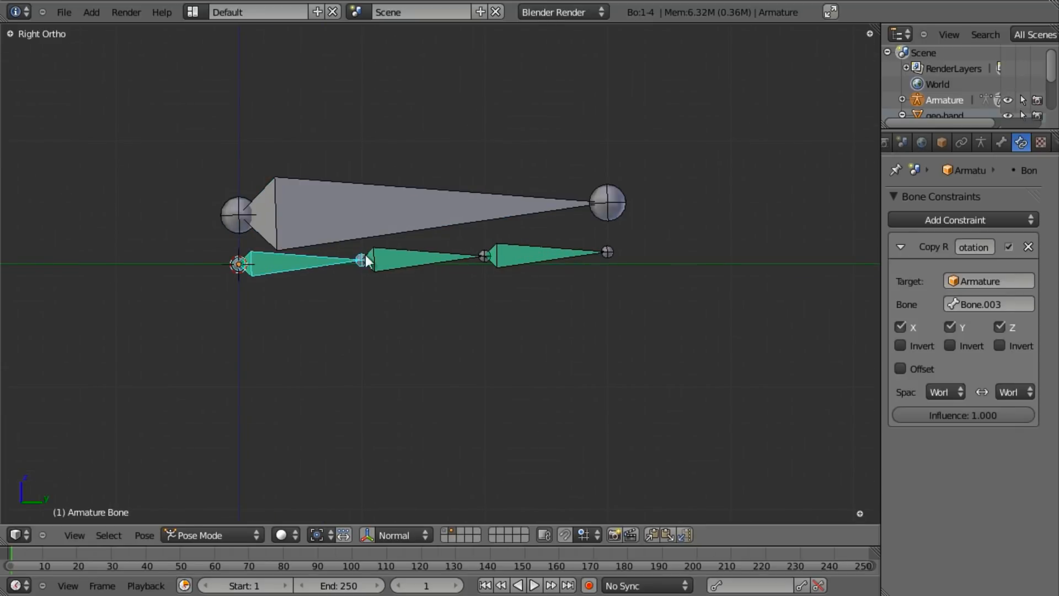
left_click(952, 392)
left_click(939, 321)
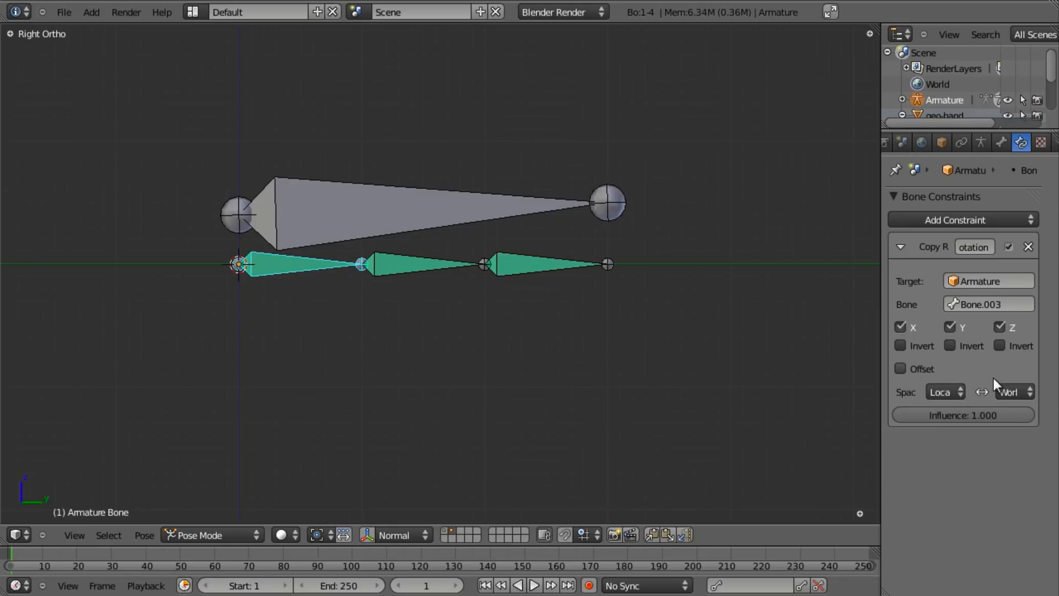
left_click(1018, 393)
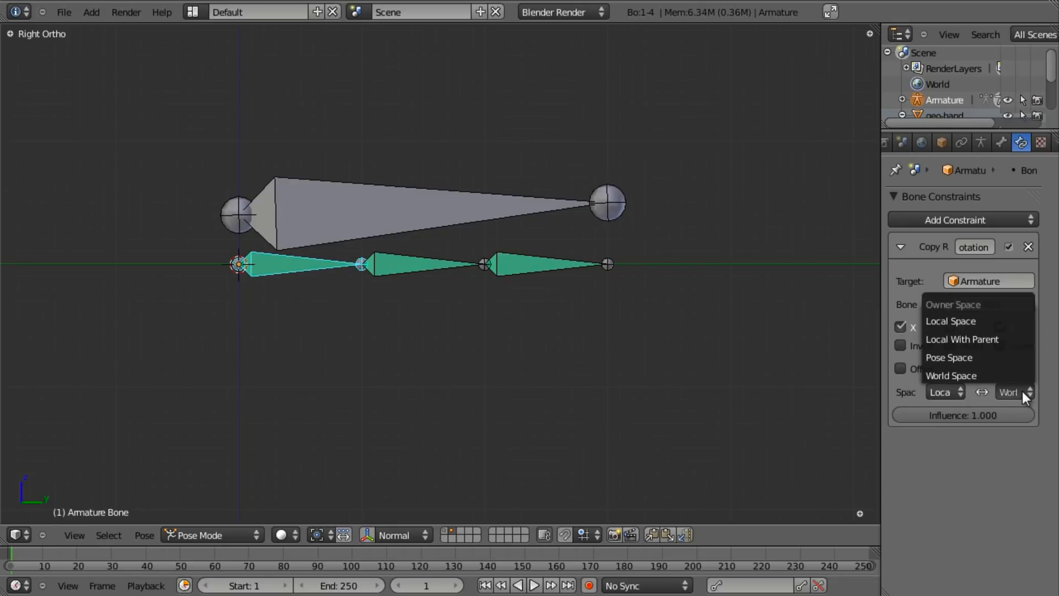
left_click(1018, 321)
scroll(557, 285, "down", 3)
right_click(419, 241)
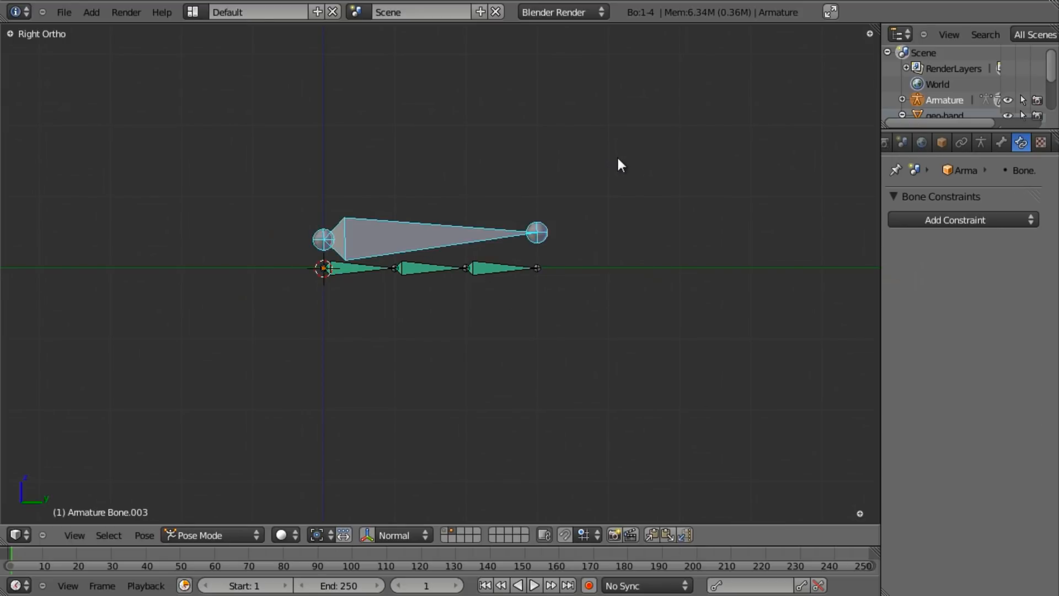
- In Right Ortho view, rotate Bone.003 downward so the finger chain curls with it
key("r")
right_click(549, 260)
scroll(534, 264, "up", 3)
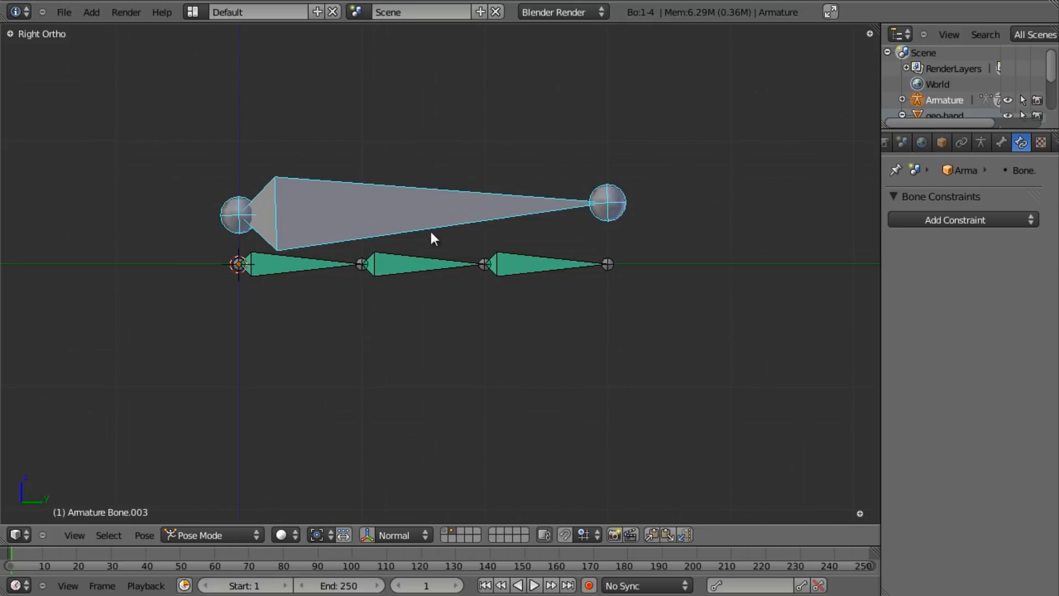
scroll(424, 232, "down", 2)
scroll(426, 262, "up", 1)
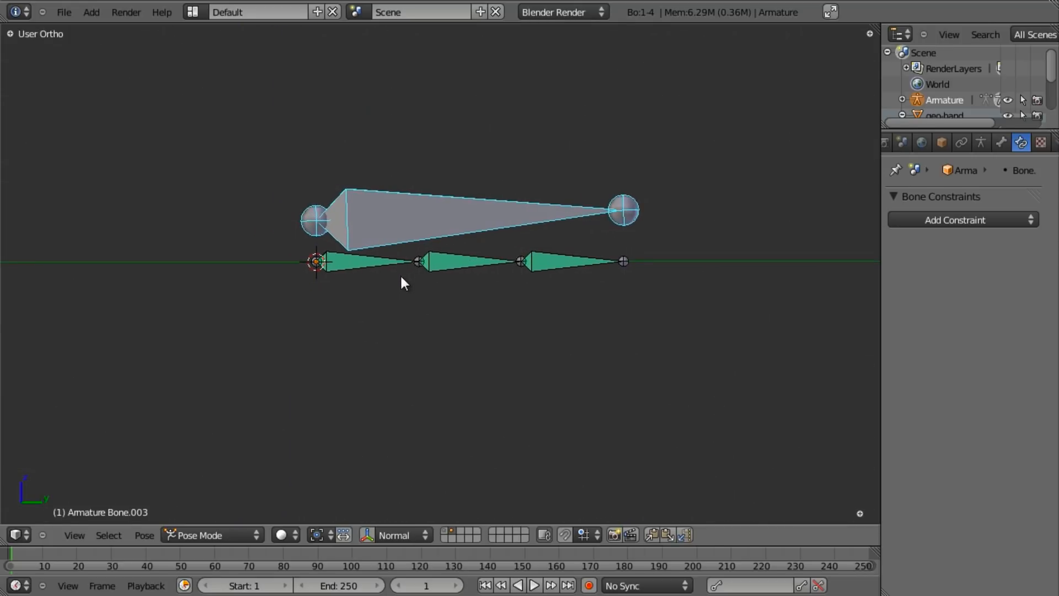
key("KP_3")
scroll(458, 257, "down", 2)
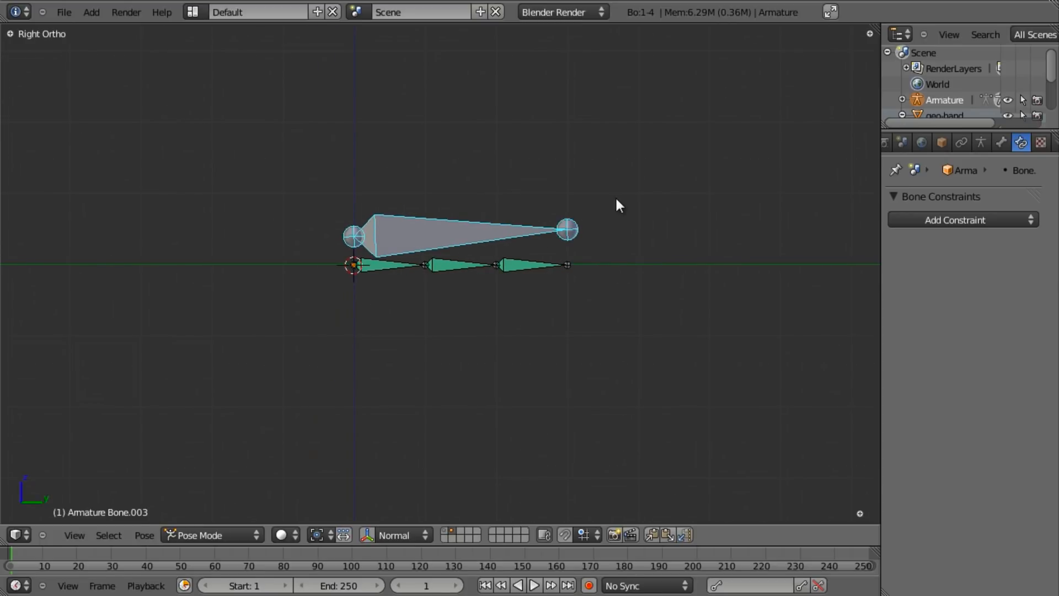
key("r")
left_click(490, 363)
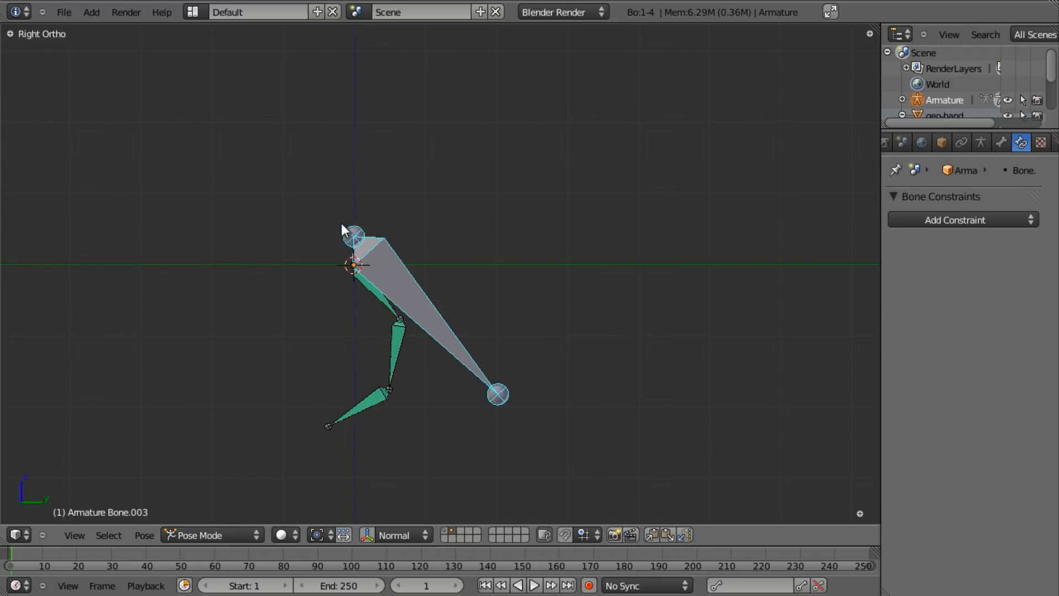
- Try rotating Bone.002 twice without committing, then select it to inspect its Copy Rotation constraint
right_click(368, 408)
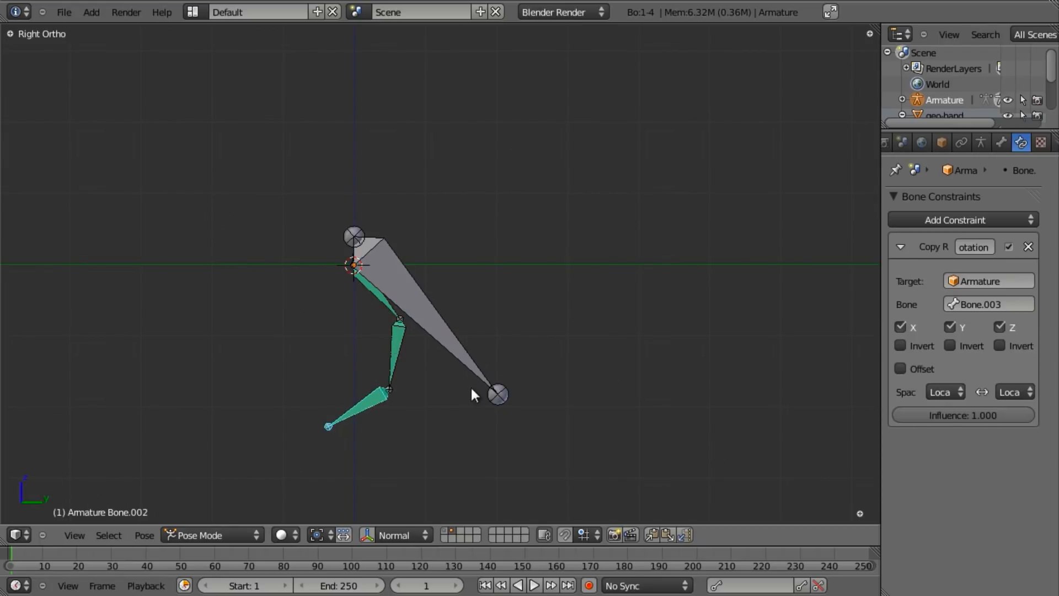
key("r")
right_click(460, 424)
key("r")
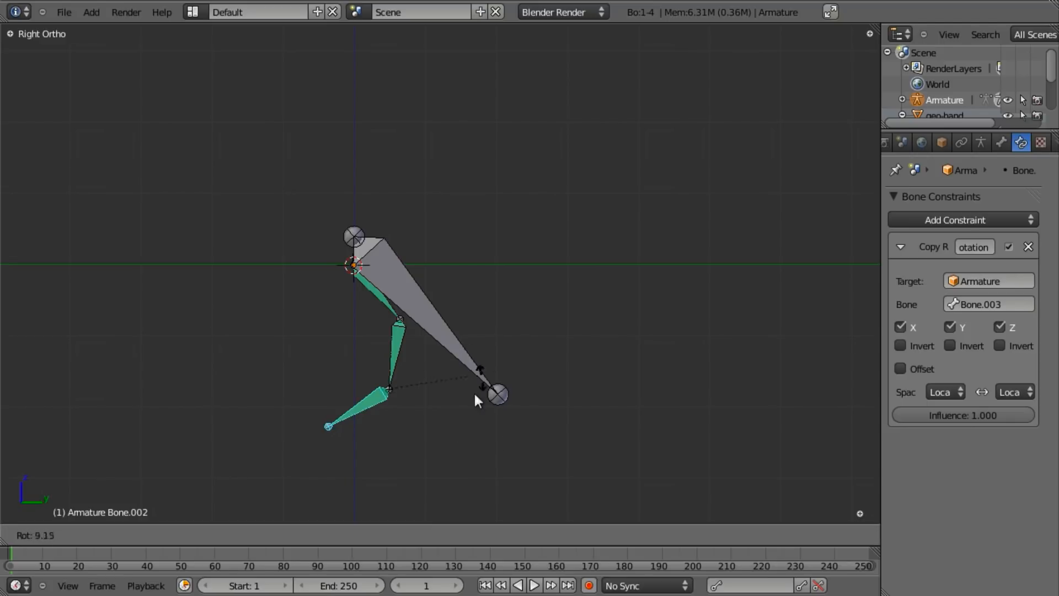
right_click(452, 409)
right_click(434, 318)
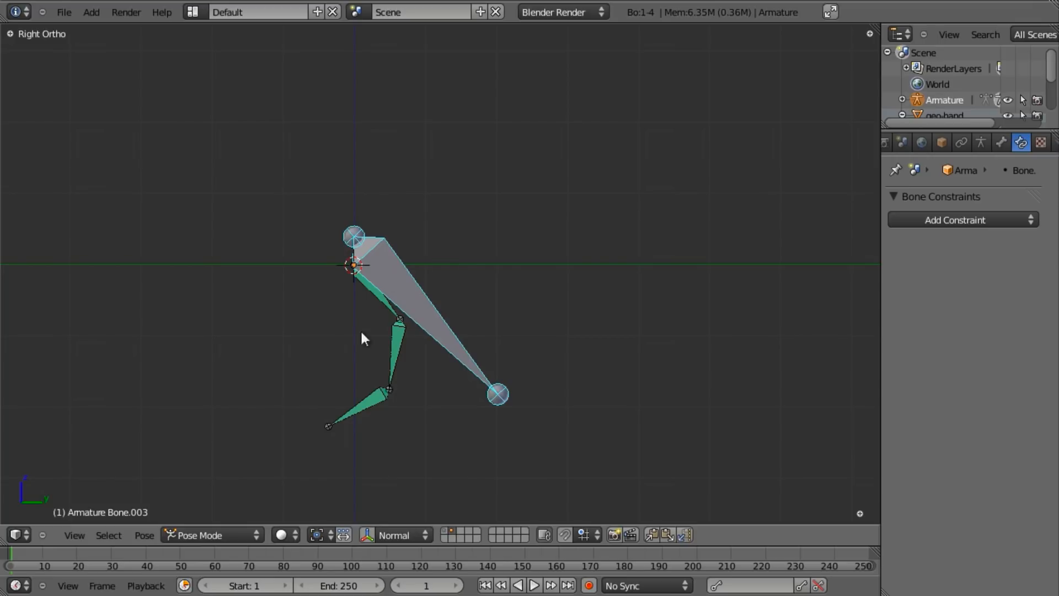
right_click(374, 404)
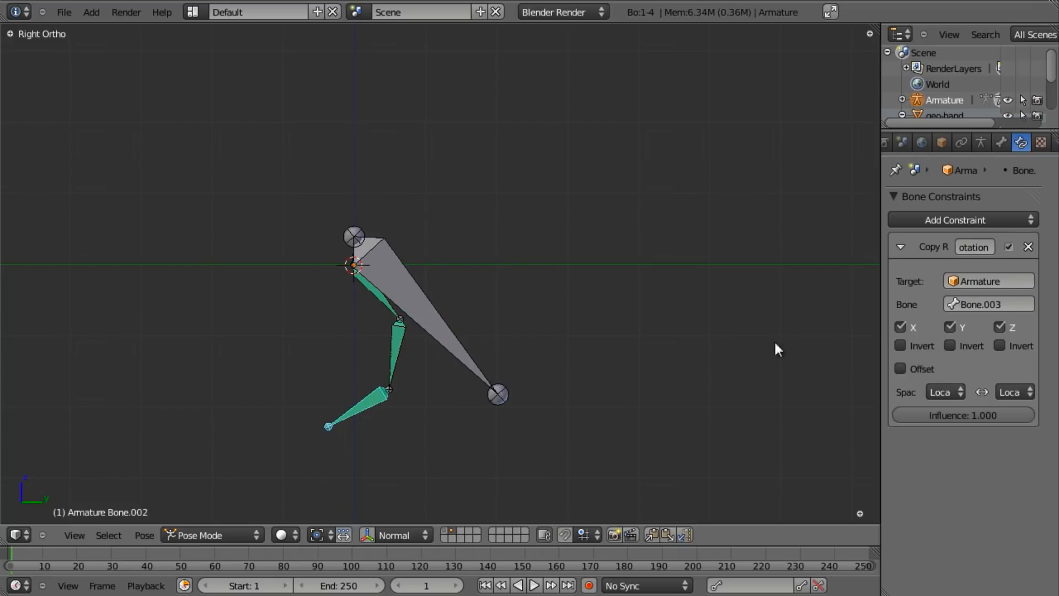
- Enable Offset in Bone.002's Copy Rotation constraint and test by rotating Bone.002 to bend the fingertip
left_click(901, 367)
key("r")
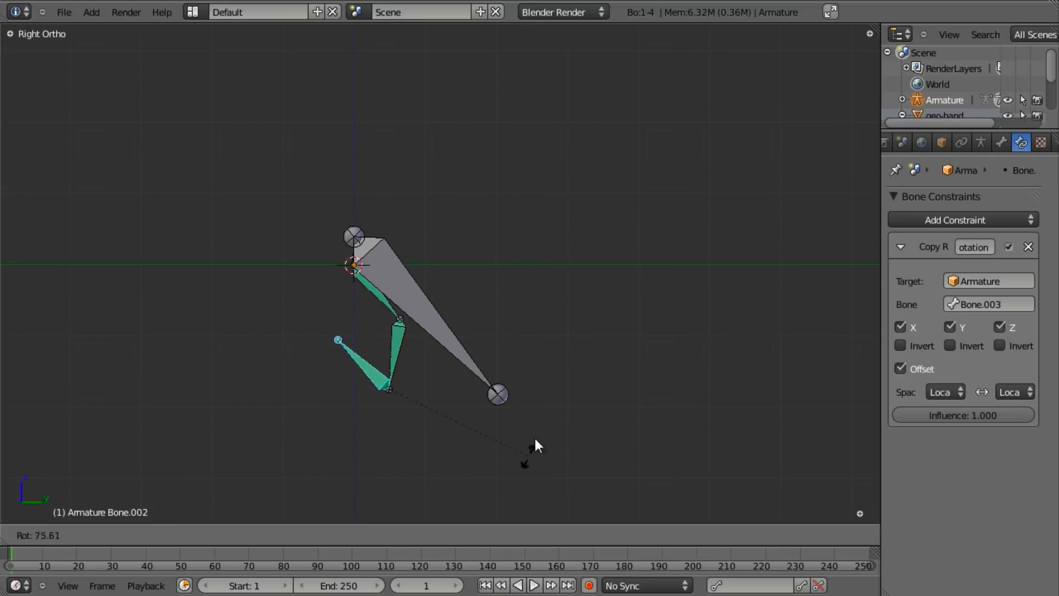
right_click(523, 252)
right_click(416, 283)
key("r")
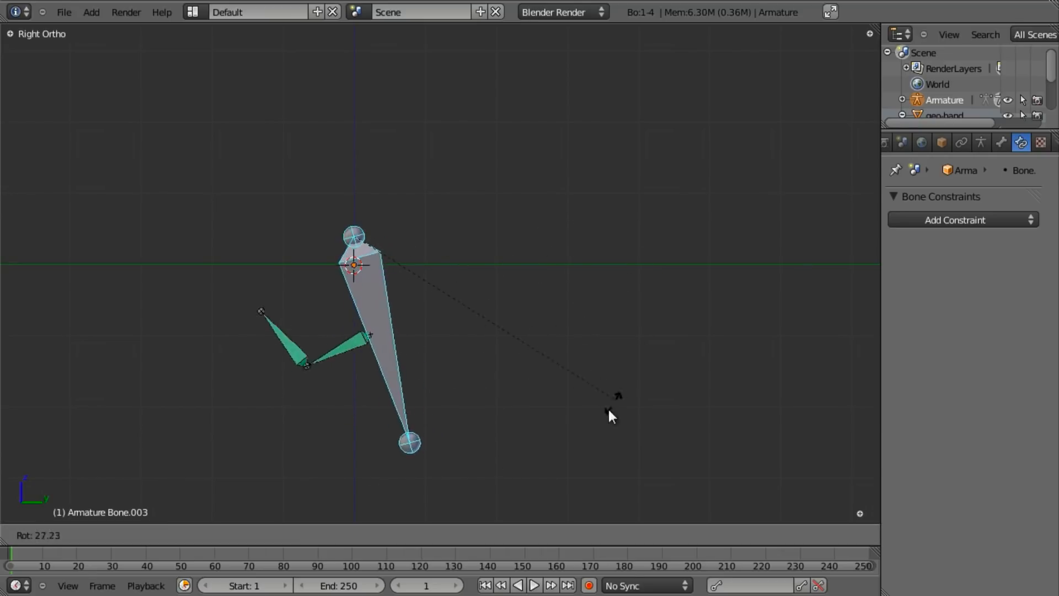
right_click(641, 317)
right_click(335, 389)
key("r")
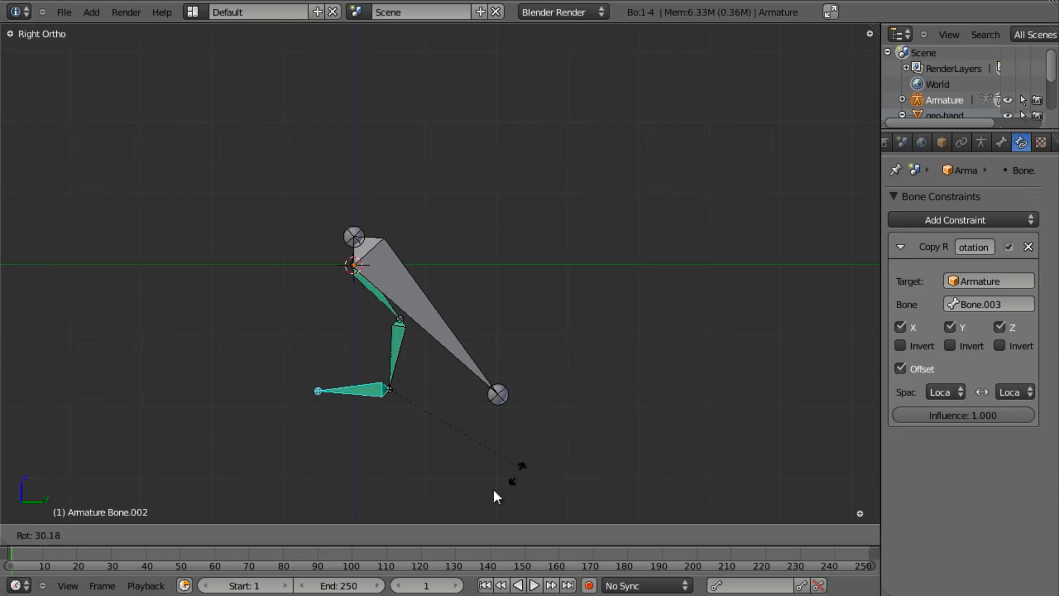
left_click(478, 403)
left_click(927, 365)
left_click(900, 369)
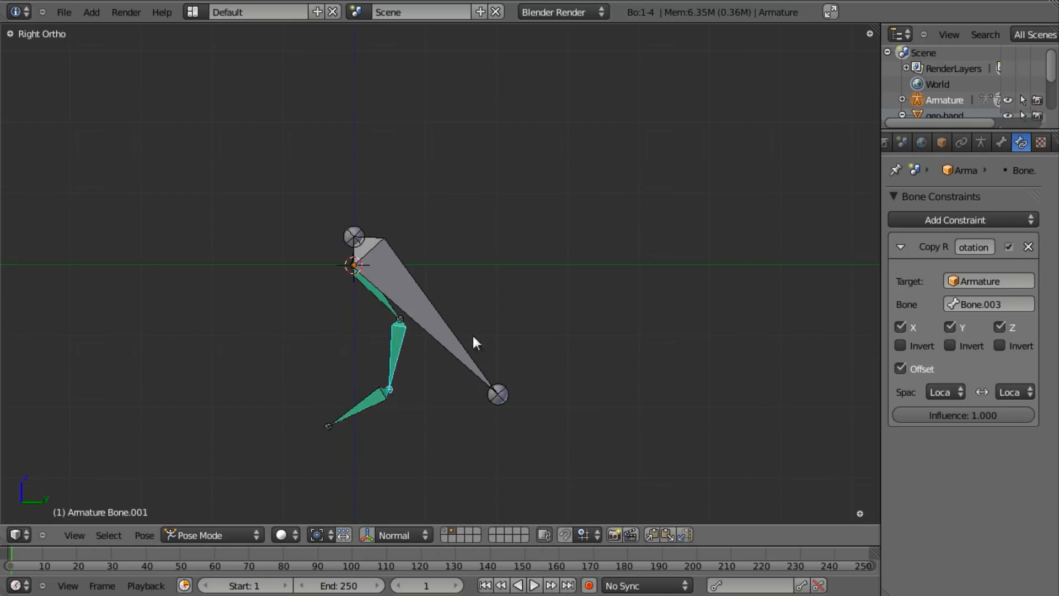
- Pose the chain: raise Bone.003 toward horizontal, then bend the first finger bone and Bone.001 downward
right_click(377, 293)
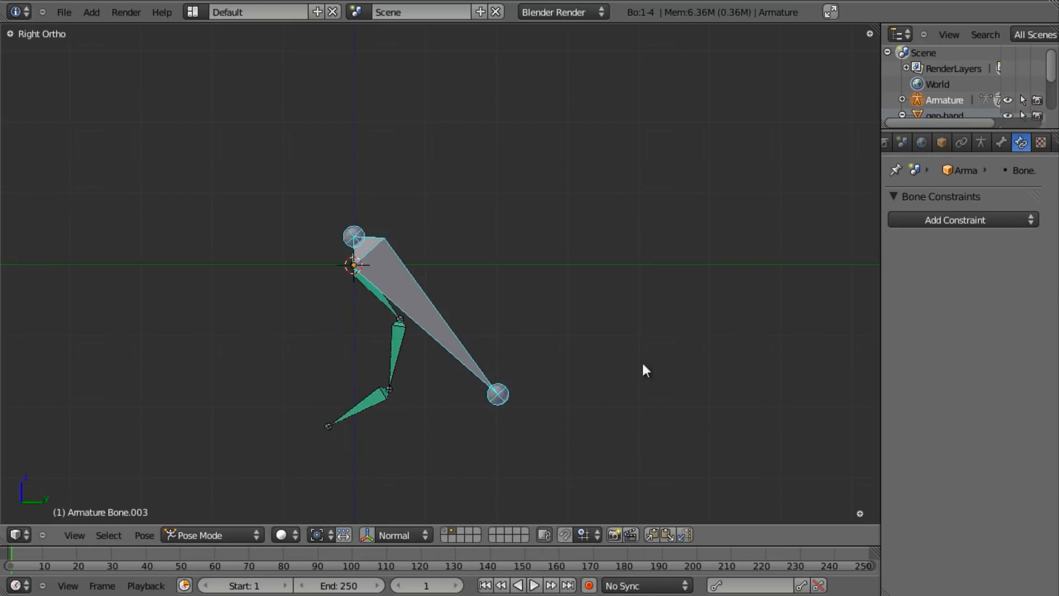
right_click(378, 294)
right_click(447, 349)
key("r")
left_click(653, 141)
right_click(376, 270)
key("r")
left_click(586, 331)
right_click(449, 312)
key("r")
left_click(649, 359)
right_click(498, 233)
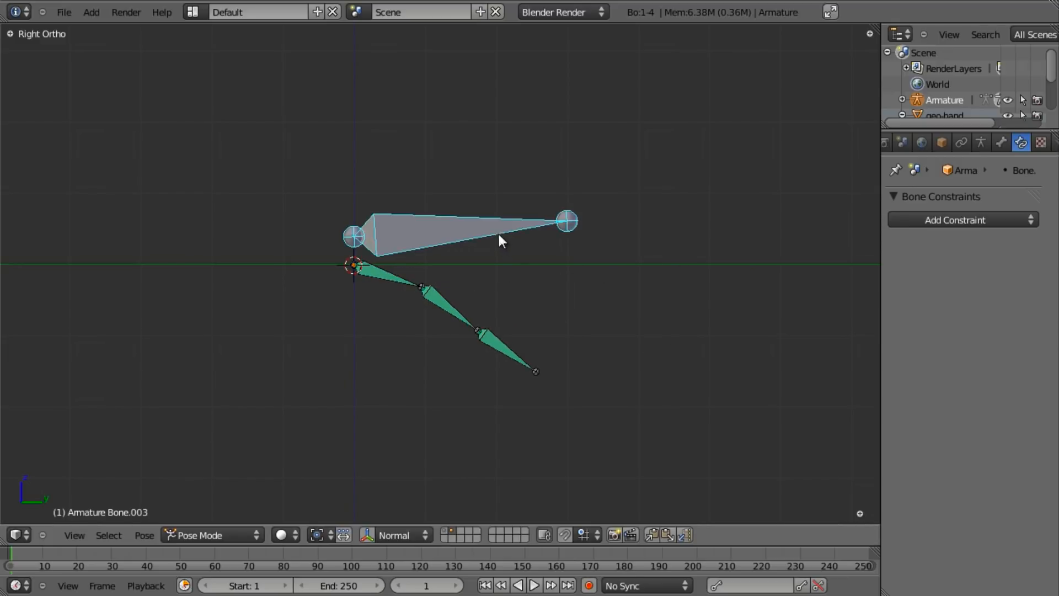
- Swing Bone.003 once more, then select all bones and clear their pose rotation with Alt+R
key("r")
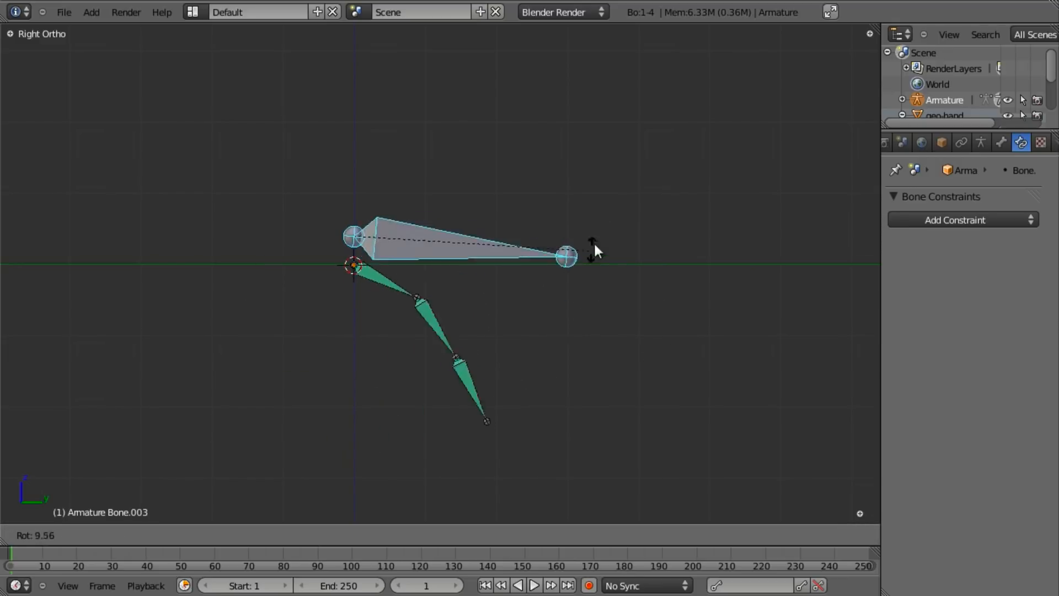
left_click(599, 243)
scroll(591, 300, "up", 2)
key("a")
key("a")
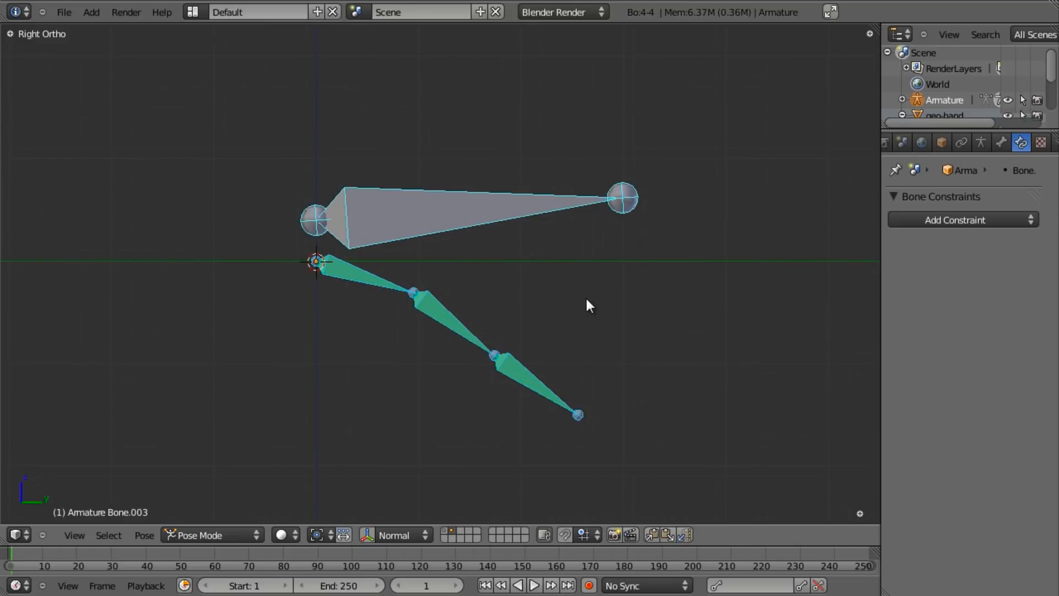
middle_click_drag(571, 248, 454, 272, "shift")
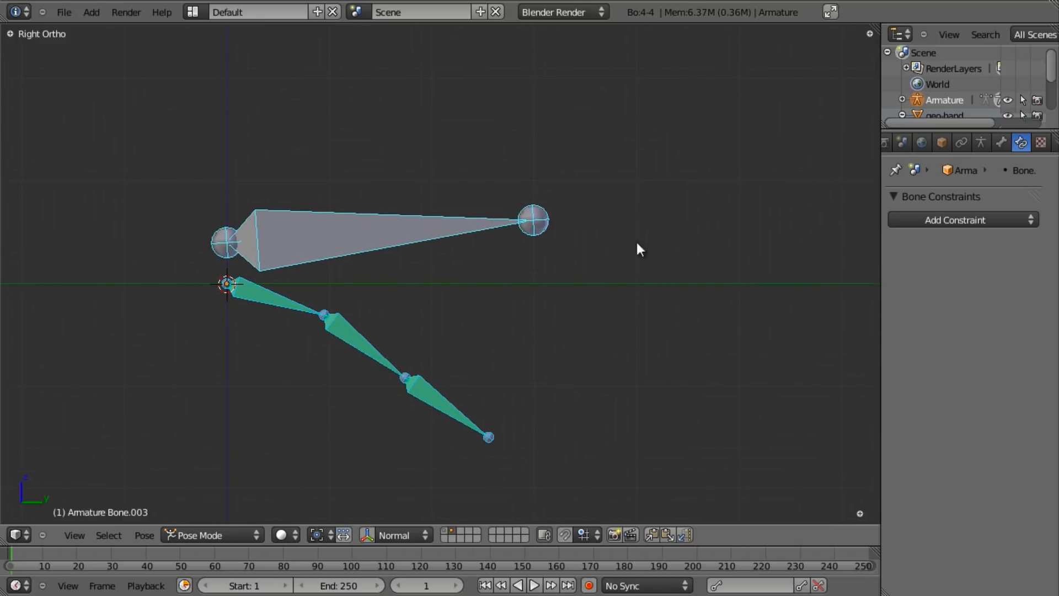
key("alt+r")
left_click(518, 236)
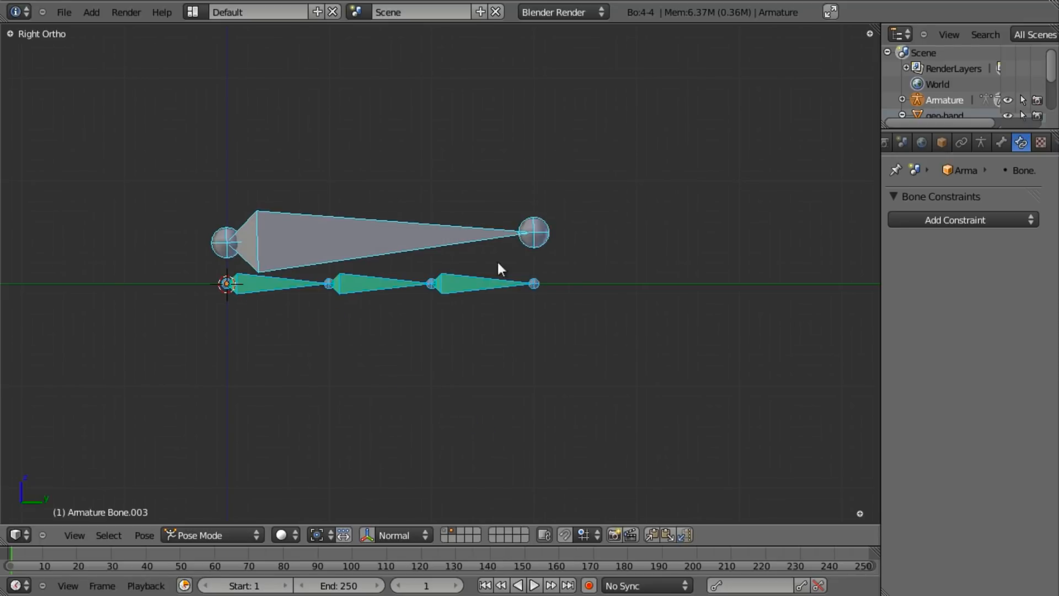
- Deselect all bones and orbit around the armature to check the chain lies straight
scroll(443, 286, "up", 2)
key("a")
middle_click_drag(417, 287, 476, 279, "shift")
scroll(468, 278, "down", 3)
middle_click_drag(411, 221, 555, 222)
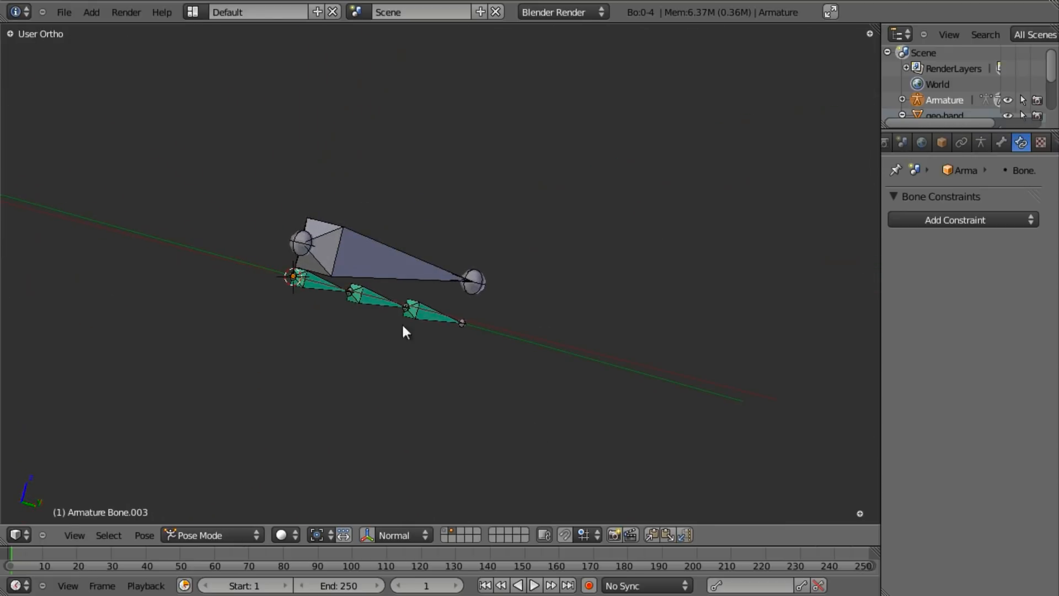
middle_click_drag(512, 291, 465, 272)
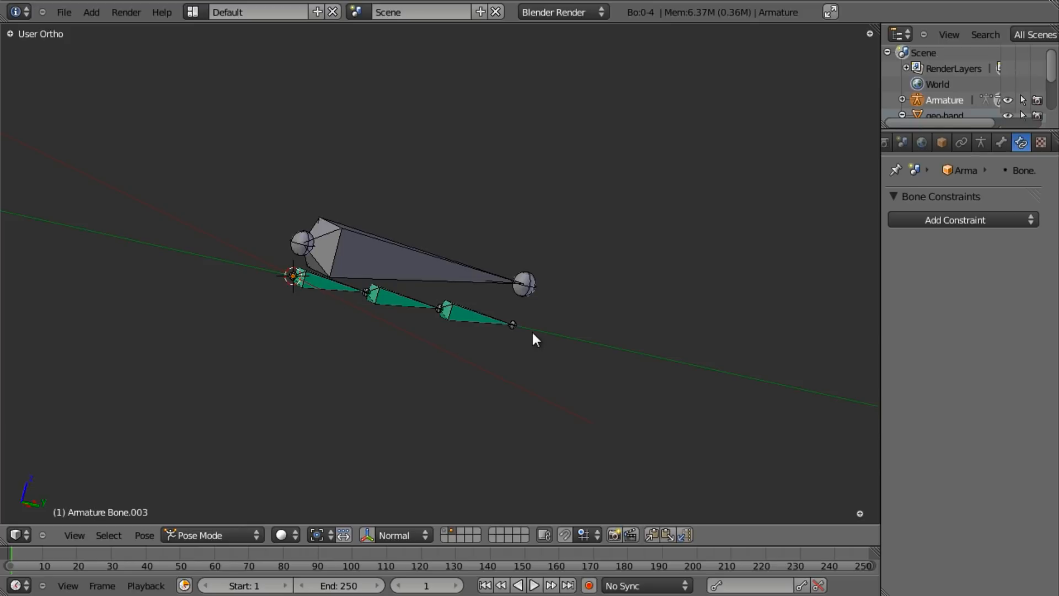
middle_click_drag(506, 234, 386, 273)
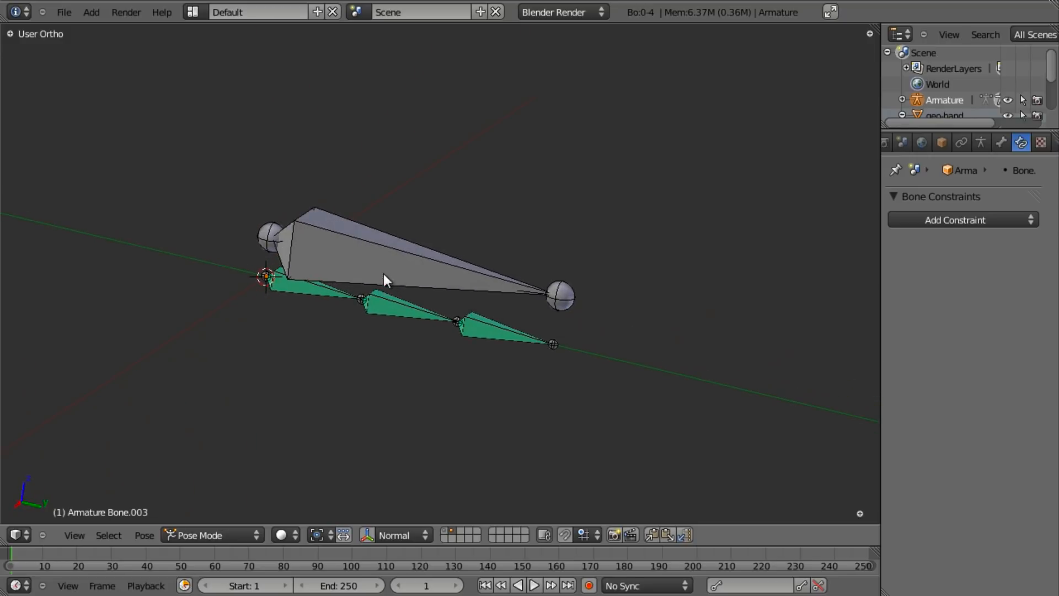
- Rotate the large control bone Bone.003 about its Y axis
right_click(349, 265)
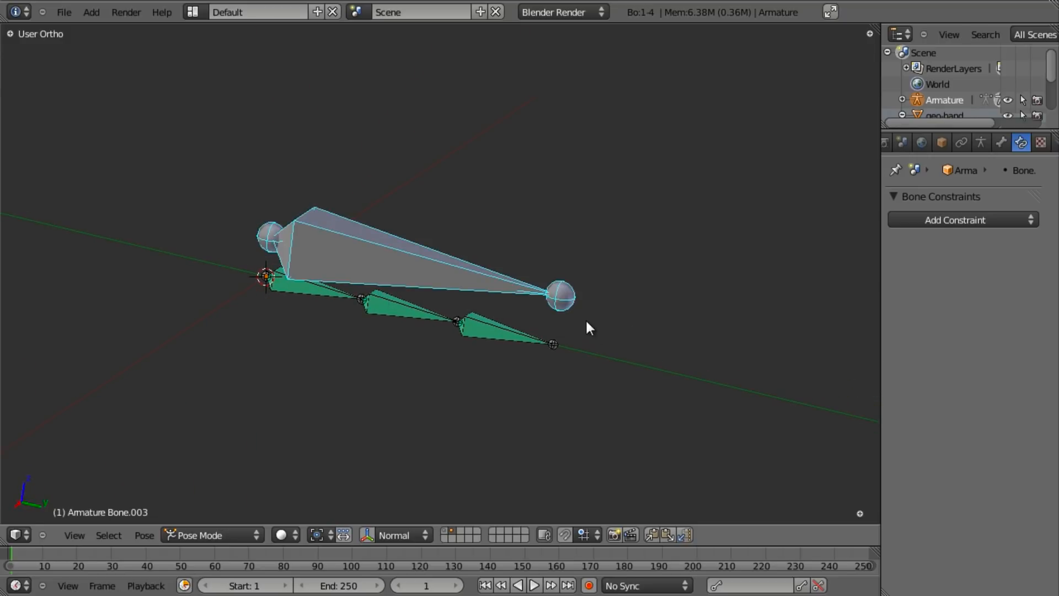
middle_click_drag(593, 328, 614, 381)
key("r")
key("y")
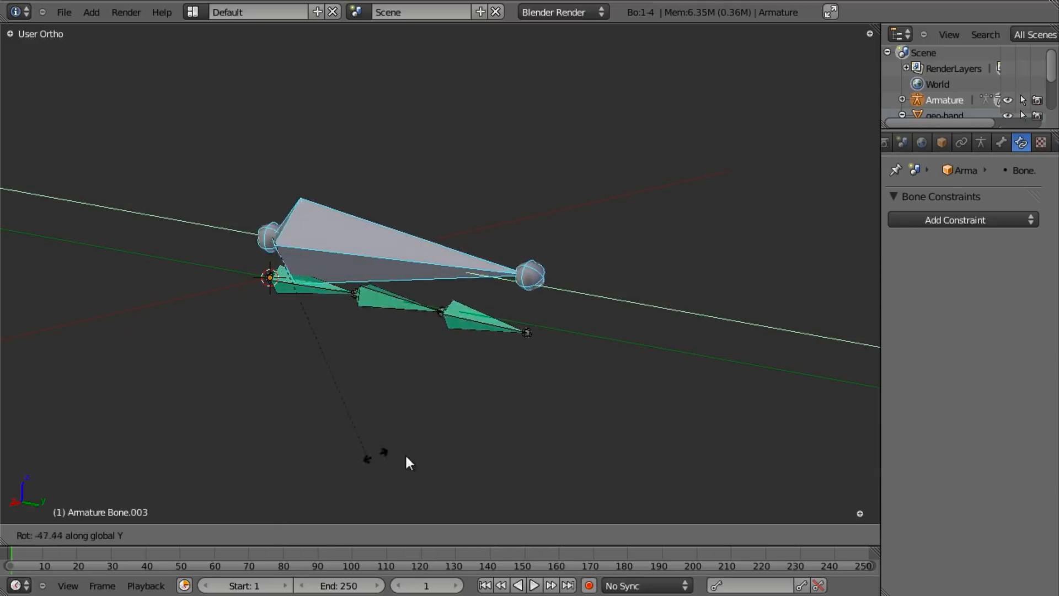
left_click(641, 166)
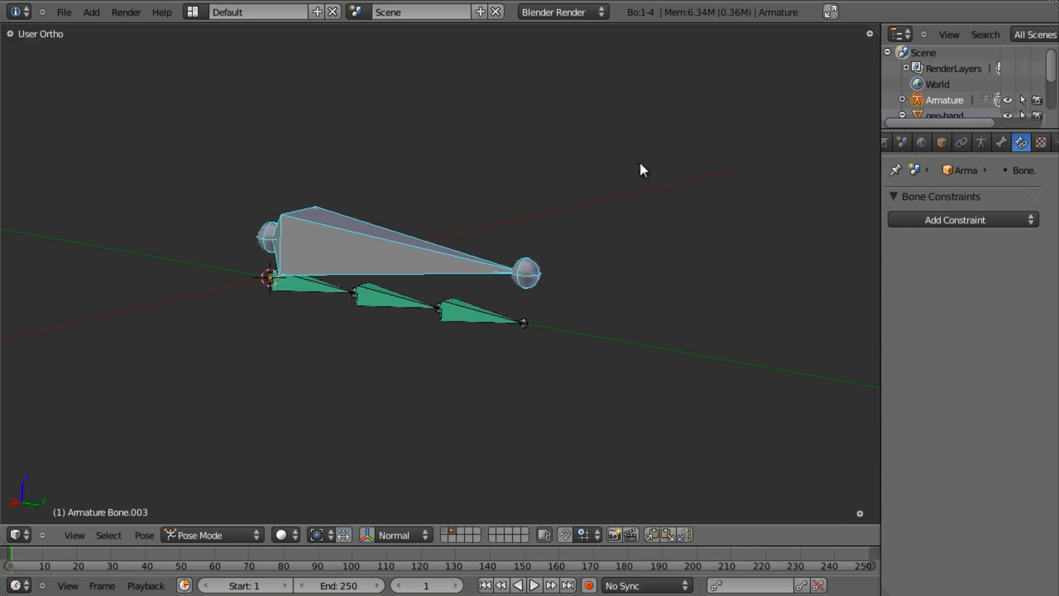
- Uncheck Y in the first green bone's Copy Rotation constraint so it copies only X and Z
right_click(303, 289)
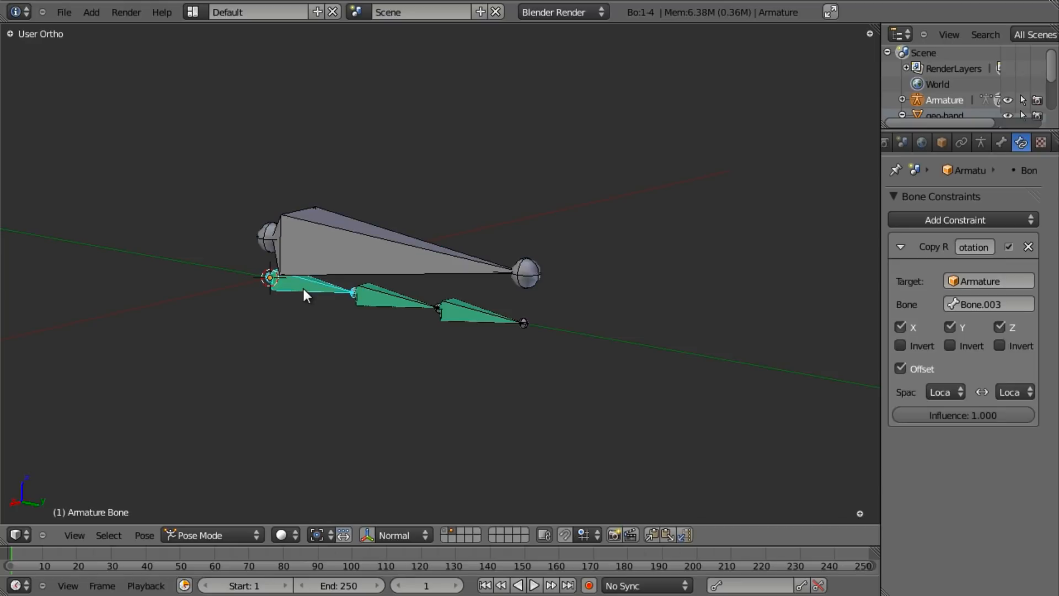
scroll(371, 307, "up", 2)
middle_click_drag(357, 310, 387, 316, "shift")
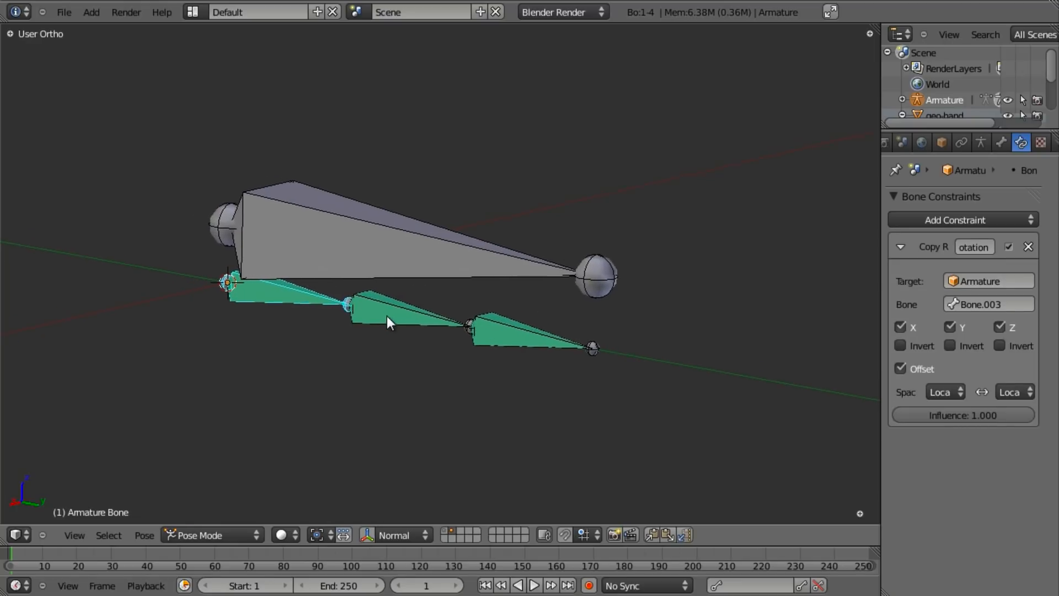
middle_click_drag(455, 329, 451, 348)
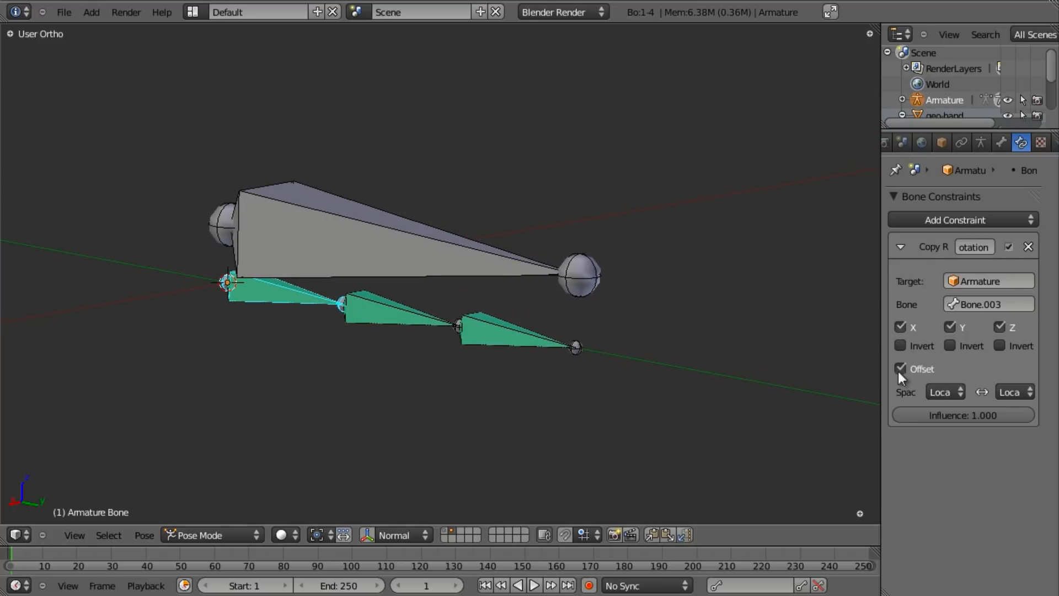
left_click(953, 325)
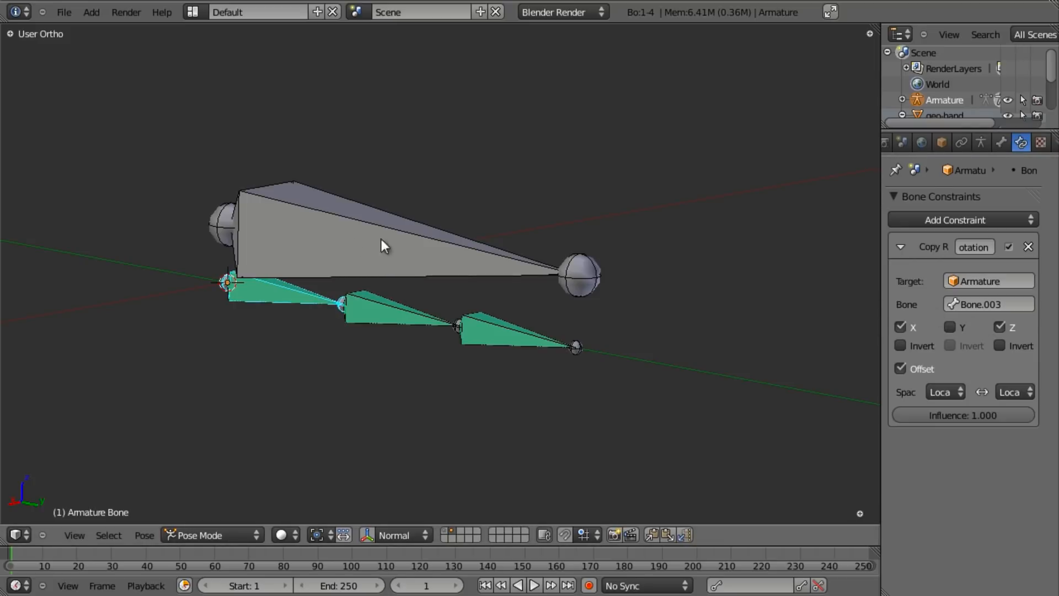
- Rotate the control bone Bone.003 on Y, then stop Bone.001 copying Y rotation
right_click(351, 217)
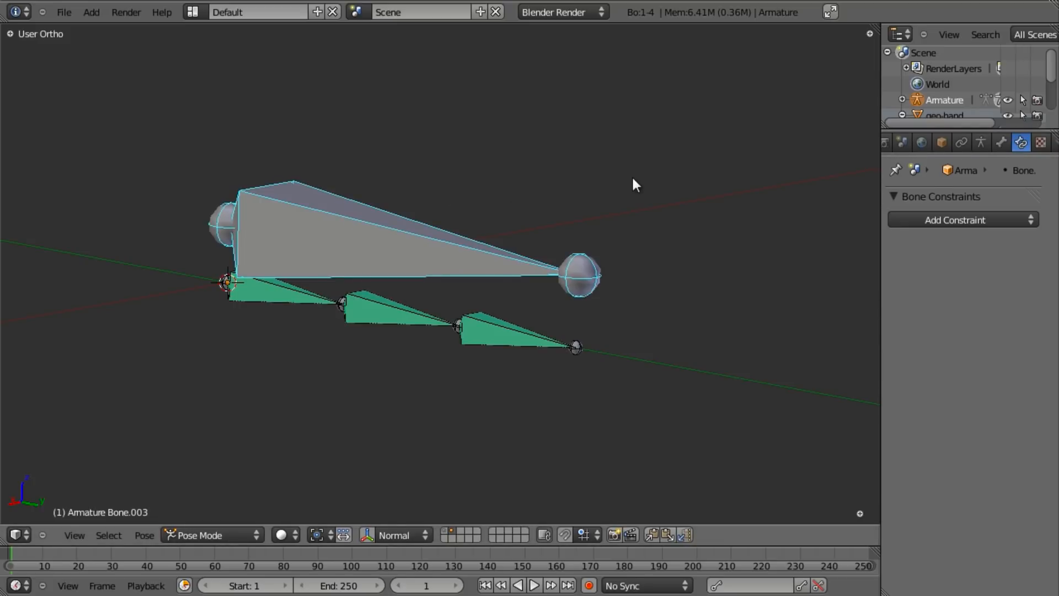
key("r")
key("y")
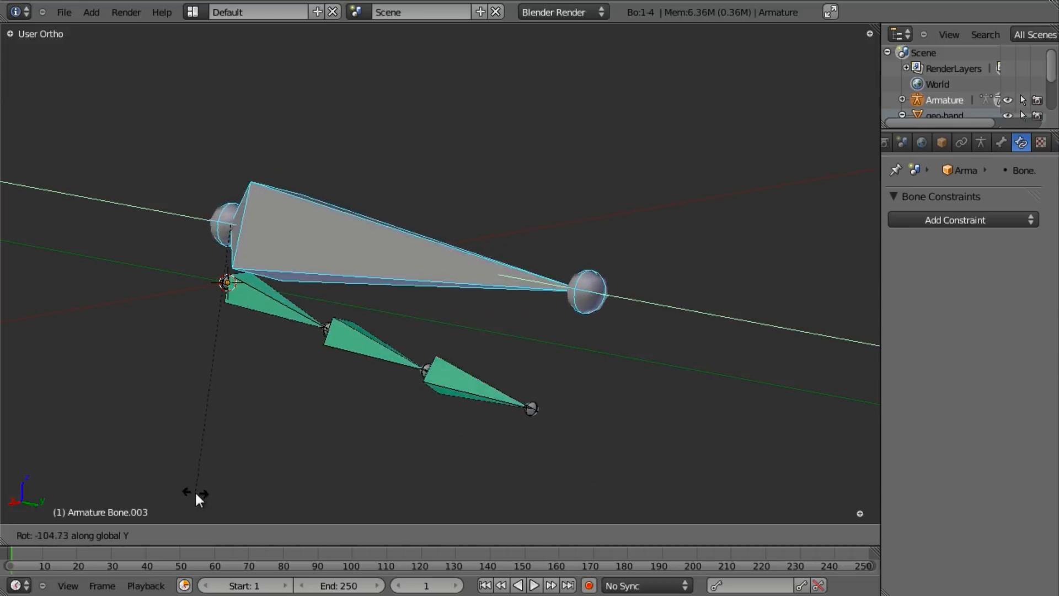
left_click(554, 175)
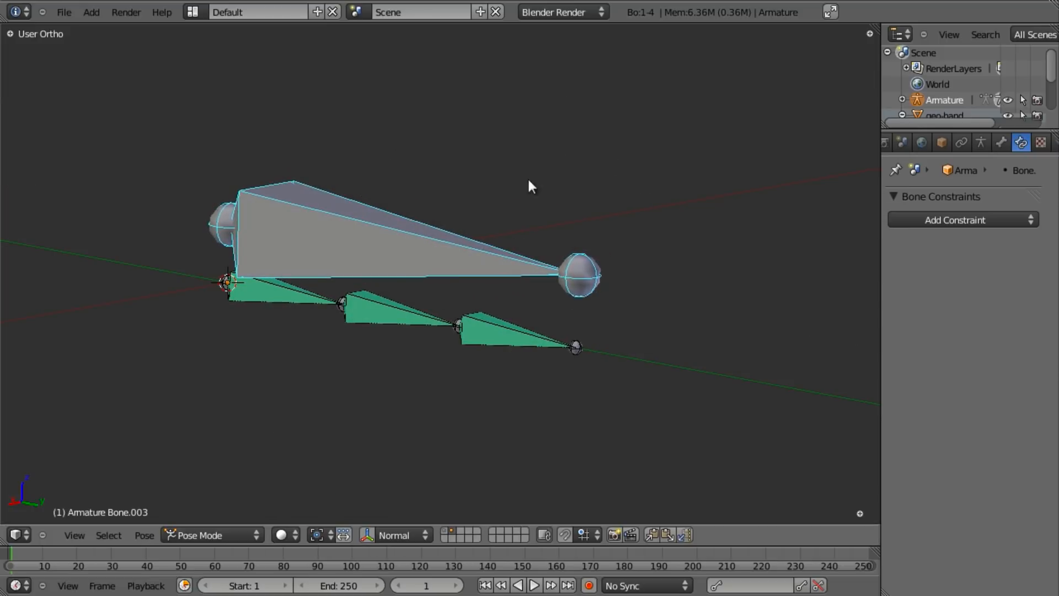
right_click(360, 309)
left_click(950, 327)
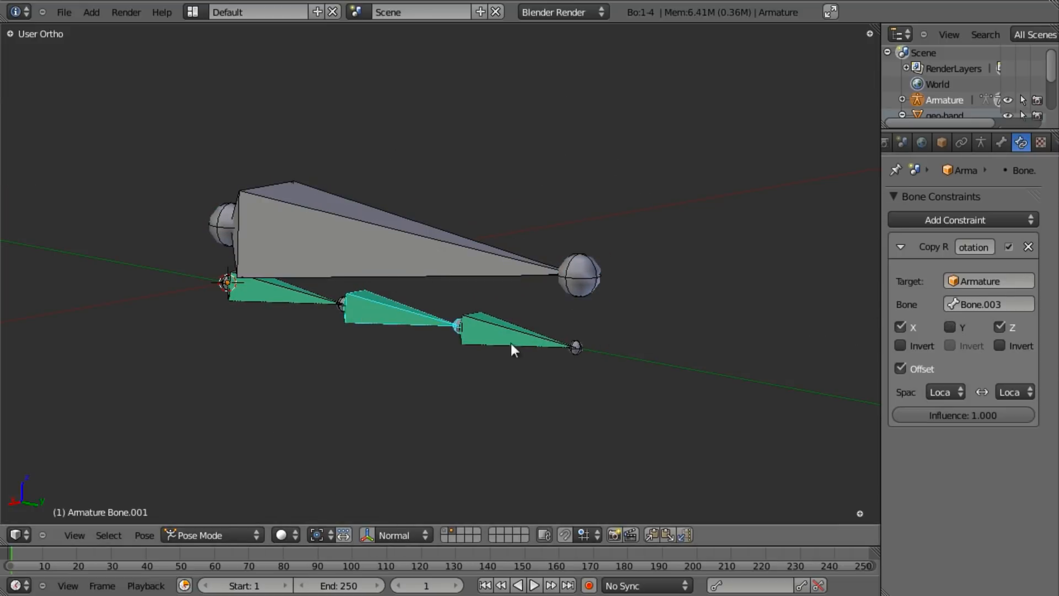
- Test a Z rotation of the control bone and cancel it to restore the pose
right_click(502, 347)
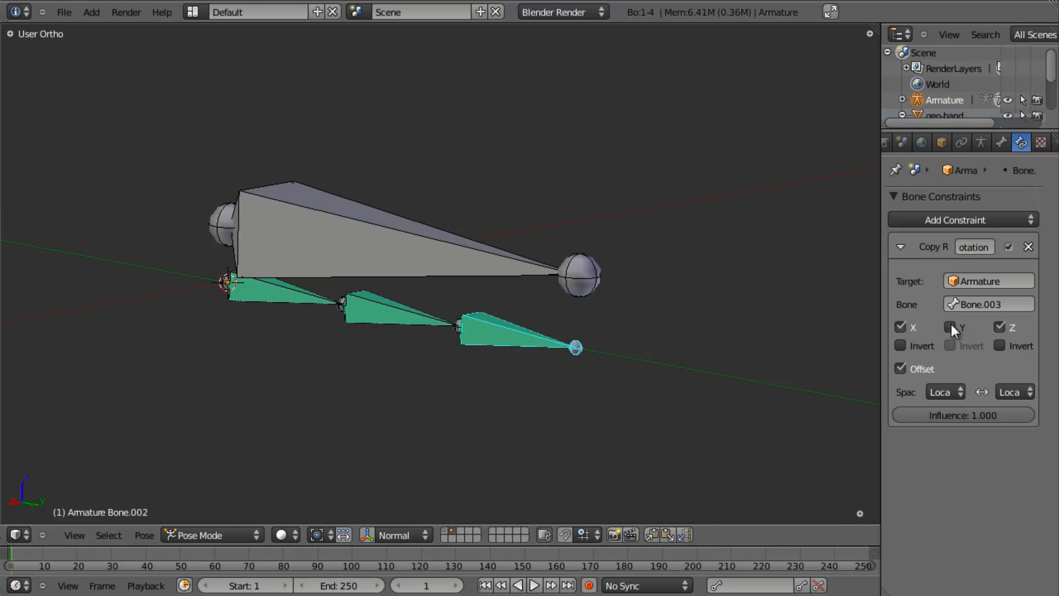
right_click(370, 271)
key("r")
key("z")
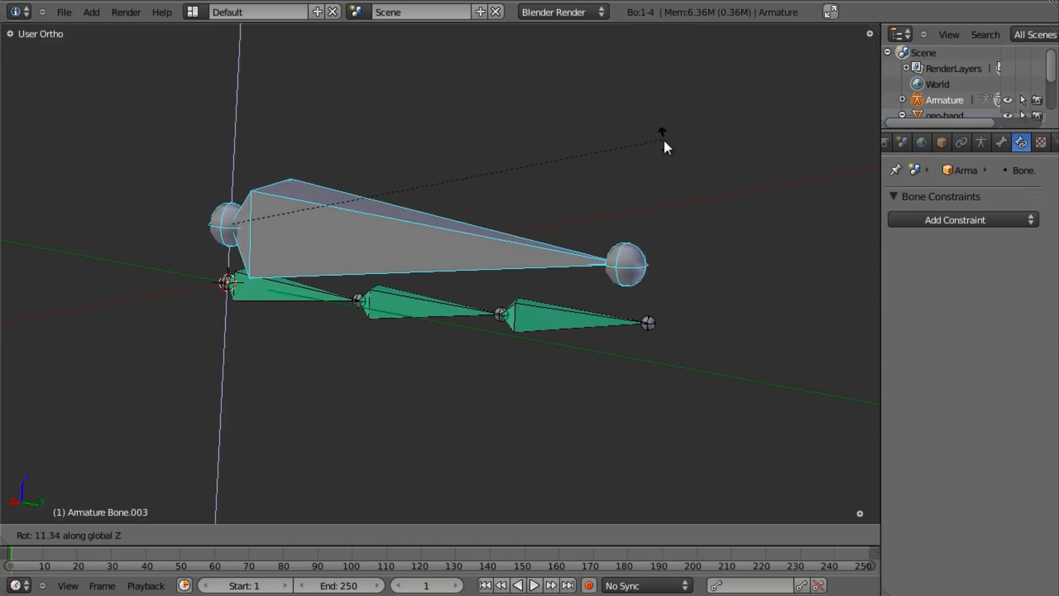
key("Escape")
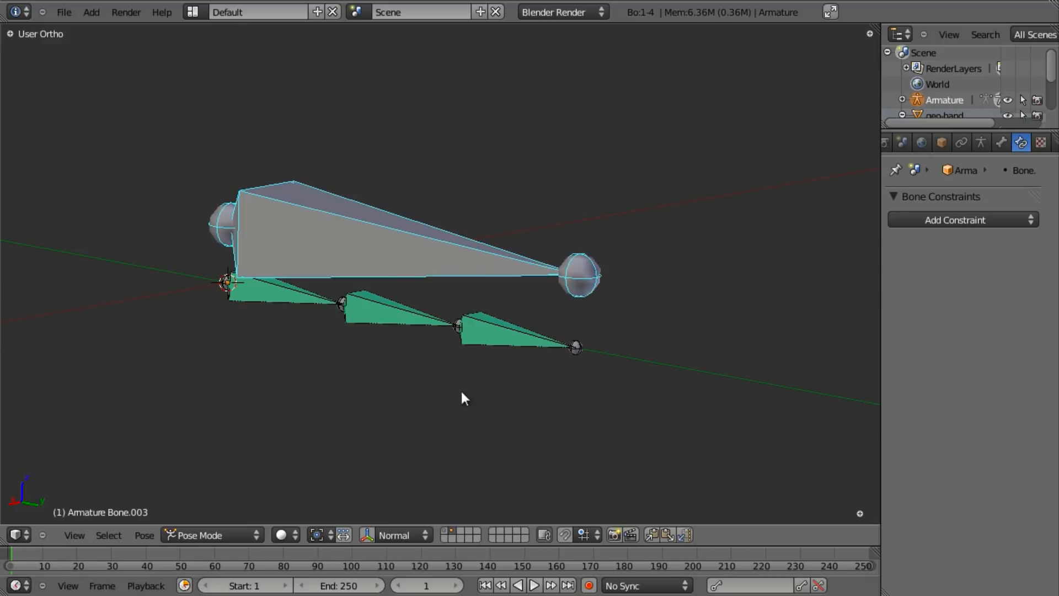
- Turn off Z in Bone.001's Copy Rotation and adjust Bone.002's copied axes
right_click(267, 311)
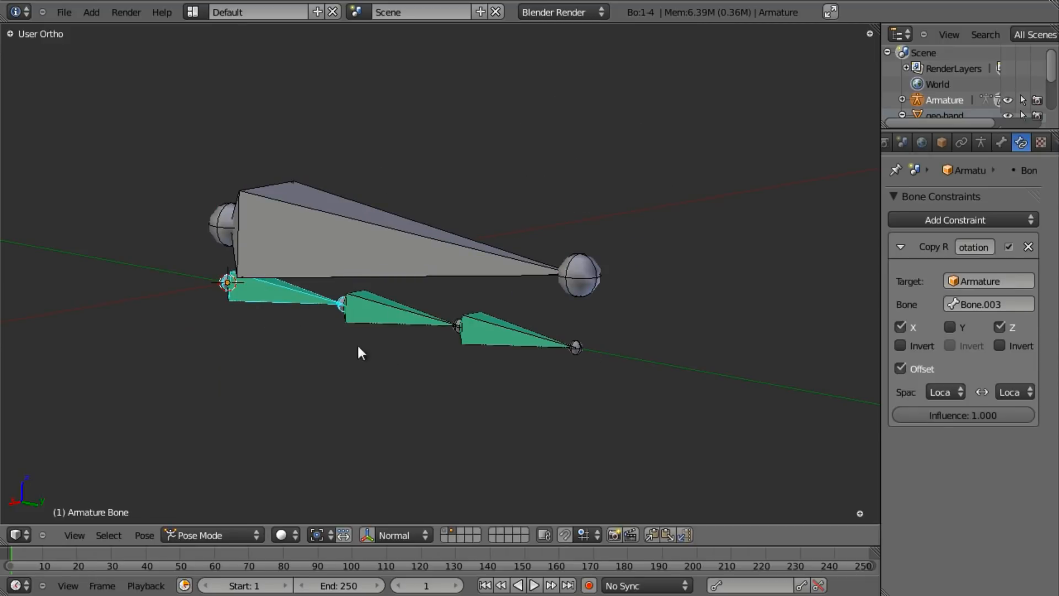
right_click(400, 307)
left_click(999, 327)
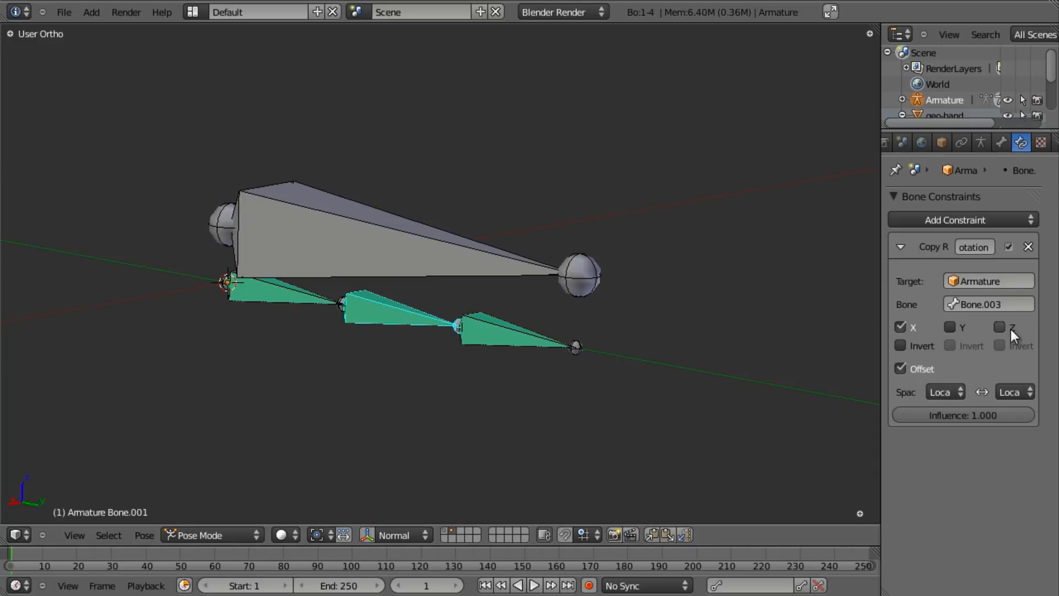
right_click(522, 329)
right_click(1008, 322)
- Retest Z rotations of the control bone, cancelling each to check the chain curls
right_click(385, 270)
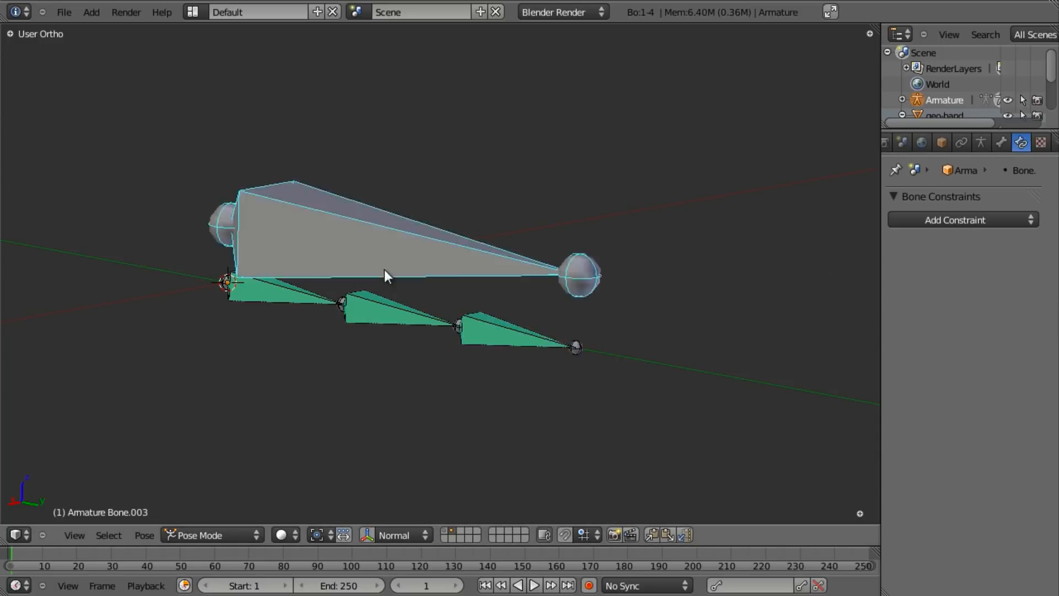
key("r")
key("z")
right_click(627, 202)
right_click(296, 296)
key("r")
key("z")
right_click(551, 322)
- Test Z and X rotations of the control bone, cancelling both to restore the pose
right_click(414, 256)
key("r")
key("z")
right_click(336, 353)
key("r")
key("x")
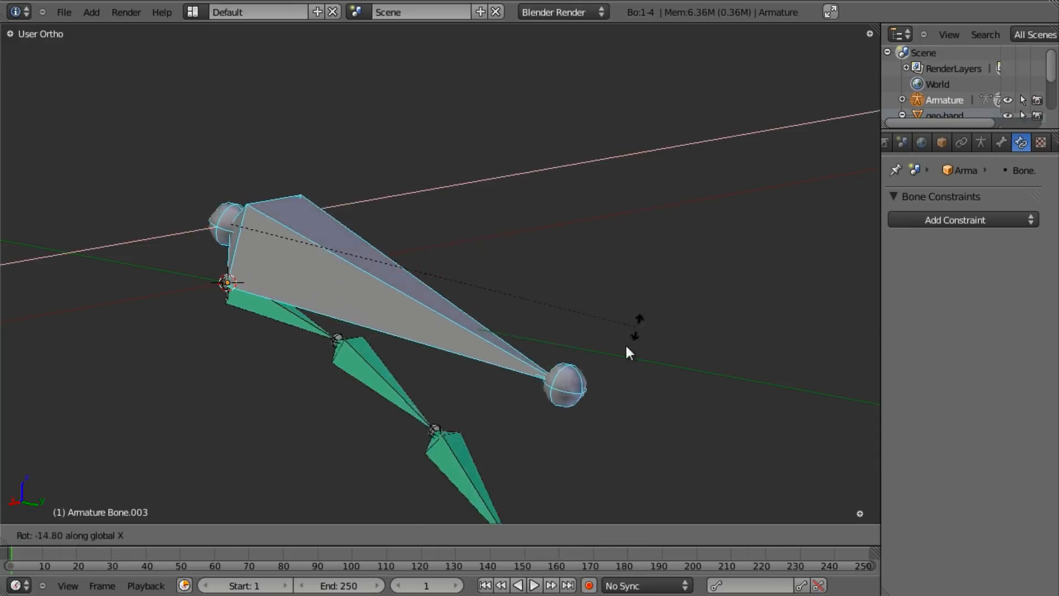
right_click(626, 276)
- Try scaling the control bone and the first finger bone, cancelling each attempt
scroll(474, 276, "down", 2)
middle_click_drag(230, 360, 498, 334)
key("s")
right_click(518, 358)
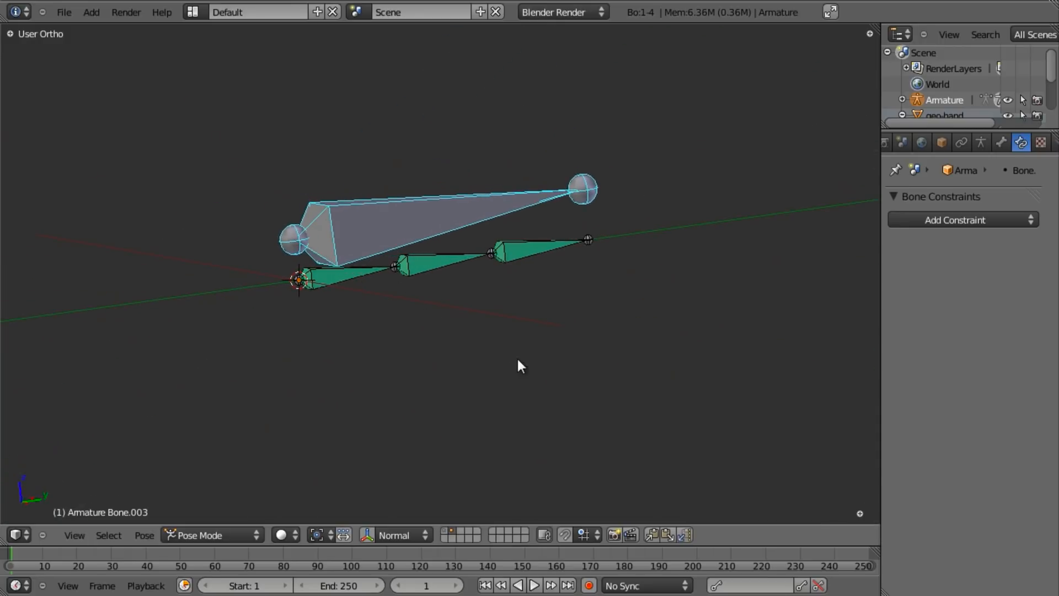
right_click(359, 273)
key("s")
right_click(479, 276)
- Test moving and scaling the finger chain from new view angles, cancelling each
scroll(475, 280, "up", 2)
key("g")
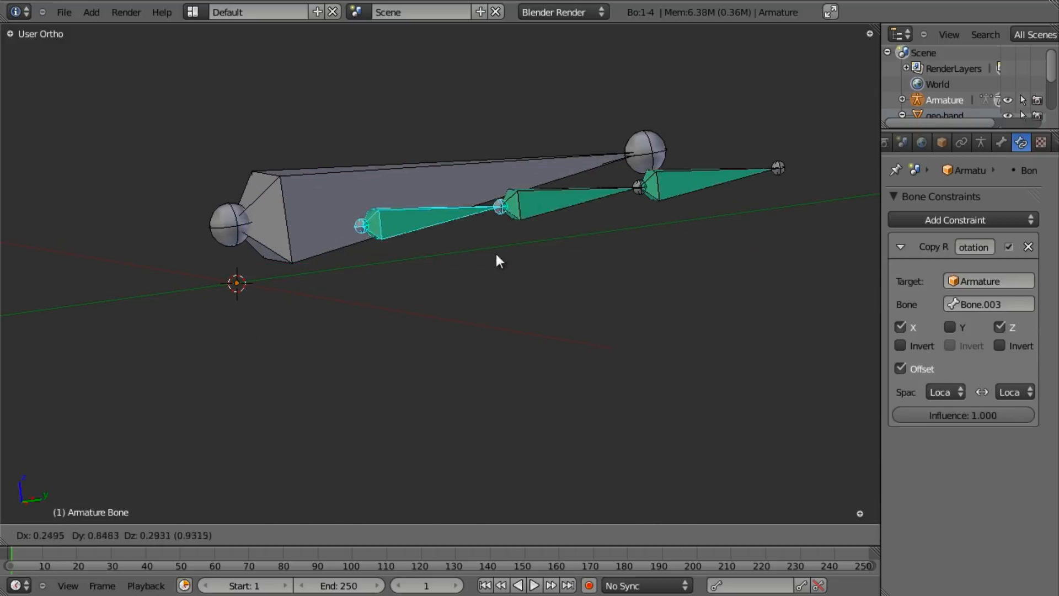
right_click(478, 260)
middle_click_drag(478, 259, 440, 270)
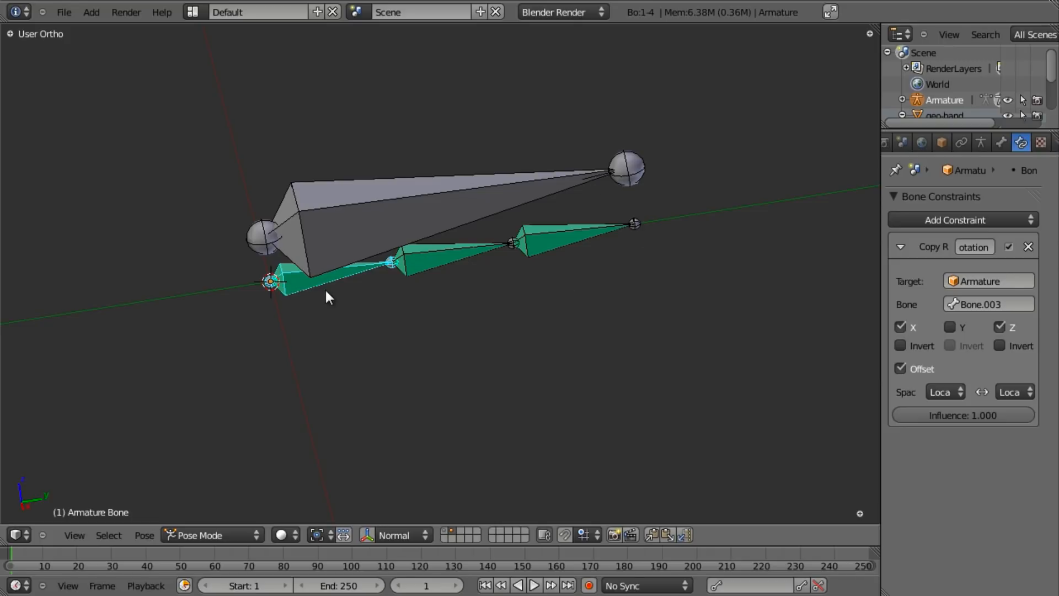
key("s")
right_click(364, 295)
key("g")
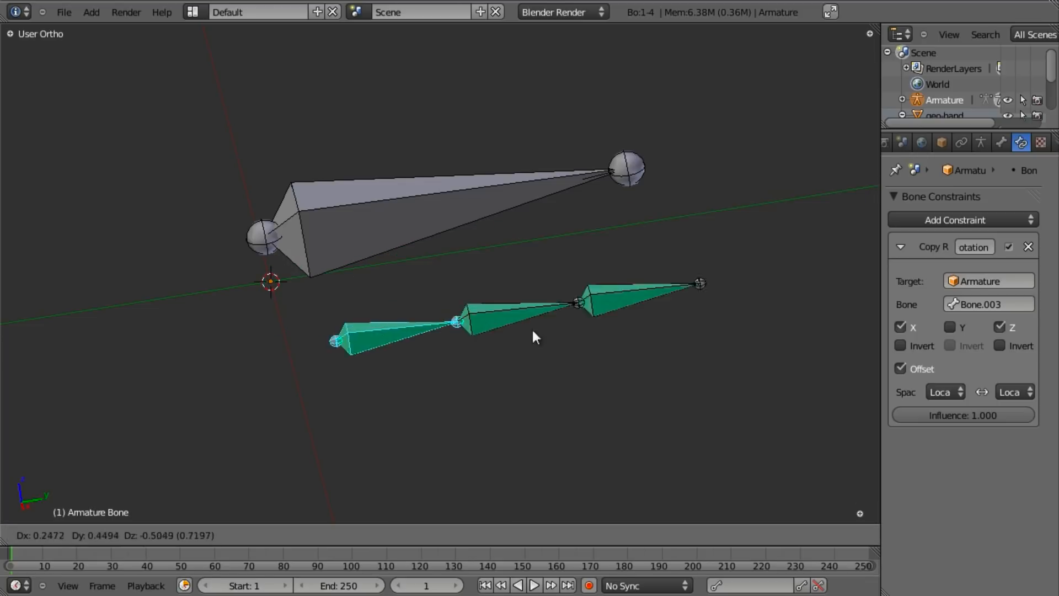
right_click(526, 293)
middle_click_drag(401, 273, 435, 231)
- Lock the root finger bone's location and scale on X, Y and Z in Transform Locks
left_click(1002, 142)
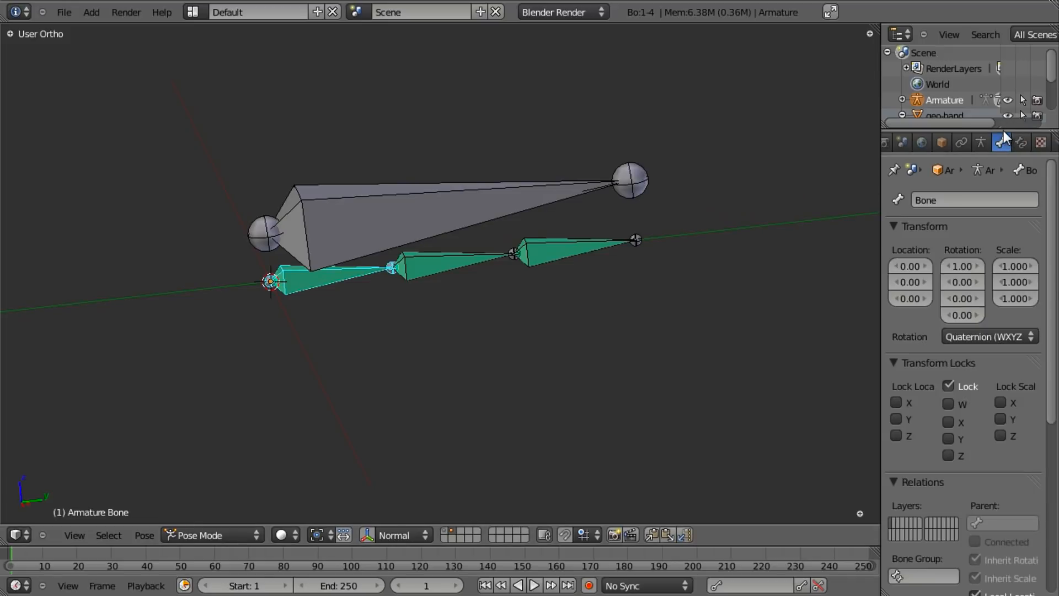
key("s")
right_click(567, 246)
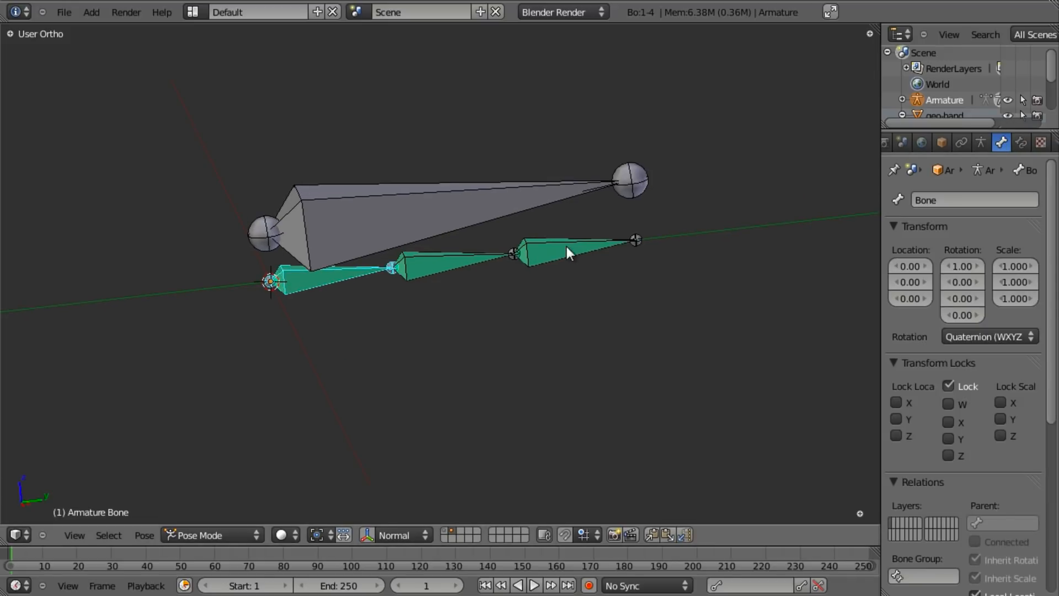
left_click(896, 434)
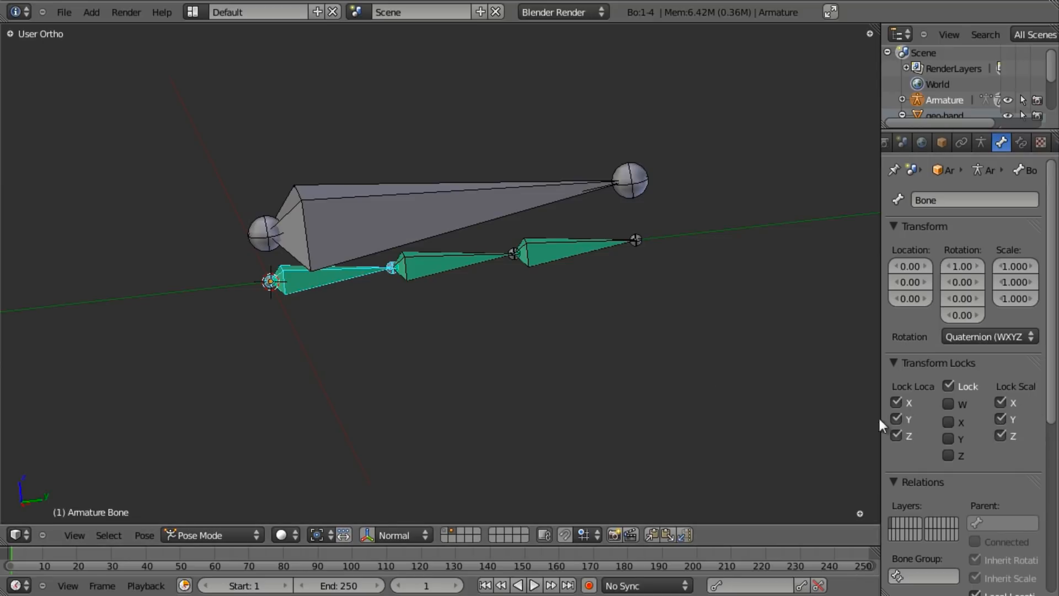
- Lock Bone.002's scale on Z and X, then verify the root bone no longer scales
right_click(472, 266)
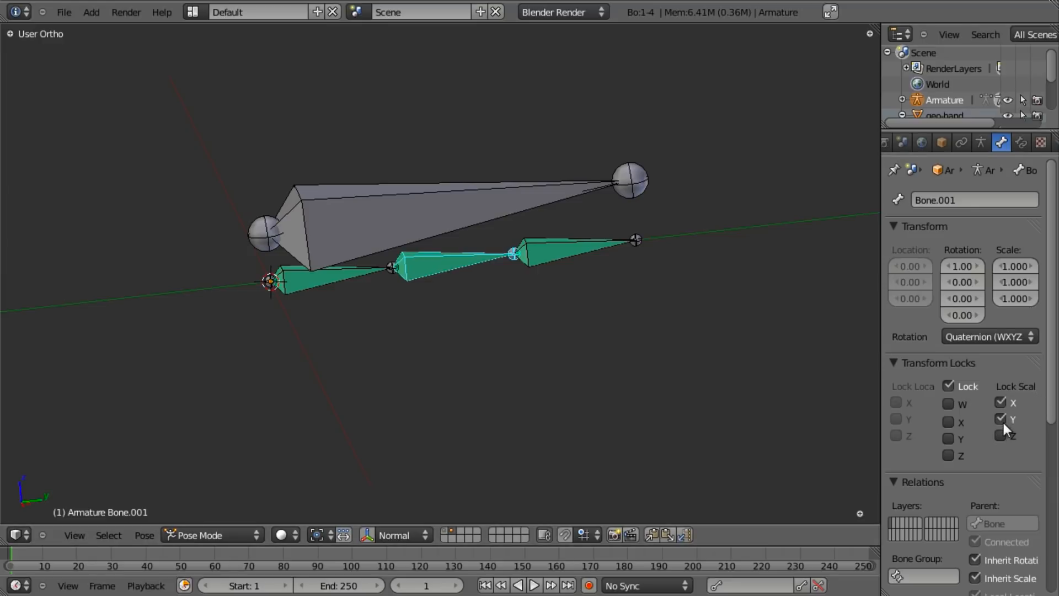
right_click(568, 251)
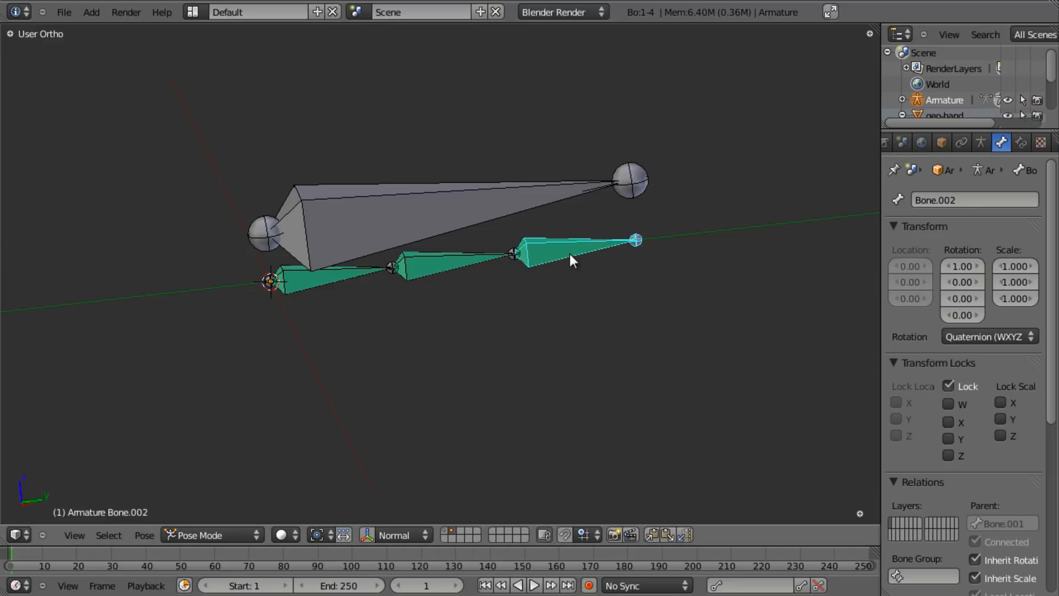
left_click(1001, 433)
left_click(1000, 406)
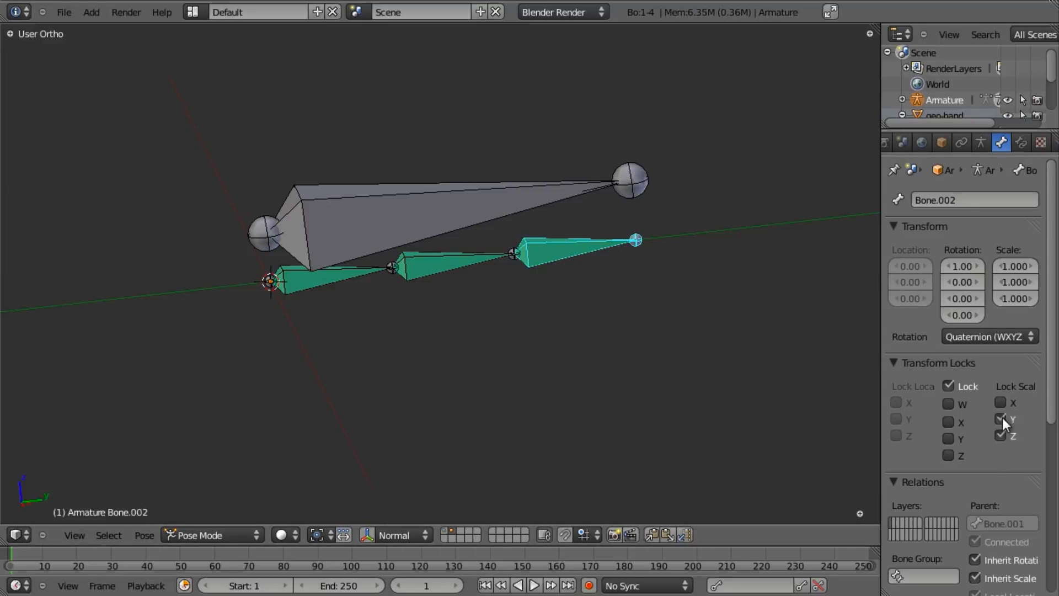
right_click(500, 295)
right_click(356, 283)
key("s")
right_click(459, 300)
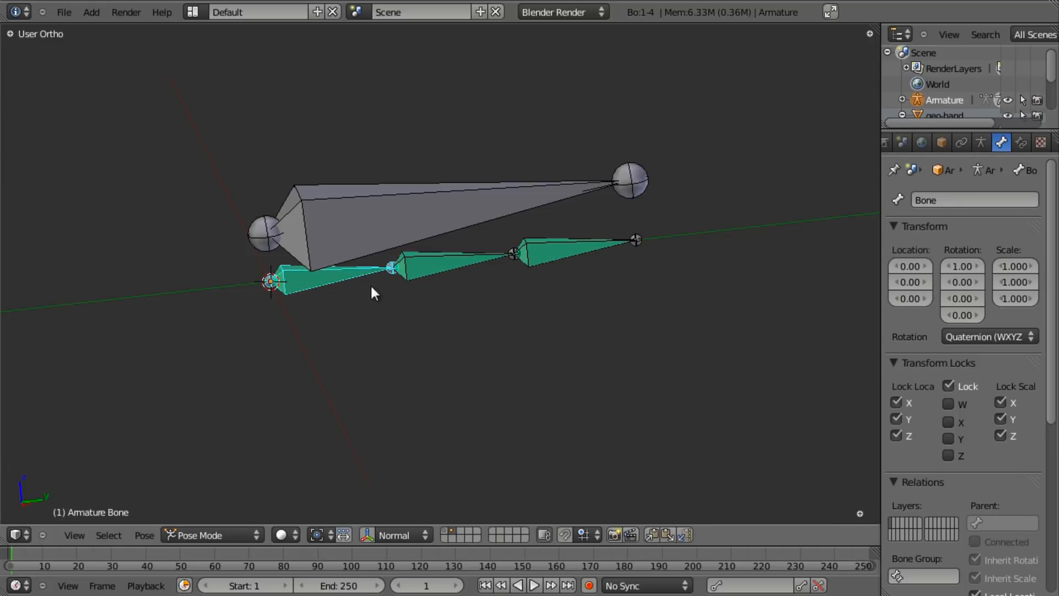
- Rotate the locked root bone to check the chain still bends, then select Bone.003
key("r")
right_click(398, 273)
scroll(418, 270, "down", 3)
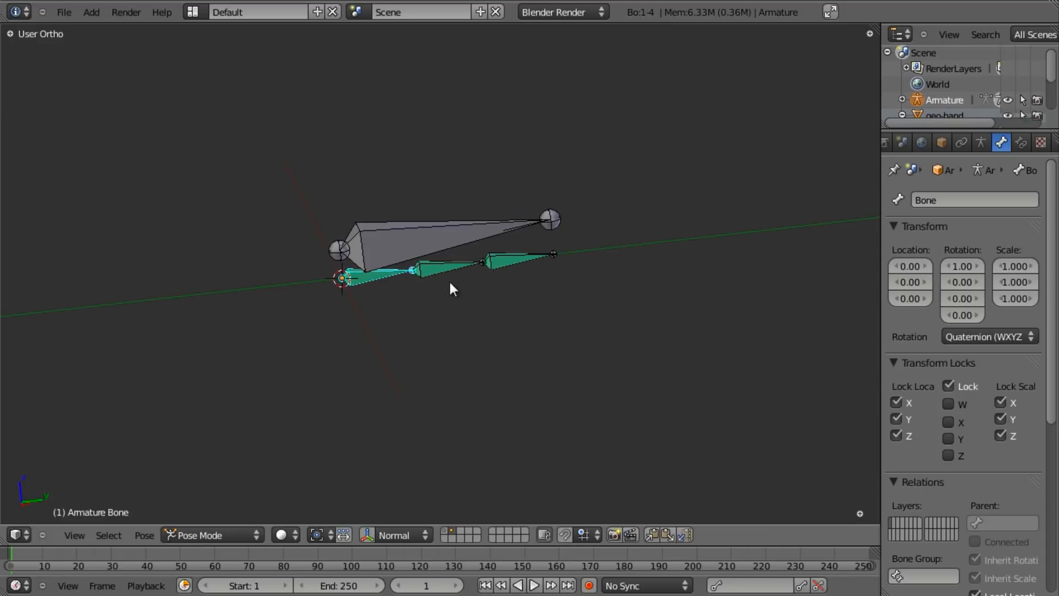
scroll(469, 255, "up", 3)
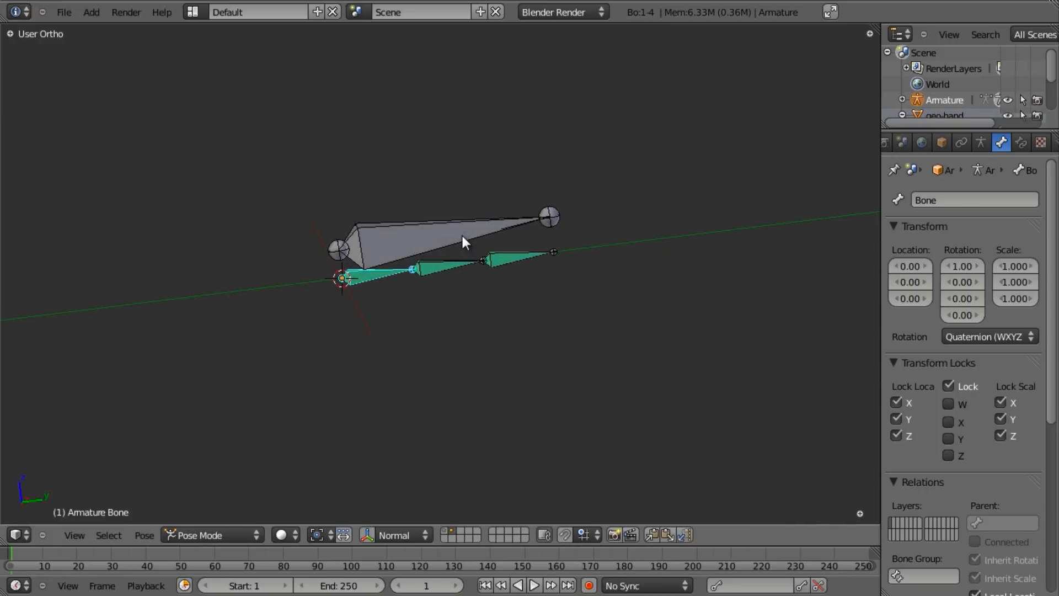
key("r")
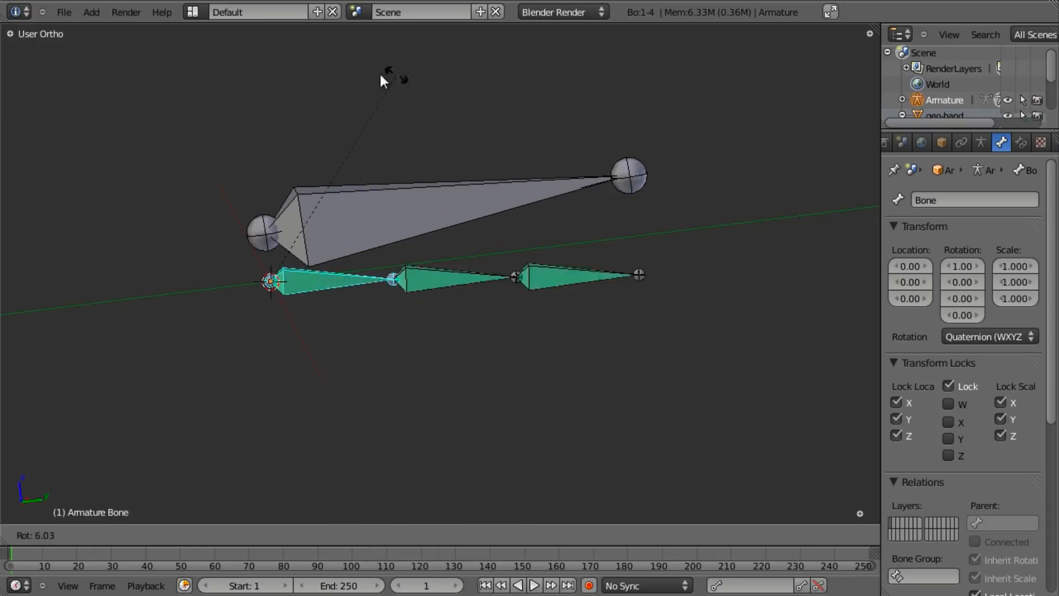
right_click(515, 111)
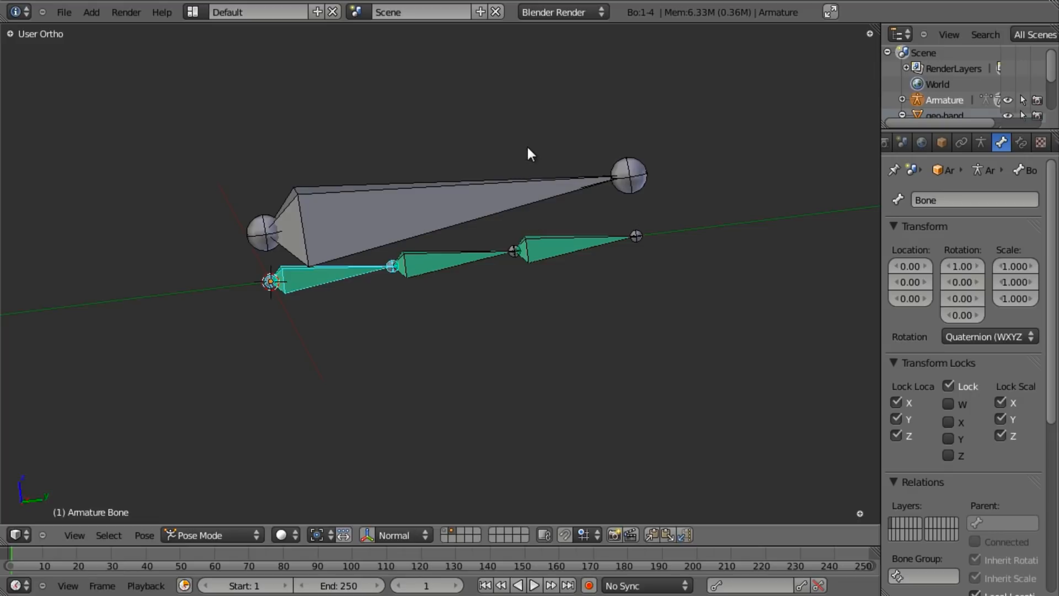
key("r")
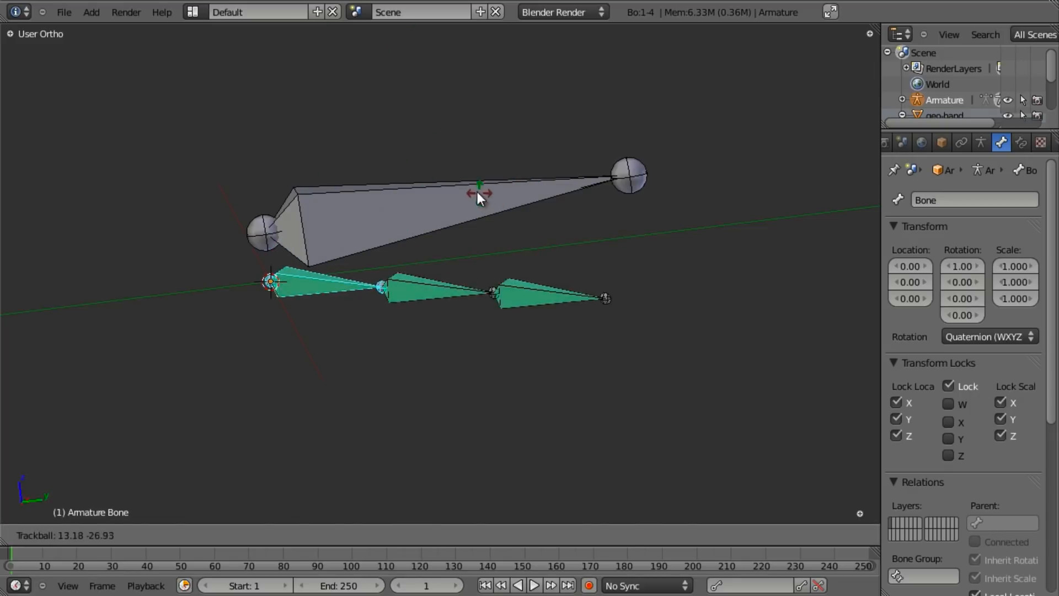
right_click(447, 207)
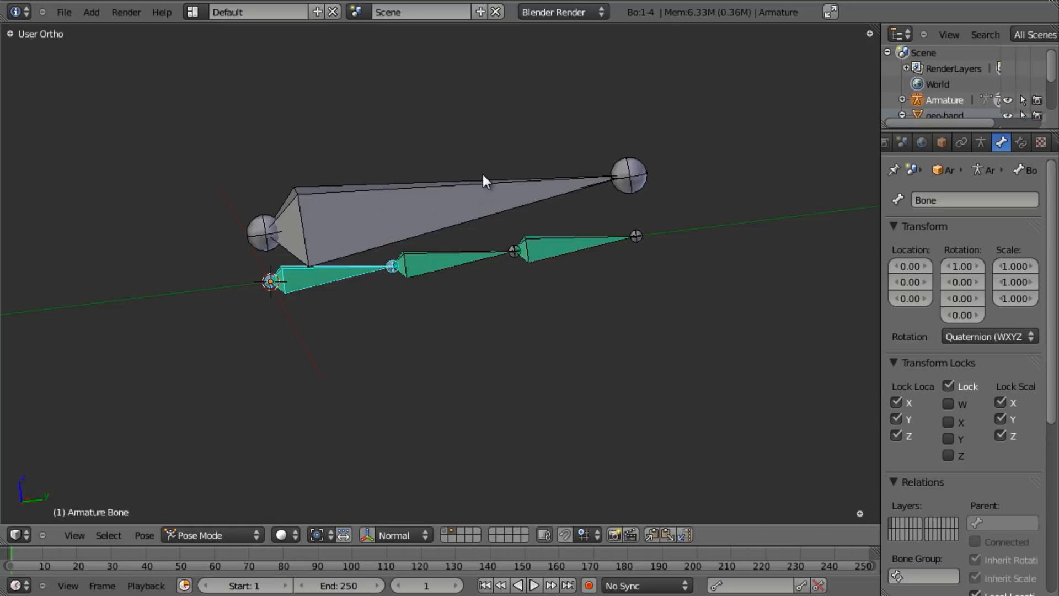
right_click(420, 198)
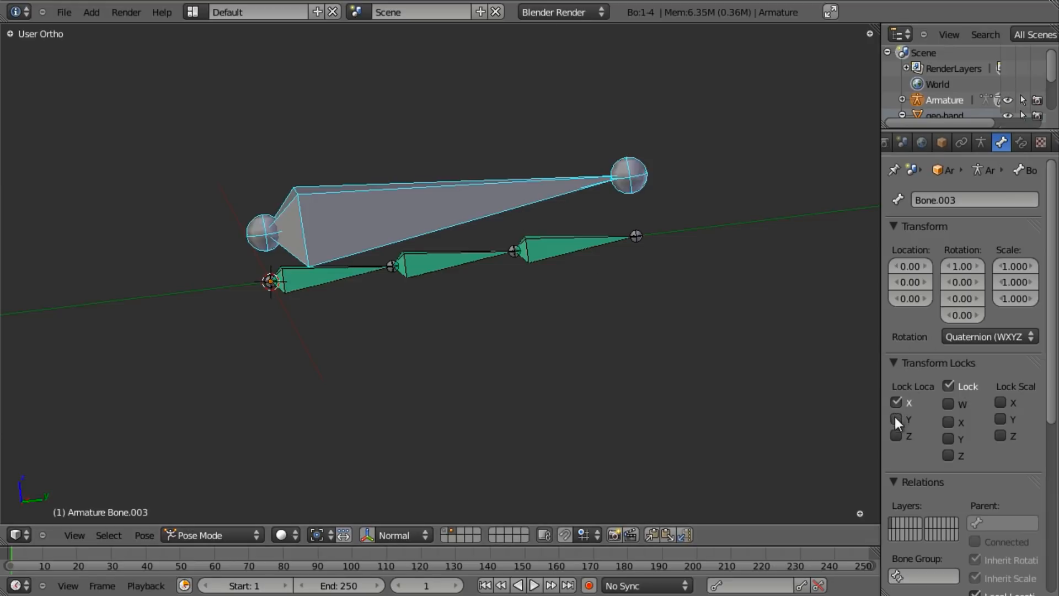
- Lock Bone.003's scale on Z and test that its Y rotation stays locked
left_click(1000, 436)
middle_click_drag(638, 229, 803, 395)
key("r")
key("y")
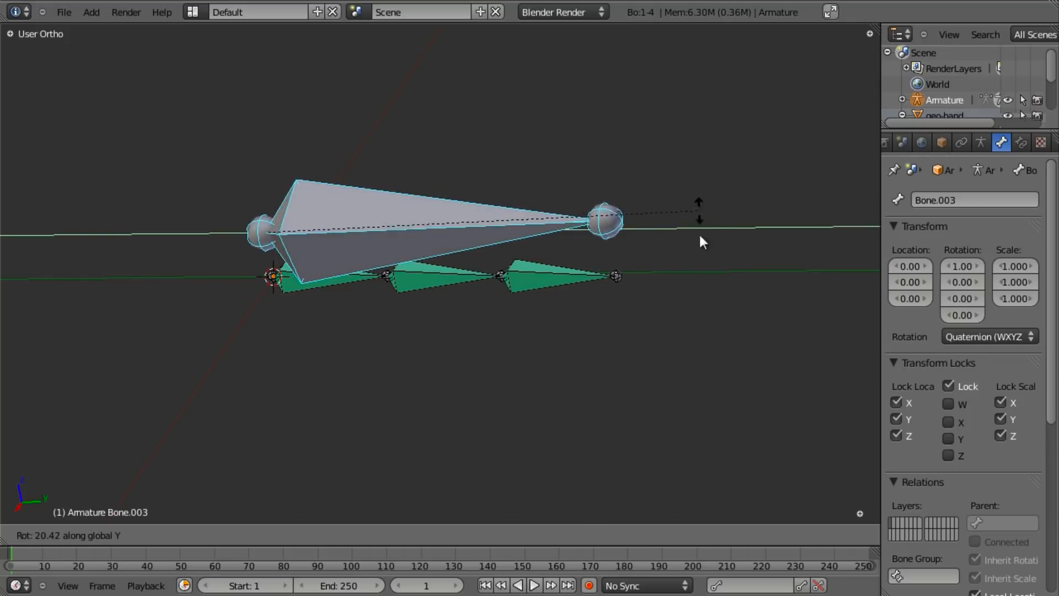
right_click(700, 210)
key("r")
key("y")
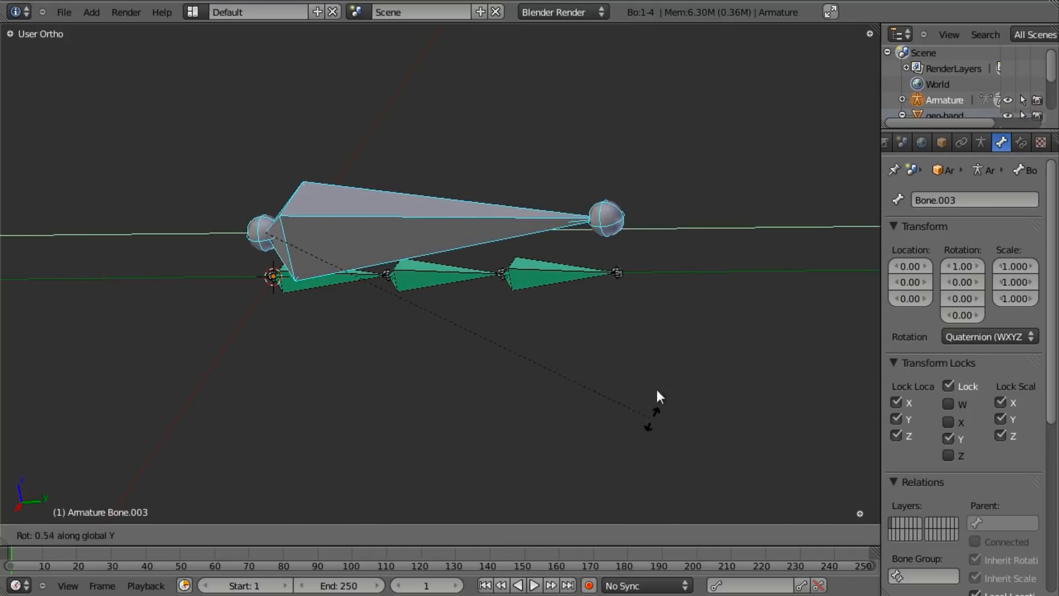
right_click(697, 198)
- Test rotating Bone.003 on Z and X, cancelling each rotation
key("r")
key("z")
right_click(574, 95)
key("r")
key("x")
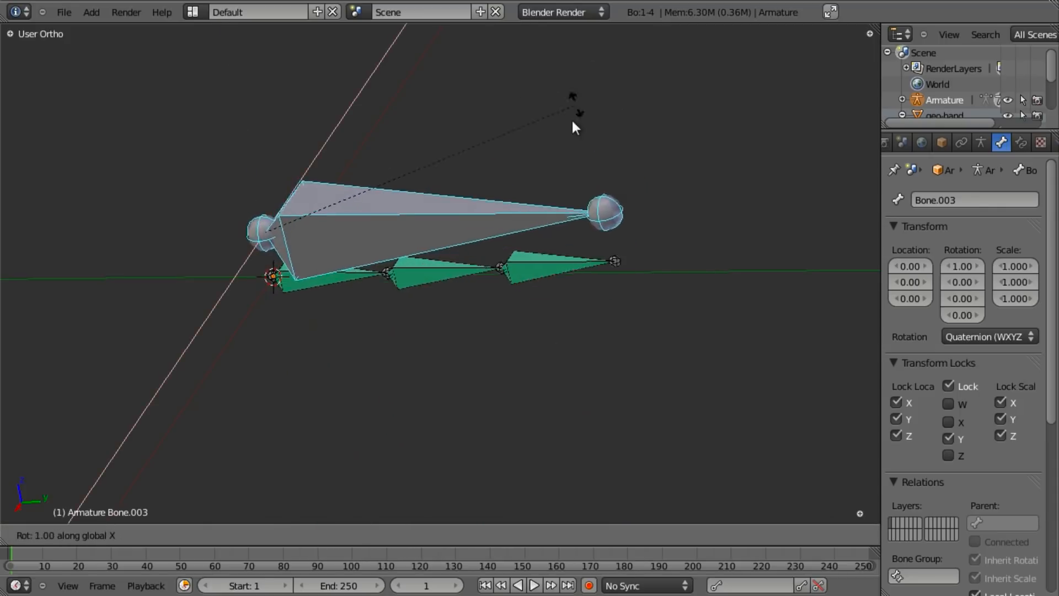
right_click(567, 203)
- Orbit around the finger armature to inspect the locked control bone
middle_click_drag(567, 203, 449, 272)
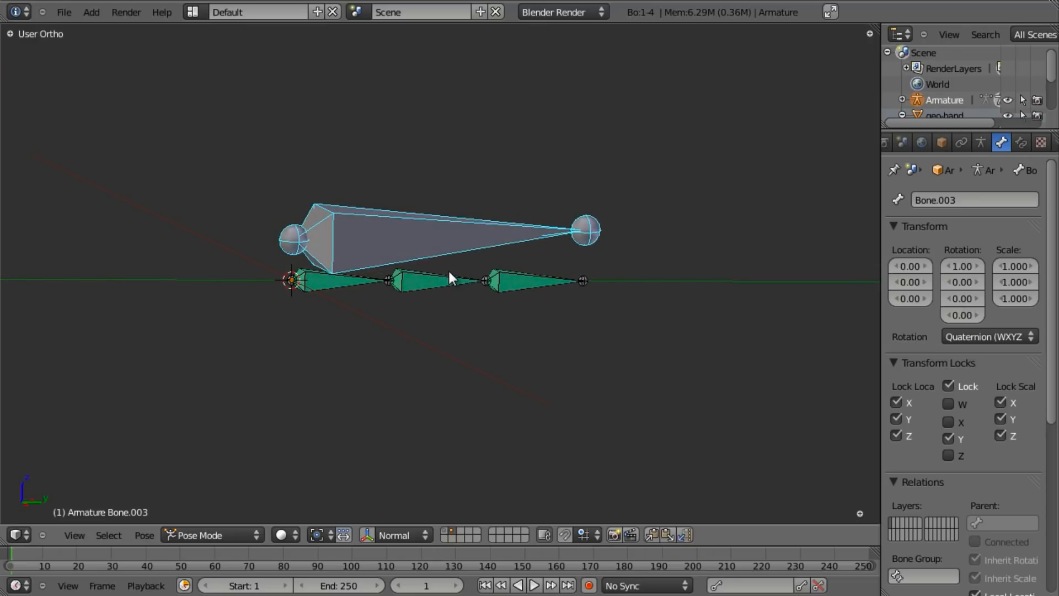
scroll(445, 304, "down", 3)
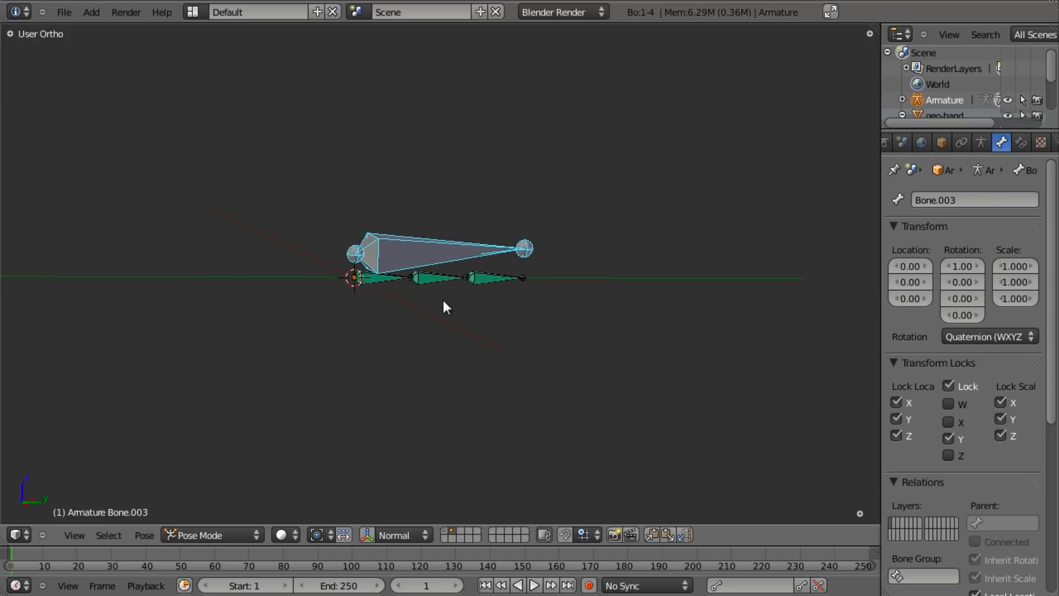
scroll(461, 289, "up", 3)
middle_click_drag(356, 249, 215, 289)
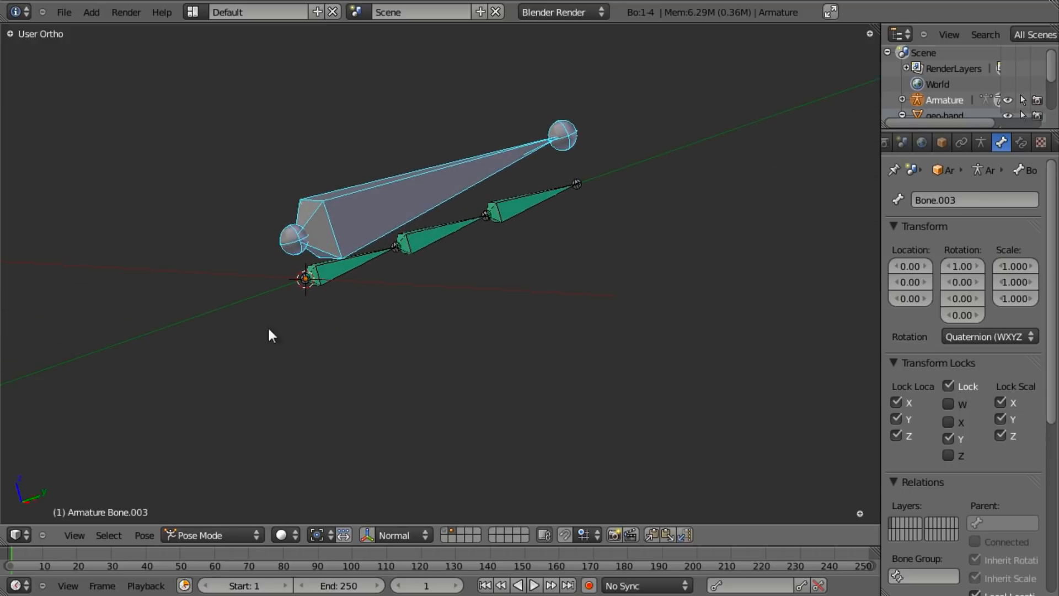
middle_click_drag(513, 245, 480, 320)
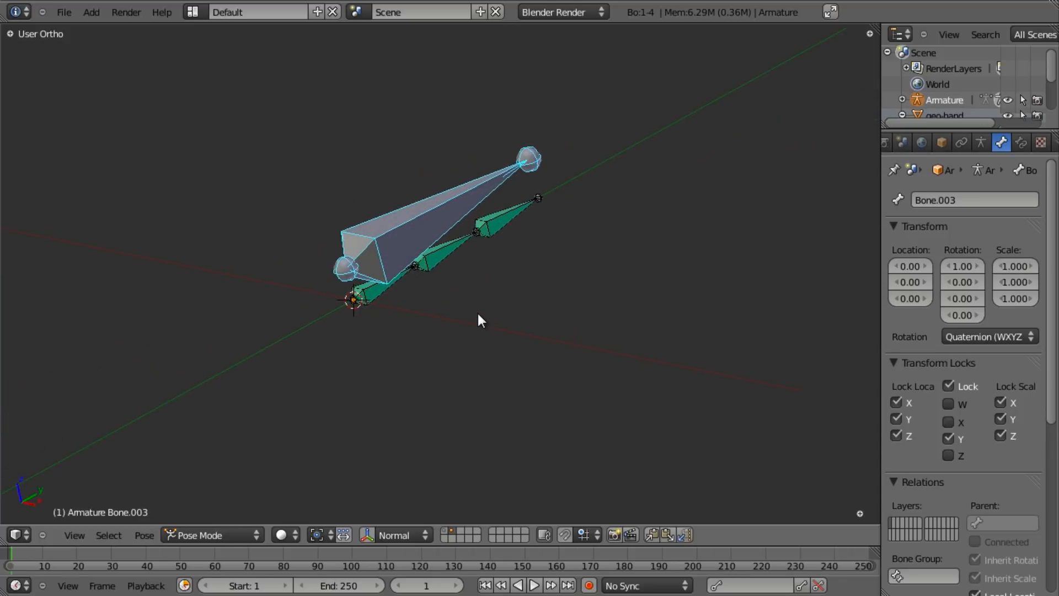
middle_click_drag(482, 356, 425, 338)
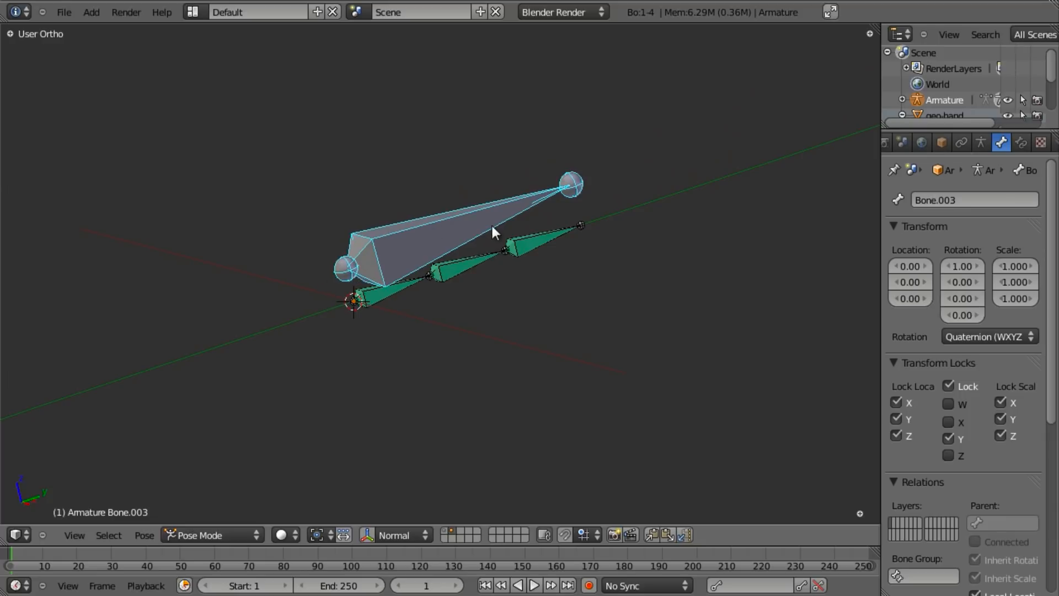
middle_click_drag(543, 280, 224, 349)
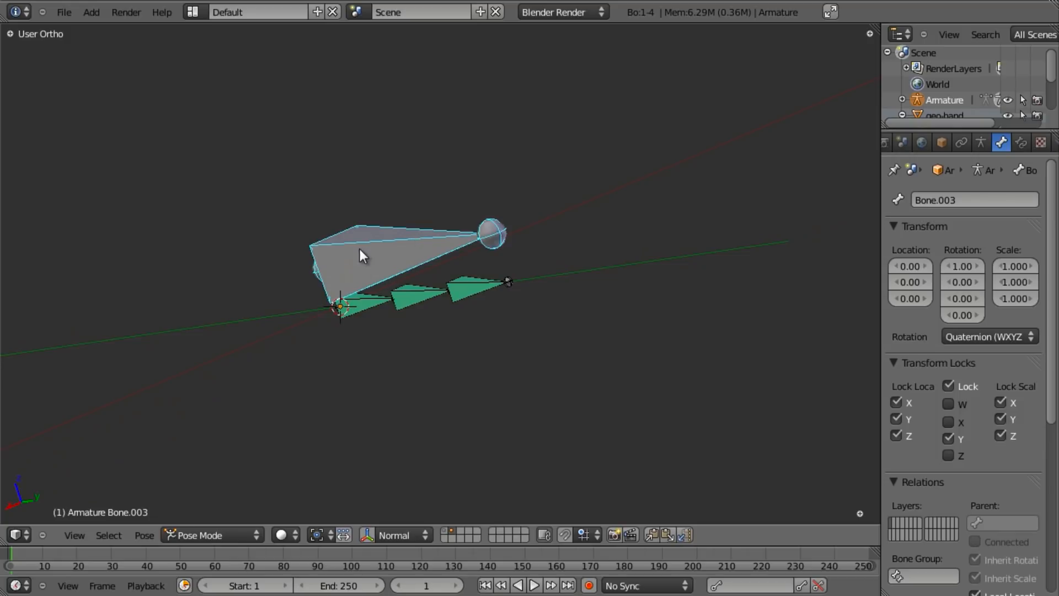
middle_click_drag(359, 259, 428, 223)
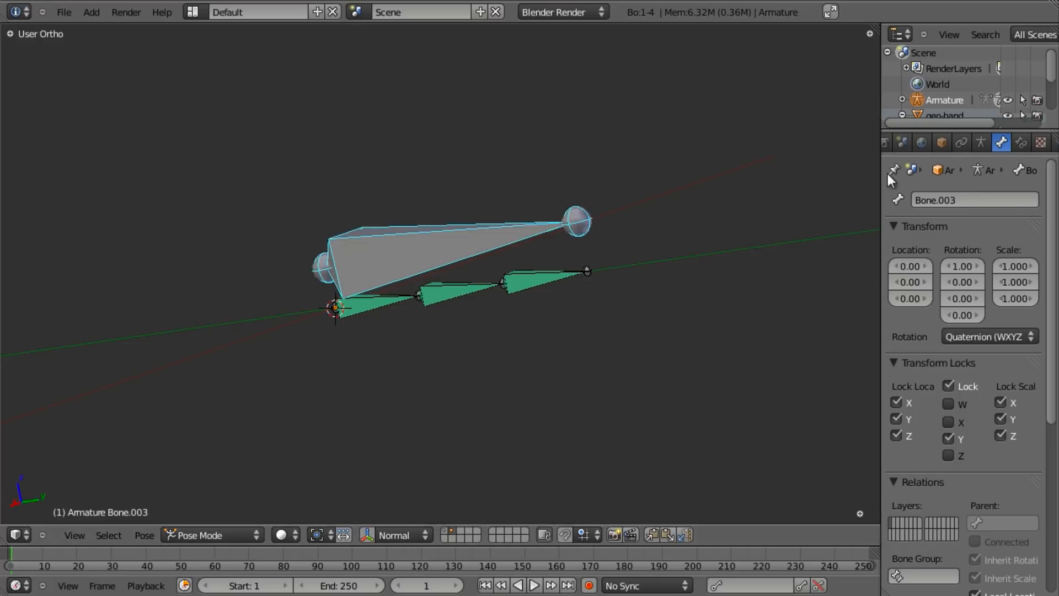
- Switch to front then side view and leave Pose Mode for Object Mode
scroll(446, 328, "down", 2)
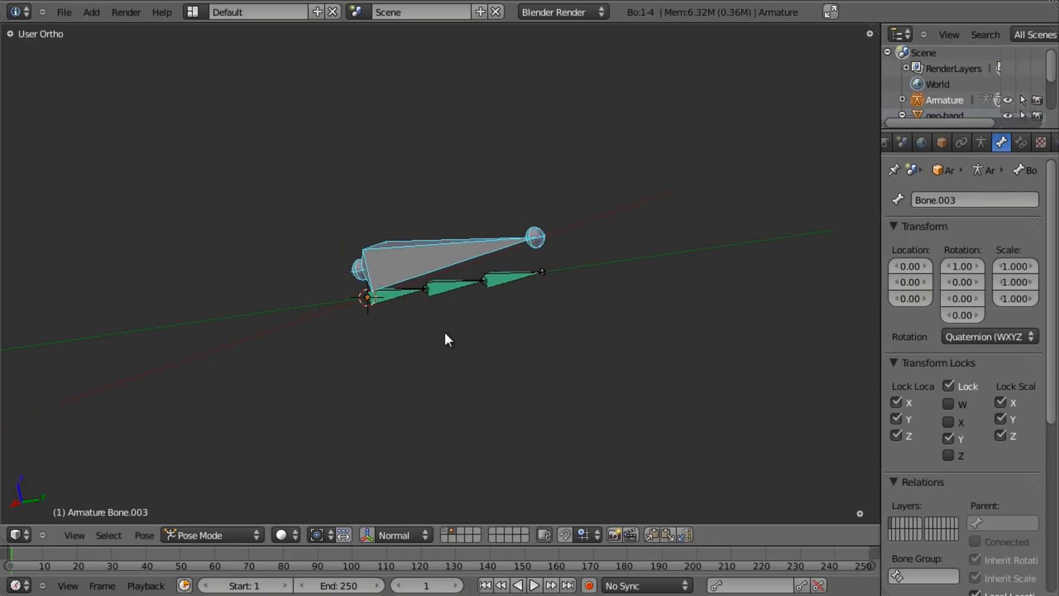
key("KP_1")
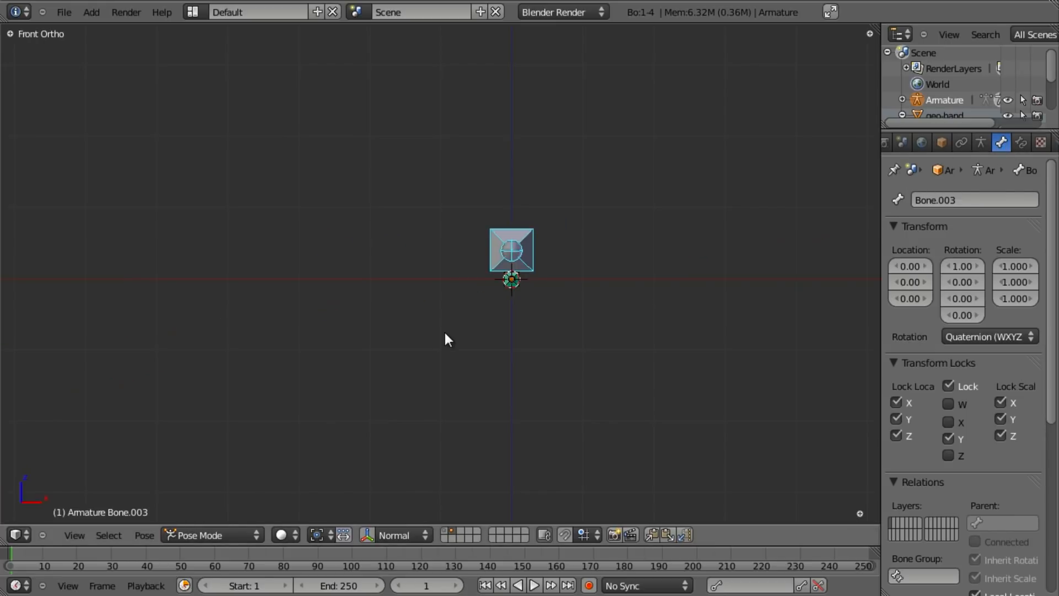
key("ctrl+KP_1")
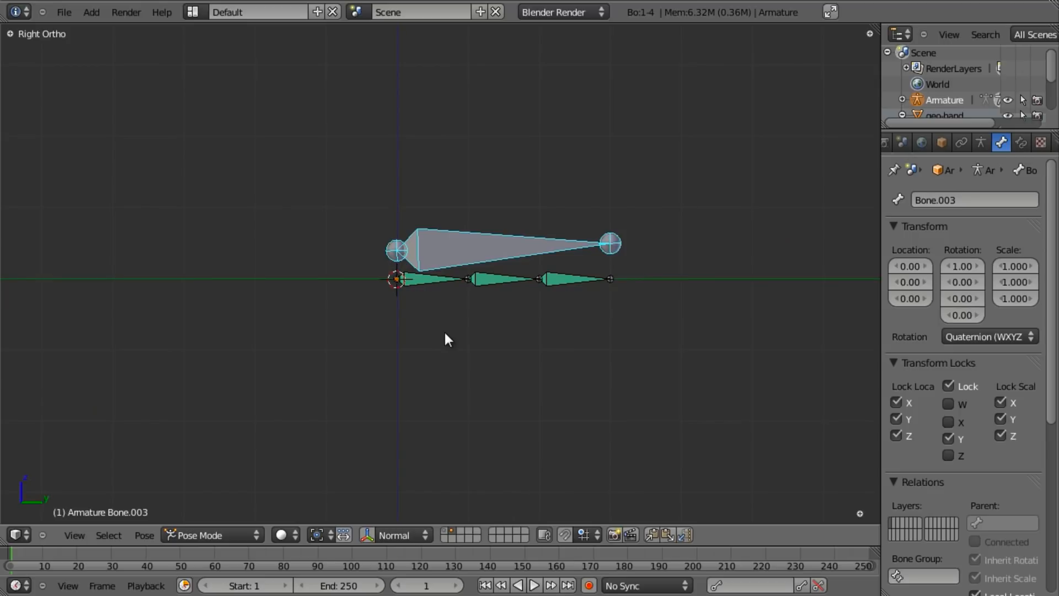
key("ctrl+Tab")
scroll(448, 336, "up", 2)
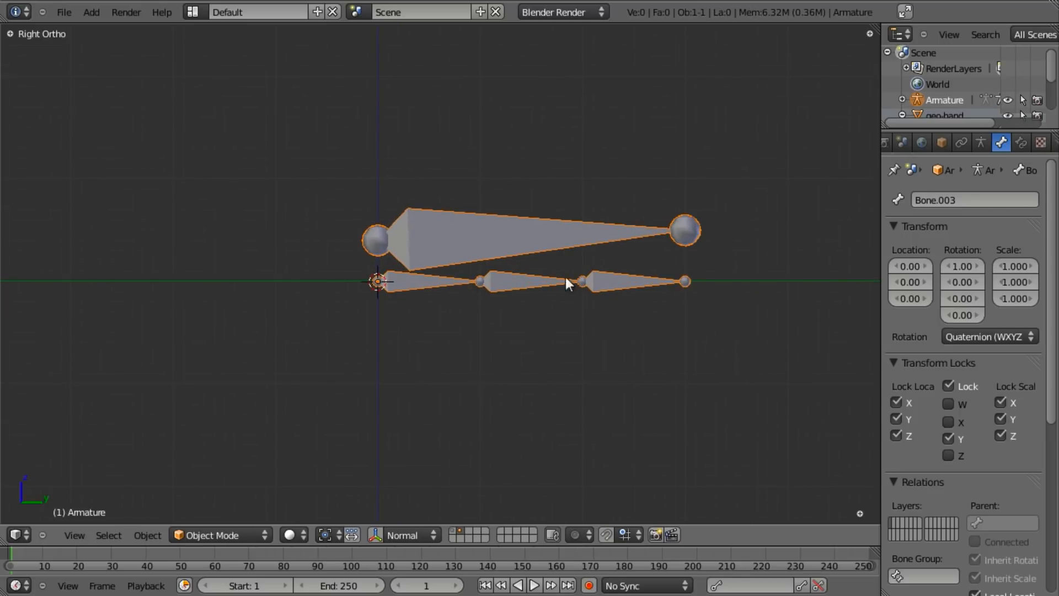
scroll(460, 338, "up", 2)
- Hide the finger armature from view and bring up the Add menu
key("h")
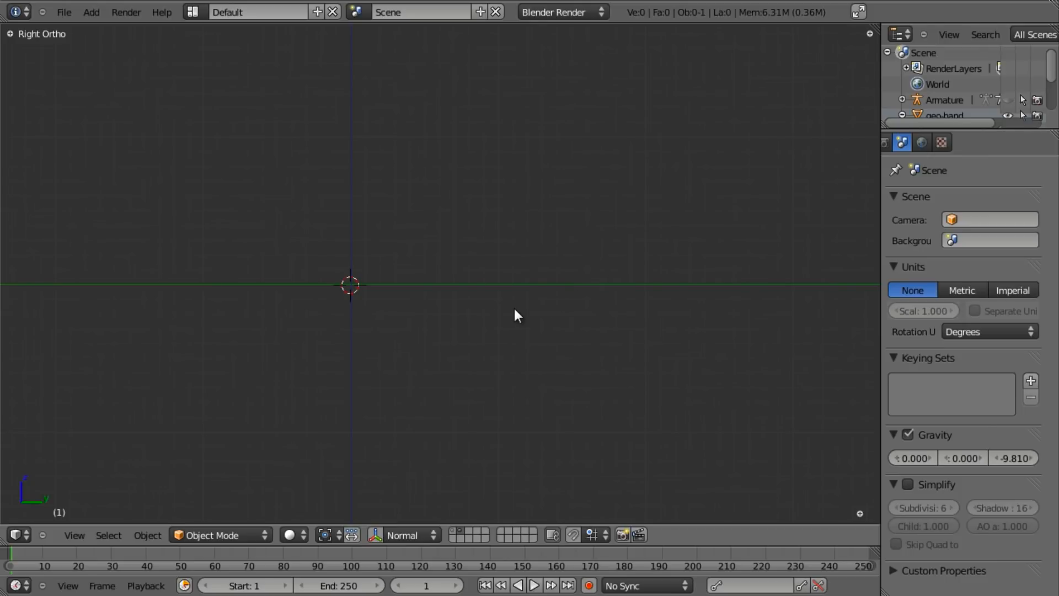
key("alt+h")
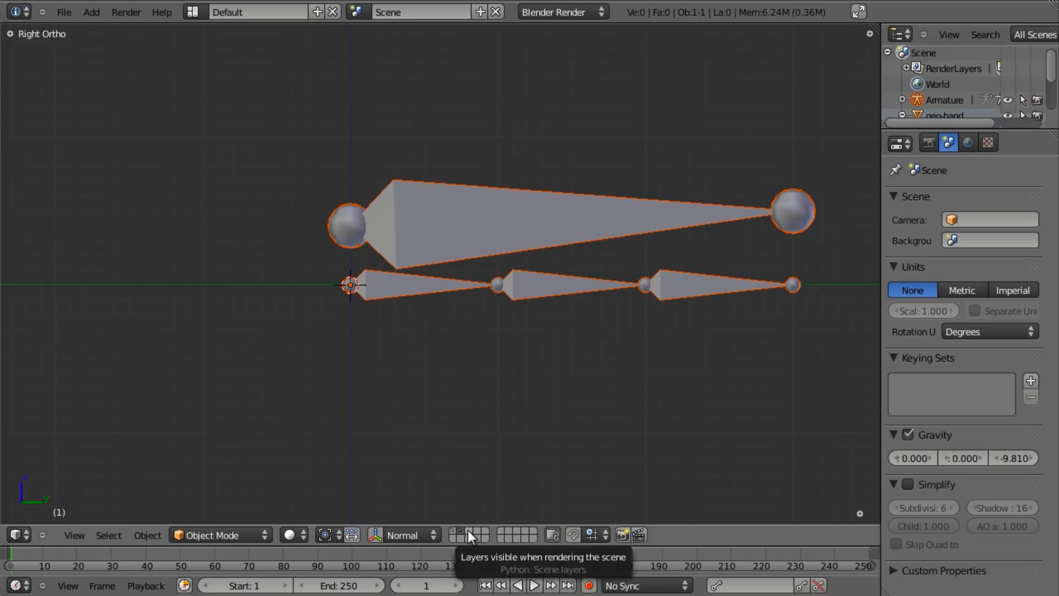
key("h")
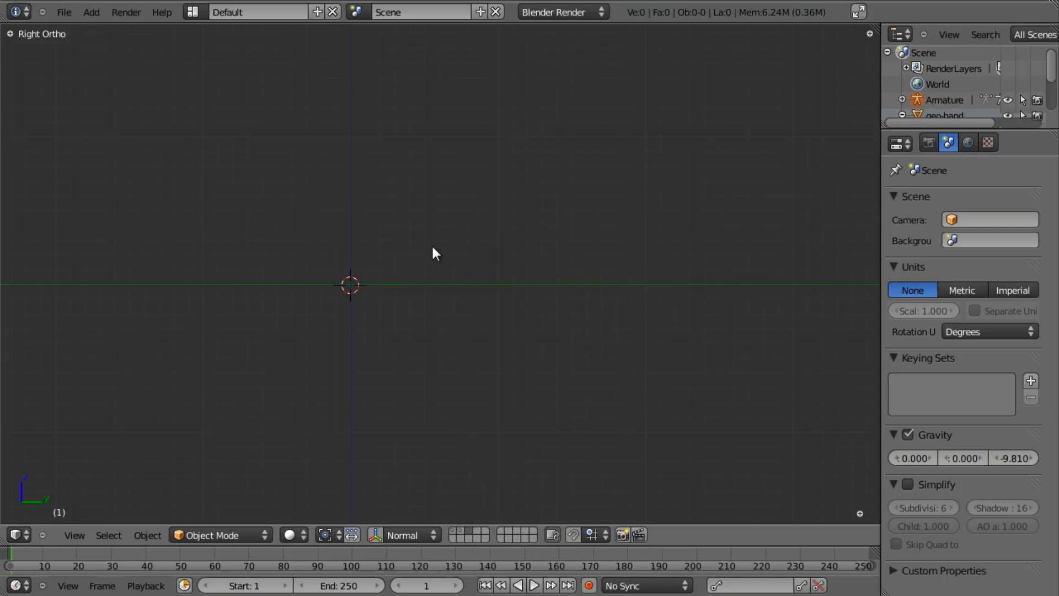
key("shift+a")
- Add a Circle mesh and in Edit Mode rotate its vertices 90° about Y (R Y 90)
mouse_move(428, 160)
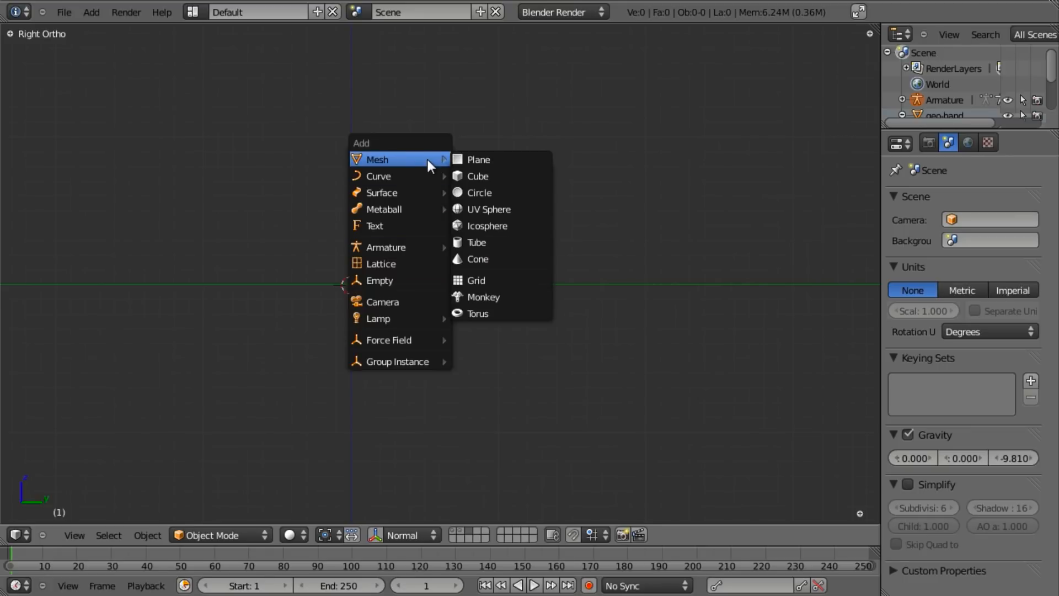
left_click(501, 192)
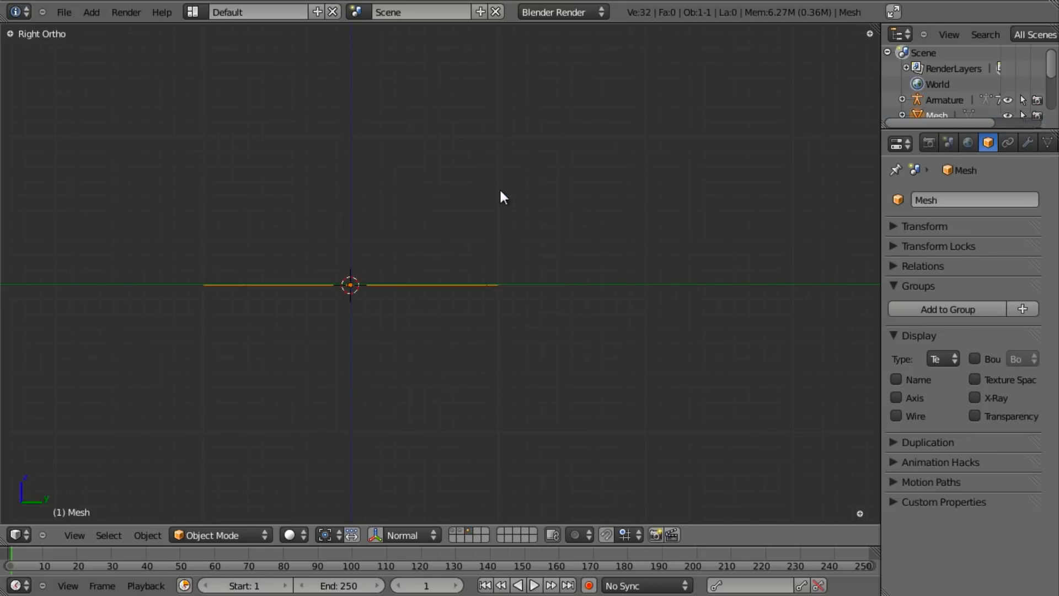
key("Tab")
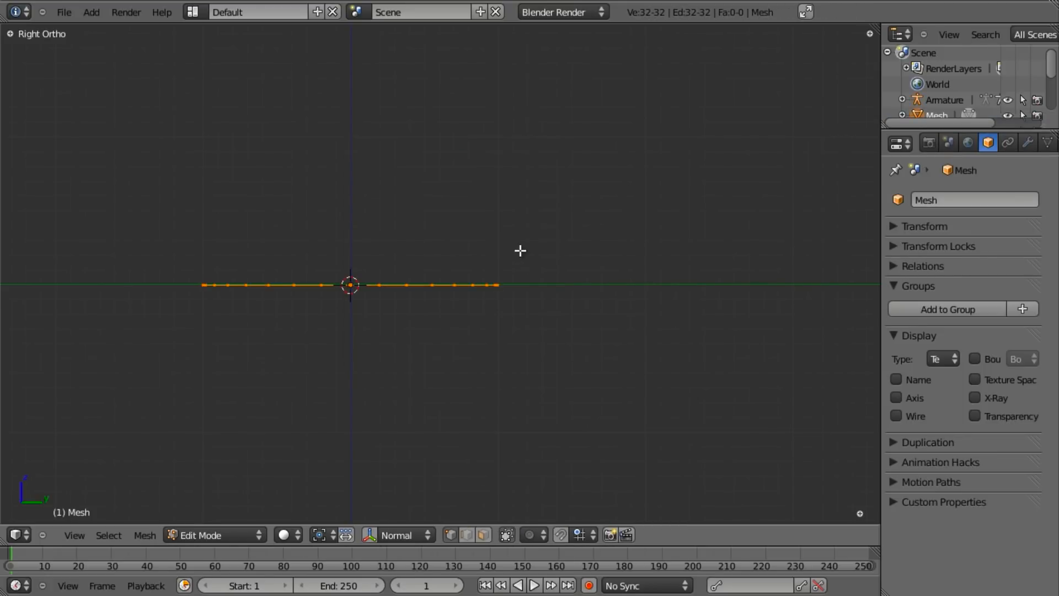
key("r")
type("y90")
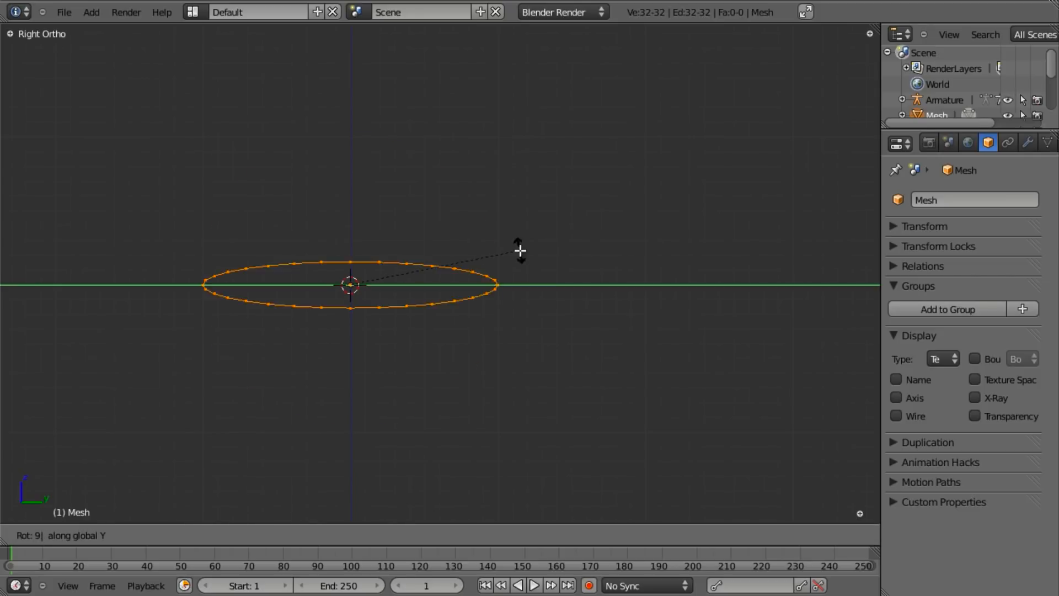
key("Return")
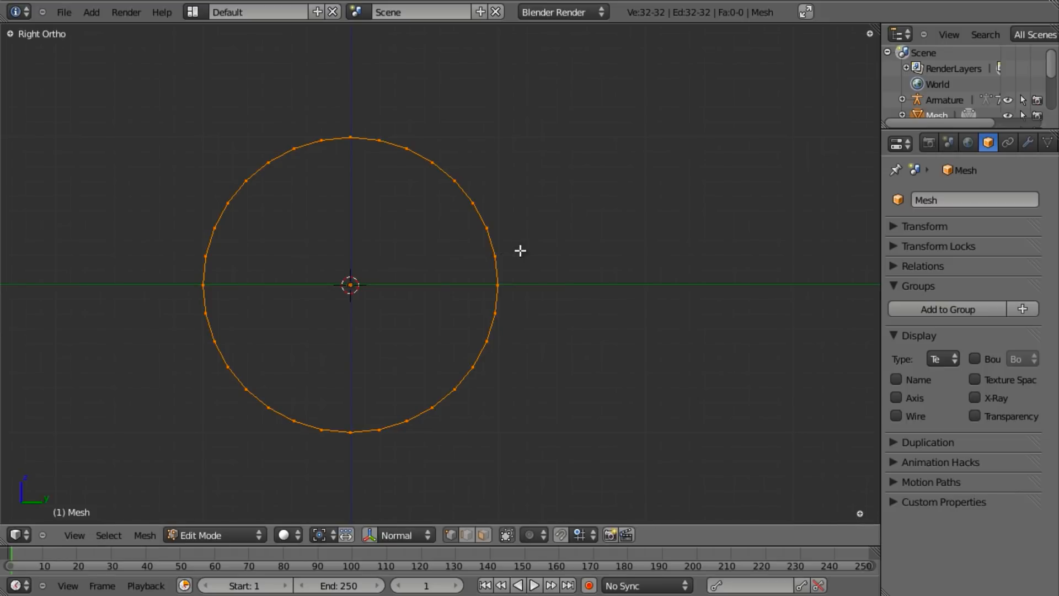
scroll(560, 281, "down", 3)
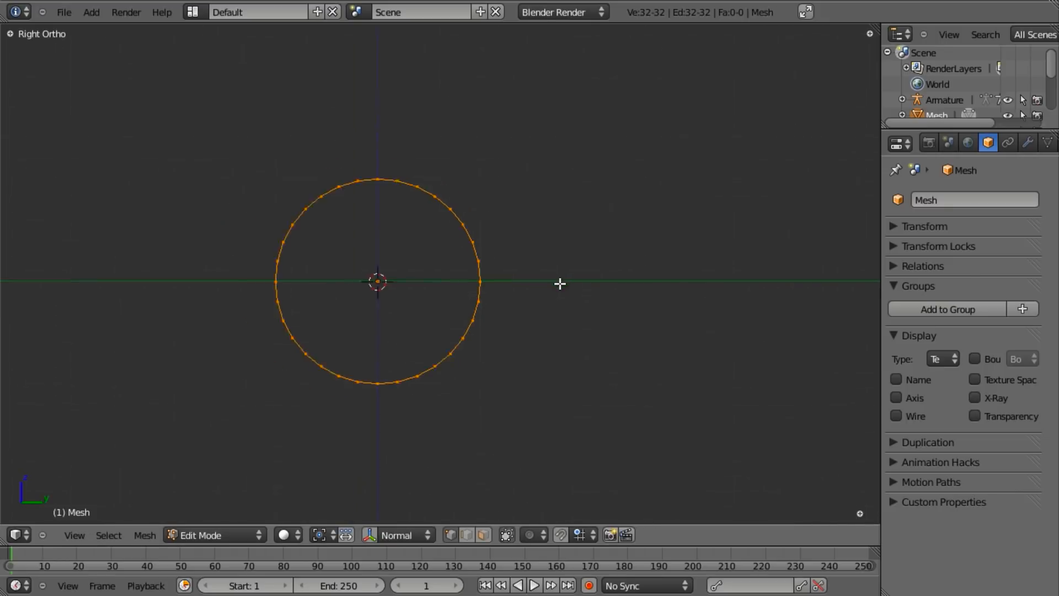
scroll(379, 333, "down", 2)
scroll(428, 350, "up", 3)
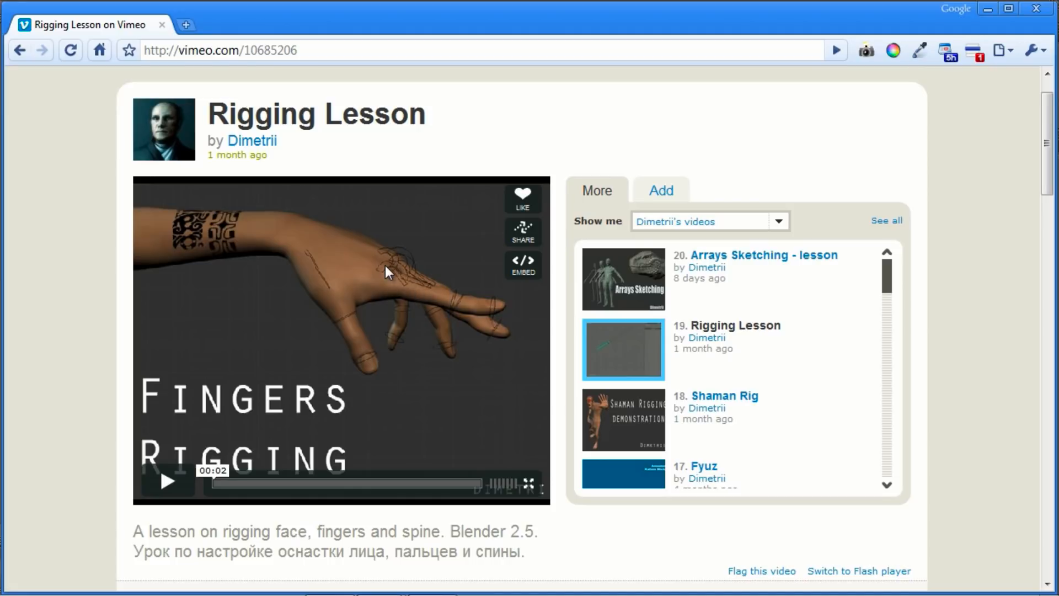
key("alt+Tab")
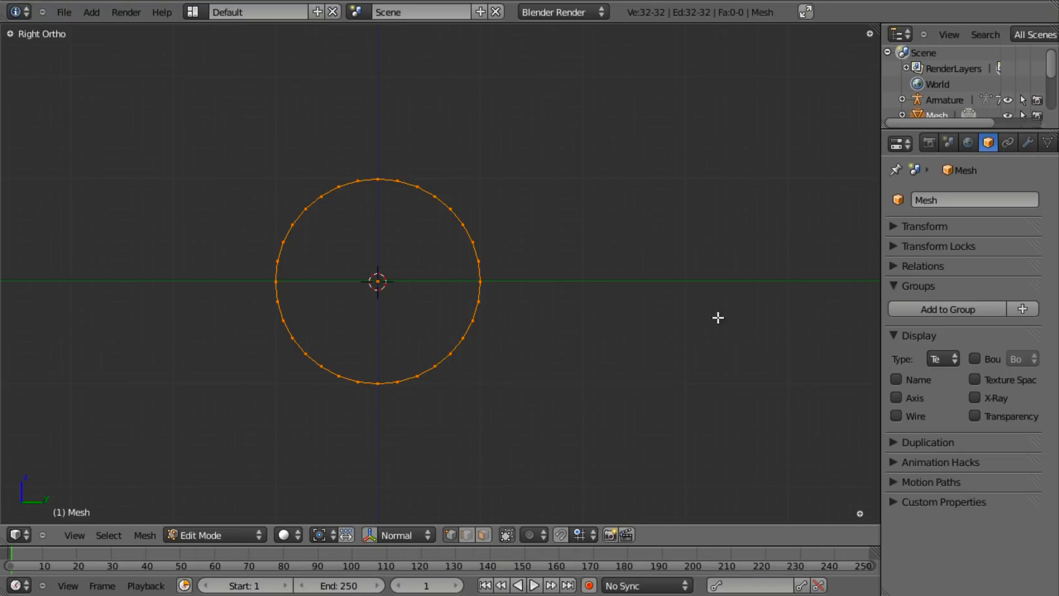
- Extrude the circle and scale it inward to 0.8 to form a flat ring, shown in wireframe
key("e")
key("s")
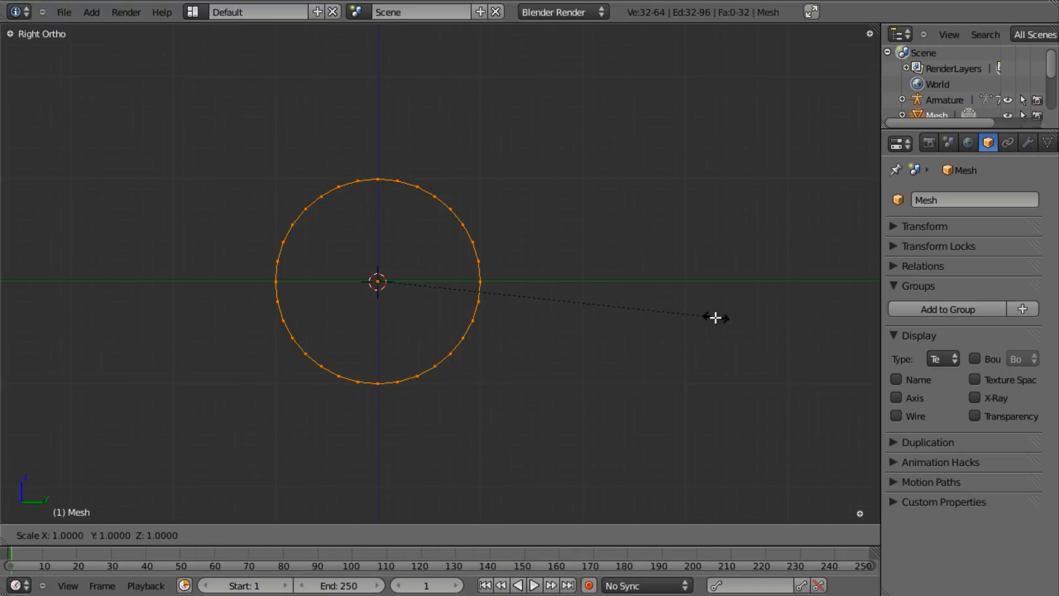
left_click(653, 316)
key("z")
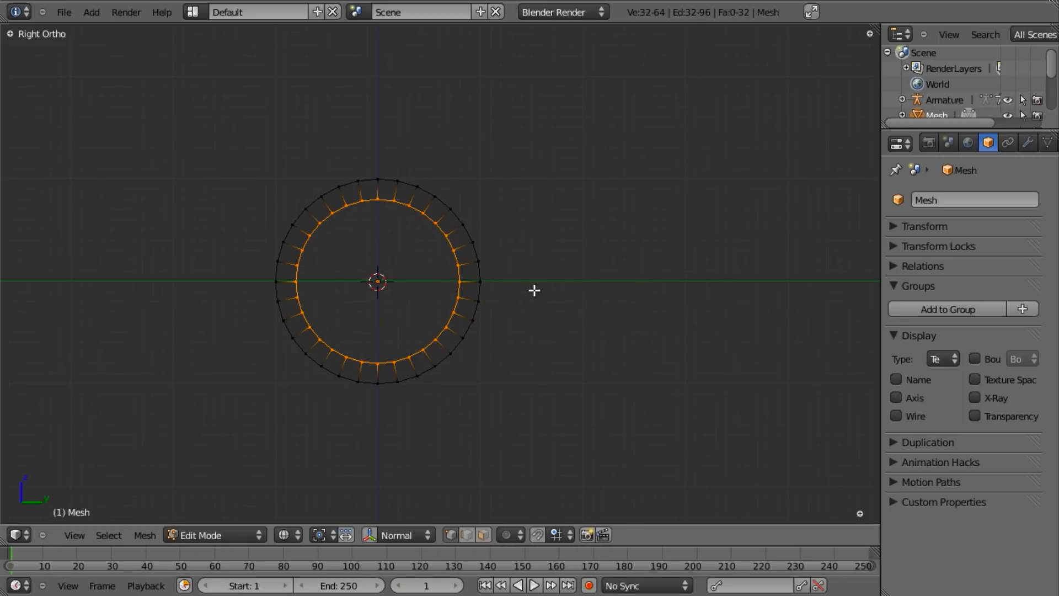
key("a")
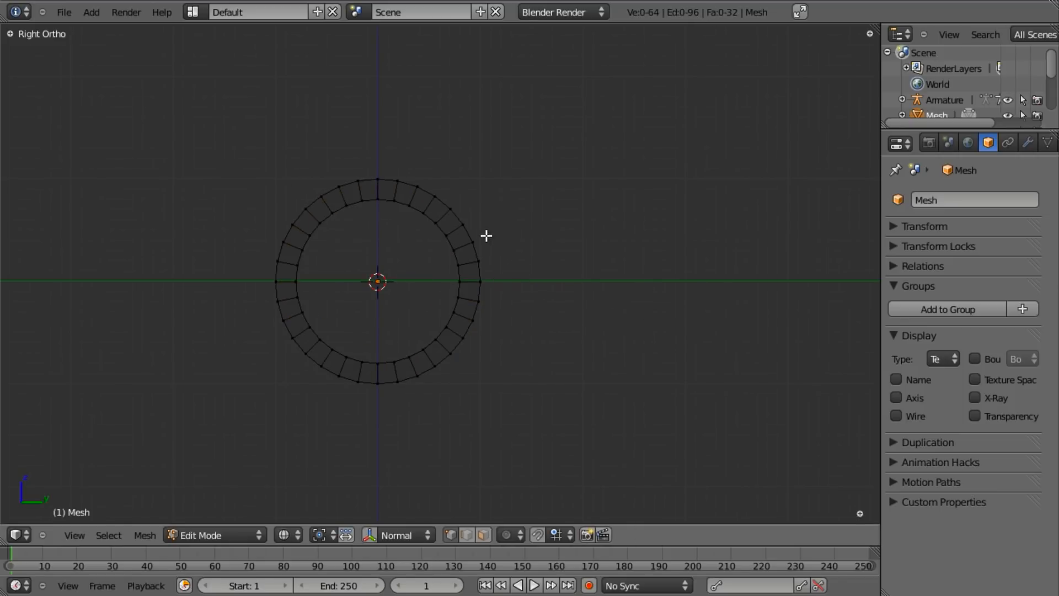
- Extrude the ring's right outer edge along Y into a tab and flatten its end (S Y 0)
right_click(477, 251)
right_click(483, 275, "shift")
key("e")
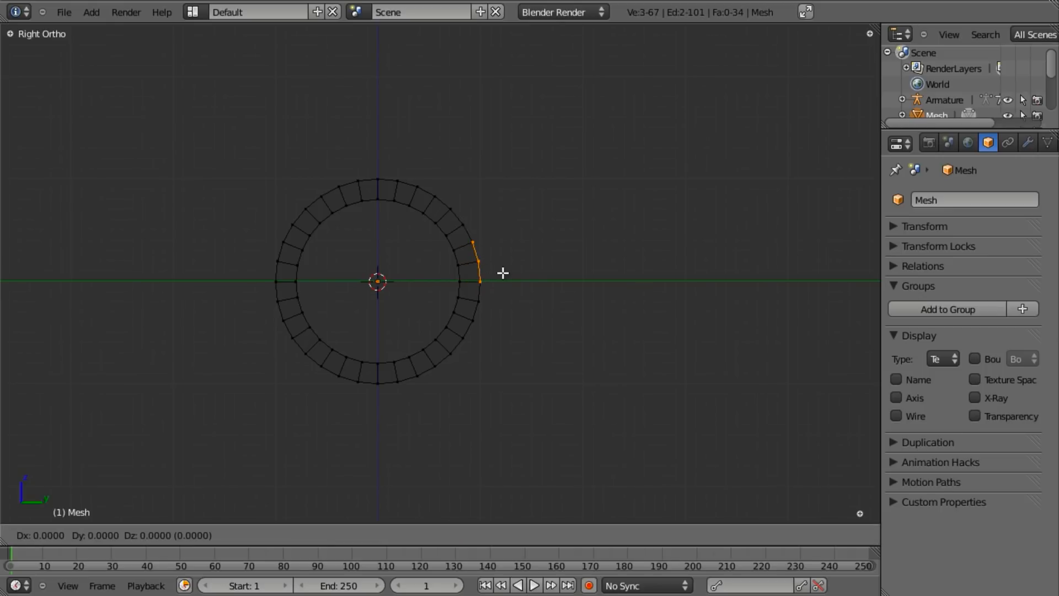
key("y")
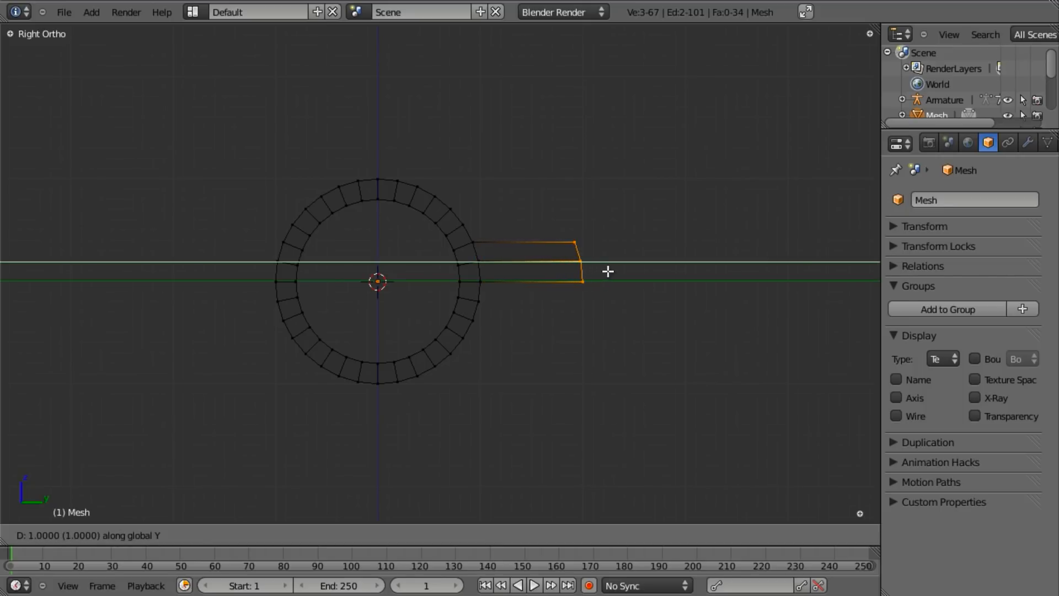
left_click(711, 269)
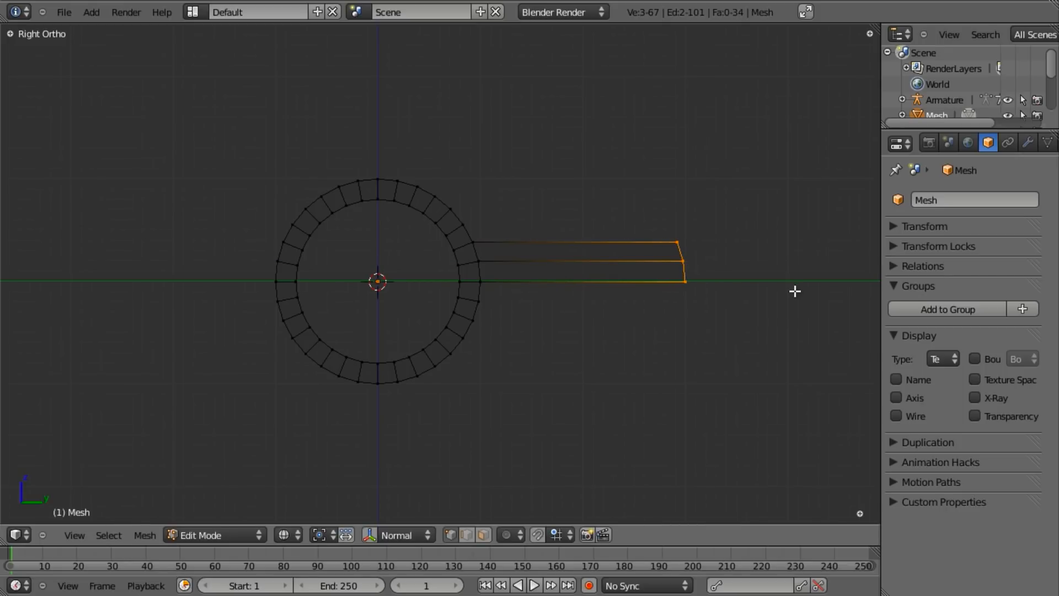
type("sy")
type("0")
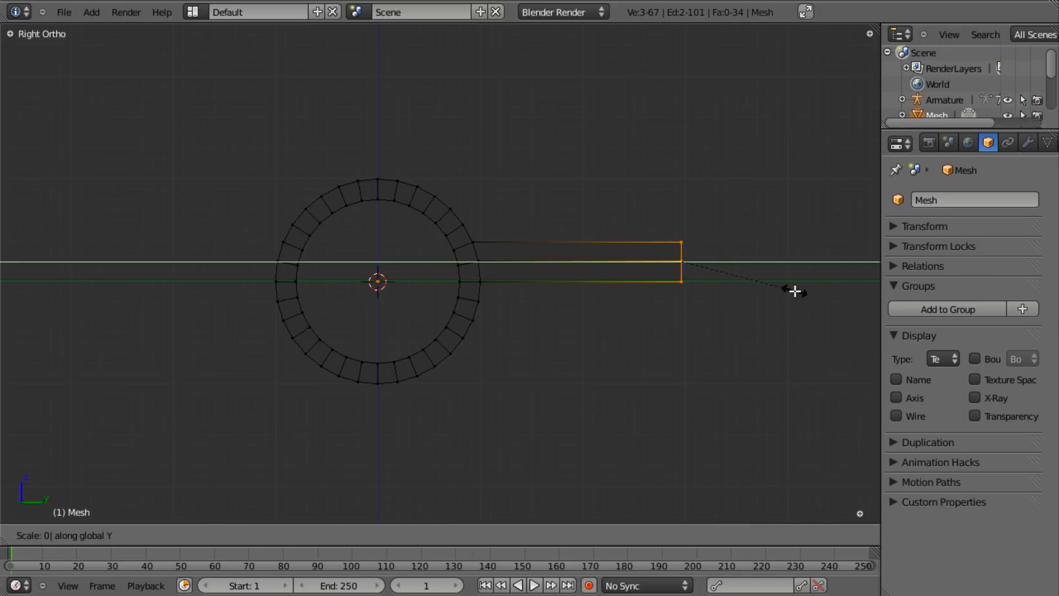
key("Return")
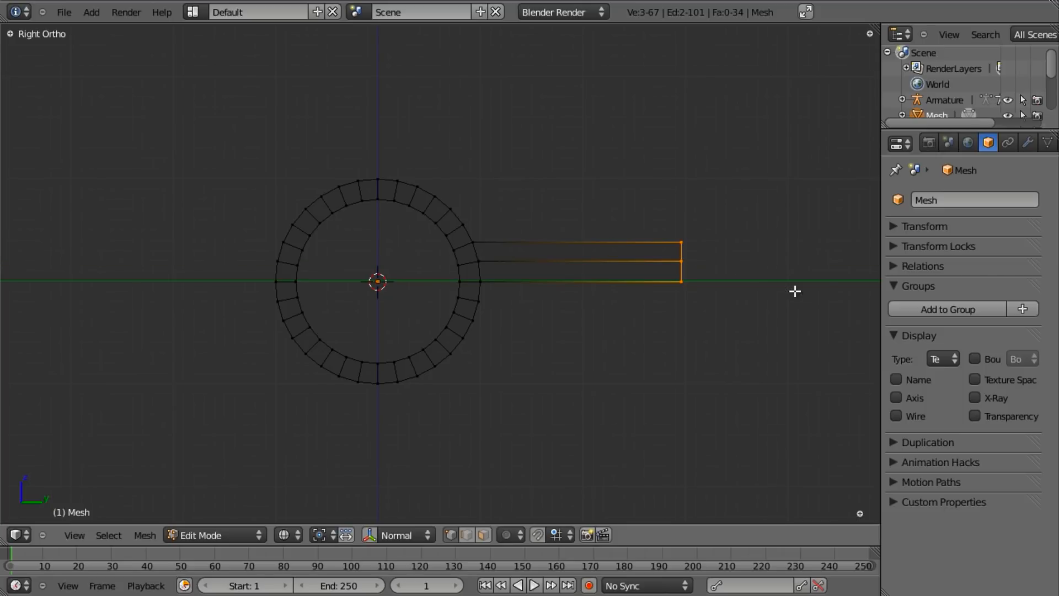
- Box-select and delete the vertices of the ring's lower half
key("a")
key("b")
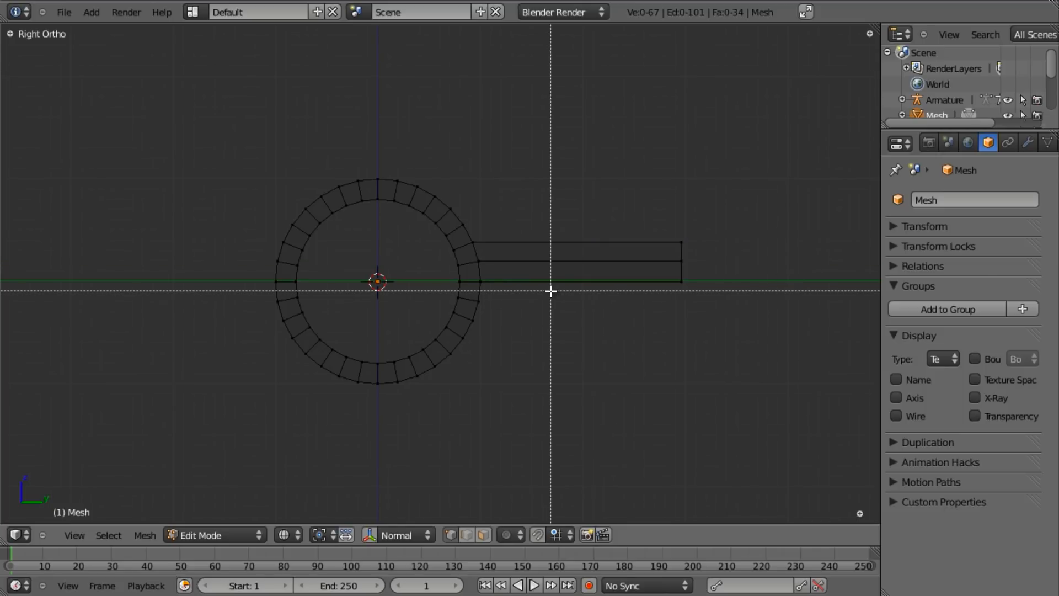
left_click_drag(560, 286, 154, 442)
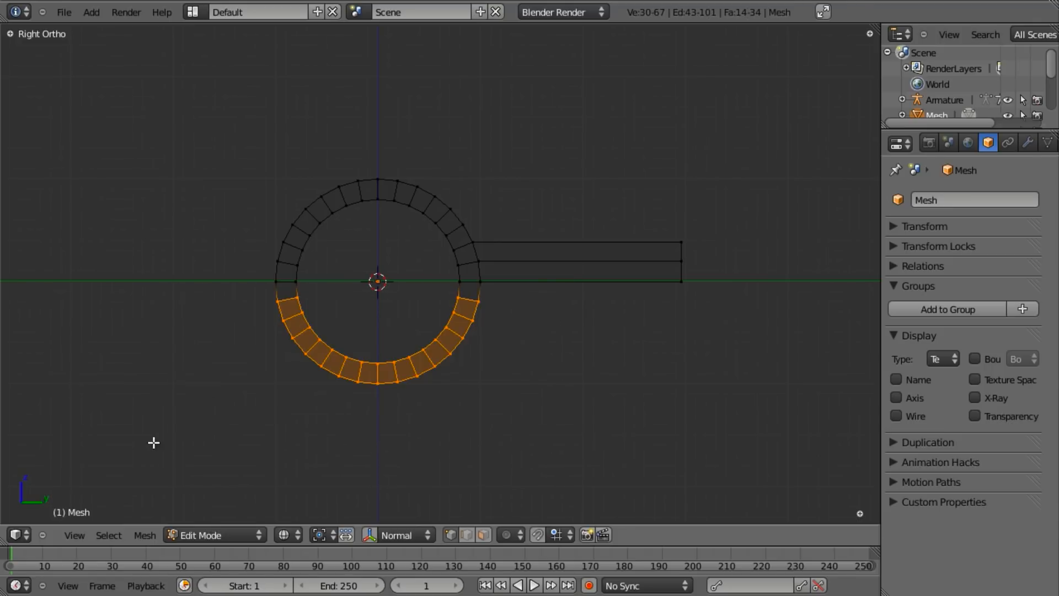
key("x")
left_click(490, 187)
scroll(456, 200, "up", 1)
key("z")
middle_click_drag(456, 200, 511, 260)
key("Tab")
scroll(512, 248, "down", 3)
- Delete the tab's extra top-right vertex, leaving a 36-vertex half-arch with tab
key("Tab")
key("Tab")
key("Tab")
right_click(712, 228)
key("x")
left_click(708, 207)
key("Tab")
key("KP_3")
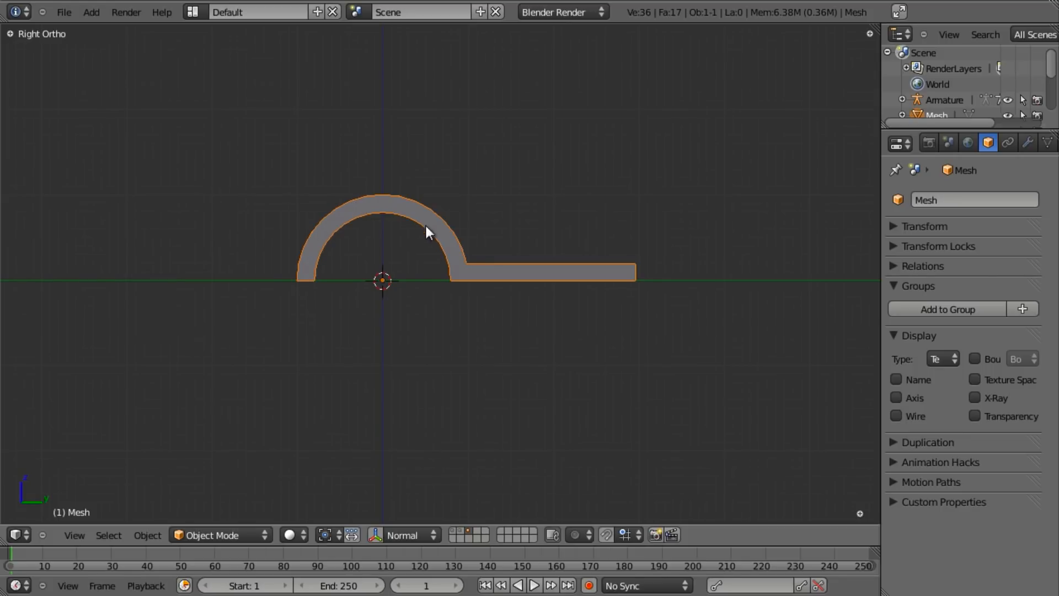
- Rename the arch-and-tab mesh object to bone_shape_knuckle
scroll(613, 287, "up", 2)
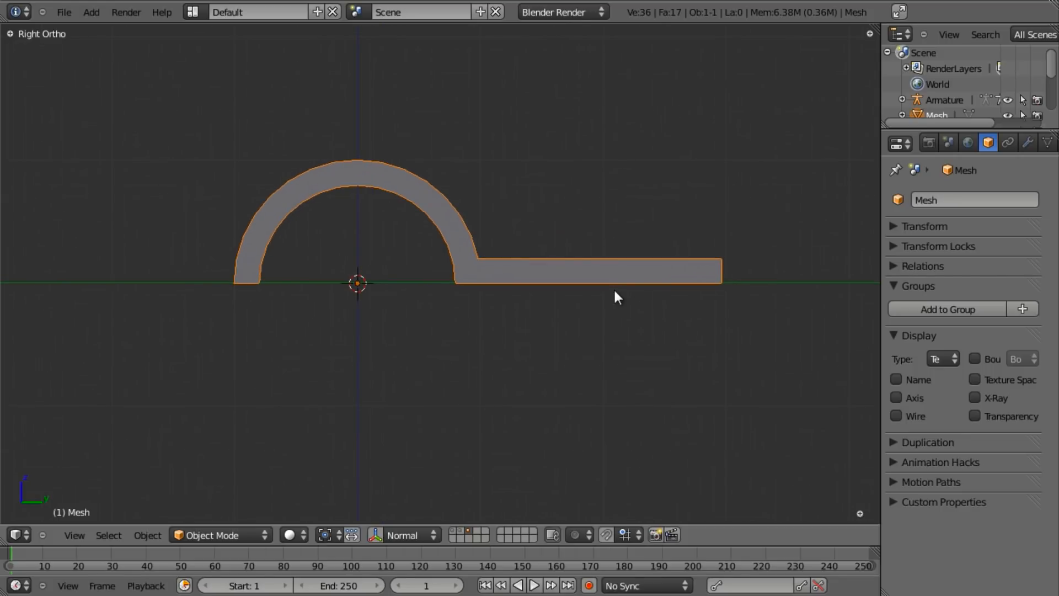
scroll(407, 291, "down", 4)
middle_click_drag(407, 291, 405, 305, "shift")
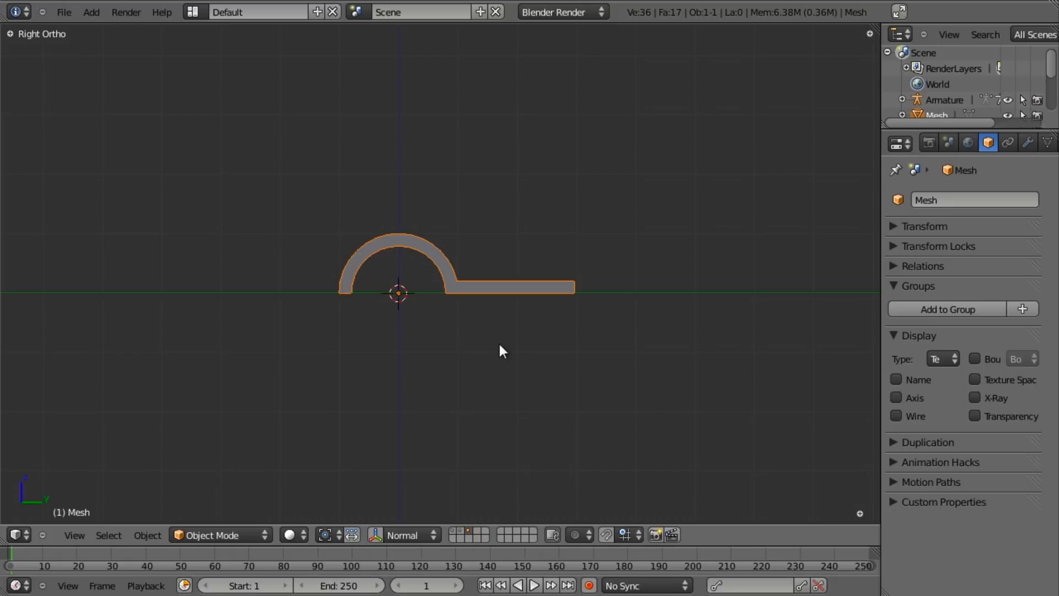
left_click(947, 199)
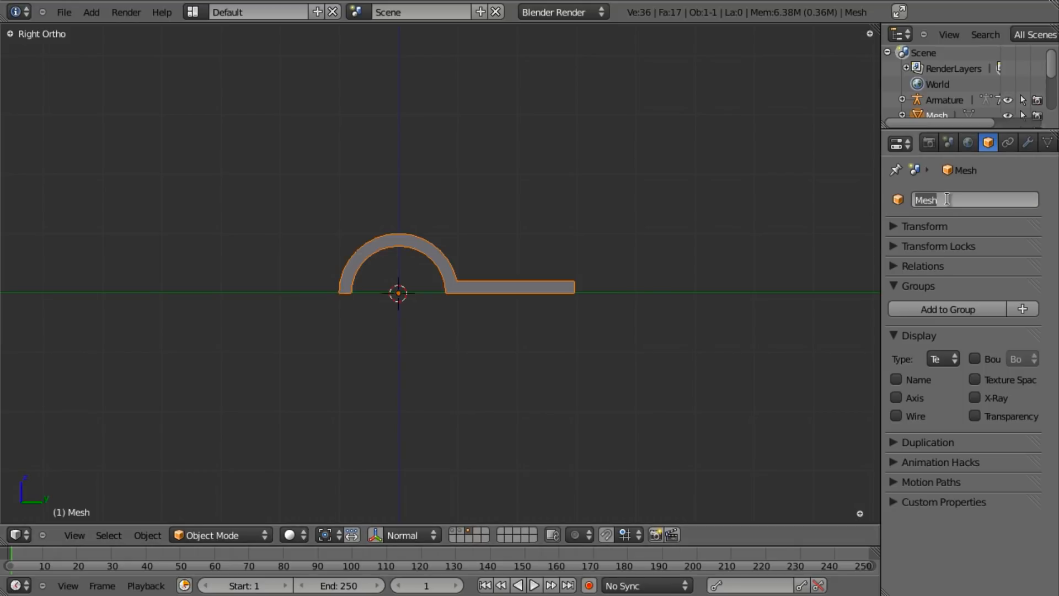
type("bone_shape_knuckle")
key("Return")
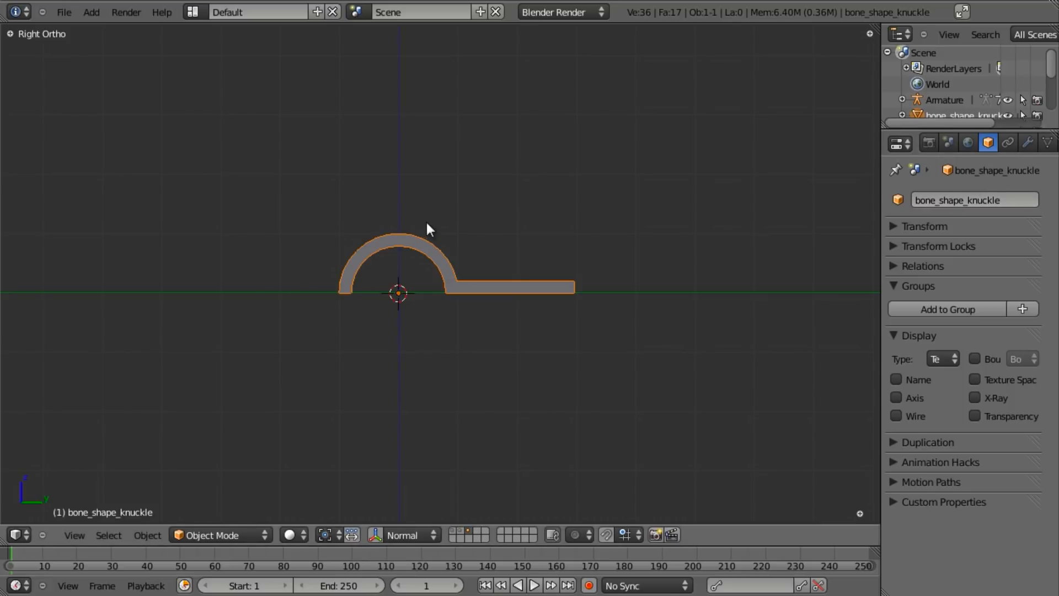
- Hide the knuckle mesh, select the finger armature and switch it into Pose Mode
key("h")
middle_click_drag(373, 236, 473, 268)
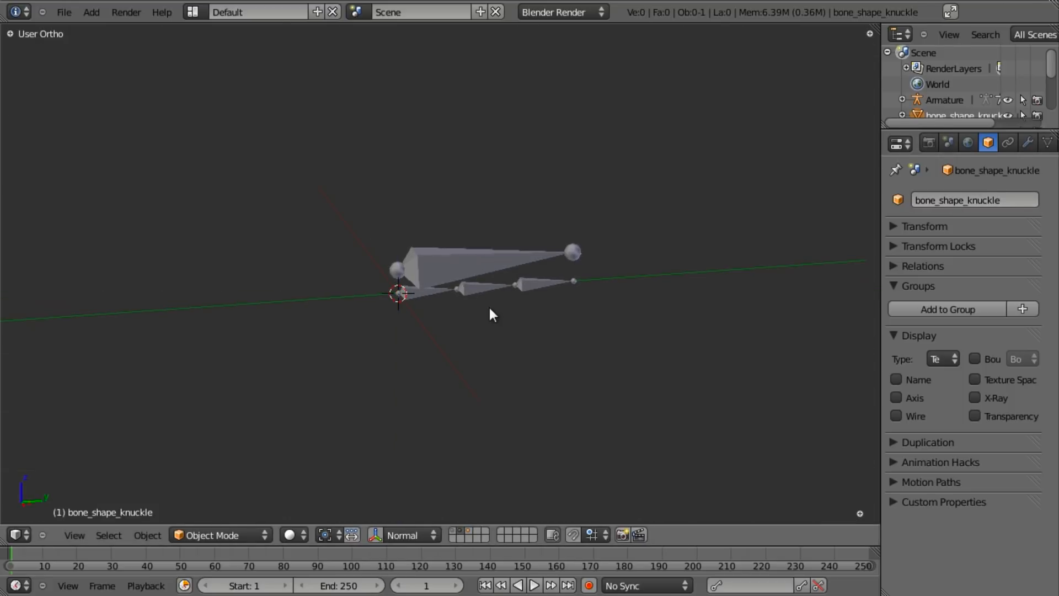
scroll(475, 276, "up", 2)
right_click(449, 254)
scroll(436, 282, "up", 3)
key("ctrl+Tab")
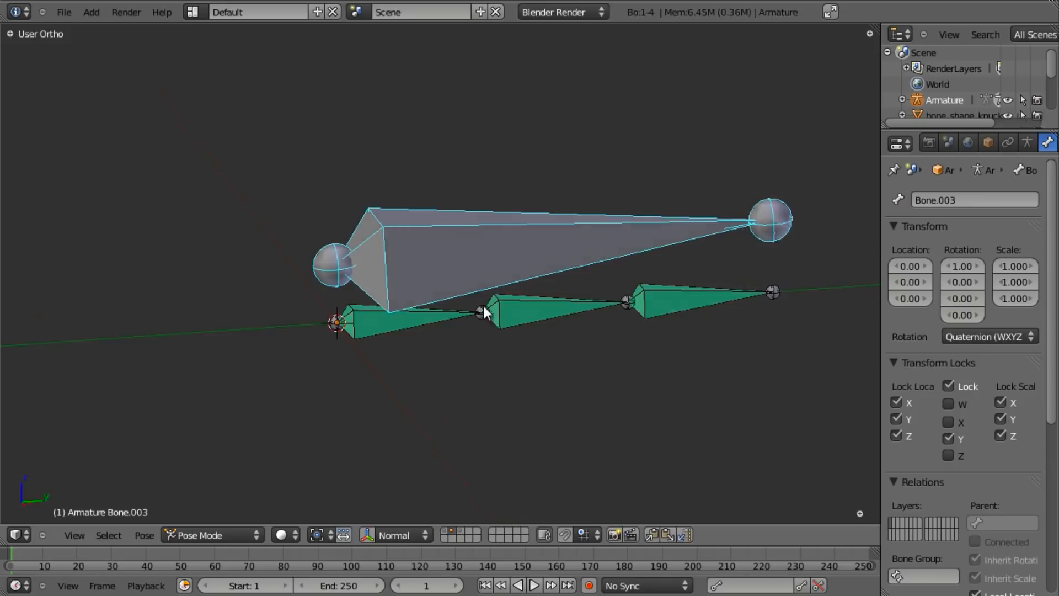
scroll(472, 290, "down", 2)
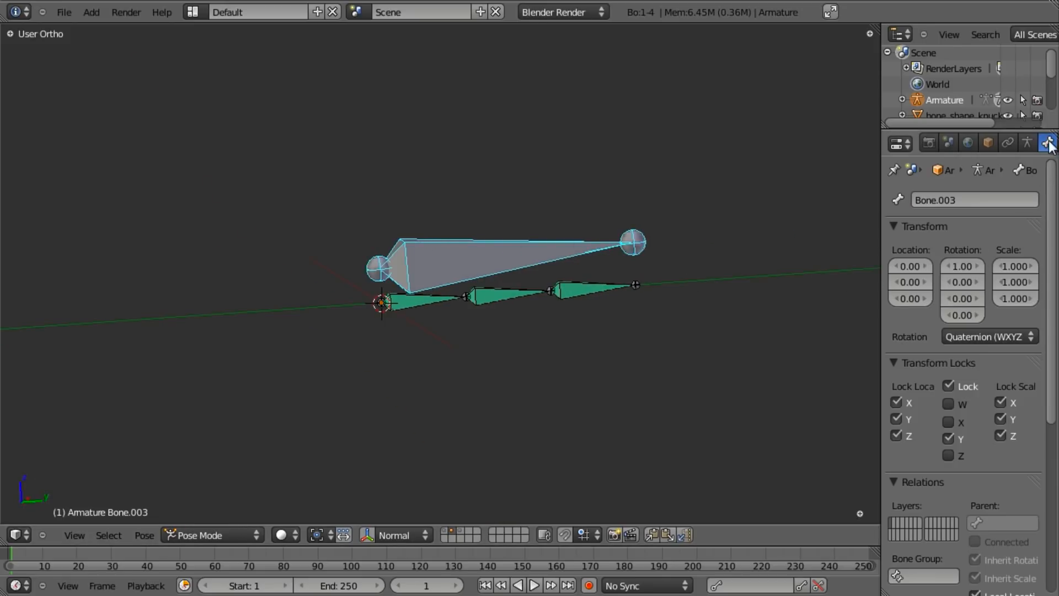
scroll(1026, 144, "right", 1)
scroll(992, 144, "right", 1)
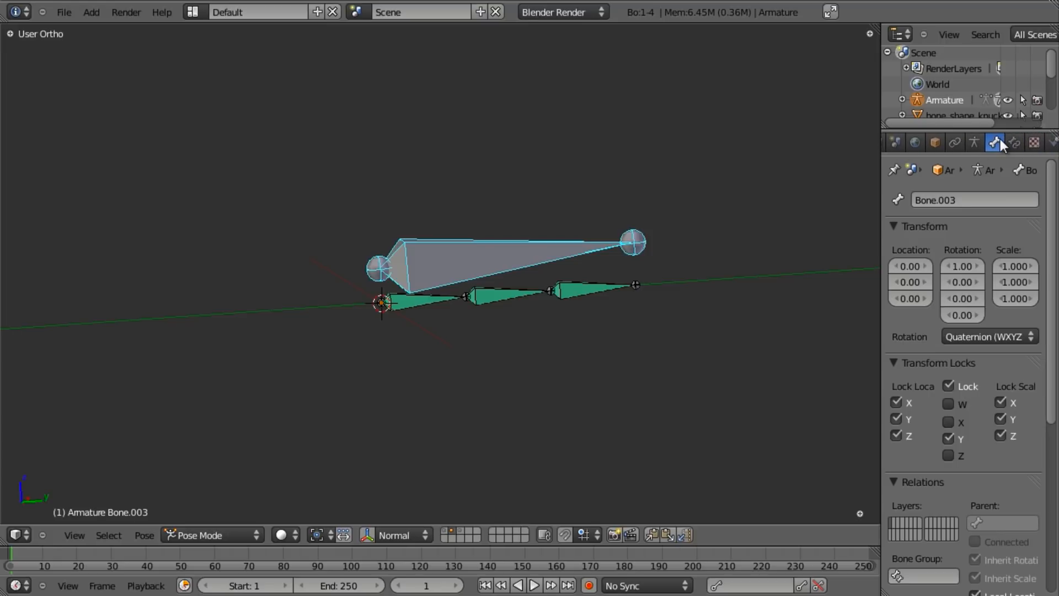
scroll(977, 312, "down", 6)
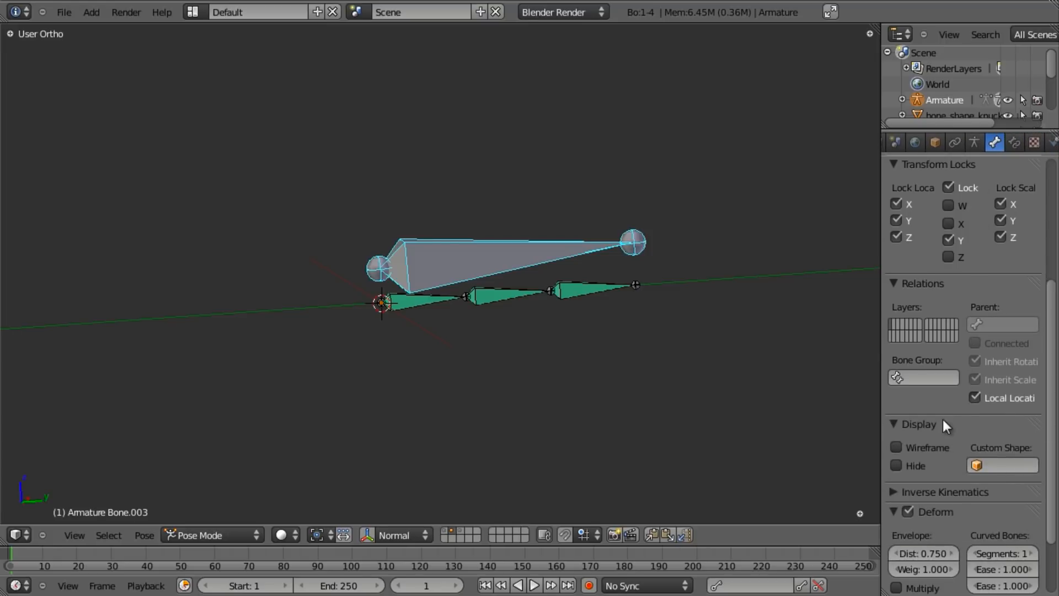
- Set Bone.003's custom shape to bone_shape_knuckle and draw it as wireframe
left_click(998, 466)
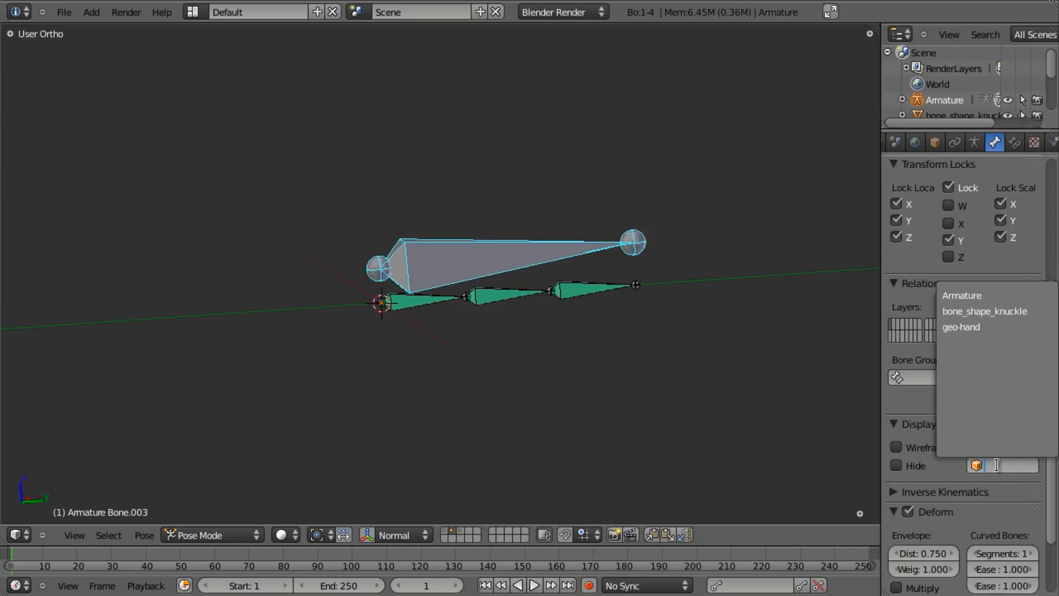
left_click(982, 312)
scroll(623, 370, "down", 3)
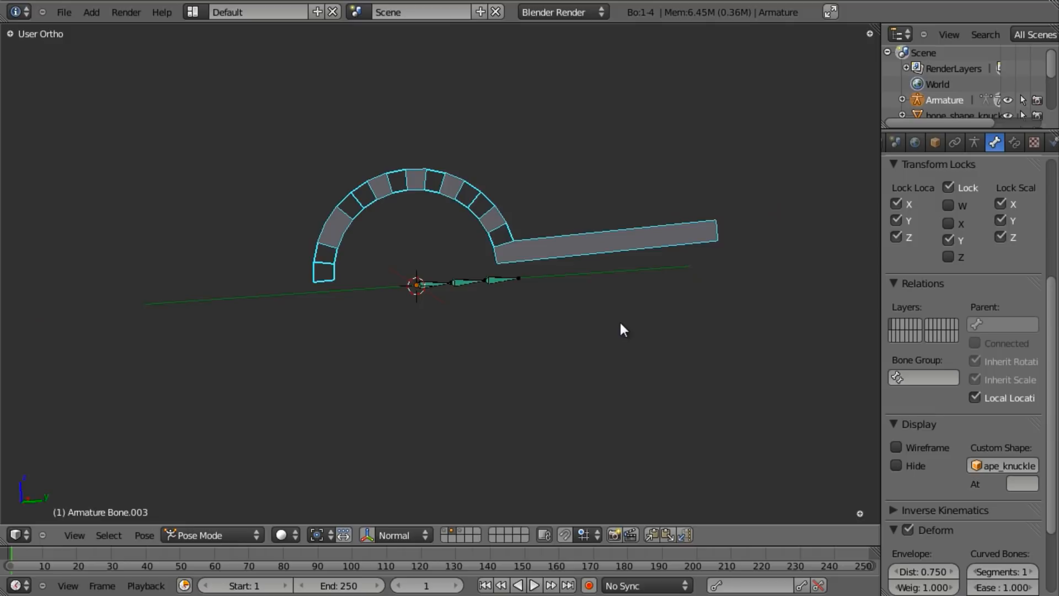
middle_click_drag(518, 363, 646, 315)
scroll(646, 315, "up", 3)
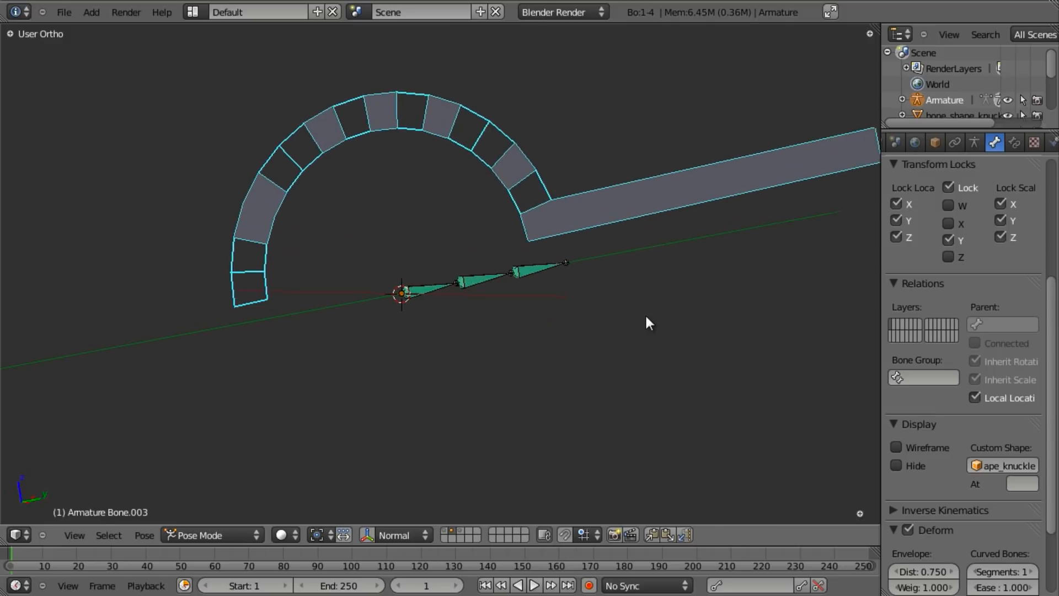
middle_click_drag(559, 271, 544, 308)
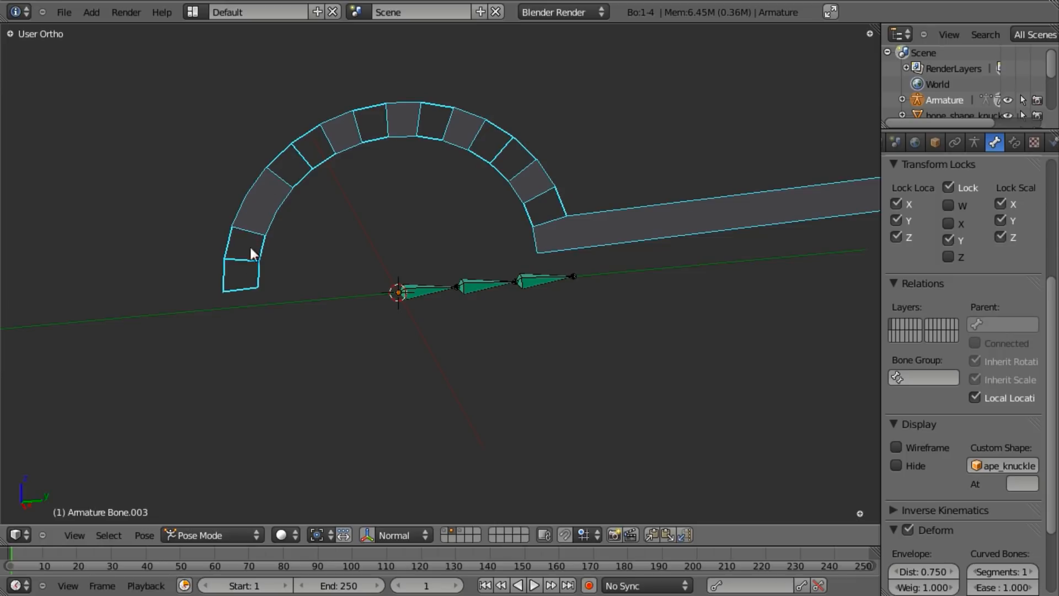
middle_click_drag(542, 255, 511, 225)
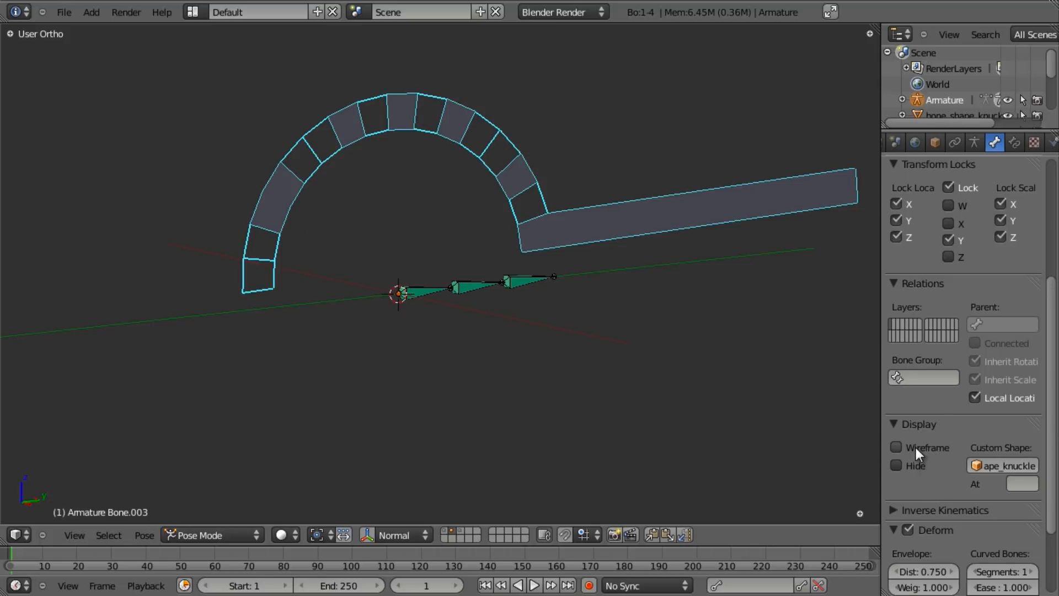
left_click(894, 447)
middle_click_drag(605, 373, 500, 337)
scroll(507, 364, "up", 3)
middle_click_drag(528, 322, 484, 220)
- Scale the bone_shape_knuckle mesh down to about 0.12 in Edit Mode
right_click(392, 264)
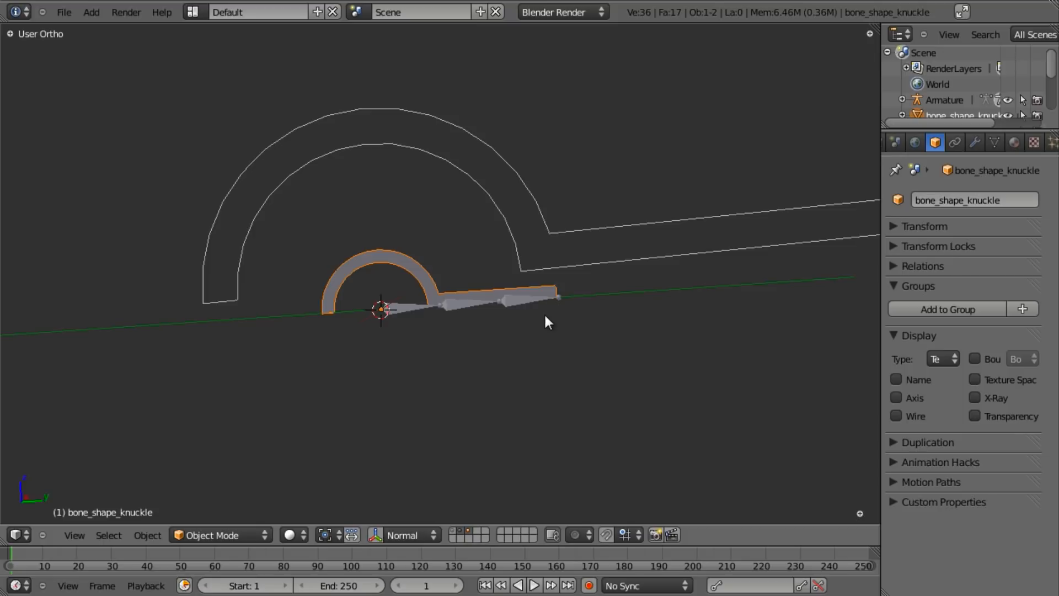
key("Tab")
middle_click_drag(546, 324, 742, 309)
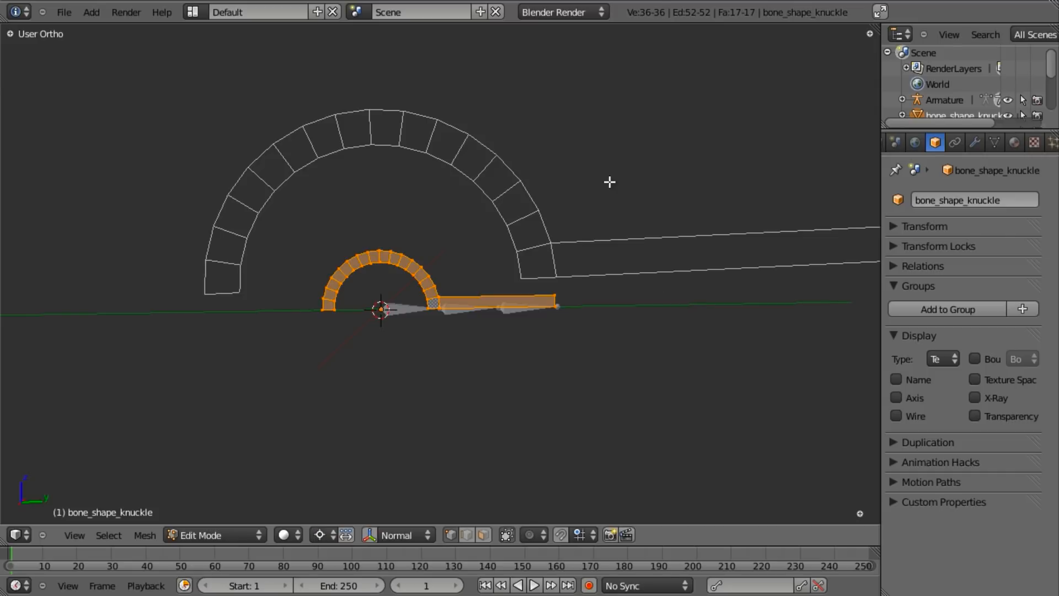
key("s")
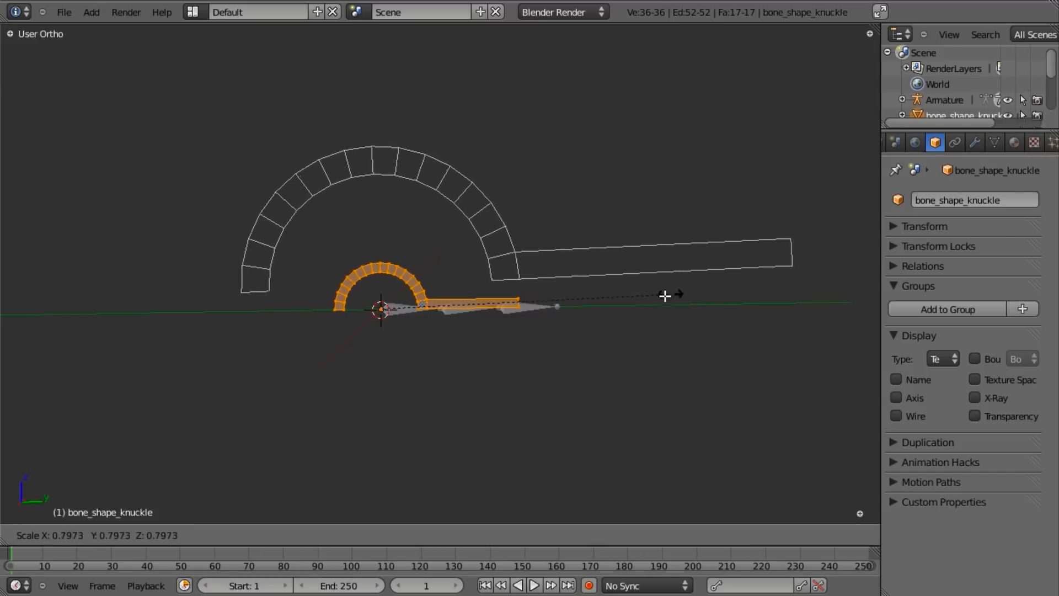
left_click(422, 324)
scroll(438, 325, "up", 4)
key("Tab")
- Switch to wireframe shading and view the rig from the right side
mouse_move(403, 338)
middle_mouse_down()
mouse_move(514, 318)
mouse_move(502, 273)
mouse_move(461, 322)
middle_mouse_up()
key("z")
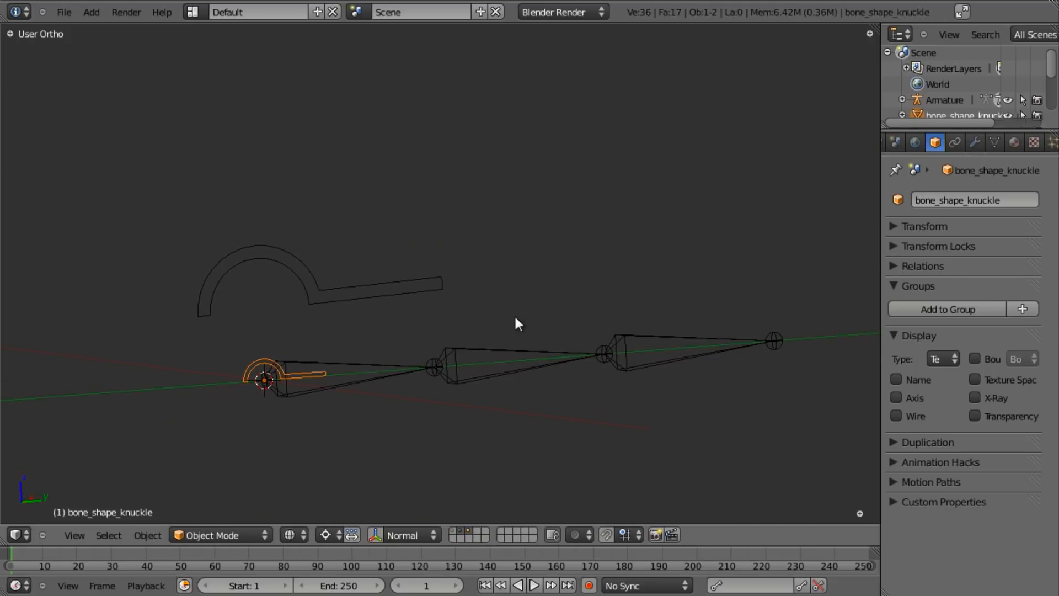
key("KP_3")
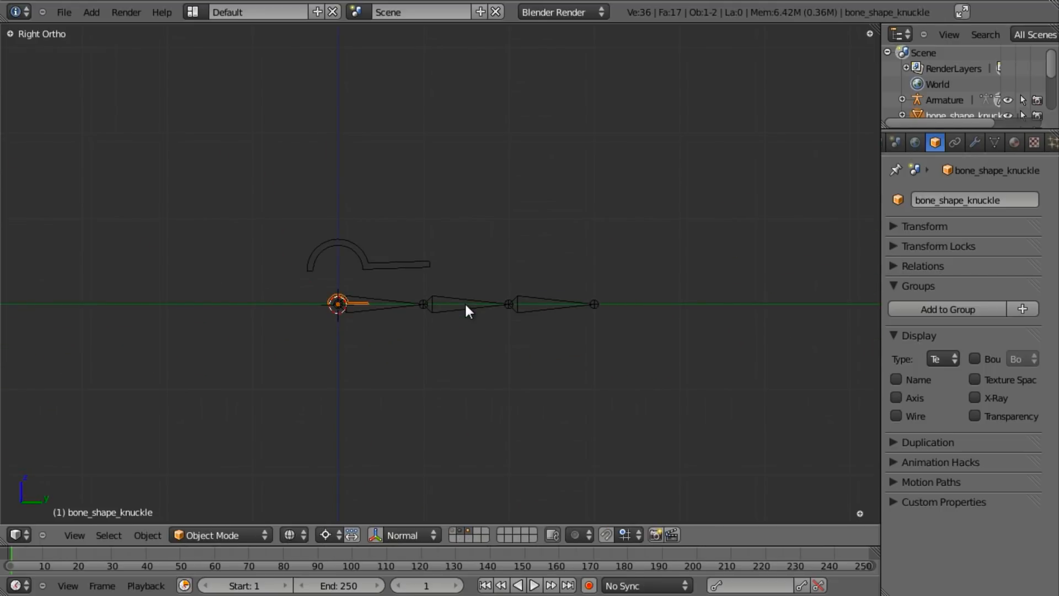
scroll(431, 312, "up", 3)
key("z")
middle_click_drag(380, 321, 479, 323, "shift")
key("z")
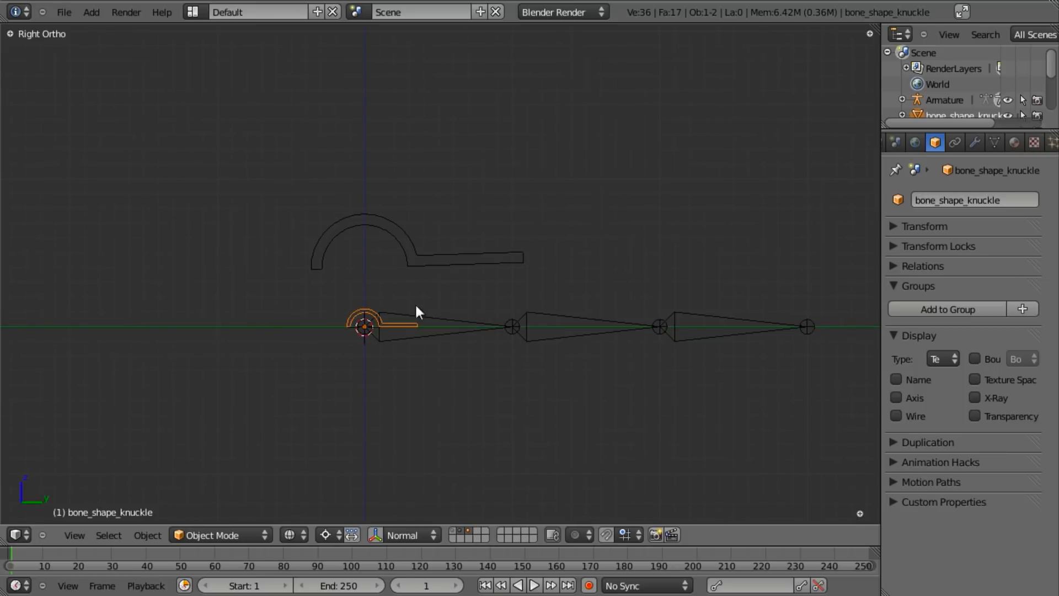
scroll(478, 346, "down", 2)
key("z")
mouse_move(432, 304)
middle_mouse_down()
mouse_move(428, 349)
mouse_move(442, 345)
middle_mouse_up()
right_click(448, 308)
key("ctrl+Tab")
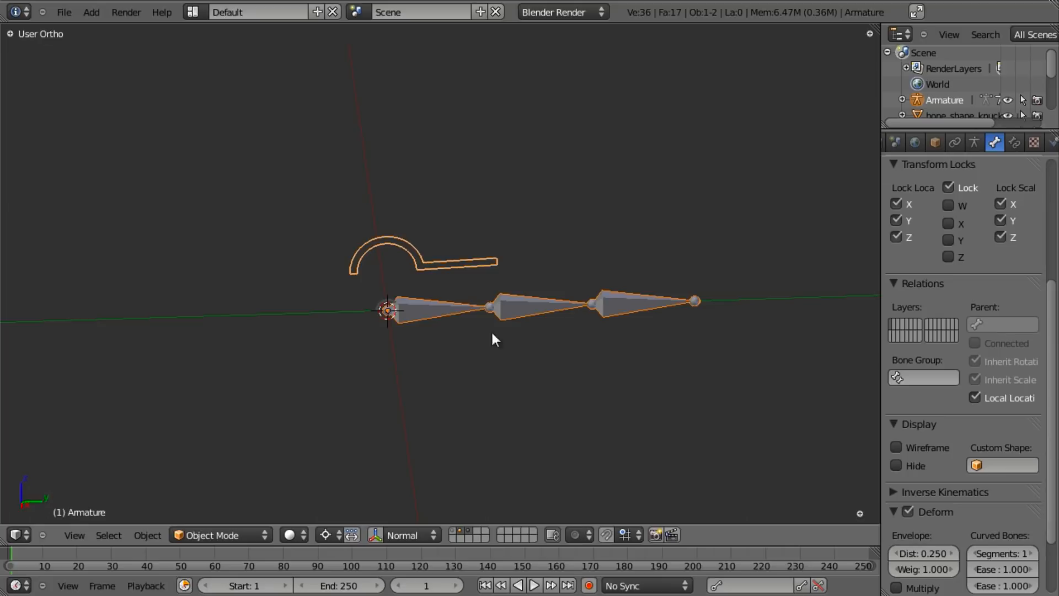
key("ctrl+Tab")
right_click(455, 267)
key("r")
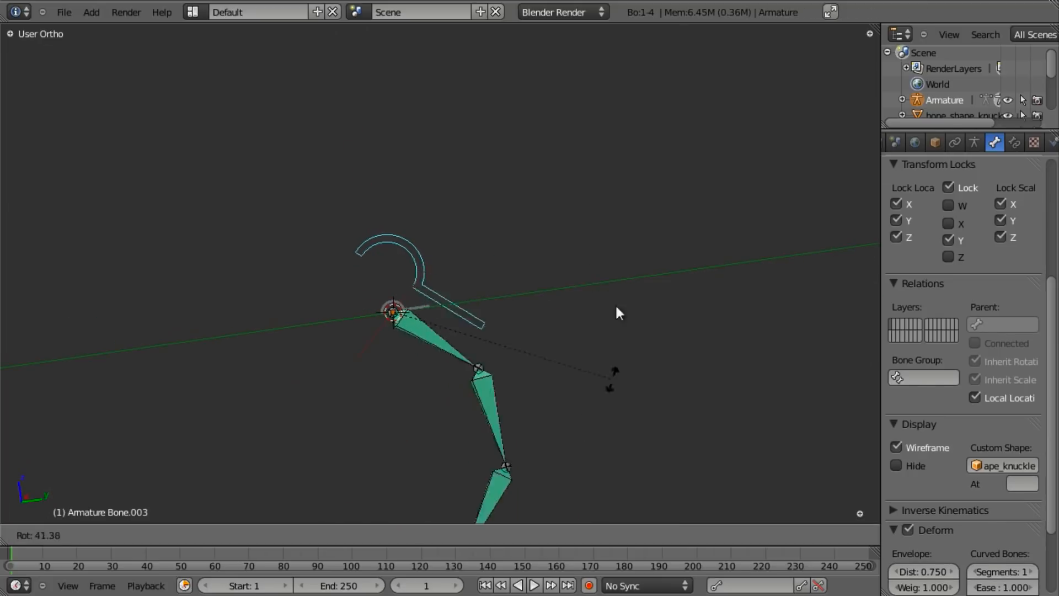
key("Escape")
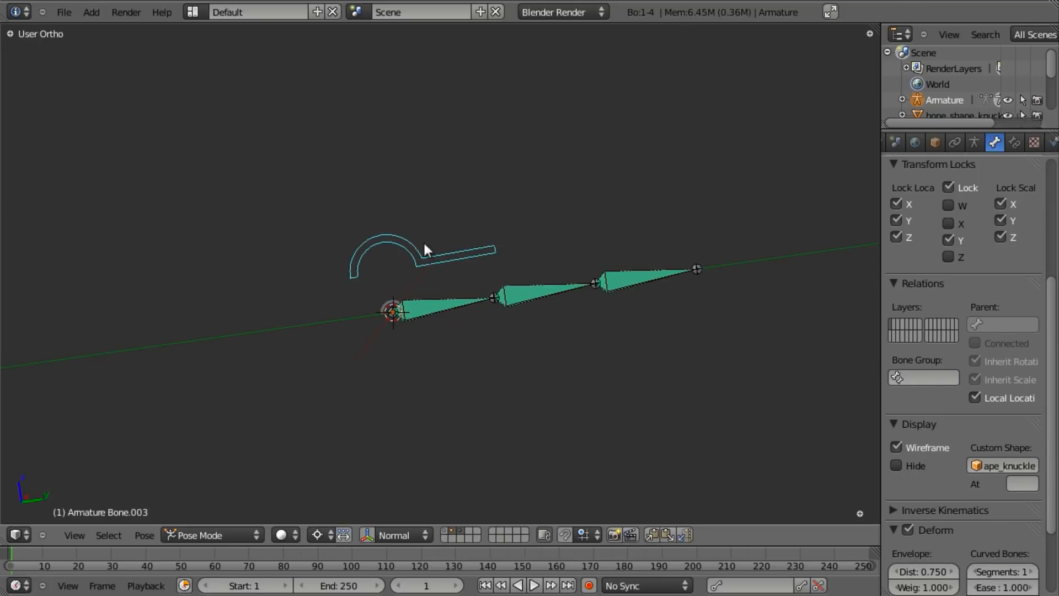
middle_click_drag(483, 295, 449, 358)
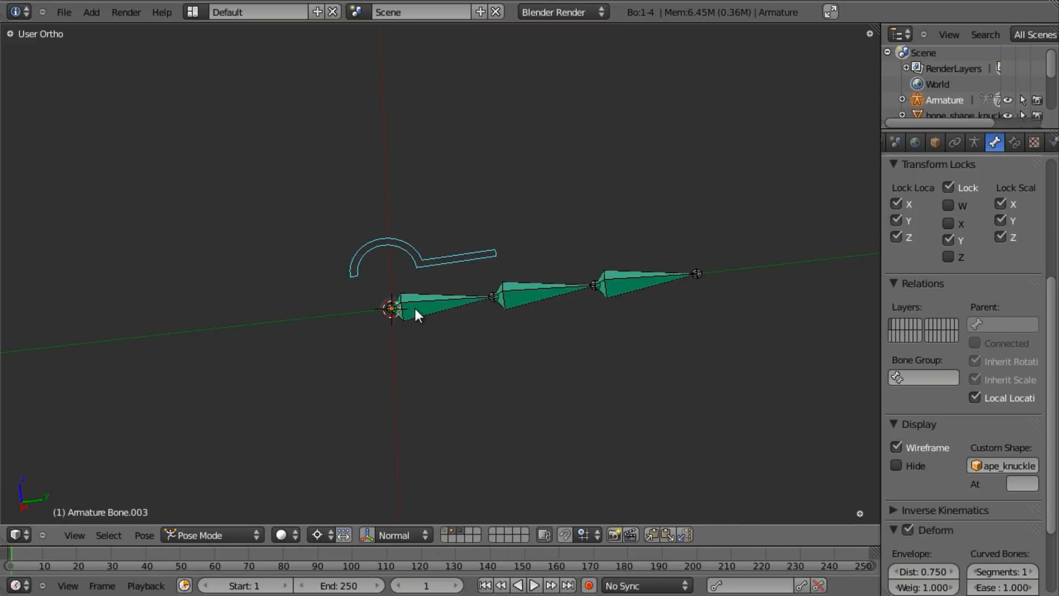
middle_click_drag(501, 374, 552, 331)
scroll(551, 331, "up", 3)
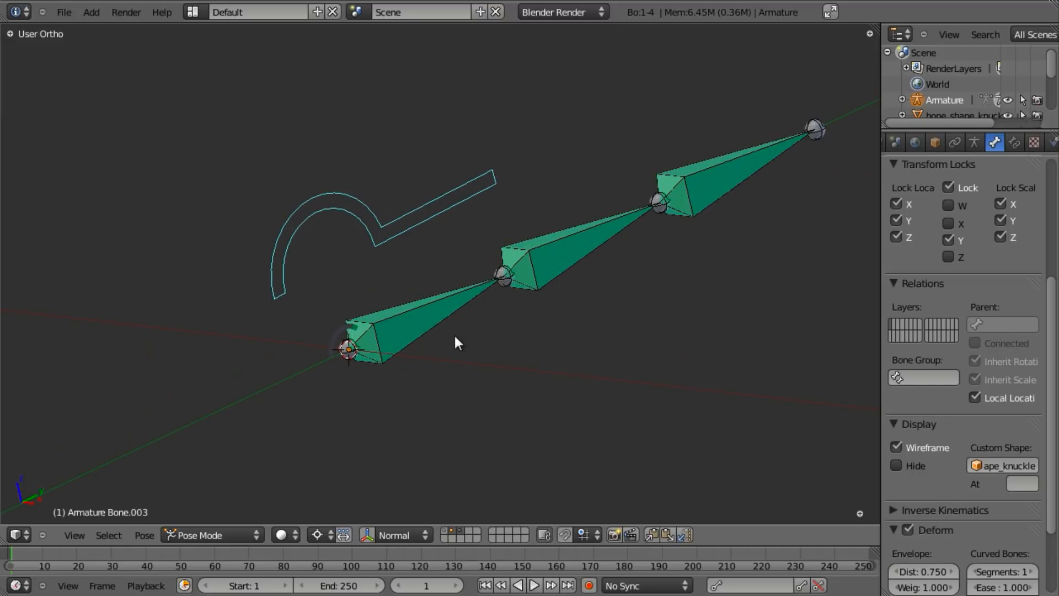
key("KP_1")
key("ctrl+Tab")
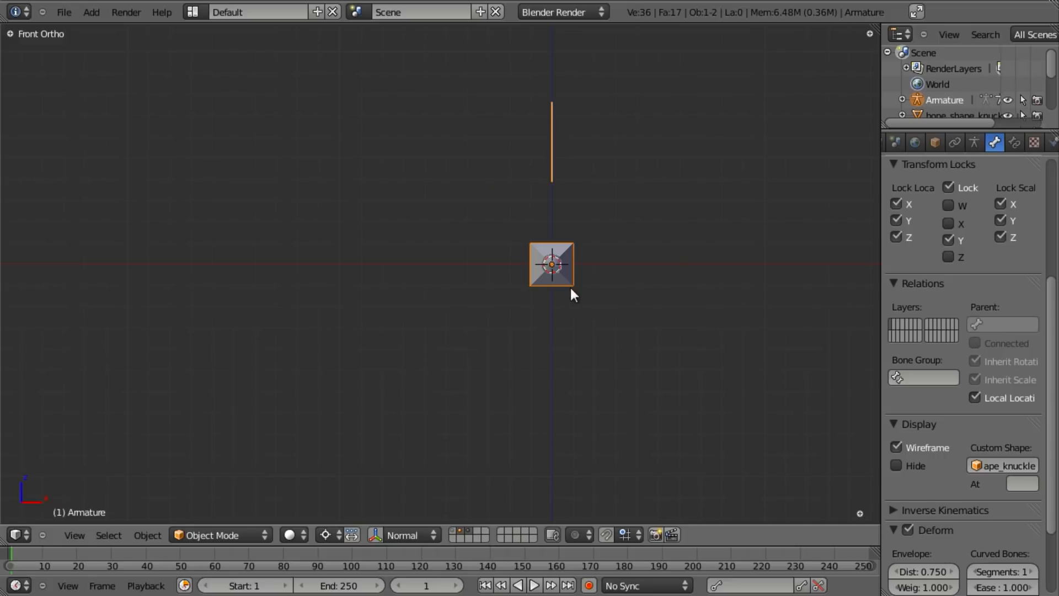
- On an empty layer in front view, add a circle mesh
key("h")
key("shift+a")
mouse_move(595, 269)
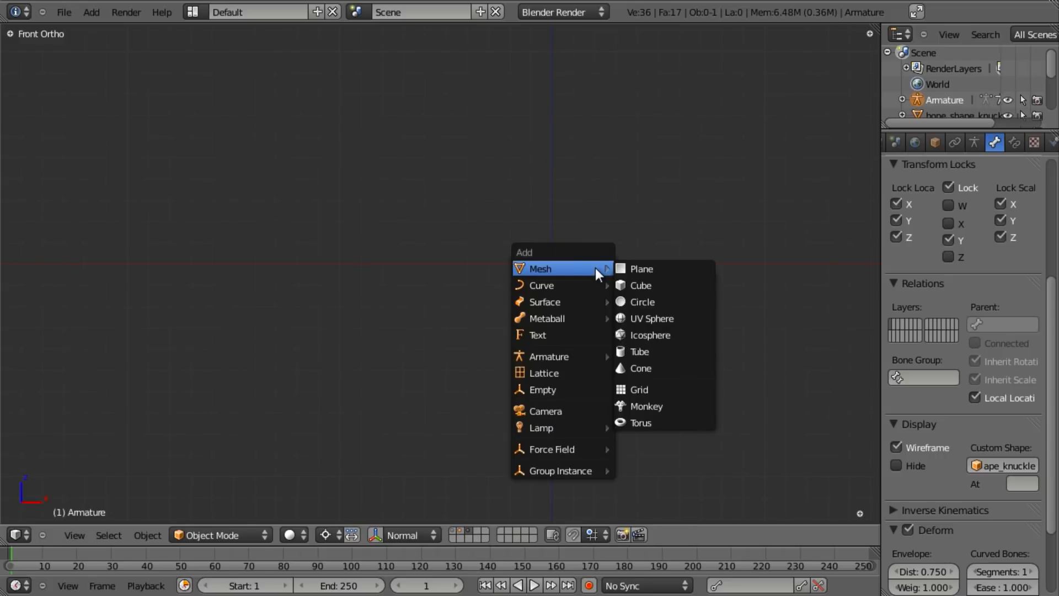
scroll(632, 226, "down", 4)
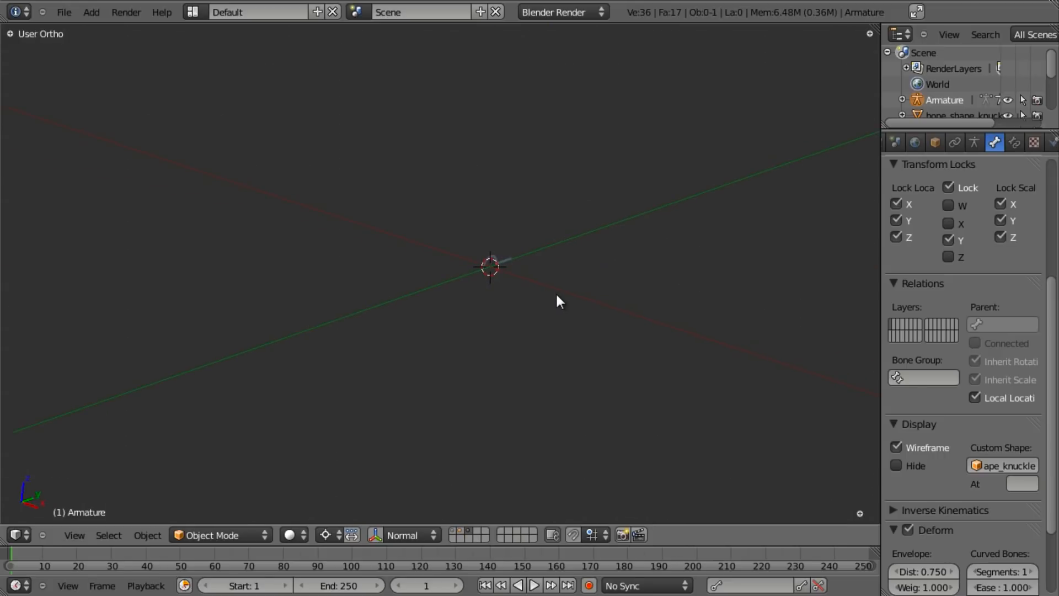
key("KP_1")
key("shift+a")
mouse_move(557, 295)
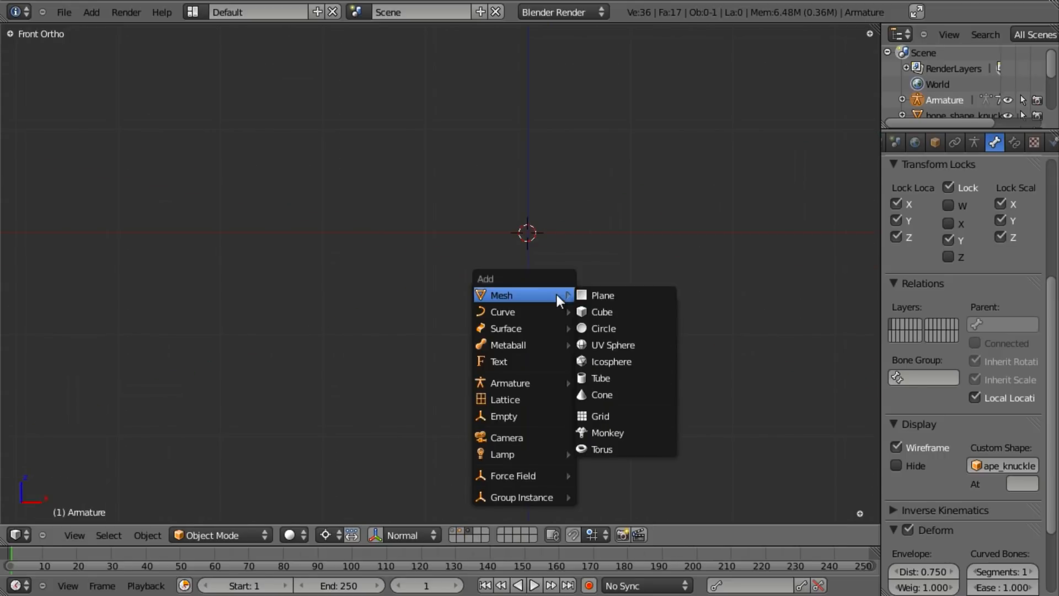
left_click(610, 330)
- Rotate the circle's vertices 90° about X in Edit Mode
key("Tab")
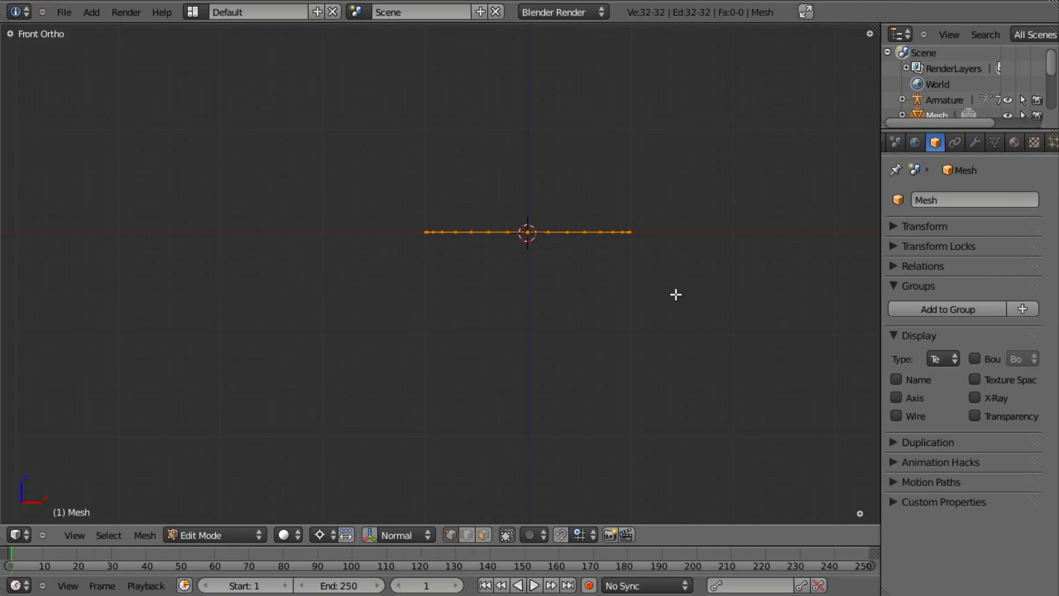
type("rx90")
key("Return")
scroll(671, 292, "up", 3)
middle_click_drag(643, 142, 471, 268, "shift")
mouse_move(533, 291)
middle_mouse_down("shift")
mouse_move(593, 249)
mouse_move(514, 289)
middle_mouse_up("shift")
key("Tab")
- Return to layer 2 and select the finger armature
scroll(573, 266, "down", 5)
key("2")
right_click(495, 276)
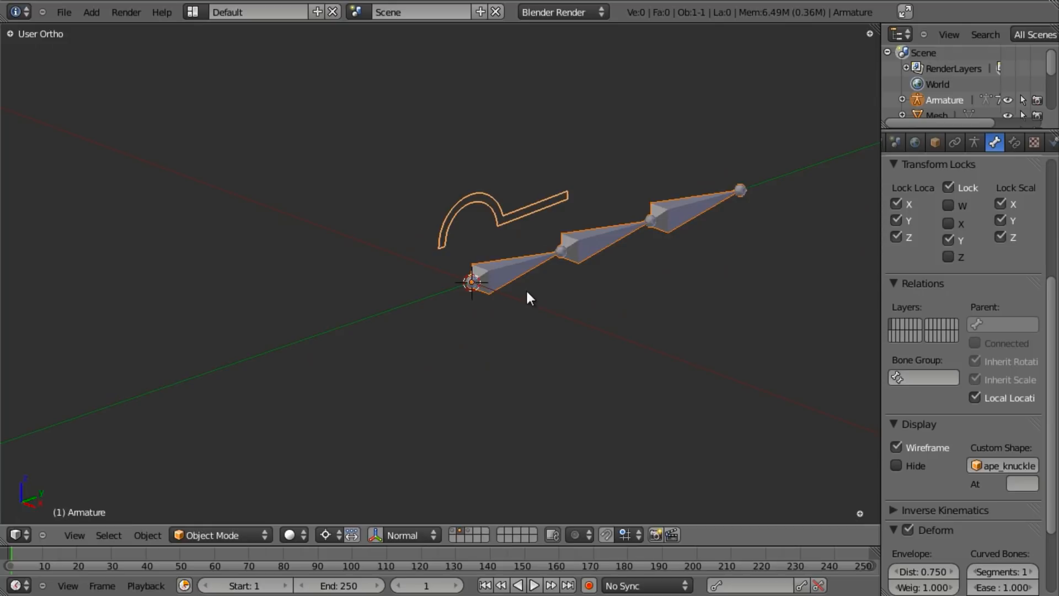
- In Pose Mode, set the first finger bone's custom shape to the circle Mesh
key("ctrl+Tab")
right_click(507, 268)
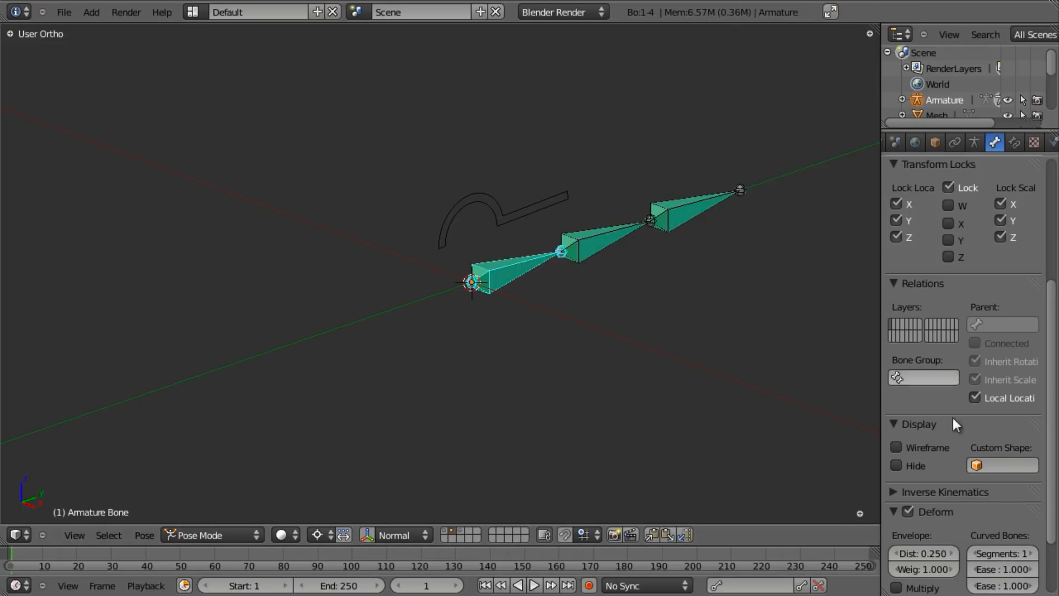
left_click(1004, 468)
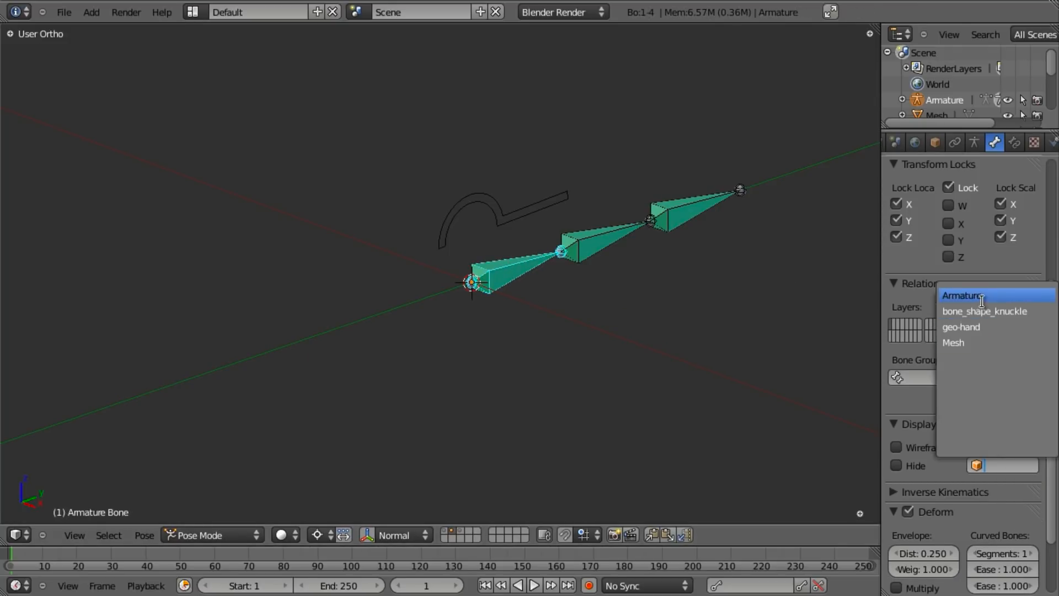
left_click(966, 340)
scroll(594, 332, "up", 3)
scroll(465, 353, "down", 6)
middle_click_drag(595, 332, 501, 298, "shift")
- Draw the circle bone shape as wireframe, then select the circle mesh on layer 3
scroll(510, 322, "up", 3)
left_click(896, 447)
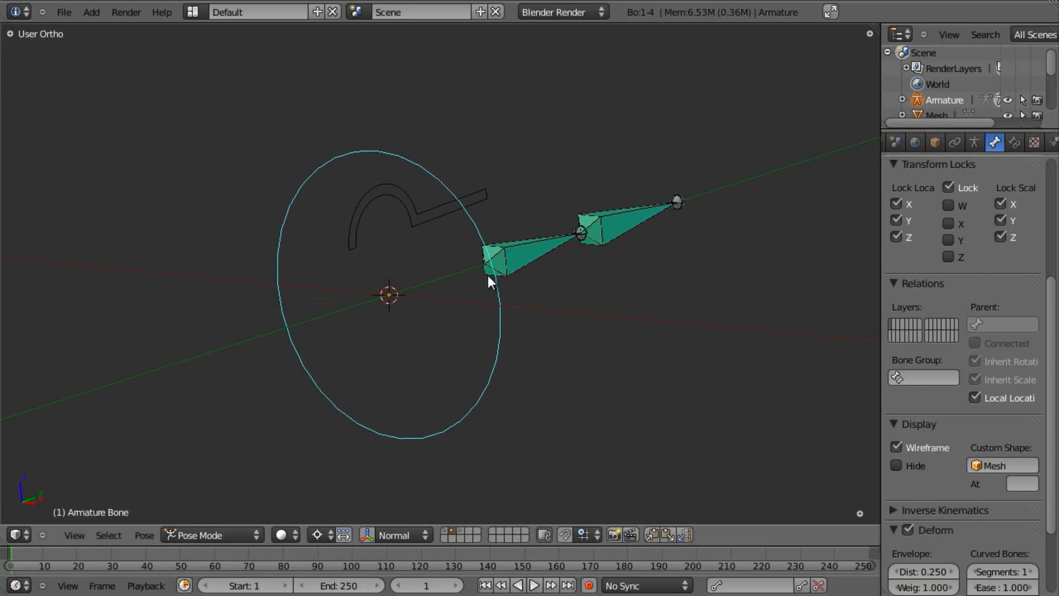
key("3")
right_click(496, 257)
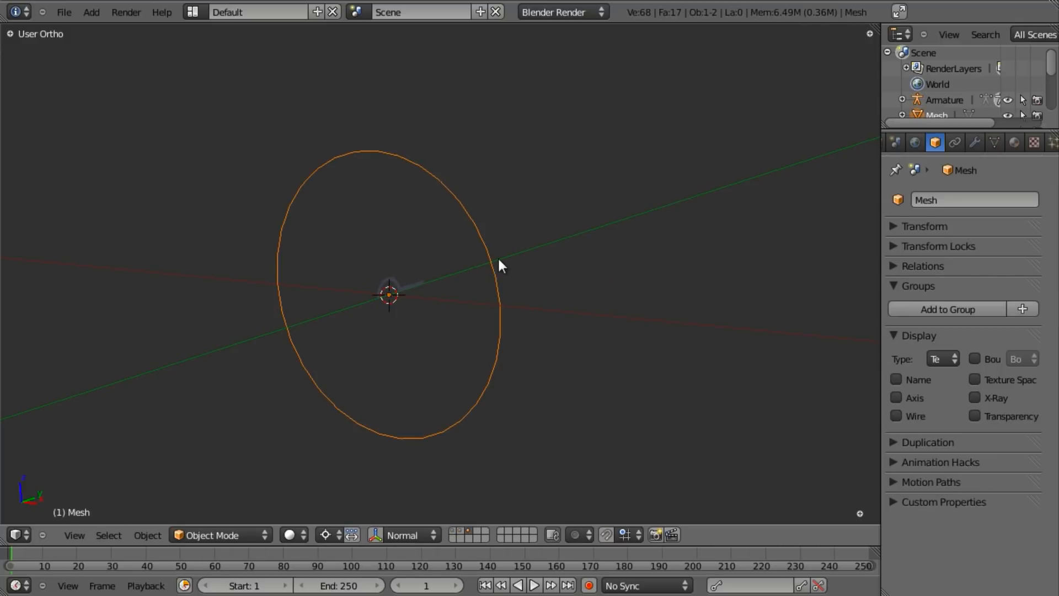
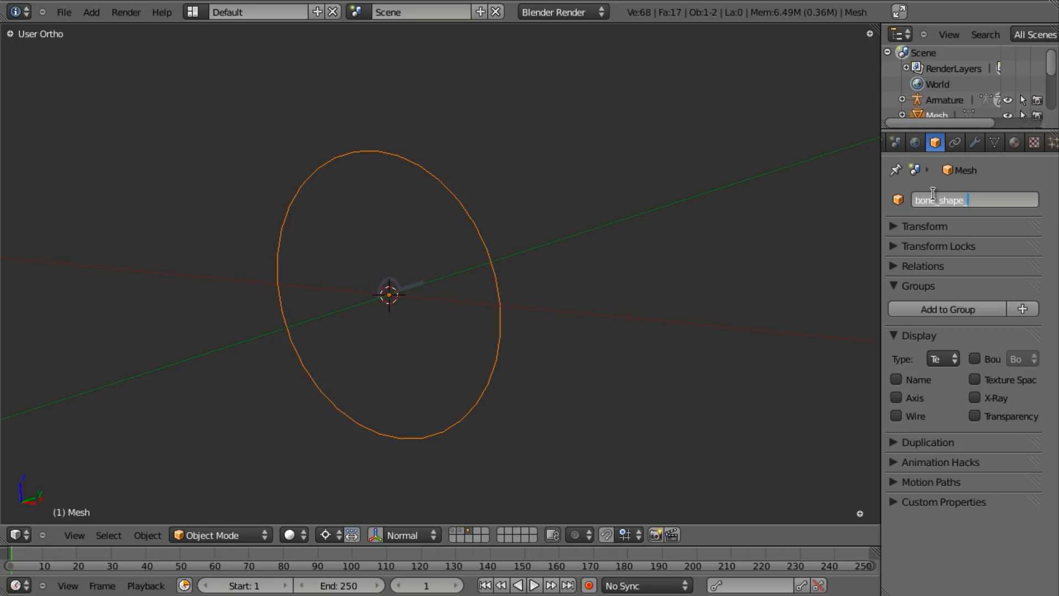
- Name the circle mesh bone_shape_finger and scale its vertices down in Edit Mode
key("Return")
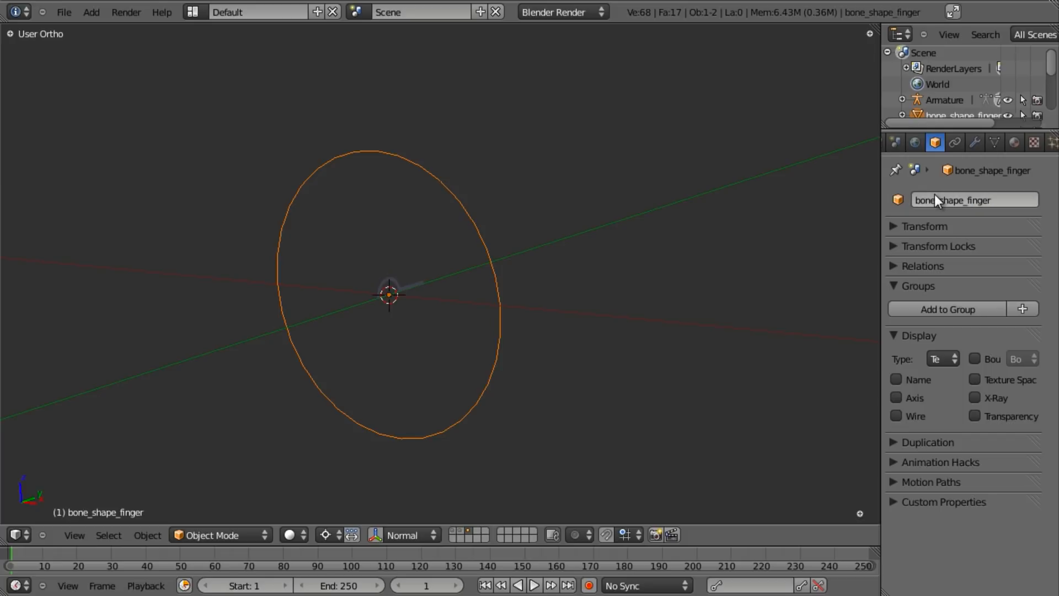
key("shift+1")
key("Tab")
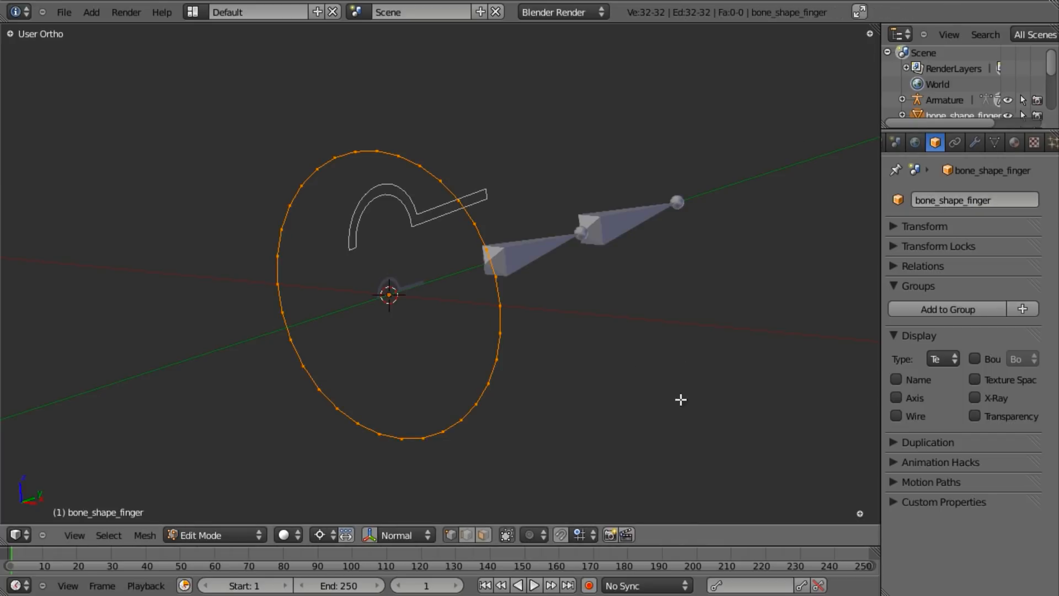
middle_click_drag(533, 402, 615, 355)
key("z")
key("s")
left_click(500, 341)
key("Tab")
- Select the armature and return it to Pose Mode with a finger bone selected
right_click(505, 238)
key("ctrl+Tab")
key("a")
key("a")
right_click(497, 270)
key("ctrl+Tab")
scroll(497, 273, "down", 3)
middle_click_drag(497, 273, 453, 308)
scroll(452, 308, "up", 3)
scroll(986, 499, "down", 3)
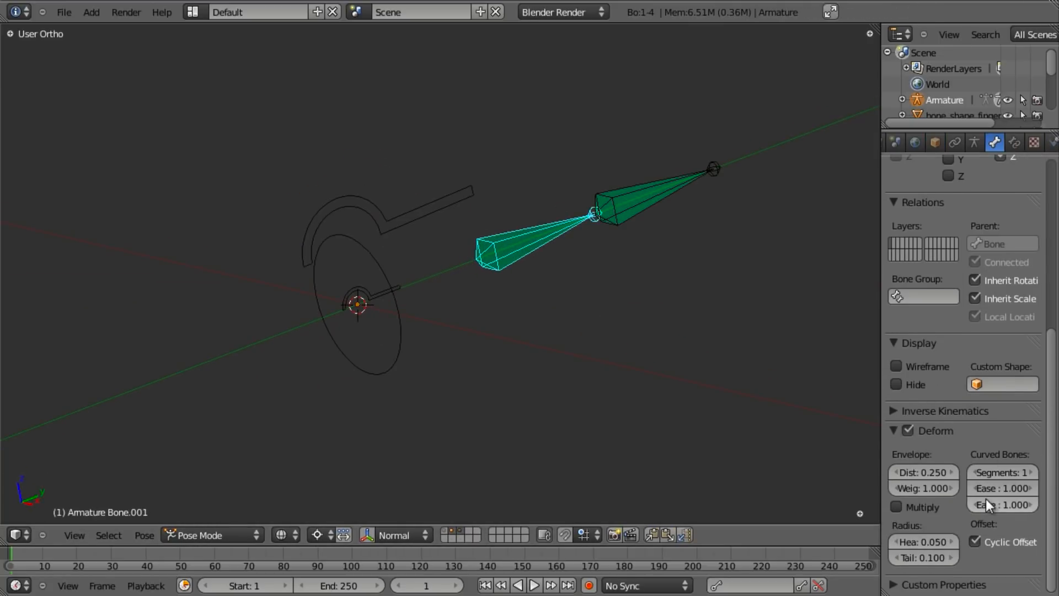
scroll(992, 472, "up", 5)
scroll(982, 510, "down", 3)
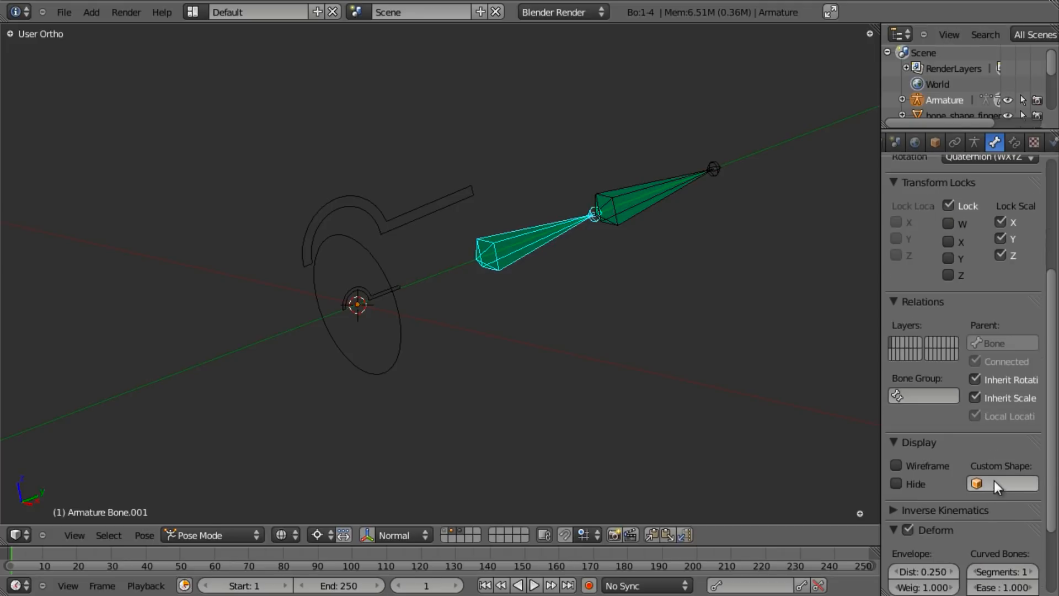
- Set the bone's custom shape to bone_shape_finger, then select the base bone
left_click(993, 484)
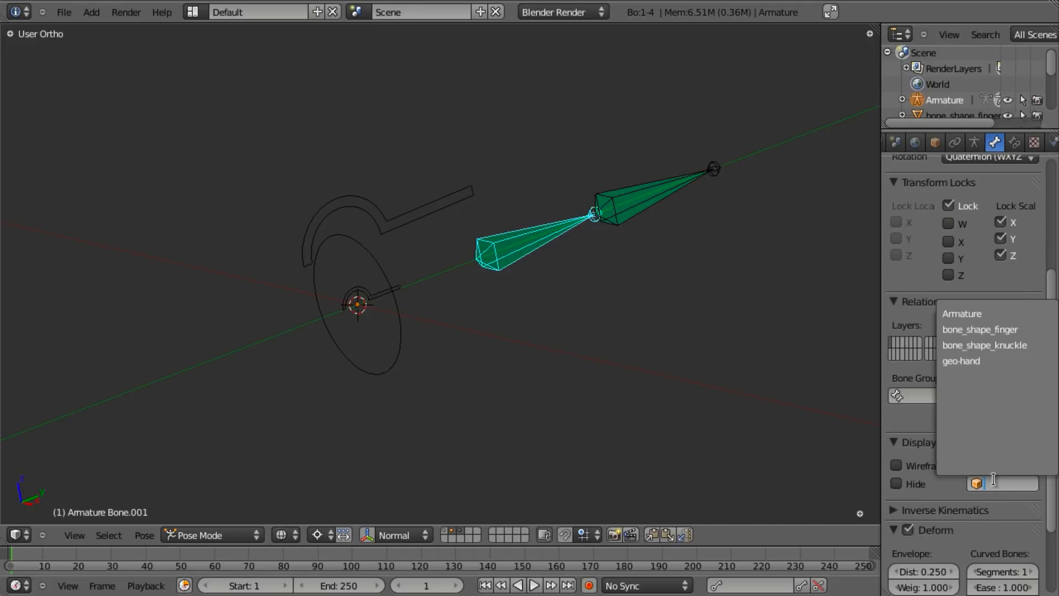
left_click(994, 329)
middle_click_drag(579, 309, 400, 310)
right_click(380, 335)
- Show armature layer 2 with shape layer 3 and select the bone_shape_finger circle
key("Tab")
key("Tab")
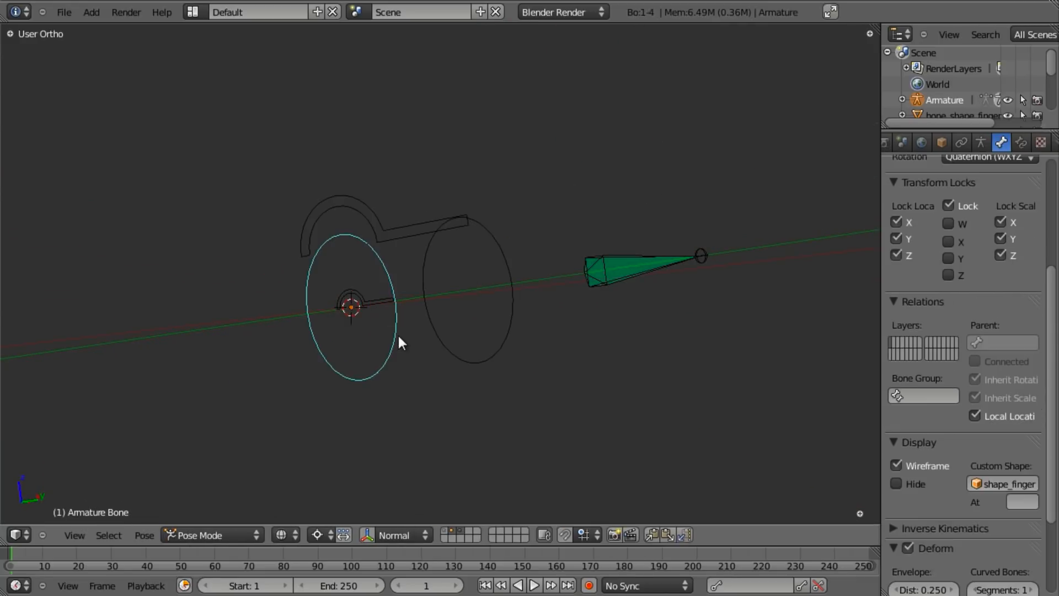
key("3")
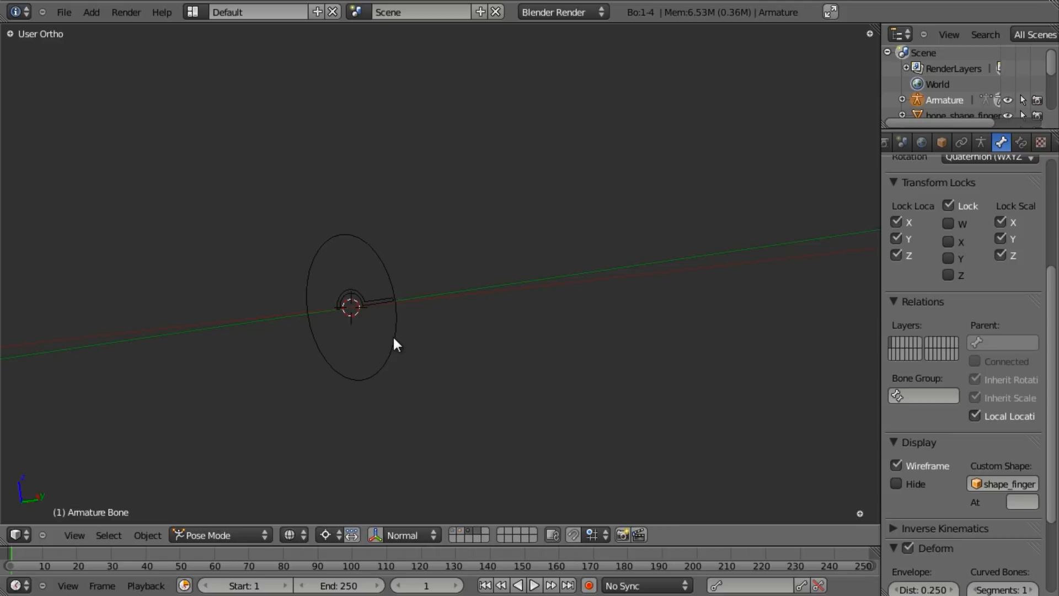
key("2")
key("shift+3")
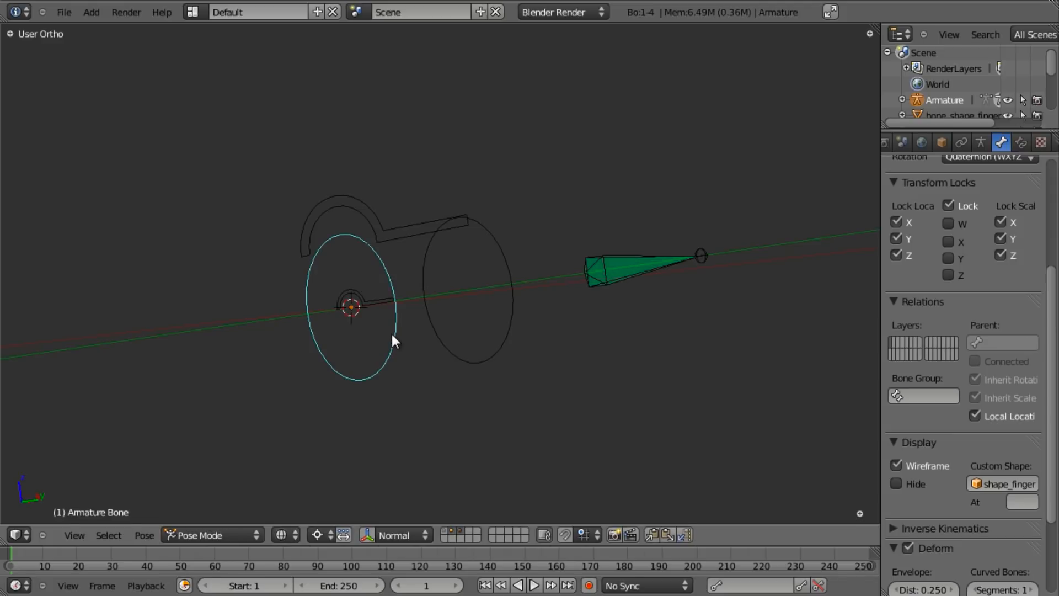
right_click(393, 342)
- Shrink the bone_shape_finger circle's vertices in Edit Mode
key("Tab")
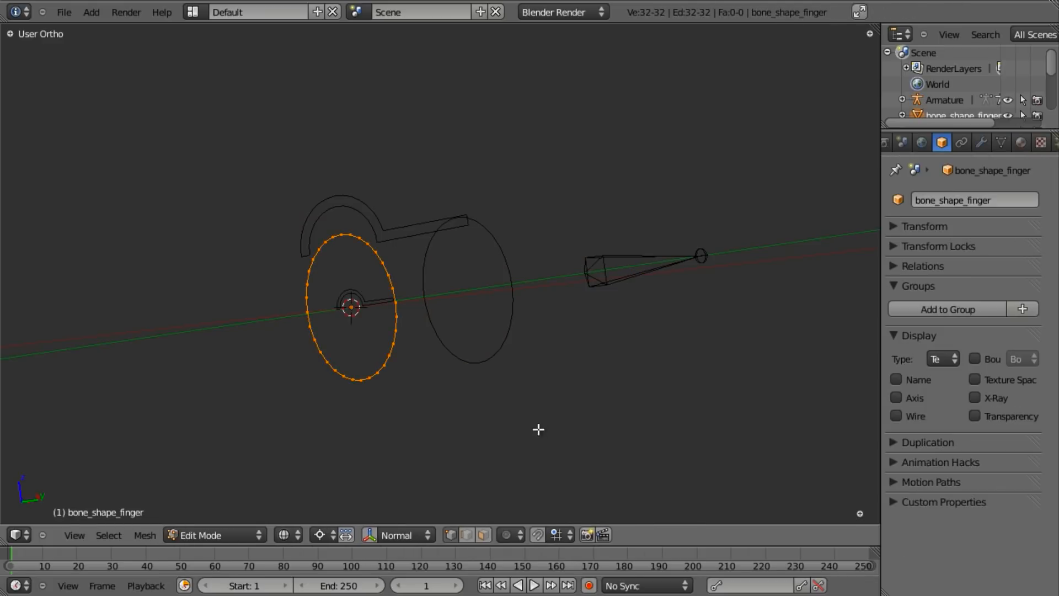
key("s")
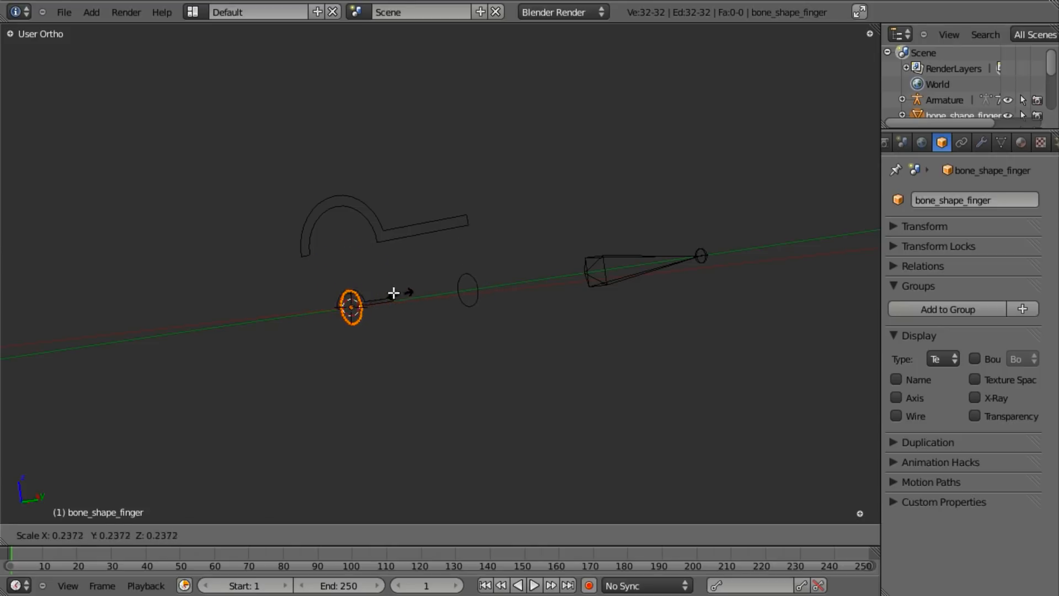
left_click(421, 324)
key("Tab")
middle_click_drag(439, 325, 494, 281)
- In Pose Mode, give Bone.002 the bone_shape_finger custom shape
right_click(532, 261)
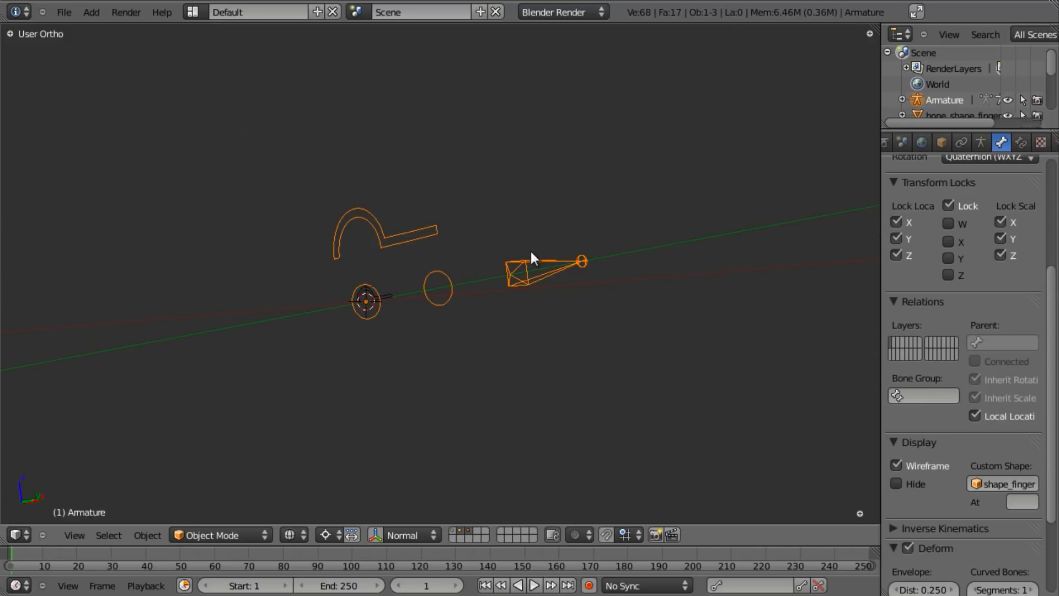
key("ctrl+Tab")
right_click(532, 263)
left_click(992, 484)
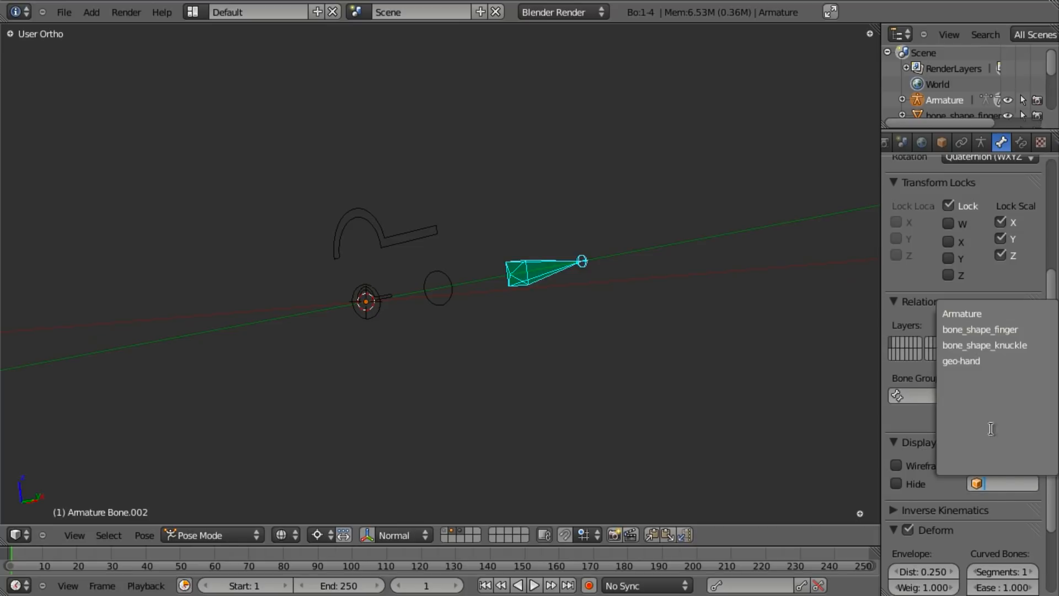
left_click(994, 331)
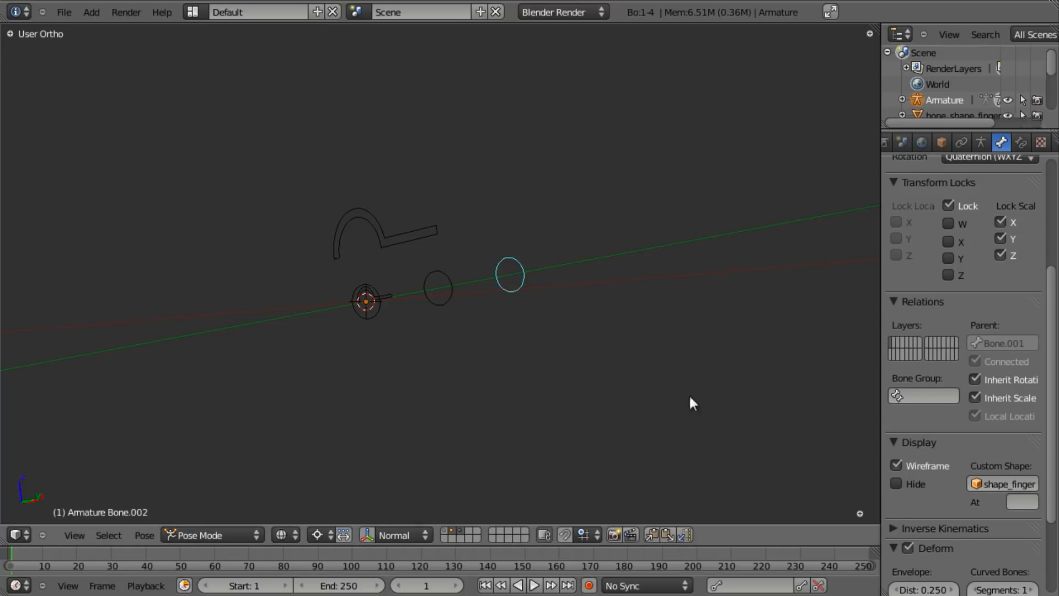
- Draw Bone.001's custom shape as wireframe, then select the base circle bone
right_click(438, 289)
left_click(895, 465)
middle_click_drag(634, 358, 363, 318)
right_click(347, 319)
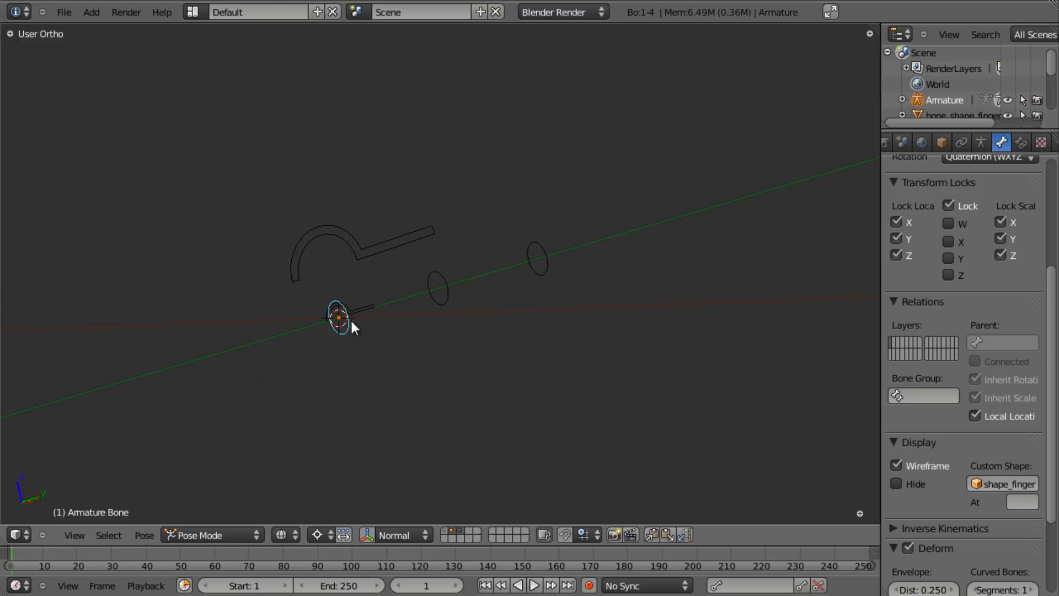
- Scale the bone_shape_finger circle's vertices up in Edit Mode
key("ctrl+Tab")
right_click(346, 331)
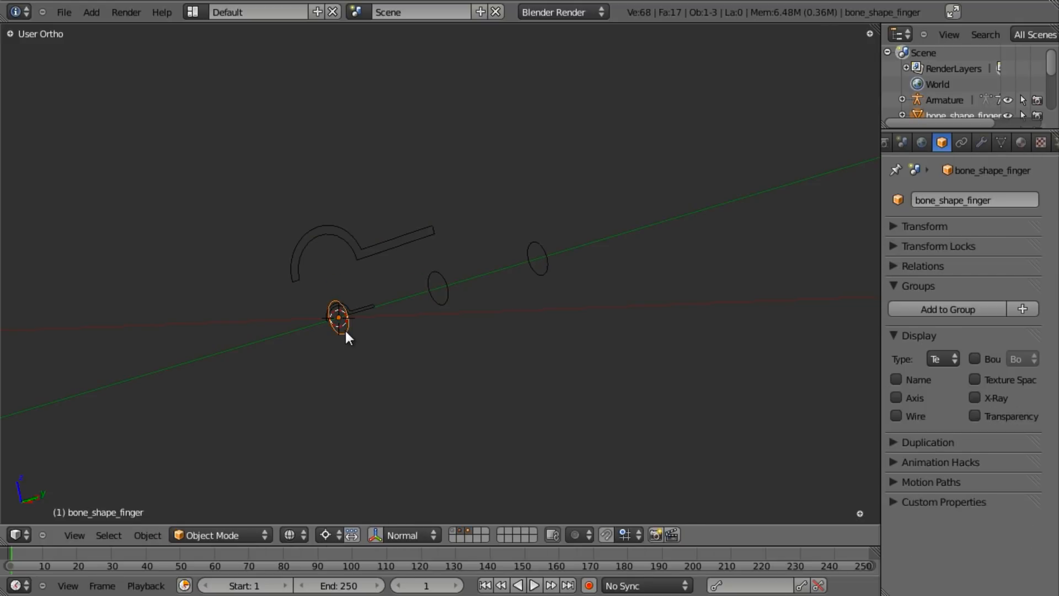
key("Tab")
key("s")
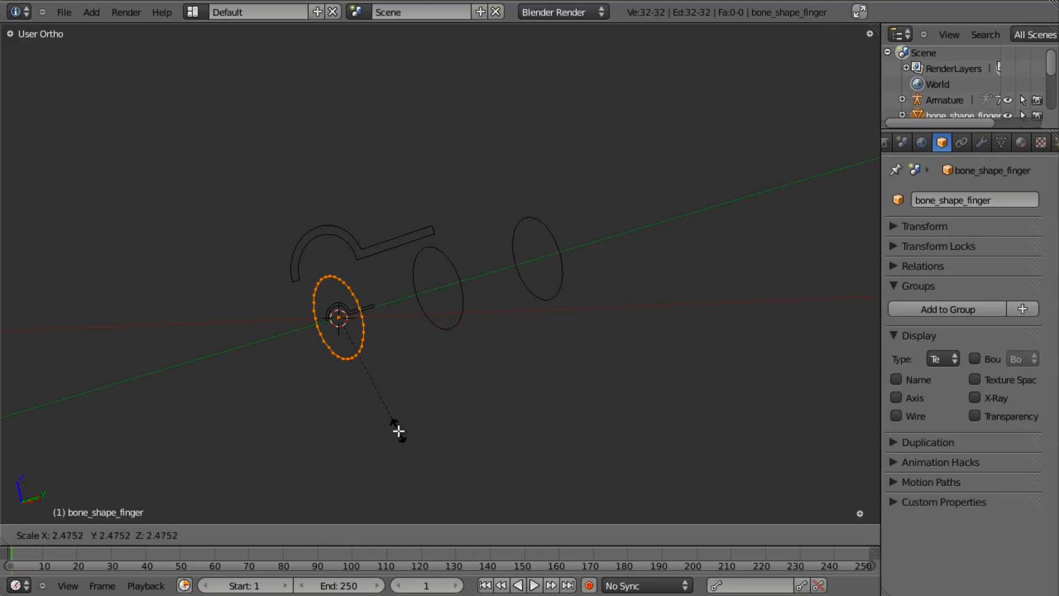
left_click(390, 445)
middle_click_drag(358, 303, 419, 342)
key("Tab")
- Show layer 1's hand mesh with the armature in solid shading, viewed from the top
scroll(362, 383, "up", 2)
middle_click_drag(462, 389, 373, 357)
scroll(362, 382, "up", 1)
key("1")
scroll(490, 307, "down", 6)
middle_click_drag(490, 308, 320, 308)
key("shift+1")
mouse_move(427, 312)
middle_mouse_down()
mouse_move(370, 315)
mouse_move(420, 406)
mouse_move(539, 324)
mouse_move(425, 345)
mouse_move(406, 288)
mouse_move(359, 315)
mouse_move(402, 338)
mouse_move(472, 303)
middle_mouse_up()
key("z")
scroll(423, 311, "up", 4)
key("KP_7")
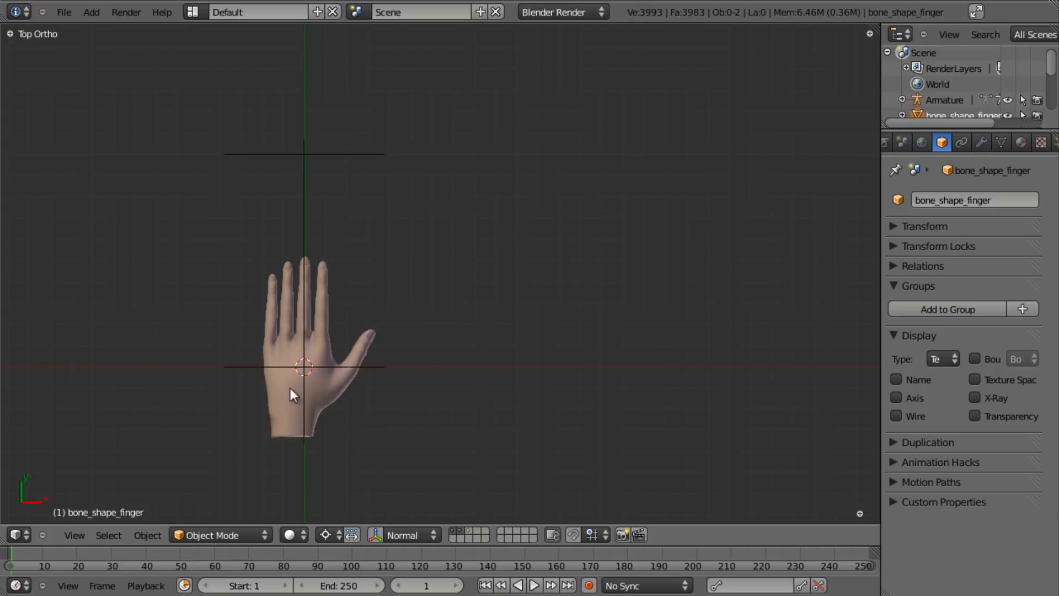
- Select the armature and view it in wireframe from the top
right_click(328, 143)
scroll(344, 176, "down", 5)
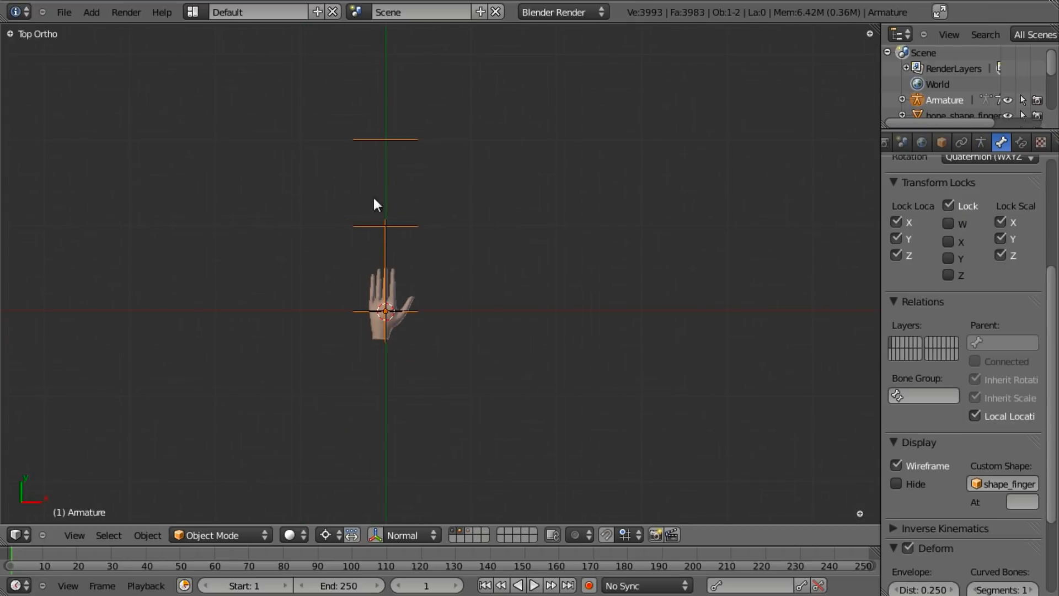
middle_click_drag(511, 212, 374, 261)
key("KP_7")
key("Tab")
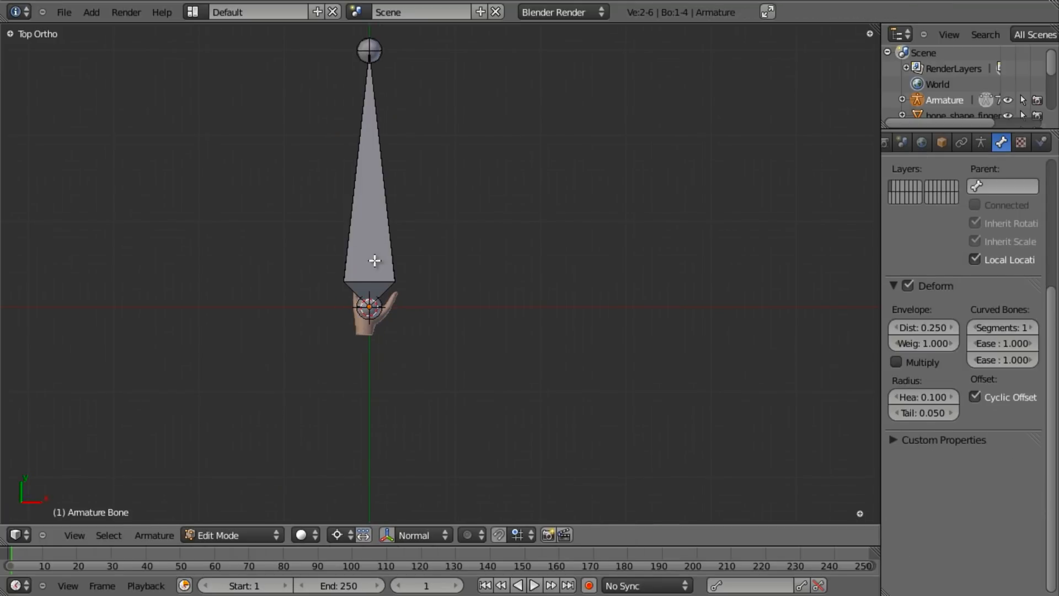
key("z")
scroll(528, 225, "up", 2)
key("a")
key("a")
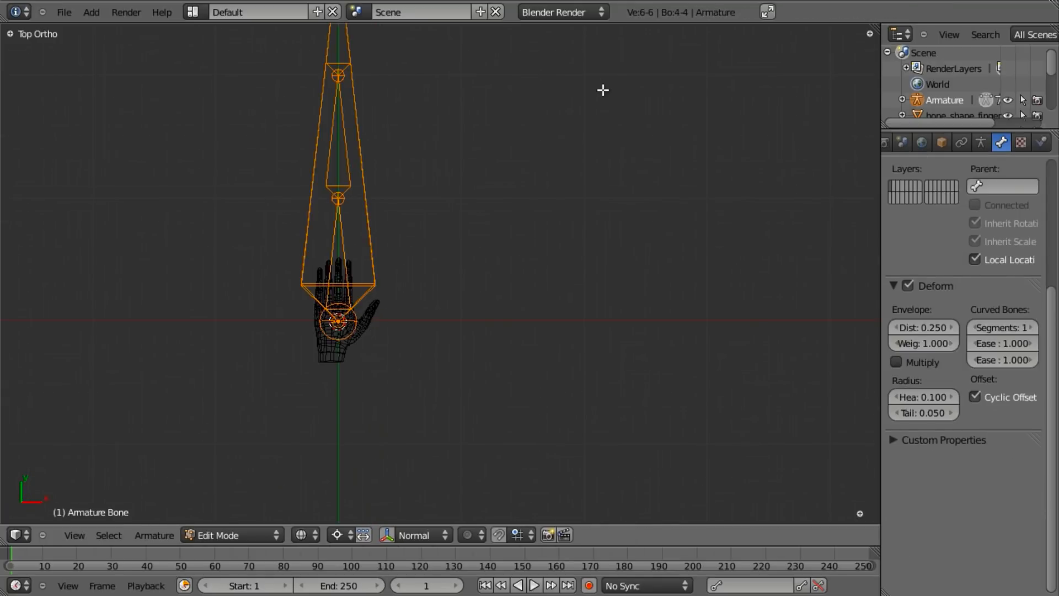
key("Tab")
- Scale the whole armature down in Object Mode to hand size
middle_click_drag(467, 269, 580, 310, "shift")
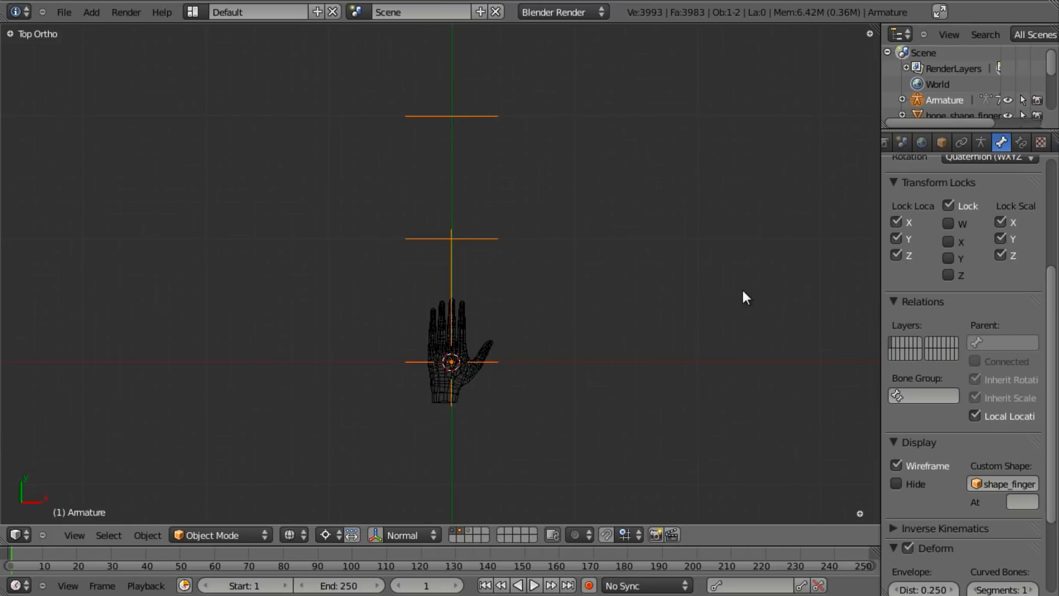
key("s")
left_click(521, 336)
scroll(478, 376, "up", 7)
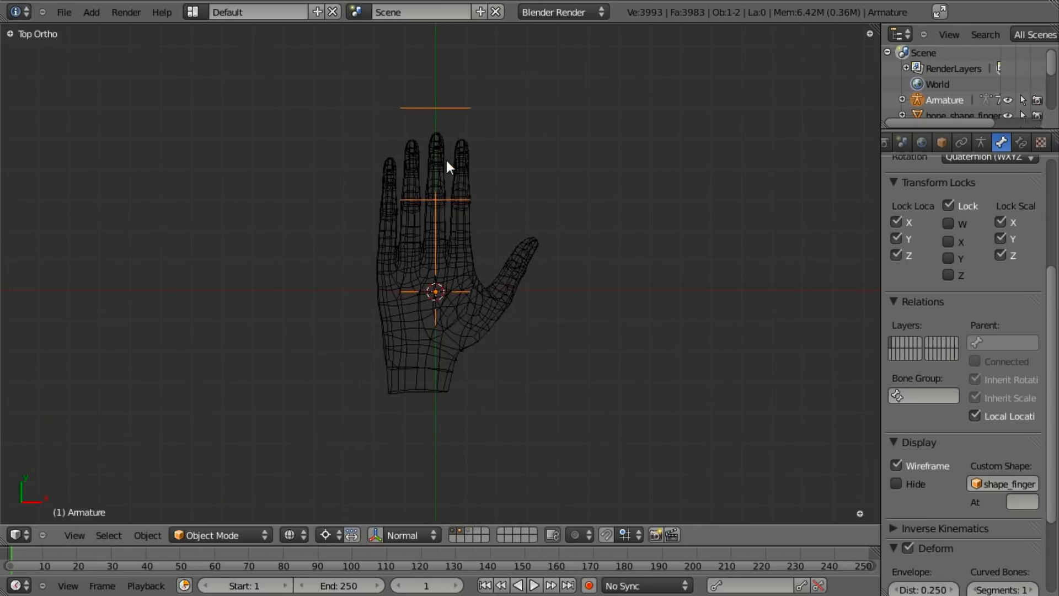
key("s")
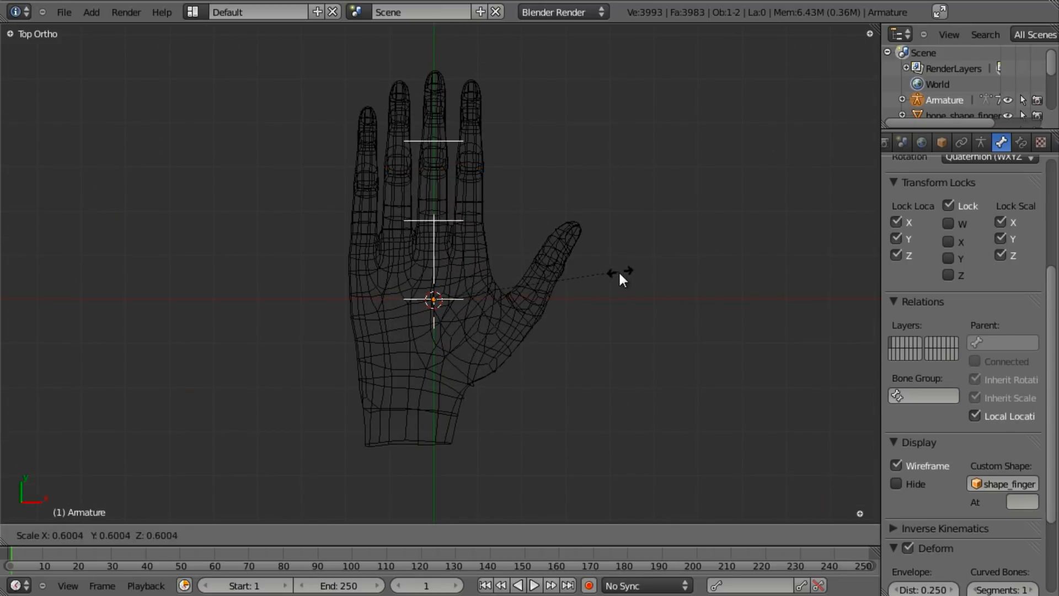
left_click(619, 272)
- Move the finger bones onto the index finger and make them thinner
key("Tab")
key("a")
key("a")
key("g")
left_click(508, 383)
key("s")
left_click(532, 413)
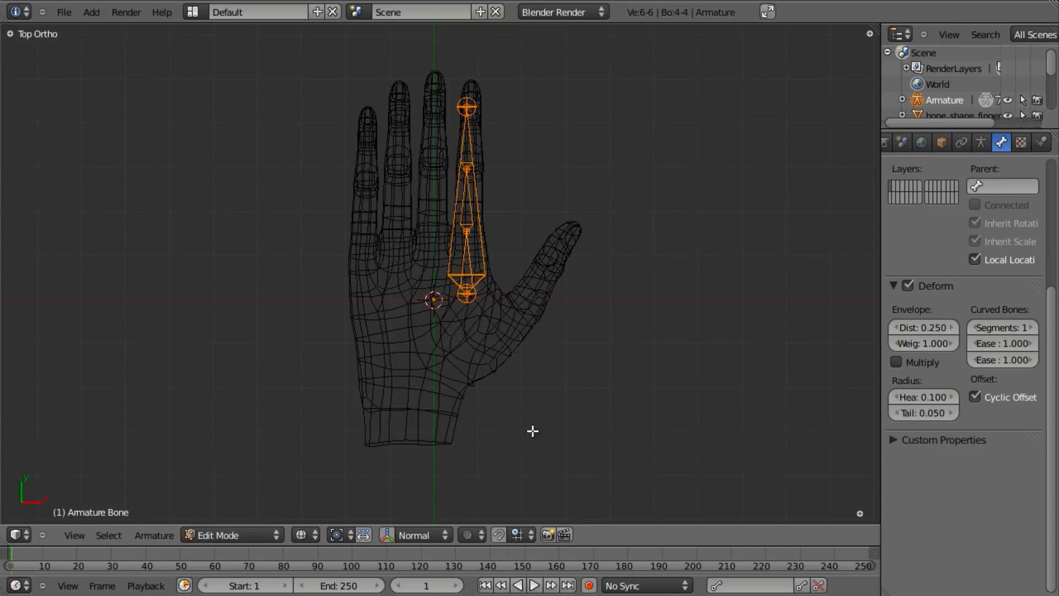
key("g")
left_click(536, 416)
- Rotate, rescale and reposition the bones to follow the index finger
key("r")
left_click(527, 421)
key("s")
left_click(524, 398)
key("g")
left_click(522, 381)
key("r")
left_click(528, 380)
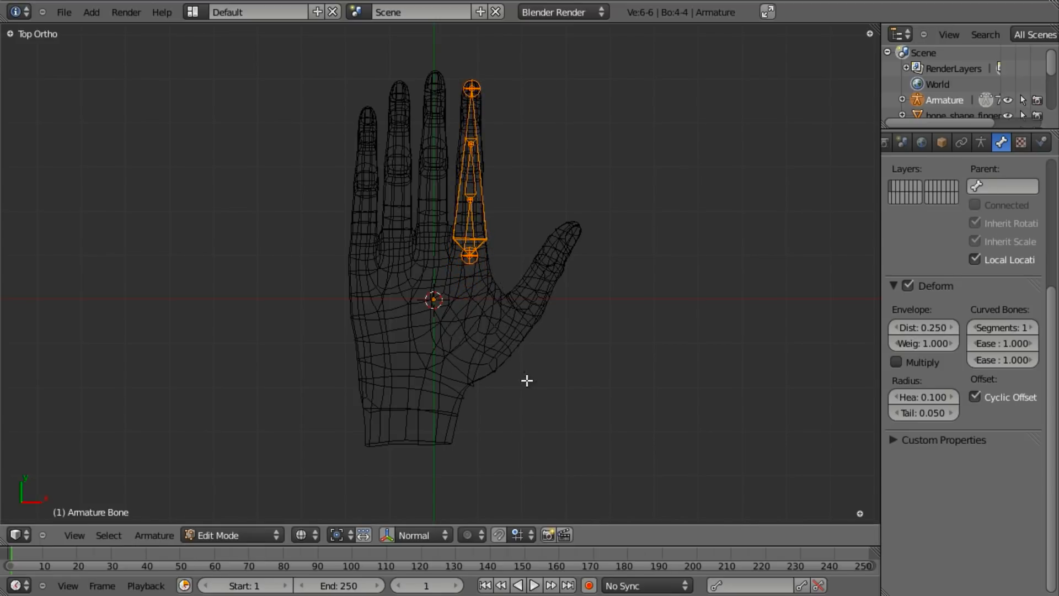
scroll(528, 380, "up", 4)
middle_click_drag(551, 190, 502, 367, "shift")
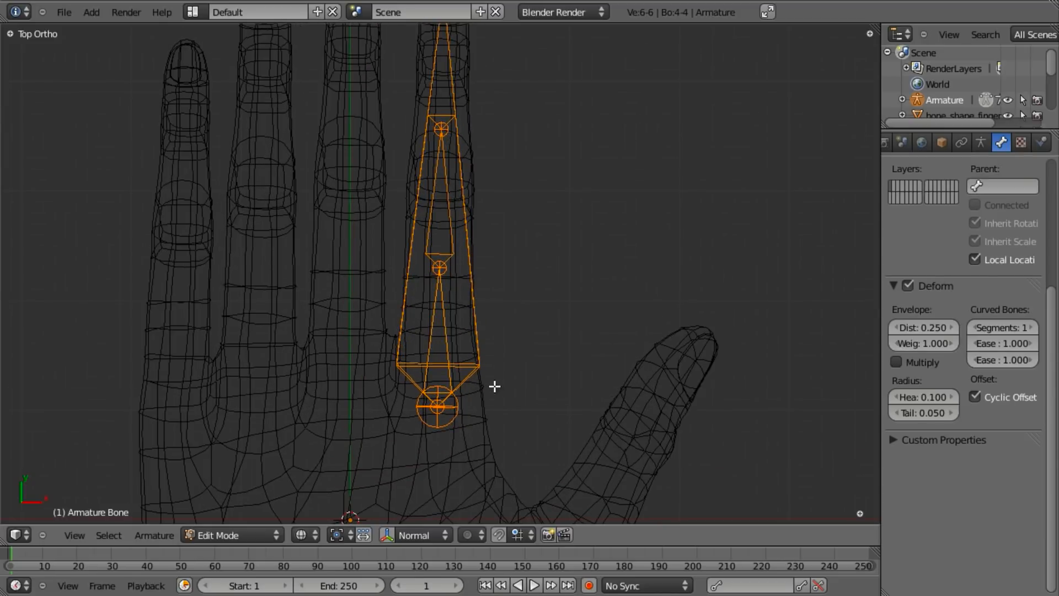
- Move two finger joints up along the Y axis
right_click(440, 268)
key("g")
key("y")
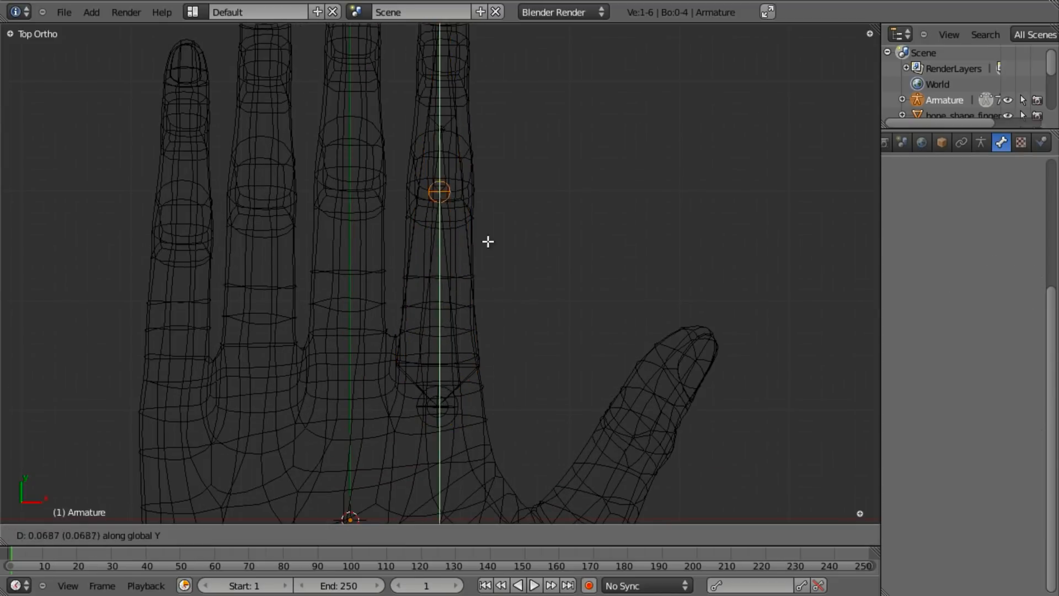
left_click(488, 237)
middle_click_drag(455, 172, 437, 298, "shift")
key("a")
key("a")
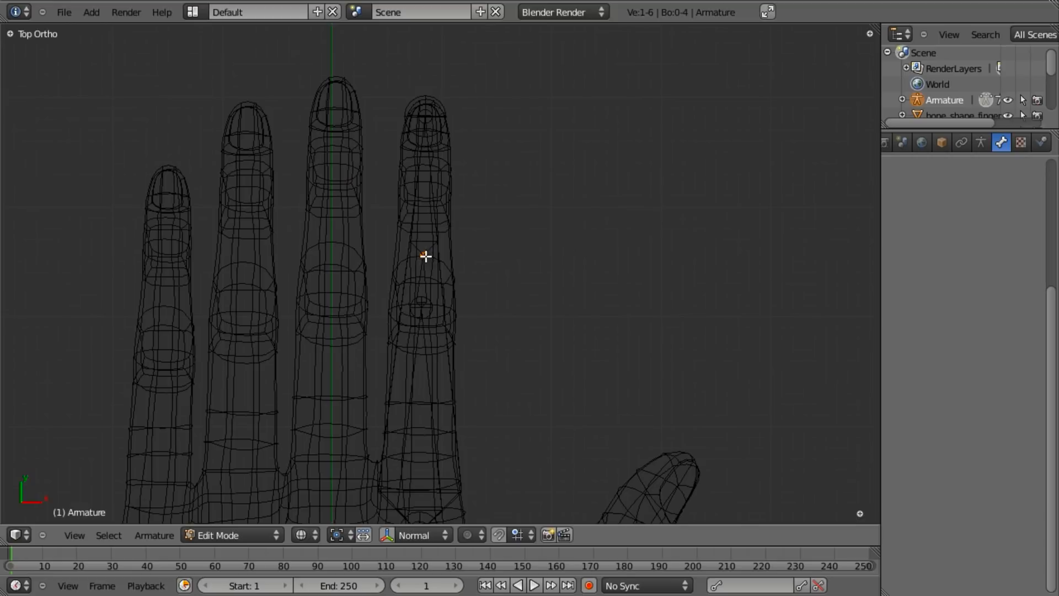
right_click(425, 256)
key("g")
key("y")
left_click(469, 239)
- Move another joint up along Y toward the fingertip
key("g")
right_click(470, 240)
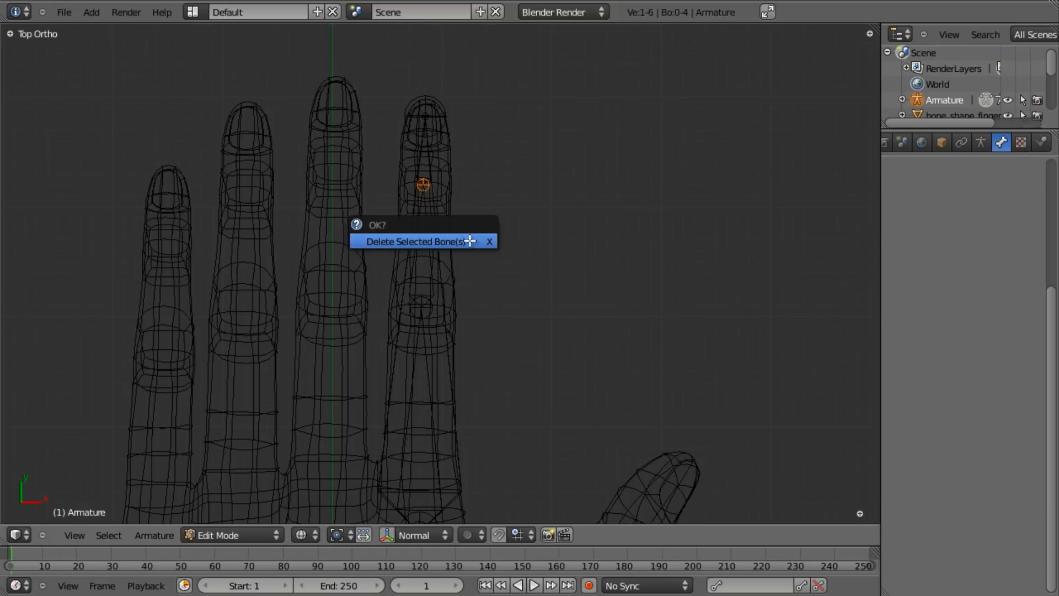
key("g")
key("y")
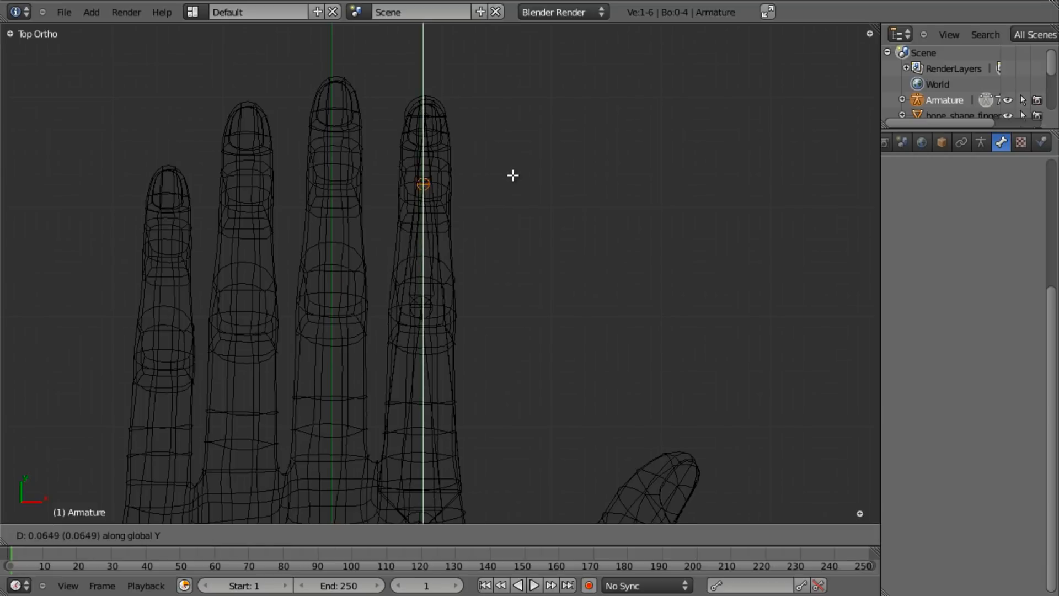
left_click(513, 183)
key("a")
right_click(433, 116)
key("g")
key("y")
right_click(475, 149)
- Pull the small fingertip joint up along Y, then return to solid shading
key("g")
right_click(497, 183)
right_click(422, 115)
key("g")
key("y")
left_click(478, 145)
scroll(480, 182, "down", 2)
key("z")
middle_click_drag(508, 489, 494, 329, "shift")
middle_click_drag(477, 327, 323, 279)
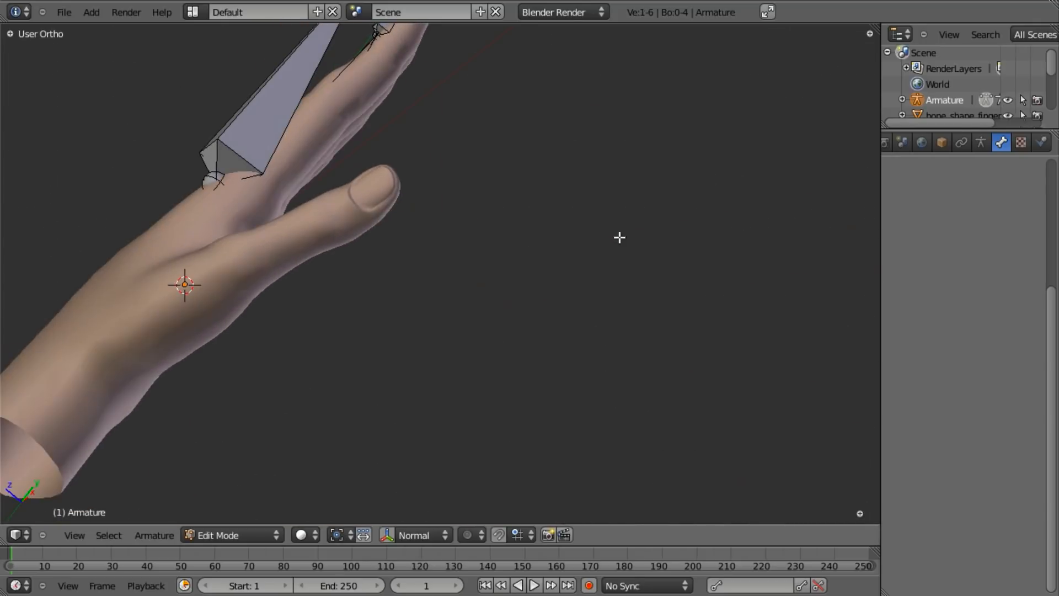
- Turn on X-Ray in the armature data settings so the bones show through the hand mesh
key("KP_3")
key("z")
middle_click_drag(411, 248, 465, 28)
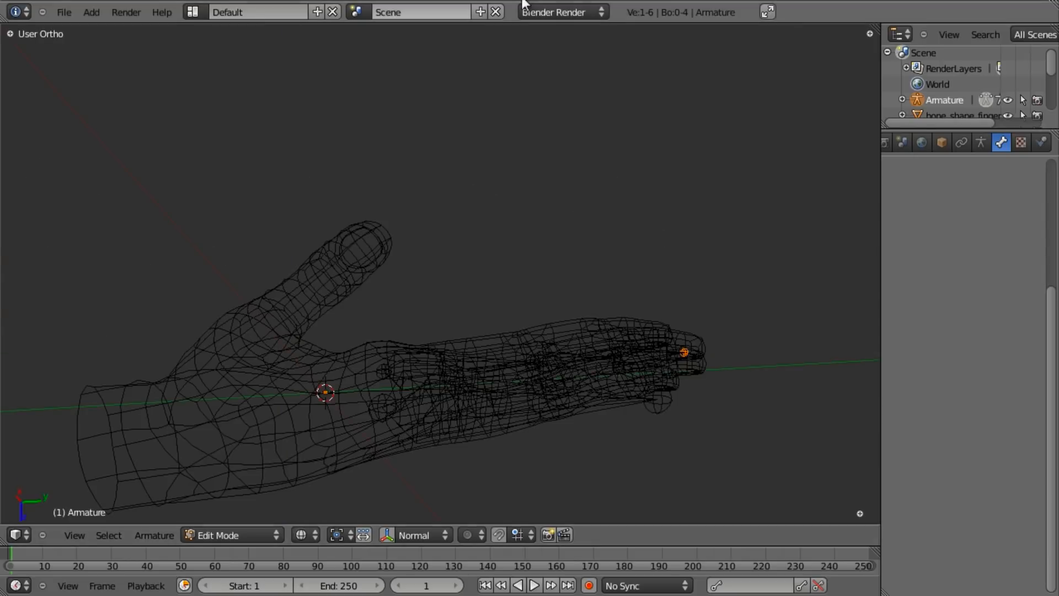
key("KP_3")
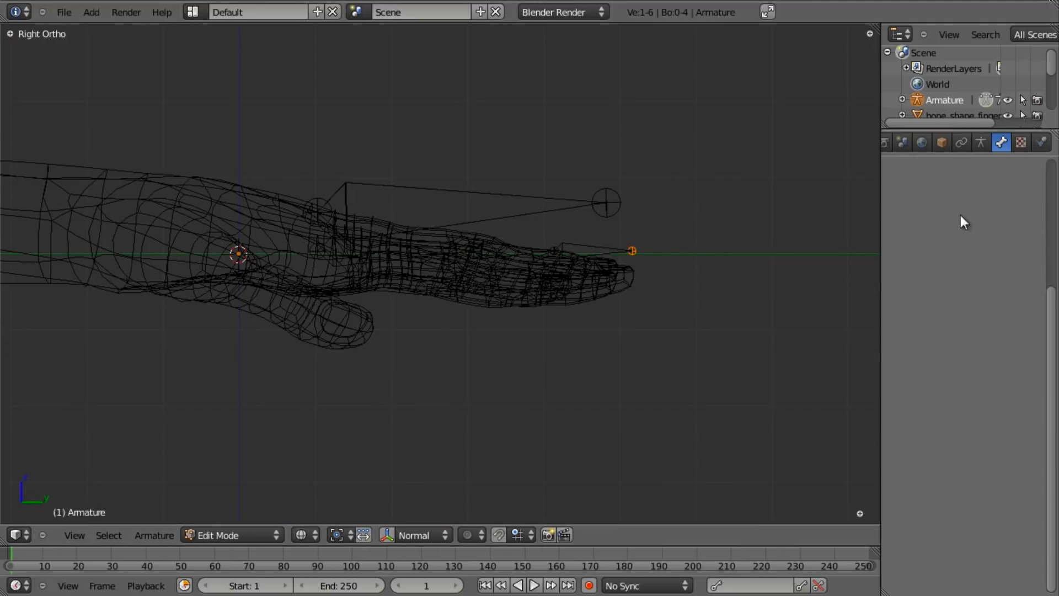
left_click(981, 141)
scroll(988, 307, "down", 3)
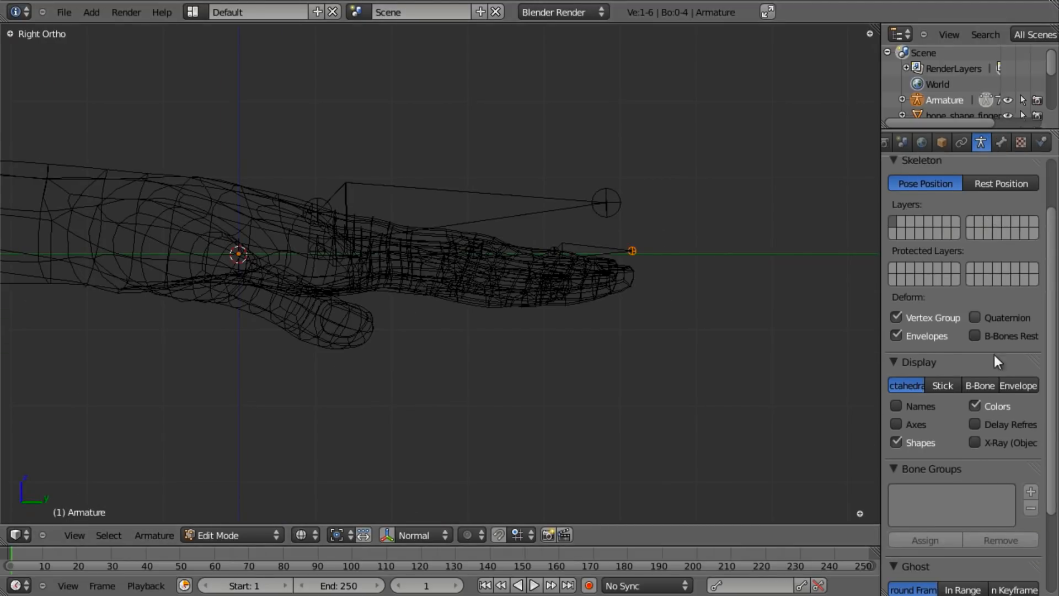
left_click(975, 442)
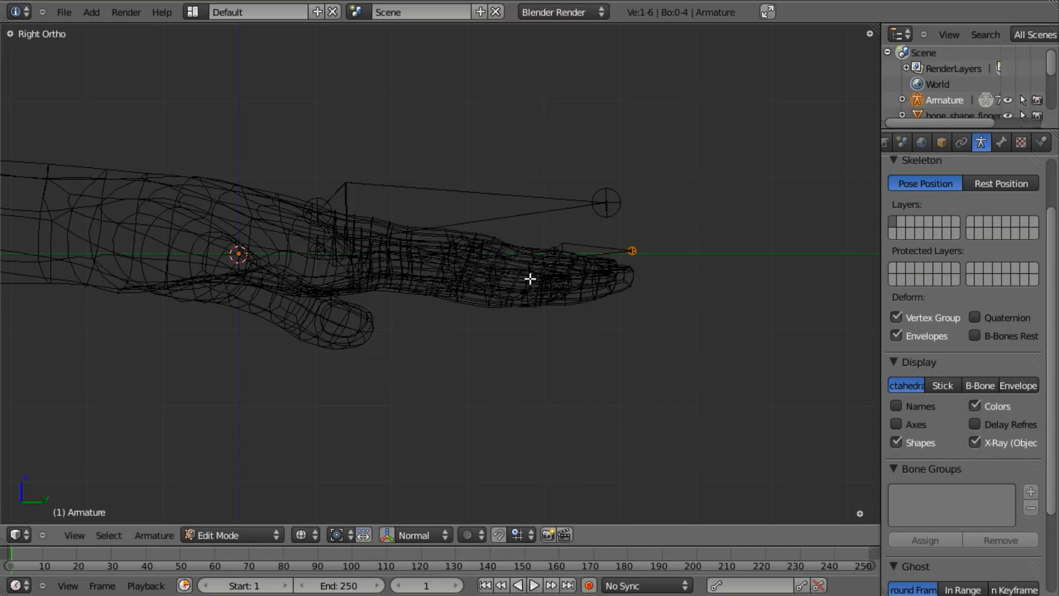
scroll(533, 281, "up", 3)
key("z")
- Lower the finger joint and Bone.002 along Z so they sit inside the finger
middle_click_drag(486, 285, 534, 310, "shift")
key("a")
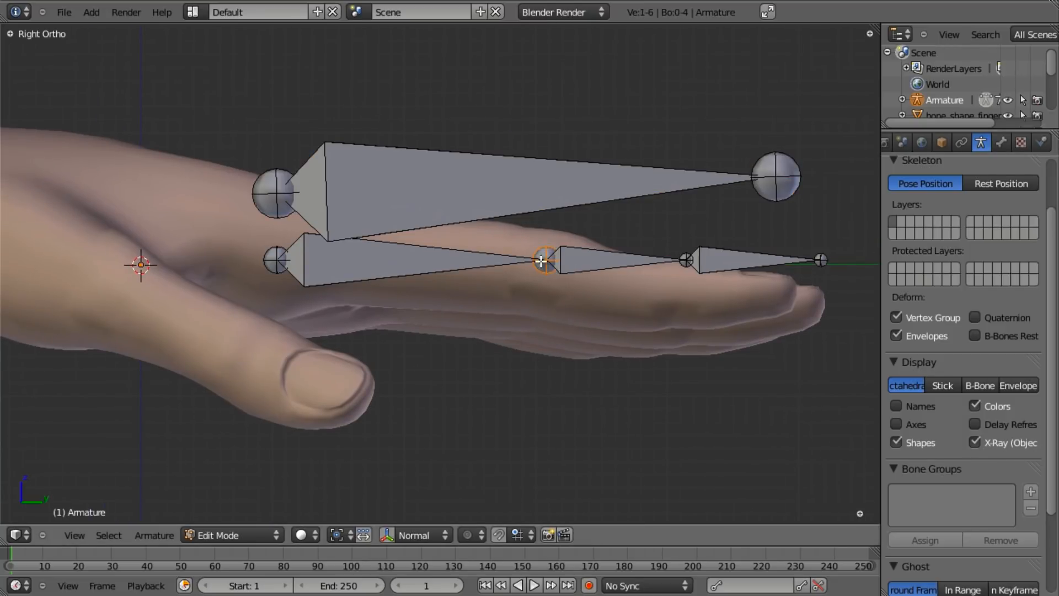
key("g")
key("z")
left_click(630, 342)
right_click(710, 266)
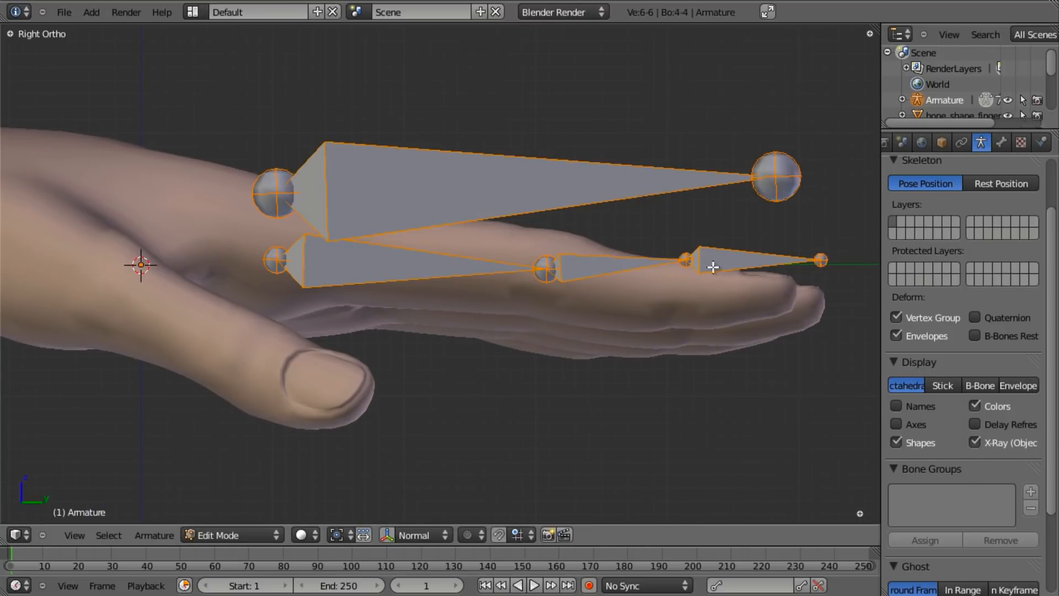
key("g")
key("z")
left_click(577, 288)
middle_click_drag(577, 288, 656, 361)
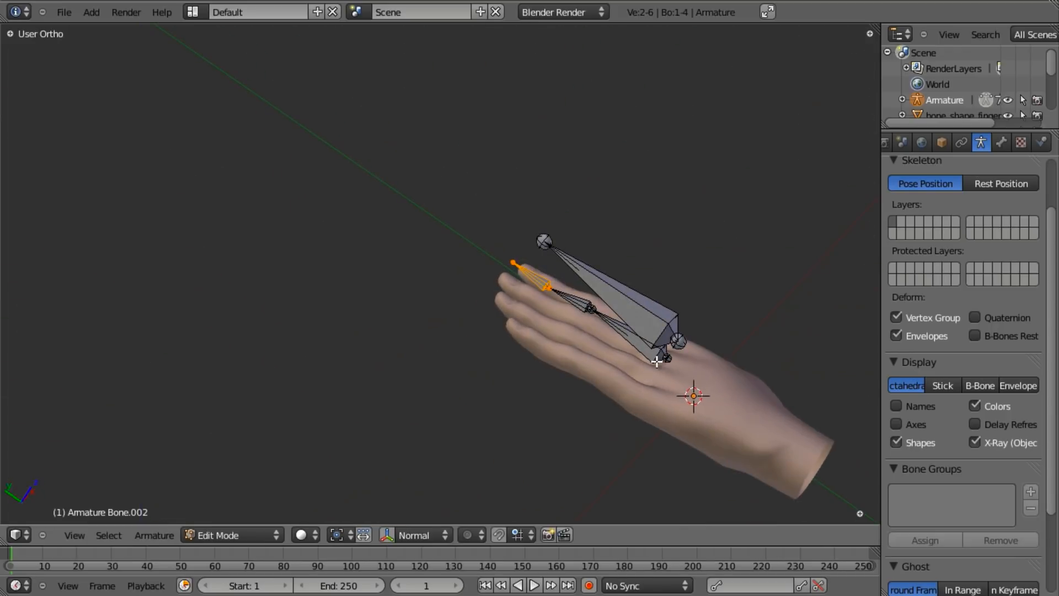
- Duplicate the index finger's bone chain and shift the copy along X onto the middle finger
key("KP_7")
key("z")
key("b")
left_click_drag(543, 282, 706, 506)
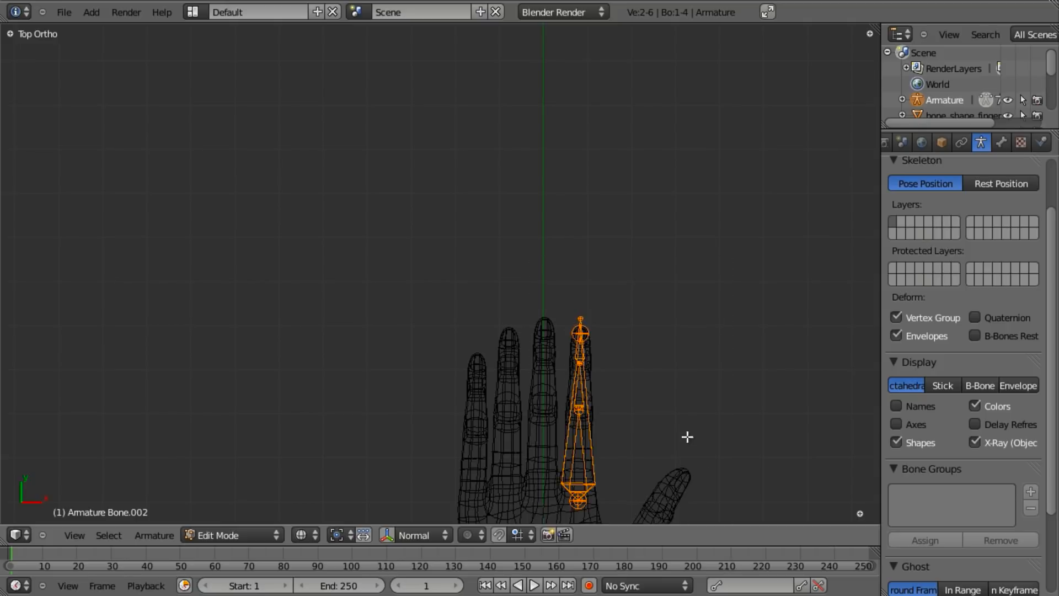
middle_click_drag(661, 422, 664, 245, "shift")
scroll(724, 321, "up", 3)
key("shift+d")
key("x")
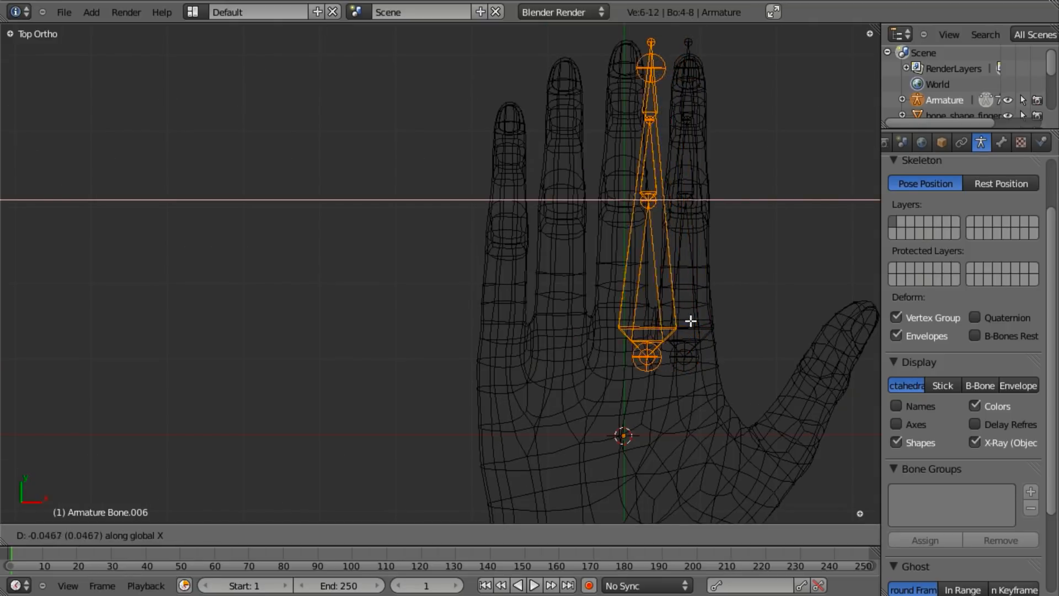
left_click(668, 320)
- Snap the 3D cursor to the copied chain's base joint to use as the pivot
key("z")
middle_click_drag(667, 320, 605, 438)
key("KP_7")
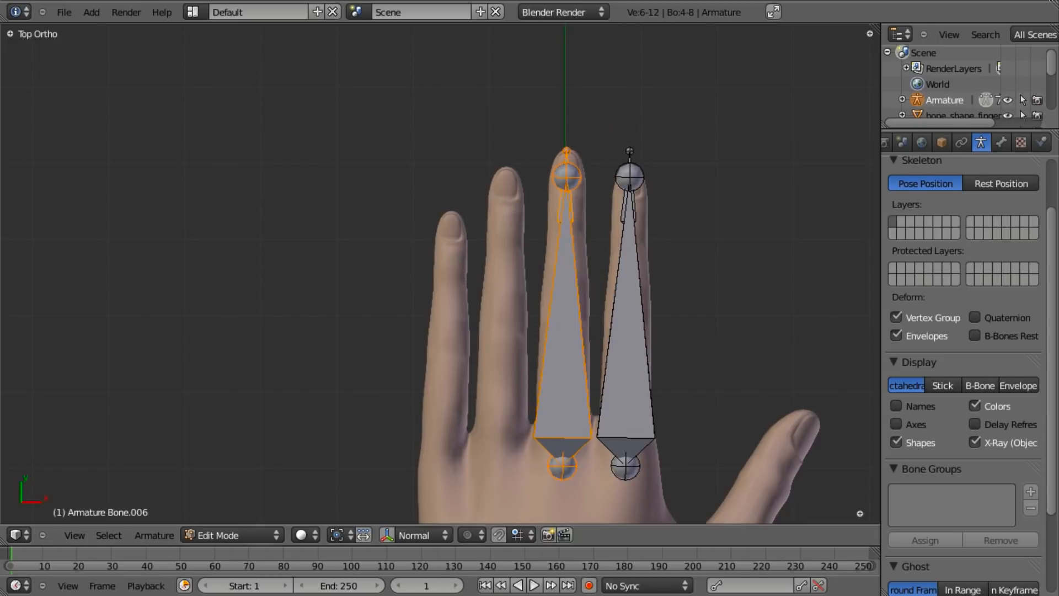
key("z")
scroll(690, 273, "down", 2)
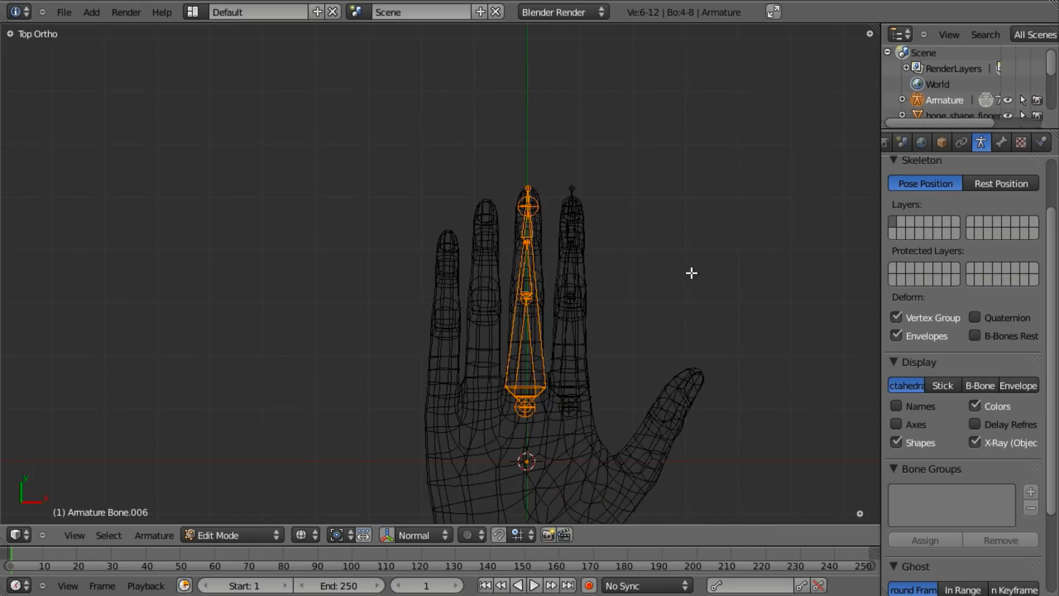
scroll(641, 342, "up", 2)
middle_click_drag(593, 370, 533, 300, "shift")
key("a")
key("z")
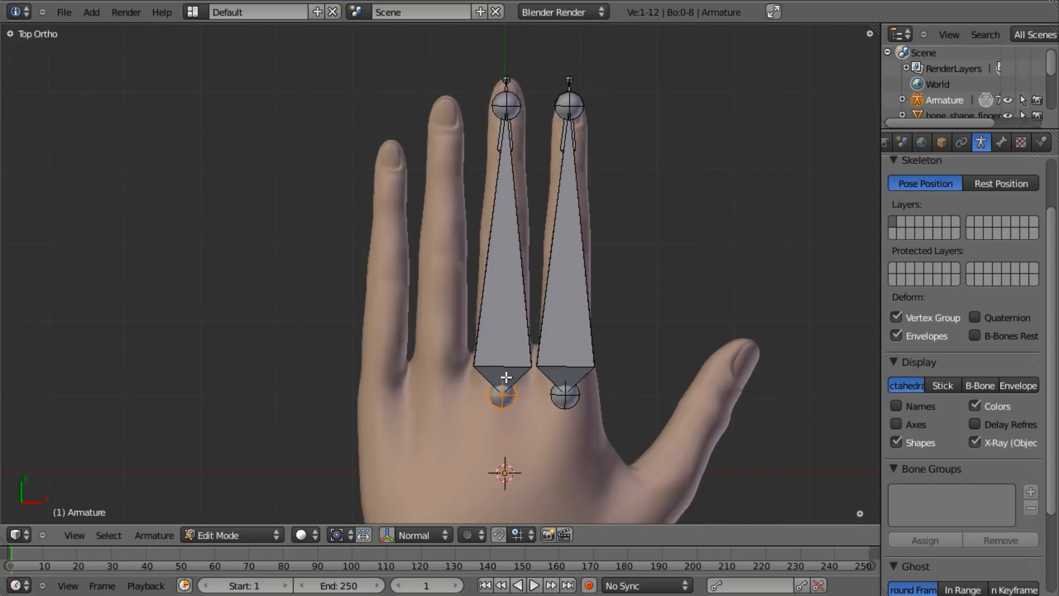
key("g")
right_click(546, 367)
key("shift+s")
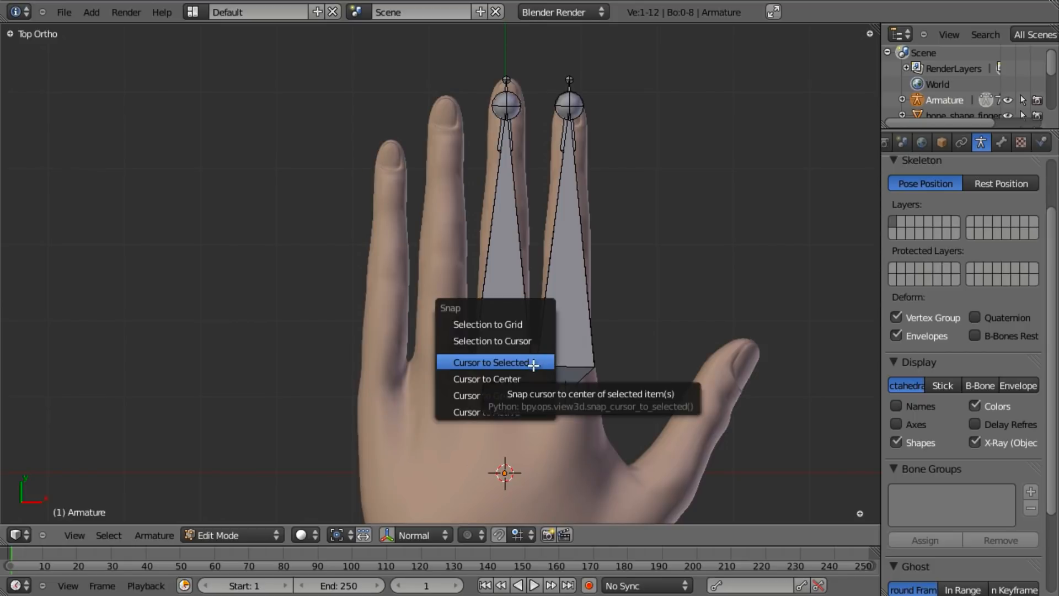
left_click(531, 362)
- Select only the middle finger's bone chain and scale it along Y to lengthen it slightly
key("z")
key("b")
left_click_drag(461, 48, 593, 466)
key("b")
middle_click_drag(586, 139, 603, 508)
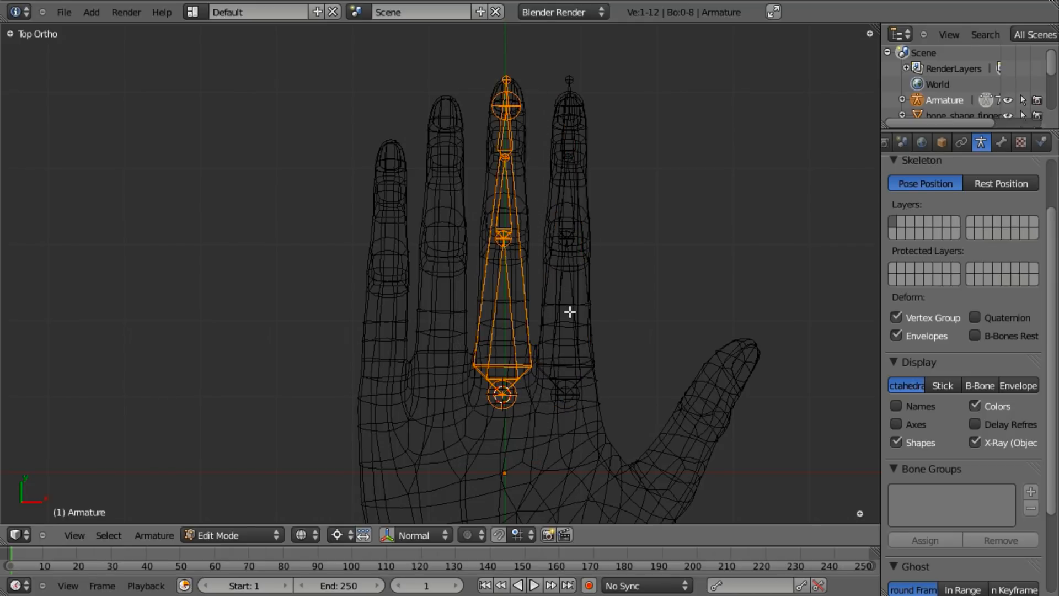
key("s")
key("y")
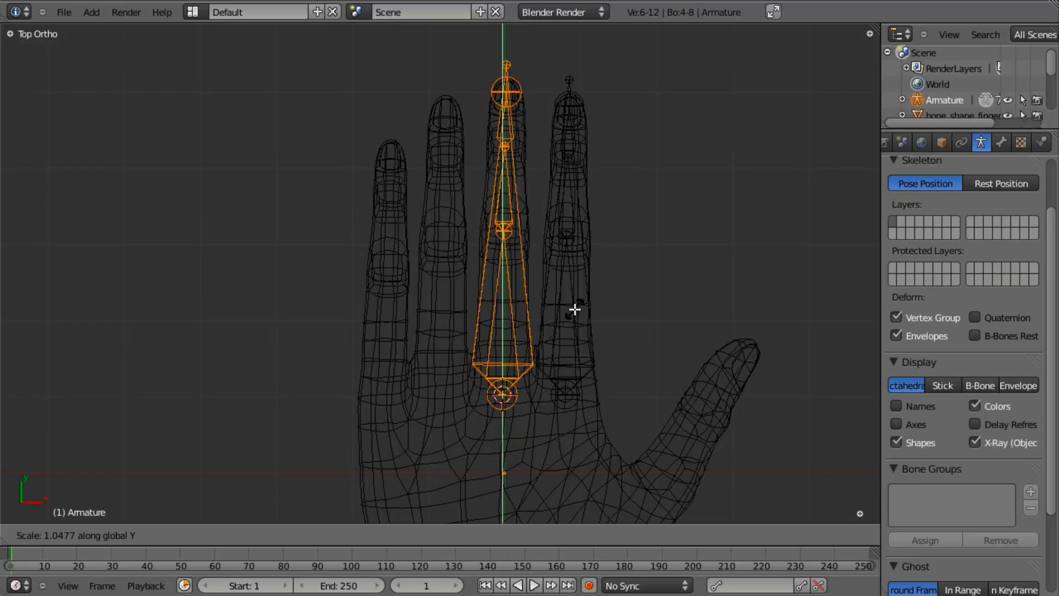
left_click(574, 307)
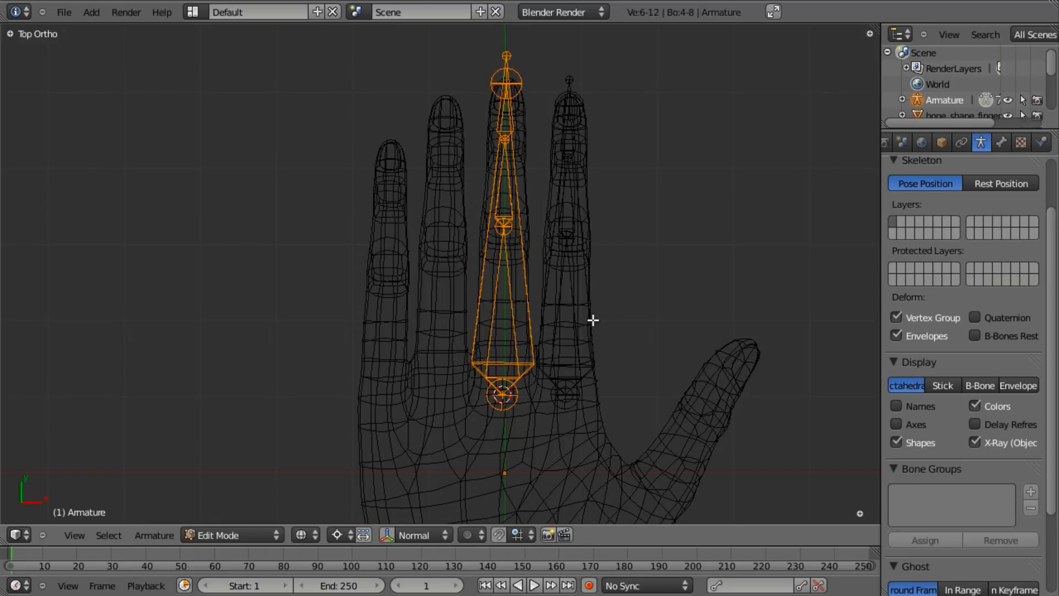
key("shift+d")
- Place the copied chain on the ring finger, shorten it along Y and tilt it to follow the finger
key("x")
left_click(557, 335)
key("s")
key("y")
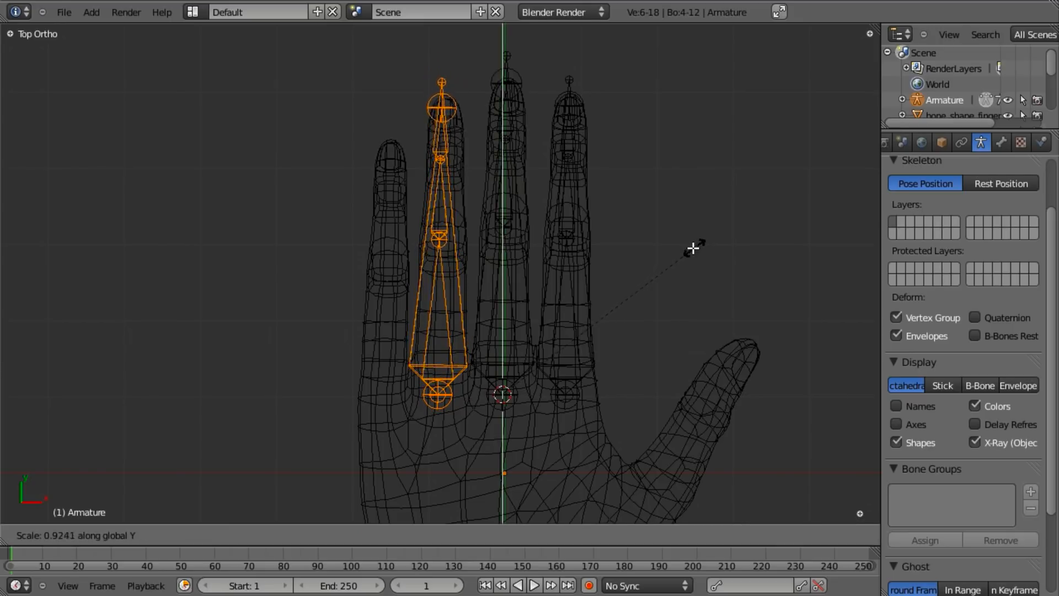
left_click(699, 251)
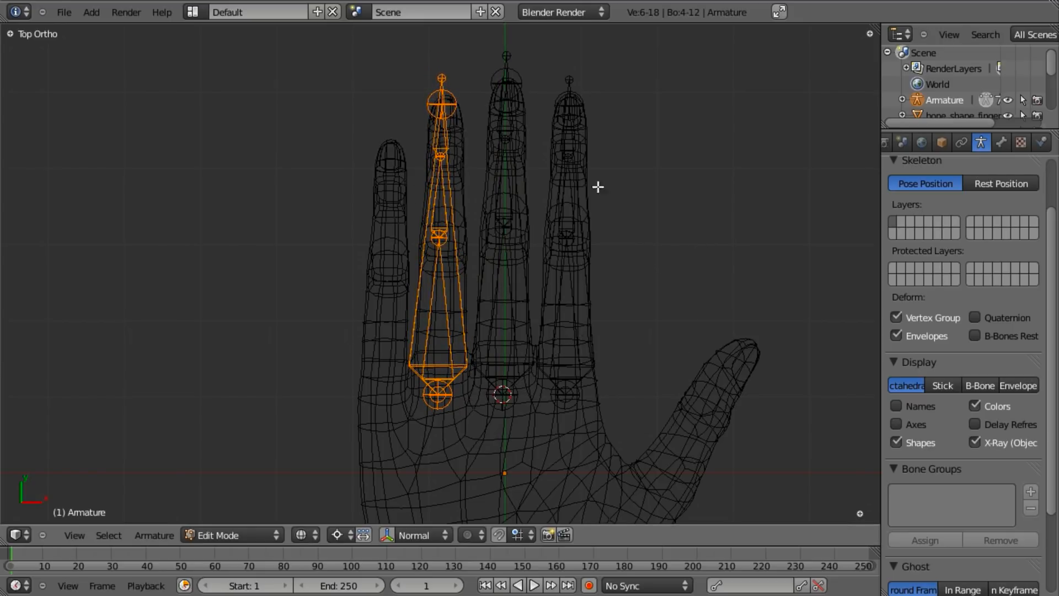
key("r")
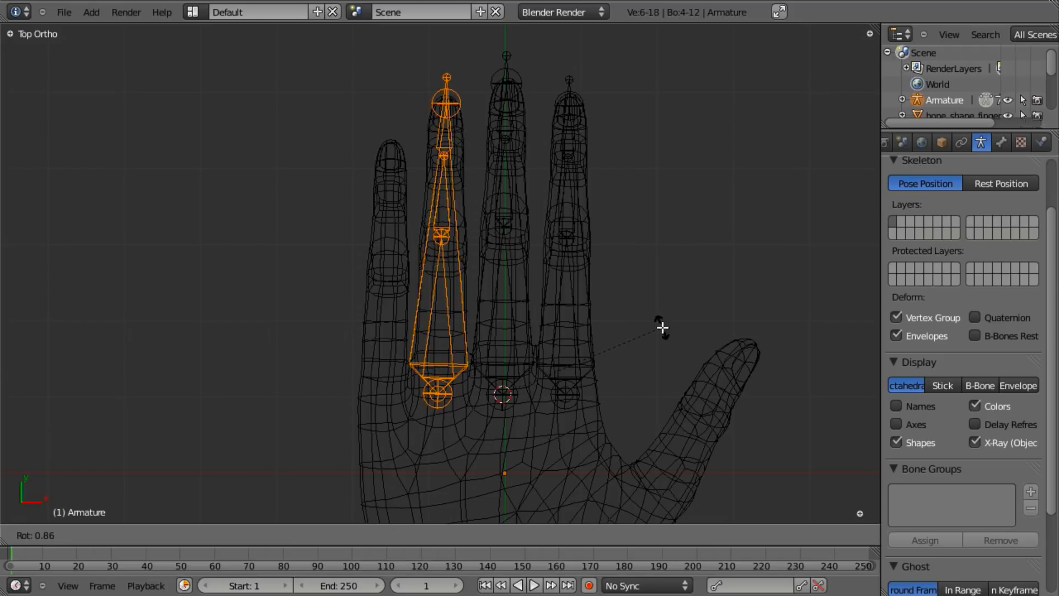
left_click(662, 328)
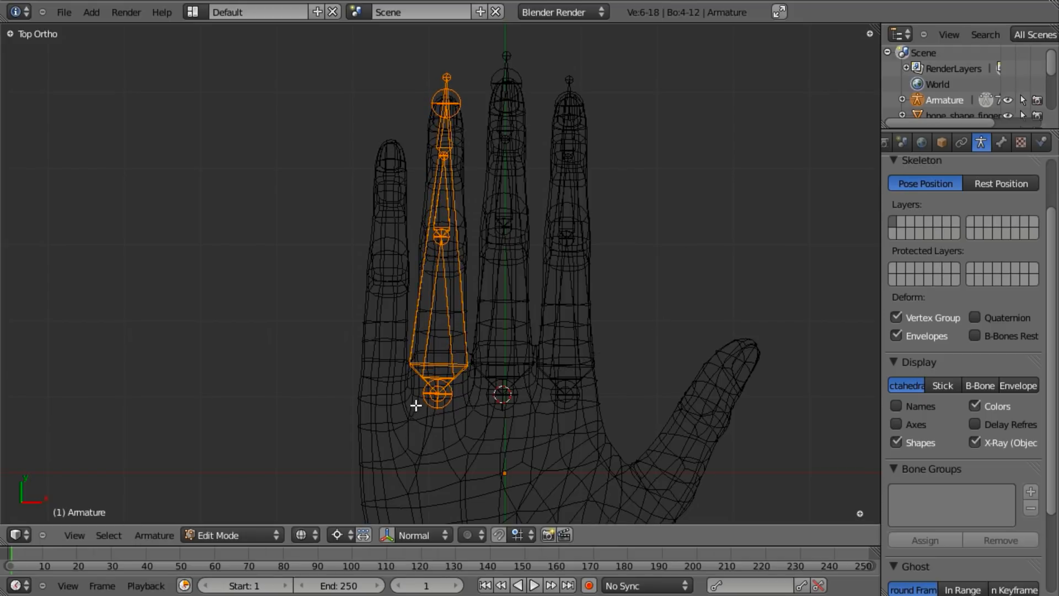
- Move another copy onto the little finger and shorten it along Y
key("g")
left_click(547, 406)
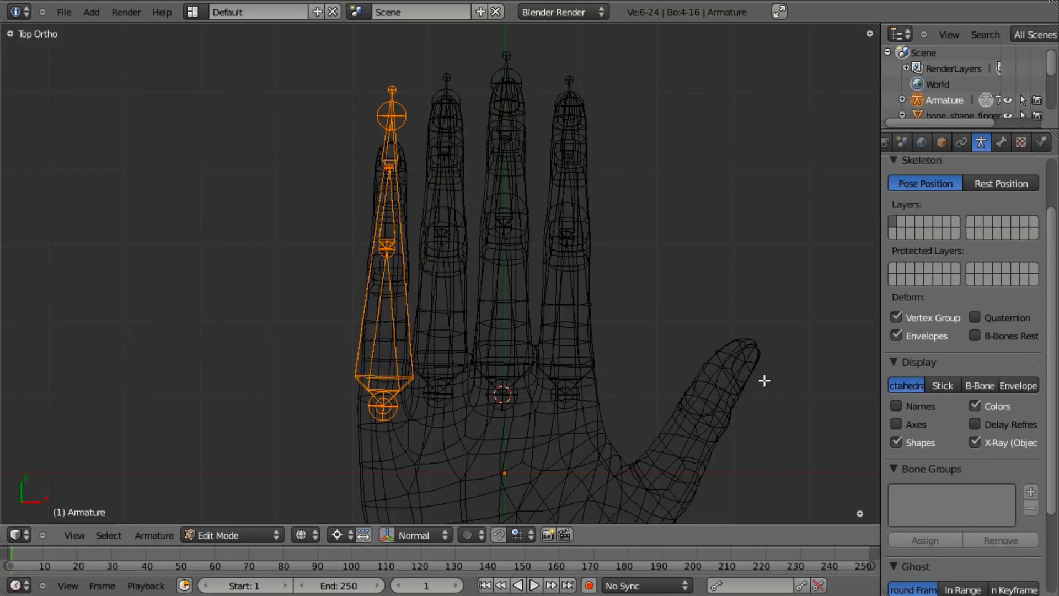
key("s")
key("y")
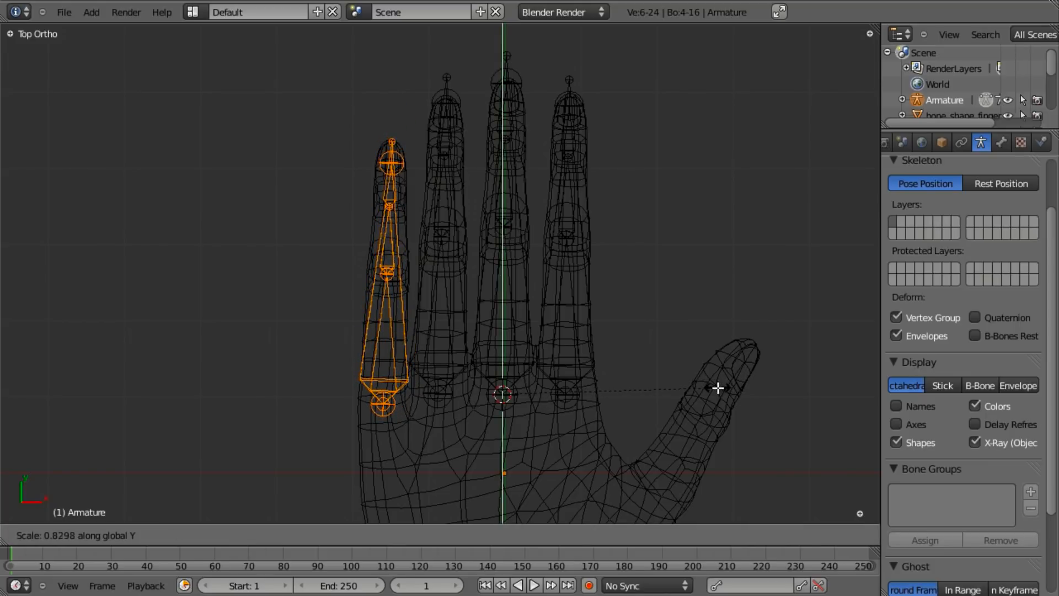
left_click(722, 389)
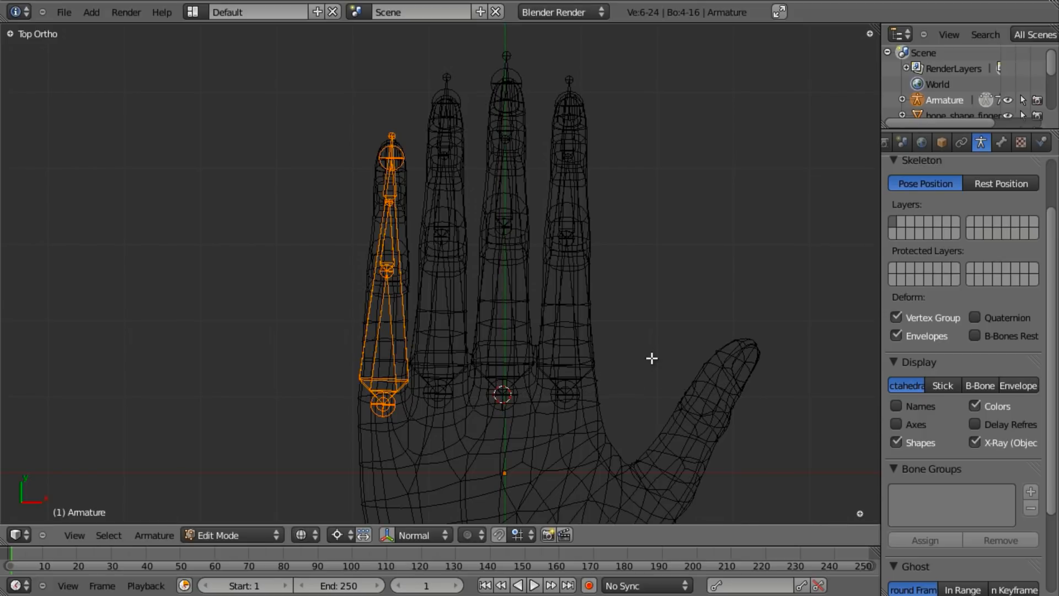
- In side view, lower the little finger bones along Z into the finger
key("ctrl+KP_3")
key("z")
scroll(508, 340, "up", 3)
key("g")
key("z")
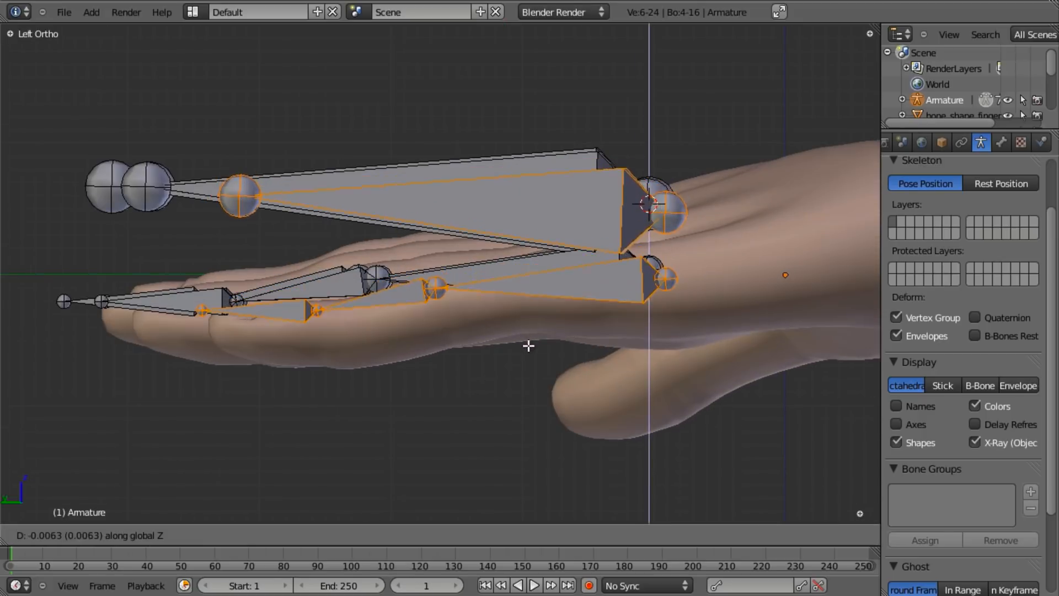
left_click(532, 359)
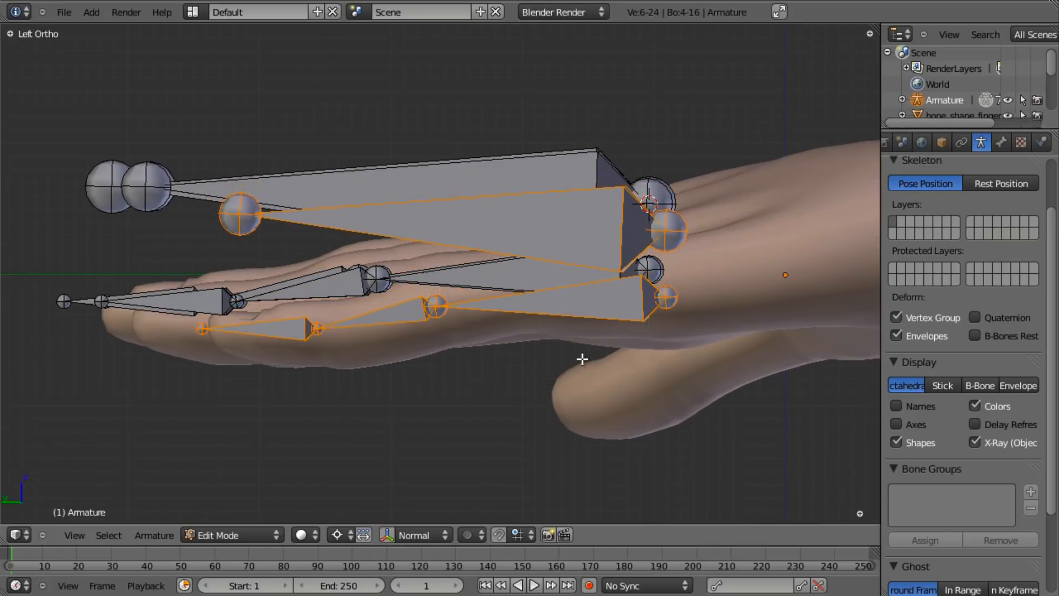
- Select another finger's full bone chain, undoing one wrong bone pick
scroll(450, 304, "down", 2)
middle_click_drag(450, 304, 456, 276)
right_click(457, 275)
right_click(273, 309, "shift")
middle_click_drag(325, 271, 348, 300)
key("z")
key("b")
left_click_drag(342, 140, 222, 251)
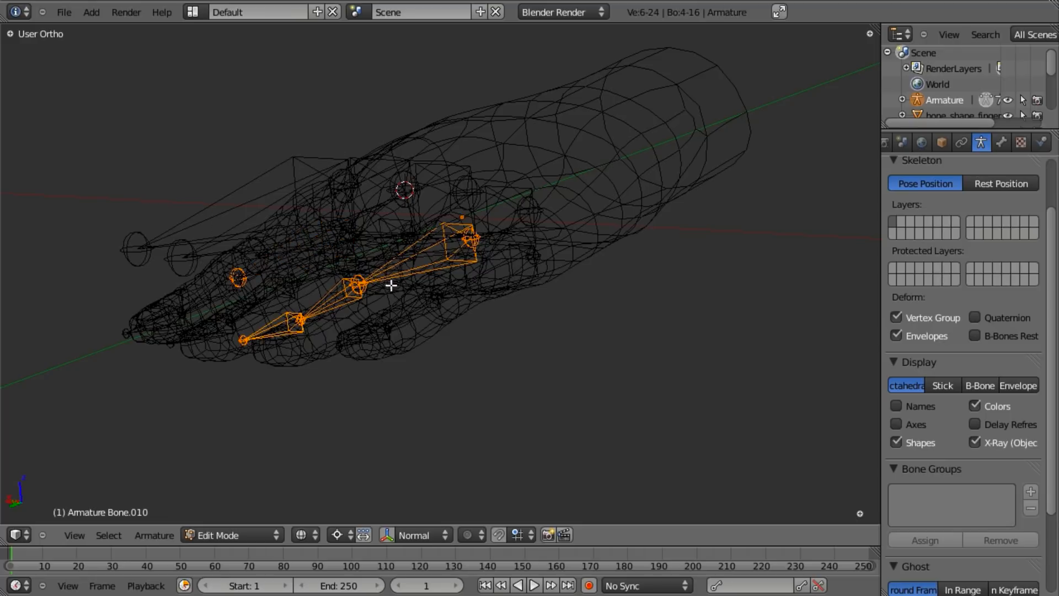
key("z")
key("z")
key("z")
key("z")
key("b")
left_click_drag(193, 237, 227, 303)
key("z")
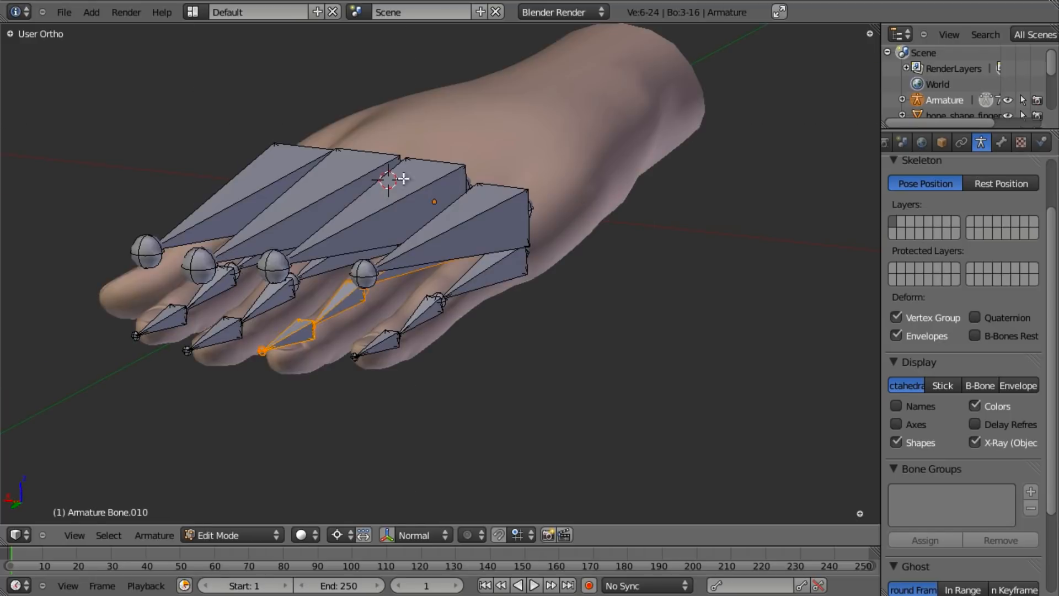
right_click(394, 208, "shift")
key("ctrl+z")
middle_click_drag(443, 223, 468, 216)
right_click(440, 161, "shift")
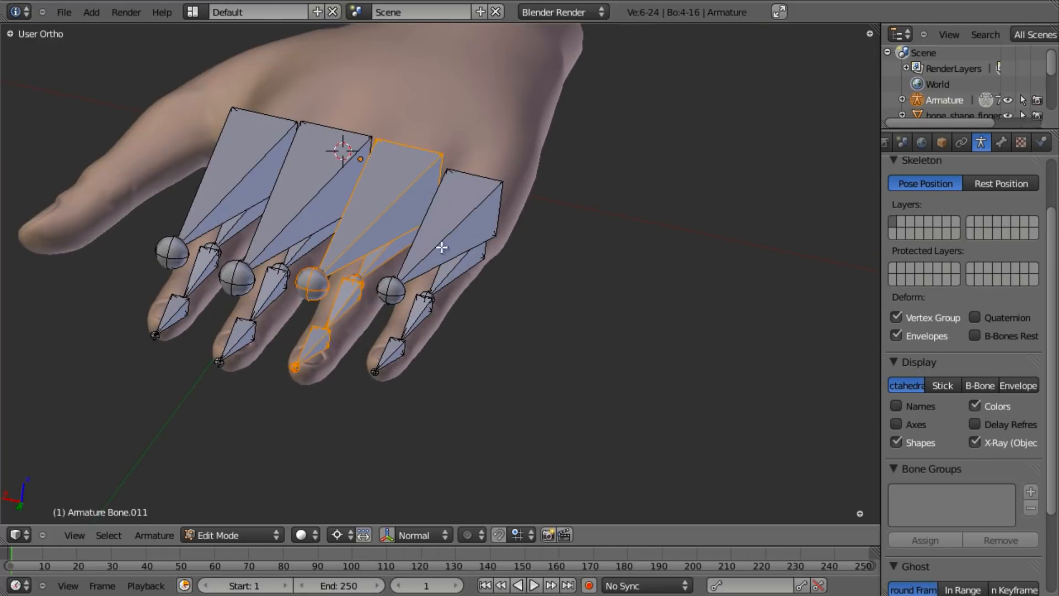
- Lower the selected finger bones along Z into the finger, then return to top wireframe view
middle_click_drag(463, 270, 398, 191)
key("g")
key("z")
left_click(395, 205)
middle_click_drag(308, 231, 371, 249)
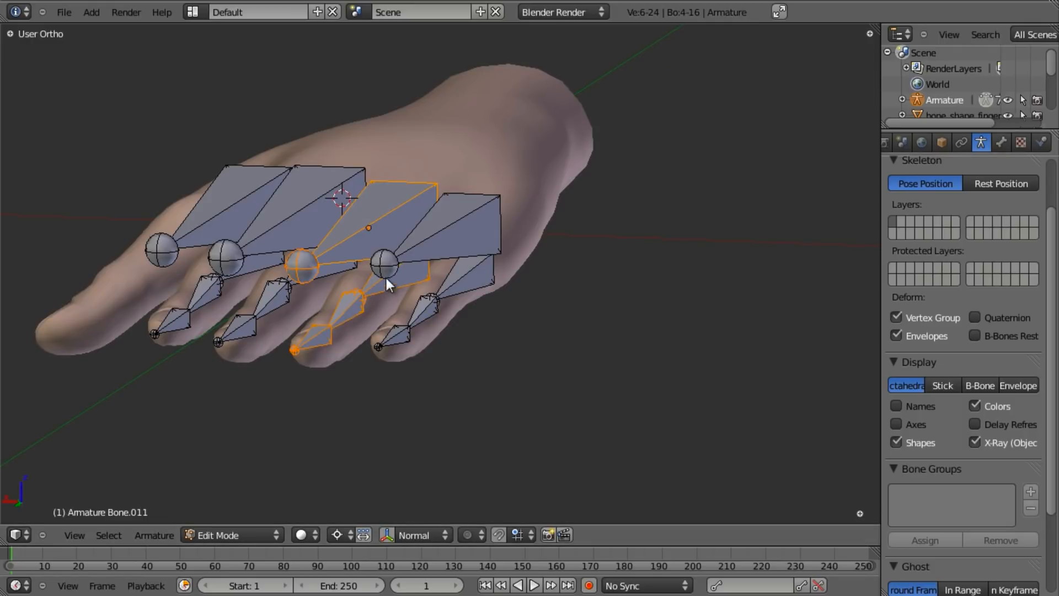
middle_click_drag(254, 319, 346, 326)
key("KP_7")
key("z")
scroll(447, 351, "up", 3)
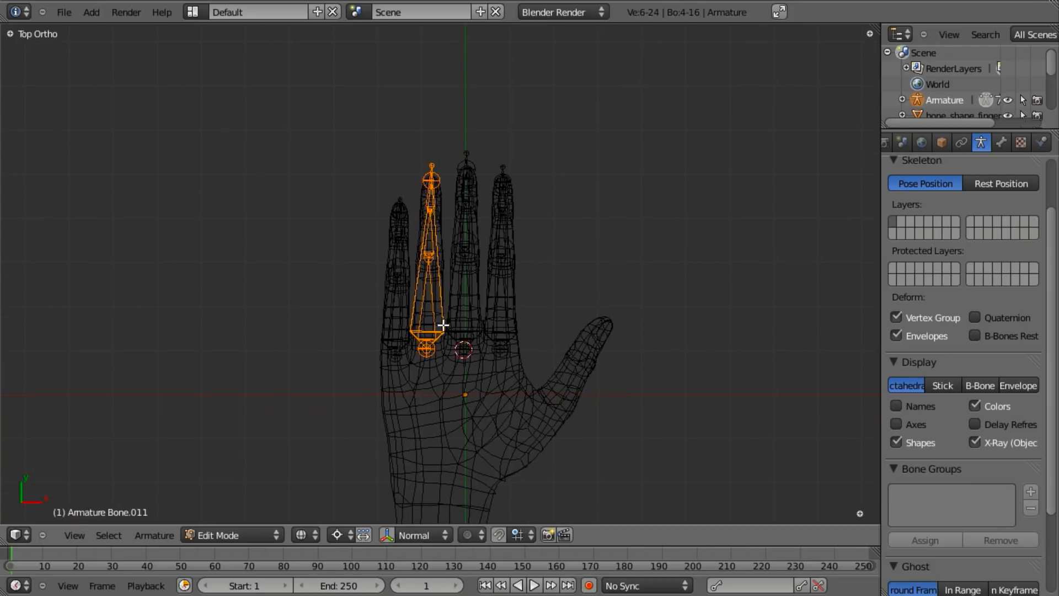
- Duplicate a finger's bone chain and move the copy near the thumb
middle_click_drag(390, 342, 377, 298, "shift")
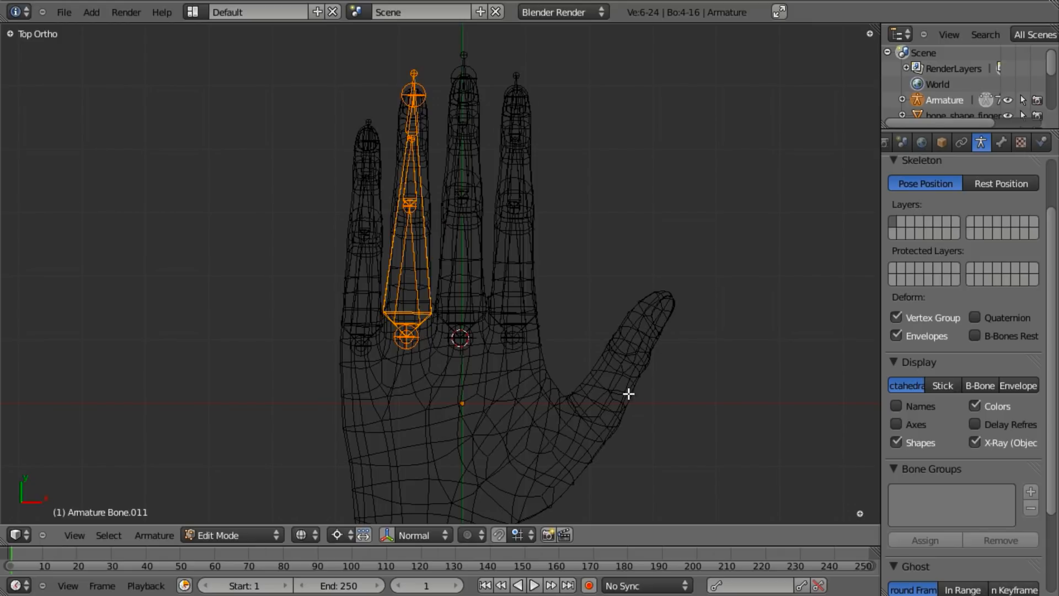
scroll(519, 399, "up", 1)
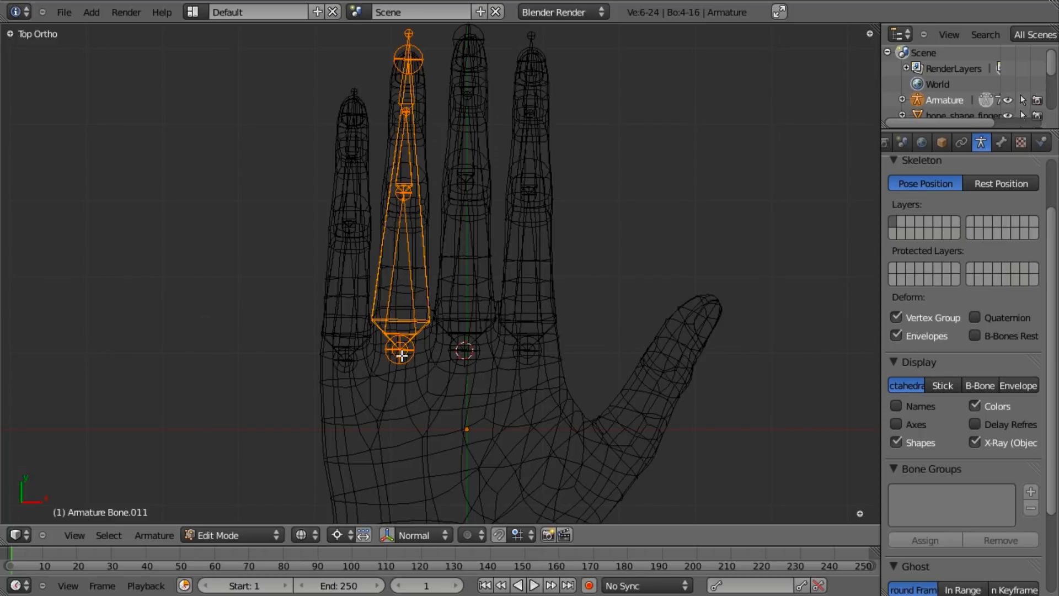
middle_click_drag(470, 330, 468, 291, "shift")
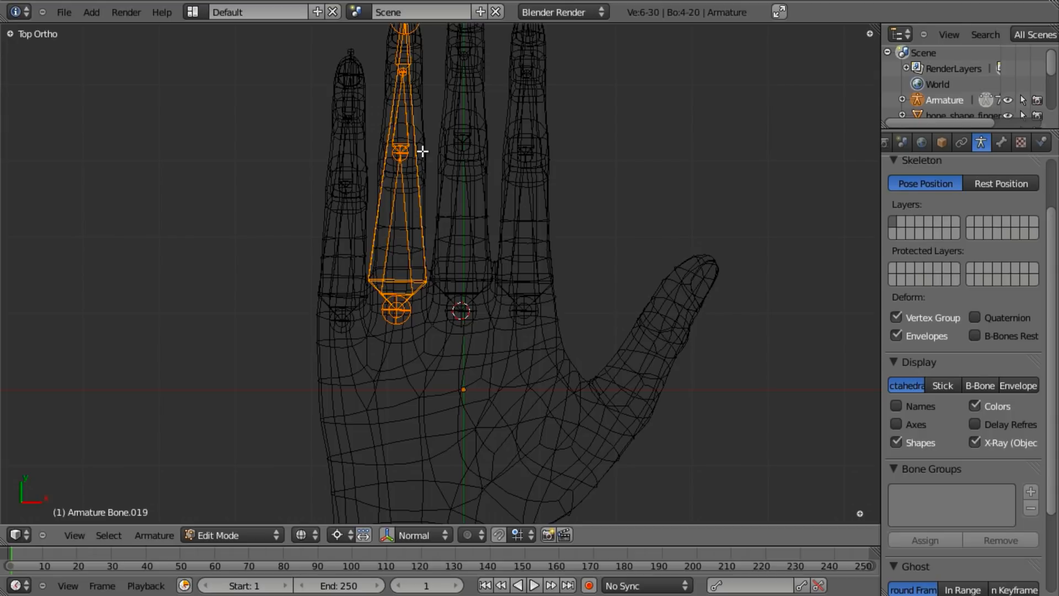
key("shift+d")
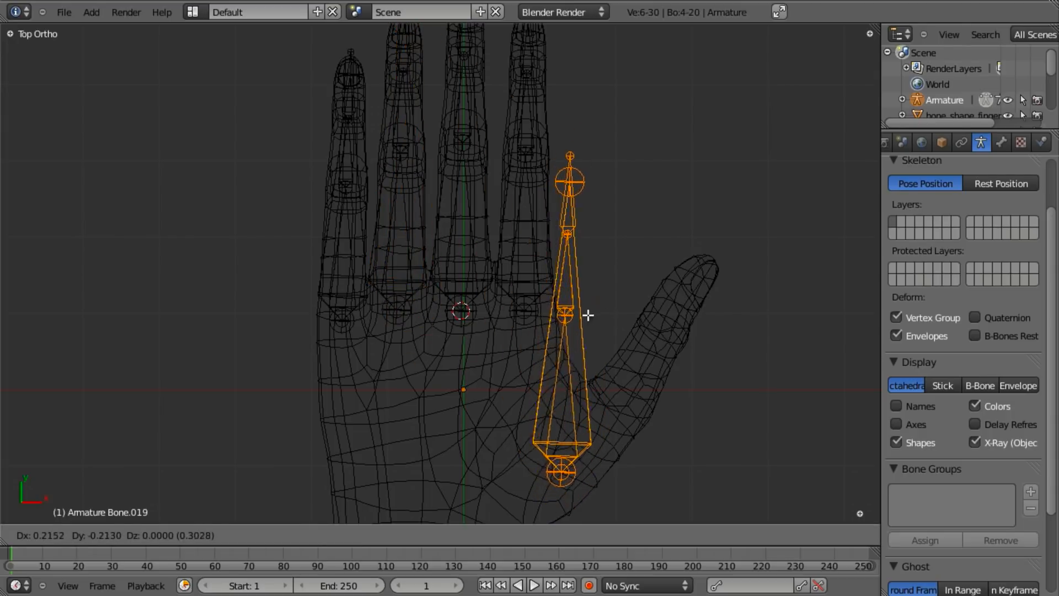
left_click(575, 322)
middle_click_drag(598, 380, 596, 315, "shift")
key("g")
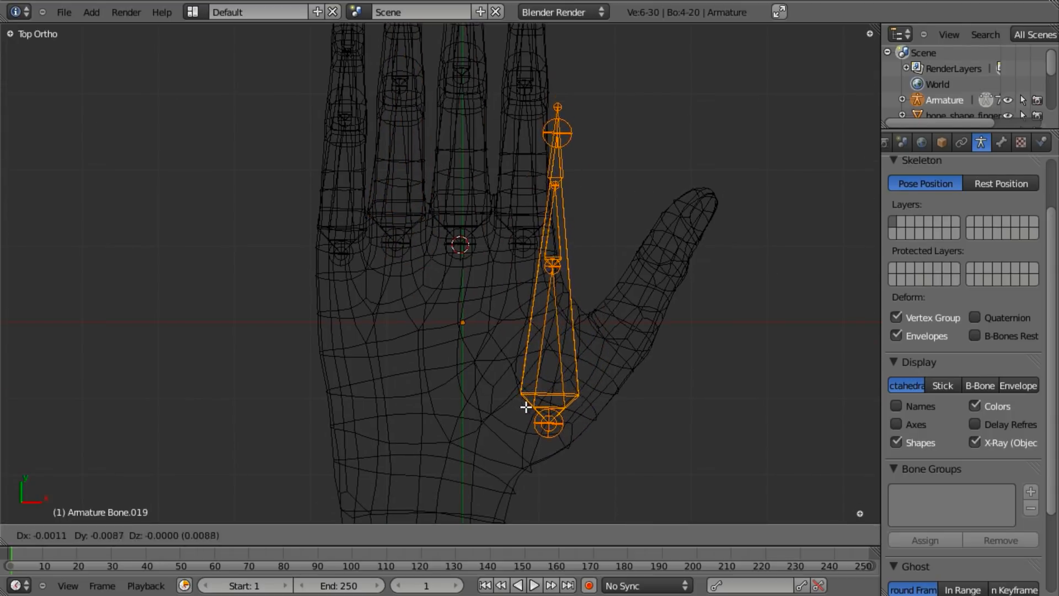
left_click(514, 399)
- Rotate and reposition the copied bones so they line up along the thumb
key("r")
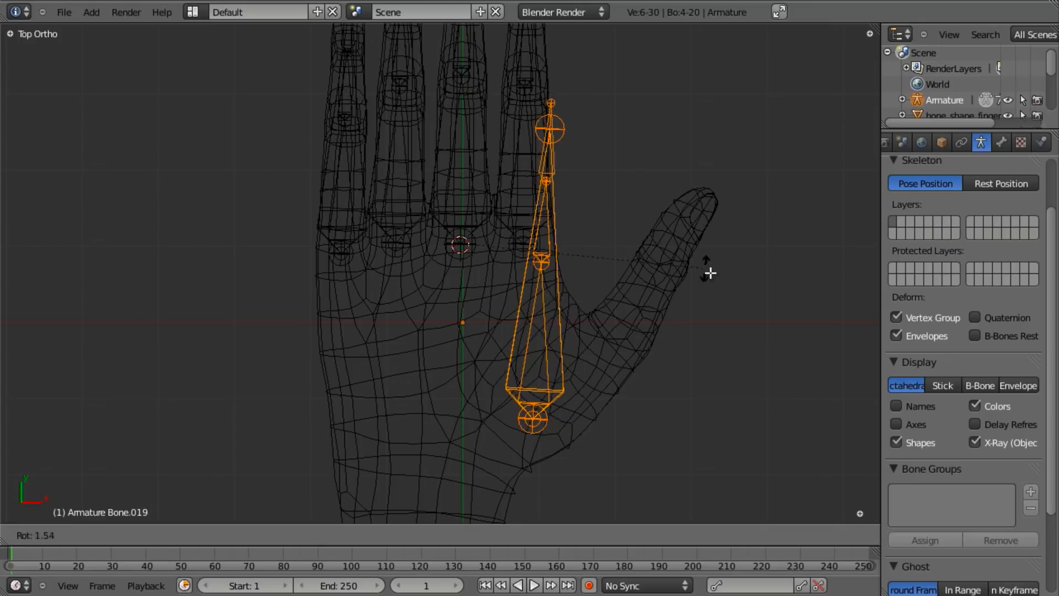
right_click(721, 291)
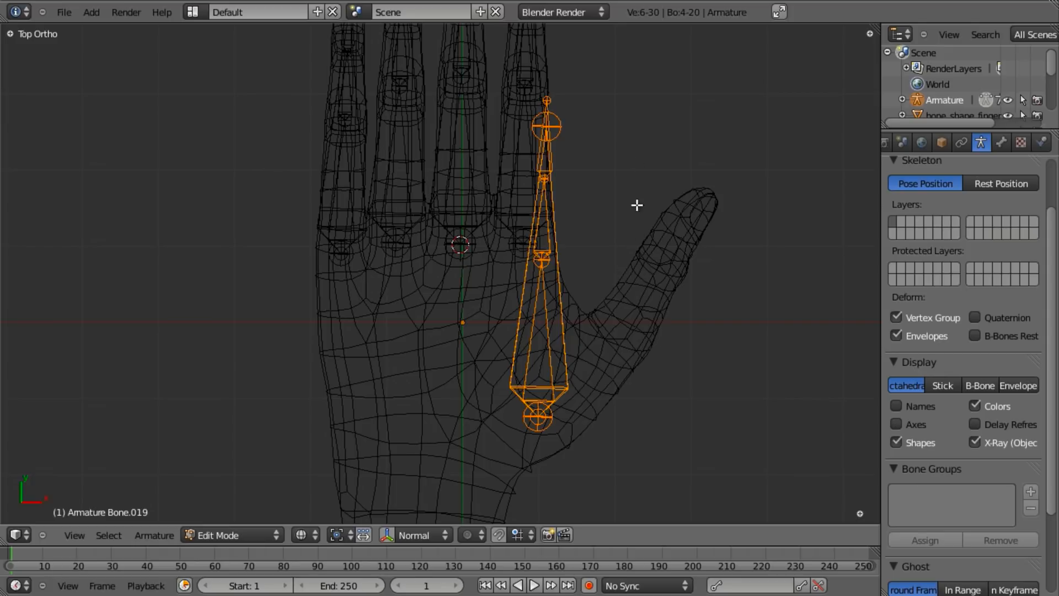
key("r")
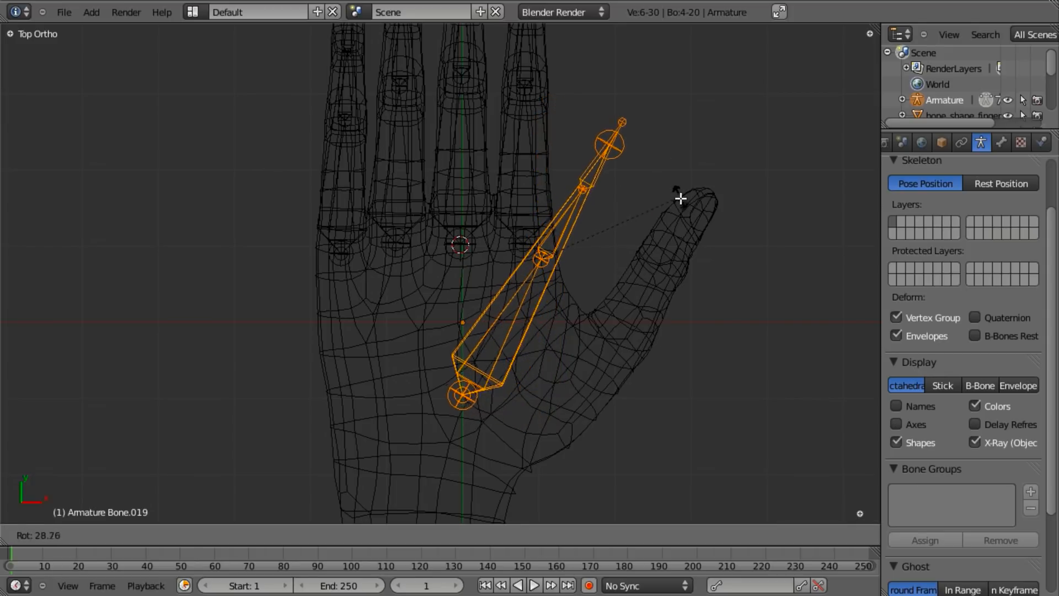
left_click(683, 202)
key("g")
left_click(754, 246)
key("r")
left_click(760, 261)
key("g")
left_click(762, 267)
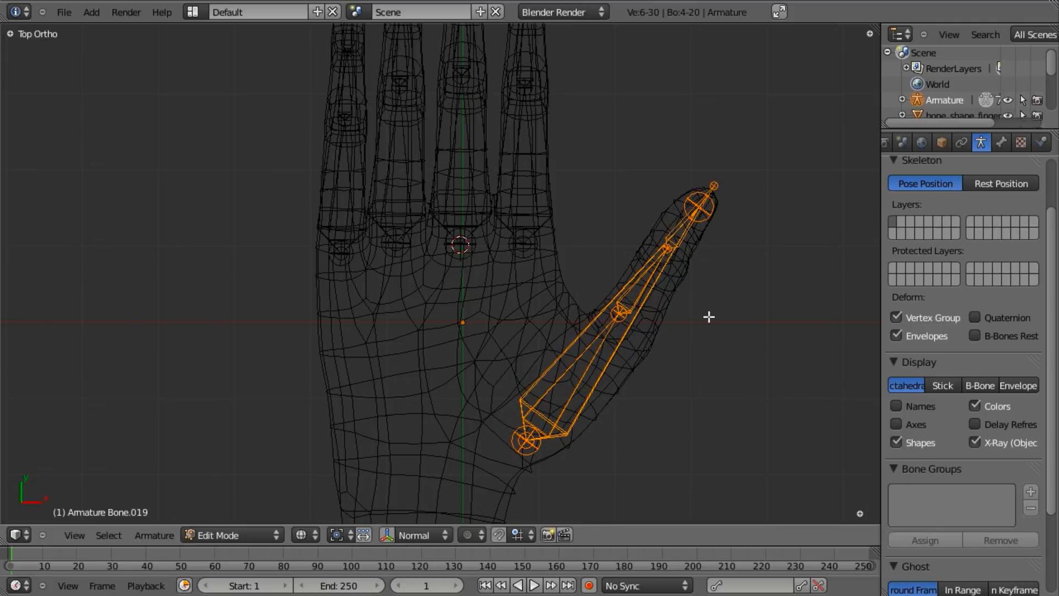
key("z")
mouse_move(574, 407)
middle_mouse_down()
mouse_move(572, 315)
mouse_move(480, 333)
mouse_move(508, 254)
mouse_move(507, 216)
middle_mouse_up()
key("z")
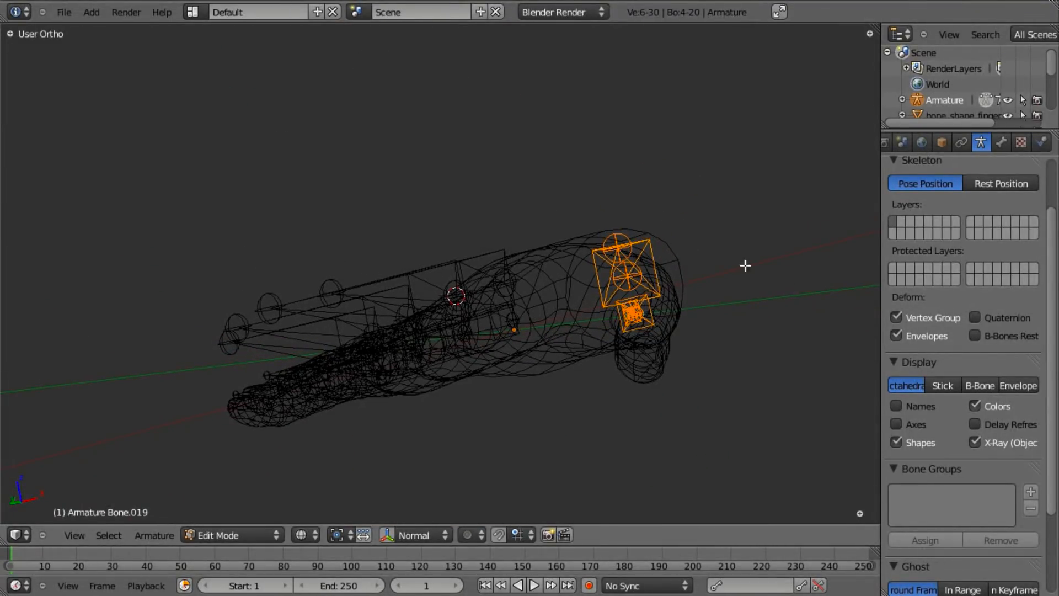
- Rotate the thumb bones from the top and front views to follow the thumb
key("r")
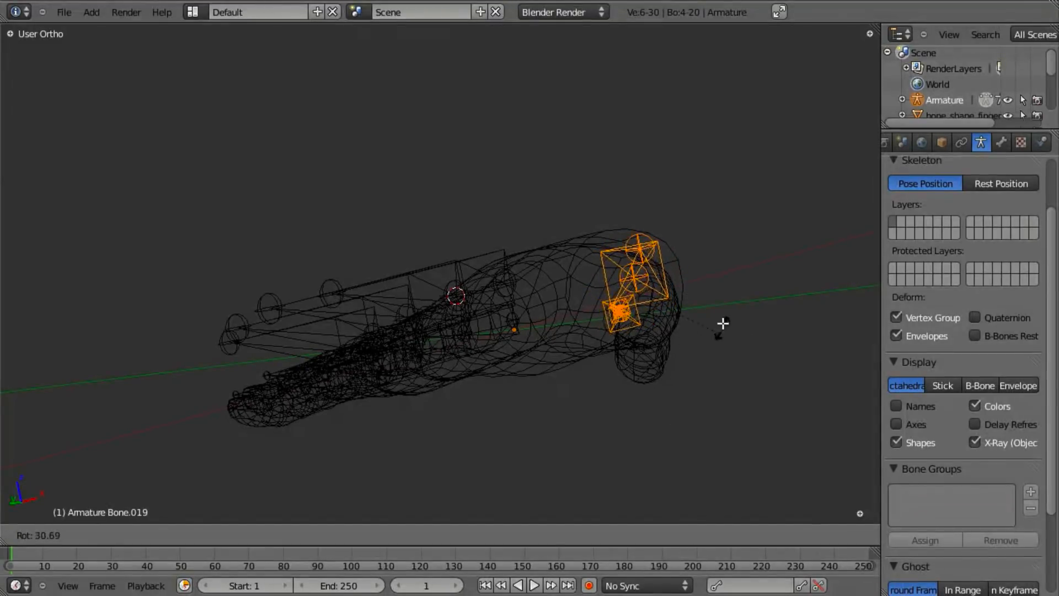
left_click(662, 339)
middle_click_drag(646, 220, 600, 257)
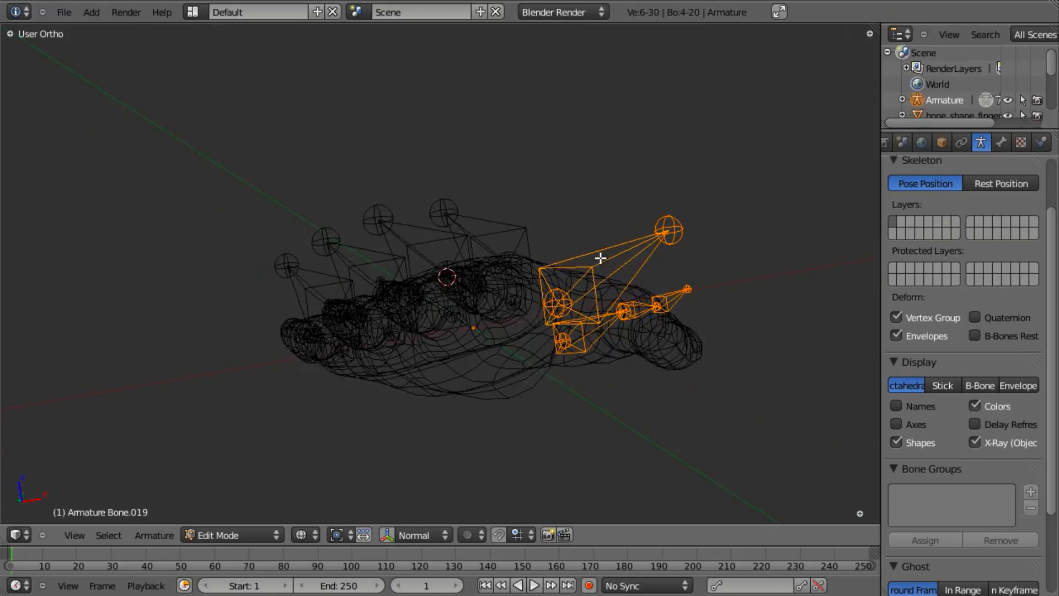
key("KP_1")
key("z")
key("r")
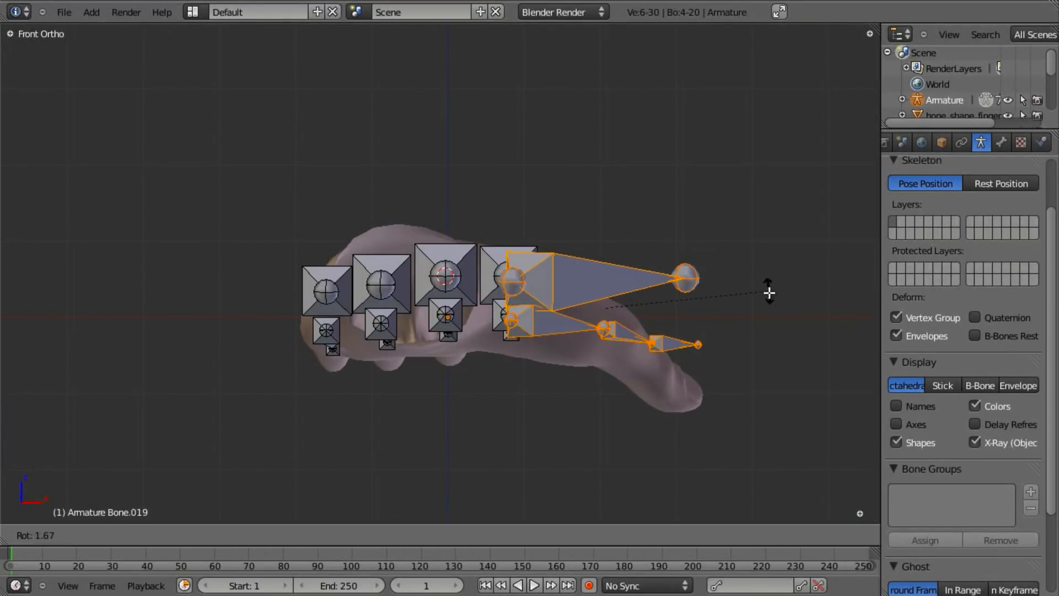
left_click(752, 353)
middle_click_drag(752, 353, 385, 236)
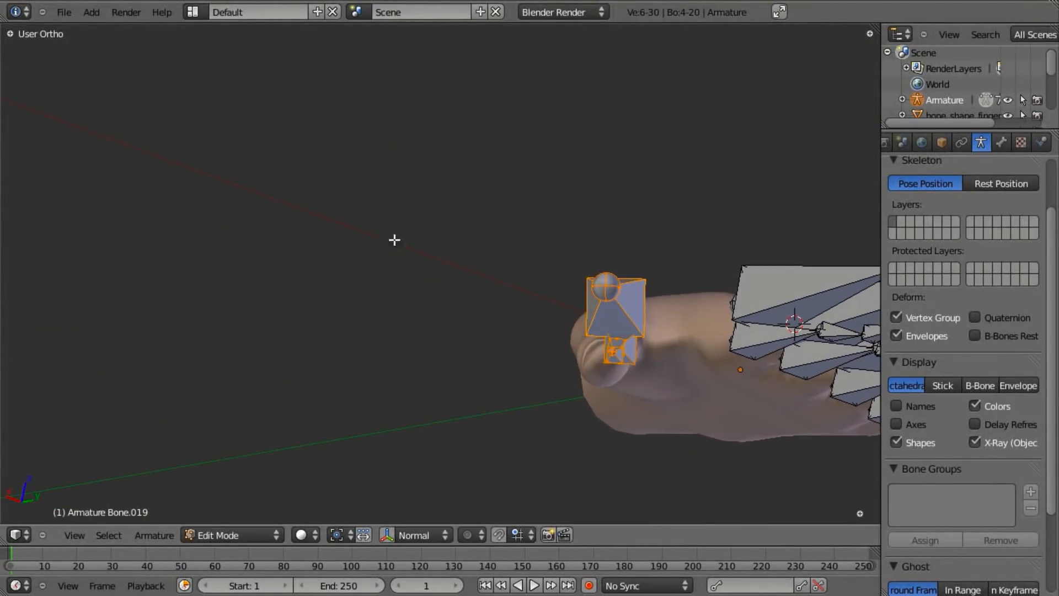
key("r")
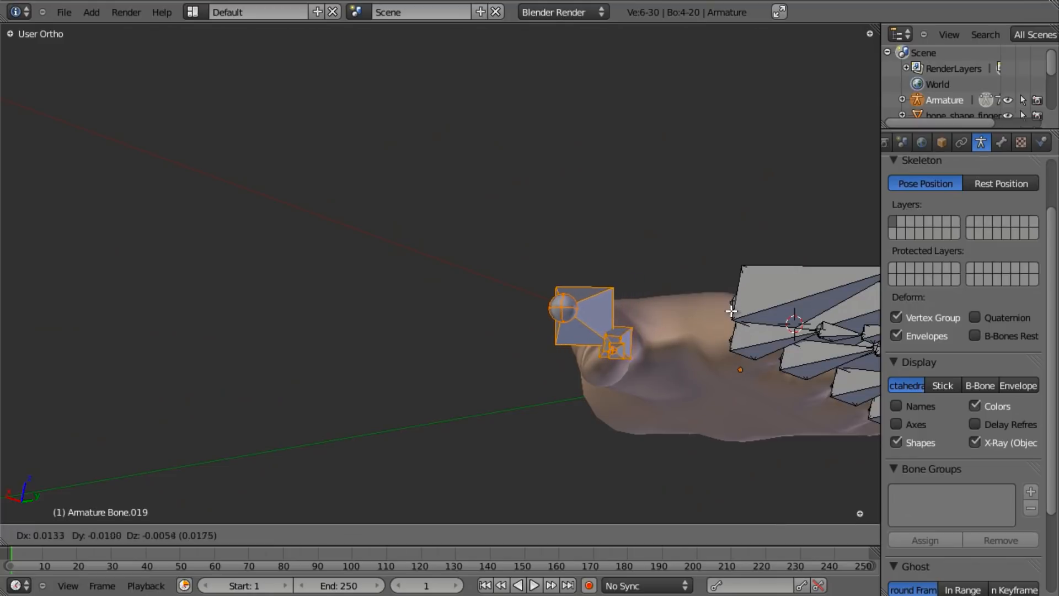
left_click(737, 311)
middle_click_drag(736, 311, 729, 350)
- Rotate the thumb bones about the global Y axis and move them into the thumb
key("r")
key("y")
left_click(669, 369)
middle_click_drag(669, 369, 532, 295)
key("g")
left_click(759, 337)
middle_click_drag(520, 367, 468, 442)
- Reposition the thumb base joint, then return the armature to Object Mode
right_click(464, 433)
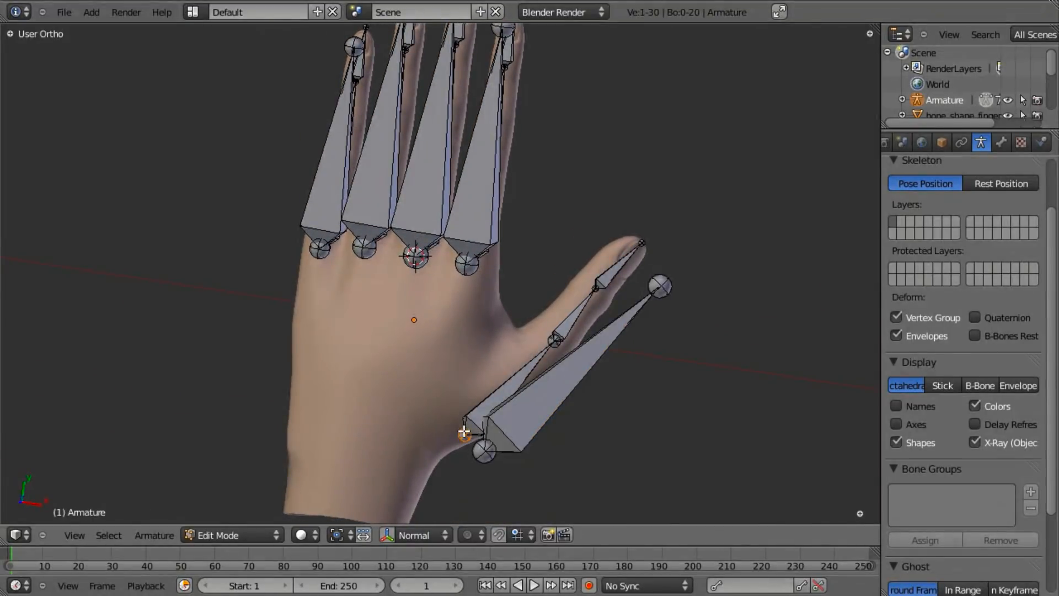
key("g")
left_click(455, 418)
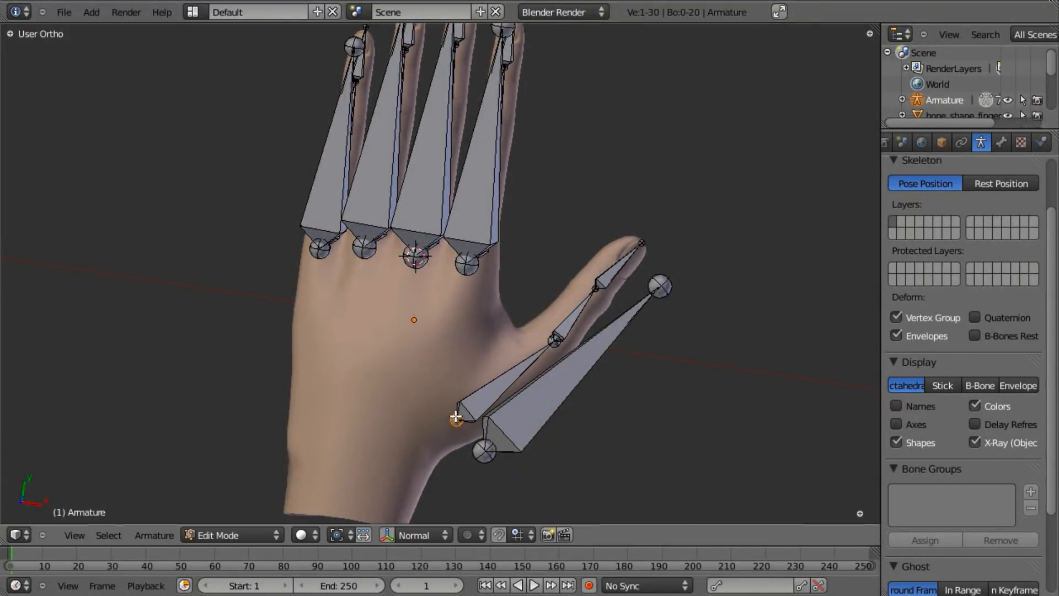
middle_click_drag(673, 425, 491, 496)
key("Tab")
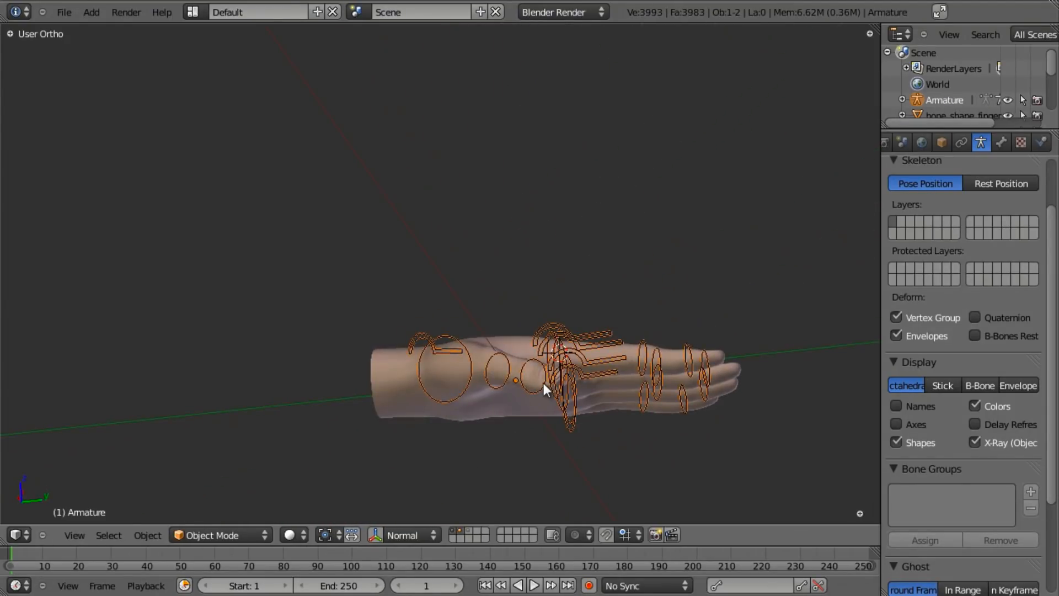
- In Pose Mode, select the thumb control and try an X-axis rotation, then cancel it
key("ctrl+Tab")
mouse_move(525, 287)
middle_mouse_down()
mouse_move(477, 342)
mouse_move(429, 371)
mouse_move(428, 315)
mouse_move(472, 338)
mouse_move(488, 320)
mouse_move(432, 339)
mouse_move(466, 334)
mouse_move(436, 318)
mouse_move(527, 421)
mouse_move(512, 278)
mouse_move(455, 377)
mouse_move(493, 374)
mouse_move(531, 268)
middle_mouse_up()
right_click(418, 333)
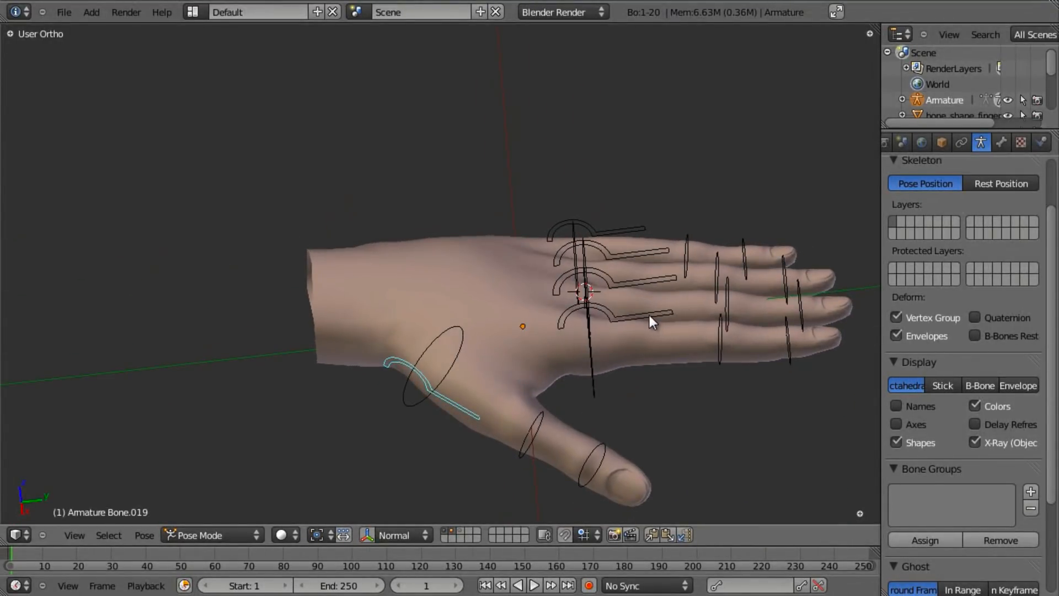
key("r")
key("x")
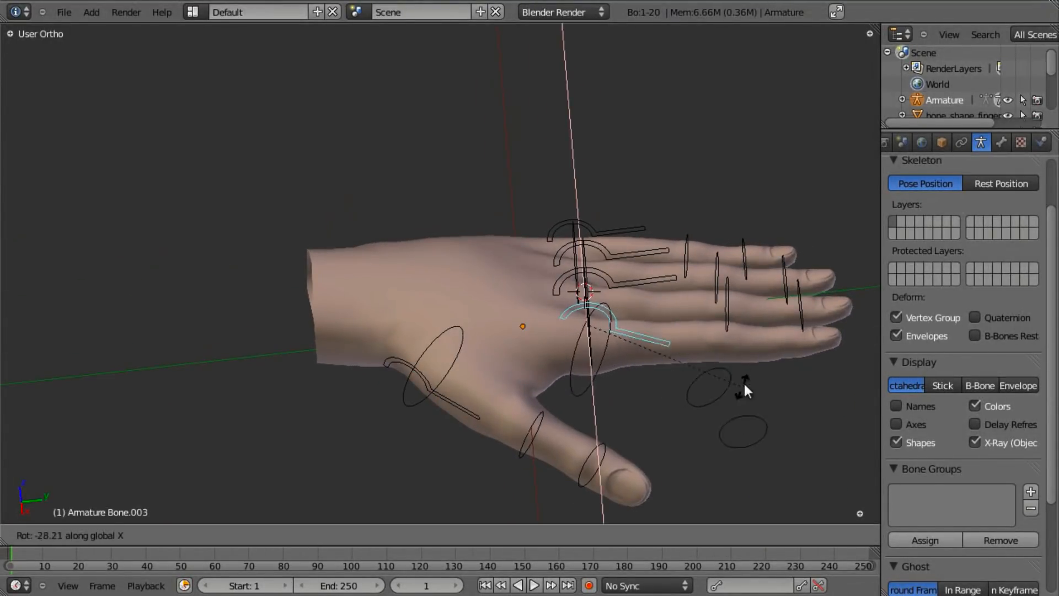
right_click(767, 289)
- Select the wrist control circle and rotate it about X to turn it edge-on
middle_click_drag(608, 281, 479, 419)
right_click(469, 241)
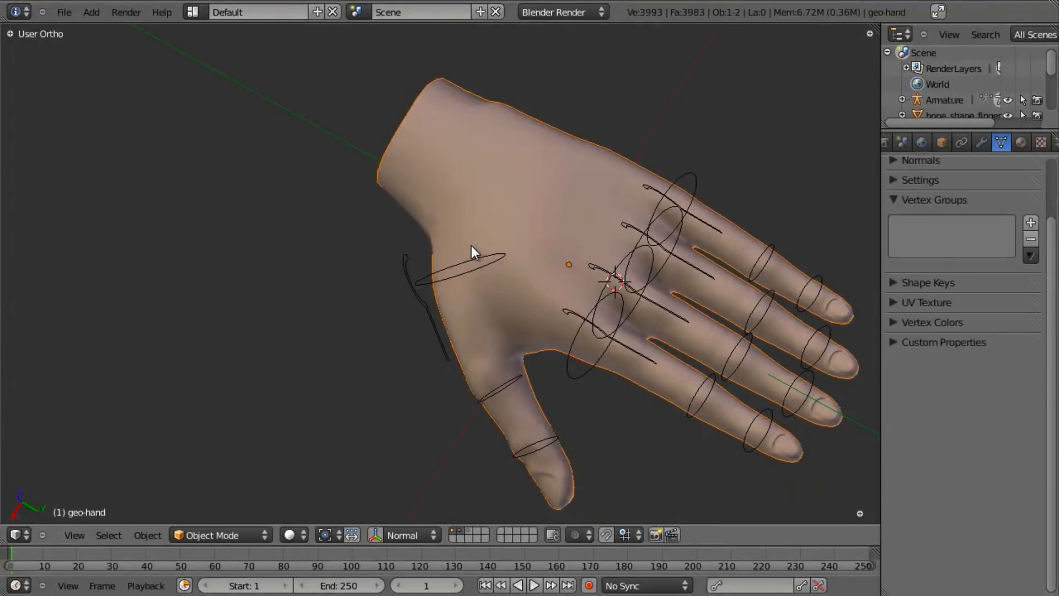
right_click(464, 266)
middle_click_drag(466, 264, 644, 280)
key("r")
key("x")
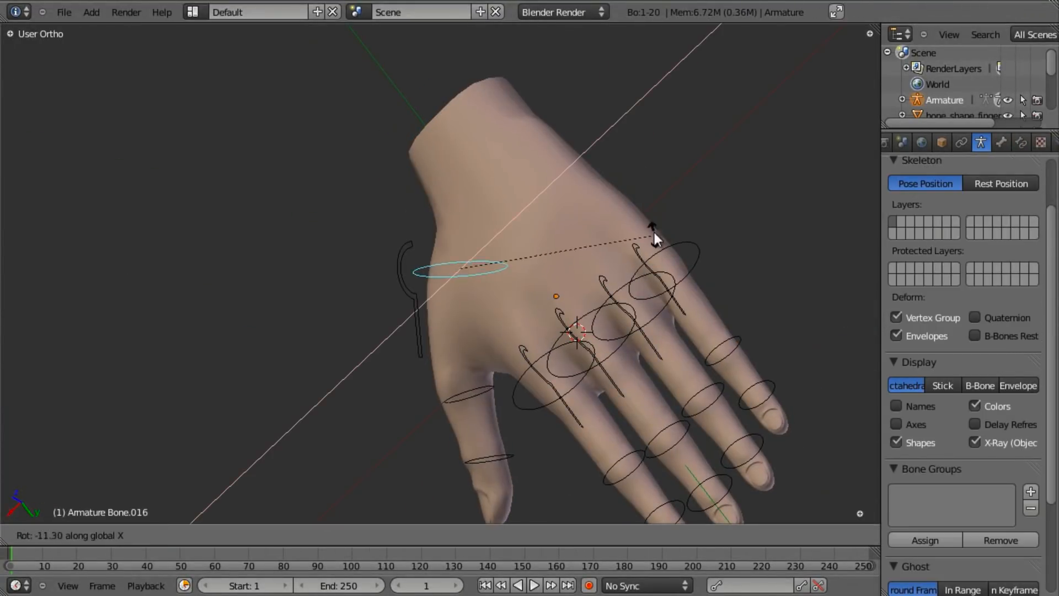
left_click(542, 329)
- Rotate the wrist circle about its own local X axis and review it from several angles
key("r")
key("x")
key("x")
right_click(555, 248)
middle_click_drag(554, 244, 618, 323)
key("r")
key("x")
key("x")
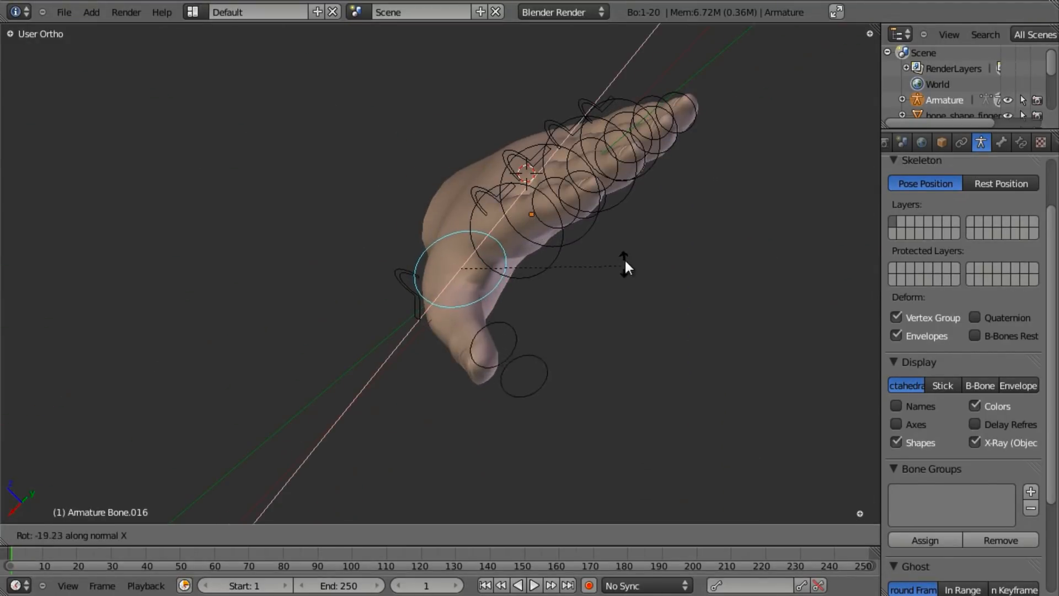
left_click(405, 303)
middle_click_drag(404, 303, 469, 273)
middle_click_drag(535, 269, 560, 247)
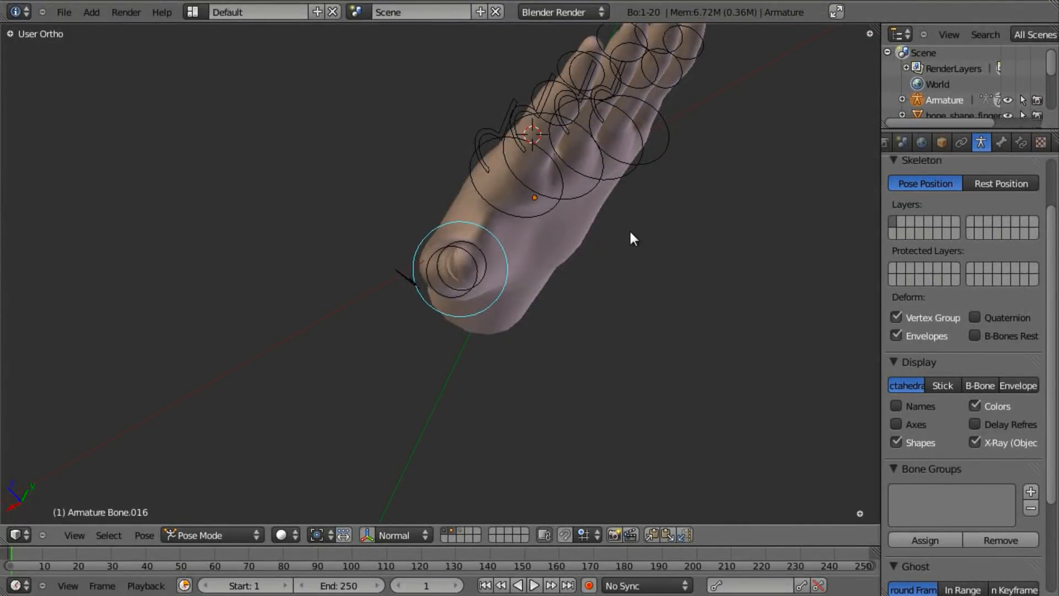
middle_click_drag(379, 302, 513, 237)
- Return to Edit Mode and show the large thumb bone Bone.019's Transform settings
key("Tab")
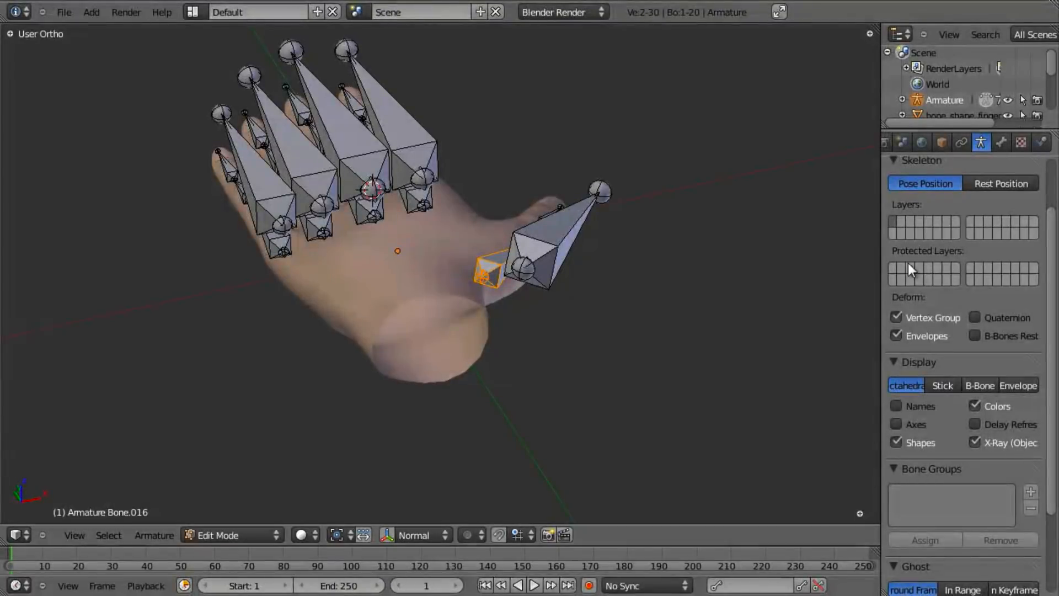
scroll(925, 212, "up", 3)
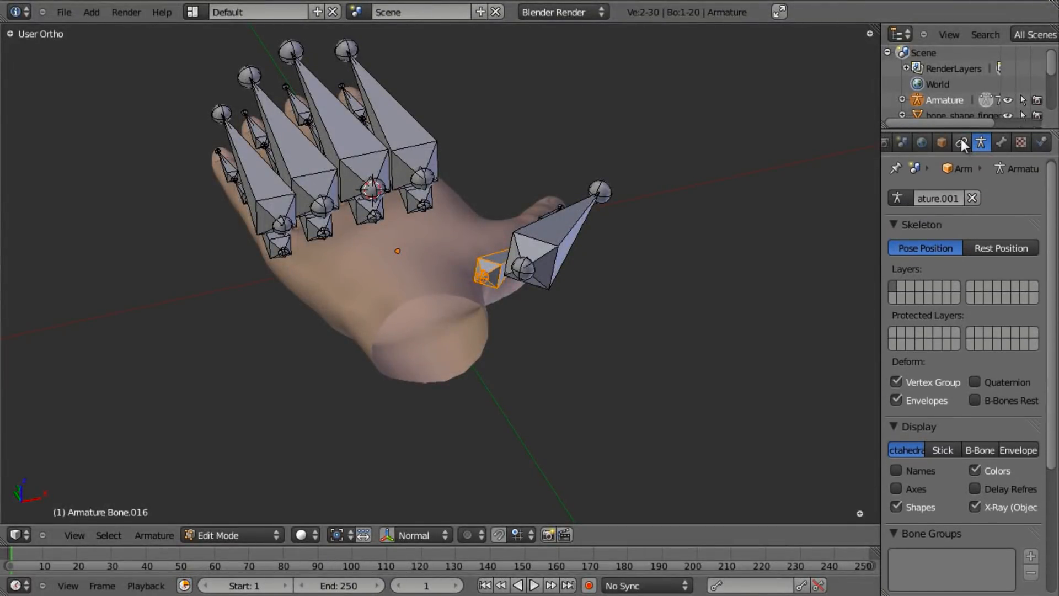
left_click(1001, 142)
scroll(955, 226, "up", 5)
middle_click_drag(530, 309, 575, 283)
right_click(568, 267)
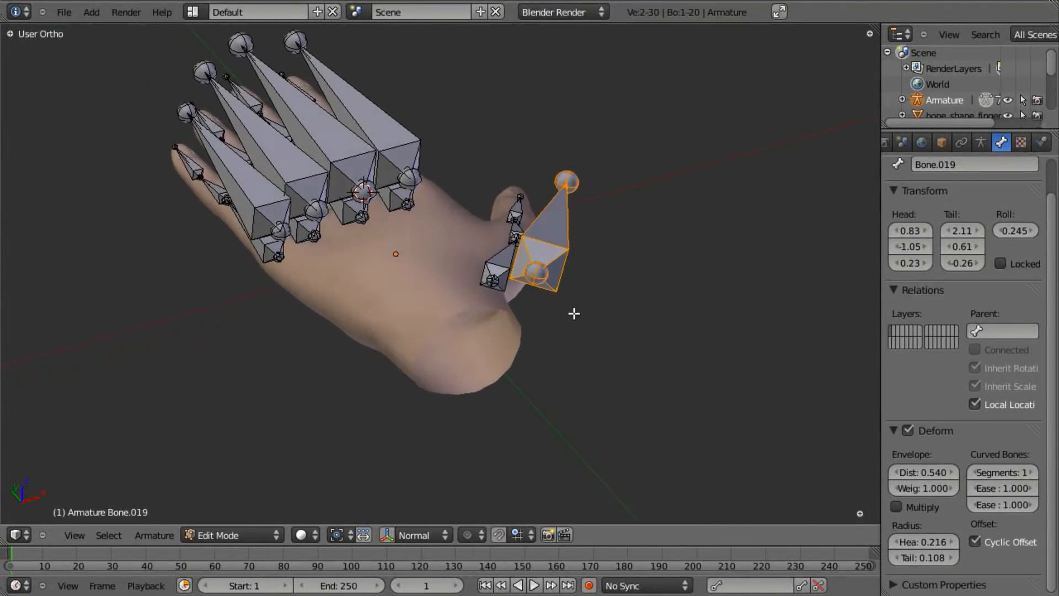
- Set Bone.019's roll to 1.200 and orbit to check the result
left_click(1016, 232)
type(".2")
key("Return")
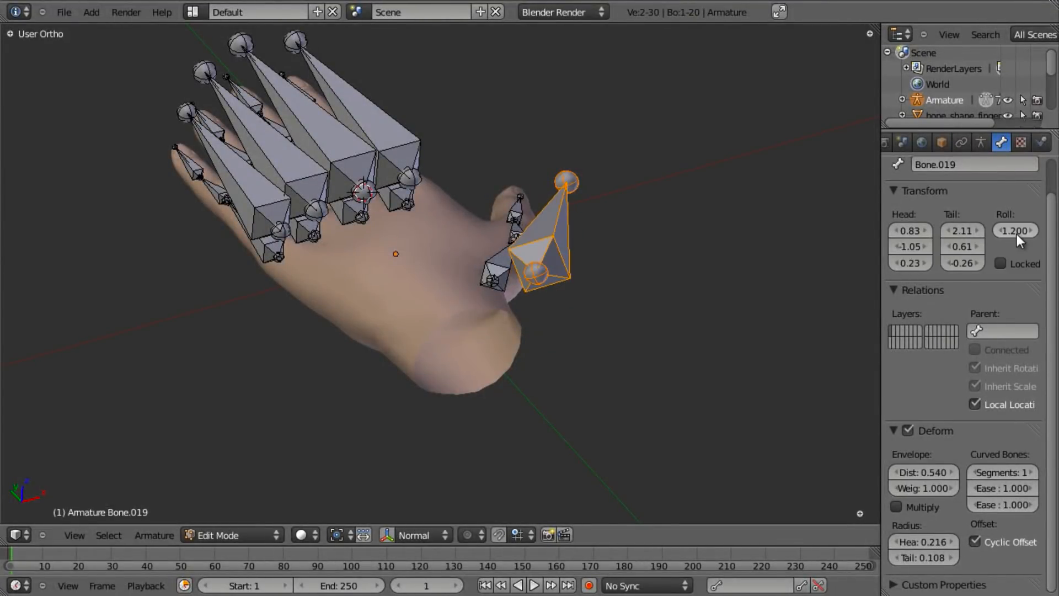
middle_click_drag(494, 278, 527, 192)
middle_click_drag(616, 215, 512, 331)
- Set the roll of the thumb base bone Bone.016 to 1.200
right_click(488, 273)
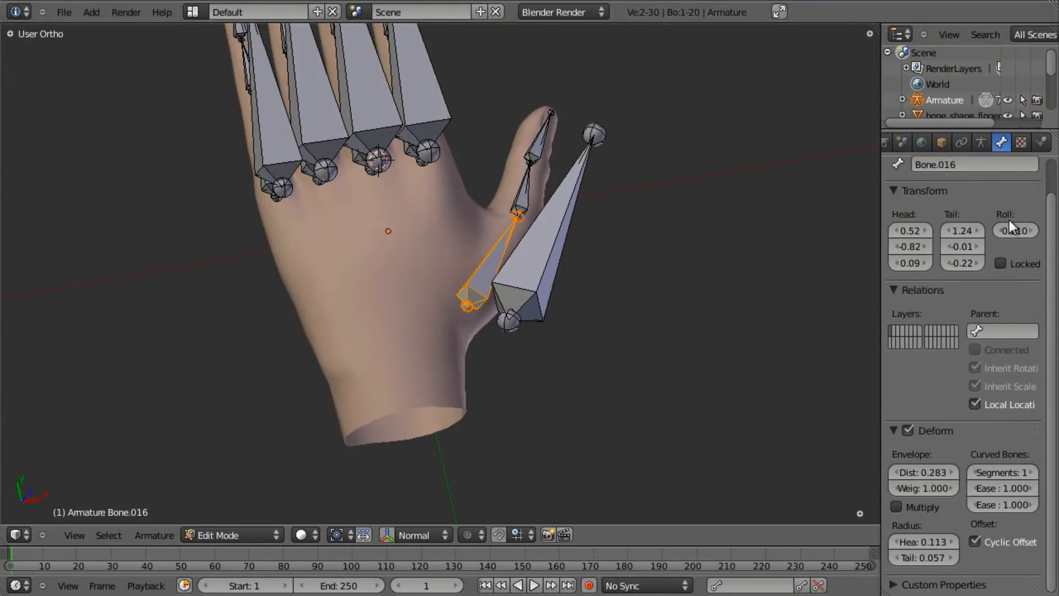
type("1.")
key("Return")
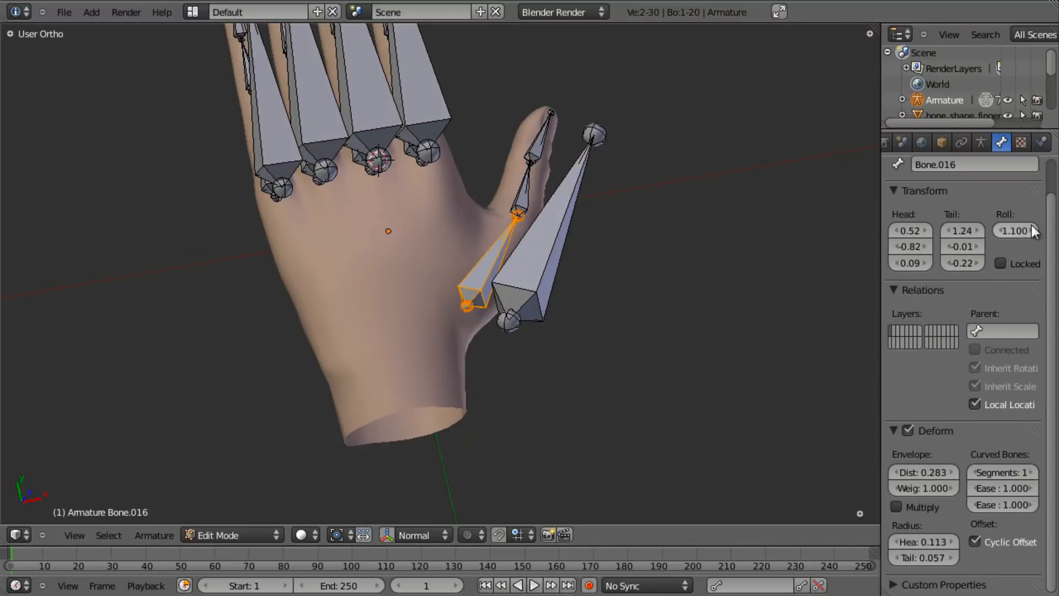
type("2")
type(".2")
key("Return")
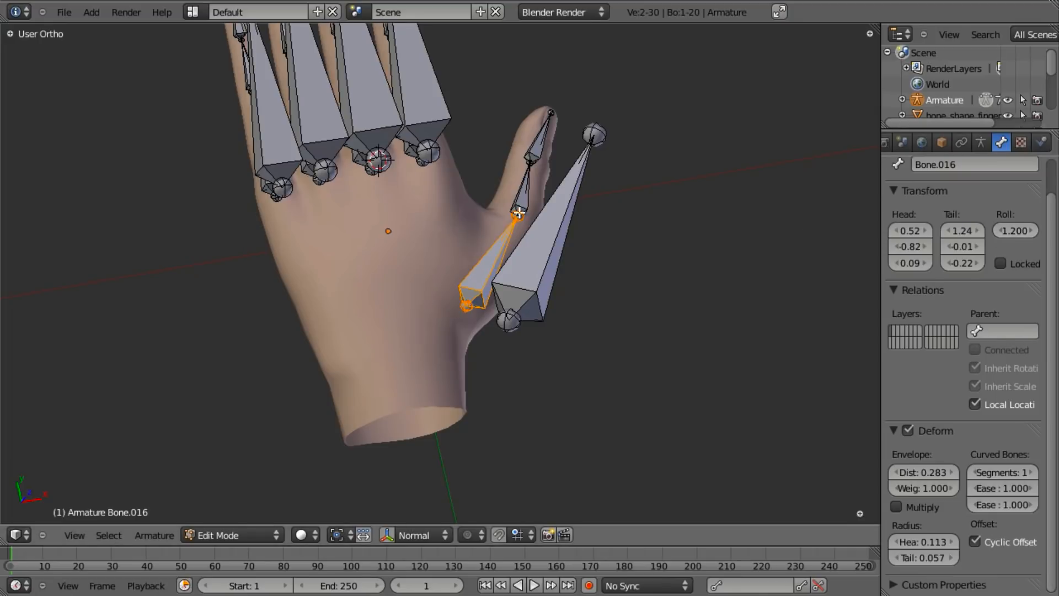
- Inspect thumb bones Bone.017 and Bone.018, then switch the armature to Pose Mode
right_click(522, 196)
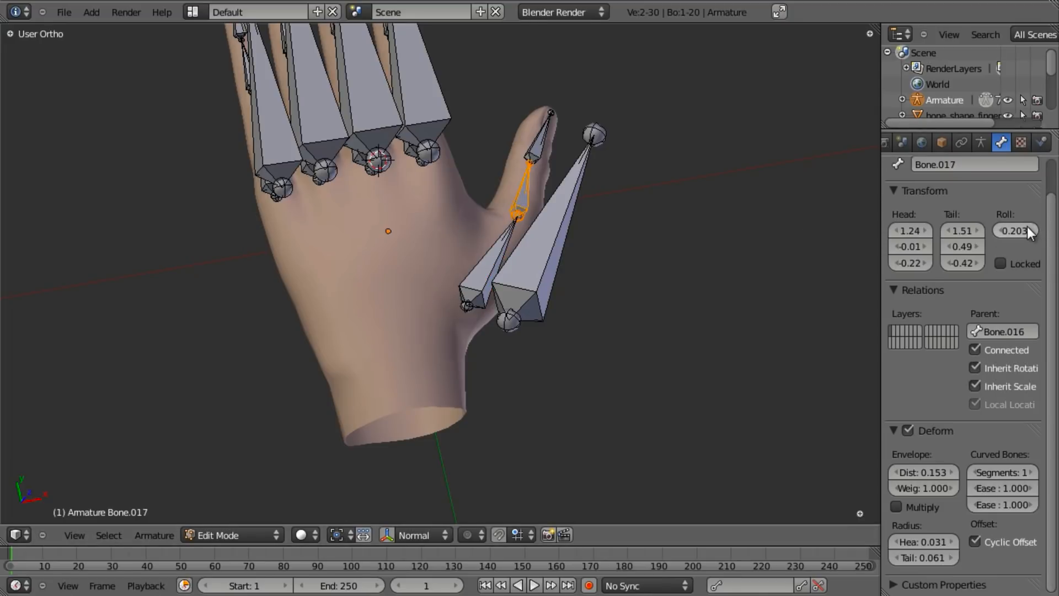
right_click(549, 140)
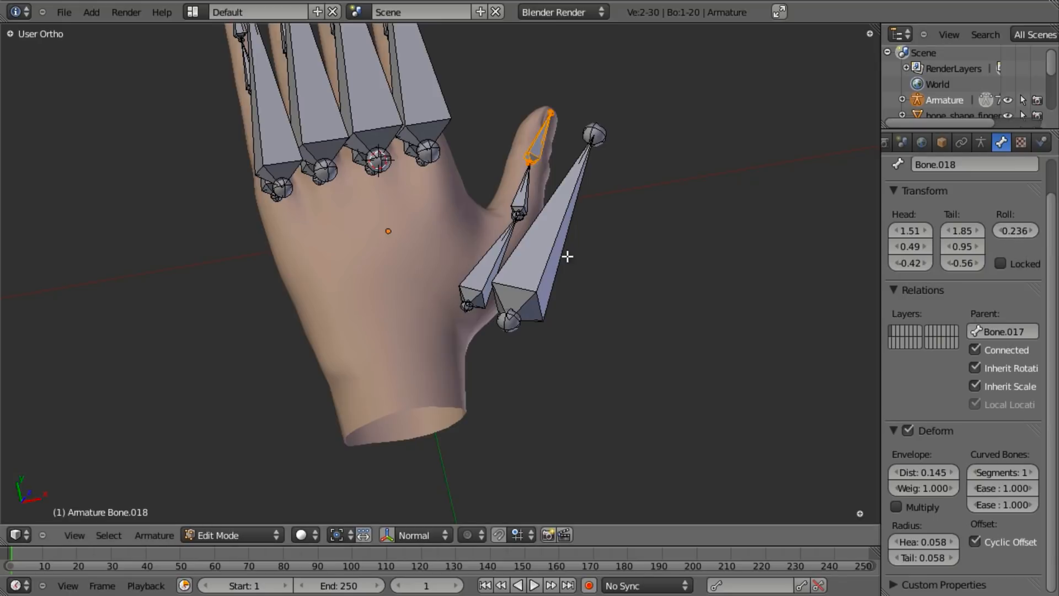
right_click(549, 232)
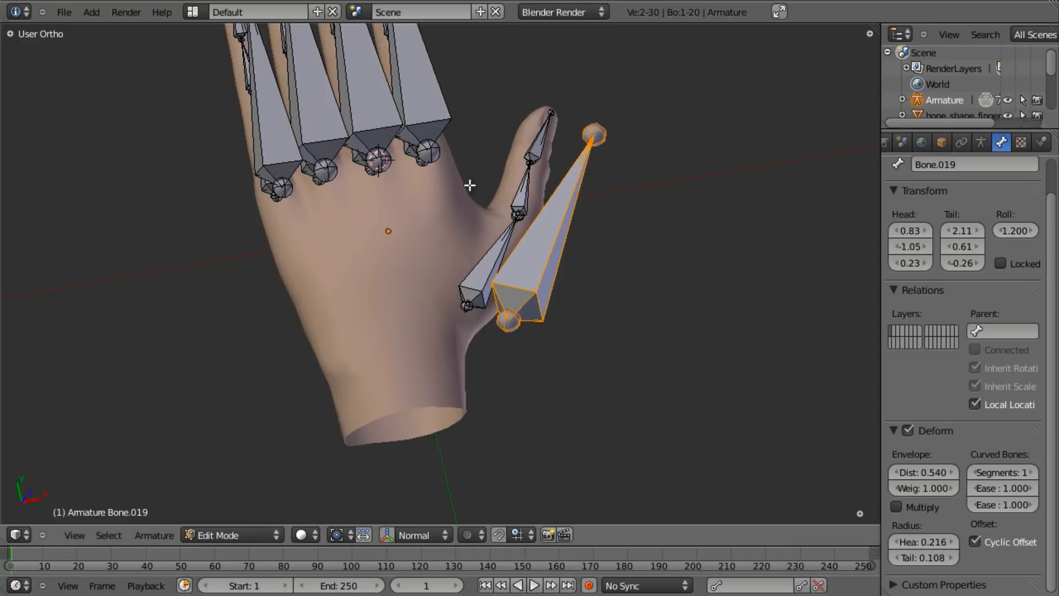
right_click(533, 150)
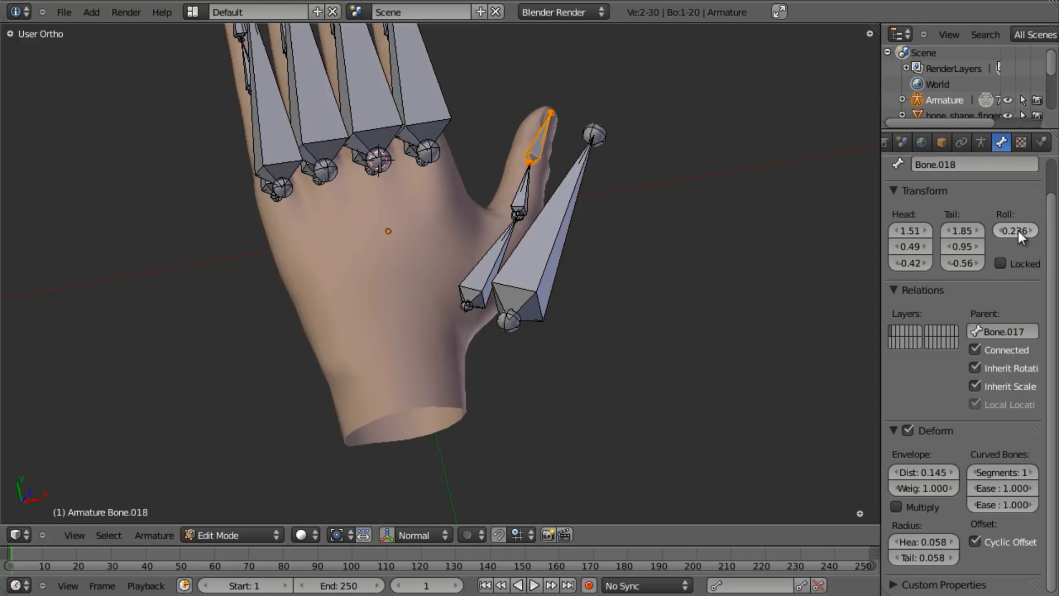
middle_click_drag(402, 331, 410, 215)
key("ctrl+Tab")
right_click(409, 212)
middle_click_drag(494, 233, 548, 331)
key("r")
key("x")
key("x")
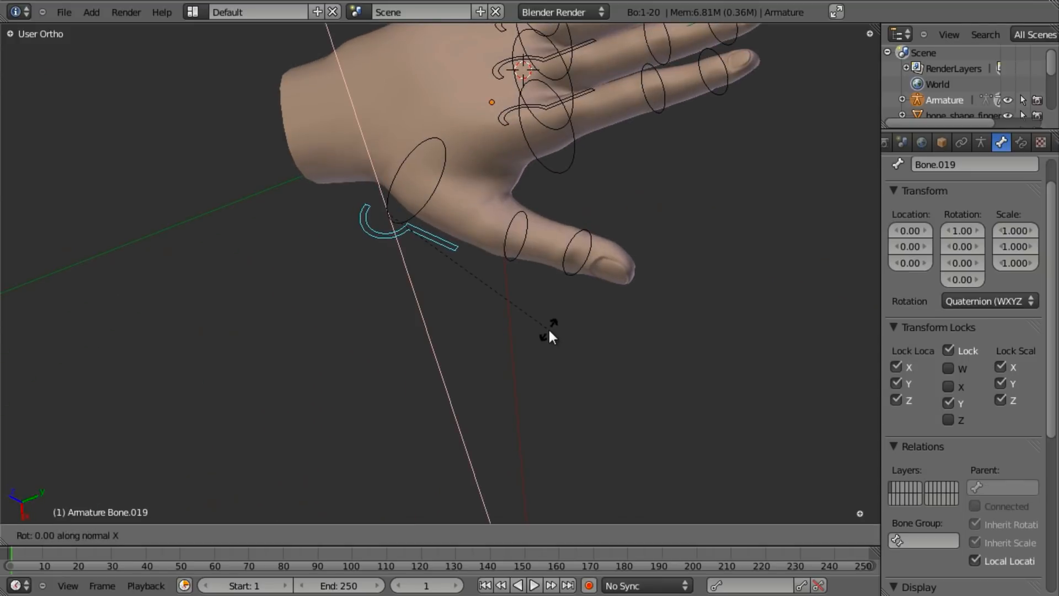
key("Escape")
middle_click_drag(583, 219, 514, 158)
key("r")
key("x")
key("x")
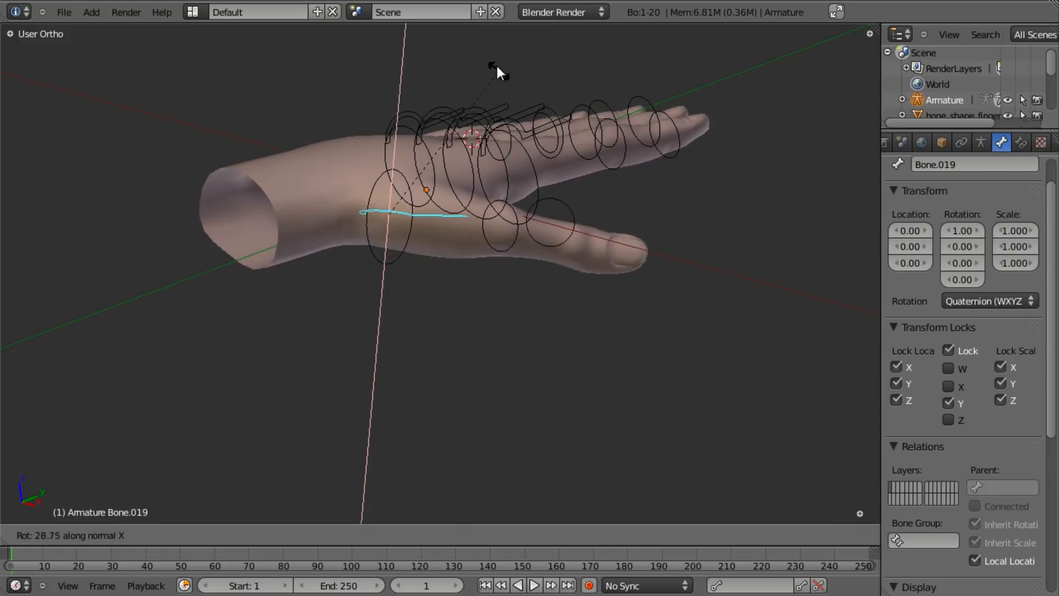
key("Escape")
key("r")
key("z")
key("z")
key("Escape")
key("r")
key("y")
key("y")
key("y")
key("Escape")
key("r")
key("y")
key("y")
key("Escape")
middle_click_drag(610, 99, 531, 421)
scroll(530, 422, "up", 4)
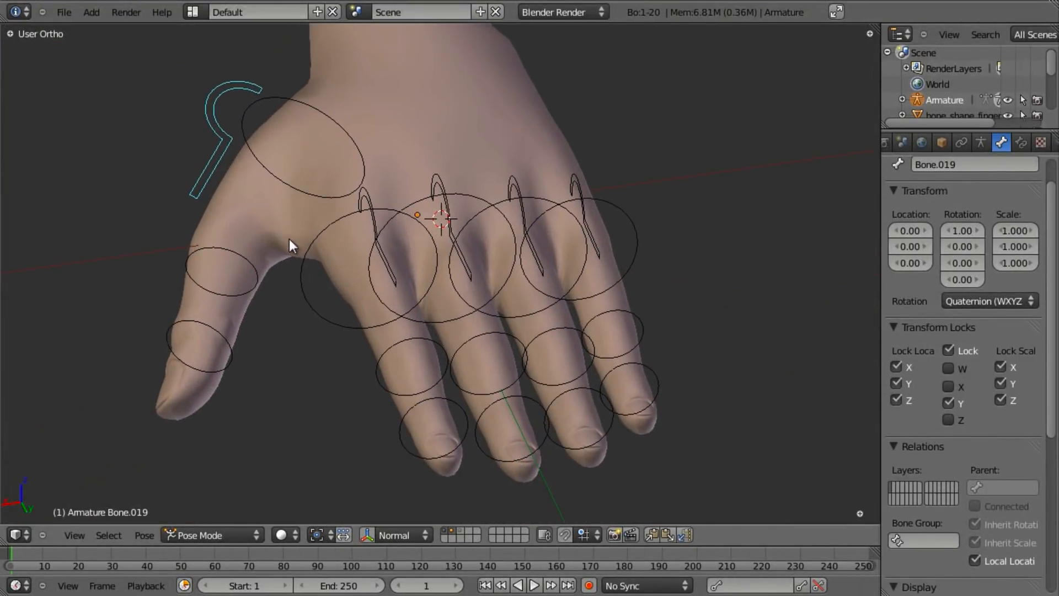
right_click(307, 315)
middle_click_drag(307, 314, 421, 334)
middle_click_drag(321, 275, 394, 341)
- Hide the hand mesh, show the bone-shape layer, and duplicate the circle shape in place
key("2")
key("3")
scroll(408, 303, "down", 3)
right_click(307, 373)
scroll(381, 395, "down", 3)
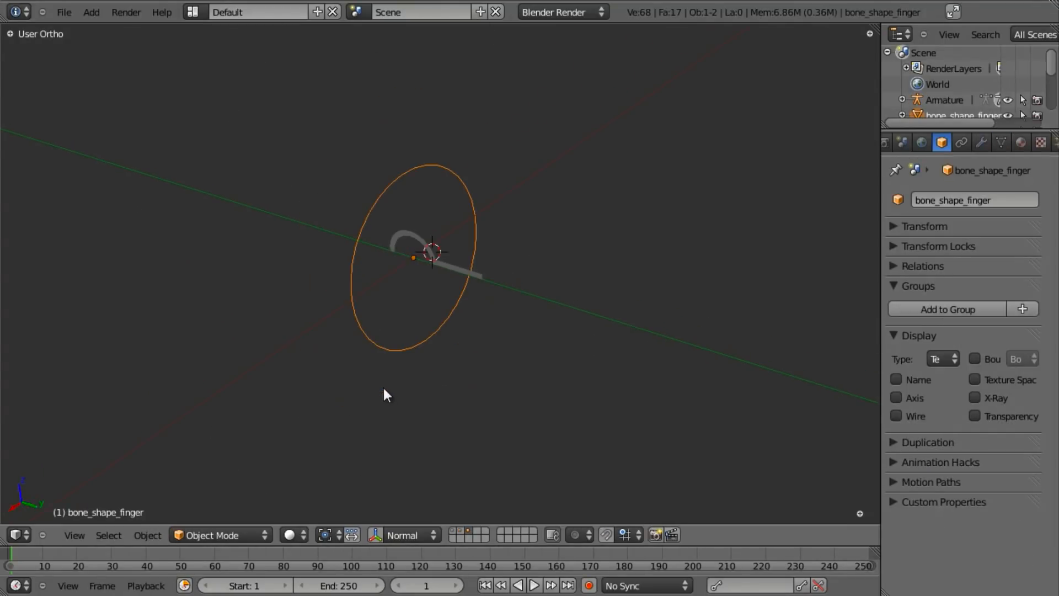
scroll(478, 390, "up", 2)
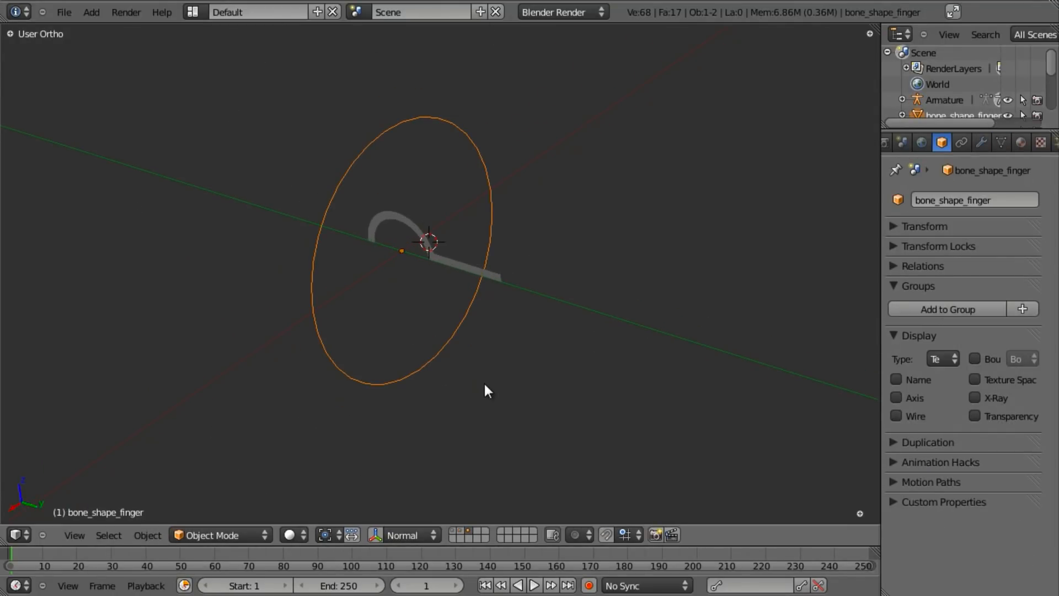
key("shift+d")
right_click(484, 382)
- Shrink the copy's vertices in Edit Mode and keep its name bone_shape_finger.001
key("Tab")
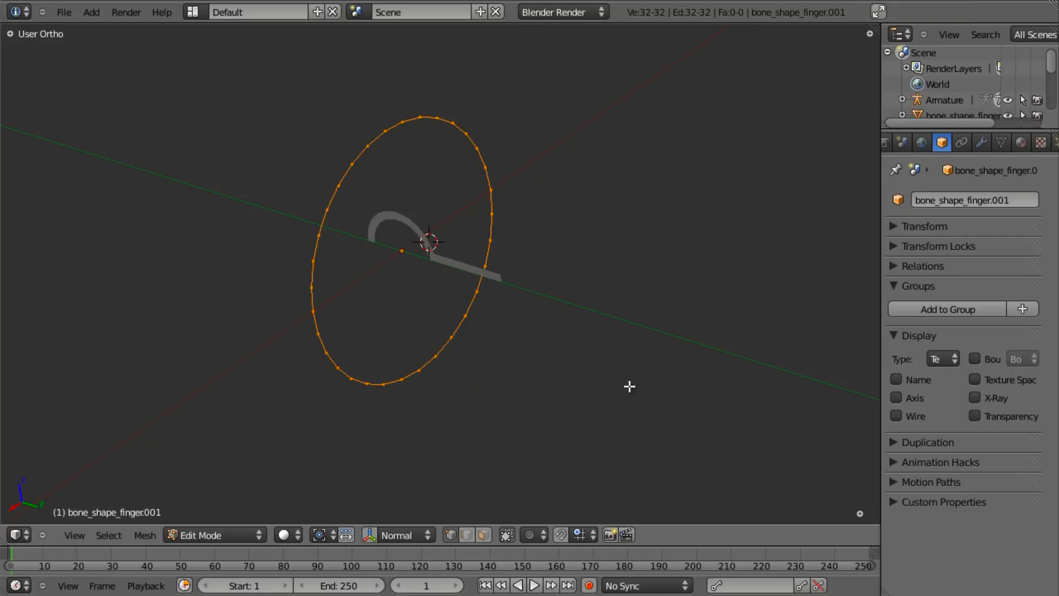
key("s")
left_click(548, 336)
key("Tab")
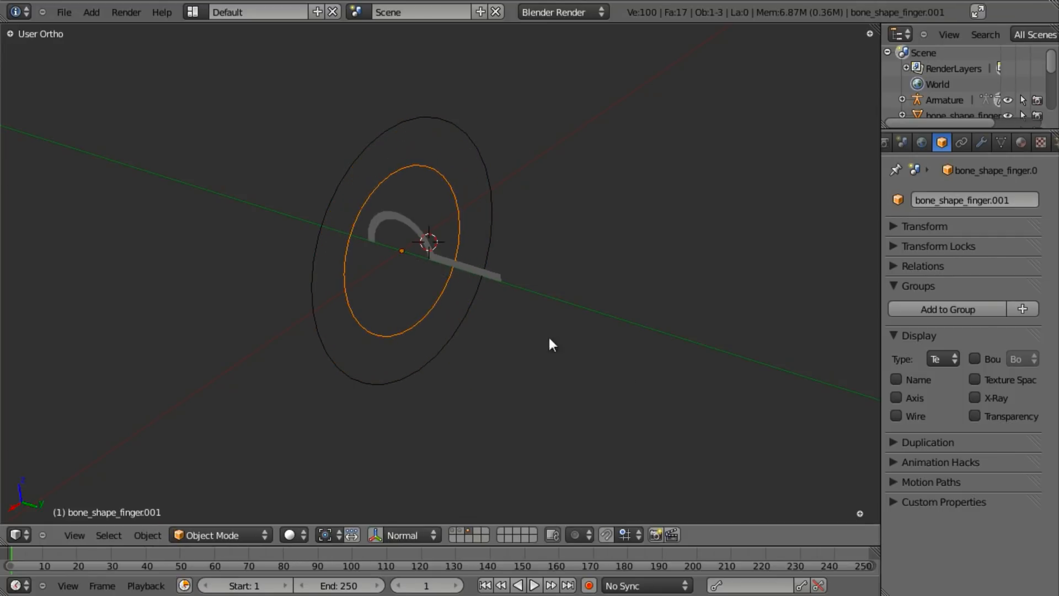
left_click(1022, 202)
key("Escape")
- Give the first finger bone and Bone.004 the bone_shape_finger.001 custom shape
key("1")
right_click(388, 311)
scroll(405, 316, "up", 2)
scroll(956, 449, "down", 6)
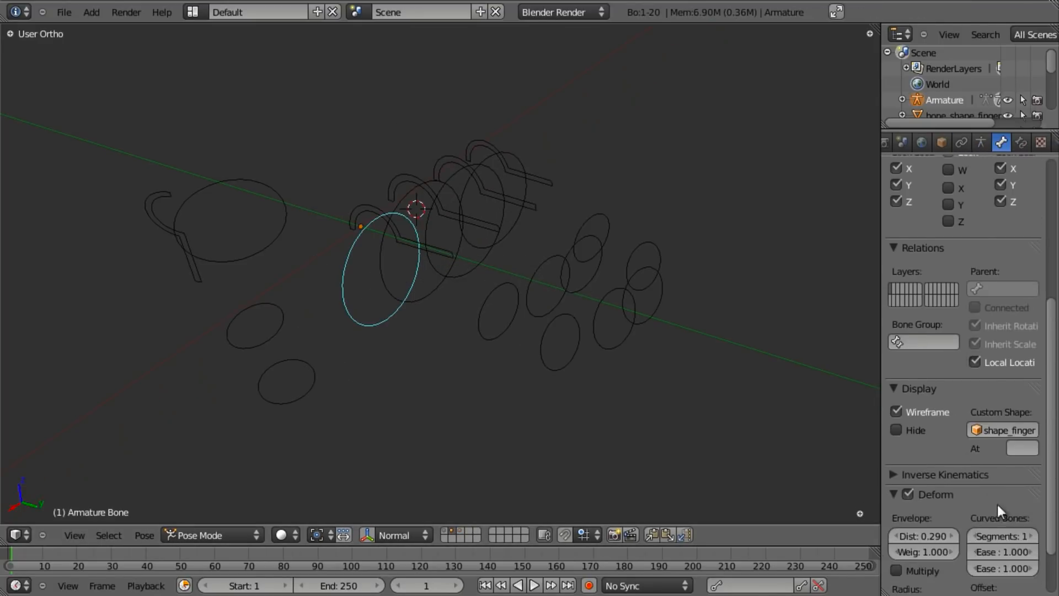
left_click(1008, 429)
left_click(1007, 274)
right_click(439, 296)
left_click(996, 429)
left_click(999, 276)
- Give Bone.008, Bone.012 and thumb base Bone.016 the bone_shape_finger.001 custom shape
right_click(465, 287)
left_click(994, 425)
left_click(999, 275)
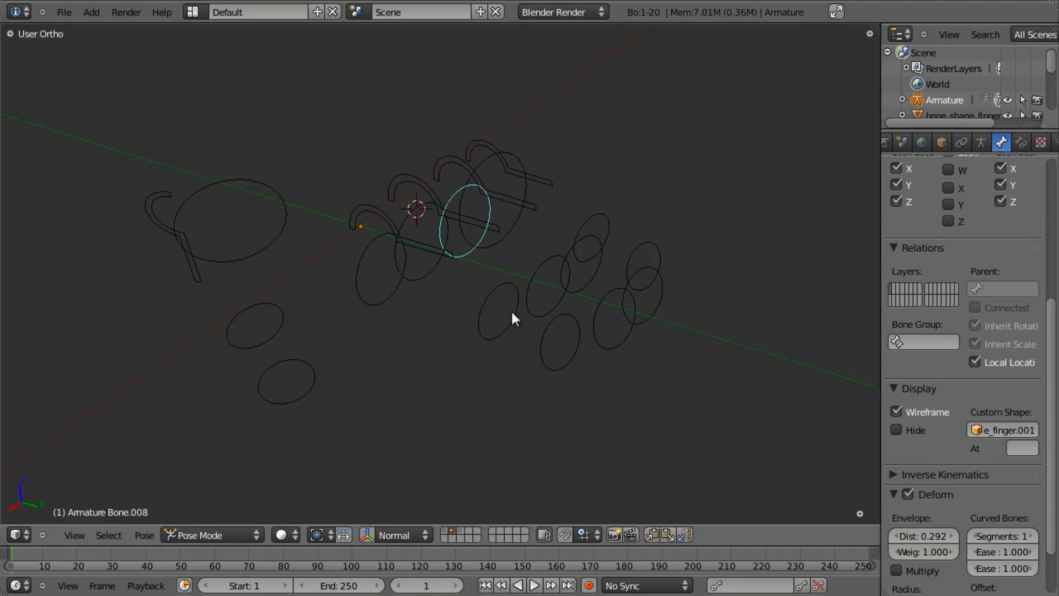
right_click(509, 221)
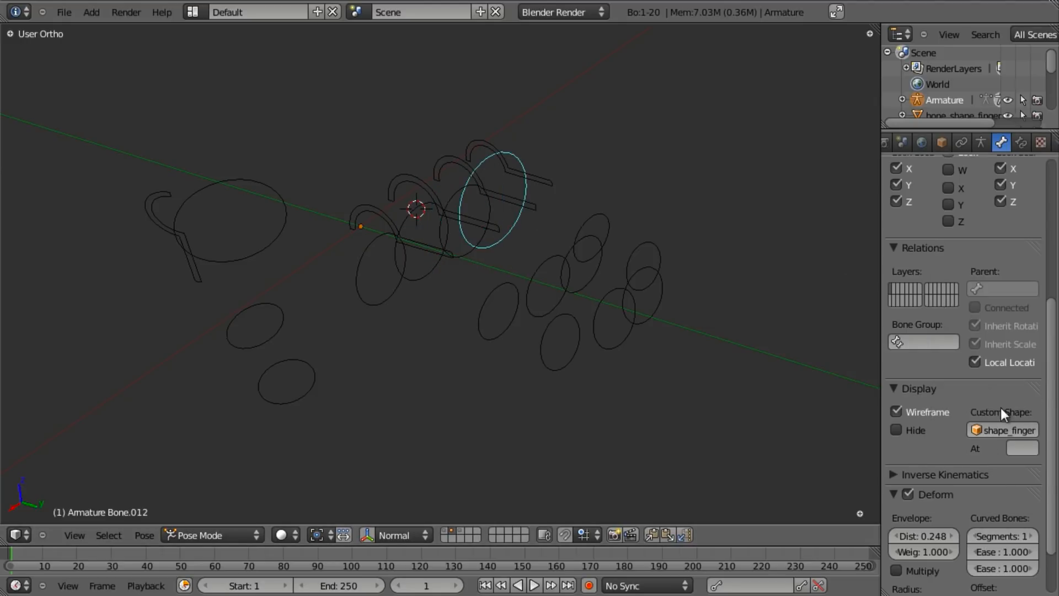
left_click(998, 429)
left_click(990, 274)
right_click(280, 240)
left_click(1025, 430)
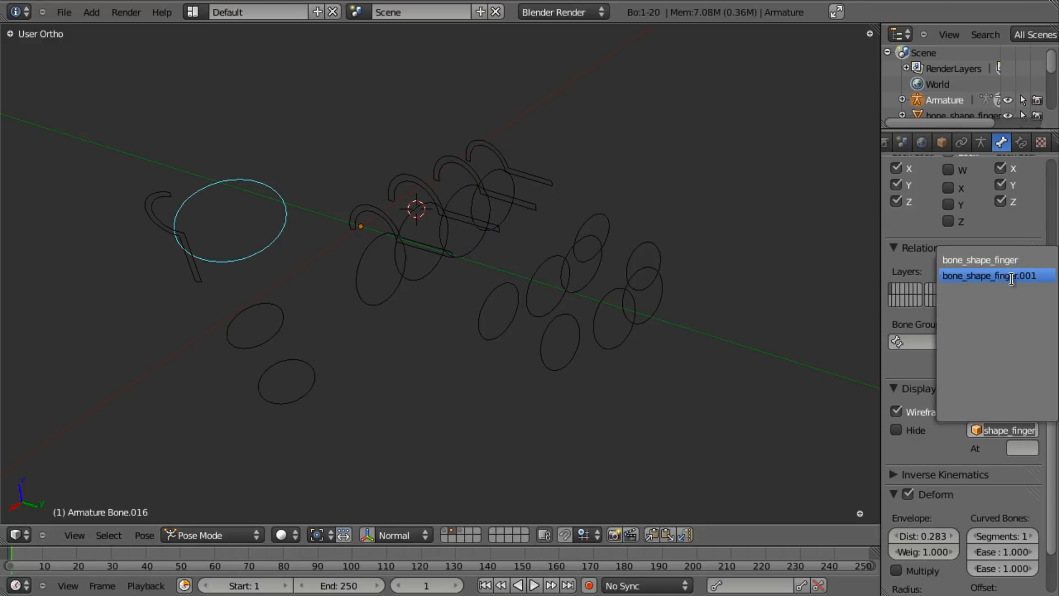
left_click(990, 276)
- Return to solid shading, show the armature over the hand mesh, and switch to Object Mode
middle_click_drag(525, 380, 417, 193)
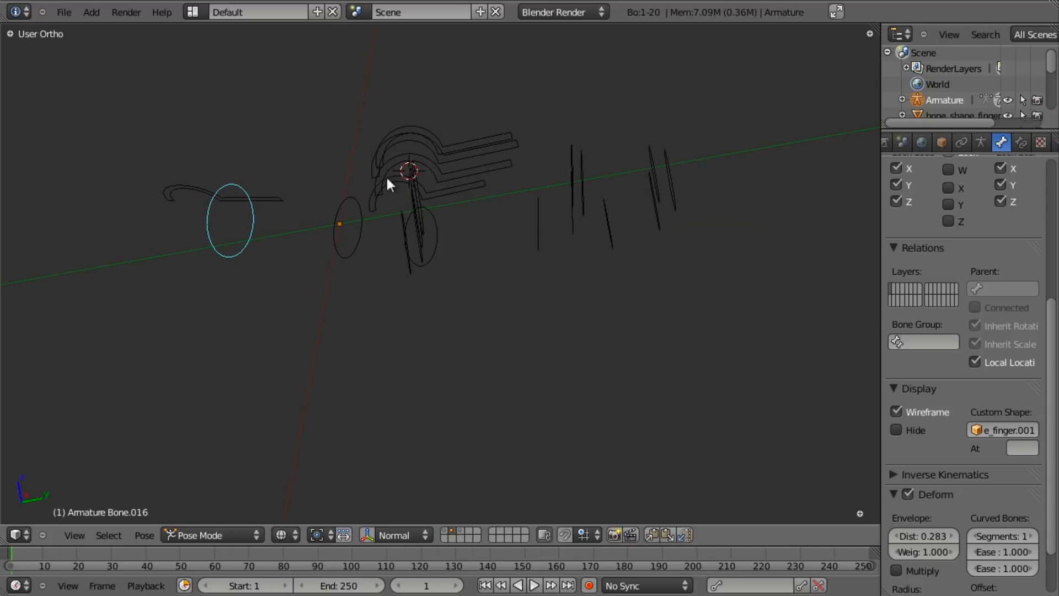
key("z")
mouse_move(453, 254)
middle_mouse_down()
mouse_move(509, 235)
mouse_move(488, 325)
middle_mouse_up()
key("1")
scroll(489, 326, "down", 3)
middle_click_drag(547, 310, 339, 356)
key("shift+2")
scroll(338, 356, "up", 2)
middle_click_drag(412, 248, 475, 229)
scroll(412, 345, "down", 3)
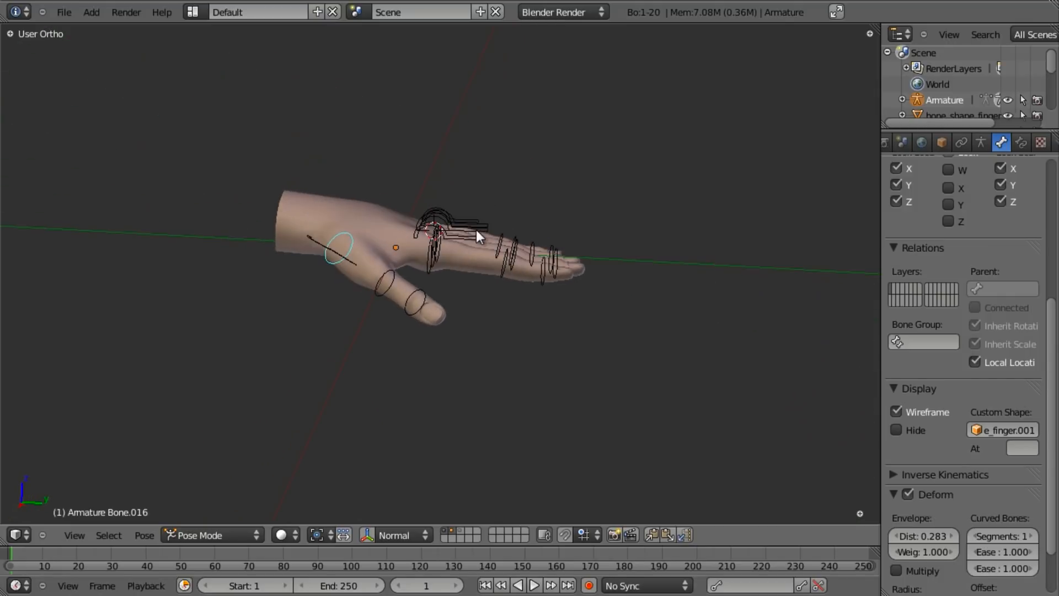
scroll(515, 269, "up", 2)
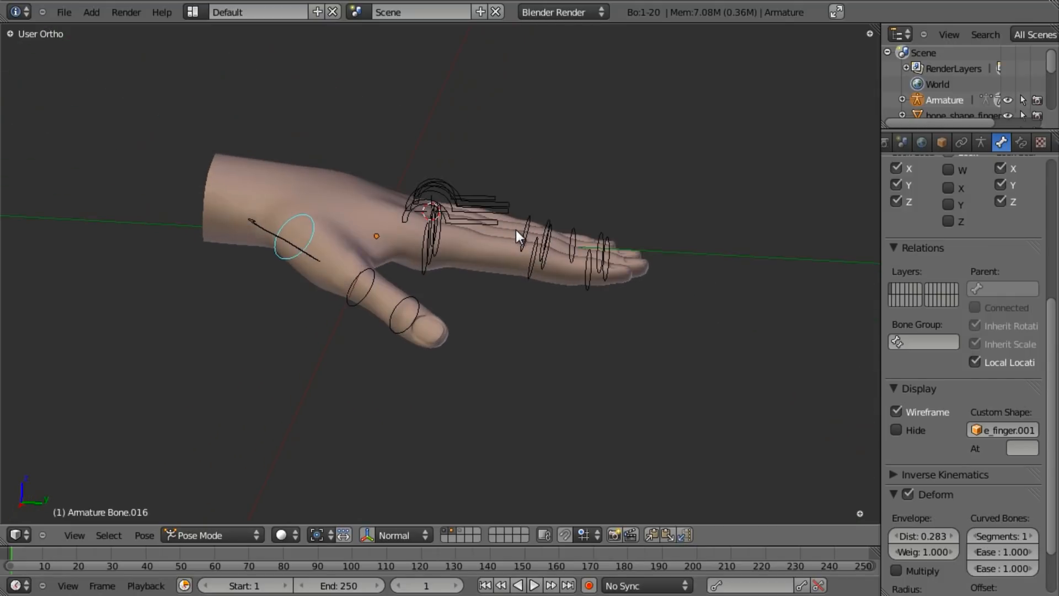
key("ctrl+Tab")
middle_click_drag(520, 229, 488, 316)
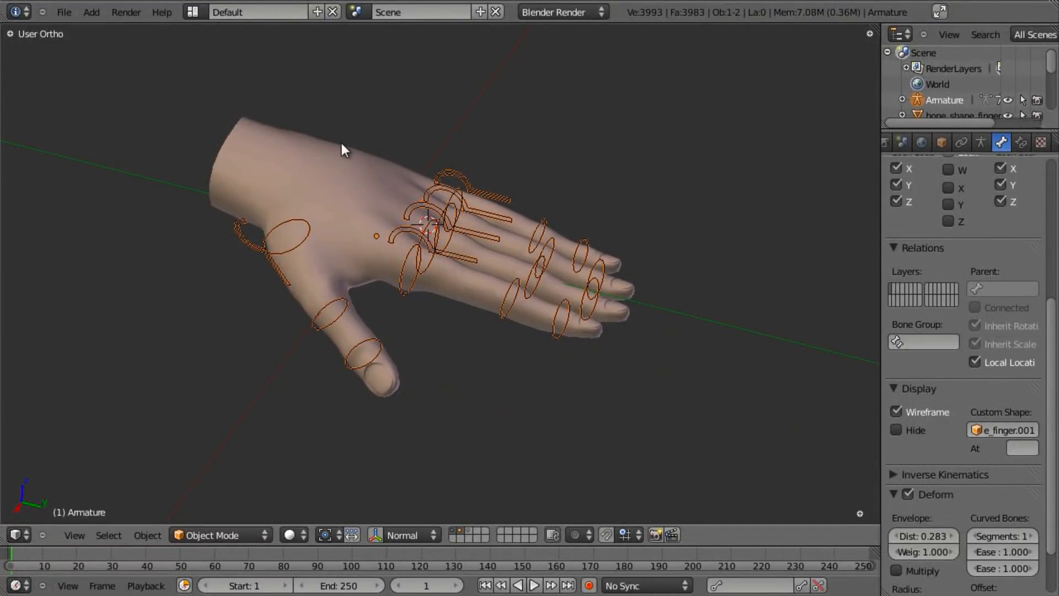
- Add an Armature modifier to geo-hand with Armature as the deforming object
right_click(336, 180)
middle_click_drag(336, 179, 372, 196)
scroll(378, 204, "down", 2)
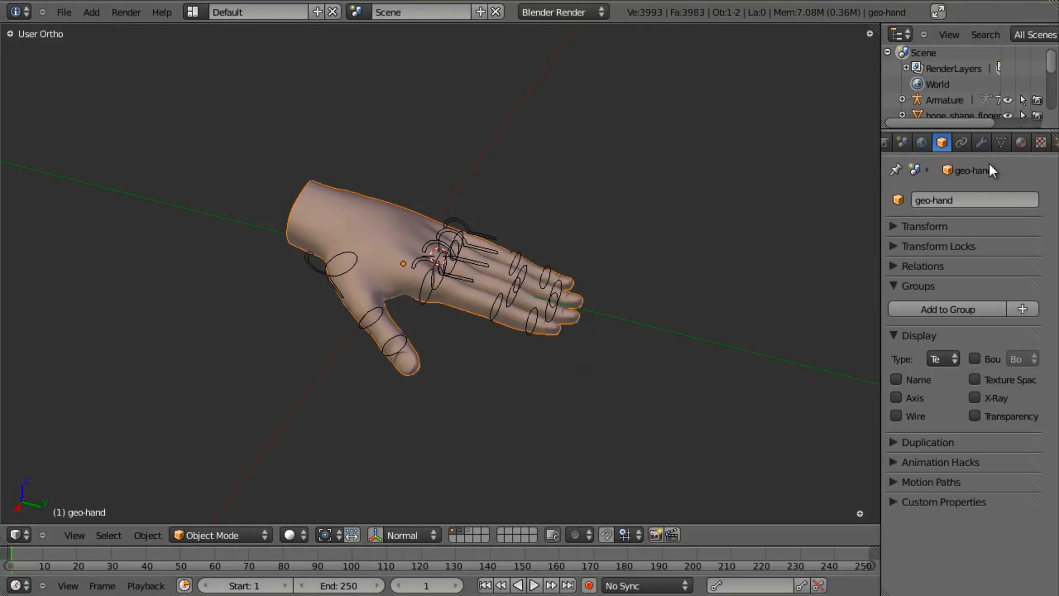
left_click(985, 142)
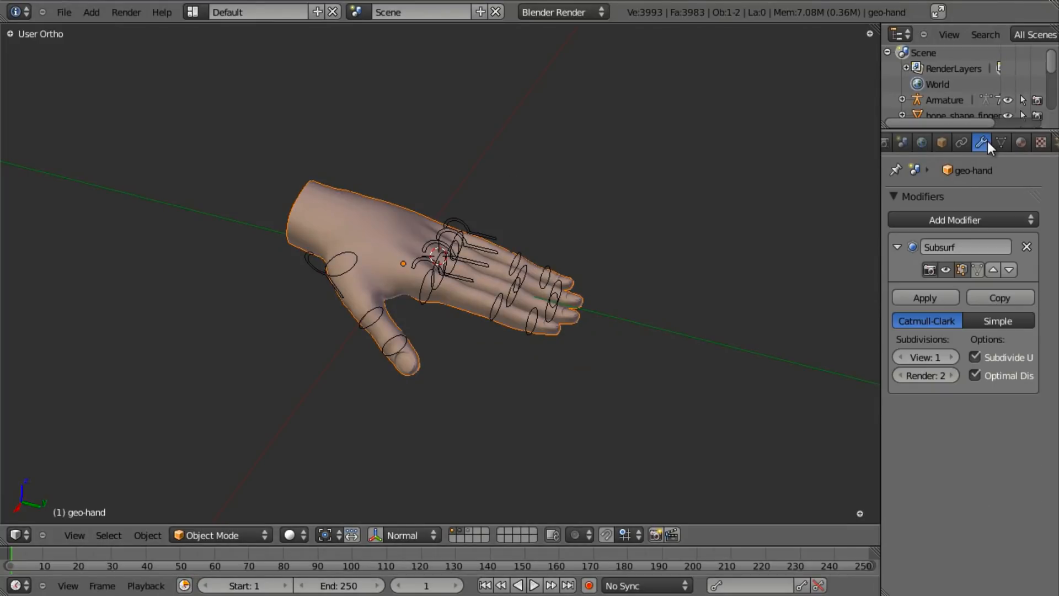
left_click(975, 220)
left_click(844, 254)
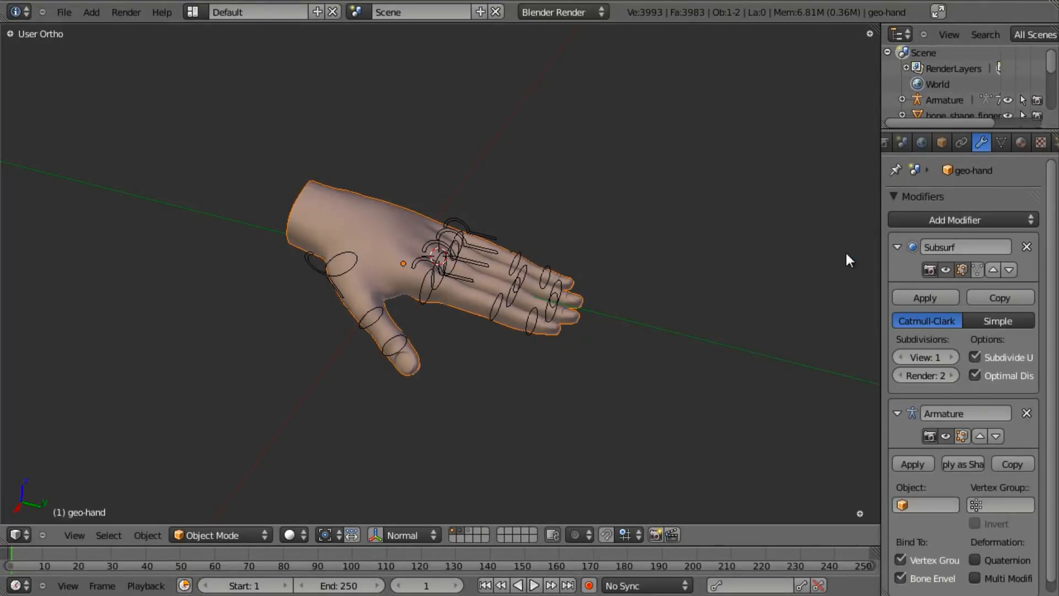
scroll(721, 349, "up", 2)
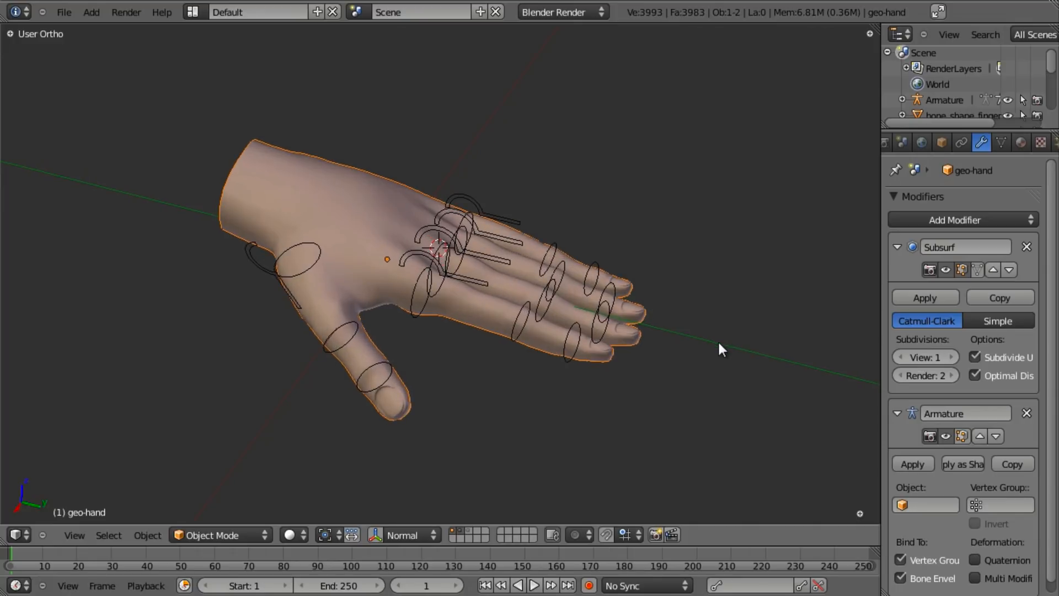
left_click(946, 504)
left_click(947, 333)
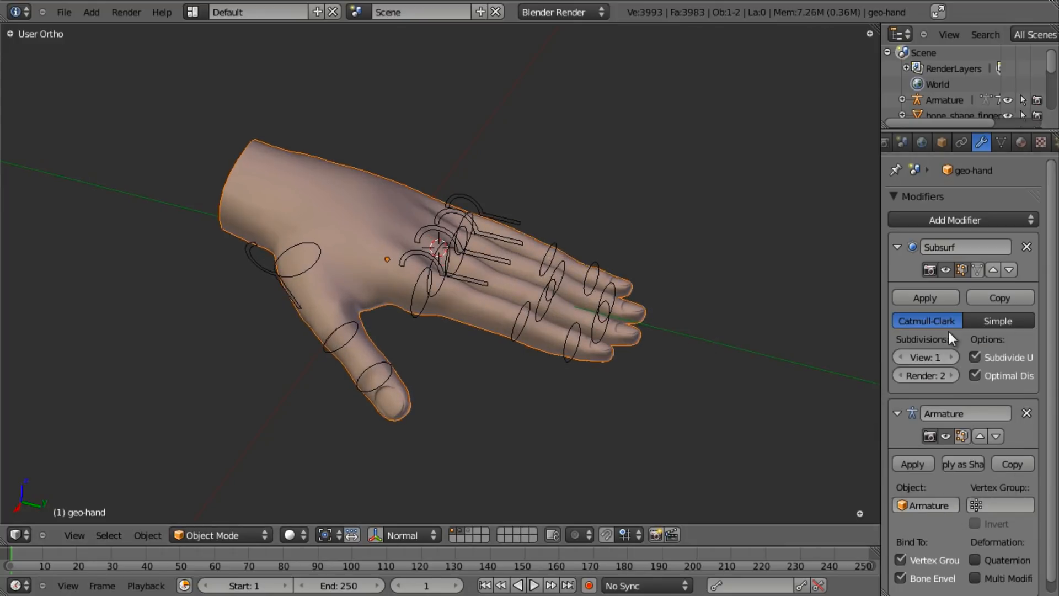
- In Pose Mode, rotate the thumb bone and test-bend the thumb hook bone, cancelling back to rest
right_click(461, 194)
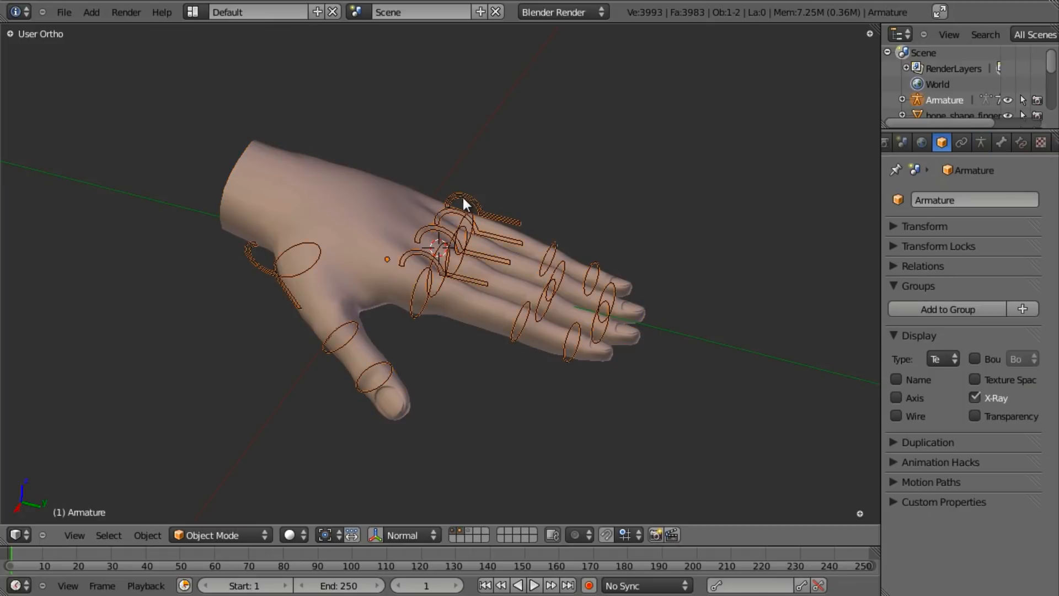
key("ctrl+Tab")
middle_click_drag(502, 300, 343, 330)
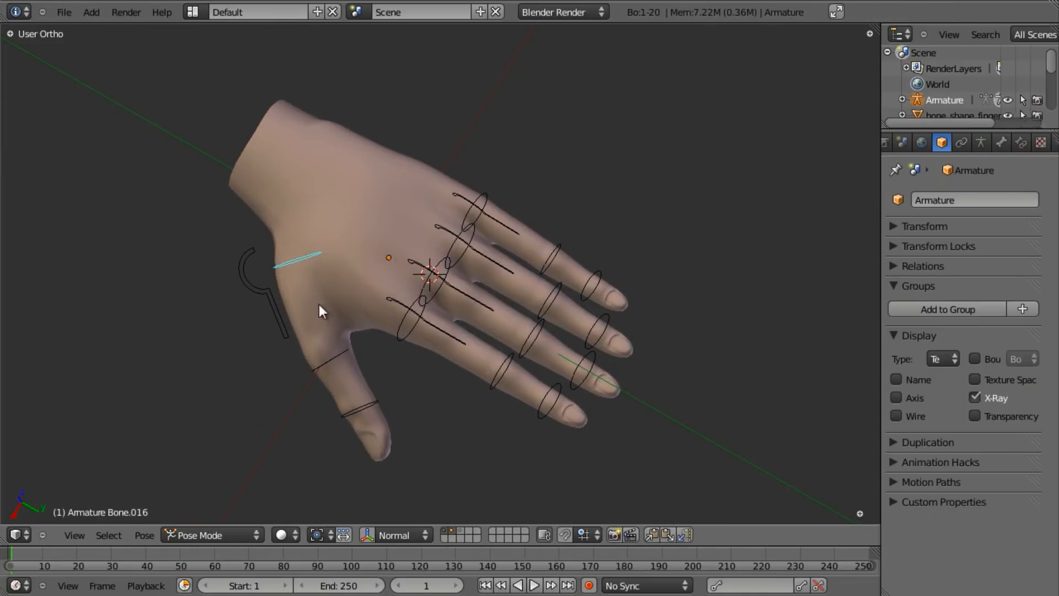
key("r")
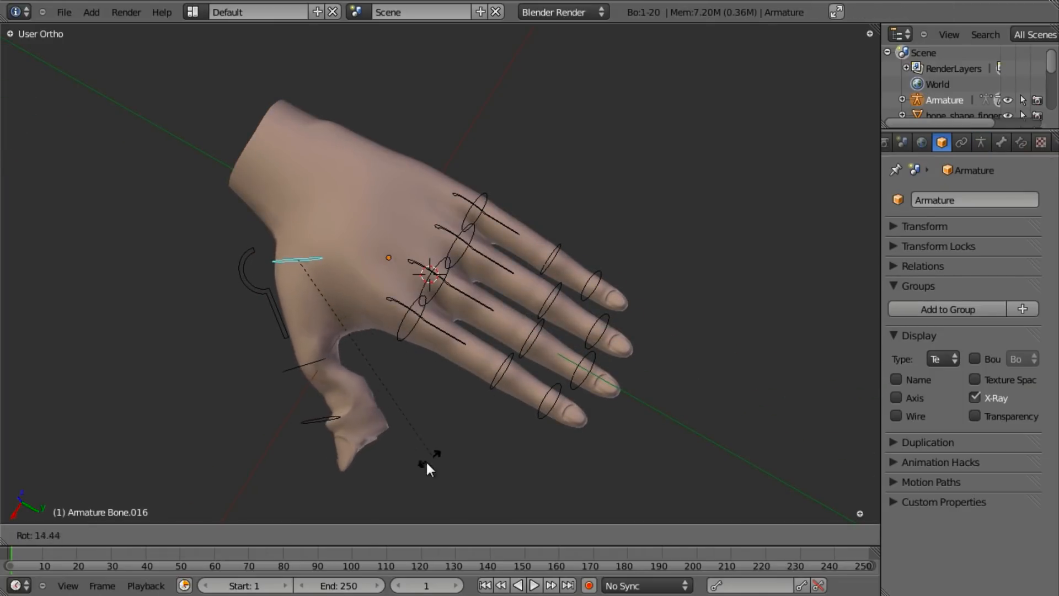
left_click(361, 476)
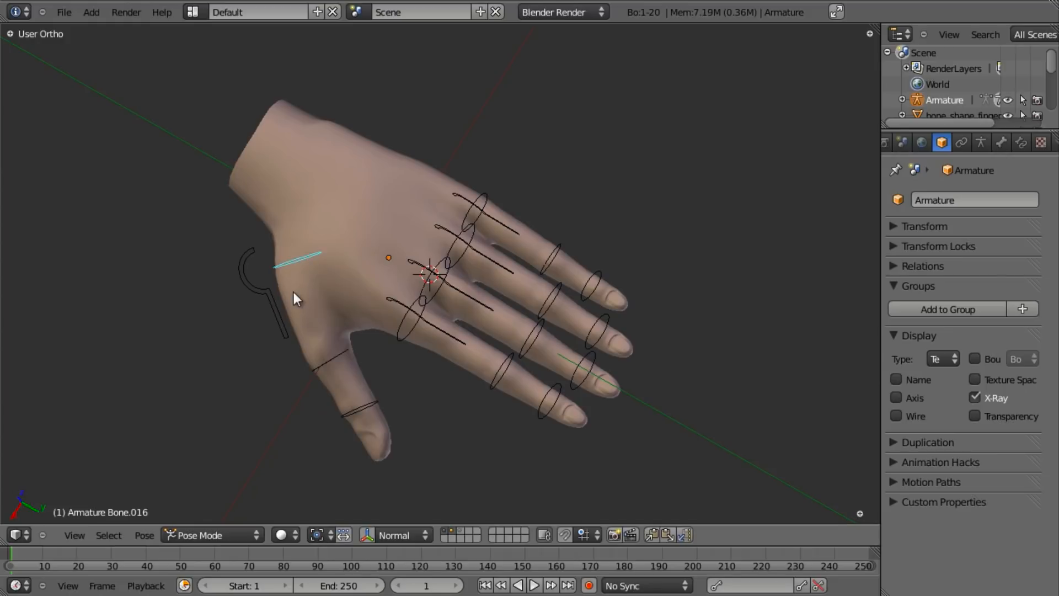
right_click(262, 314)
key("r")
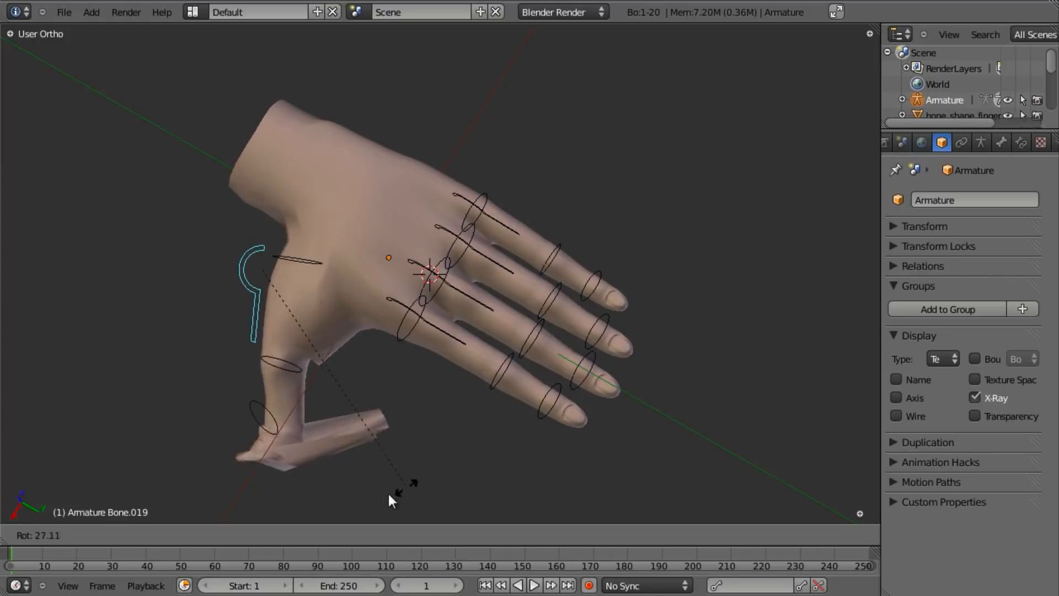
right_click(469, 385)
- Test-curl the fingers with Bone.003 and Bone.007, cancelling each back to rest
right_click(462, 343)
middle_click_drag(396, 391, 639, 232)
key("r")
right_click(583, 417)
right_click(478, 309)
middle_click_drag(480, 308, 352, 349)
key("r")
right_click(583, 334)
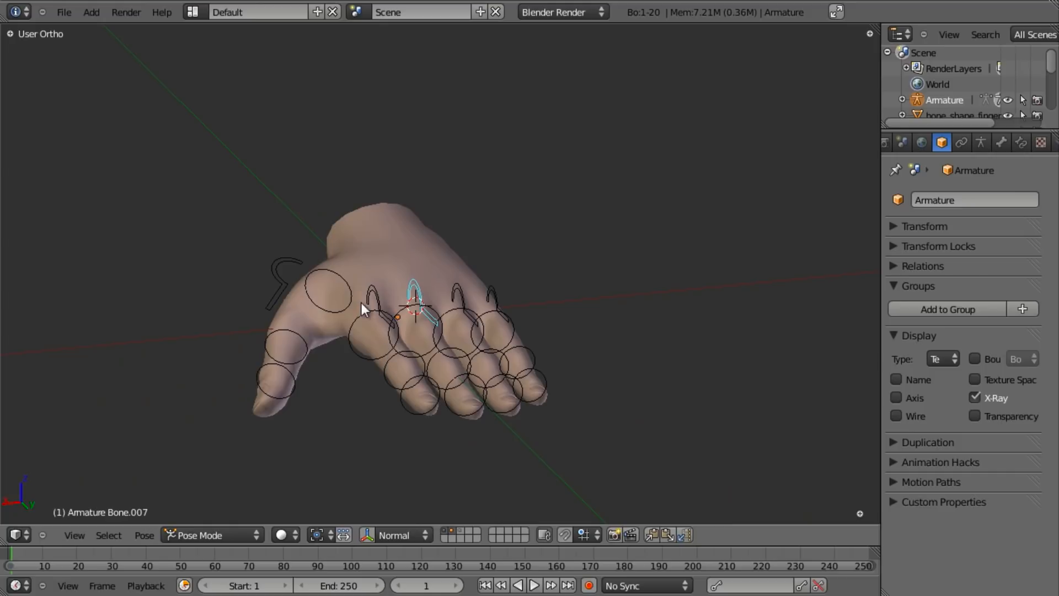
- Test-bend Bone.011 twice, cancelling each time, then select the hand mesh
right_click(467, 298)
middle_click_drag(591, 303, 597, 355)
key("r")
right_click(551, 407)
key("r")
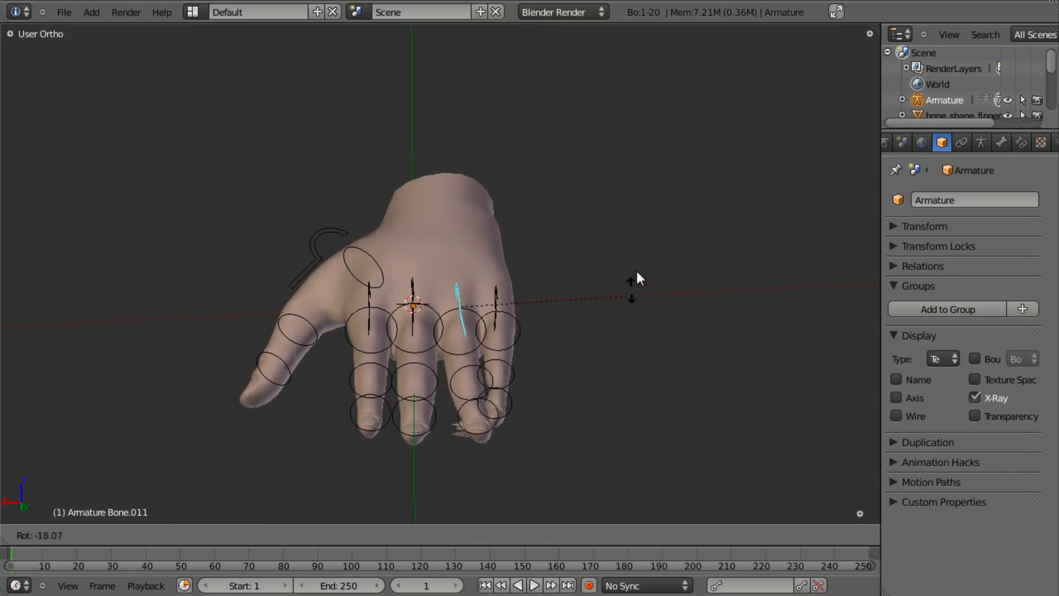
right_click(580, 350)
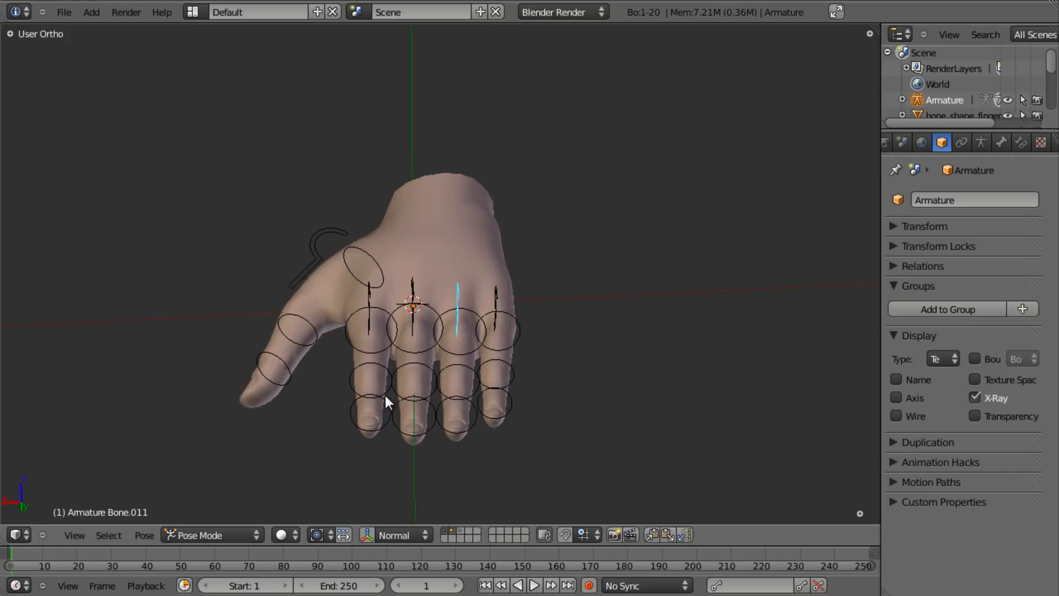
middle_click_drag(346, 319, 513, 395)
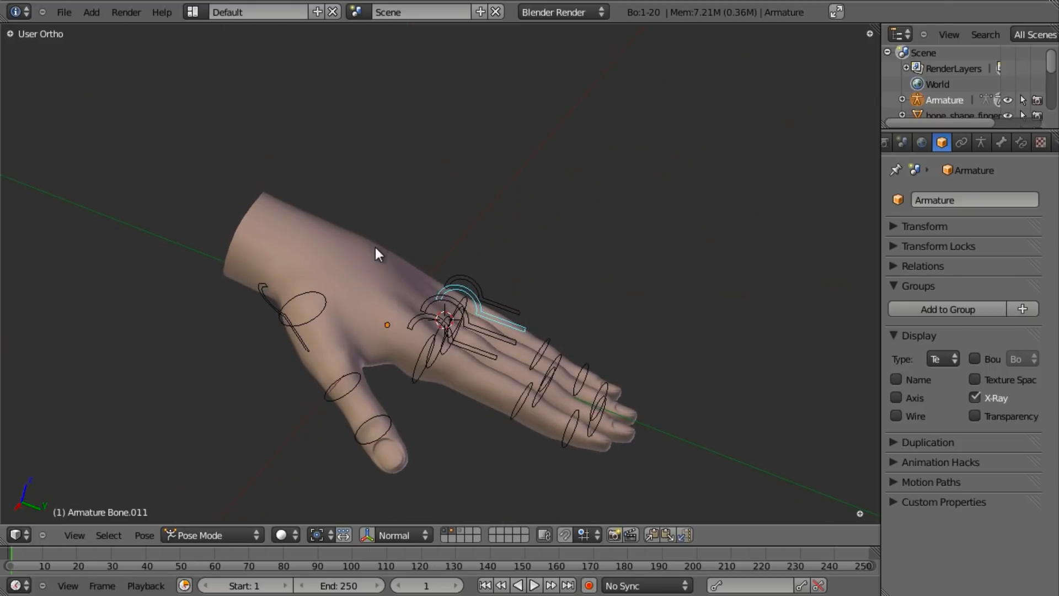
right_click(376, 249)
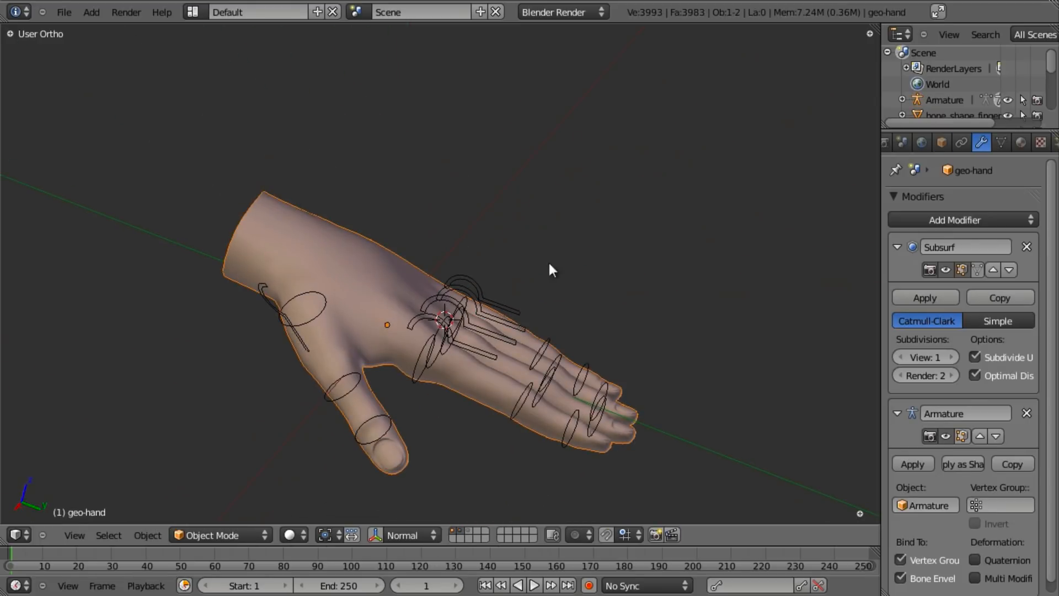
- Delete the hand's existing Armature modifier and return the armature to Object Mode
left_click(1026, 413)
right_click(482, 283)
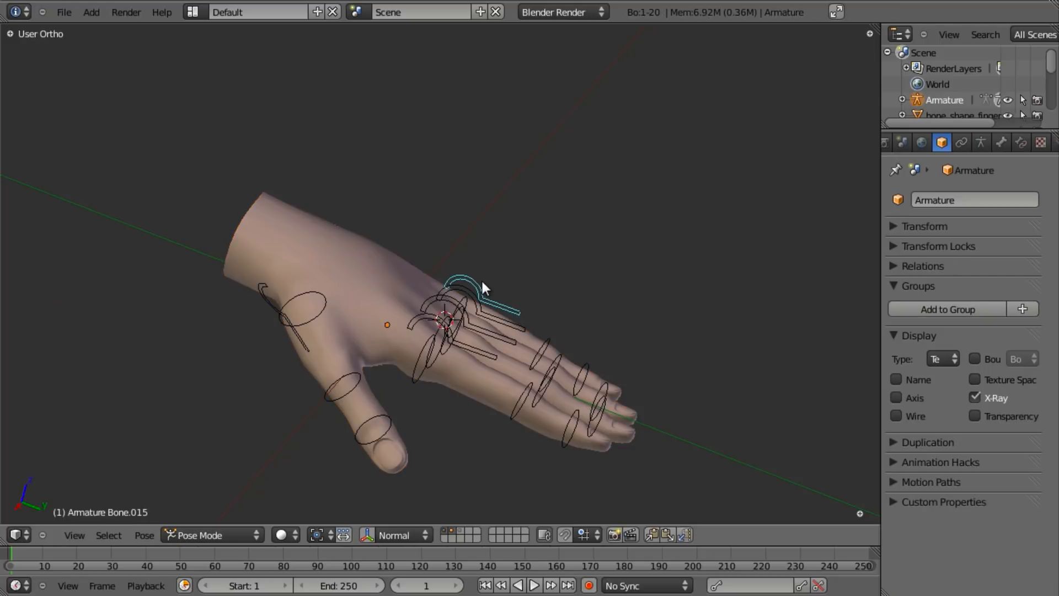
key("ctrl+Tab")
middle_click_drag(481, 247, 381, 254)
- Parent geo-hand to the Armature With Automatic Weights, then frame the hand
right_click(345, 261)
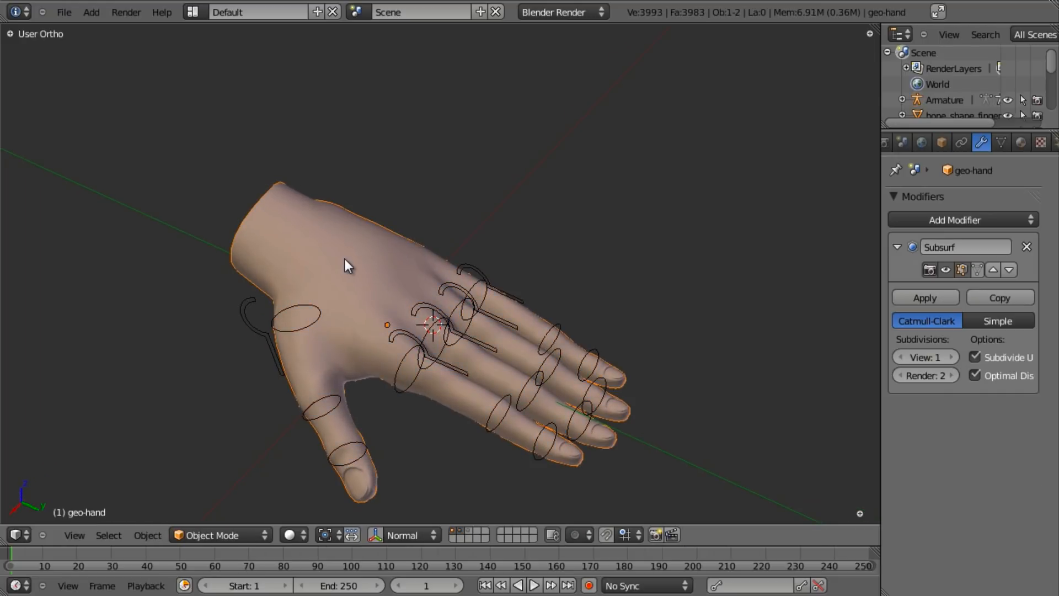
right_click(479, 270, "shift")
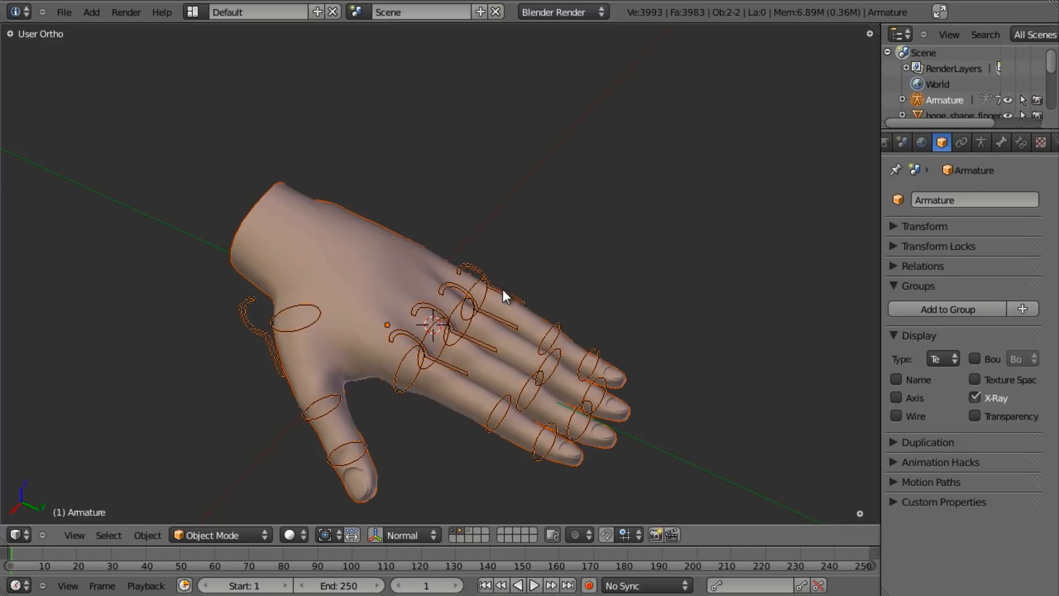
key("ctrl+p")
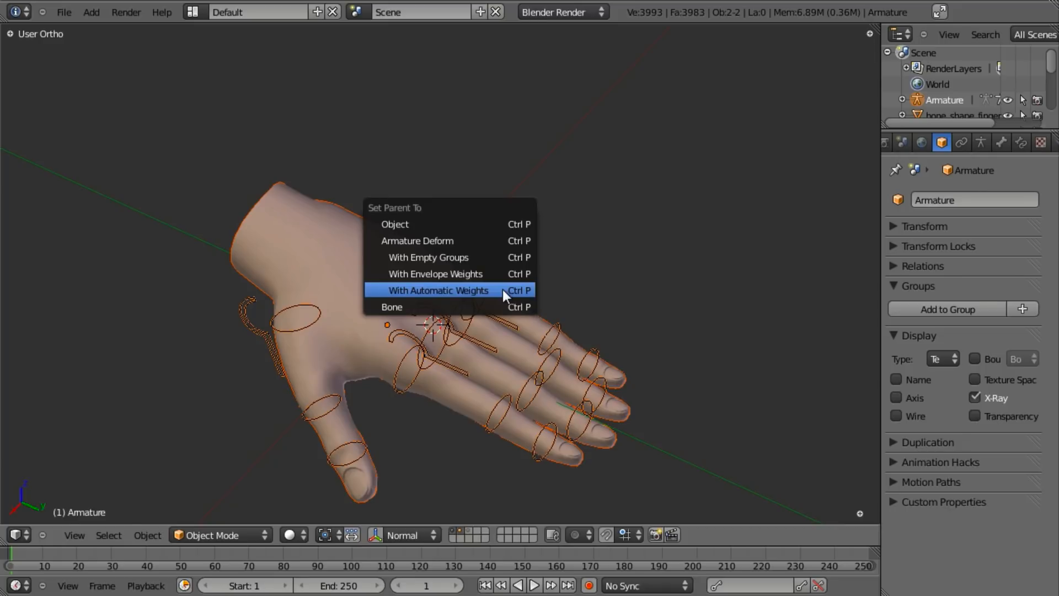
left_click(435, 286)
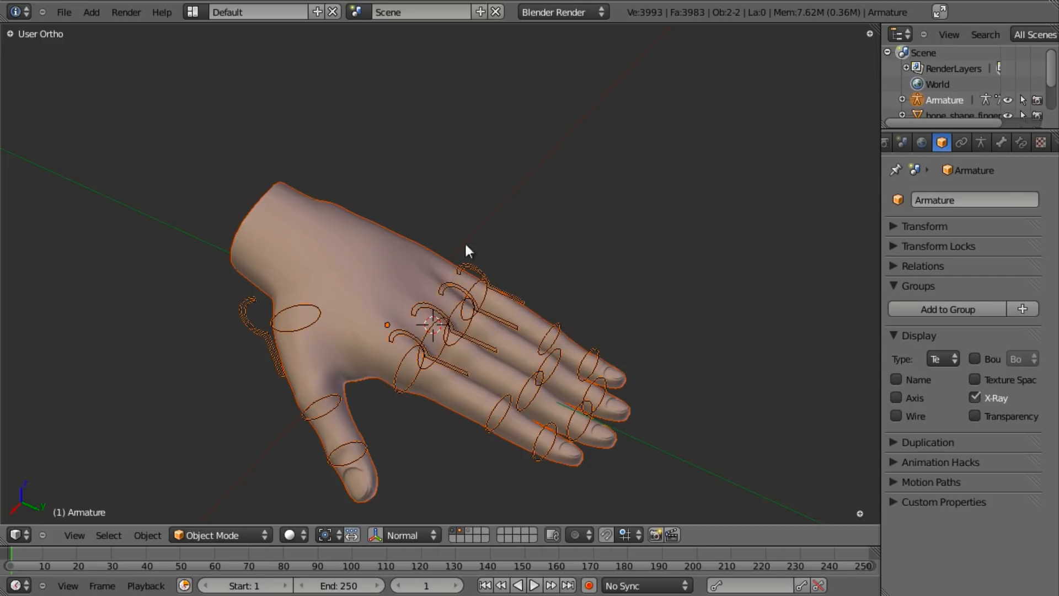
right_click(498, 280)
scroll(501, 286, "up", 2)
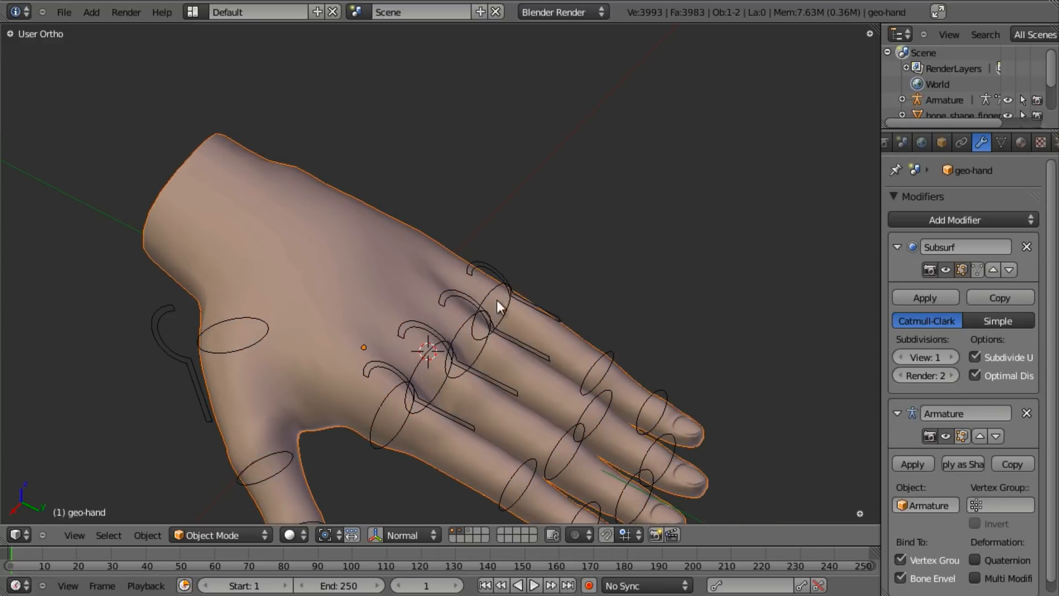
middle_click_drag(489, 289, 495, 195, "shift")
scroll(958, 368, "down", 1)
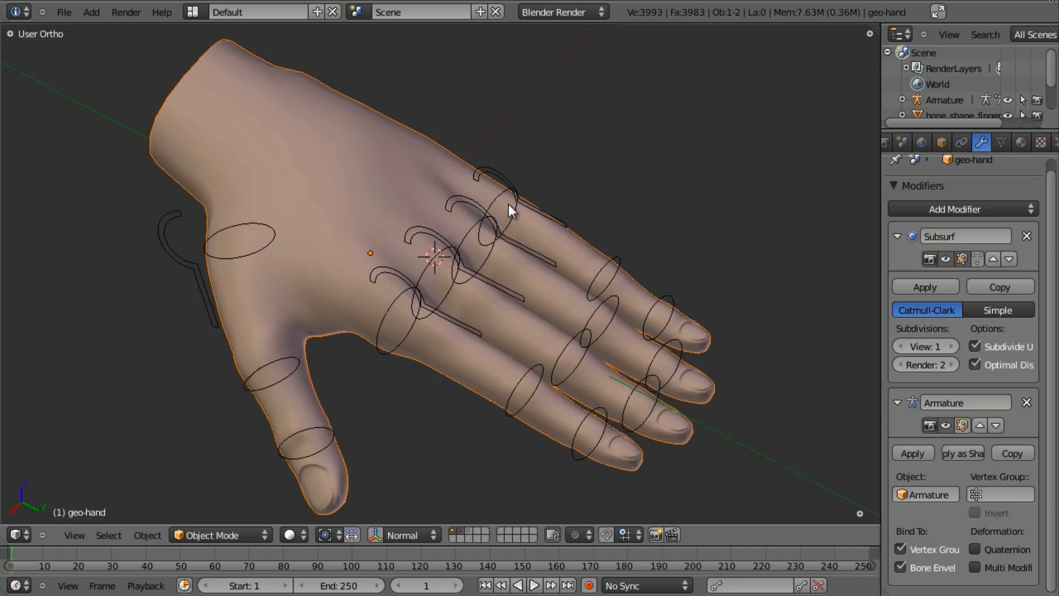
- Show the hand mesh's vertex groups and switch the hand into Weight Paint mode
left_click(1002, 143)
scroll(942, 327, "up", 15)
scroll(946, 310, "down", 15)
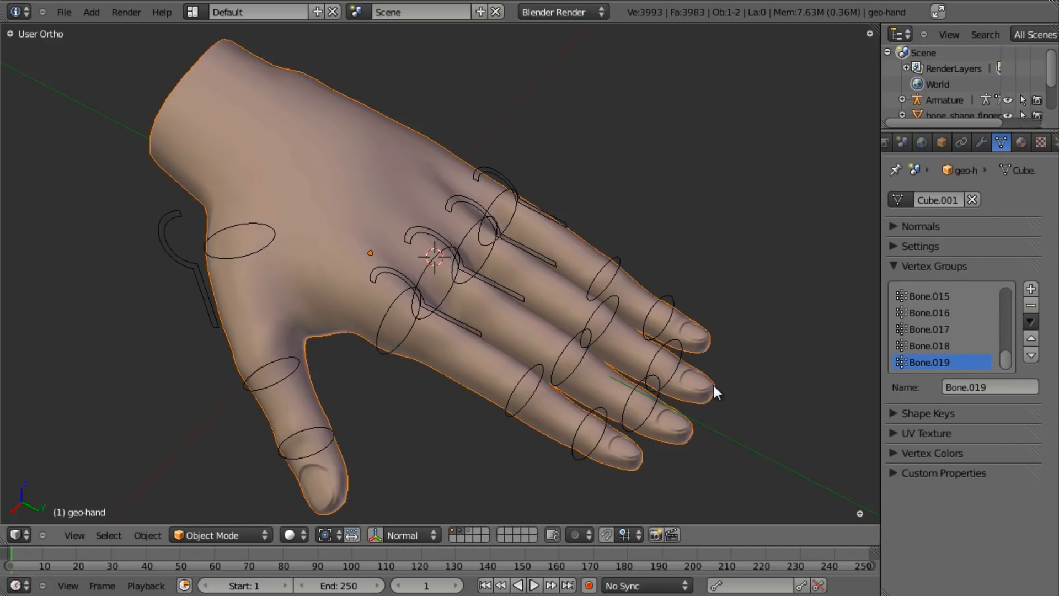
right_click(513, 188)
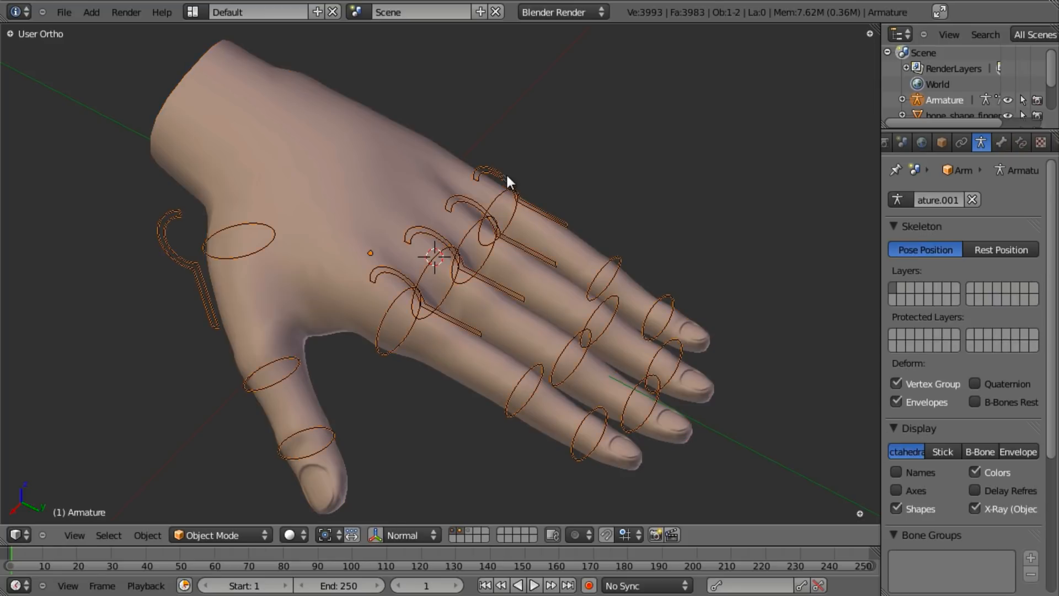
middle_click_drag(611, 383, 486, 287)
right_click(362, 163)
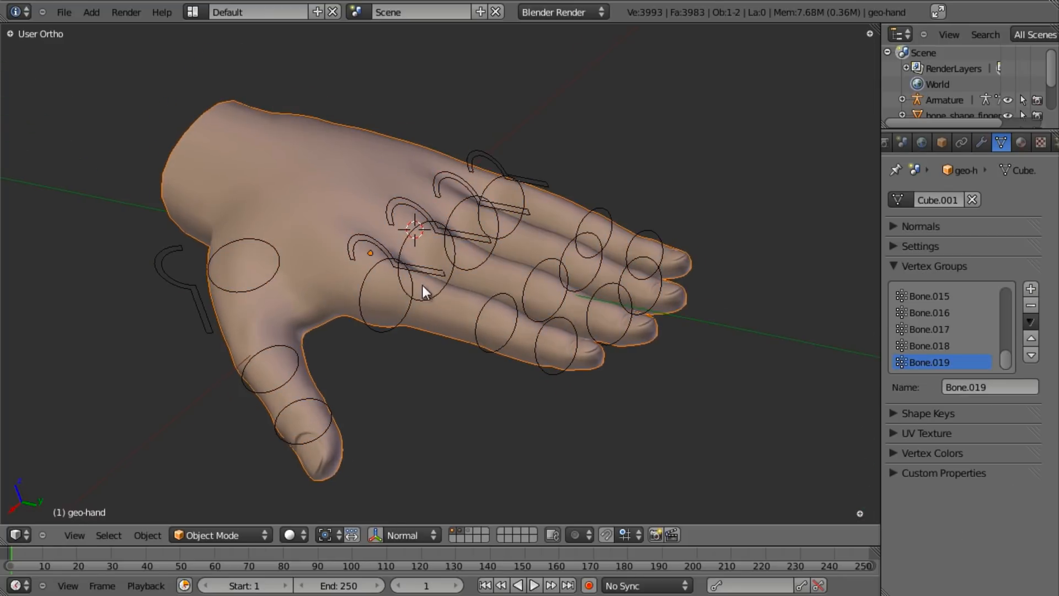
middle_click_drag(422, 287, 435, 264)
key("ctrl+Tab")
middle_click_drag(453, 222, 393, 324)
- Check a finger bone's weights, then re-enter Weight Paint with the armature and hand selected
right_click(493, 190)
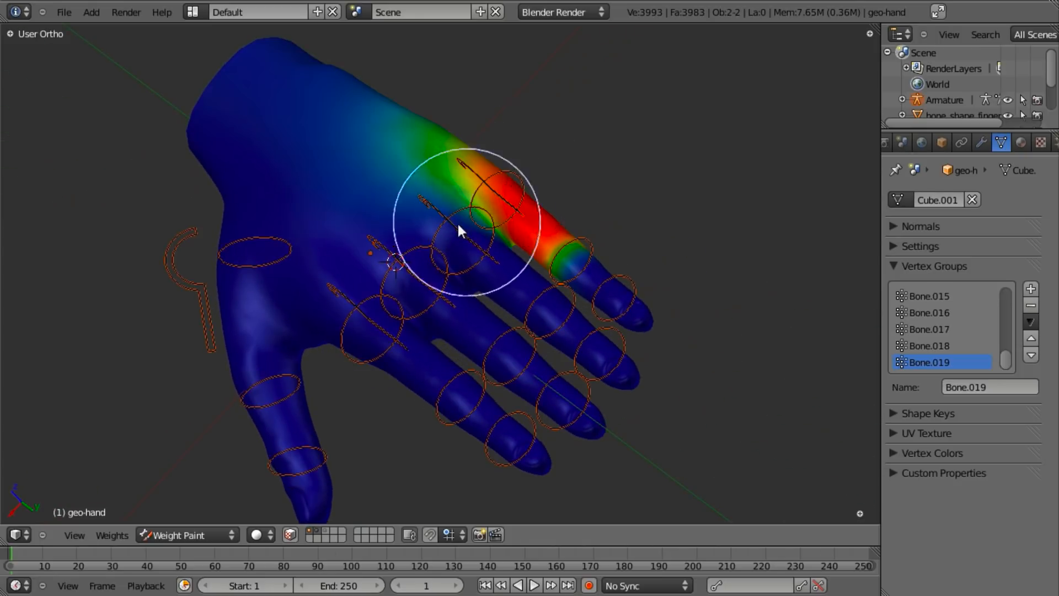
middle_click_drag(457, 221, 521, 164)
key("ctrl+z")
key("ctrl+z")
key("ctrl+Tab")
key("ctrl+Tab")
right_click(509, 174)
key("ctrl+Tab")
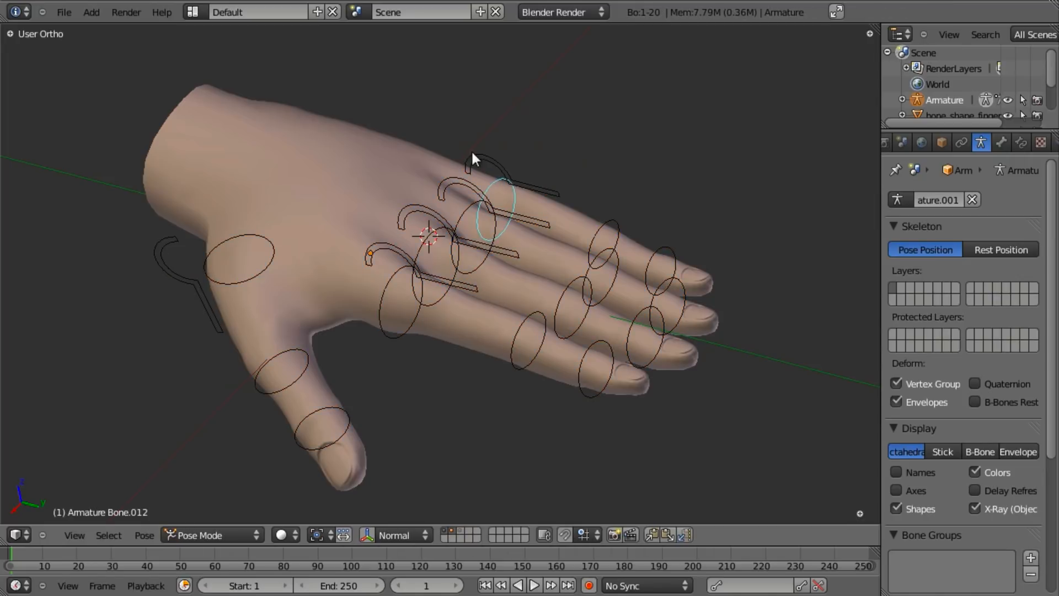
right_click(309, 158)
key("ctrl+Tab")
- View weights of the knuckle hook bone and the pinky hook, middle, distal and fingertip bones
mouse_move(435, 259)
middle_mouse_down()
mouse_move(396, 399)
mouse_move(428, 464)
mouse_move(499, 319)
mouse_move(501, 166)
middle_mouse_up()
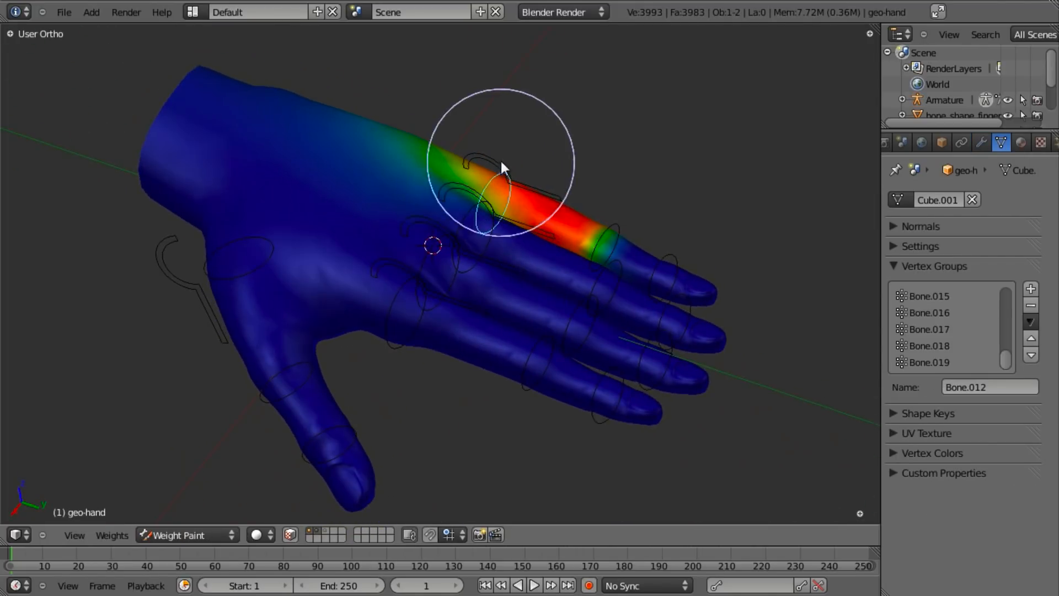
right_click(470, 185)
right_click(495, 154)
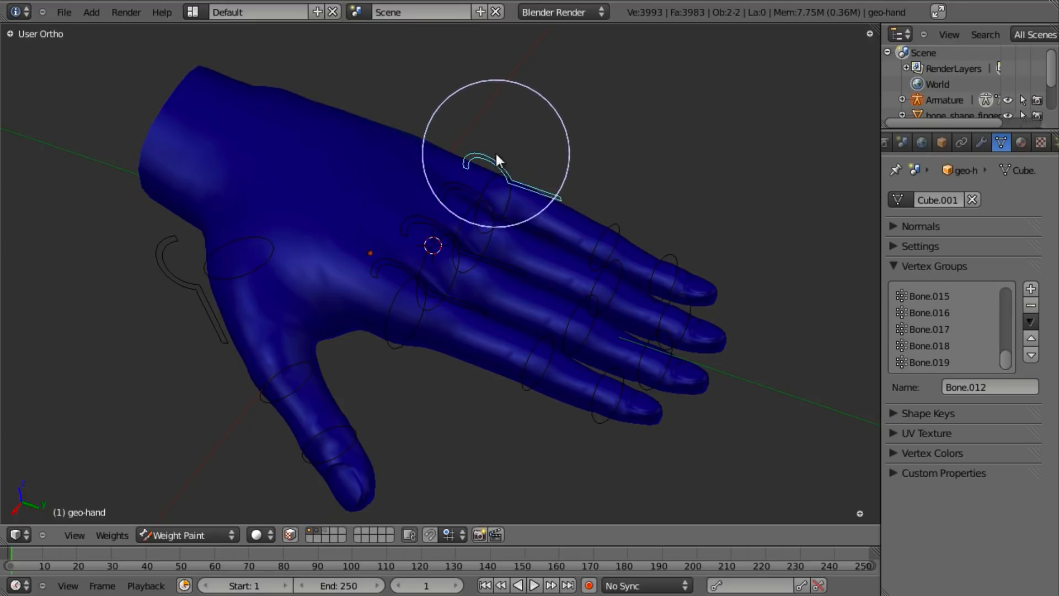
right_click(619, 219)
right_click(675, 284)
right_click(676, 306)
- From the palm side, view weights of a hook bone, a palm bone, and the ring and pinky hooks
middle_click_drag(447, 367, 386, 276)
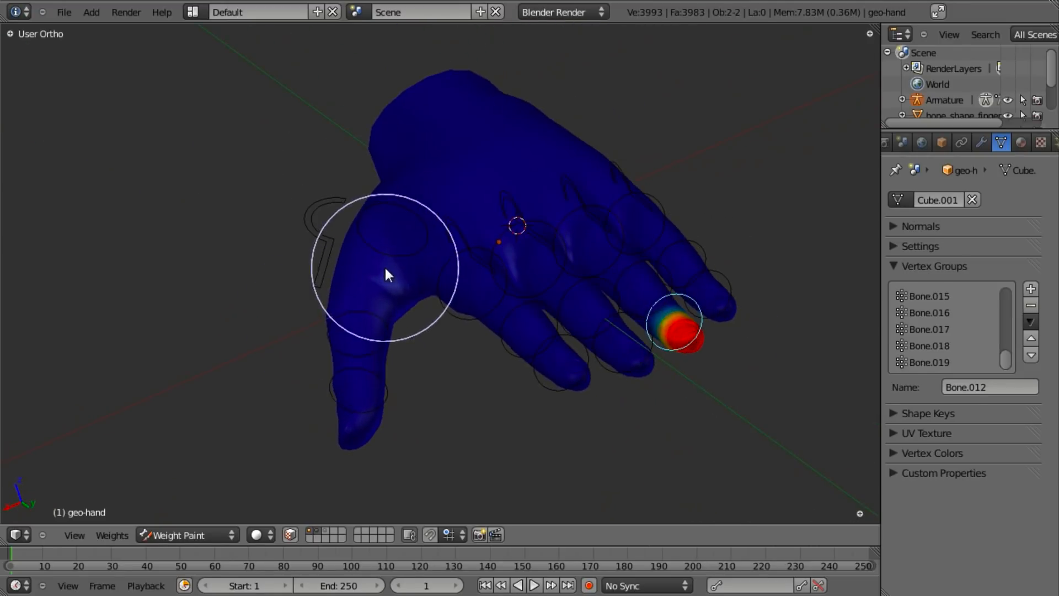
right_click(317, 219)
right_click(475, 226)
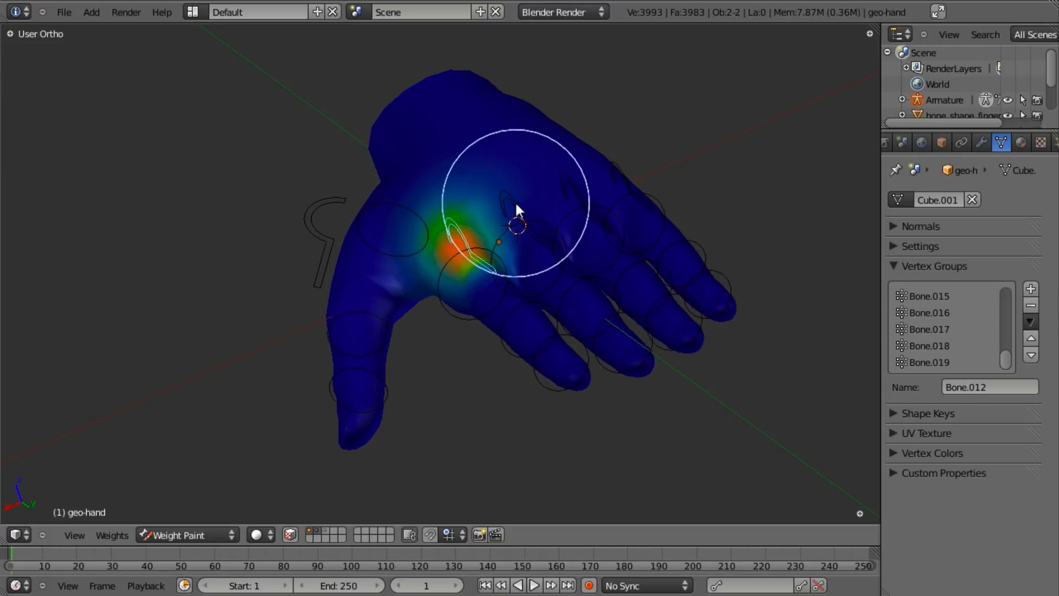
right_click(530, 193)
right_click(568, 180)
right_click(618, 161)
- Return the hand mesh geo-hand to Object Mode
scroll(604, 220, "up", 3)
middle_click_drag(603, 227, 508, 309)
scroll(508, 308, "down", 4)
middle_click_drag(534, 247, 501, 296)
scroll(501, 297, "up", 2)
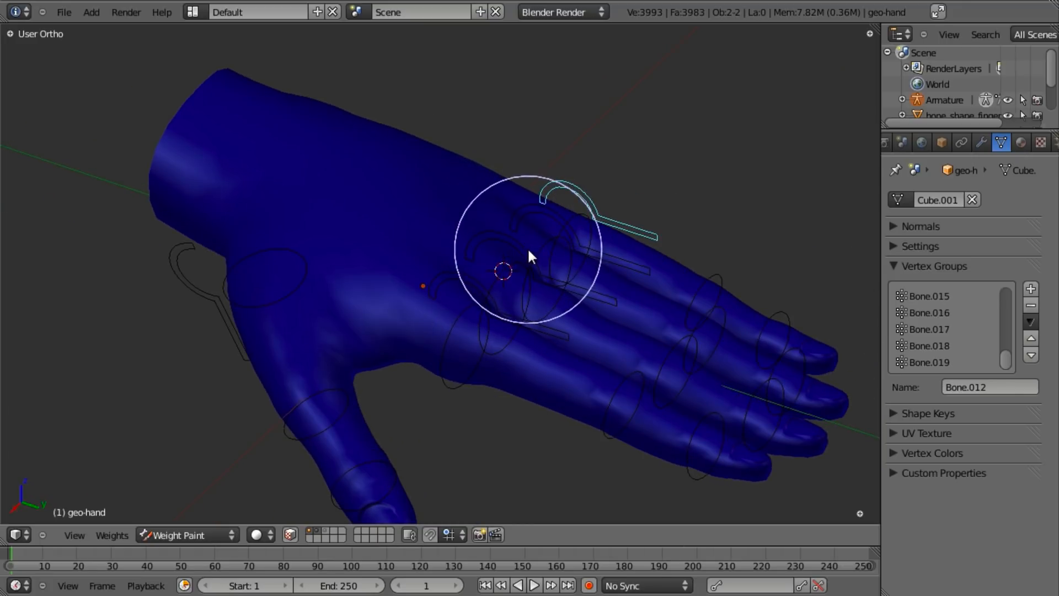
key("ctrl+Tab")
scroll(531, 251, "down", 2)
mouse_move(531, 251)
middle_mouse_down()
mouse_move(517, 226)
mouse_move(484, 300)
mouse_move(693, 211)
middle_mouse_up()
scroll(483, 300, "up", 2)
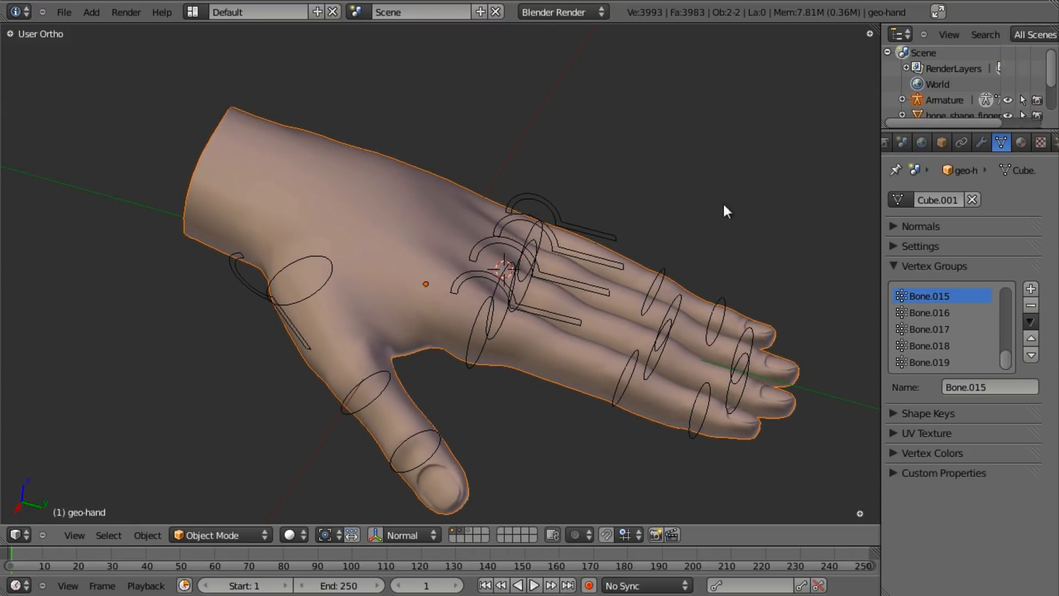
- Remove the hand's Armature modifier and delete all of its vertex groups
left_click(983, 142)
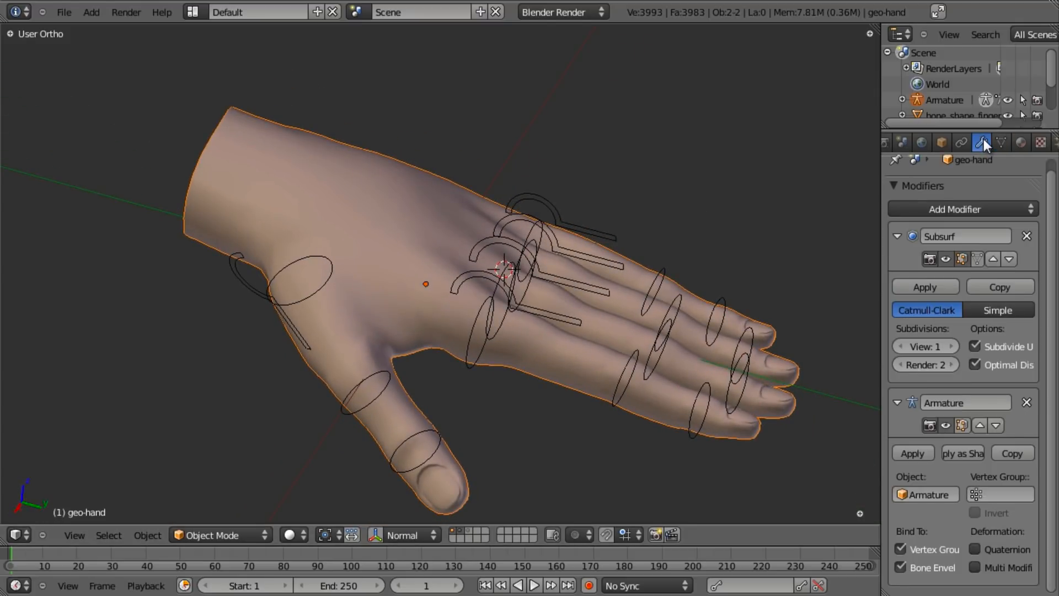
left_click(1026, 403)
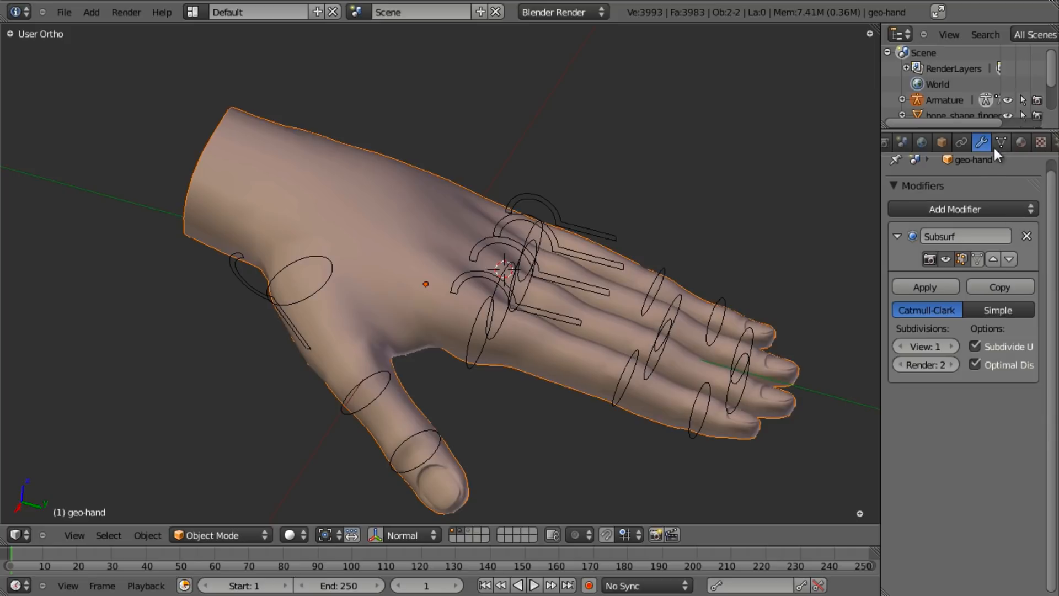
left_click(1001, 142)
triple_click(1028, 306)
triple_click(1028, 305)
triple_click(1028, 306)
triple_click(1028, 305)
double_click(1028, 306)
triple_click(1028, 306)
triple_click(1028, 305)
- Turn off Deform for the back-of-hand control bone Bone.015
scroll(547, 334, "down", 2)
scroll(548, 334, "down", 1)
middle_click_drag(547, 268, 516, 262)
right_click(502, 230)
scroll(545, 273, "up", 2)
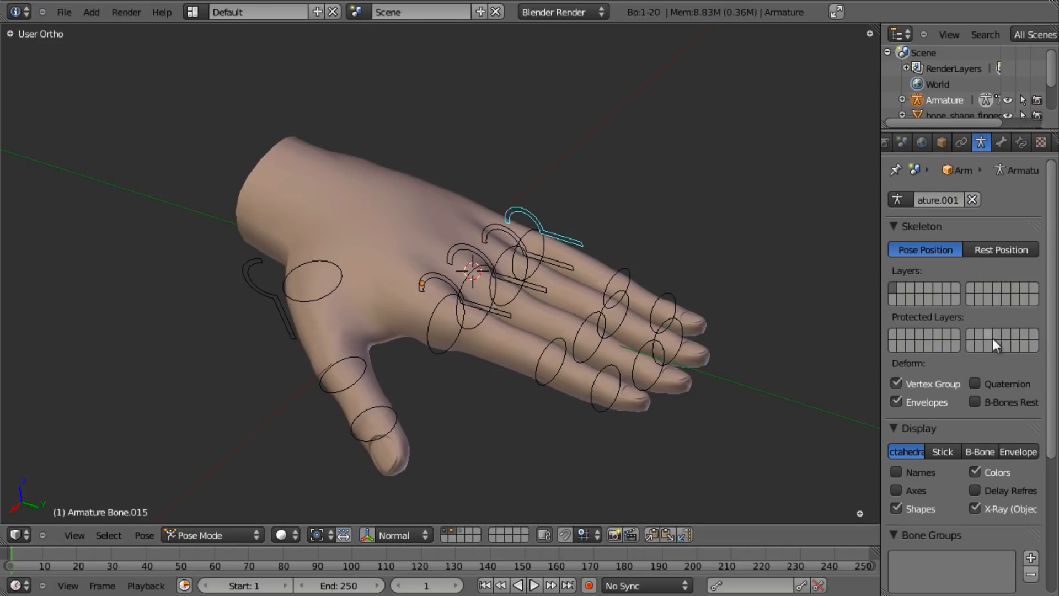
scroll(992, 323, "down", 5)
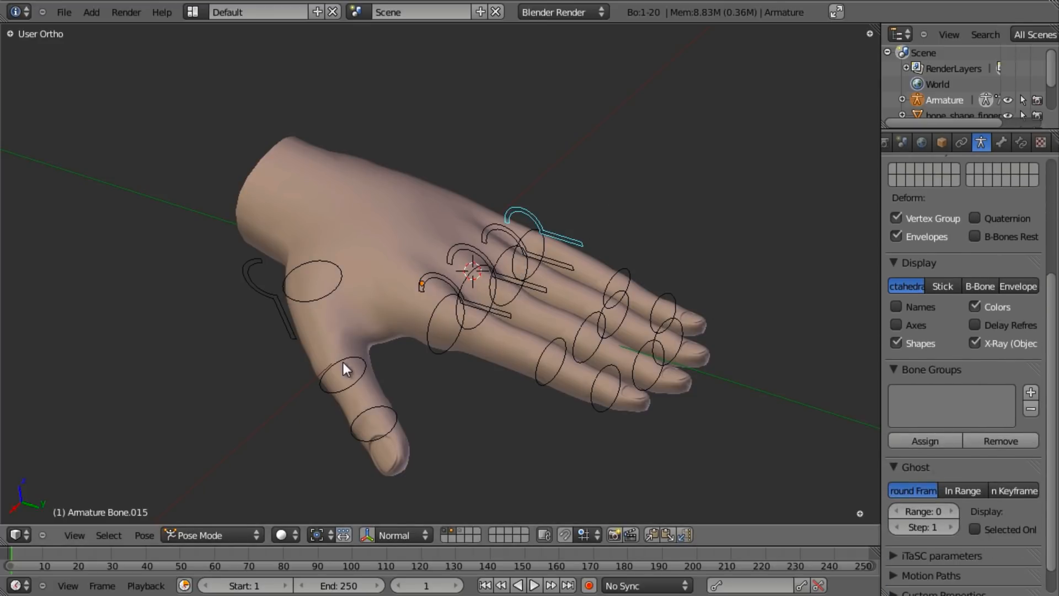
left_click(1001, 143)
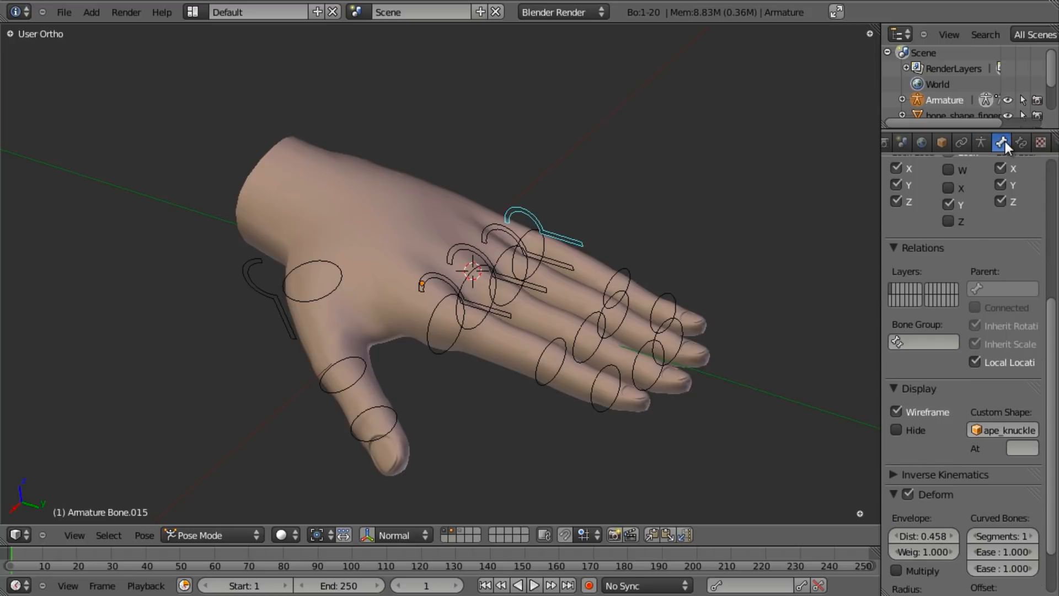
left_click(908, 495)
left_click(895, 494)
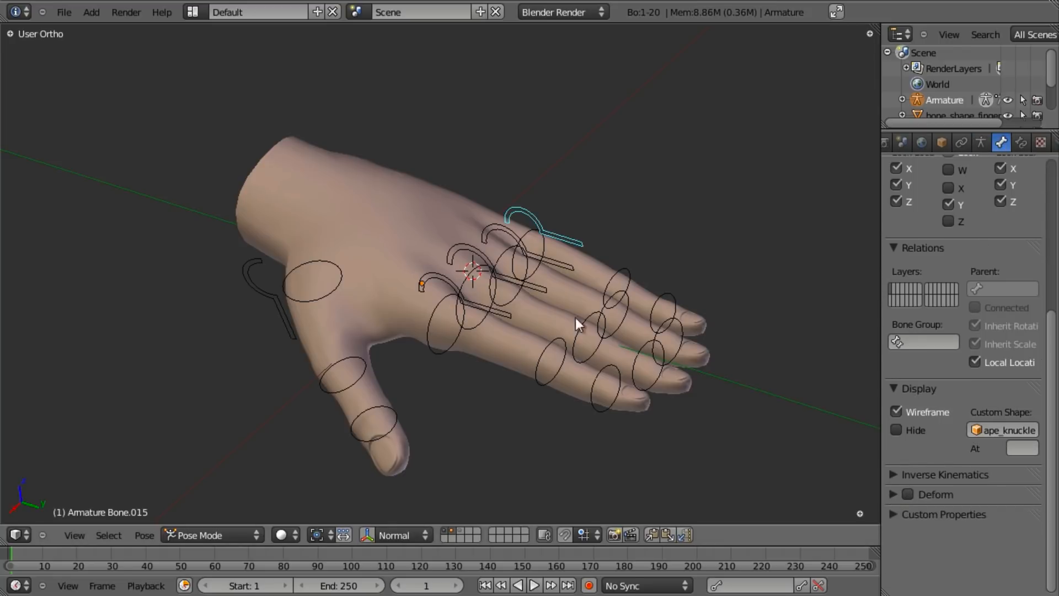
- Select control bones Bone.011, Bone.007, Bone.003 and wrist hook Bone.019, then save the file
right_click(503, 239)
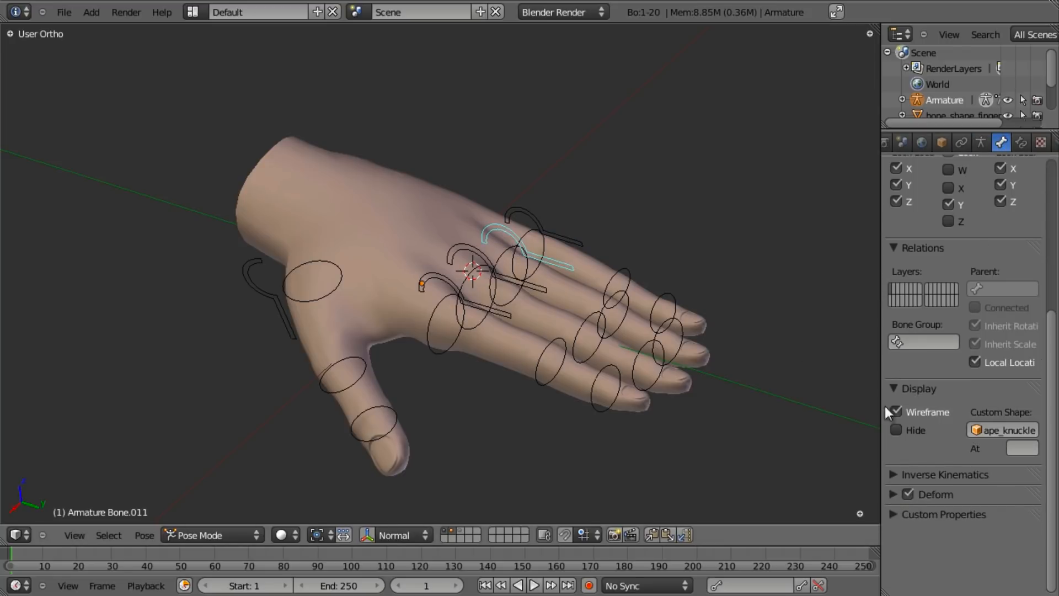
right_click(462, 246)
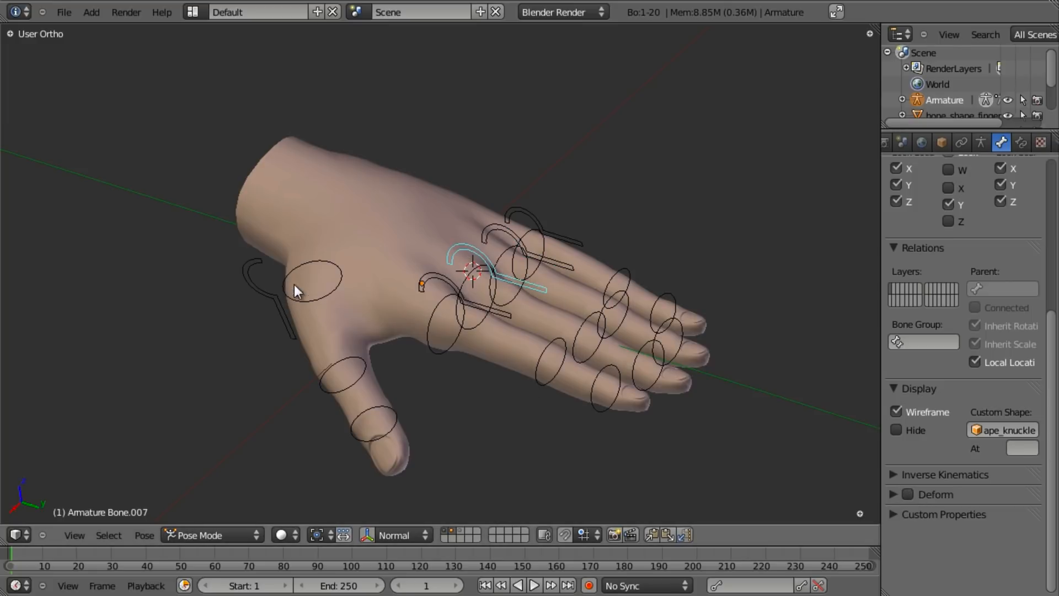
right_click(424, 280)
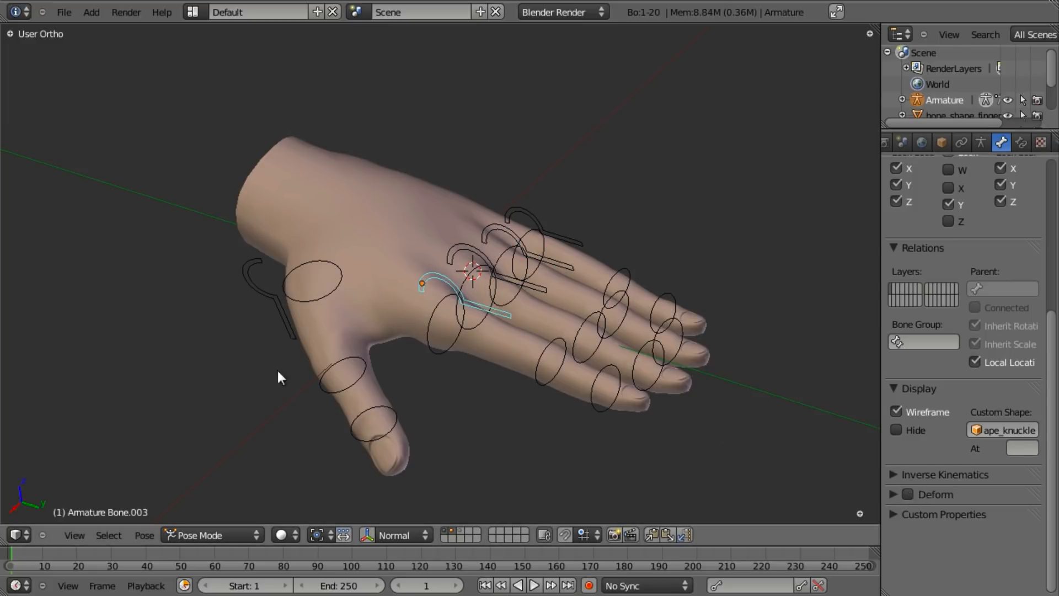
right_click(260, 288)
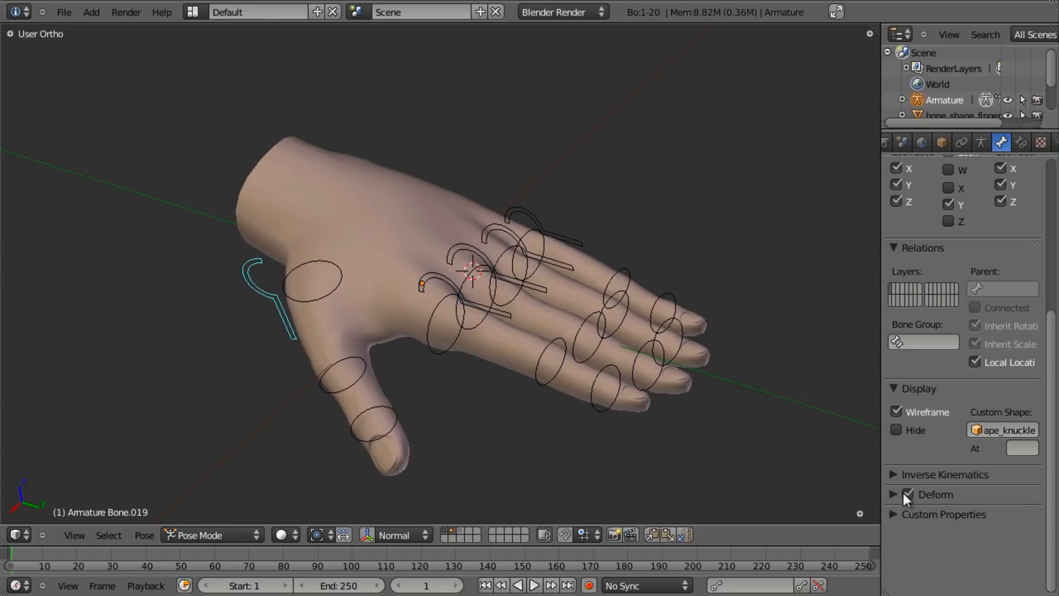
key("ctrl+s")
- Confirm the save, then parent geo-hand to the armature With Automatic Weights
left_click(597, 336)
key("ctrl+Tab")
right_click(407, 197)
right_click(549, 225, "shift")
key("ctrl+p")
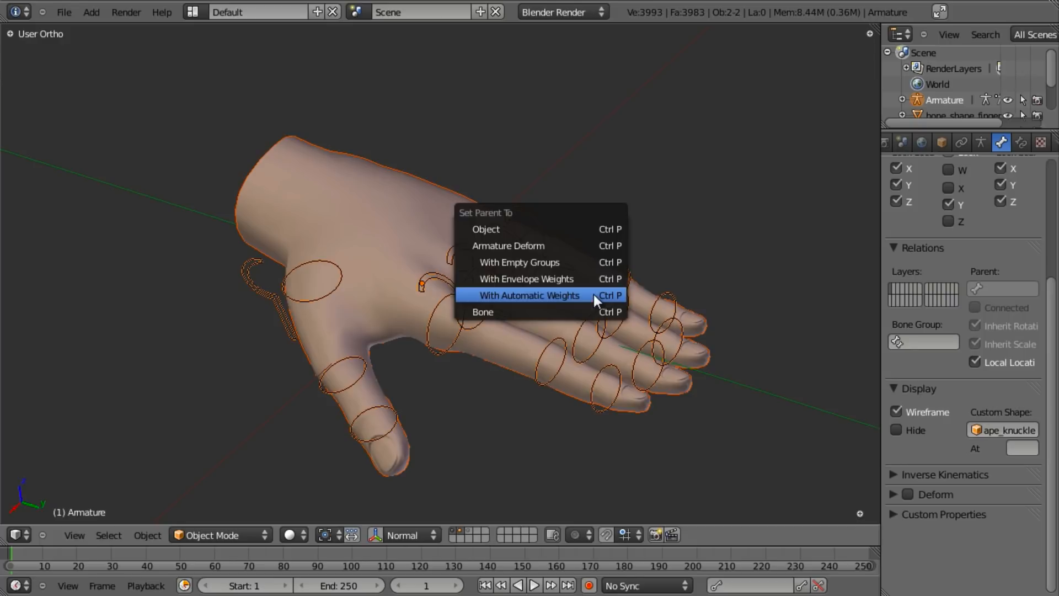
left_click(594, 295)
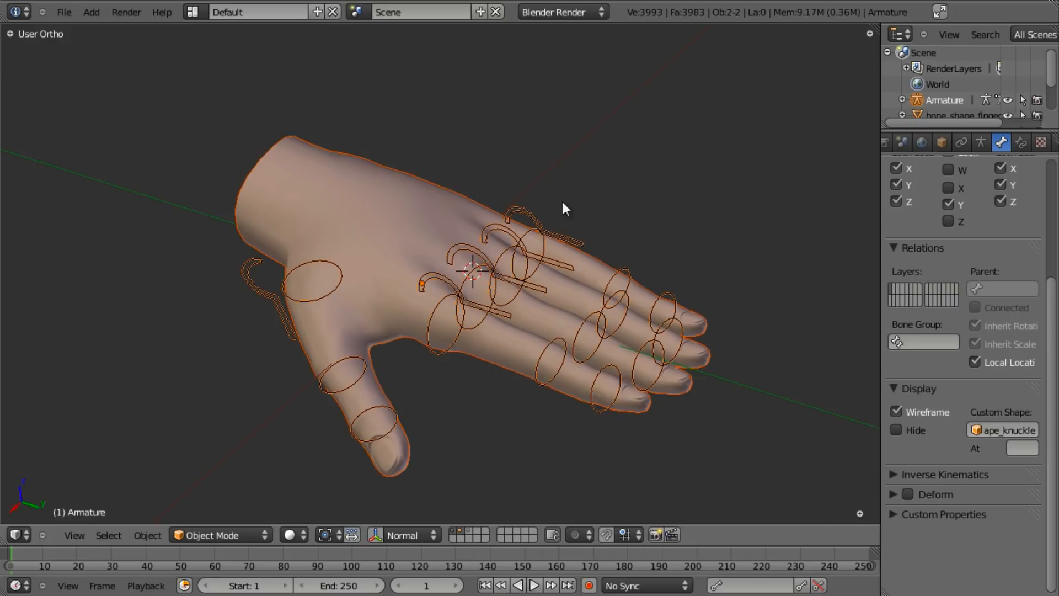
- In Pose Mode, test-rotate index bones Bone.003 and Bone.001, cancelling back to rest
key("ctrl+Tab")
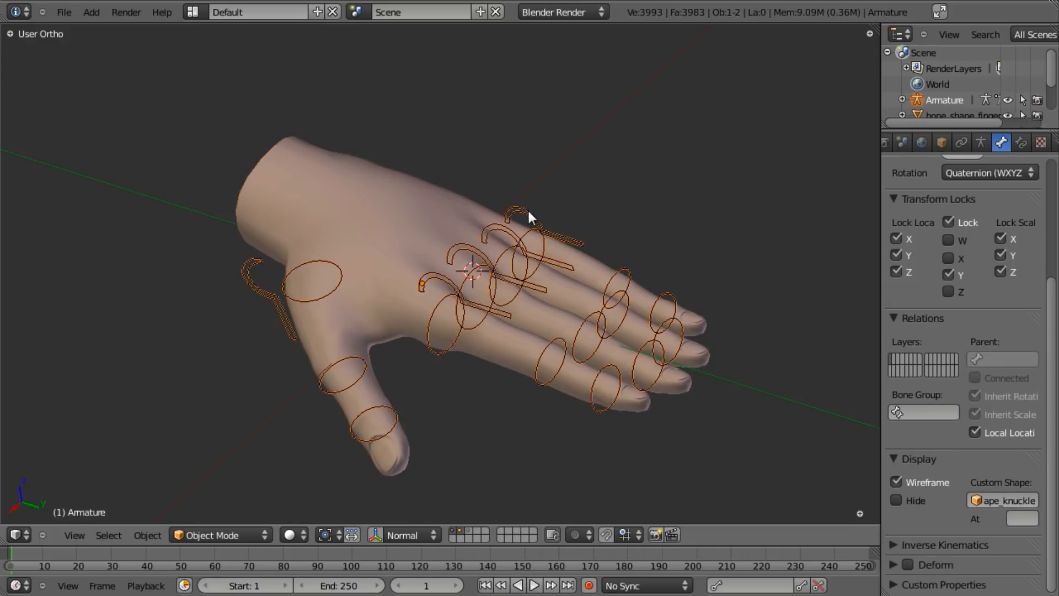
right_click(530, 210)
middle_click_drag(577, 343, 620, 256)
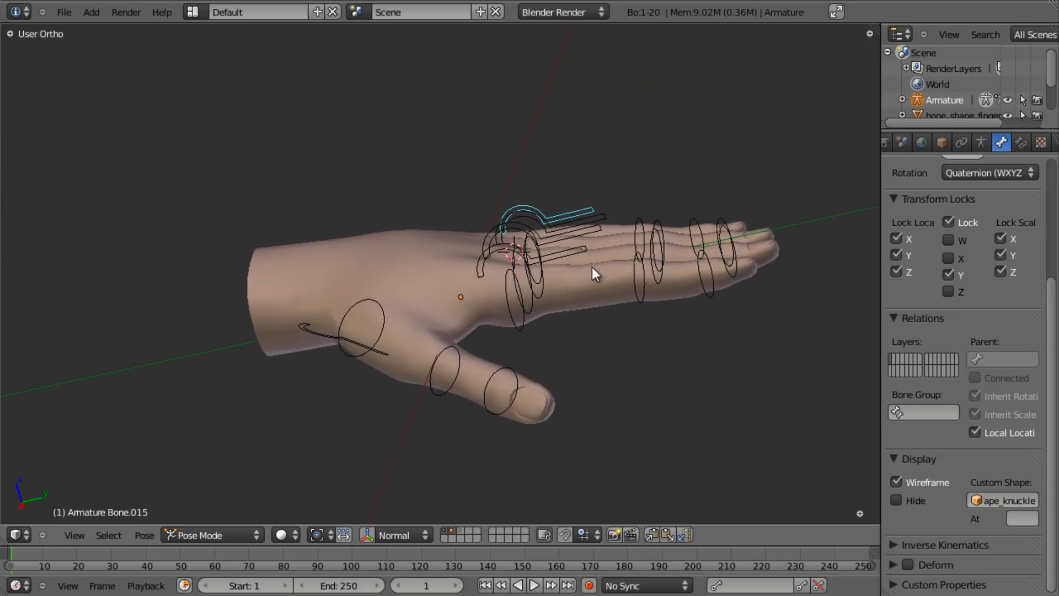
right_click(581, 254)
key("r")
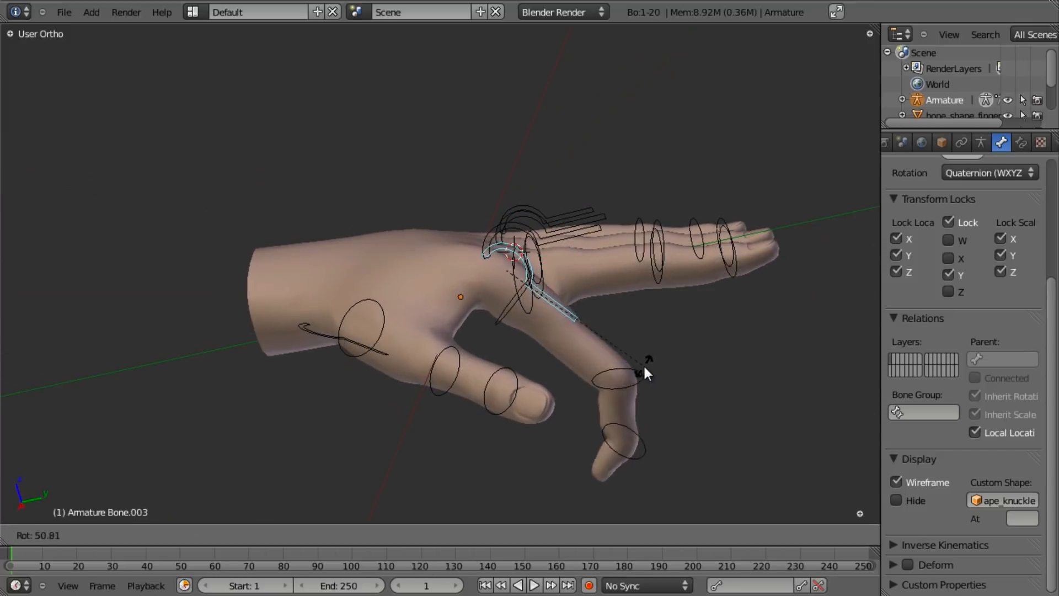
right_click(663, 220)
right_click(639, 293)
key("r")
right_click(647, 210)
- Test-rotate knuckle bone Bone.007 twice, cancelling each rotation
right_click(587, 229)
key("r")
right_click(682, 294)
middle_click_drag(505, 276, 441, 353)
key("r")
right_click(622, 357)
- Test-rotate wrist hook bone Bone.019 twice, cancelling back to the rest pose
right_click(363, 289)
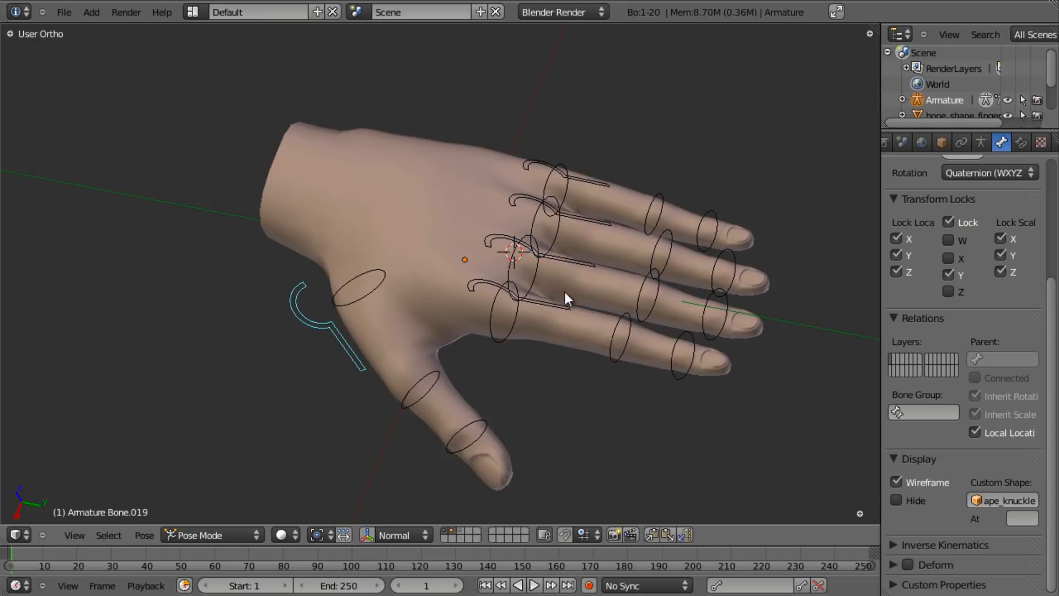
middle_click_drag(564, 286, 515, 392)
key("r")
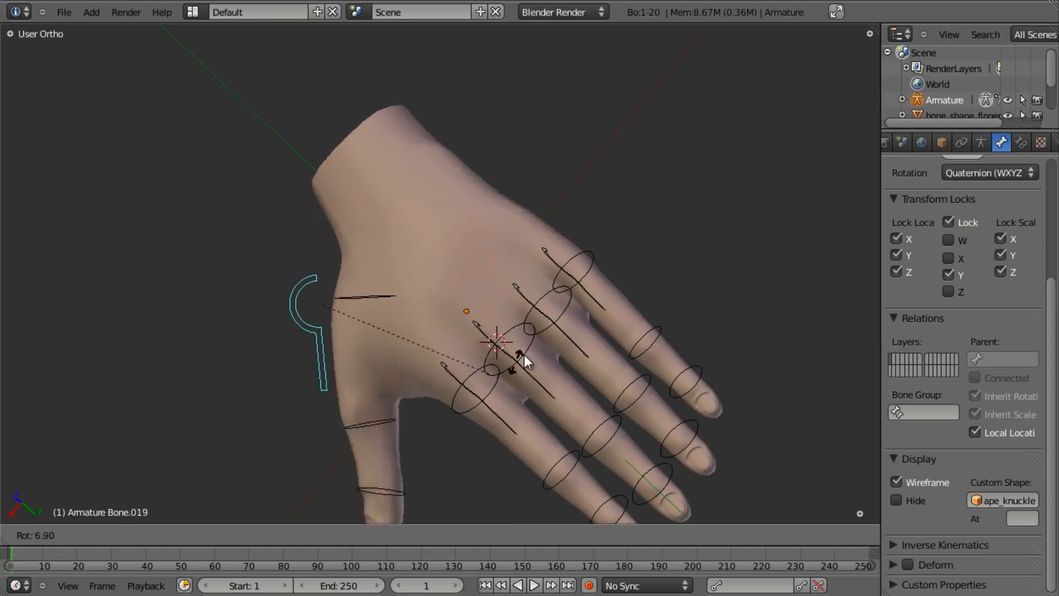
right_click(469, 422)
middle_click_drag(468, 422, 557, 317)
key("r")
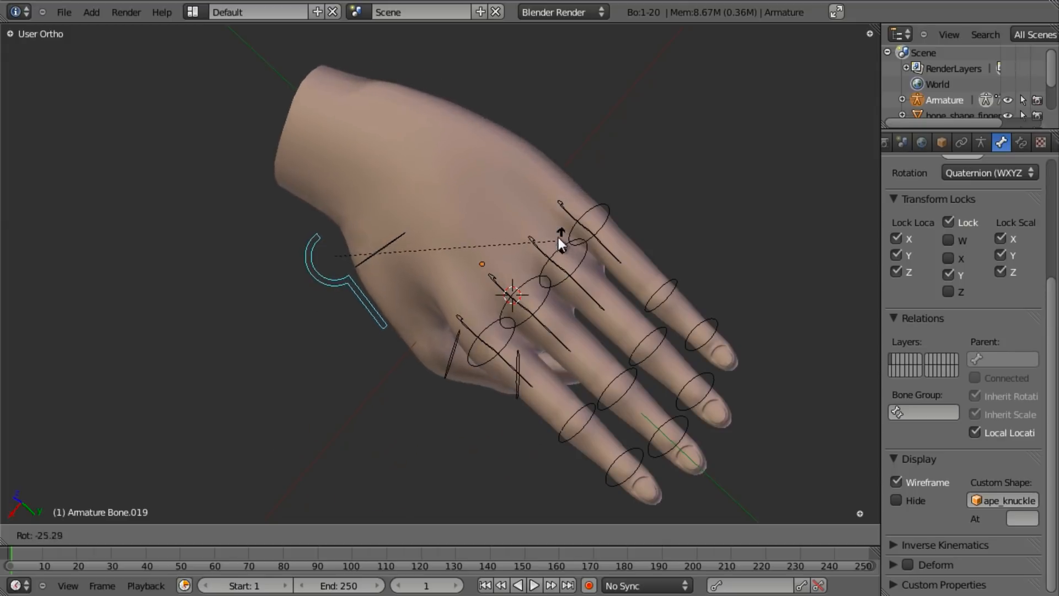
right_click(557, 226)
- Test-bend Bone.015 and Bone.011, cancelling each rotation to keep the rest pose
right_click(556, 217)
middle_click_drag(683, 239, 507, 429)
key("r")
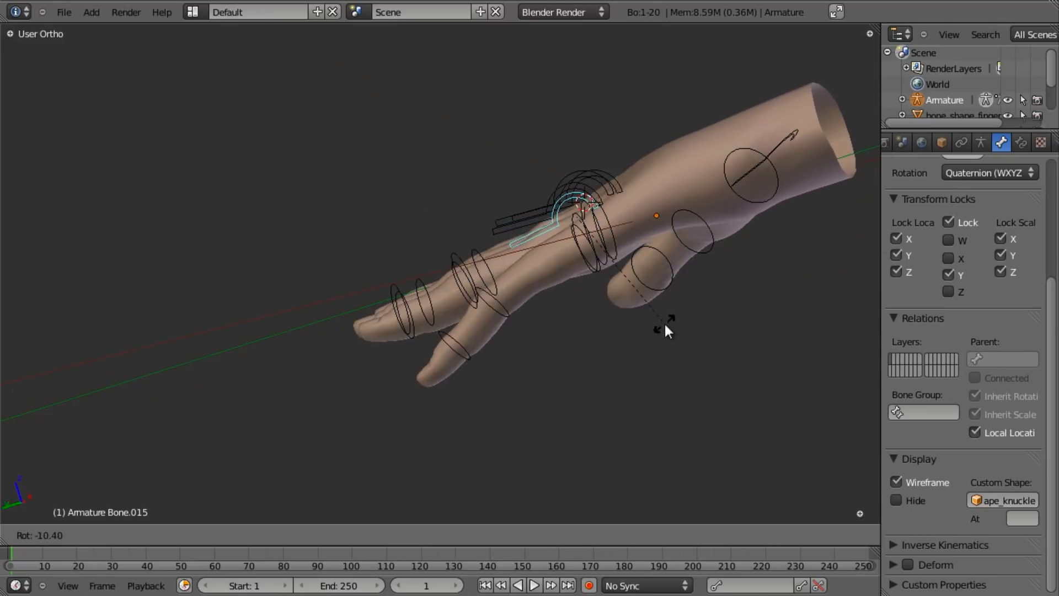
right_click(635, 342)
middle_click_drag(500, 251, 556, 342)
right_click(527, 190)
middle_click_drag(510, 288, 594, 349)
key("r")
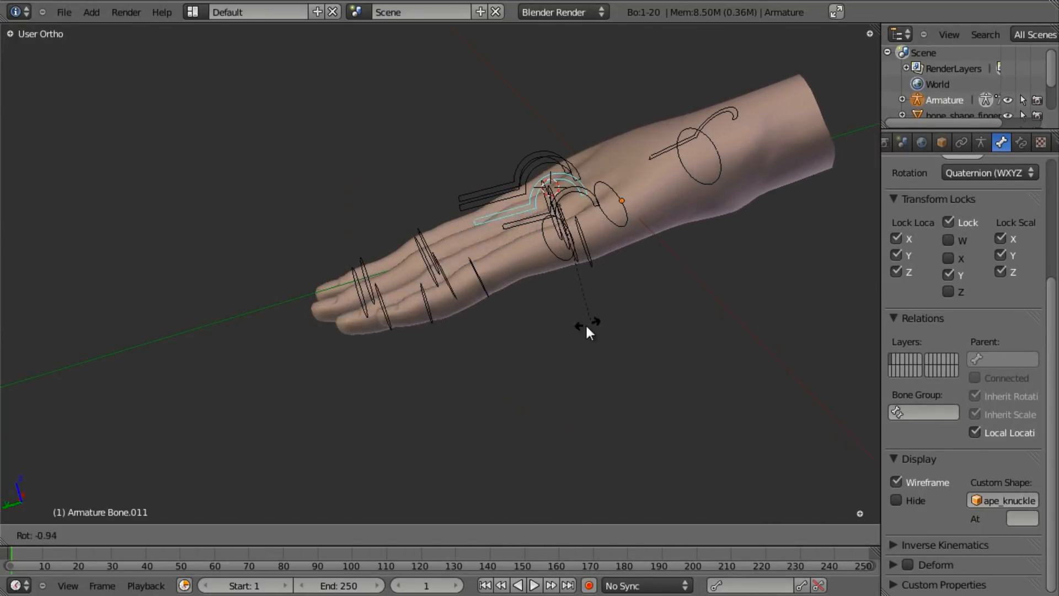
right_click(460, 324)
- Look around the hand and reselect the geo-hand mesh
middle_click_drag(359, 331, 525, 369)
scroll(488, 304, "up", 4)
scroll(525, 365, "down", 3)
middle_click_drag(400, 374, 430, 370)
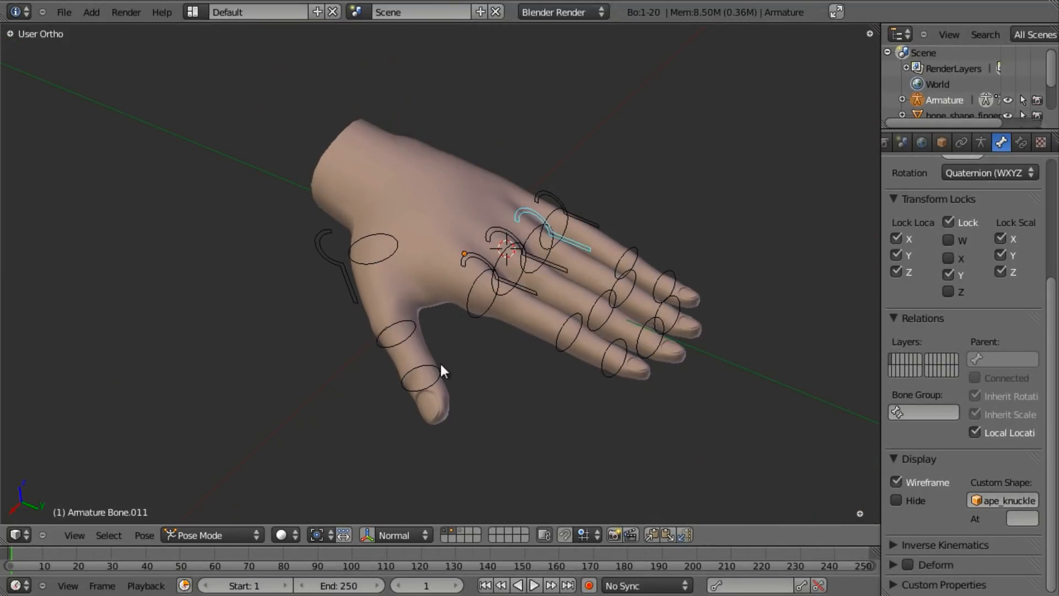
right_click(442, 194)
scroll(469, 242, "up", 3)
middle_click_drag(512, 318, 479, 335)
scroll(500, 316, "down", 1)
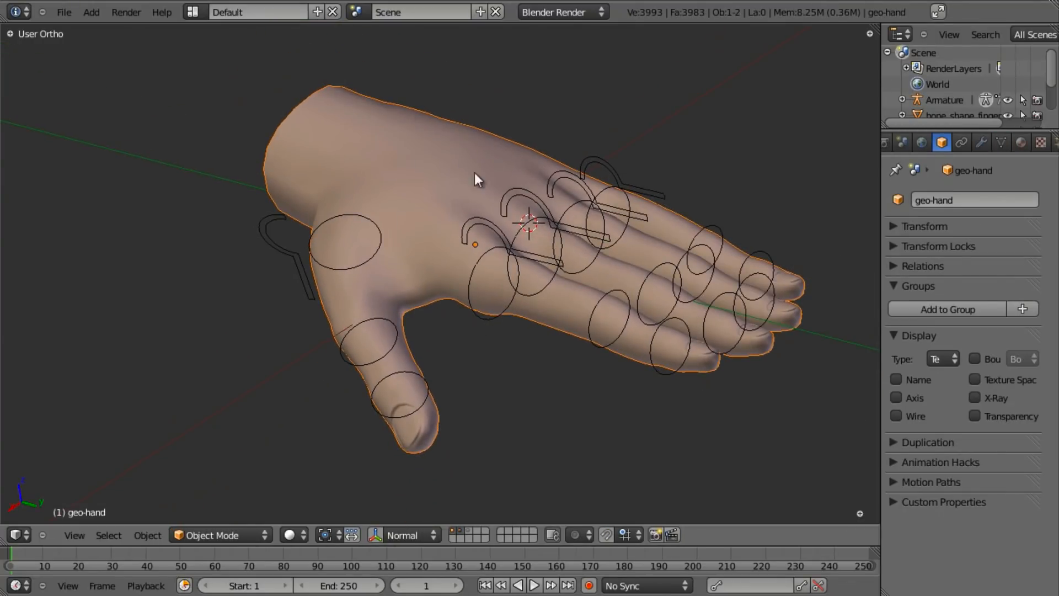
- Put the hand in Weight Paint, show the tool panel, and select the thumb base bone
key("ctrl+Tab")
mouse_move(438, 160)
middle_mouse_down()
mouse_move(577, 201)
mouse_move(518, 345)
middle_mouse_up()
key("t")
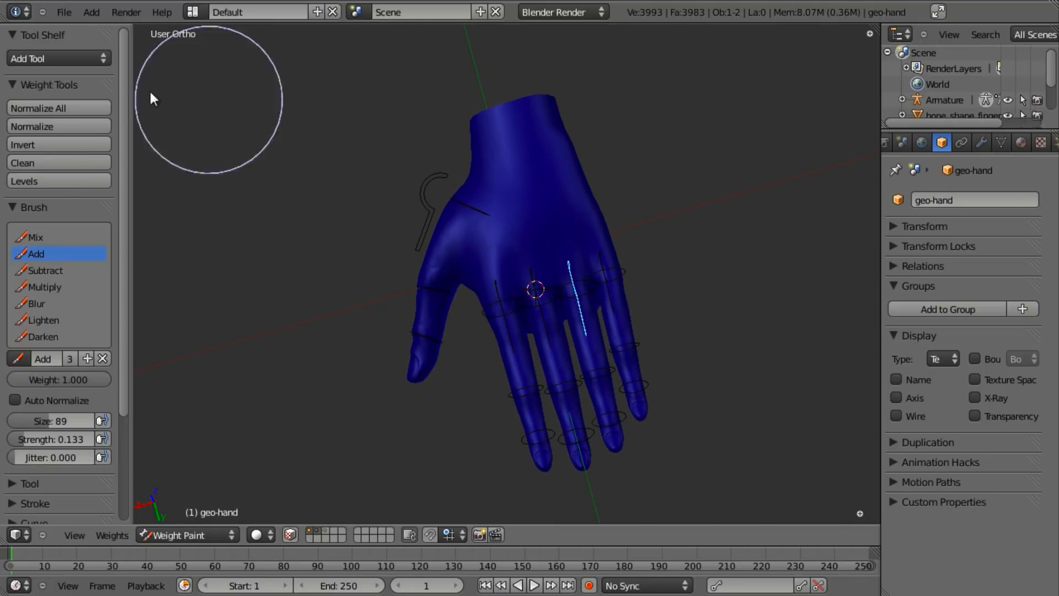
scroll(542, 305, "up", 3)
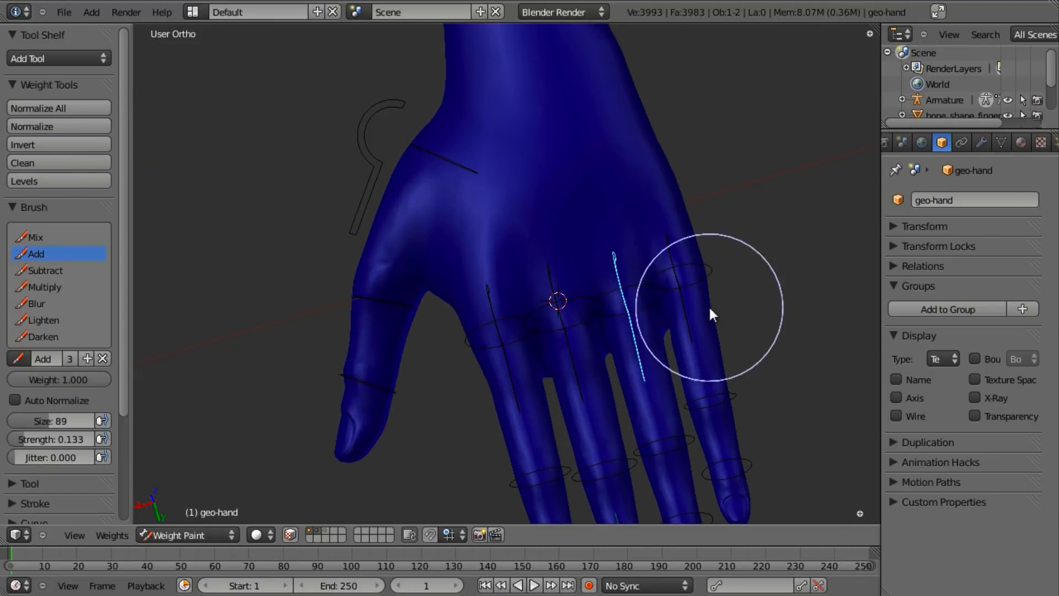
right_click(435, 153)
middle_click_drag(499, 158, 511, 204)
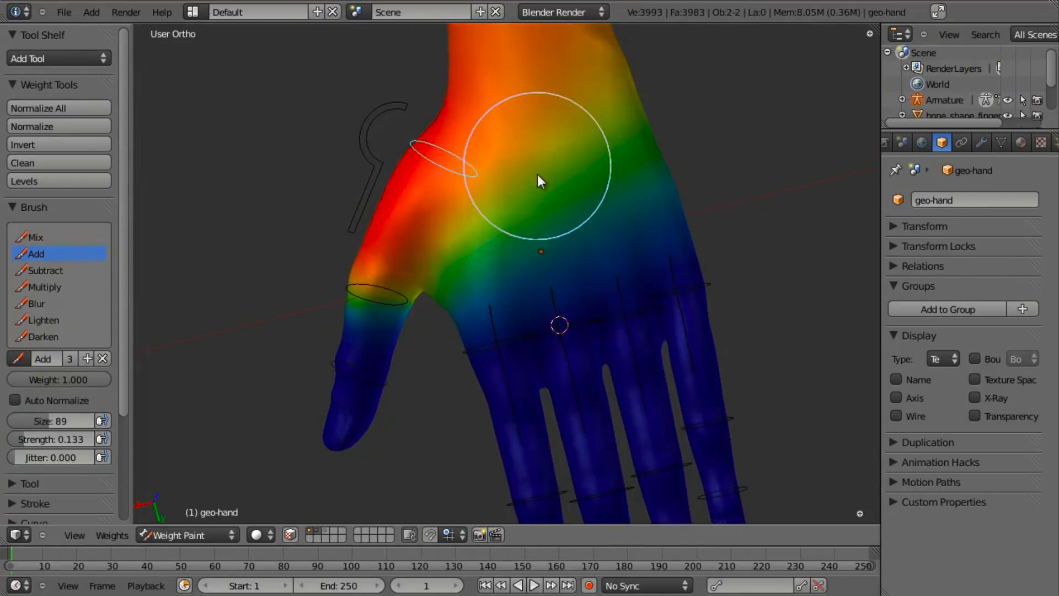
middle_click_drag(537, 167, 533, 343, "shift")
scroll(533, 345, "down", 4)
scroll(532, 343, "down", 1)
middle_click_drag(478, 379, 478, 360)
scroll(534, 243, "up", 4)
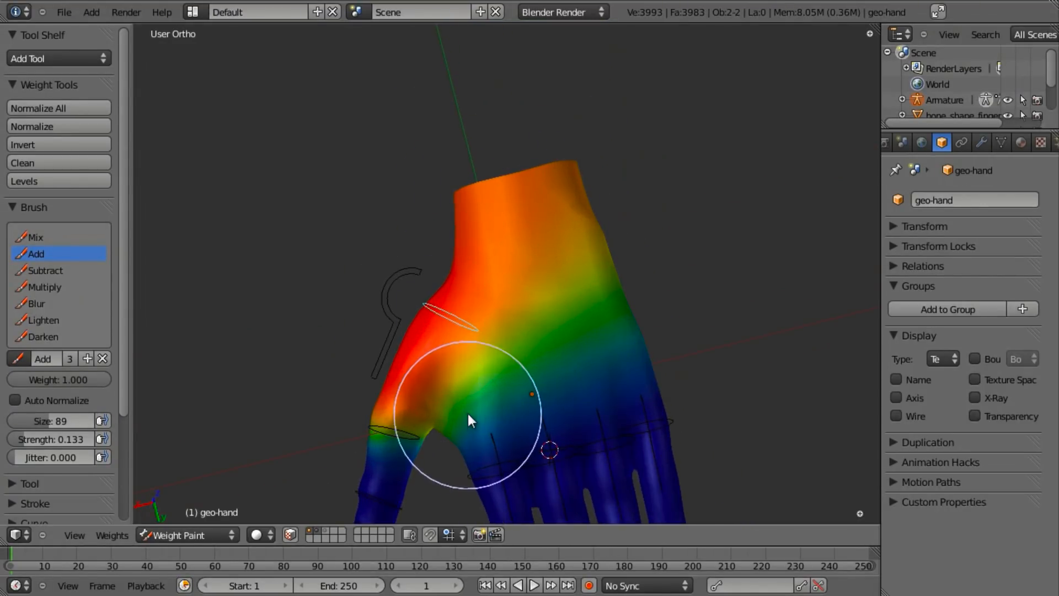
middle_click_drag(469, 412, 475, 370, "shift")
scroll(530, 366, "down", 2)
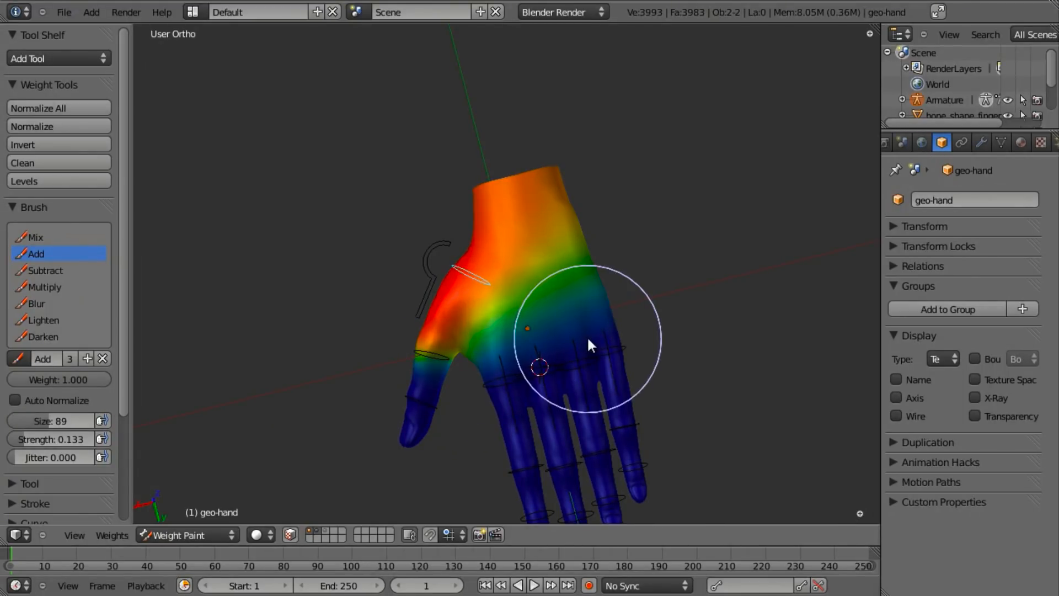
scroll(587, 331, "up", 2)
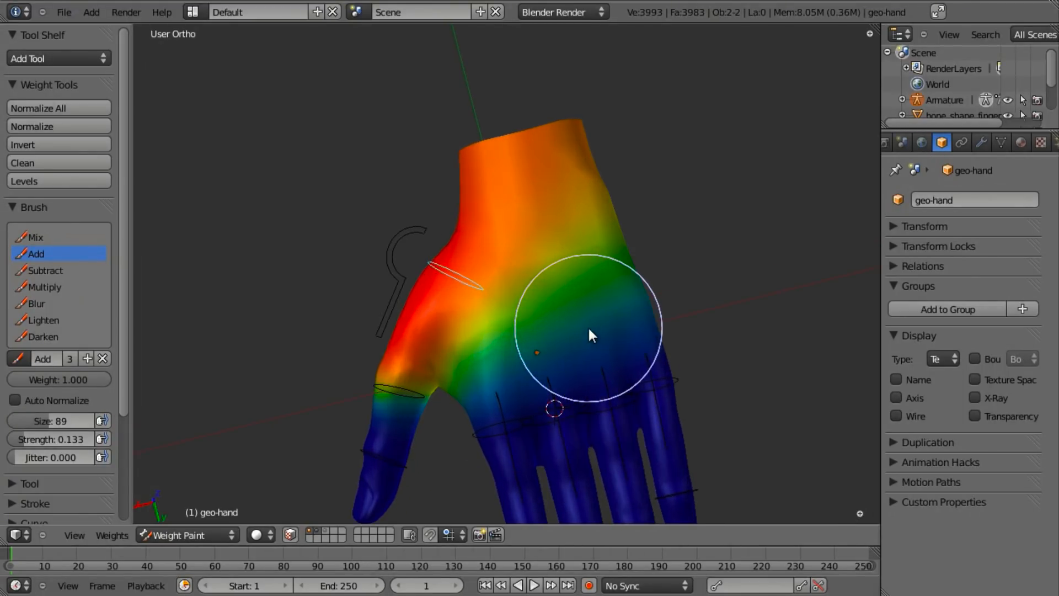
- Paint added weight across the palm toward the wrist and over the thumb base
mouse_move(549, 348)
left_mouse_down()
mouse_move(558, 359)
mouse_move(605, 222)
mouse_move(508, 196)
left_mouse_up()
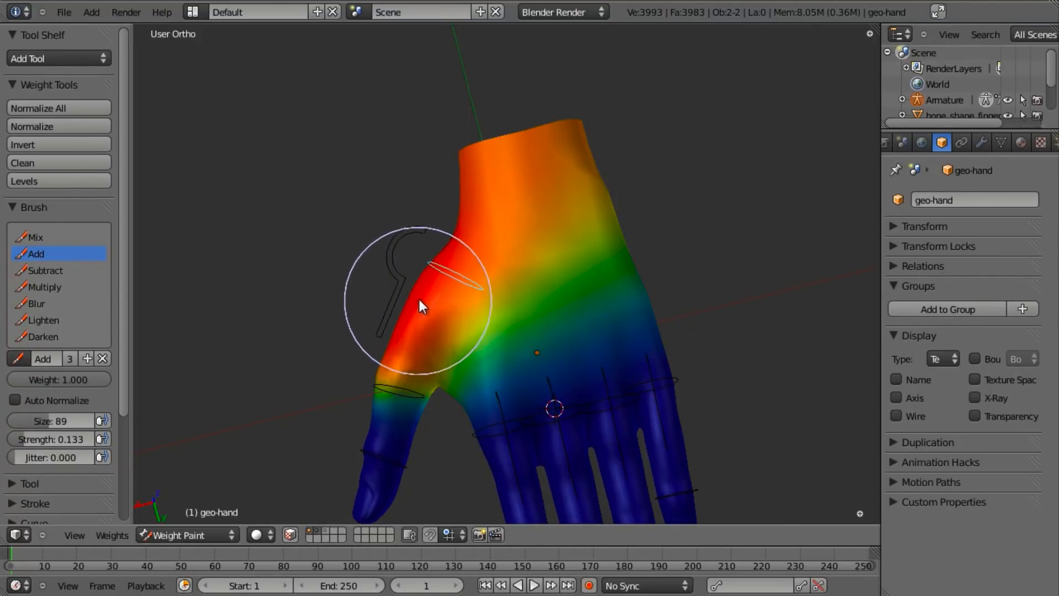
left_click_drag(436, 277, 418, 289)
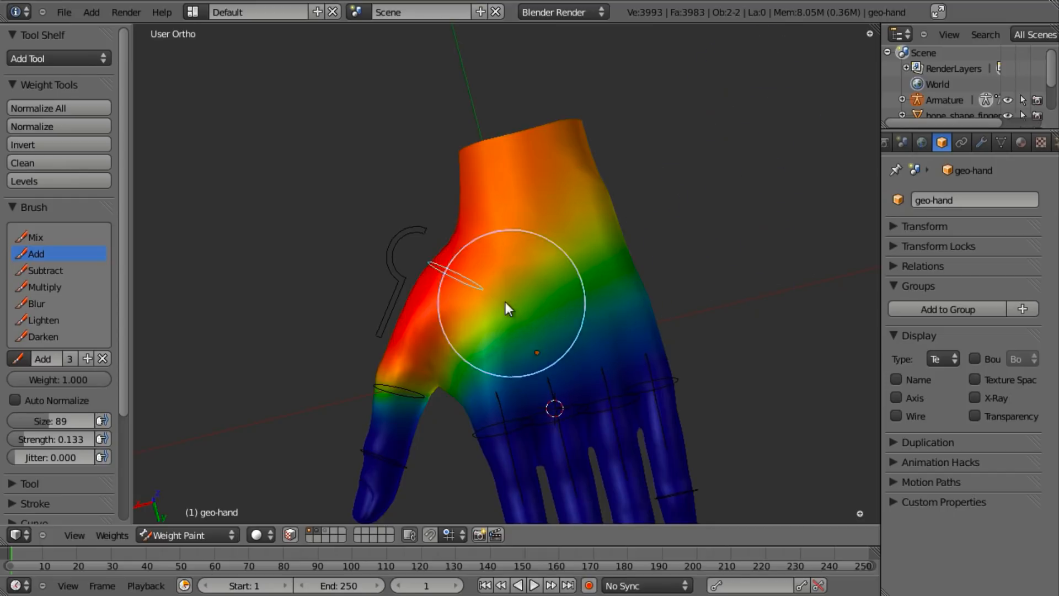
mouse_move(556, 274)
left_mouse_down()
mouse_move(563, 239)
mouse_move(480, 324)
mouse_move(562, 192)
mouse_move(490, 220)
left_mouse_up()
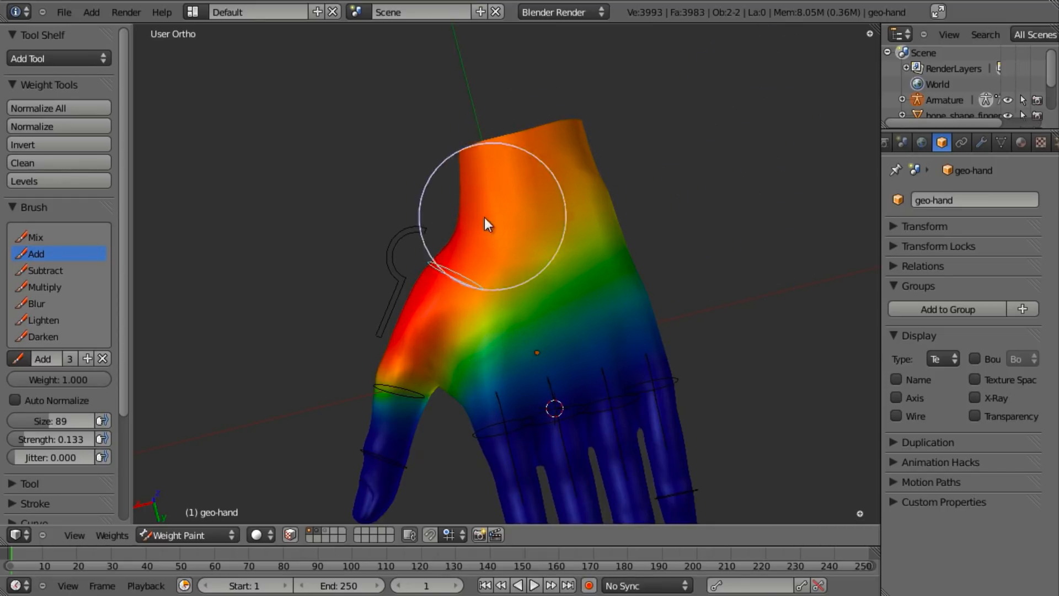
middle_click_drag(592, 236, 601, 255)
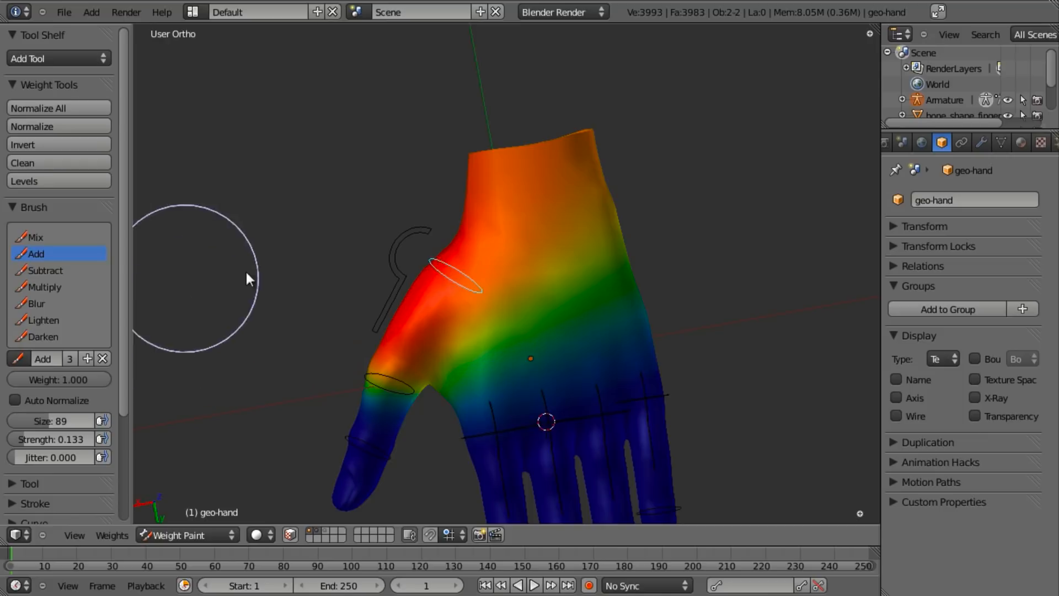
- Switch to the Subtract brush and raise its strength to about 0.907
left_click(44, 271)
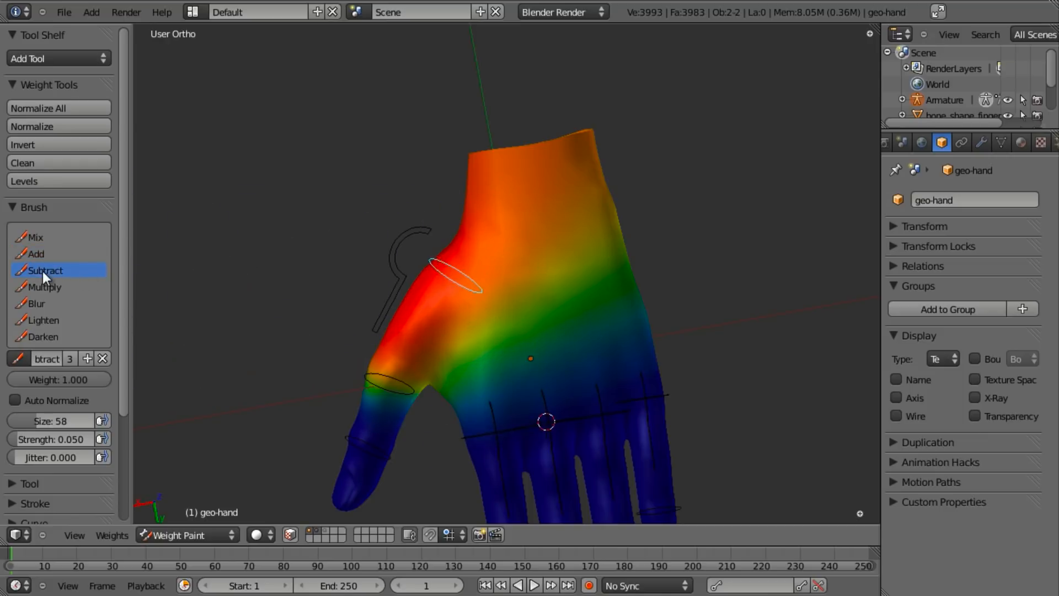
mouse_move(558, 341)
left_mouse_down()
mouse_move(596, 207)
mouse_move(616, 319)
mouse_move(553, 116)
mouse_move(590, 303)
mouse_move(560, 138)
mouse_move(578, 130)
mouse_move(598, 200)
mouse_move(602, 108)
left_mouse_up()
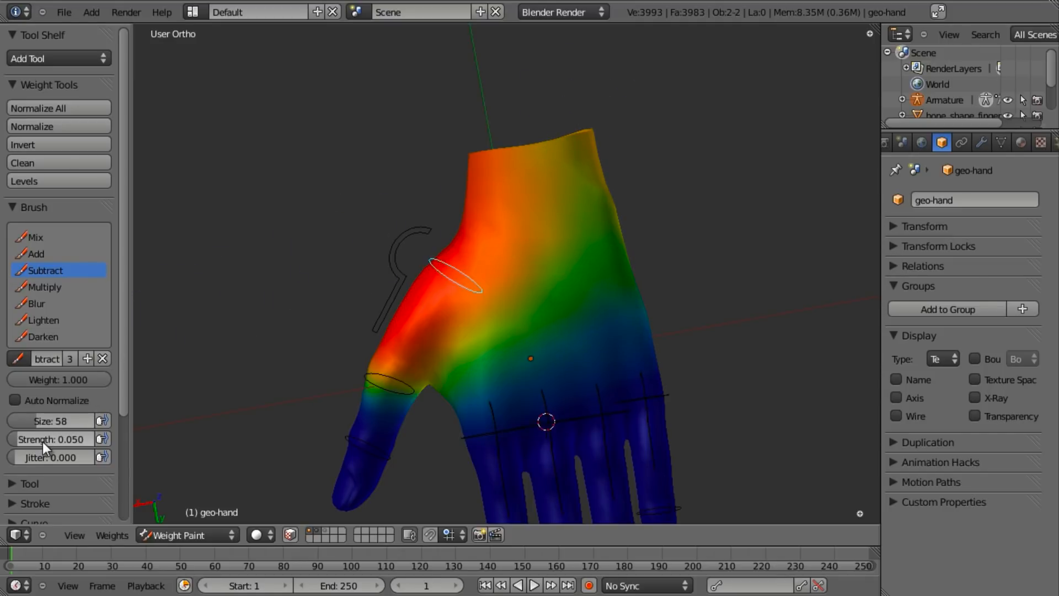
left_click_drag(42, 441, 50, 441)
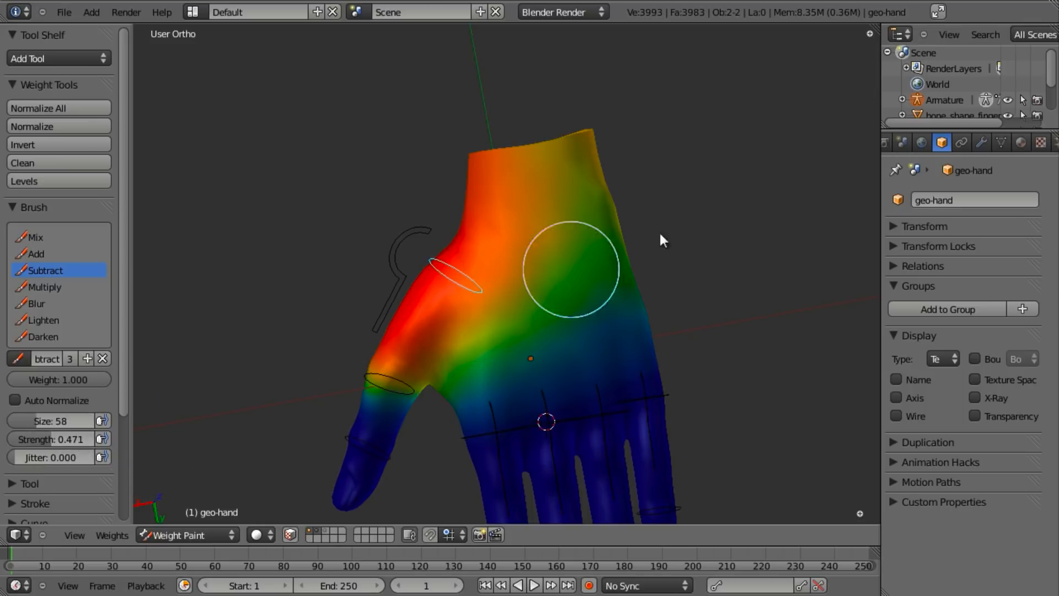
key("shift+f")
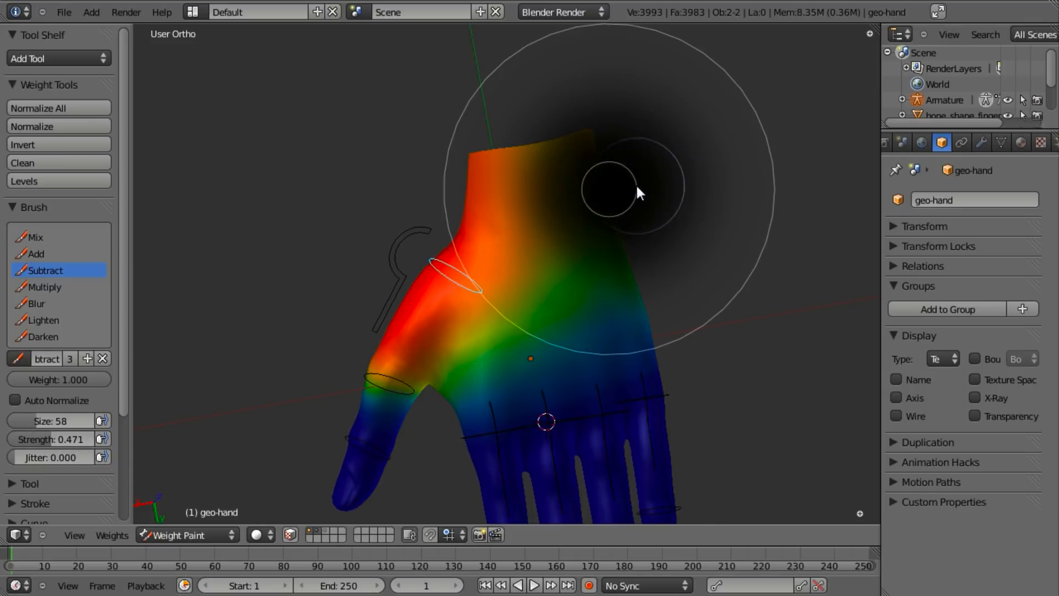
left_click(623, 184)
- Subtract weight from the hand's right side, the wrist top, and the palm and wrist edge
mouse_move(625, 188)
left_mouse_down()
mouse_move(602, 314)
mouse_move(596, 160)
mouse_move(651, 402)
mouse_move(565, 441)
left_mouse_up()
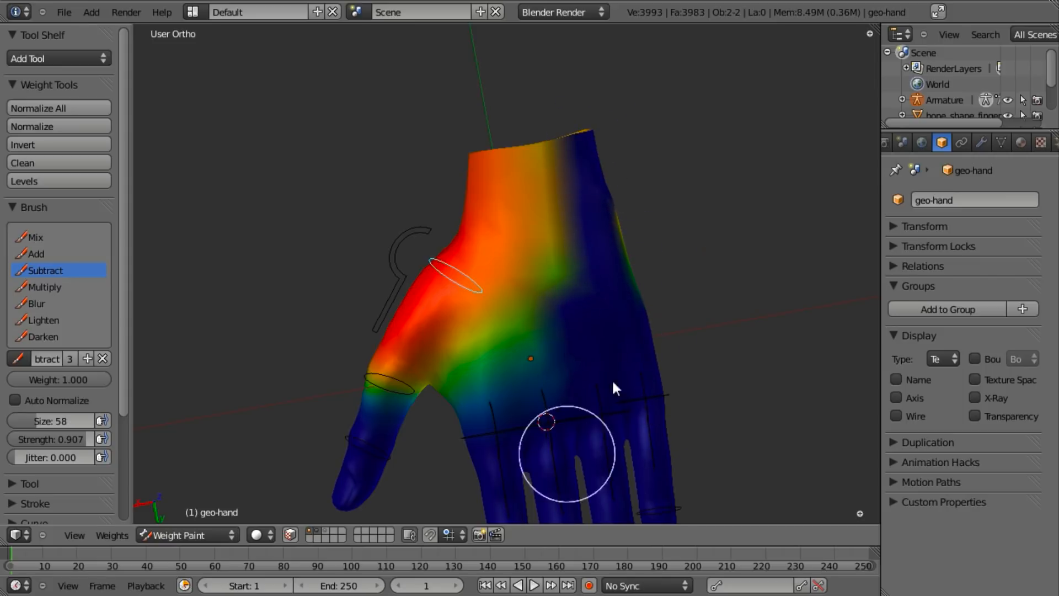
mouse_move(444, 146)
left_mouse_down()
mouse_move(520, 152)
mouse_move(455, 165)
mouse_move(565, 214)
mouse_move(621, 176)
left_mouse_up()
mouse_move(621, 176)
middle_mouse_down()
mouse_move(448, 319)
mouse_move(226, 386)
middle_mouse_up()
left_click_drag(337, 391, 285, 188)
mouse_move(308, 403)
middle_mouse_down()
mouse_move(390, 270)
mouse_move(279, 276)
middle_mouse_up()
left_click_drag(279, 276, 306, 351)
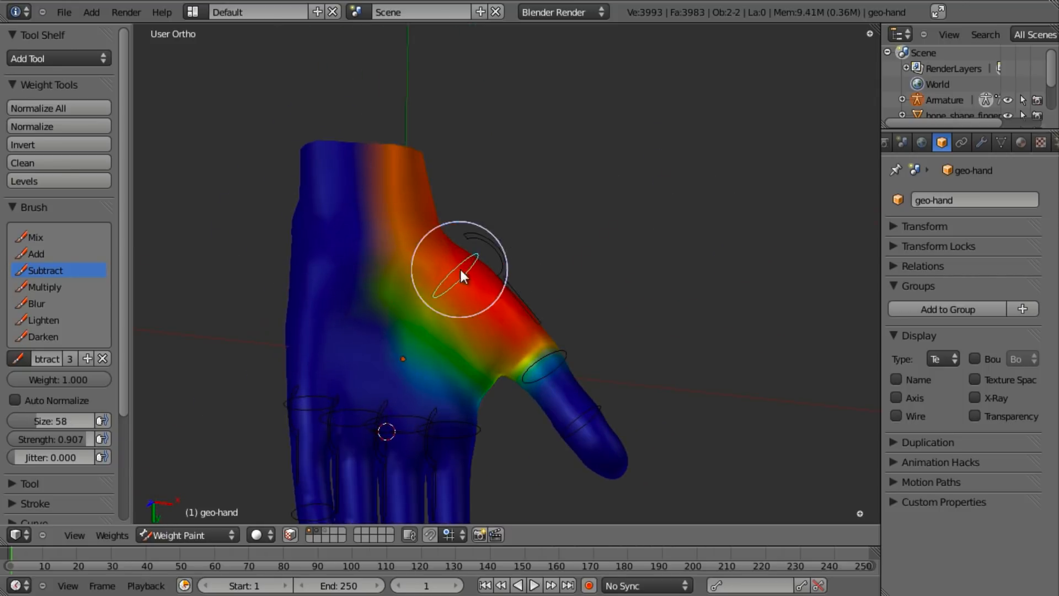
- Subtract weight from the top of the wrist and test-rotate the thumb bone
middle_click_drag(449, 272, 342, 284)
mouse_move(342, 284)
left_mouse_down()
mouse_move(468, 161)
mouse_move(294, 218)
left_mouse_up()
mouse_move(598, 202)
middle_mouse_down()
mouse_move(480, 303)
mouse_move(568, 267)
mouse_move(568, 303)
mouse_move(608, 314)
middle_mouse_up()
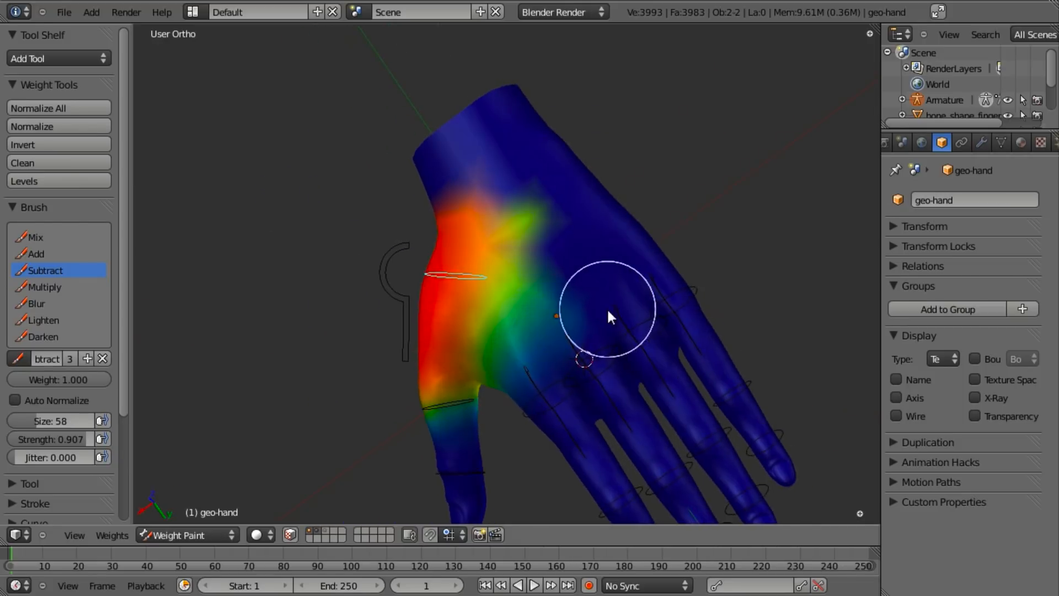
key("r")
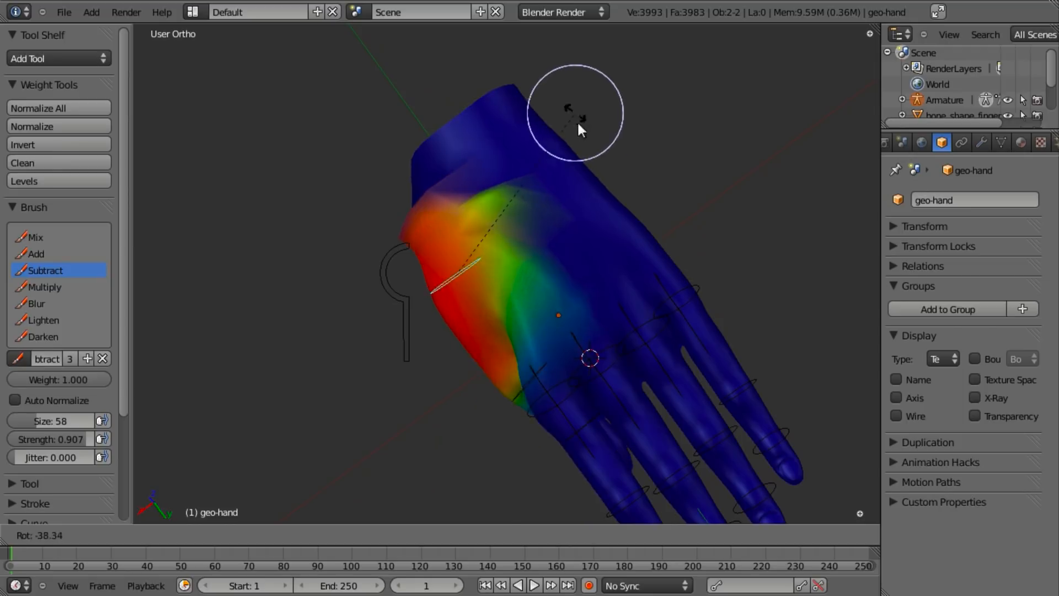
right_click(599, 191)
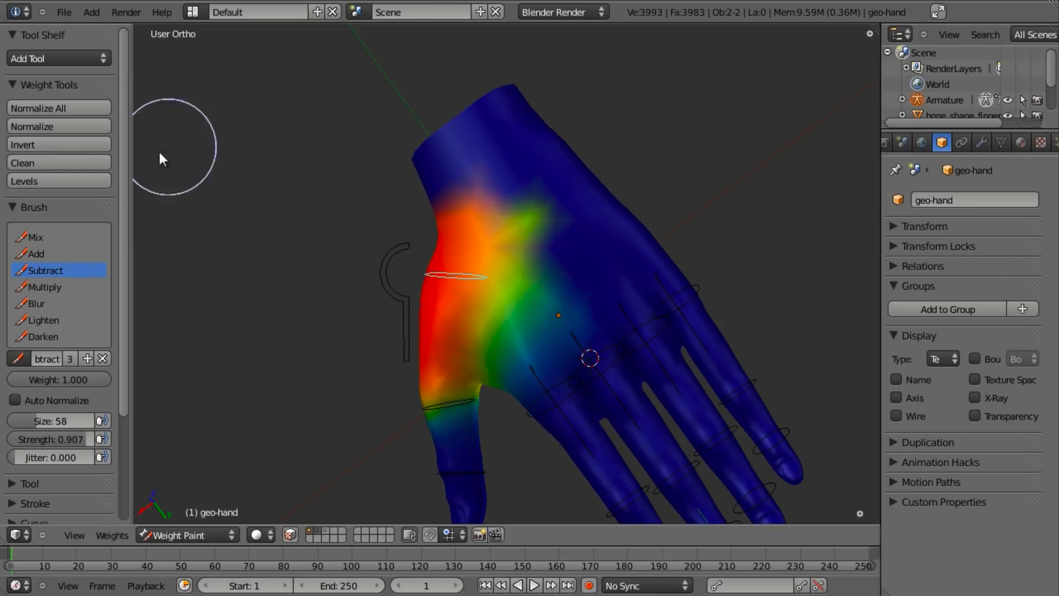
- Lower the brush strength to 0.171 and fade the red weights across the wrist
left_click_drag(57, 439, 12, 442)
middle_click_drag(316, 372, 538, 184)
mouse_move(540, 190)
left_mouse_down()
mouse_move(487, 204)
mouse_move(504, 204)
mouse_move(345, 314)
left_mouse_up()
mouse_move(345, 314)
middle_mouse_down()
mouse_move(570, 155)
mouse_move(469, 222)
middle_mouse_up()
left_click_drag(468, 222, 338, 265)
middle_click_drag(338, 265, 620, 232)
key("r")
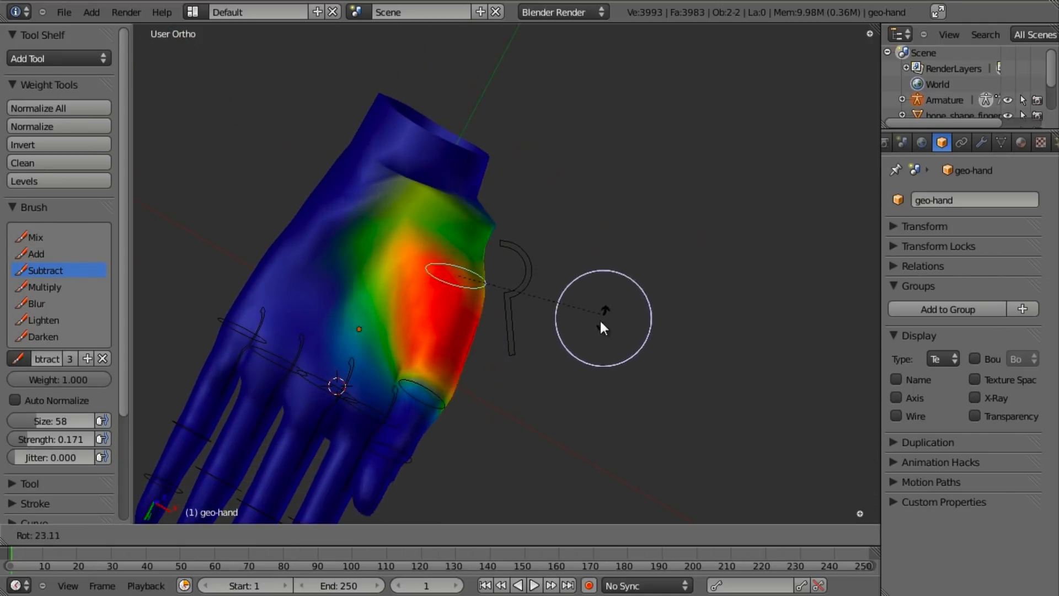
right_click(607, 273)
- Clear the teal wrist patch and soften the red weight at the thumb base
mouse_move(486, 236)
left_mouse_down()
mouse_move(395, 230)
mouse_move(358, 306)
left_mouse_up()
middle_click_drag(724, 213, 629, 221)
mouse_move(473, 225)
left_mouse_down()
mouse_move(406, 217)
mouse_move(378, 199)
mouse_move(427, 199)
left_mouse_up()
middle_click_drag(648, 272, 690, 258)
mouse_move(445, 280)
left_mouse_down()
mouse_move(474, 273)
mouse_move(444, 272)
left_mouse_up()
mouse_move(632, 259)
middle_mouse_down()
mouse_move(565, 287)
mouse_move(448, 290)
middle_mouse_up()
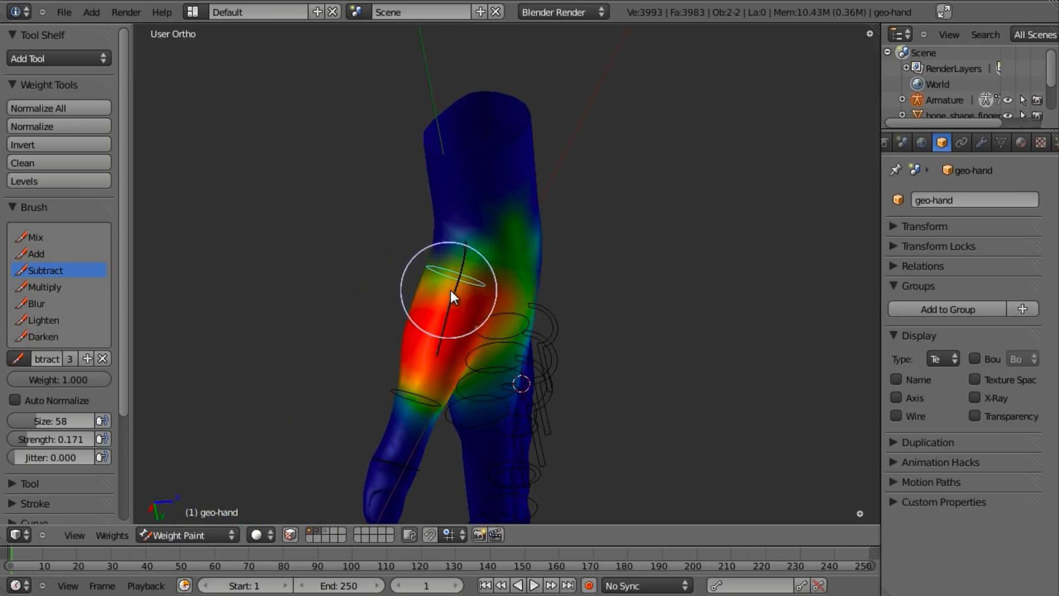
middle_click_drag(557, 298, 768, 253)
key("r")
key("Escape")
- Clear the green weight on top of the hand and confirm a thumb bend test
mouse_move(679, 318)
middle_mouse_down()
mouse_move(388, 302)
mouse_move(518, 223)
middle_mouse_up()
mouse_move(521, 229)
left_mouse_down()
mouse_move(535, 230)
mouse_move(502, 227)
mouse_move(478, 251)
mouse_move(522, 268)
left_mouse_up()
middle_click_drag(521, 268, 800, 340)
mouse_move(462, 273)
left_mouse_down()
mouse_move(421, 274)
mouse_move(433, 300)
mouse_move(435, 254)
left_mouse_up()
key("r")
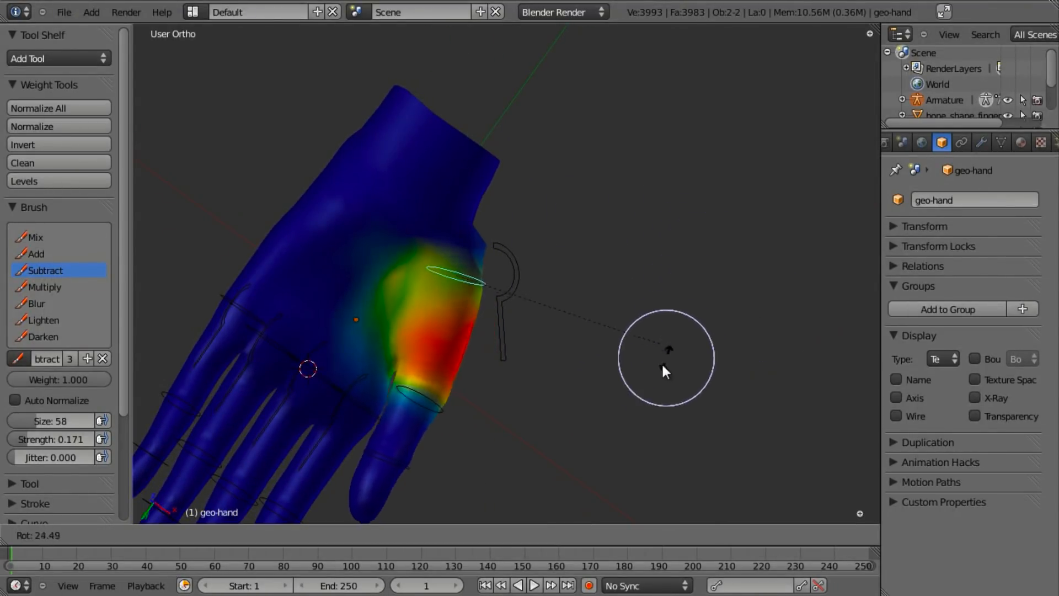
left_click(673, 281)
- Clear leftover weight across the upper thumb base, recheck the bend, and switch to the Mix brush
mouse_move(673, 280)
middle_mouse_down()
mouse_move(260, 343)
mouse_move(420, 185)
mouse_move(425, 164)
middle_mouse_up()
mouse_move(474, 147)
left_mouse_down()
mouse_move(479, 223)
mouse_move(495, 255)
mouse_move(456, 237)
left_mouse_up()
middle_click_drag(456, 232, 694, 278)
key("r")
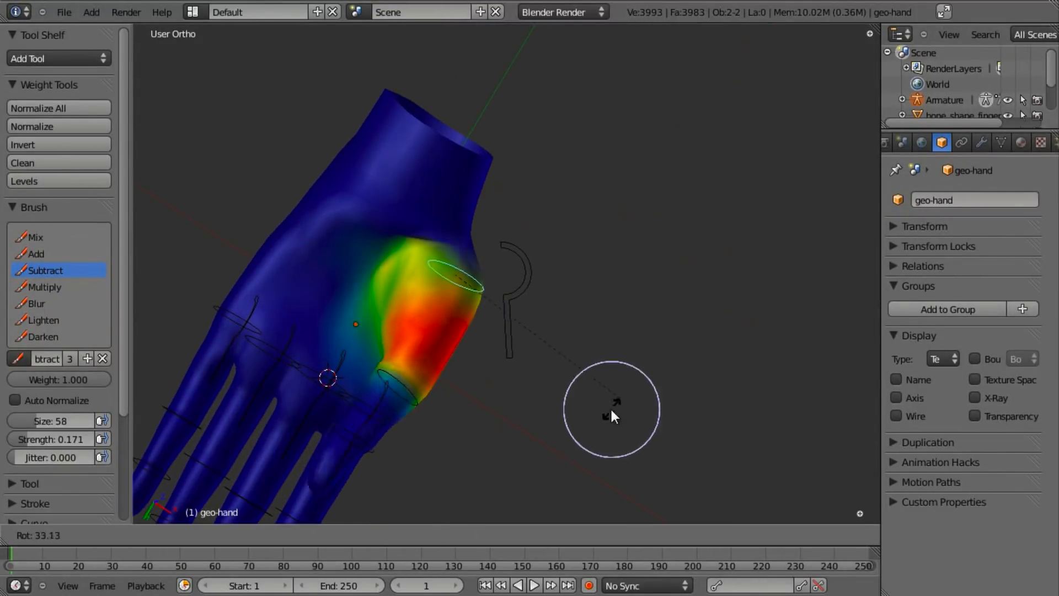
left_click(672, 234)
left_click(39, 237)
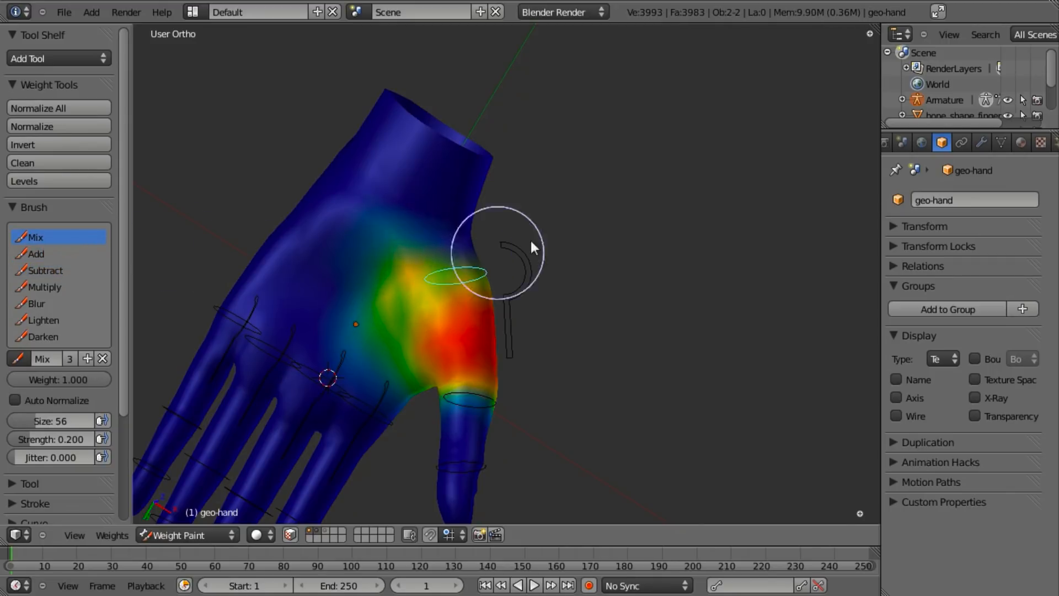
- Test the thumb bend and switch the brush back to Subtract
key("r")
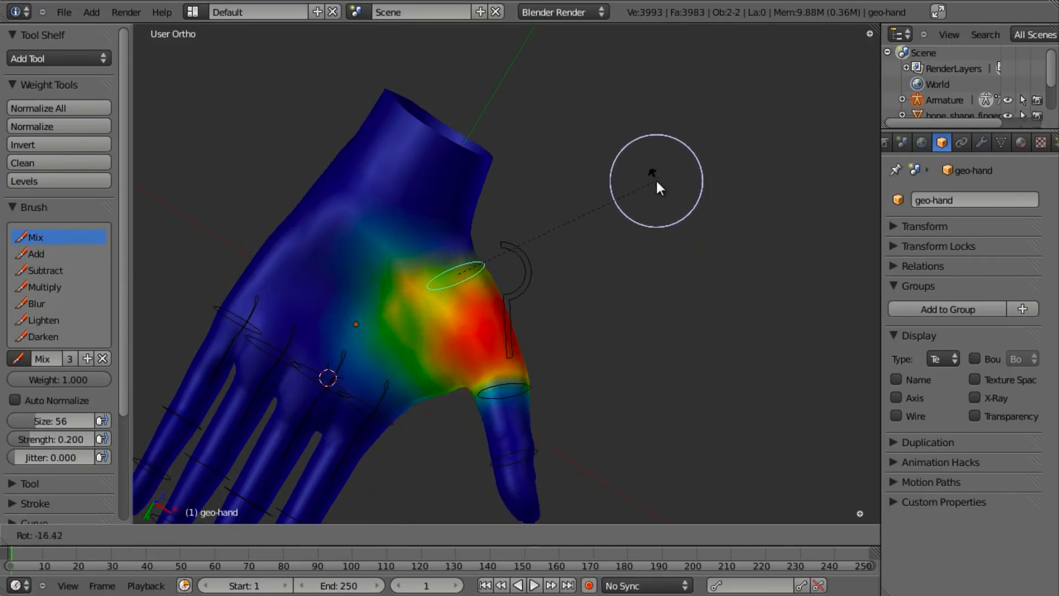
left_click(656, 182)
left_click(45, 271)
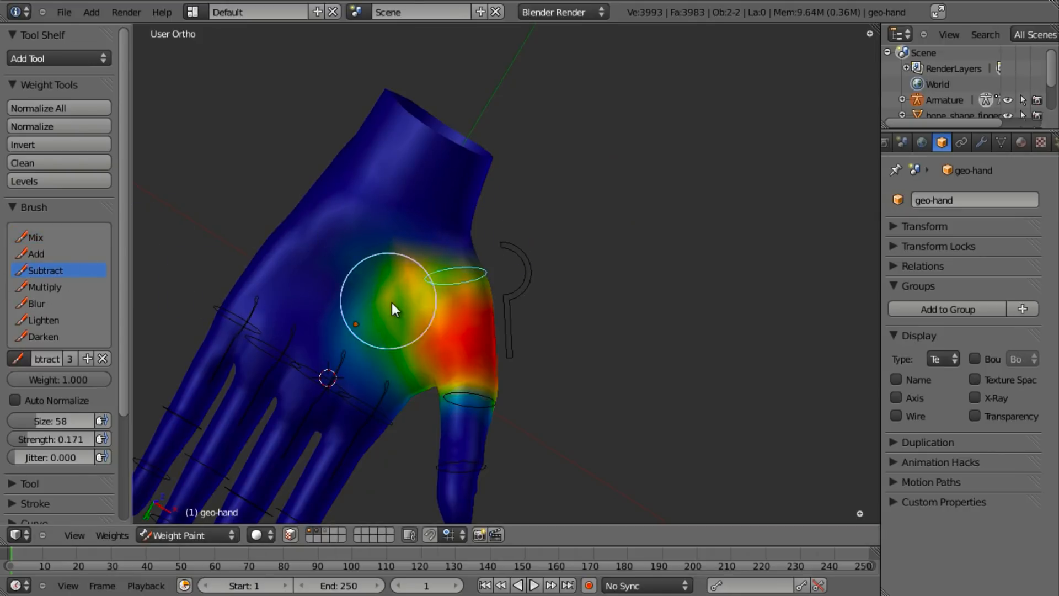
scroll(436, 287, "down", 2)
key("r")
right_click(630, 268)
- Set the Subtract brush to 0.100 strength and reduce weight near the thumb knuckle
left_click(44, 319)
left_click(48, 337)
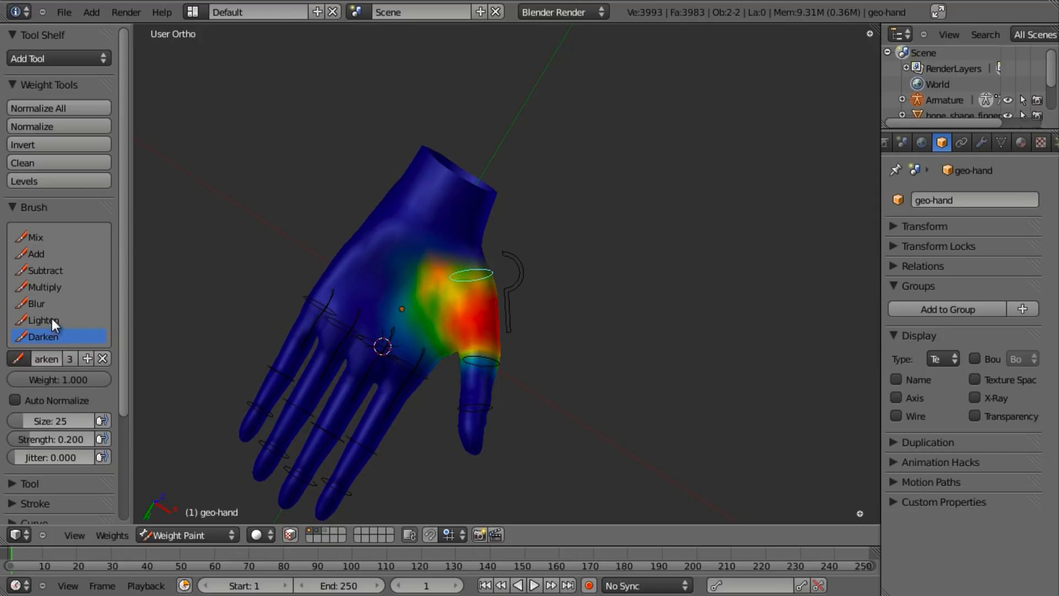
left_click(44, 273)
scroll(517, 308, "up", 3)
key("shift+f")
left_click(465, 283)
mouse_move(365, 266)
left_mouse_down()
mouse_move(392, 257)
mouse_move(363, 281)
mouse_move(392, 293)
mouse_move(440, 257)
left_mouse_up()
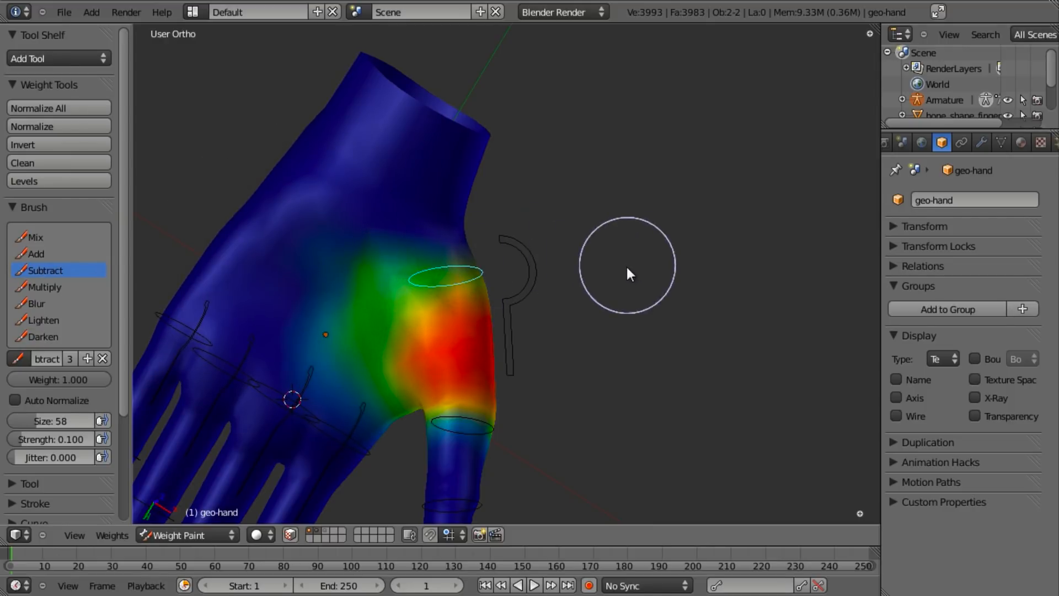
key("r")
right_click(640, 223)
- Push the green weights toward blue and reduce weight in the thumb crotch
left_click_drag(359, 284, 366, 284)
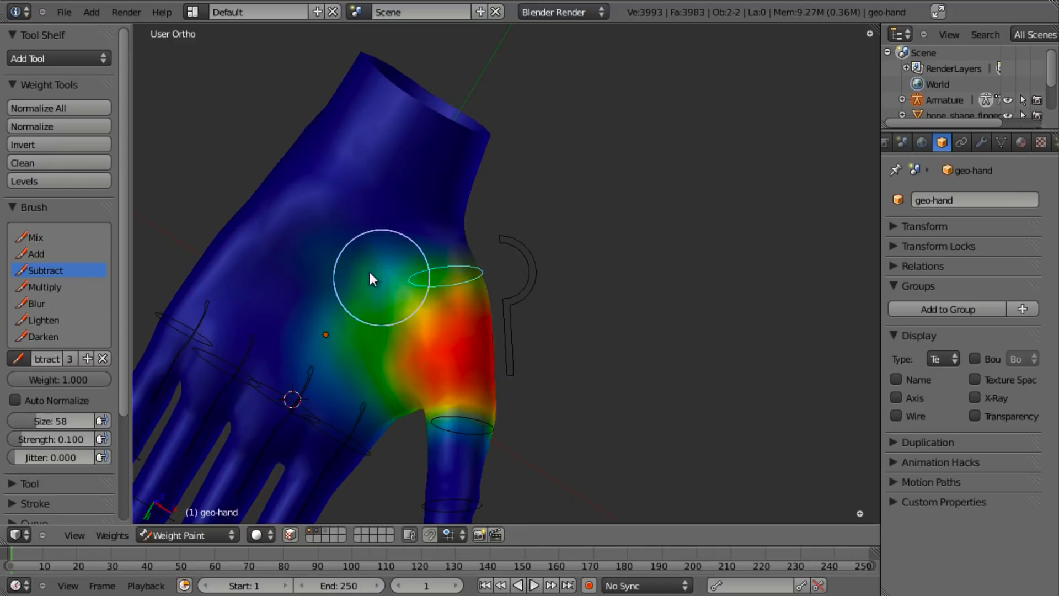
key("r")
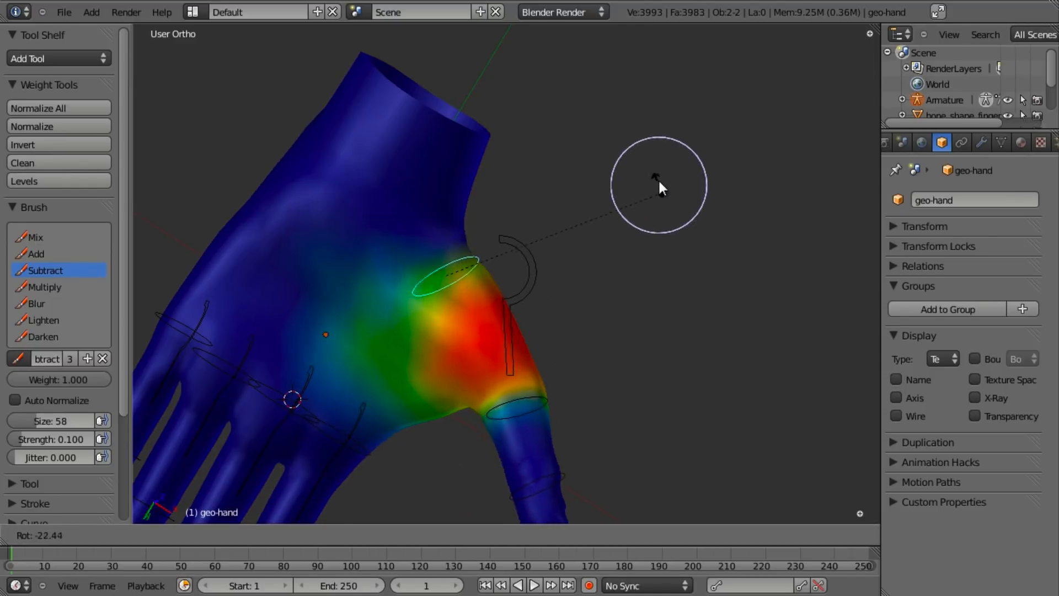
right_click(657, 180)
middle_click_drag(538, 283, 512, 249, "shift")
scroll(584, 158, "up", 3)
mouse_move(512, 249)
left_mouse_down()
mouse_move(454, 264)
mouse_move(455, 240)
mouse_move(466, 300)
mouse_move(465, 230)
mouse_move(409, 262)
mouse_move(463, 278)
left_mouse_up()
- Add weight back into the thumb crotch with the Add brush and confirm the bend
left_click(37, 253)
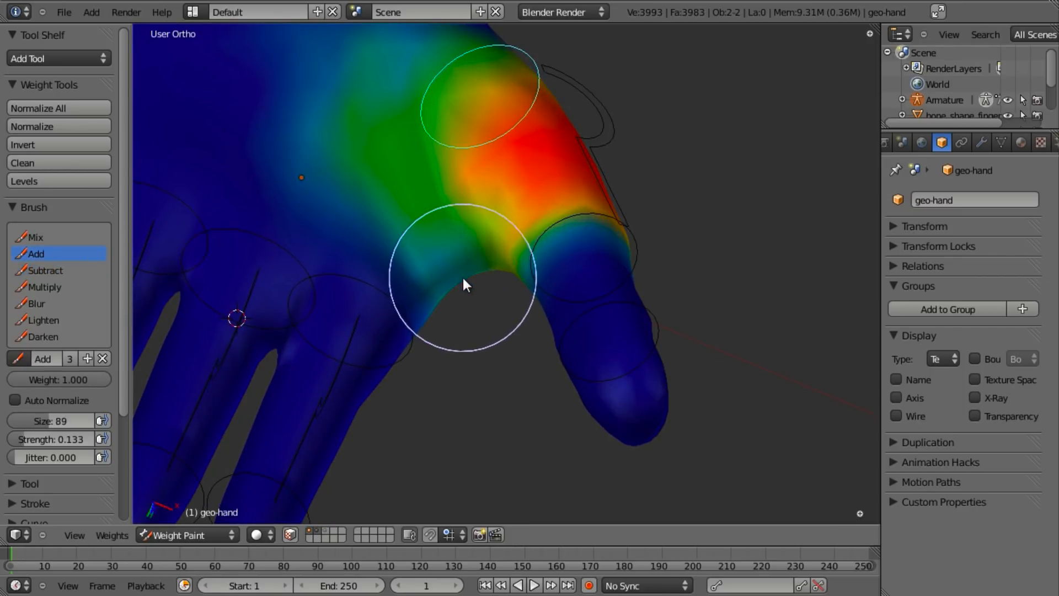
scroll(500, 221, "down", 4)
middle_click_drag(504, 211, 506, 330)
key("r")
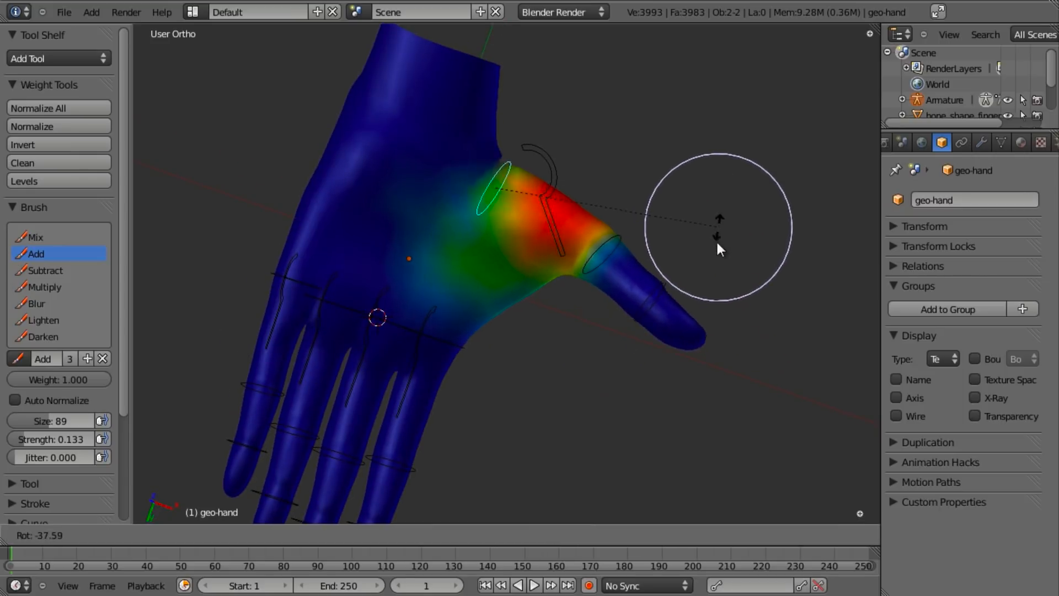
left_click(635, 341)
- Return to Subtract and lower weight along the thumb-palm web edge, testing the bend
scroll(550, 265, "up", 5)
left_click(45, 271)
middle_click_drag(473, 236, 392, 217)
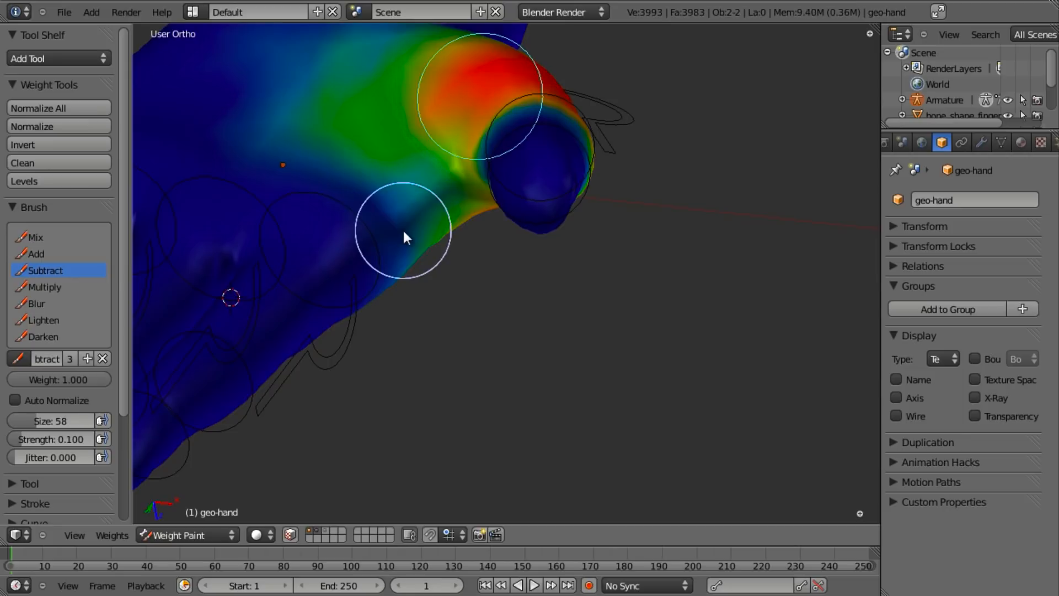
middle_click_drag(504, 208, 580, 402)
key("r")
right_click(635, 336)
middle_click_drag(598, 353, 538, 191)
left_click_drag(484, 233, 486, 238)
middle_click_drag(539, 331, 560, 425)
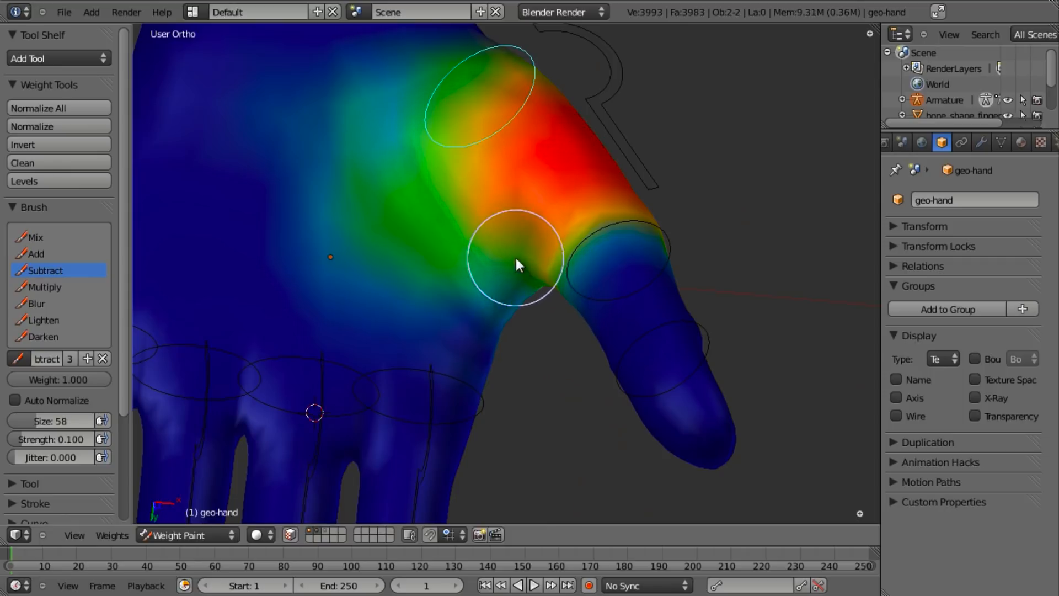
key("r")
right_click(760, 258)
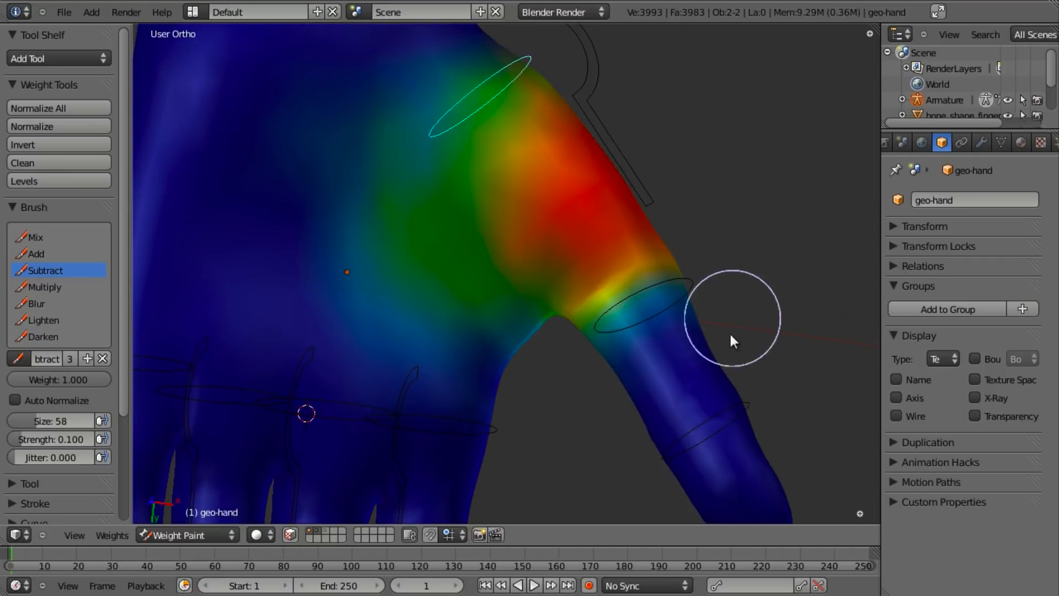
- Select the thumb-tip bone to display its weights on the thumb tip
middle_click_drag(733, 316, 398, 192)
scroll(419, 204, "down", 5)
middle_click_drag(568, 287, 513, 241)
scroll(507, 241, "up", 2)
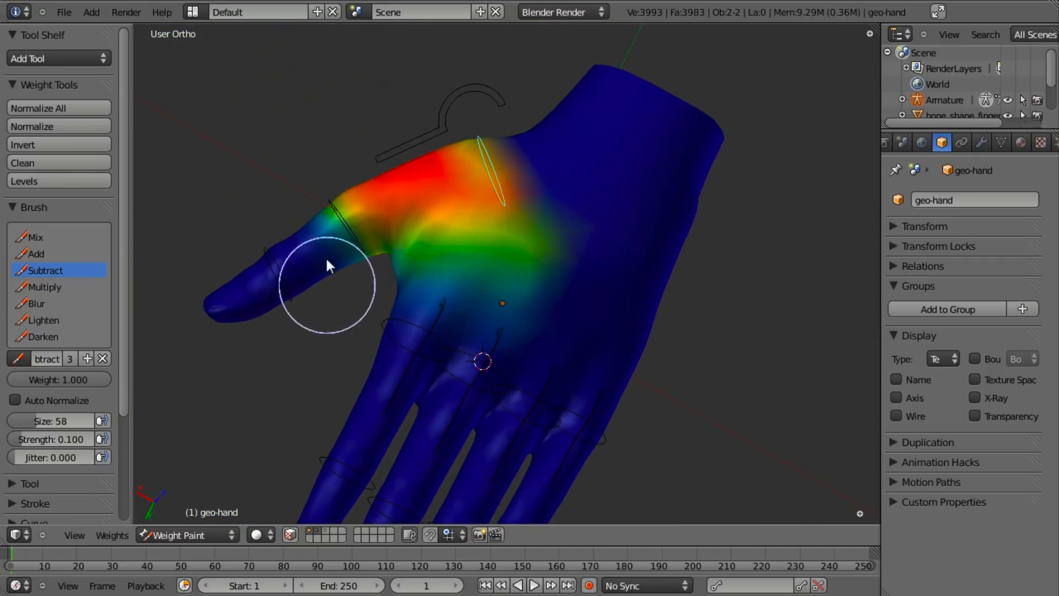
middle_click_drag(327, 276, 317, 215)
right_click(251, 193)
mouse_move(439, 373)
middle_mouse_down()
mouse_move(810, 348)
mouse_move(587, 289)
mouse_move(564, 387)
mouse_move(607, 229)
mouse_move(596, 150)
mouse_move(512, 207)
mouse_move(523, 312)
mouse_move(501, 378)
mouse_move(545, 279)
middle_mouse_up()
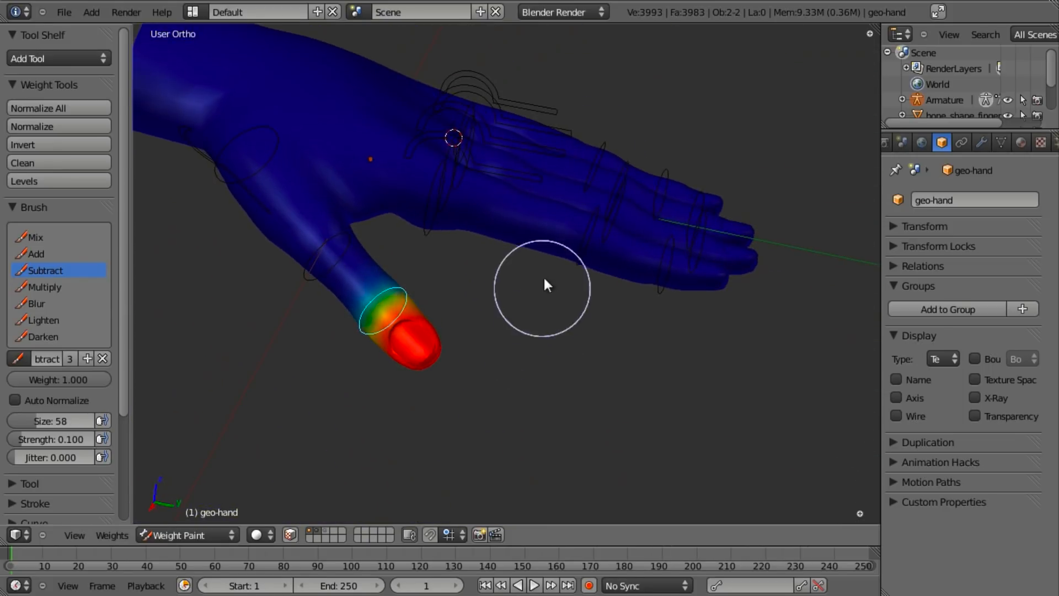
- Select a finger bone and test its deformation with two rotations
right_click(525, 174)
key("r")
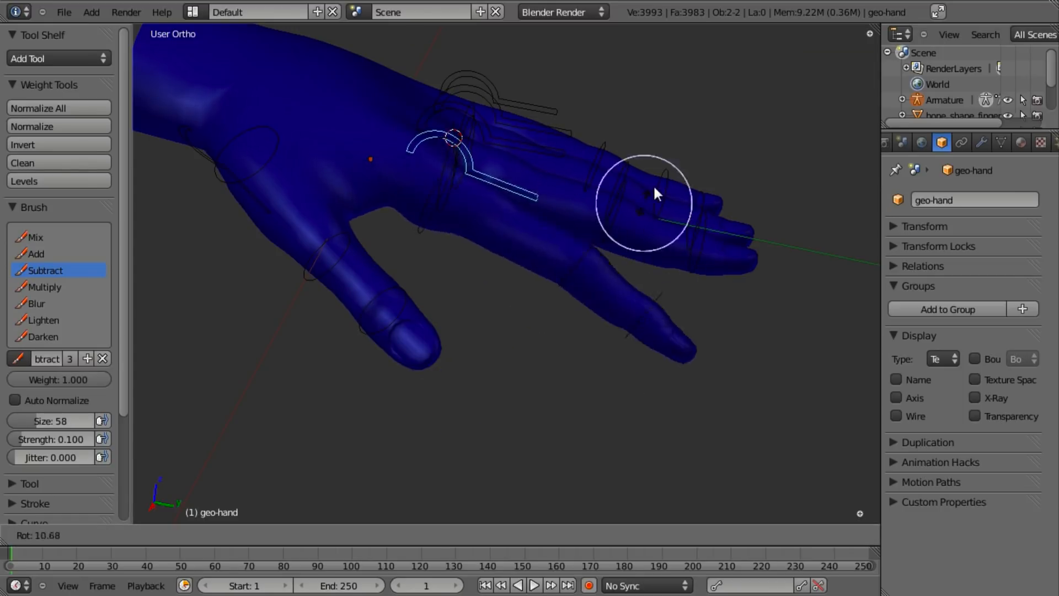
left_click(655, 178)
key("r")
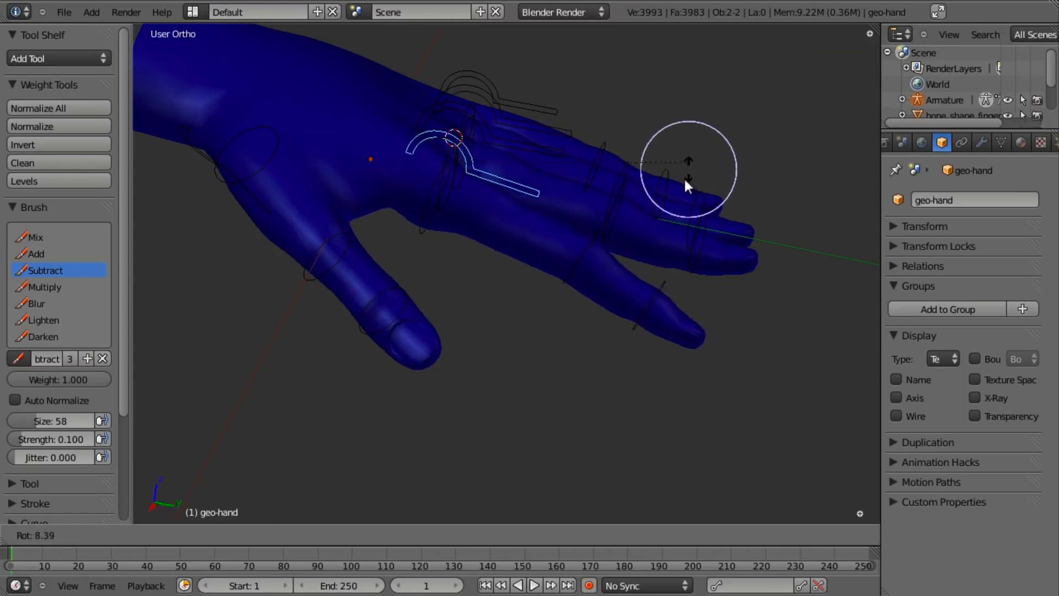
left_click(631, 329)
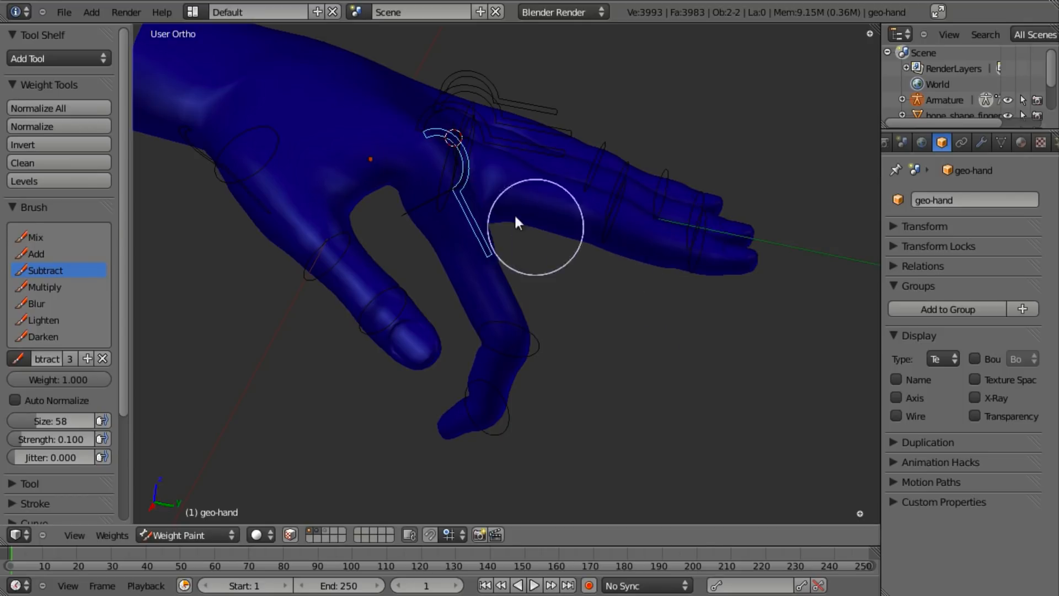
- Select the index finger bone and subtract the green weights around its base
right_click(420, 206)
mouse_move(498, 161)
middle_mouse_down()
mouse_move(585, 334)
mouse_move(472, 400)
mouse_move(684, 77)
mouse_move(629, 228)
mouse_move(528, 80)
mouse_move(182, 188)
middle_mouse_up()
scroll(629, 228, "up", 3)
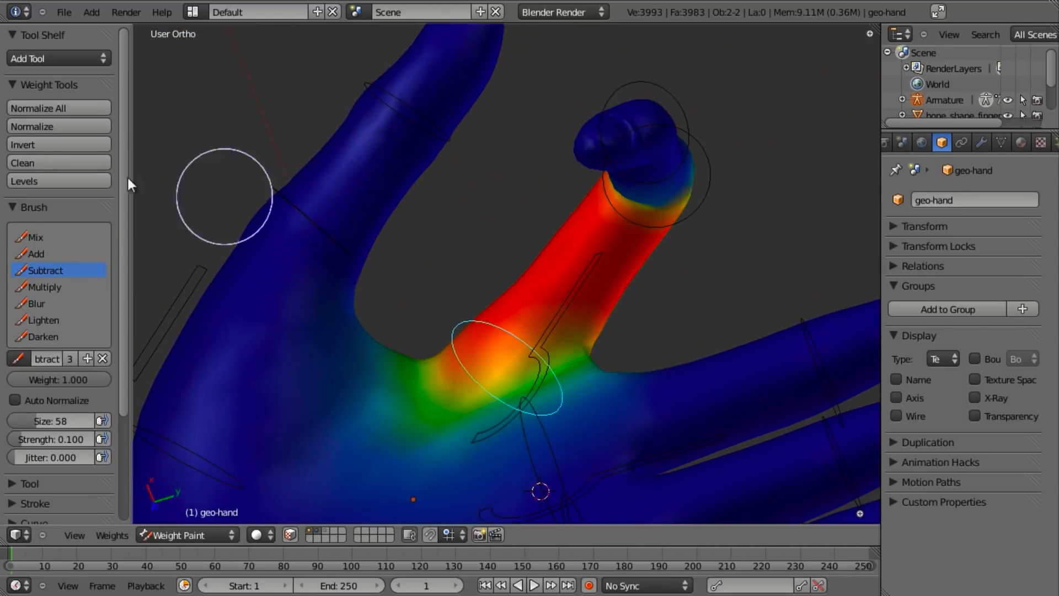
mouse_move(405, 377)
left_mouse_down()
mouse_move(436, 427)
mouse_move(426, 382)
mouse_move(322, 469)
mouse_move(387, 364)
left_mouse_up()
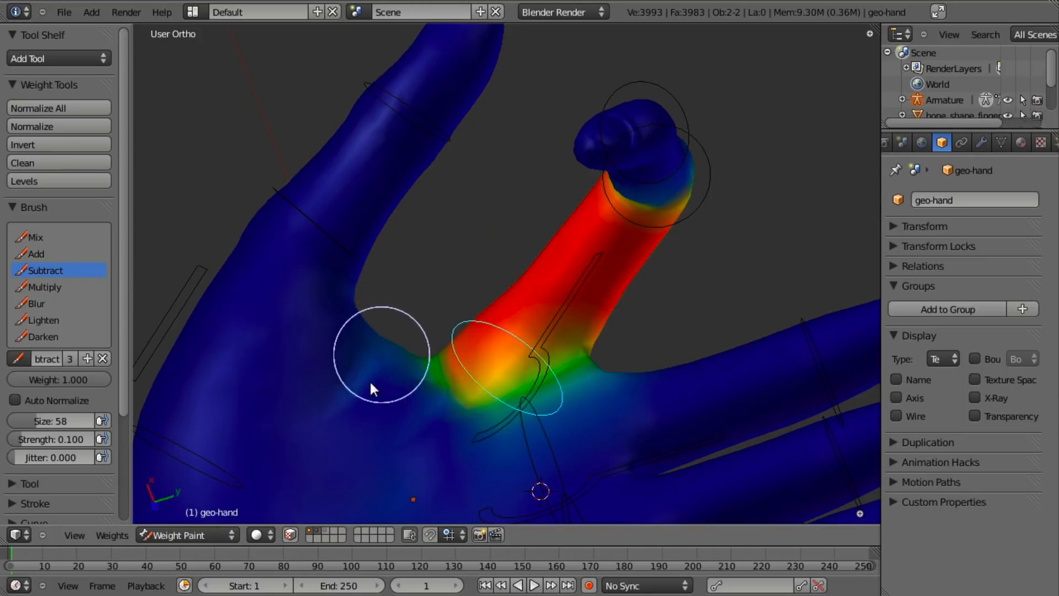
middle_click_drag(482, 369, 437, 368)
mouse_move(434, 362)
left_mouse_down()
mouse_move(459, 394)
mouse_move(445, 349)
mouse_move(469, 376)
mouse_move(443, 384)
left_mouse_up()
middle_click_drag(535, 352, 528, 399)
mouse_move(463, 346)
left_mouse_down()
mouse_move(494, 386)
mouse_move(550, 402)
mouse_move(472, 375)
mouse_move(468, 350)
mouse_move(500, 413)
mouse_move(440, 338)
left_mouse_up()
- Paint some weight back with Mix, then trim the yellow base area with Subtract at 0.025
left_click(36, 237)
mouse_move(552, 275)
middle_mouse_down()
mouse_move(580, 442)
mouse_move(496, 320)
mouse_move(471, 433)
mouse_move(482, 210)
mouse_move(554, 342)
mouse_move(519, 309)
middle_mouse_up()
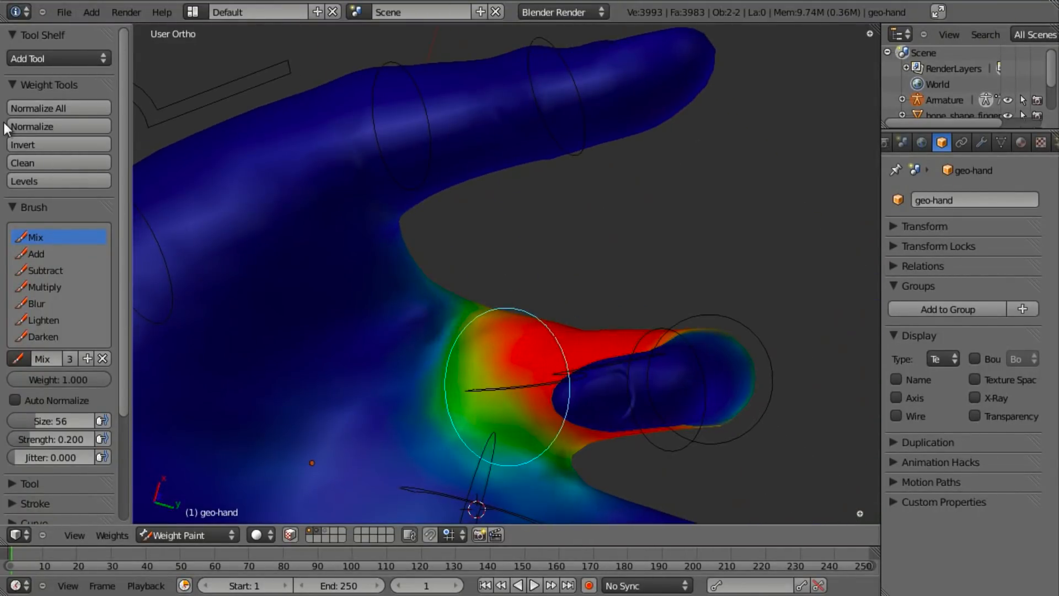
left_click(45, 270)
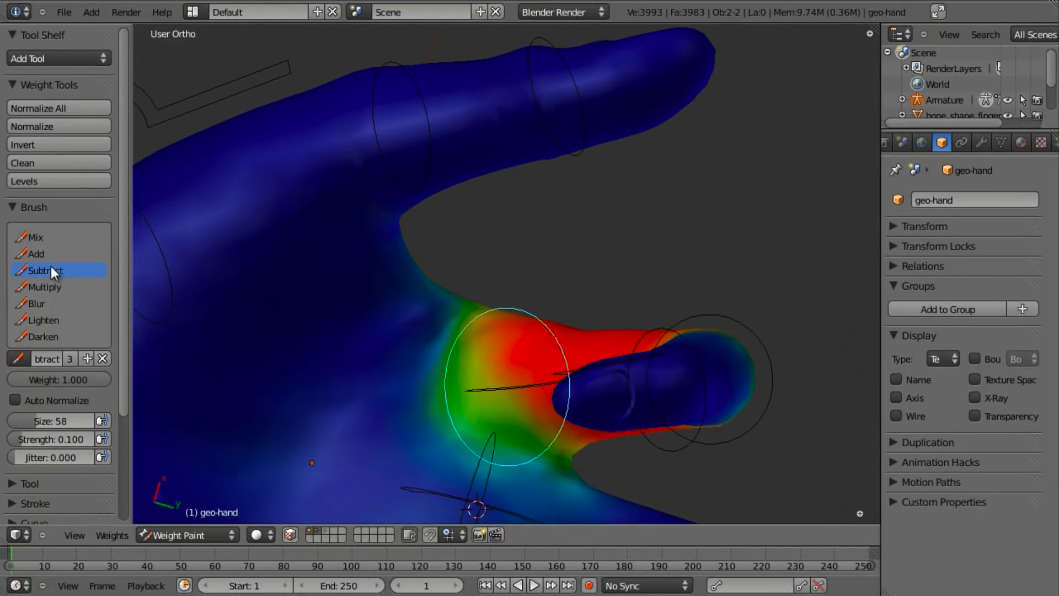
left_click(533, 325)
middle_click_drag(495, 316, 520, 322)
mouse_move(503, 385)
left_mouse_down()
mouse_move(495, 411)
mouse_move(494, 340)
mouse_move(488, 396)
mouse_move(498, 408)
mouse_move(512, 334)
mouse_move(542, 408)
mouse_move(537, 339)
mouse_move(564, 385)
left_mouse_up()
- Fade weights from the hand up to the knuckle and the green finger base, then select another finger bone
mouse_move(564, 385)
middle_mouse_down()
mouse_move(475, 379)
mouse_move(561, 418)
mouse_move(536, 369)
mouse_move(527, 503)
mouse_move(486, 346)
mouse_move(398, 316)
middle_mouse_up()
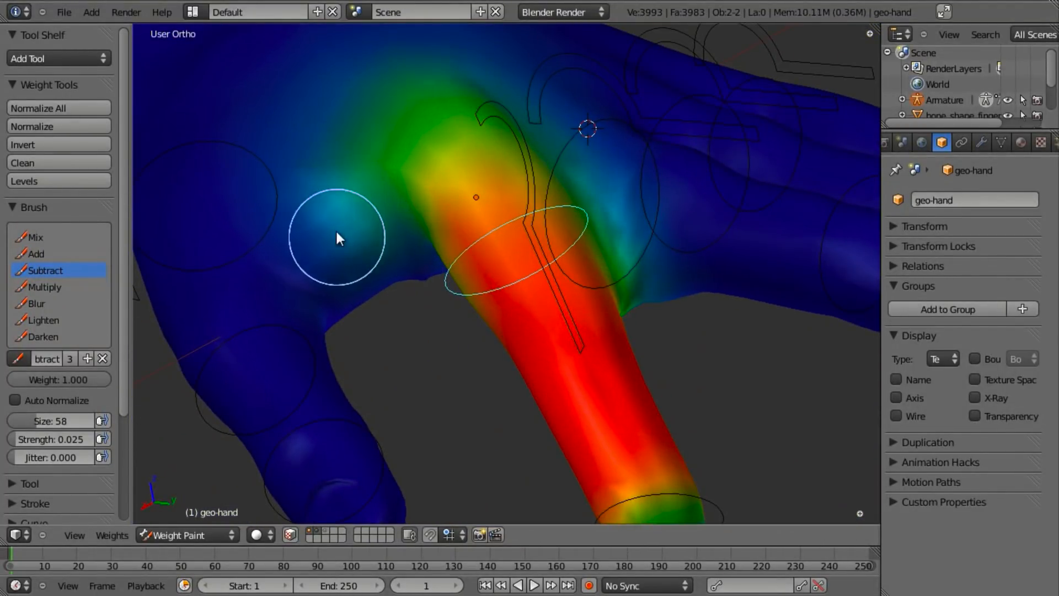
mouse_move(582, 293)
middle_mouse_down()
mouse_move(535, 281)
mouse_move(582, 308)
middle_mouse_up()
mouse_move(582, 307)
left_mouse_down()
mouse_move(617, 333)
mouse_move(602, 204)
left_mouse_up()
middle_click_drag(595, 361, 572, 197)
left_click_drag(564, 252, 573, 205)
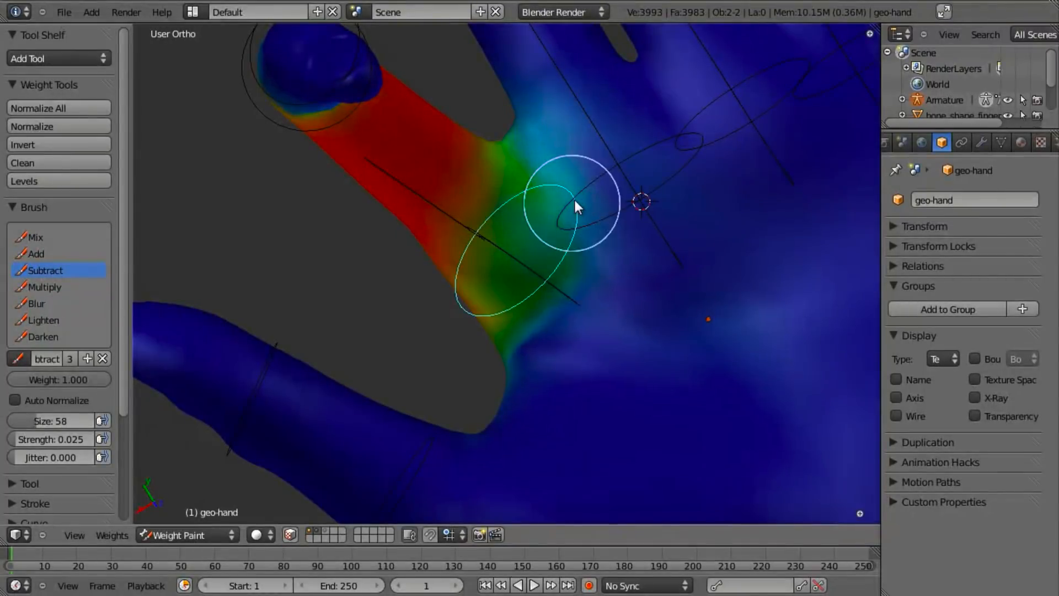
scroll(526, 282, "down", 5)
mouse_move(528, 280)
middle_mouse_down()
mouse_move(568, 225)
mouse_move(584, 220)
mouse_move(762, 261)
mouse_move(776, 364)
middle_mouse_up()
right_click(462, 199)
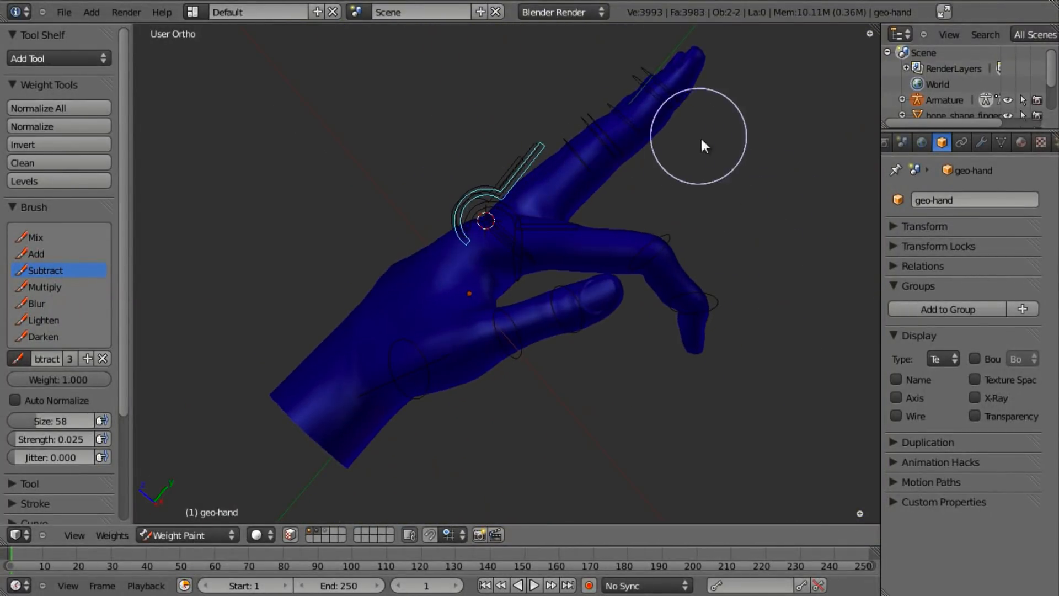
- Test-rotate a finger bone, then select the finger's ring-shaped bone
key("r")
left_click(713, 263)
middle_click_drag(596, 258, 573, 340)
right_click(499, 229)
mouse_move(506, 227)
middle_mouse_down()
mouse_move(535, 301)
mouse_move(408, 234)
mouse_move(349, 237)
middle_mouse_up()
mouse_move(333, 284)
middle_mouse_down()
mouse_move(473, 224)
mouse_move(555, 232)
mouse_move(688, 212)
mouse_move(688, 197)
mouse_move(468, 242)
mouse_move(321, 297)
middle_mouse_up()
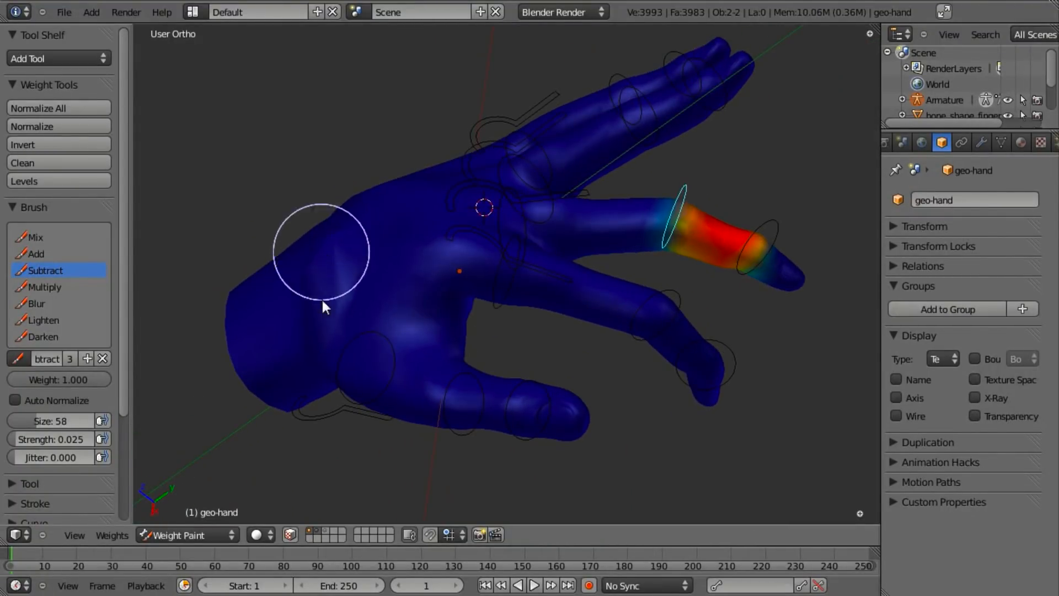
- Check the base, tip and middle finger bones' weights and subtract faint weight from the back of the hand
right_click(504, 216)
mouse_move(504, 216)
middle_mouse_down()
mouse_move(389, 296)
mouse_move(397, 161)
mouse_move(397, 209)
middle_mouse_up()
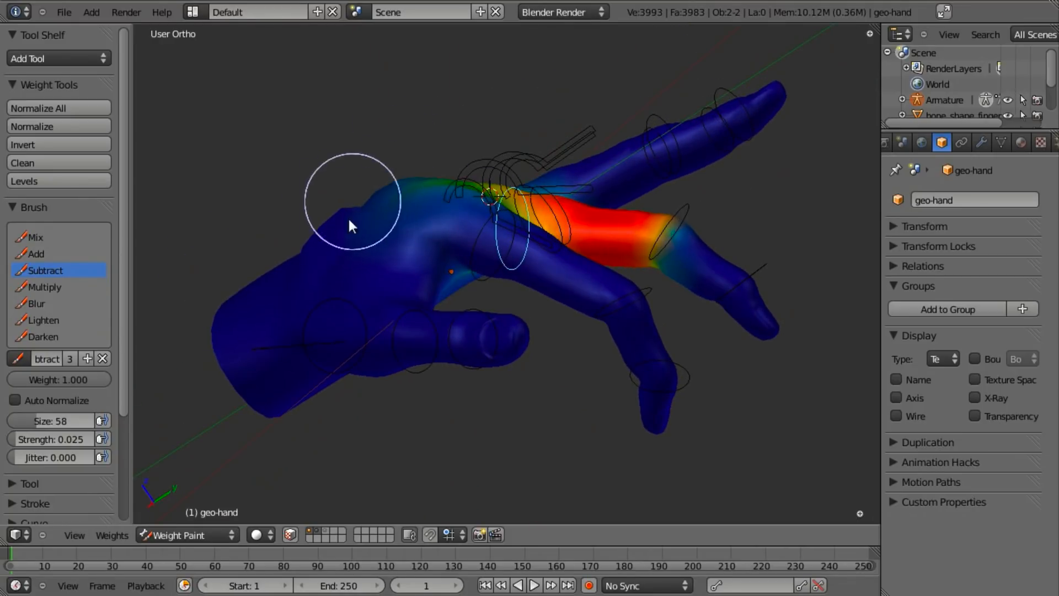
middle_click_drag(539, 255, 804, 334)
right_click(760, 306)
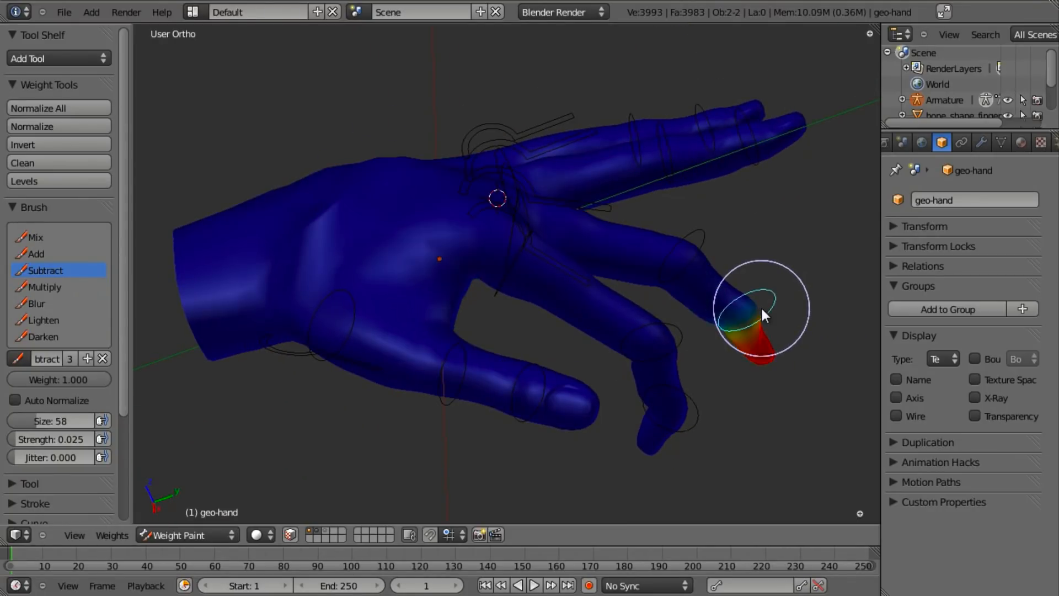
right_click(702, 237)
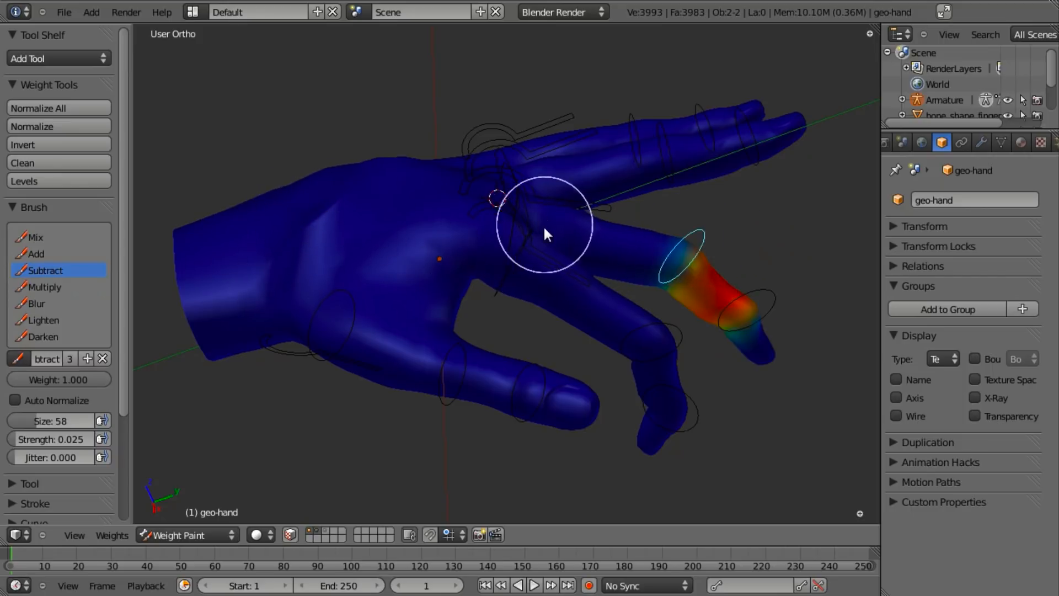
middle_click_drag(544, 223, 522, 222)
right_click(518, 257)
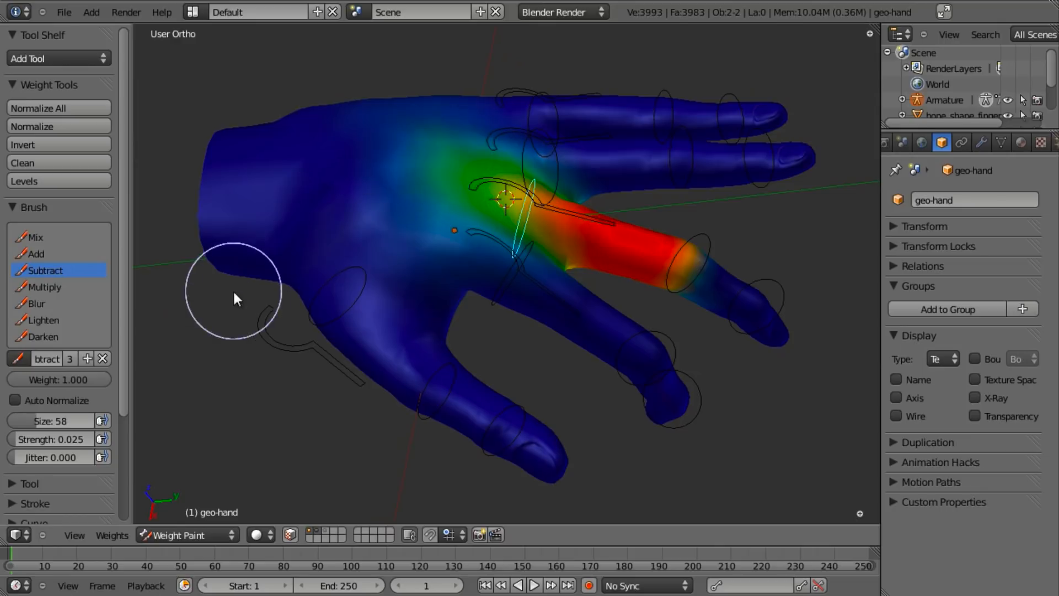
mouse_move(372, 296)
left_mouse_down()
mouse_move(362, 234)
mouse_move(230, 232)
mouse_move(464, 113)
mouse_move(390, 147)
left_mouse_up()
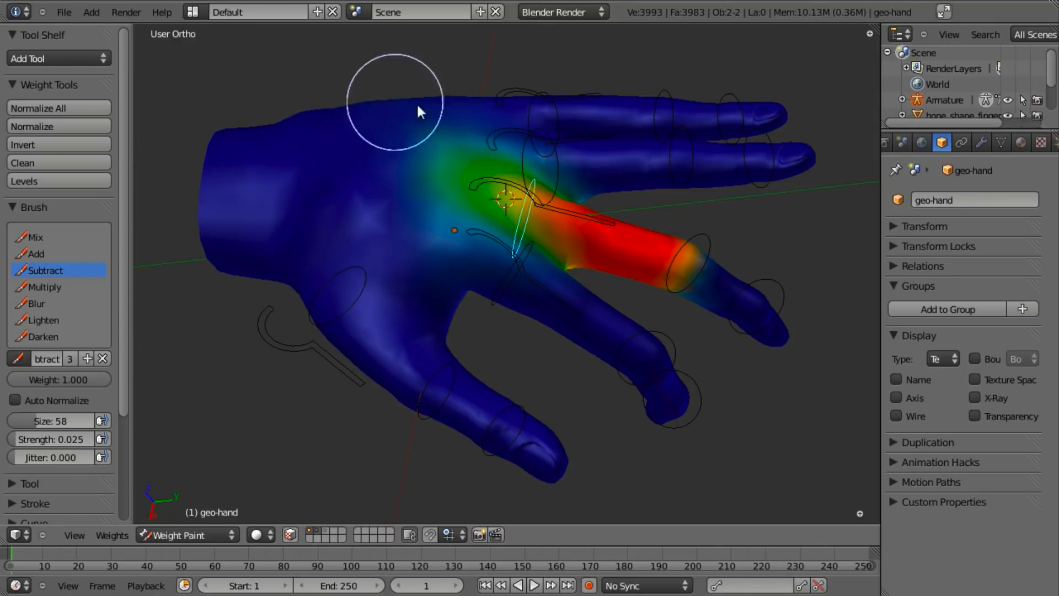
middle_click_drag(390, 106, 478, 201)
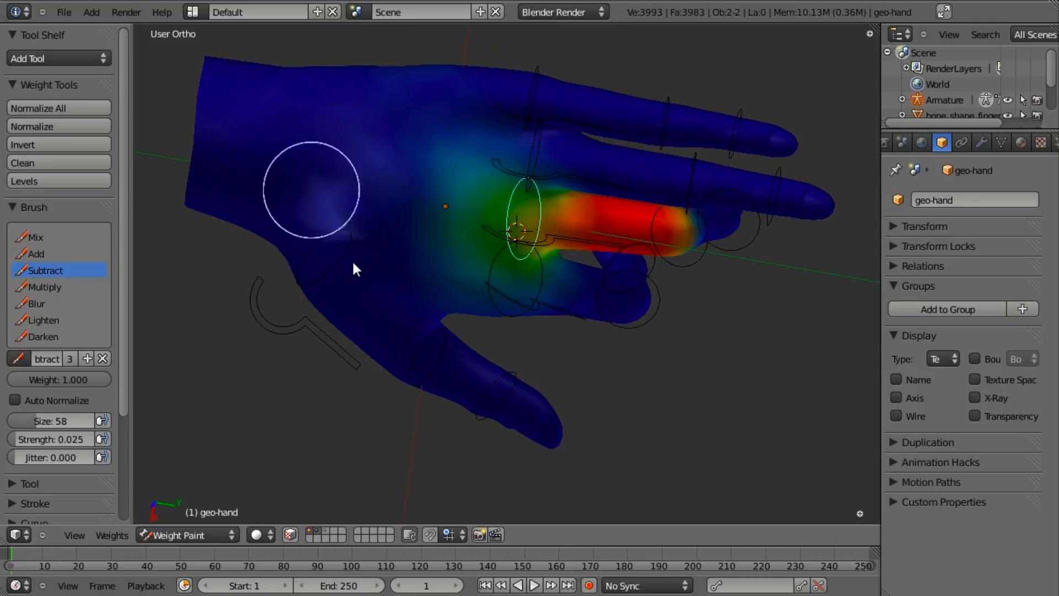
mouse_move(395, 161)
middle_mouse_down()
mouse_move(582, 153)
mouse_move(450, 201)
mouse_move(536, 276)
middle_mouse_up()
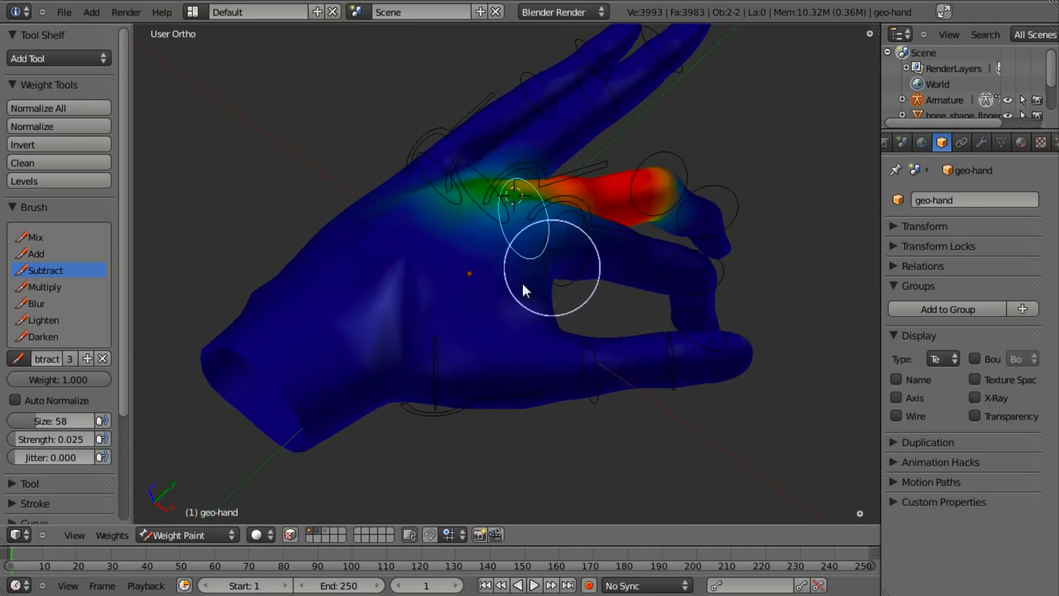
- Set brush strength to 0.613, test-bend the finger, and remove stray palm weights
key("shift+f")
left_click(433, 353)
mouse_move(421, 259)
middle_mouse_down()
mouse_move(449, 284)
mouse_move(371, 225)
middle_mouse_up()
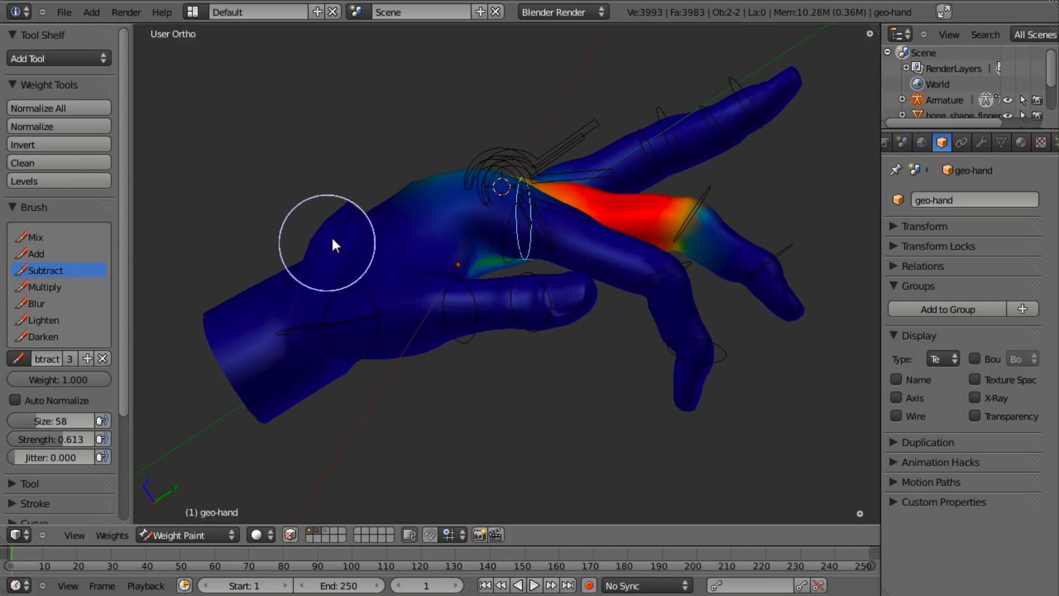
key("r")
right_click(760, 77)
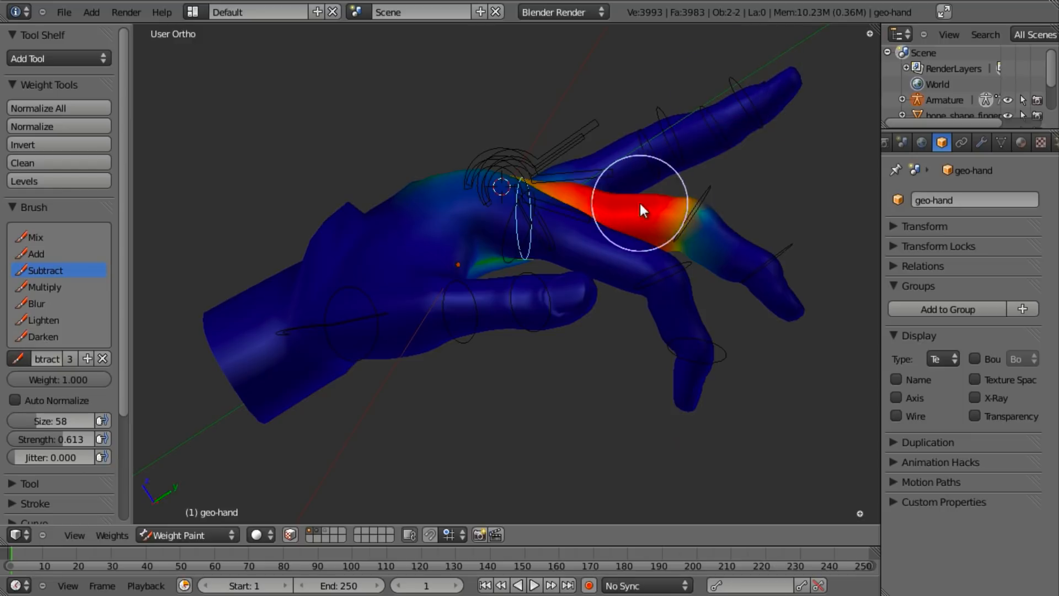
key("r")
right_click(683, 294)
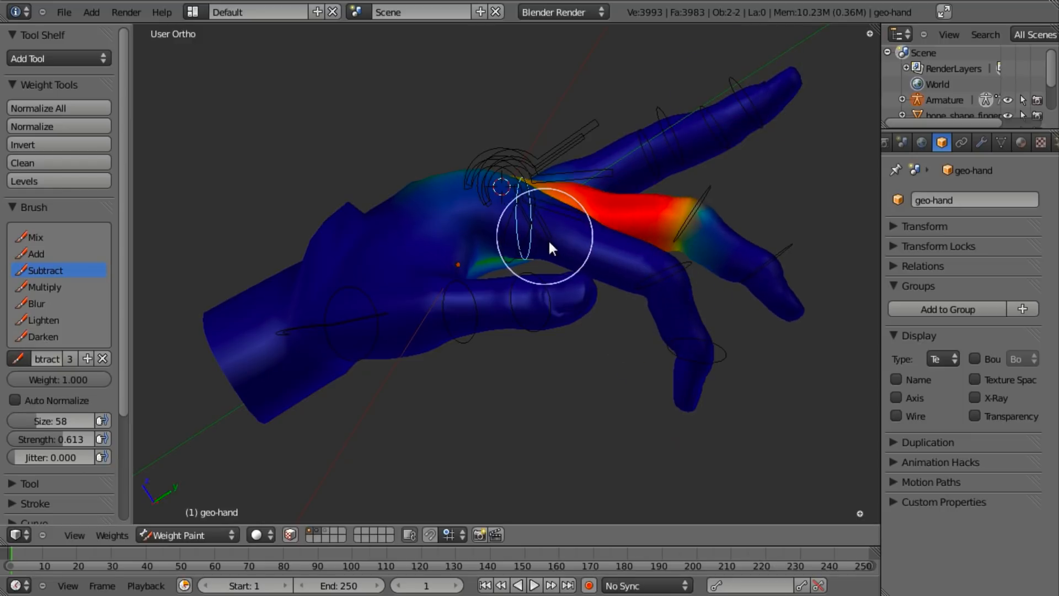
middle_click_drag(544, 234, 538, 342)
mouse_move(495, 273)
middle_mouse_down()
mouse_move(557, 375)
mouse_move(307, 185)
middle_mouse_up()
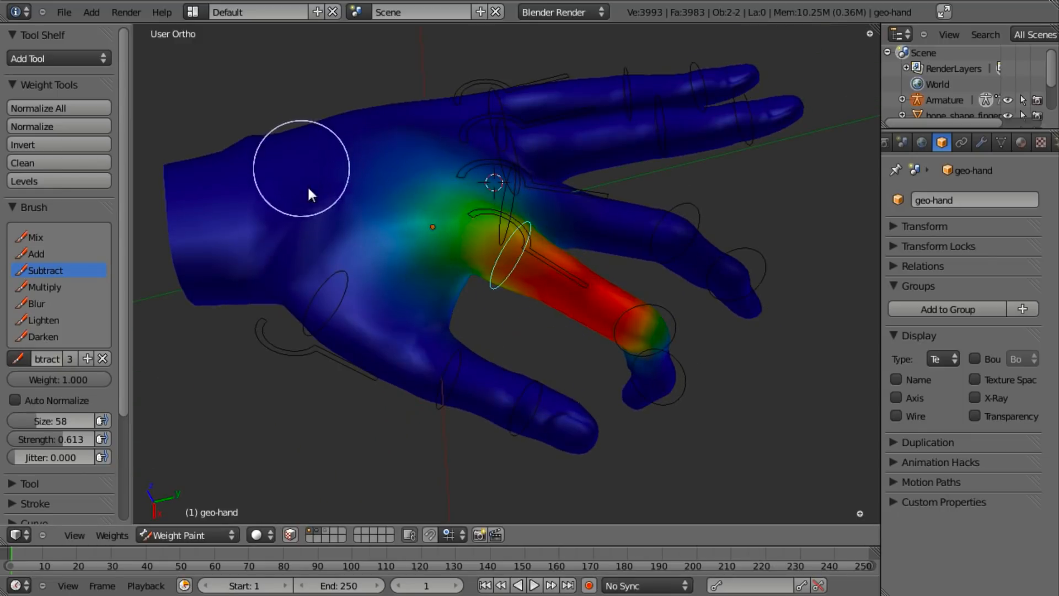
mouse_move(433, 362)
middle_mouse_down()
mouse_move(577, 220)
mouse_move(610, 441)
middle_mouse_up()
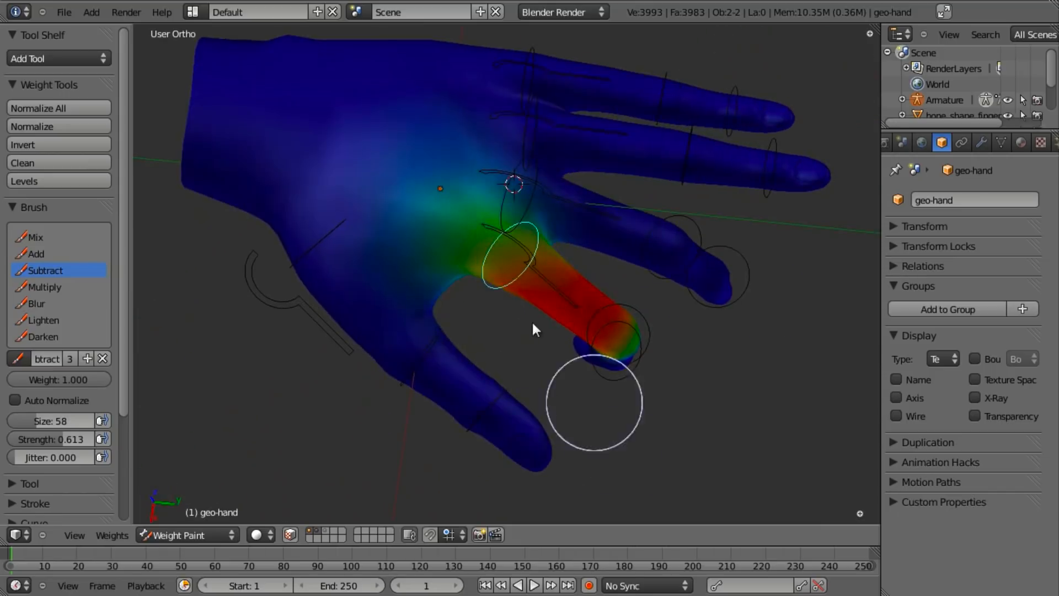
mouse_move(356, 146)
left_mouse_down()
mouse_move(355, 260)
mouse_move(431, 118)
mouse_move(371, 286)
mouse_move(548, 114)
left_mouse_up()
middle_click_drag(548, 114, 658, 294)
- Select a lower finger bone, test its rotation, and clear weights near the fingertip joint
right_click(640, 330)
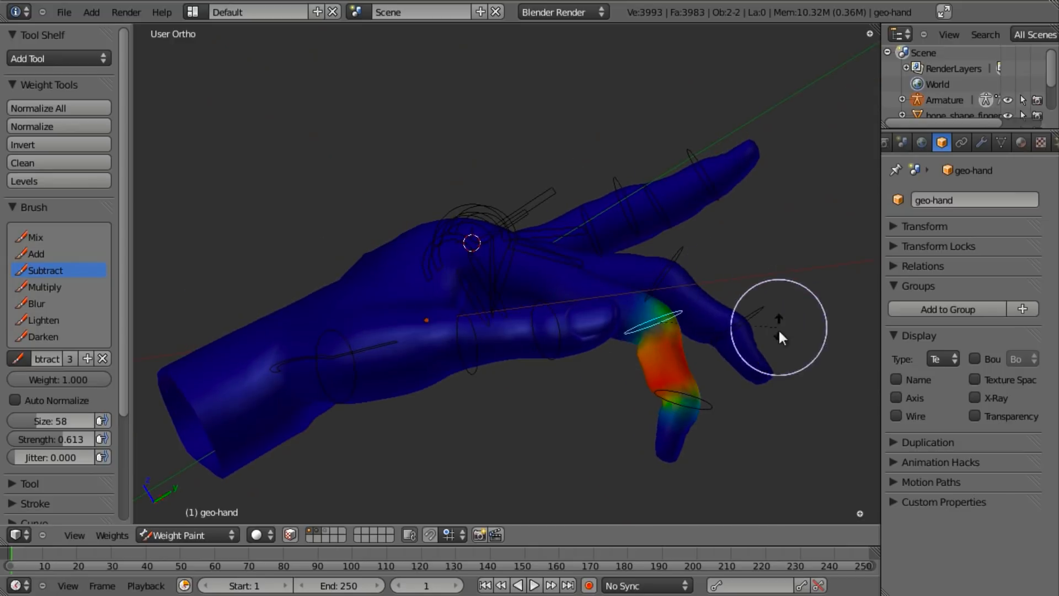
key("r")
left_click(773, 378)
middle_click_drag(727, 375, 663, 218, "shift")
scroll(627, 280, "up", 4)
scroll(662, 234, "up", 1)
middle_click_drag(594, 309, 611, 333)
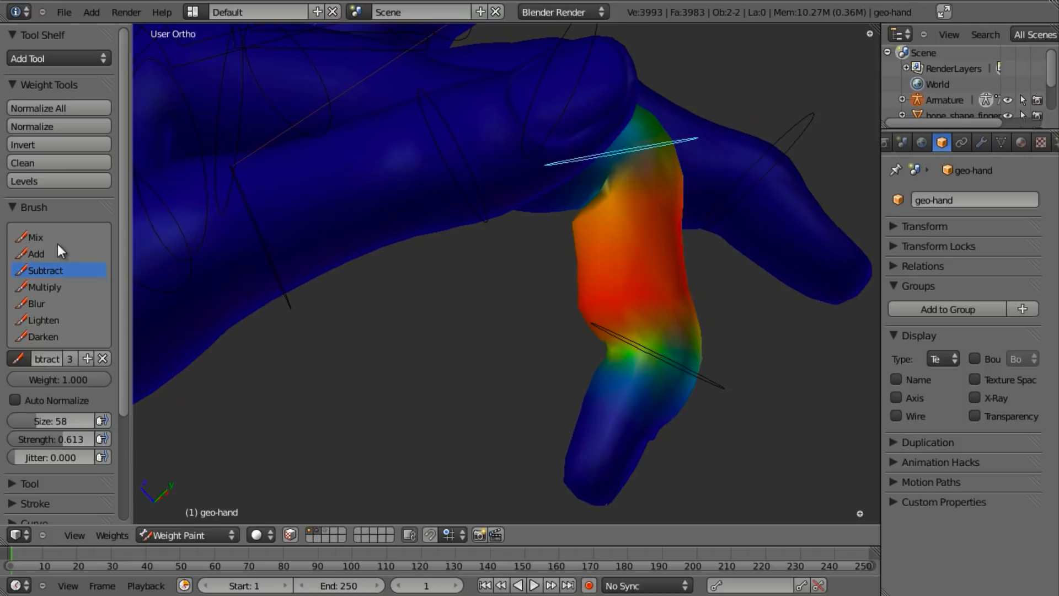
middle_click_drag(647, 378, 696, 363)
left_click_drag(671, 362, 641, 362)
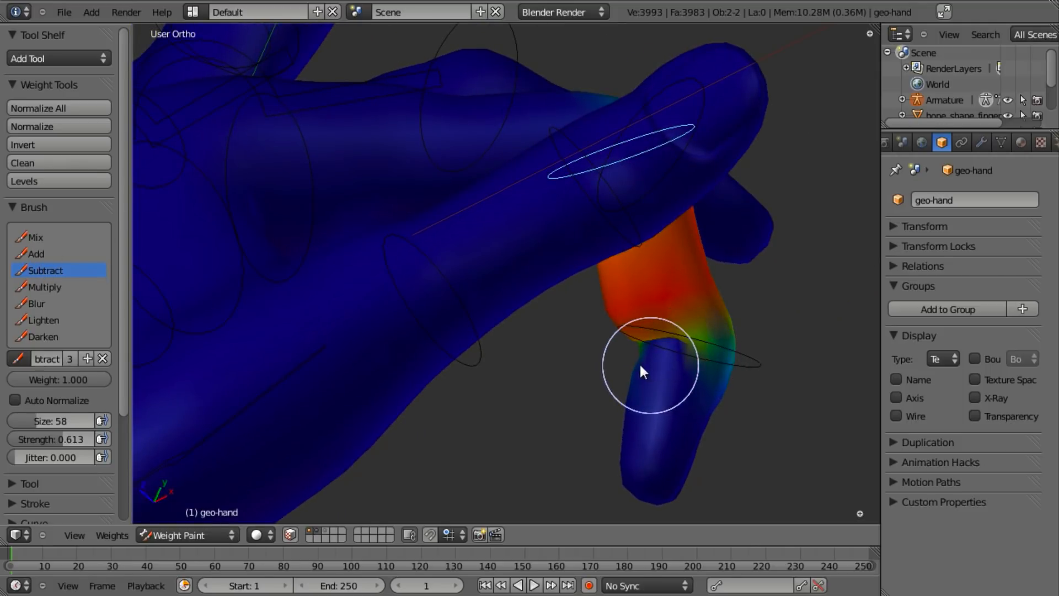
middle_click_drag(611, 359, 701, 337)
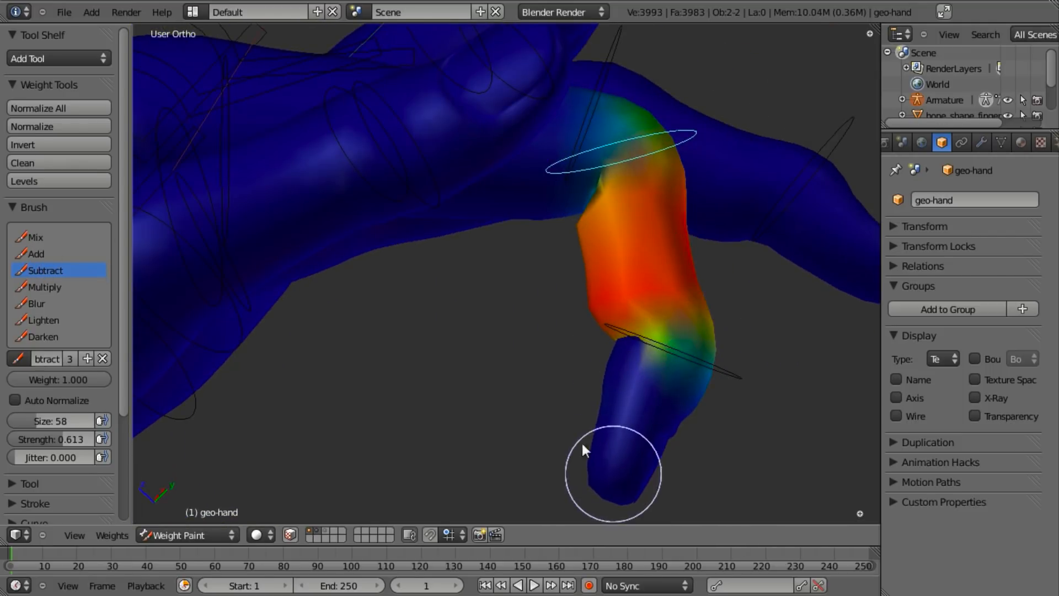
scroll(493, 197, "down", 3)
- Subtract the remaining stray weight from the finger and return to Object Mode
middle_click_drag(485, 206, 512, 226)
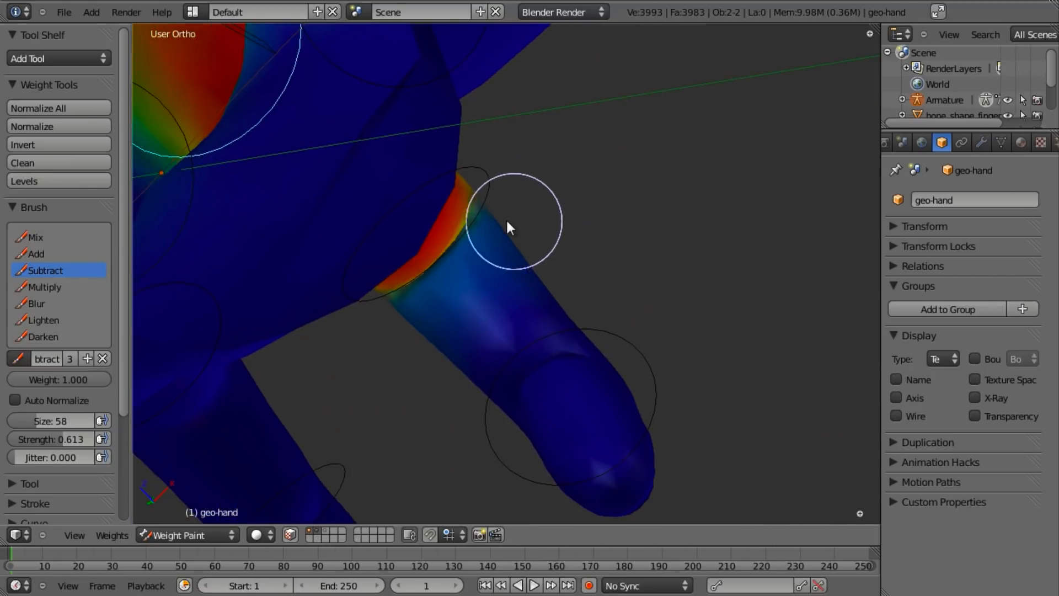
middle_click_drag(377, 337, 483, 363)
middle_click_drag(421, 303, 353, 319)
mouse_move(323, 296)
left_mouse_down()
mouse_move(522, 356)
mouse_move(537, 304)
mouse_move(434, 332)
left_mouse_up()
mouse_move(433, 332)
middle_mouse_down()
mouse_move(559, 273)
mouse_move(573, 223)
mouse_move(632, 277)
middle_mouse_up()
key("ctrl+Tab")
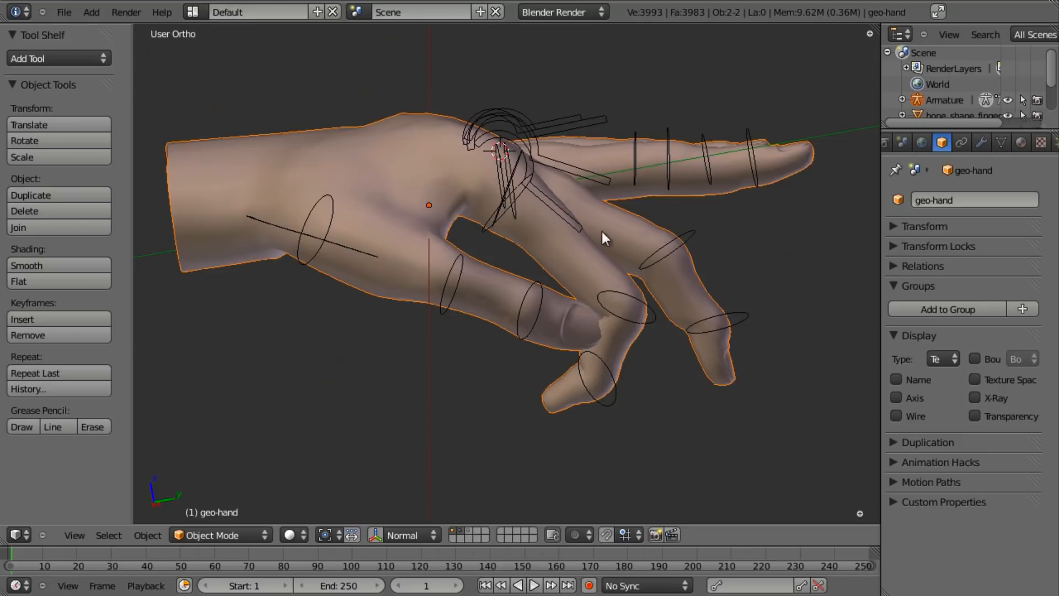
- Select the knuckle bone and test-rotate the finger upward
right_click(568, 219)
key("r")
left_click(747, 160)
middle_click_drag(601, 231, 662, 178)
- Select the knuckle shape bone and rotate the knuckle control
right_click(606, 119)
middle_click_drag(606, 119, 727, 114)
key("r")
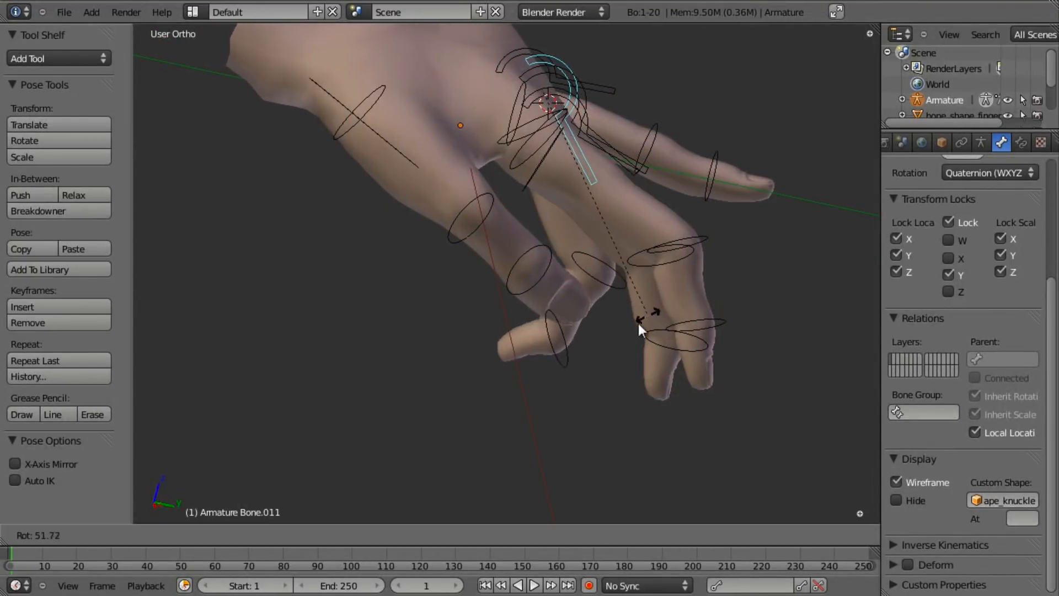
left_click(616, 333)
- Back in Object Mode, select the geo-hand mesh and switch it to weight painting
scroll(614, 329, "down", 4)
middle_click_drag(611, 314, 513, 315)
left_click(204, 537)
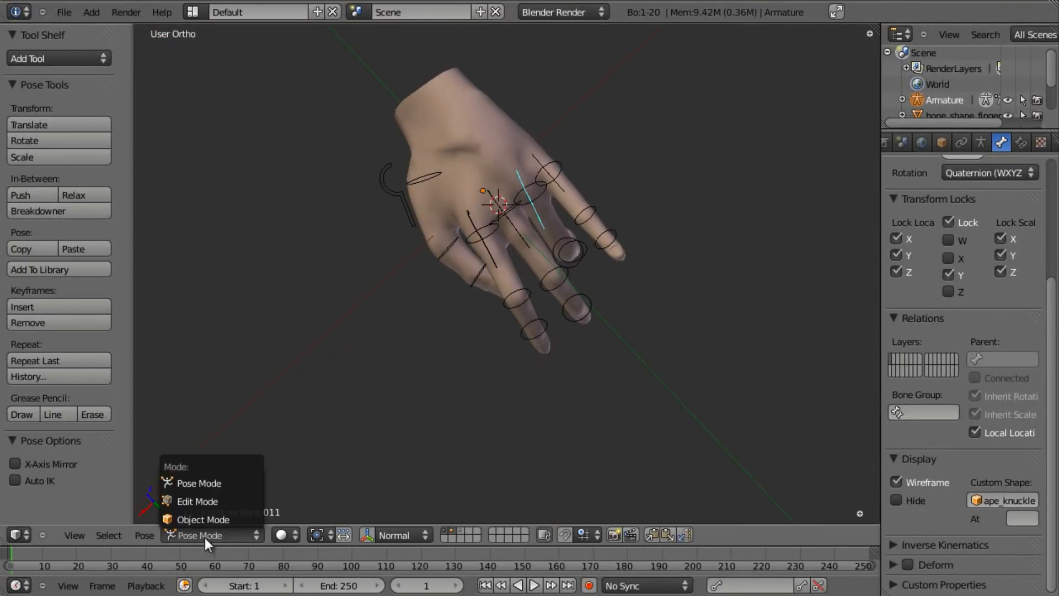
right_click(449, 194)
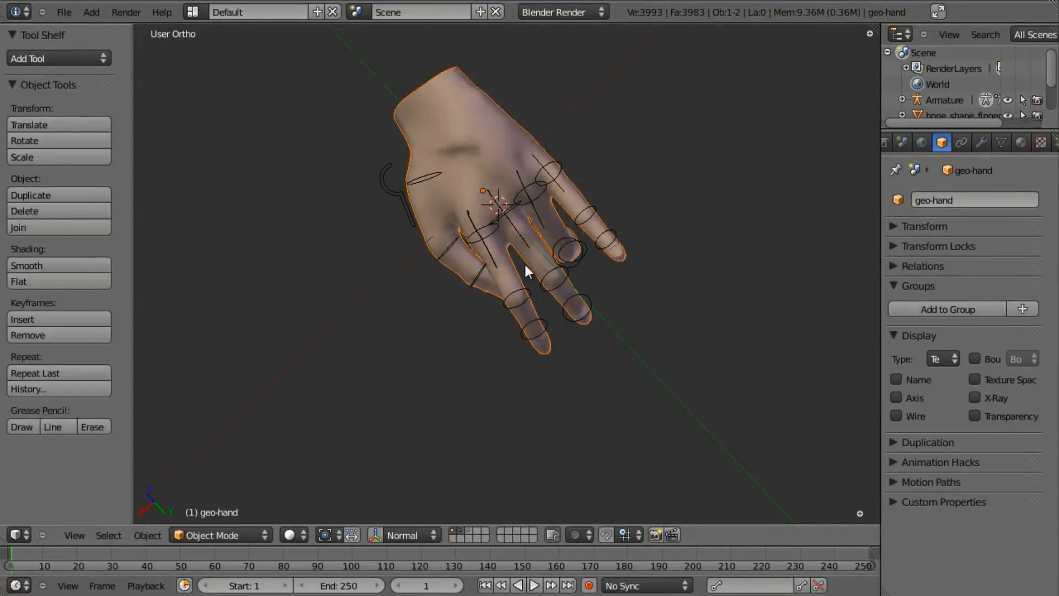
key("ctrl+Tab")
- Show a finger bone's weights and subtract spill from the wrist, back of hand and palm
scroll(550, 217, "up", 2)
middle_click_drag(551, 218, 545, 368, "shift")
right_click(569, 289)
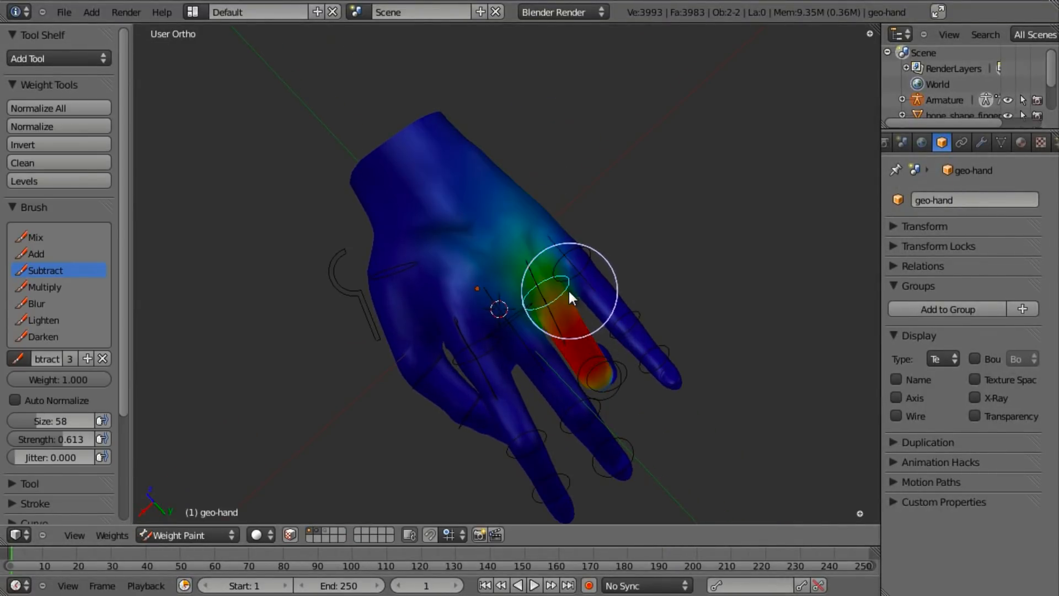
left_click_drag(479, 193, 427, 160)
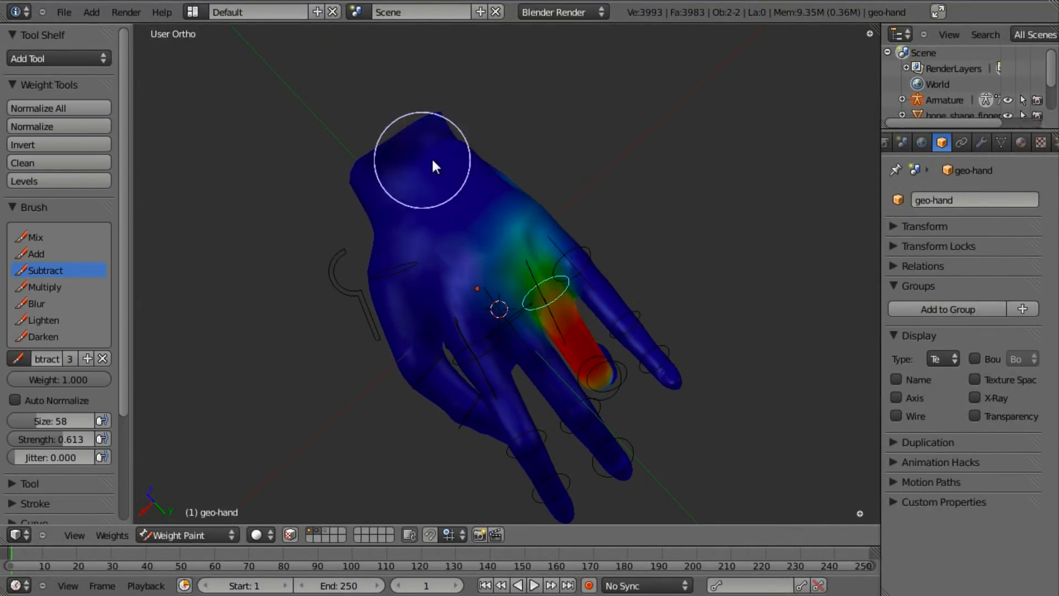
mouse_move(484, 97)
middle_mouse_down()
mouse_move(464, 321)
mouse_move(539, 156)
mouse_move(574, 204)
mouse_move(505, 223)
middle_mouse_up()
left_click_drag(508, 230, 485, 248)
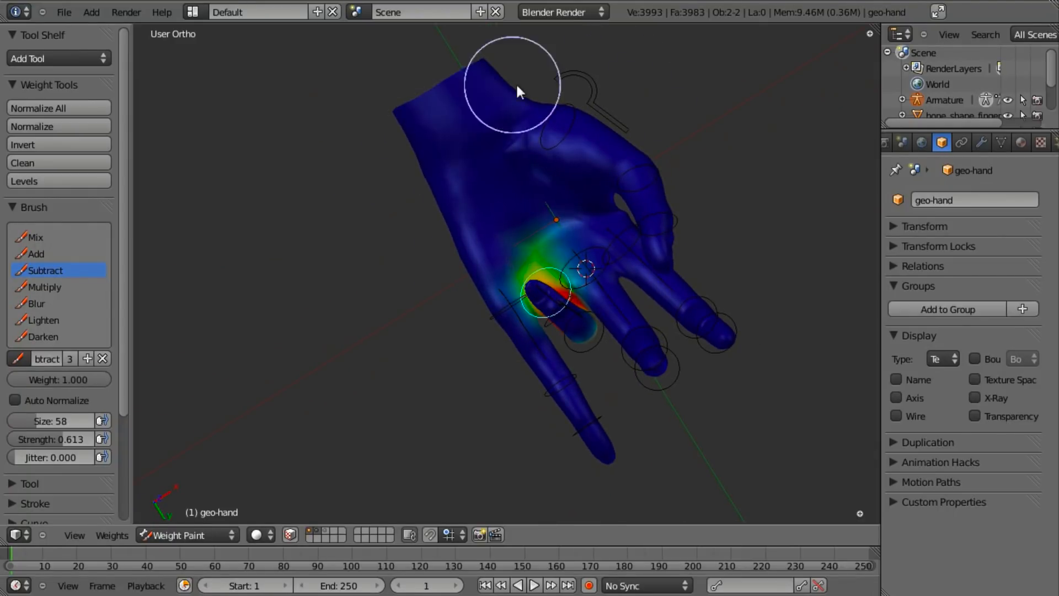
- With the Mix brush, paint soft weight above the finger and erase spill beside it
middle_click_drag(574, 138, 501, 264)
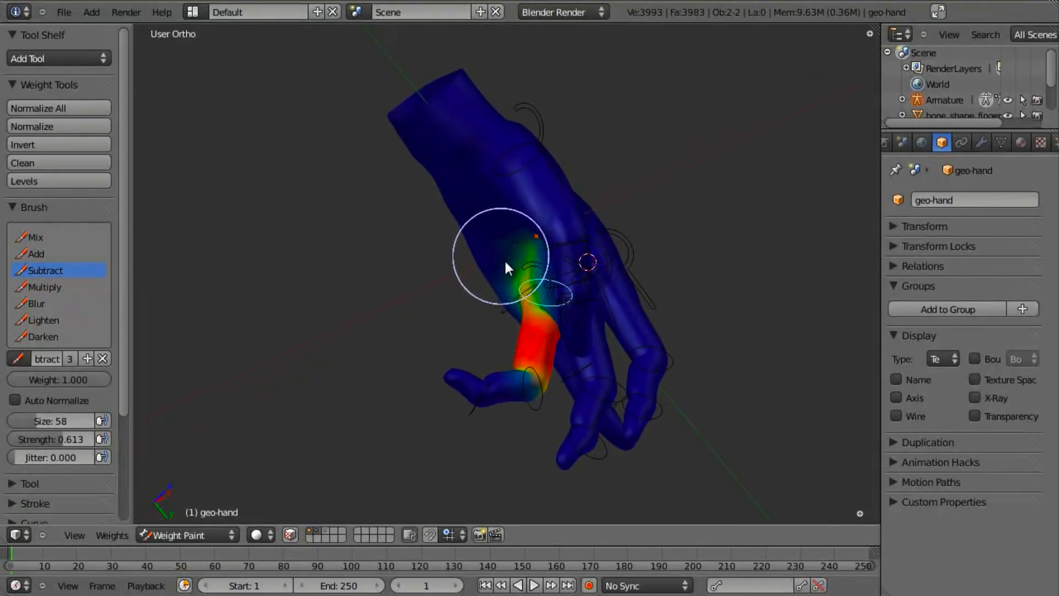
middle_click_drag(524, 106, 685, 161)
scroll(662, 223, "up", 5)
middle_click_drag(662, 223, 657, 185)
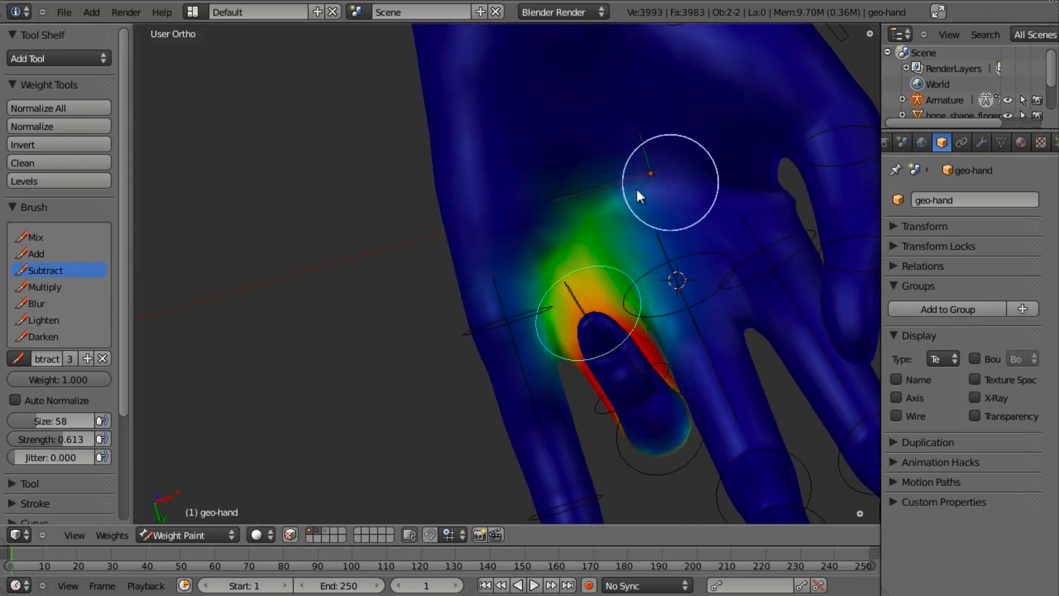
mouse_move(581, 270)
middle_mouse_down()
mouse_move(650, 187)
mouse_move(635, 220)
middle_mouse_up()
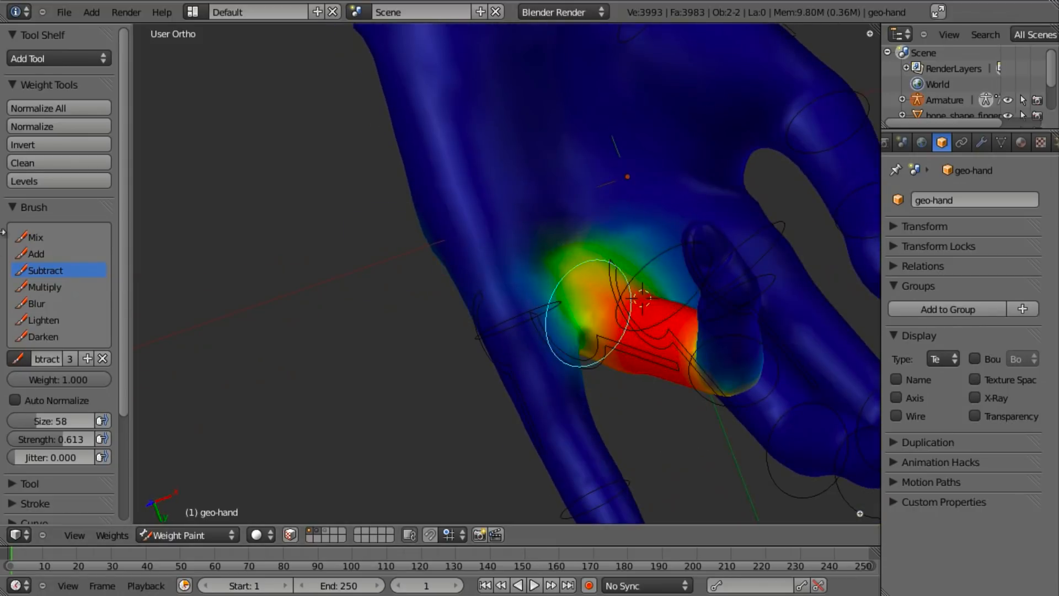
left_click(46, 238)
mouse_move(704, 221)
left_mouse_down()
mouse_move(530, 260)
mouse_move(635, 219)
left_mouse_up()
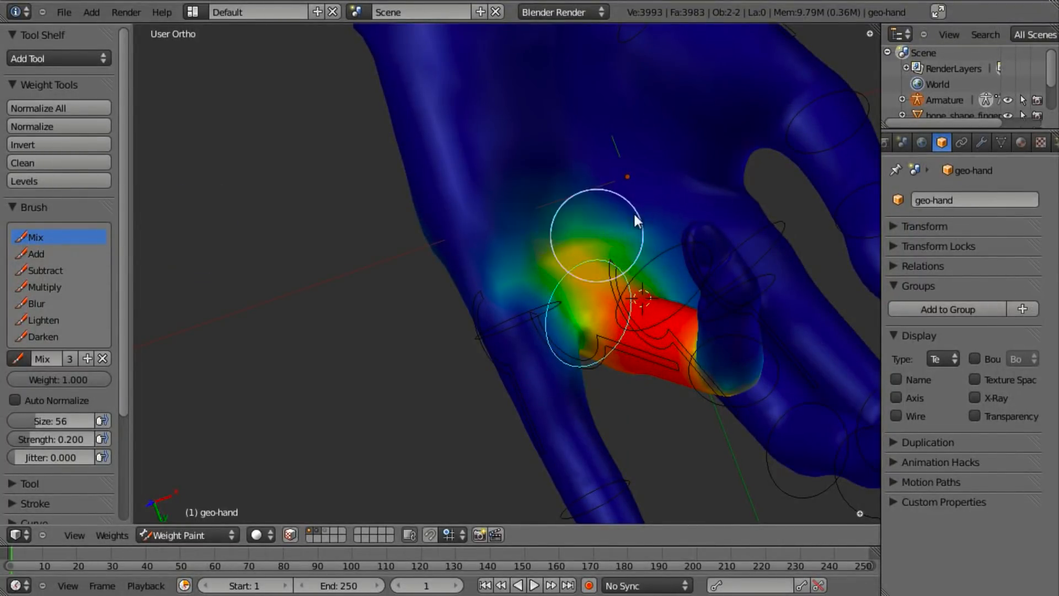
mouse_move(520, 302)
left_mouse_down()
mouse_move(551, 194)
mouse_move(608, 230)
left_mouse_up()
middle_click_drag(677, 236, 3, 259)
- Change brush and clear teal, green and yellow spill near the finger's red area
left_click(49, 256)
middle_click_drag(419, 309, 585, 322)
middle_click_drag(561, 285, 655, 251)
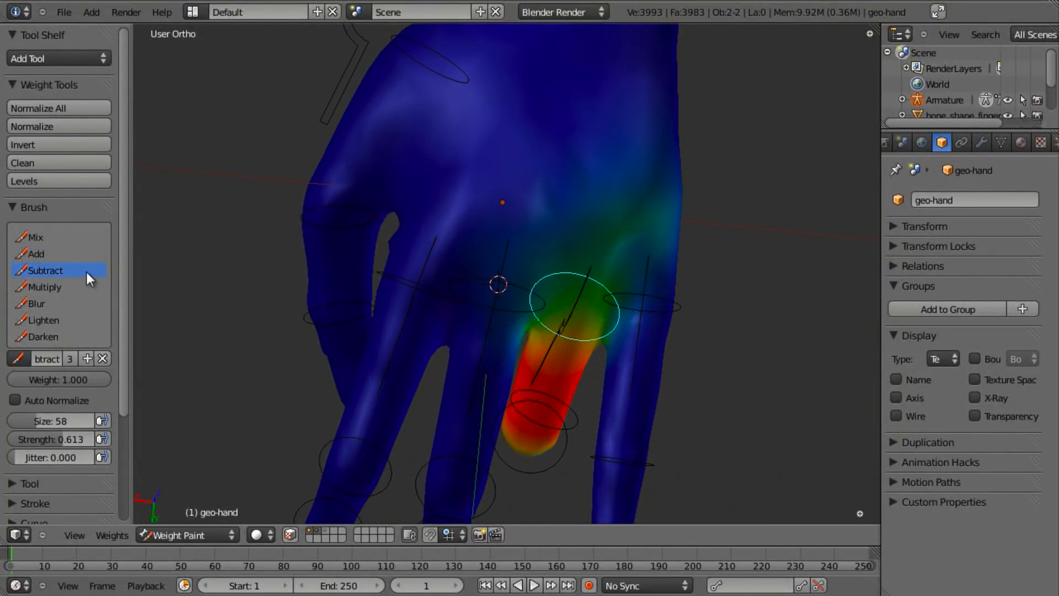
left_click_drag(654, 255, 544, 107)
mouse_move(648, 302)
middle_mouse_down()
mouse_move(478, 373)
mouse_move(366, 306)
mouse_move(616, 376)
mouse_move(563, 285)
mouse_move(518, 296)
mouse_move(540, 313)
mouse_move(642, 298)
middle_mouse_up()
mouse_move(694, 272)
left_mouse_down()
mouse_move(631, 228)
mouse_move(652, 268)
left_mouse_up()
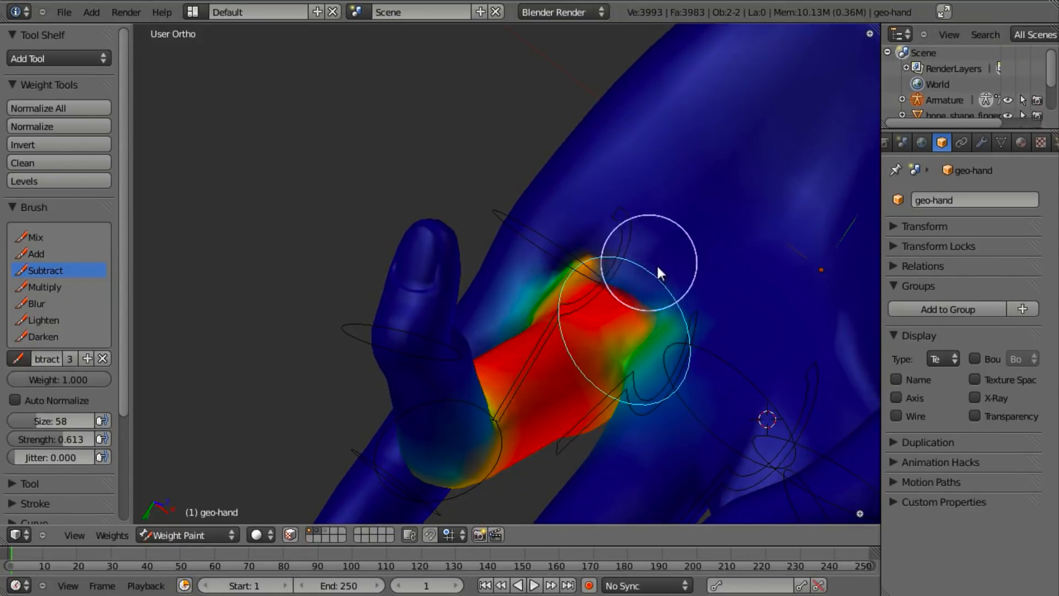
- Lower brush strength to 0.060, check the weights, and pick another bone
key("f")
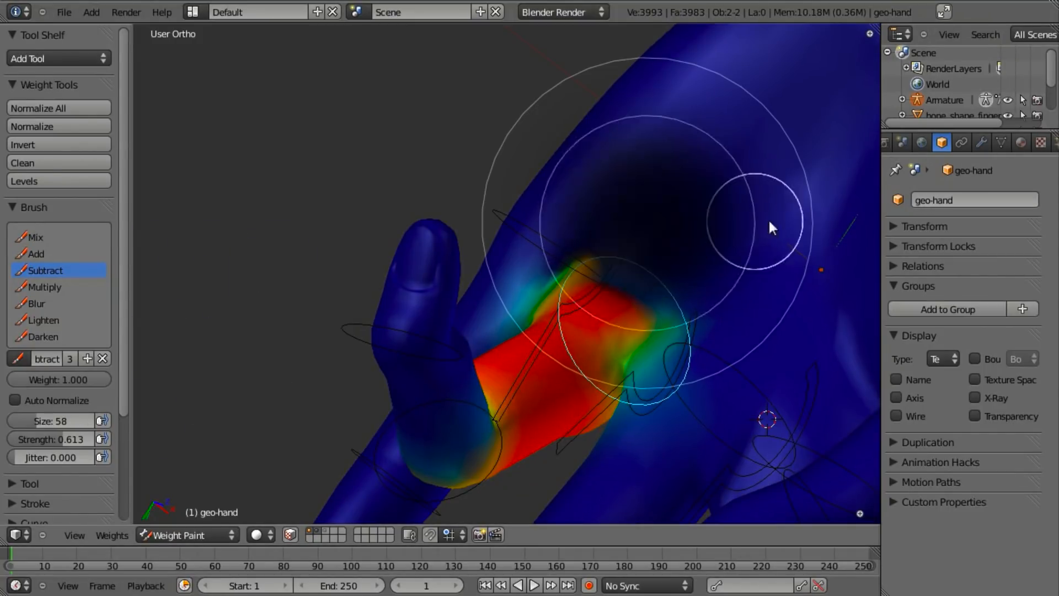
left_click(802, 217)
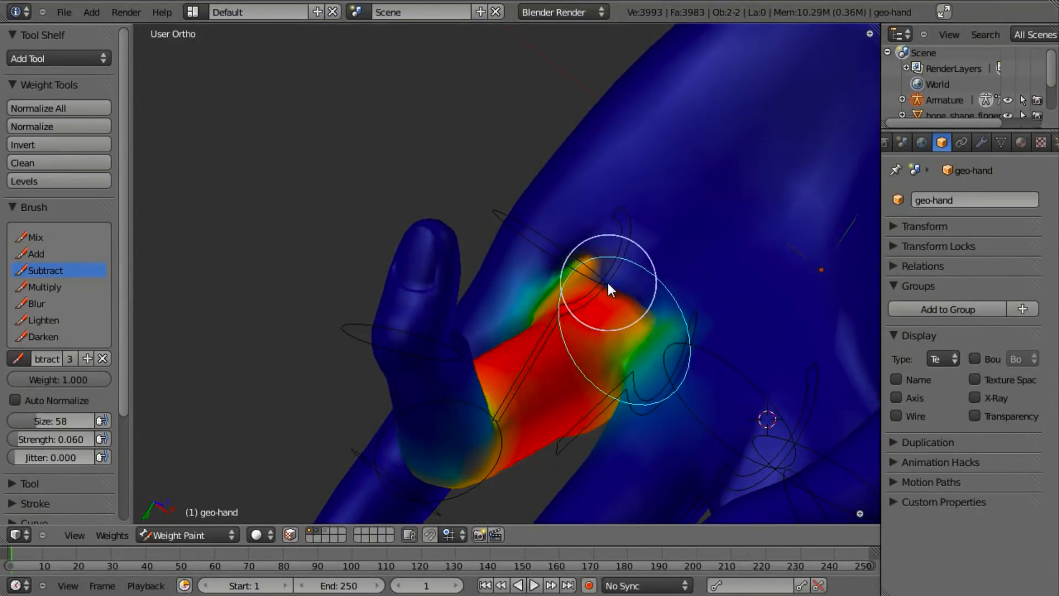
middle_click_drag(636, 340, 629, 303)
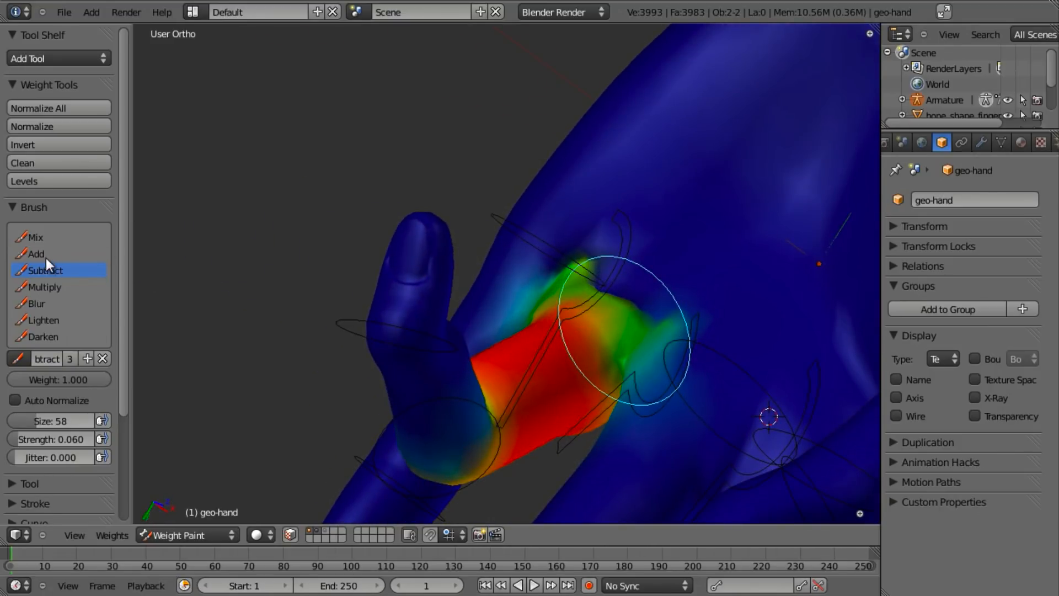
mouse_move(737, 351)
middle_mouse_down()
mouse_move(610, 359)
mouse_move(539, 272)
mouse_move(531, 350)
mouse_move(617, 416)
mouse_move(710, 340)
middle_mouse_up()
middle_click_drag(611, 345, 644, 366)
right_click(604, 319)
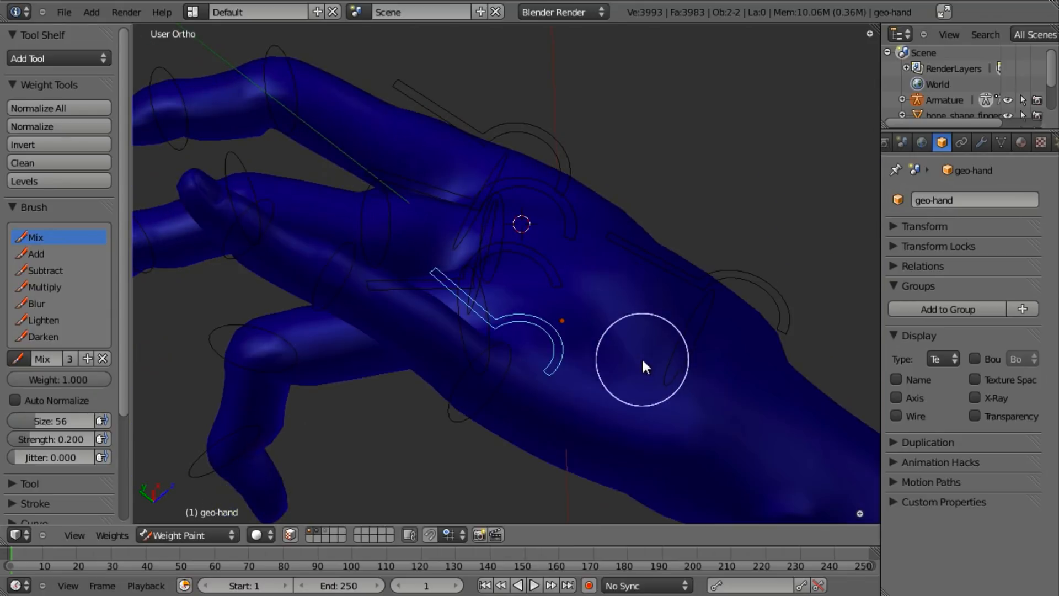
- Select the pinky base bone, set strength to 0.743, and subtract its weight from the wrist
scroll(612, 325, "down", 5)
middle_click_drag(585, 296, 591, 227)
scroll(497, 408, "up", 7)
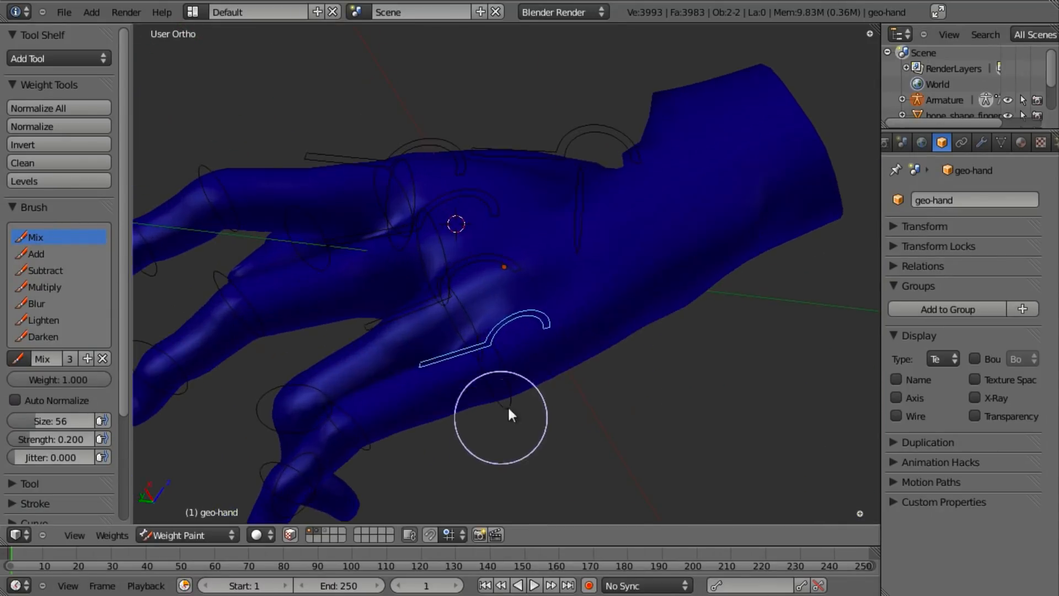
right_click(503, 382)
scroll(504, 377, "down", 3)
middle_click_drag(505, 314, 525, 439)
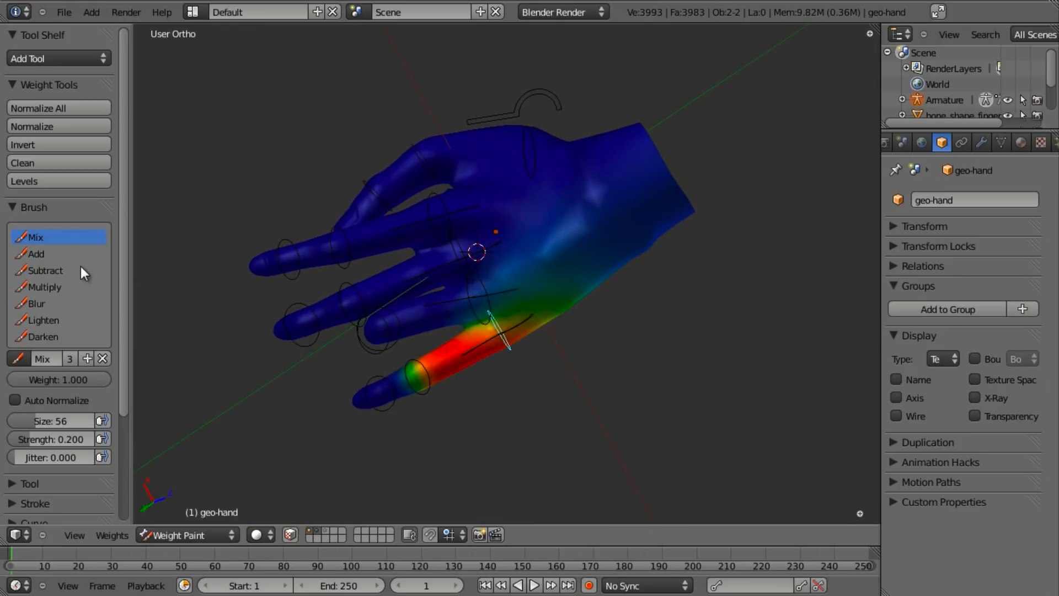
key("shift+f")
left_click(729, 235)
mouse_move(614, 239)
left_mouse_down()
mouse_move(537, 153)
mouse_move(657, 160)
mouse_move(595, 151)
mouse_move(639, 105)
left_mouse_up()
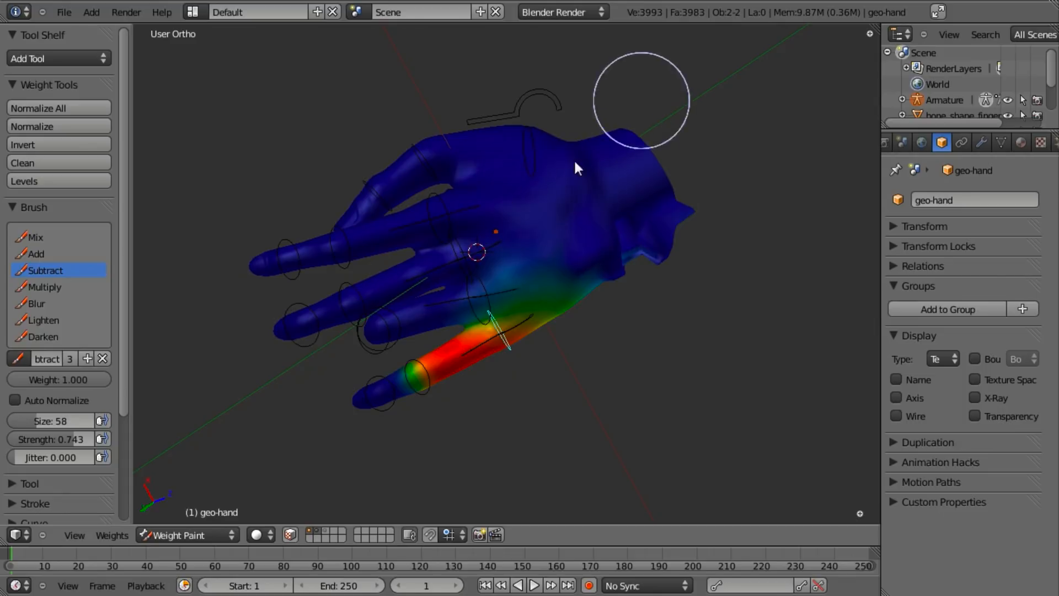
- Remove more wrist weight and clear stray weight from the finger
middle_click_drag(670, 344, 539, 160)
left_click_drag(539, 160, 620, 135)
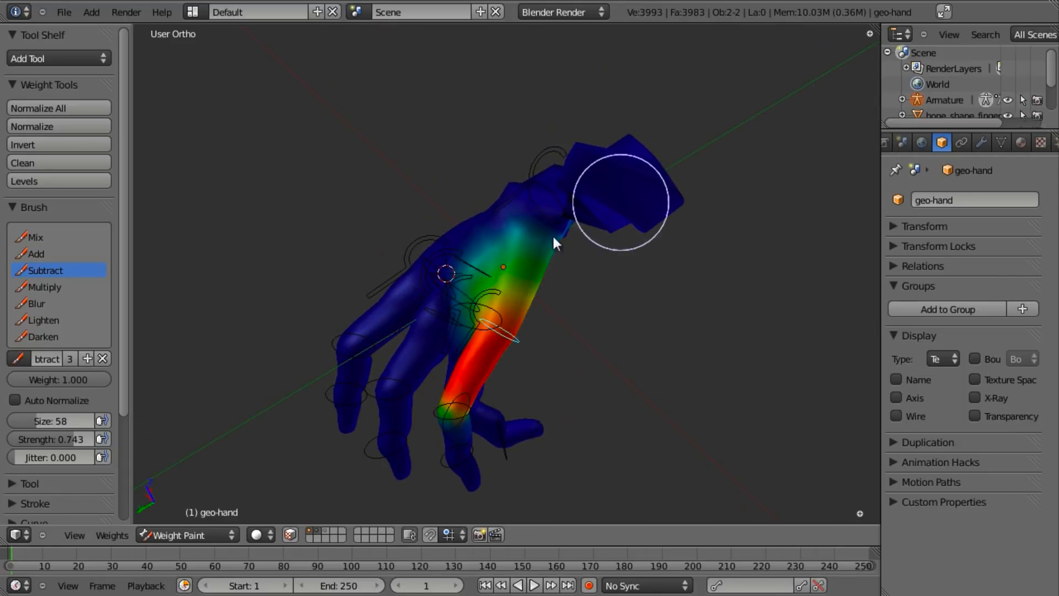
mouse_move(640, 283)
middle_mouse_down()
mouse_move(485, 188)
mouse_move(614, 337)
middle_mouse_up()
left_click_drag(504, 426, 492, 427)
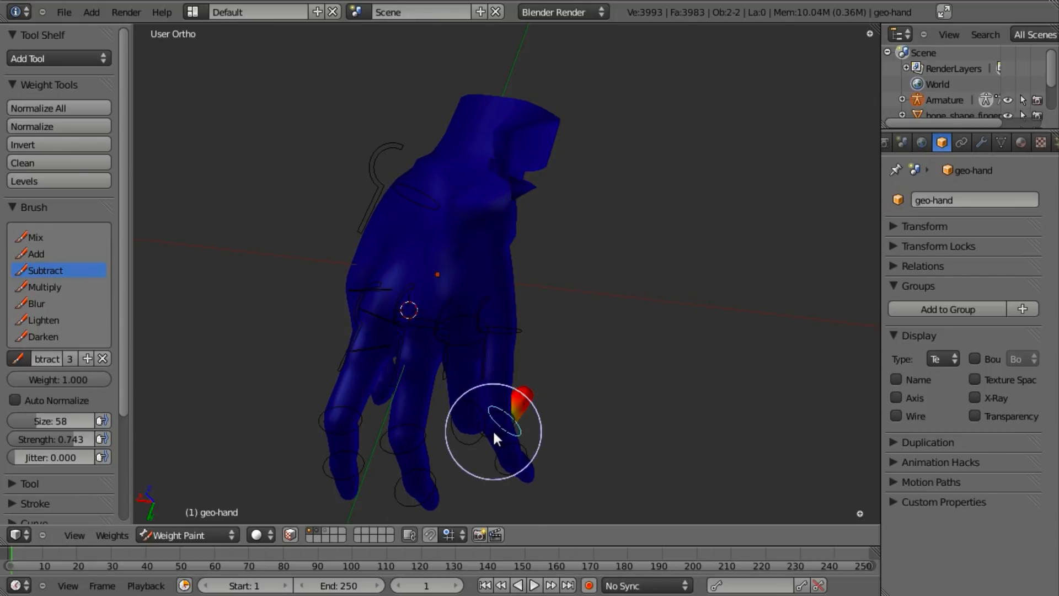
middle_click_drag(492, 427, 561, 412)
middle_click_drag(501, 362, 429, 230)
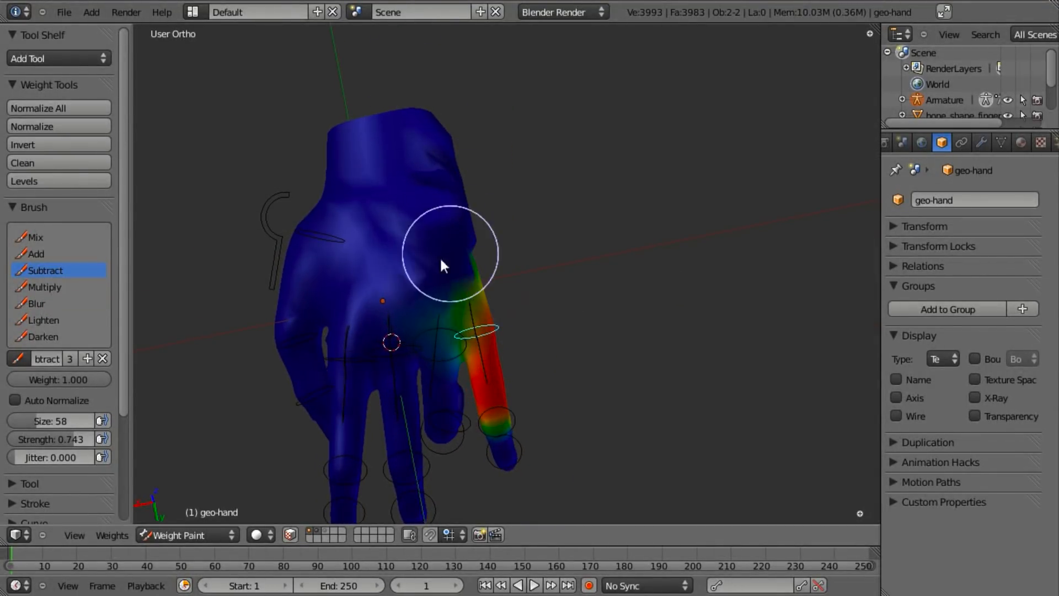
- Inspect the hand from back and palm sides and select another finger bone
middle_click_drag(446, 382, 451, 353)
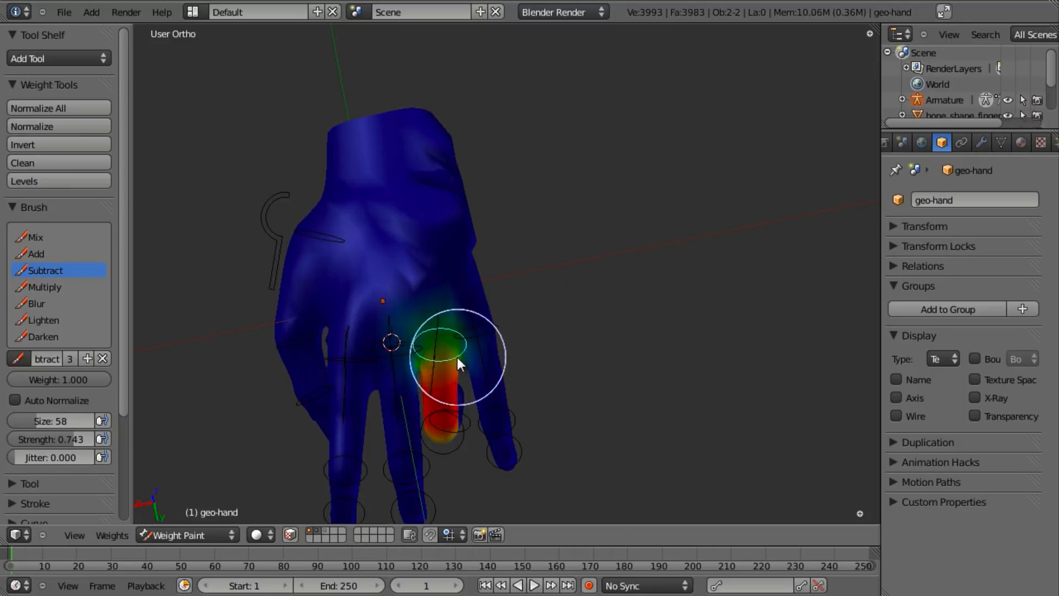
middle_click_drag(472, 273, 490, 187)
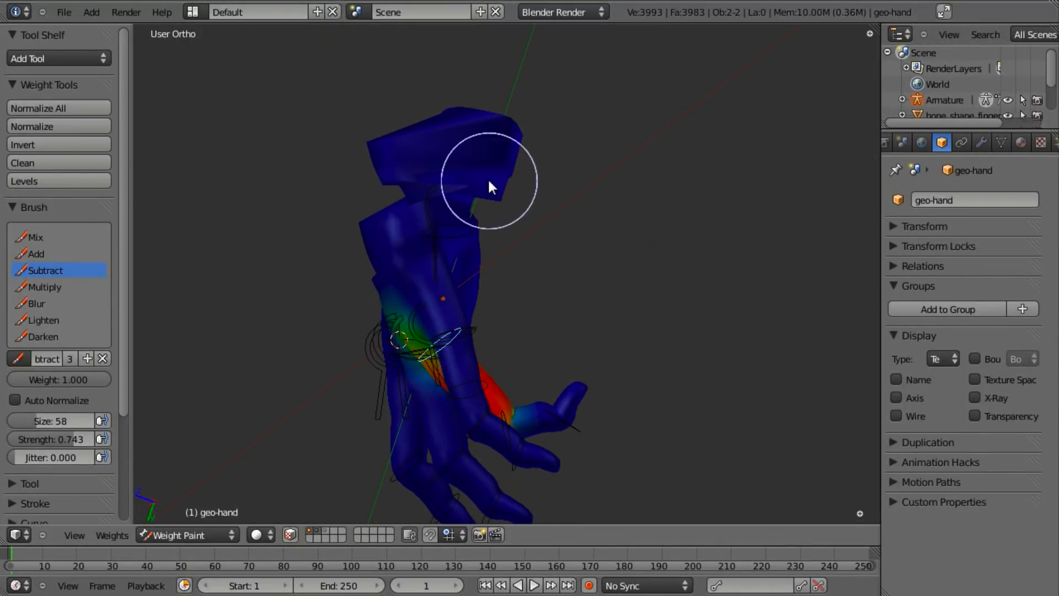
middle_click_drag(466, 232, 414, 203)
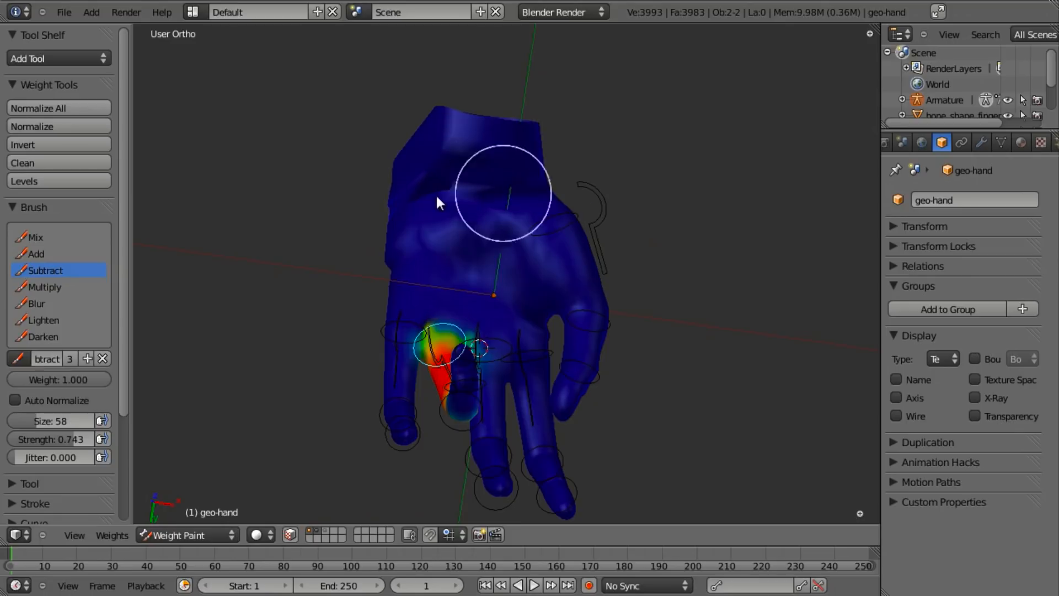
scroll(482, 227, "up", 4)
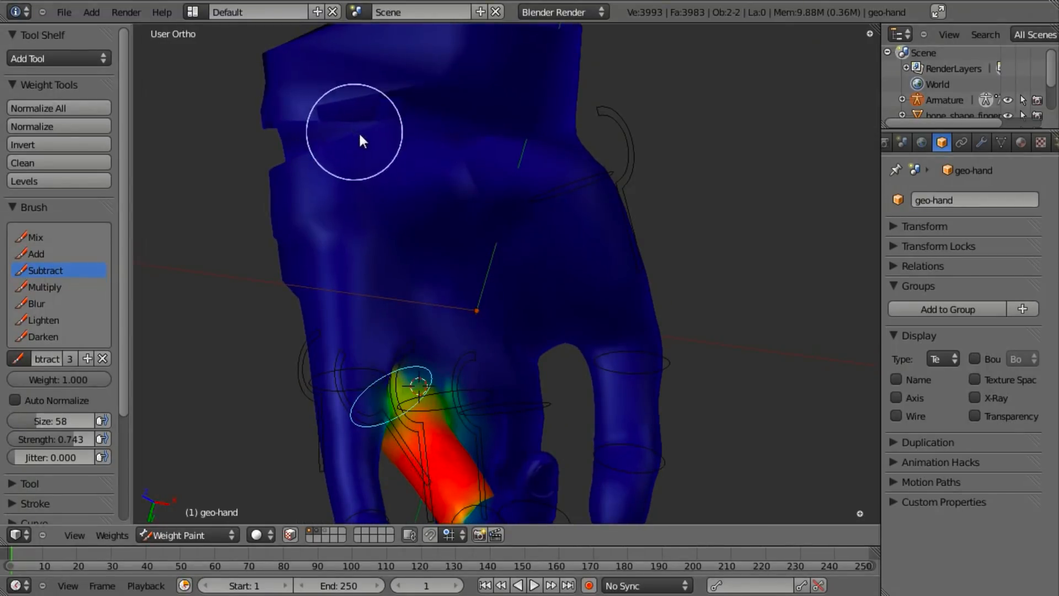
scroll(398, 309, "down", 3)
middle_click_drag(400, 309, 502, 272)
middle_click_drag(421, 351, 524, 298)
right_click(409, 331)
scroll(392, 303, "up", 3)
middle_click_drag(392, 304, 469, 297)
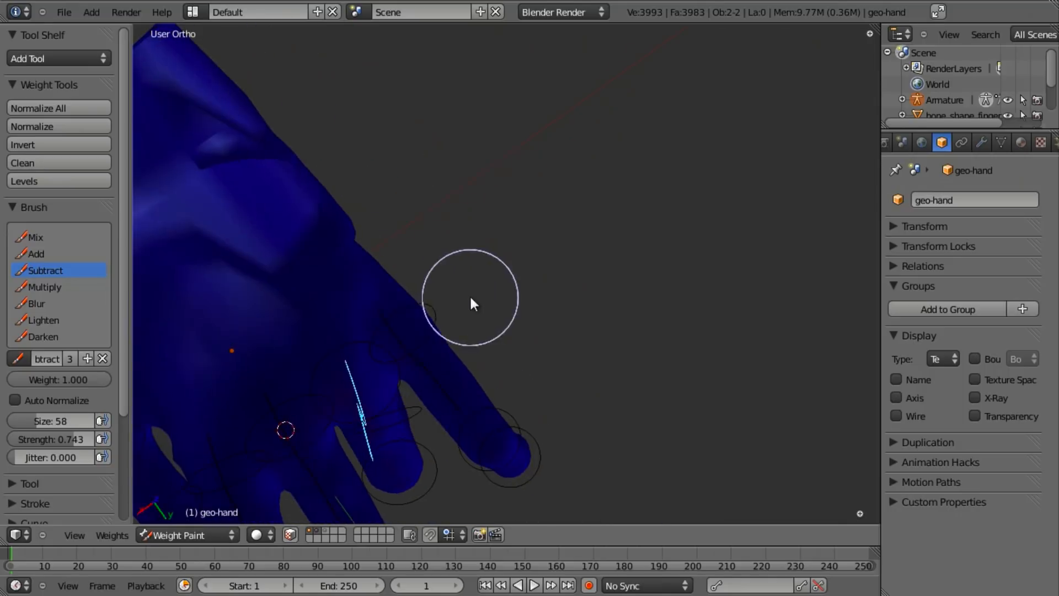
scroll(254, 166, "down", 5)
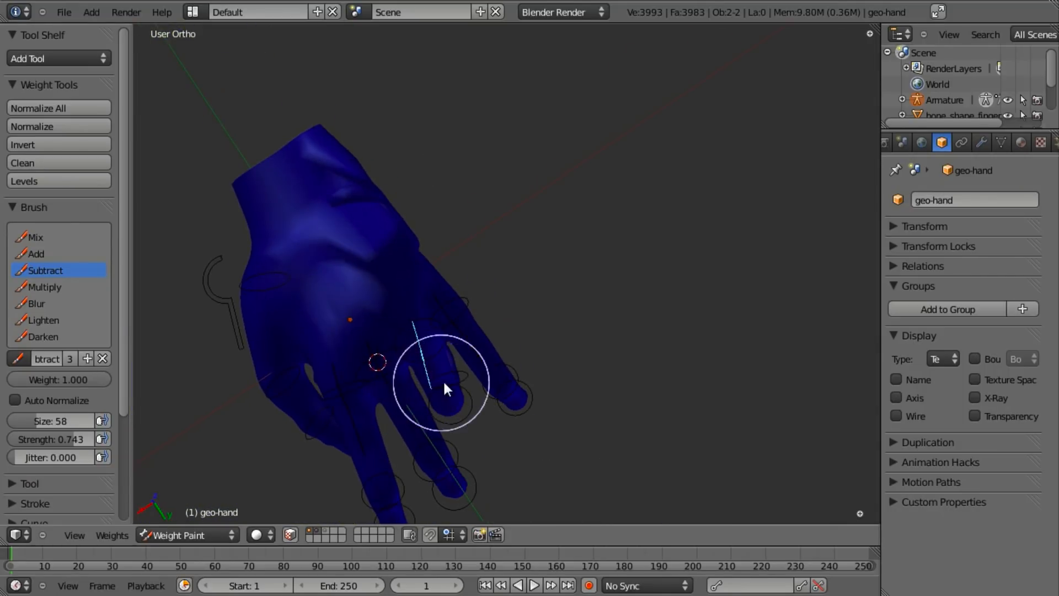
middle_click_drag(478, 378, 396, 320)
- Pick a finger bone, enter Edit Mode, and show the mesh's vertex groups with Bone.008
right_click(400, 333)
scroll(396, 320, "up", 2)
middle_click_drag(442, 354, 467, 338)
middle_click_drag(467, 336, 609, 348, "shift")
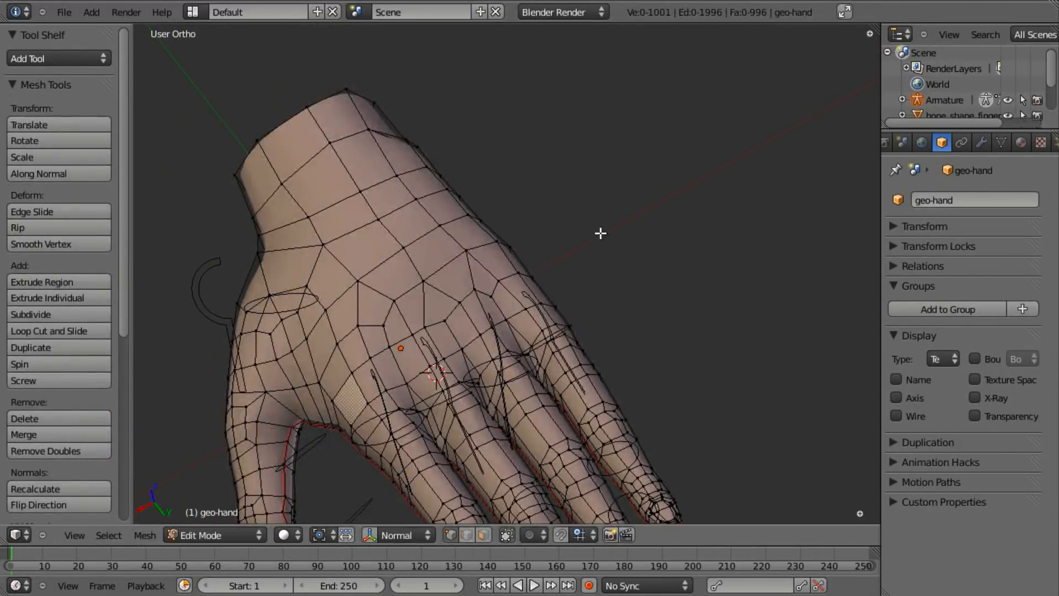
key("z")
scroll(679, 361, "down", 2)
left_click(1001, 141)
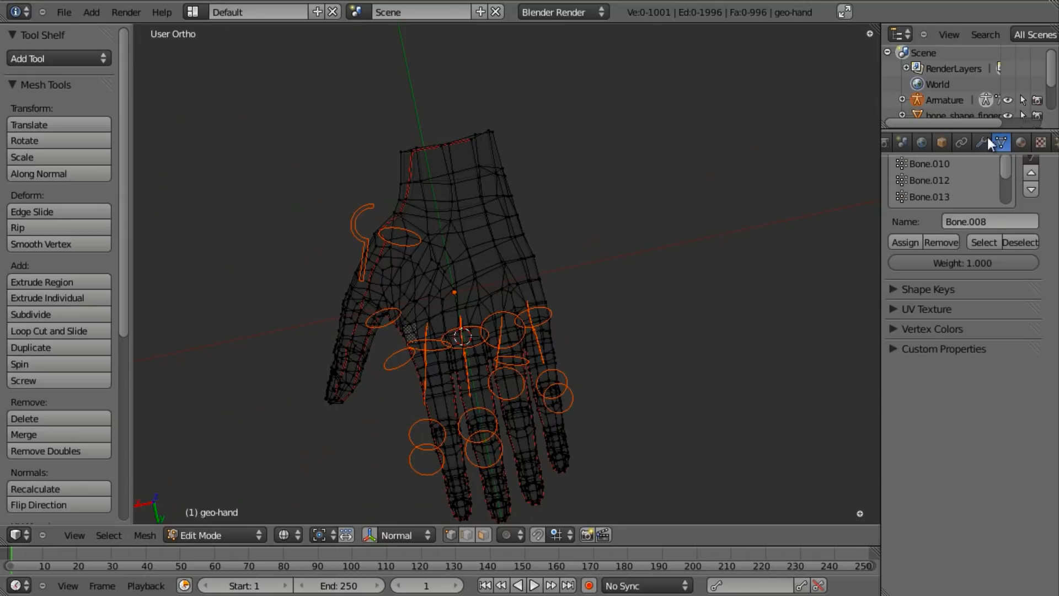
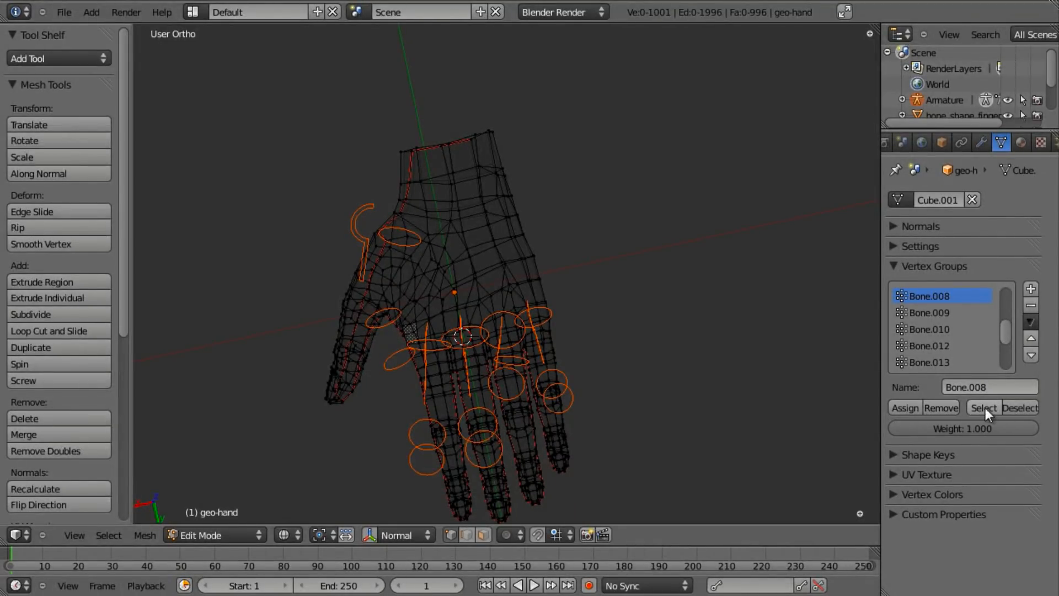
- Select the Bone.008 group's vertices and box-deselect the finger vertices
left_click(986, 408)
mouse_move(504, 334)
middle_mouse_down()
mouse_move(306, 248)
mouse_move(615, 355)
mouse_move(524, 316)
mouse_move(485, 332)
middle_mouse_up()
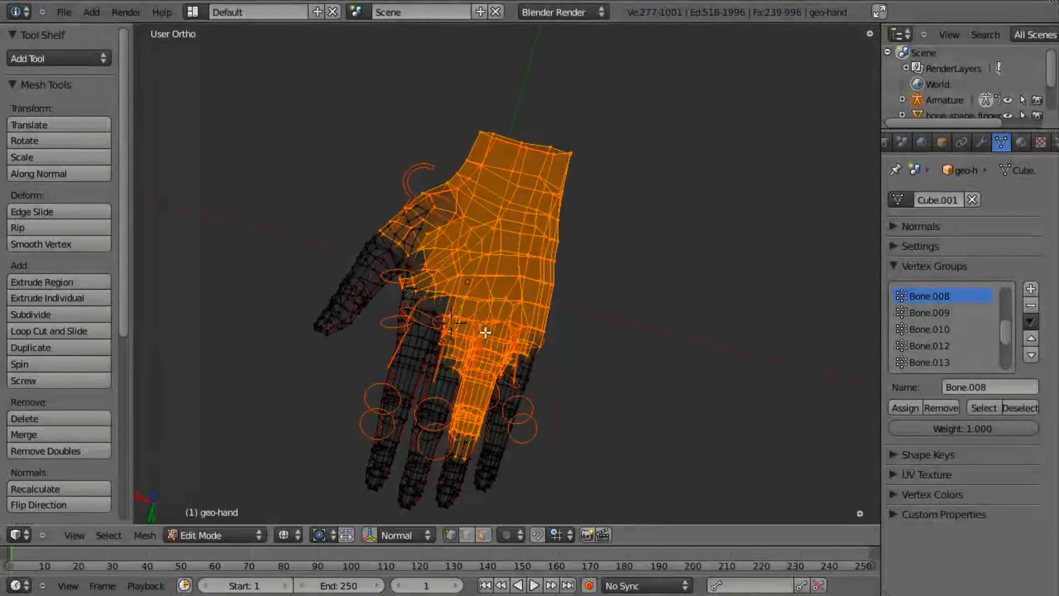
scroll(485, 348, "up", 5)
key("b")
left_click_drag(307, 297, 690, 580)
middle_click_drag(690, 580, 691, 580)
key("z")
scroll(593, 402, "up", 3)
- Deselect three edge loops on the middle finger, then return to wireframe shading
right_click(513, 269, "alt+shift")
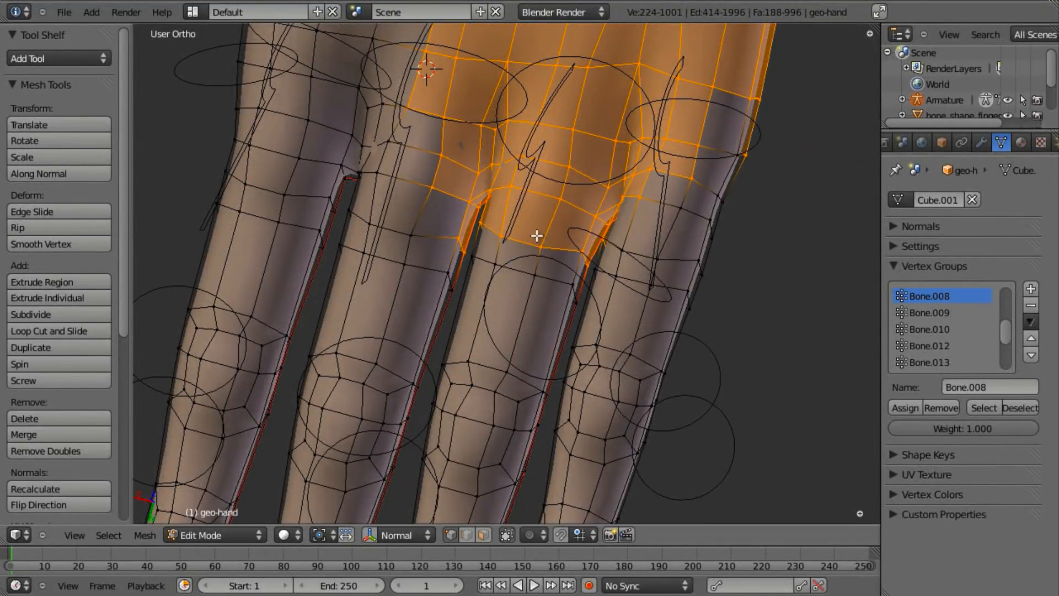
right_click(528, 237, "alt+shift")
right_click(545, 192, "alt+shift")
mouse_move(546, 189)
middle_mouse_down()
mouse_move(563, 220)
mouse_move(546, 293)
mouse_move(555, 284)
middle_mouse_up()
key("z")
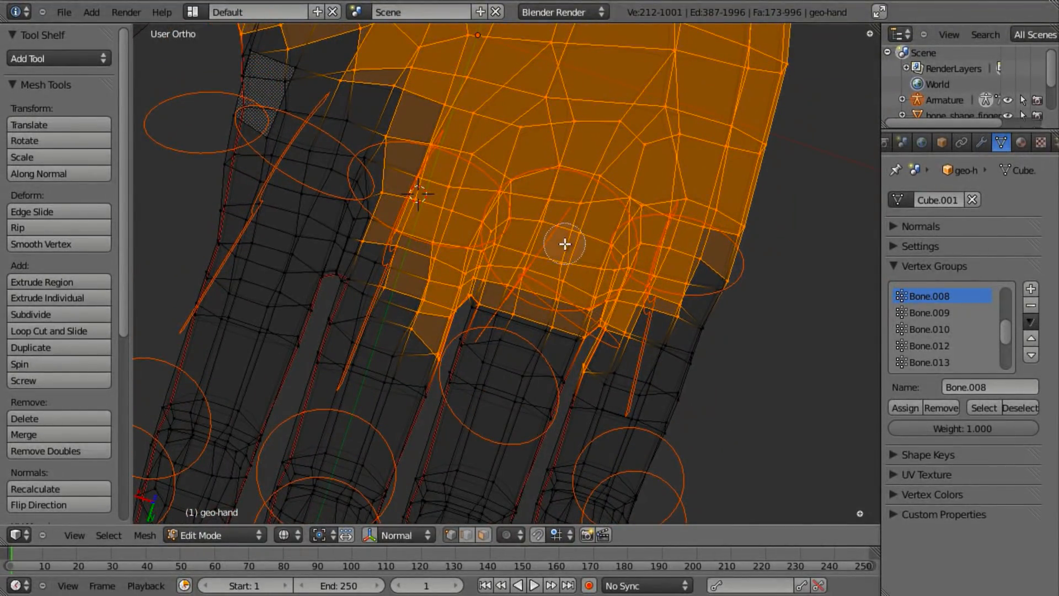
- Refine the palm selection with the circle brush and remove it from Bone.008
scroll(553, 241, "down", 3)
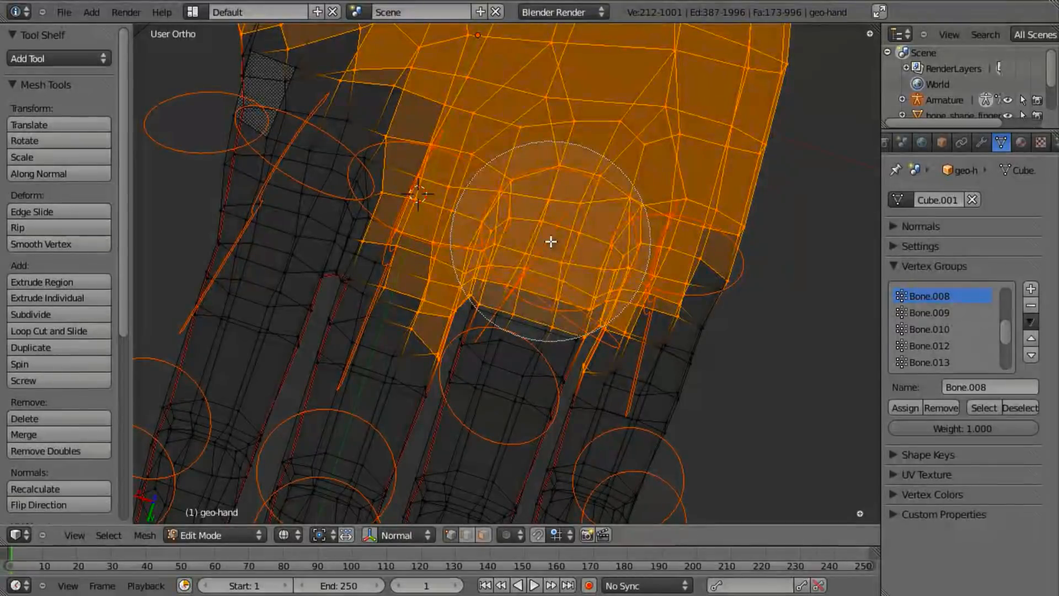
middle_click_drag(554, 241, 553, 251)
scroll(513, 290, "up", 5)
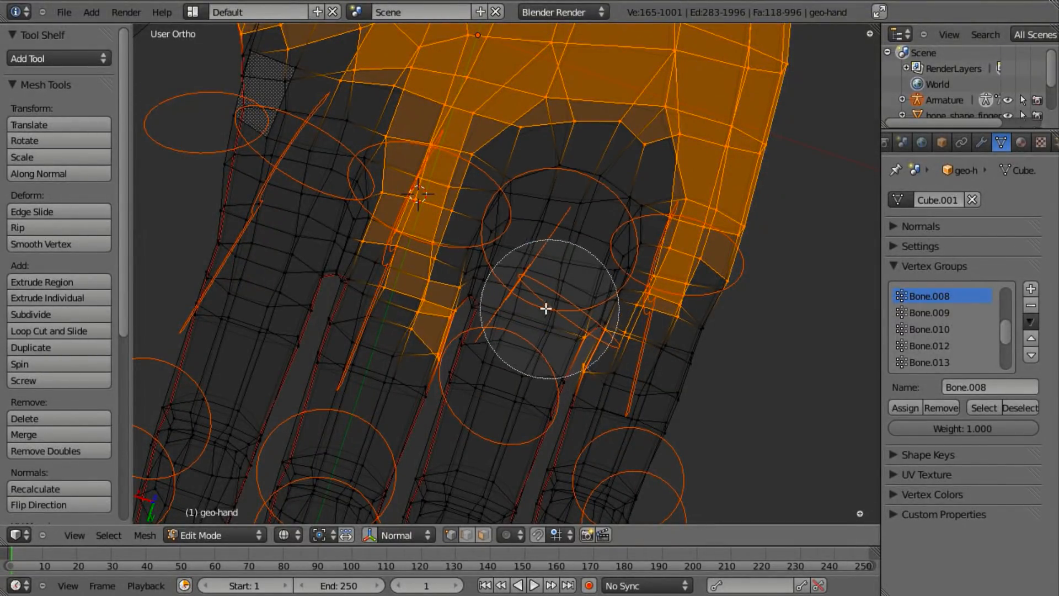
left_click_drag(539, 307, 548, 306)
mouse_move(534, 304)
middle_mouse_down()
mouse_move(548, 307)
mouse_move(539, 319)
mouse_move(556, 210)
middle_mouse_up()
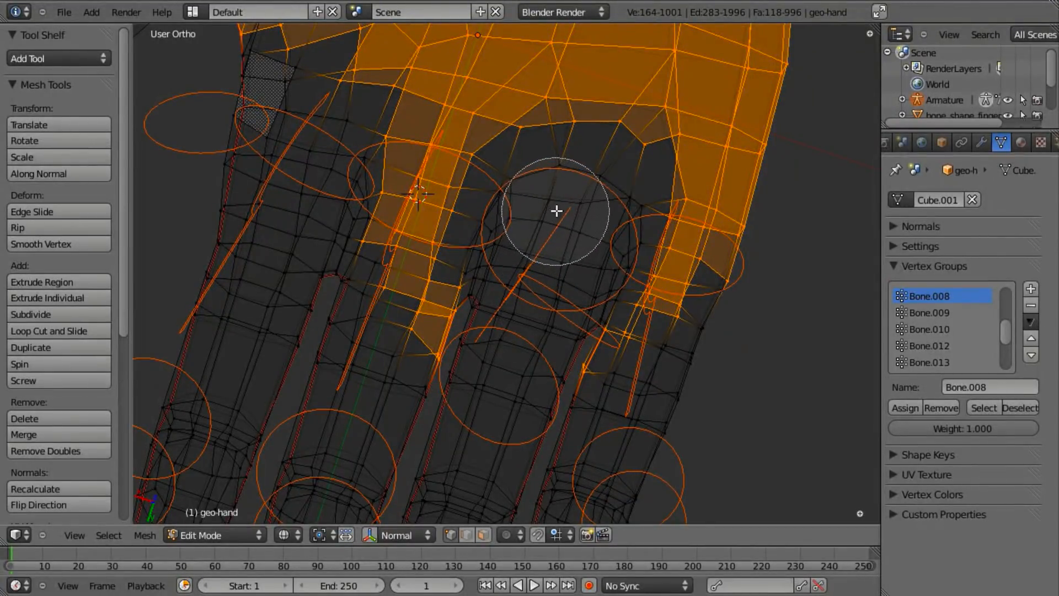
right_click(586, 204)
scroll(582, 259, "down", 3)
mouse_move(581, 274)
middle_mouse_down()
mouse_move(484, 286)
mouse_move(528, 280)
middle_mouse_up()
scroll(527, 275, "down", 4)
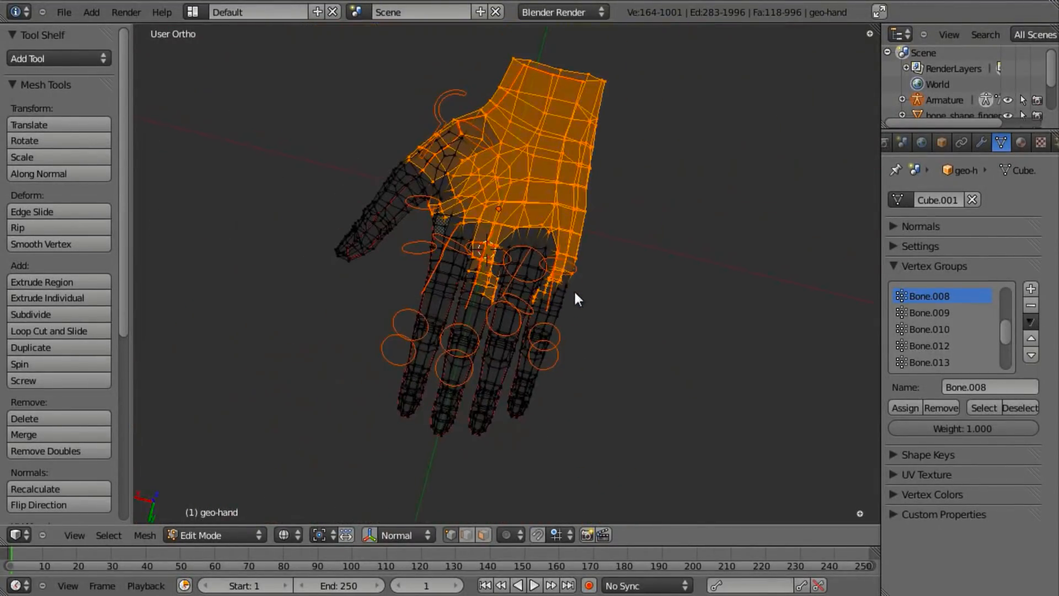
left_click(945, 405)
- In Weight Paint, test-rotate the thumb control bone several times, cancelling each rotation
key("Tab")
key("z")
mouse_move(495, 355)
middle_mouse_down()
mouse_move(469, 248)
mouse_move(425, 247)
mouse_move(549, 279)
middle_mouse_up()
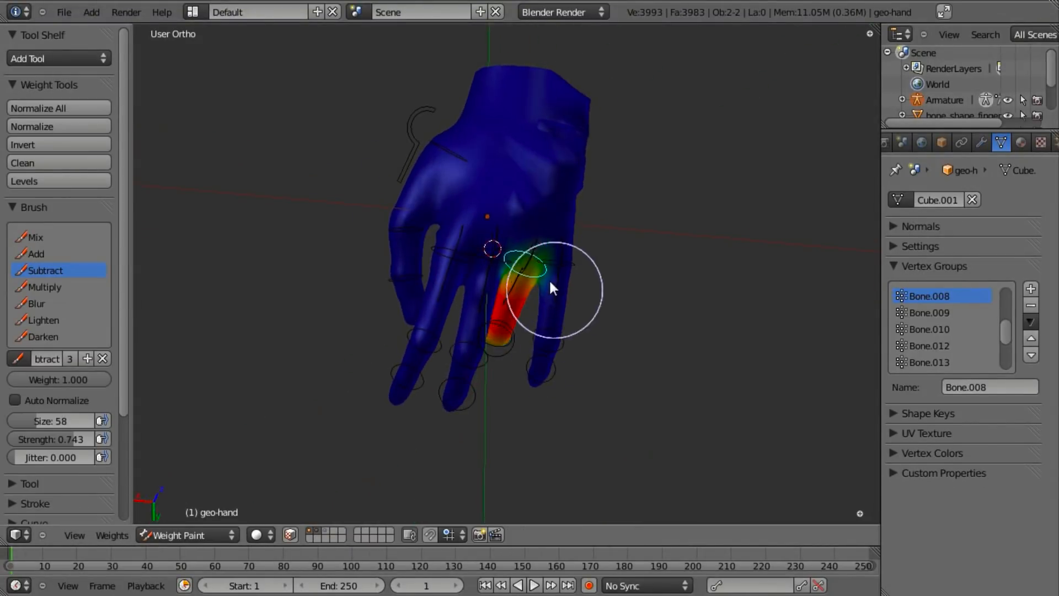
scroll(525, 331, "up", 5)
middle_click_drag(574, 371, 600, 203)
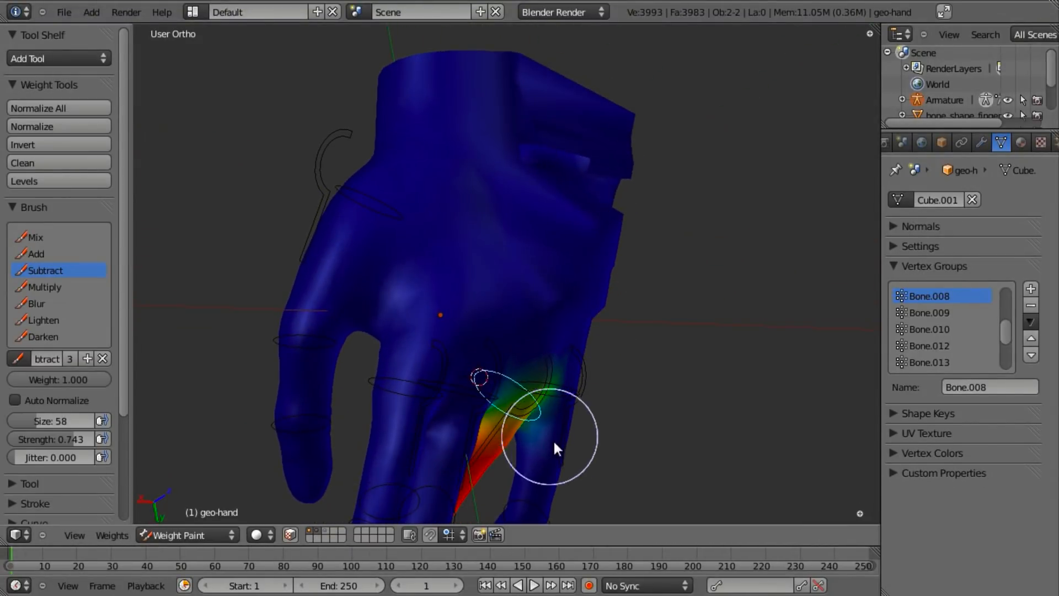
right_click(548, 372)
key("r")
right_click(655, 457)
scroll(654, 456, "down", 3)
middle_click_drag(654, 456, 437, 279)
scroll(488, 346, "up", 3)
key("r")
right_click(621, 394)
key("r")
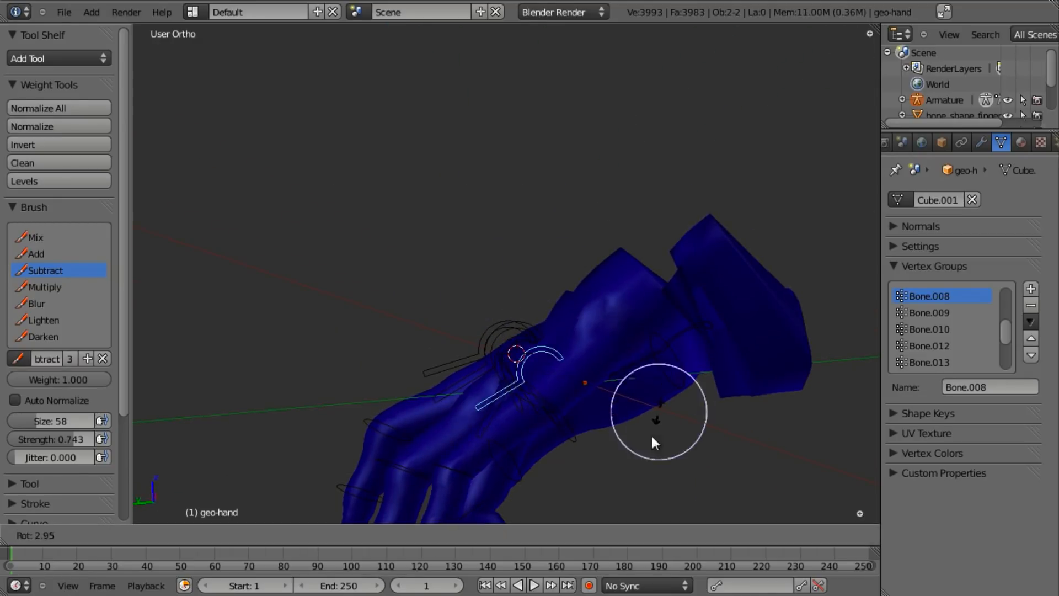
right_click(629, 309)
- Select a finger bone and inspect its weights from back, side and tilted views
mouse_move(621, 337)
middle_mouse_down()
mouse_move(587, 389)
mouse_move(522, 337)
mouse_move(639, 299)
mouse_move(671, 356)
mouse_move(676, 509)
mouse_move(551, 431)
mouse_move(608, 301)
middle_mouse_up()
mouse_move(653, 201)
middle_mouse_down()
mouse_move(579, 338)
mouse_move(637, 285)
middle_mouse_up()
middle_click_drag(656, 211, 536, 272)
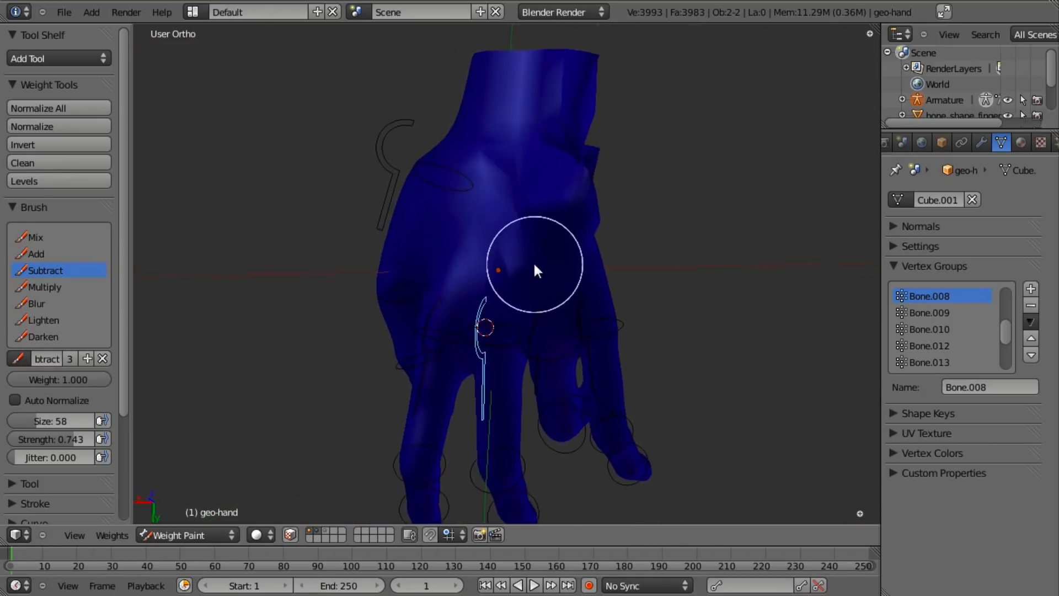
right_click(496, 347)
mouse_move(617, 82)
middle_mouse_down()
mouse_move(606, 334)
mouse_move(484, 201)
middle_mouse_up()
mouse_move(594, 157)
middle_mouse_down()
mouse_move(663, 284)
mouse_move(535, 203)
middle_mouse_up()
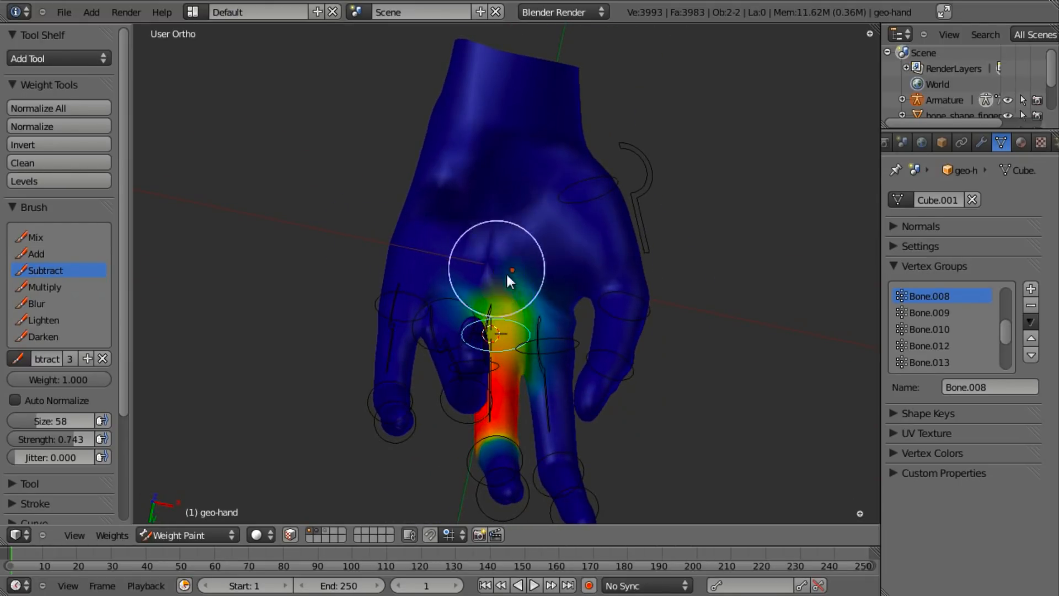
middle_click_drag(444, 163, 505, 264)
middle_click_drag(457, 198, 608, 167)
middle_click_drag(710, 274, 484, 226)
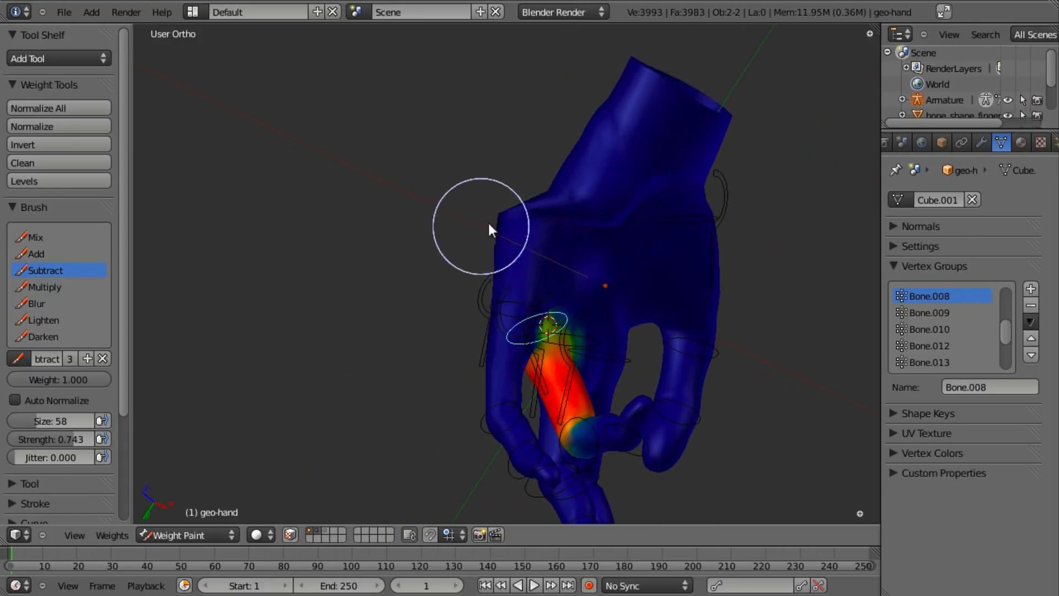
middle_click_drag(666, 236, 478, 327)
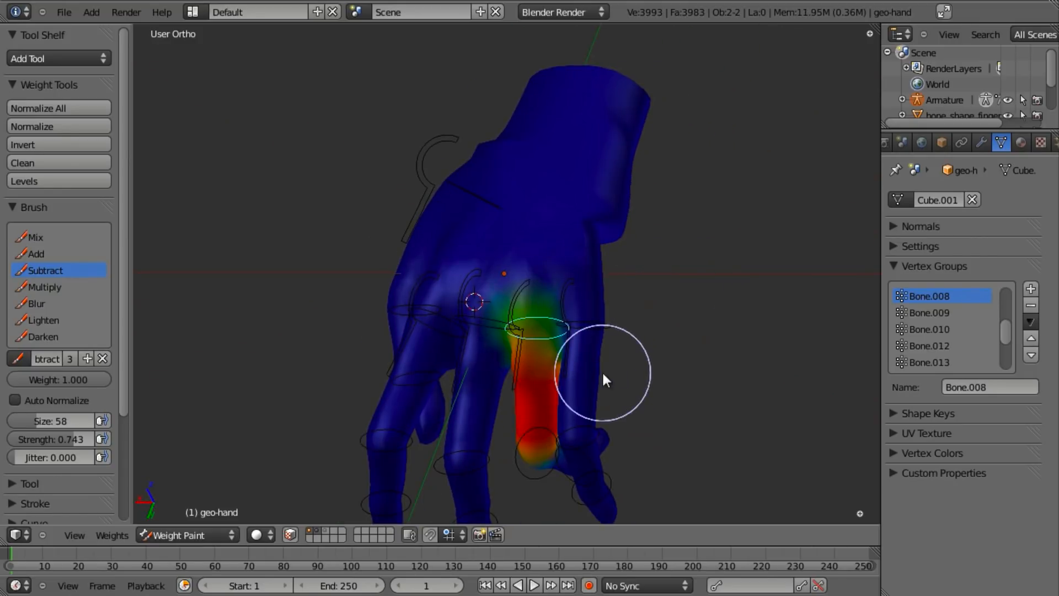
scroll(627, 348, "down", 4)
scroll(627, 349, "up", 4)
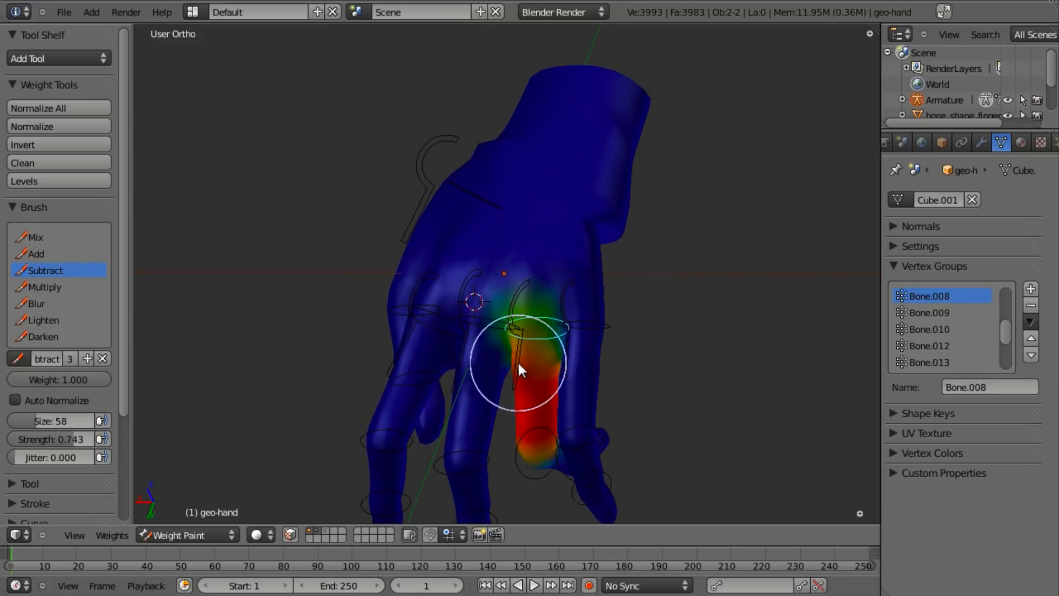
- Check the weights of two more finger bones, then return to Edit Mode
right_click(518, 364)
middle_click_drag(765, 320, 704, 338)
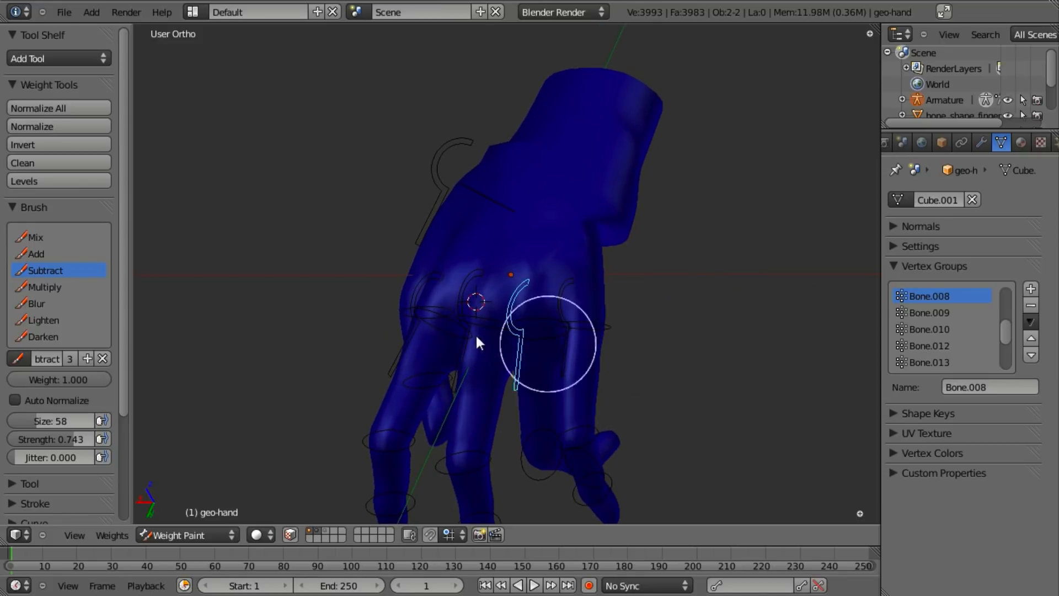
right_click(491, 330)
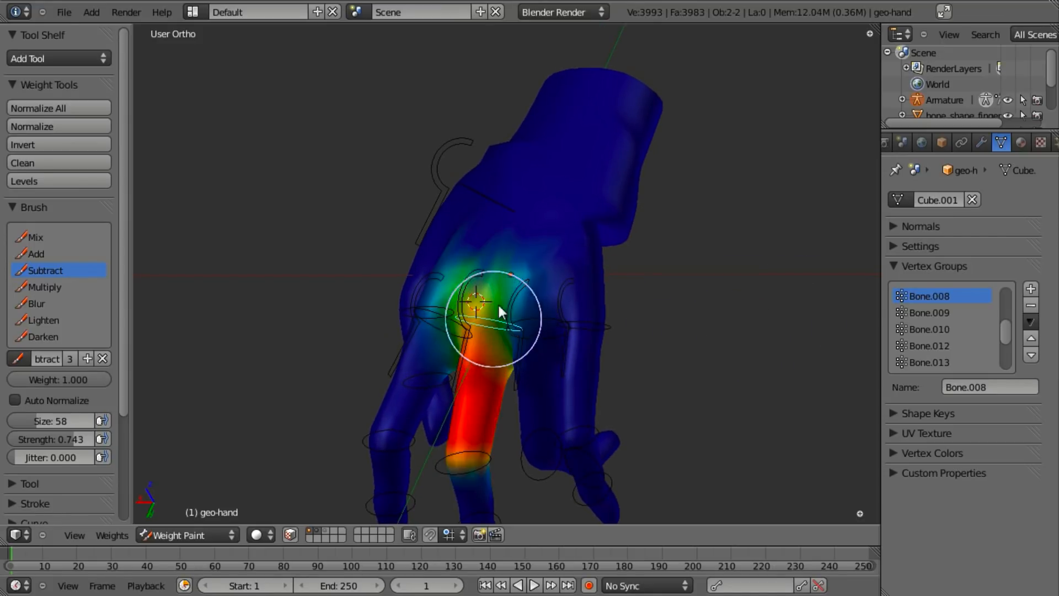
mouse_move(588, 206)
middle_mouse_down()
mouse_move(576, 291)
mouse_move(497, 332)
middle_mouse_up()
key("Tab")
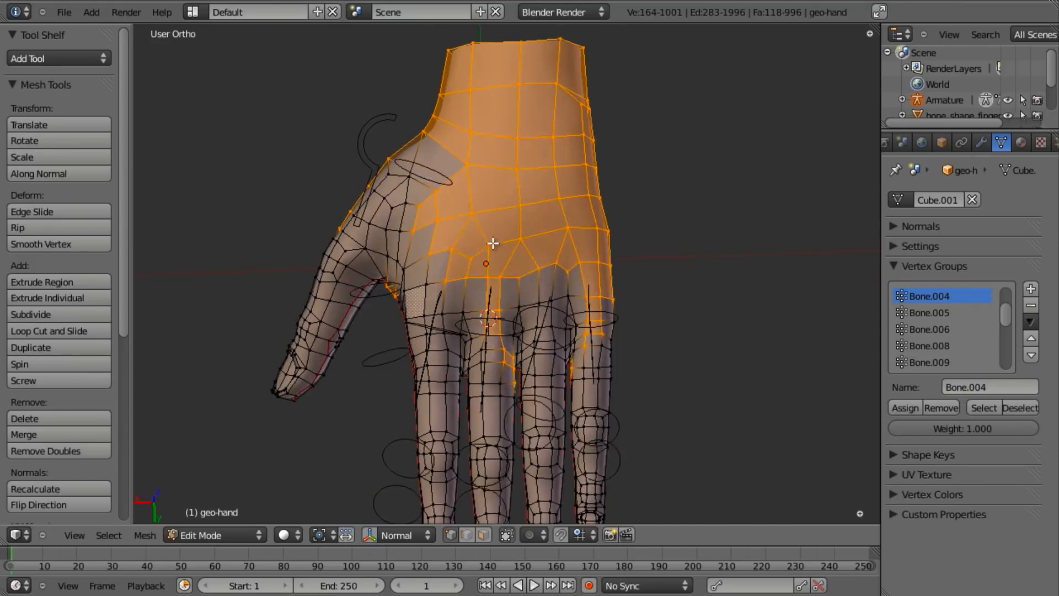
- Select the Bone.004 group's vertices and deselect the finger and finger-base vertices
key("a")
left_click(991, 411)
key("z")
key("b")
left_click_drag(330, 323, 484, 445)
middle_click_drag(605, 574, 608, 573)
scroll(477, 362, "down", 2)
scroll(441, 344, "up", 5)
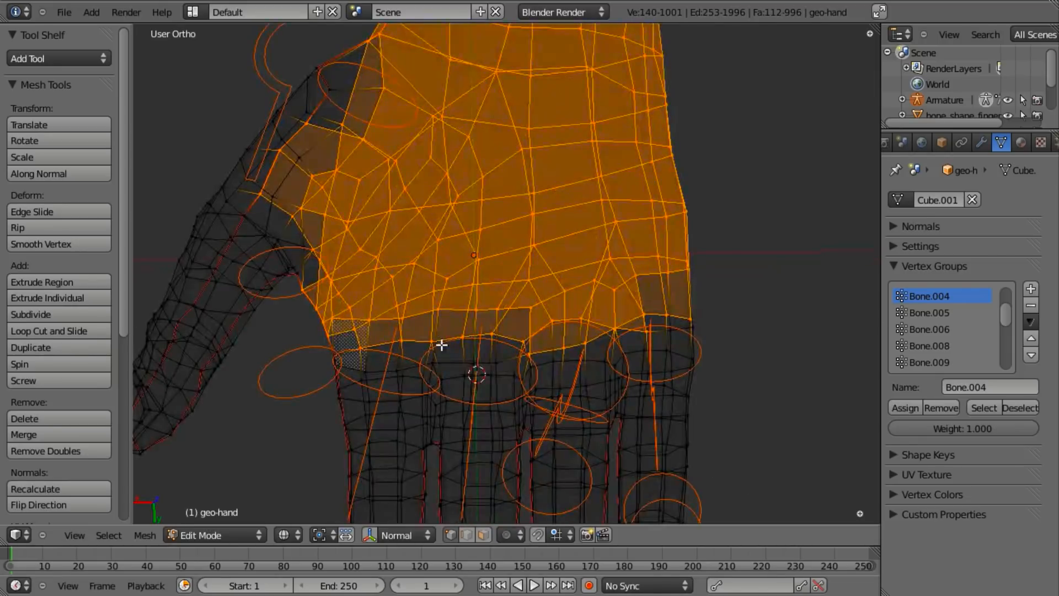
middle_click_drag(558, 403, 559, 403)
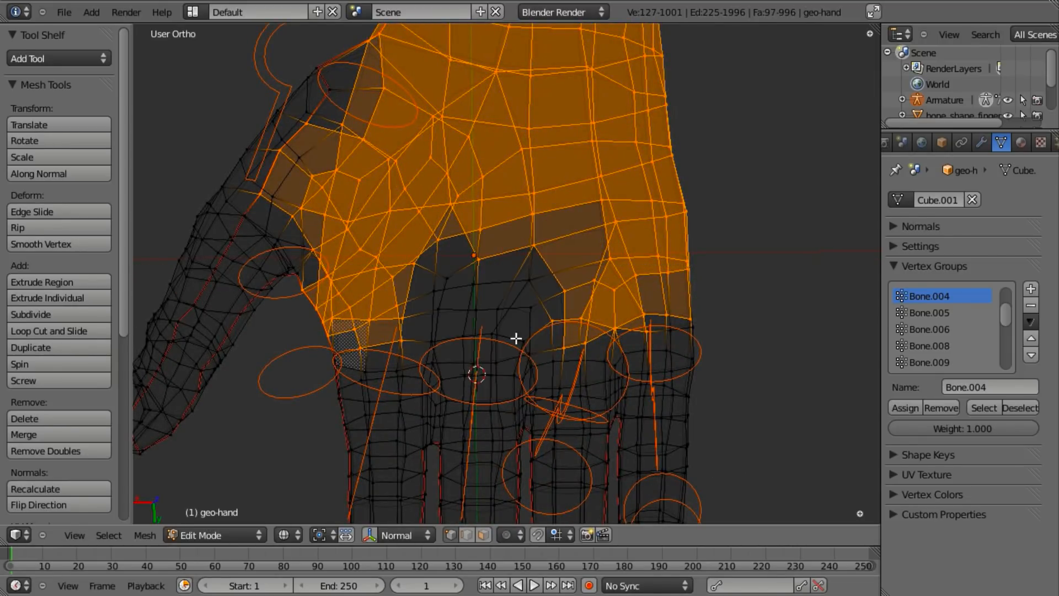
middle_click_drag(462, 244, 568, 310)
key("z")
key("z")
scroll(488, 340, "down", 4)
key("z")
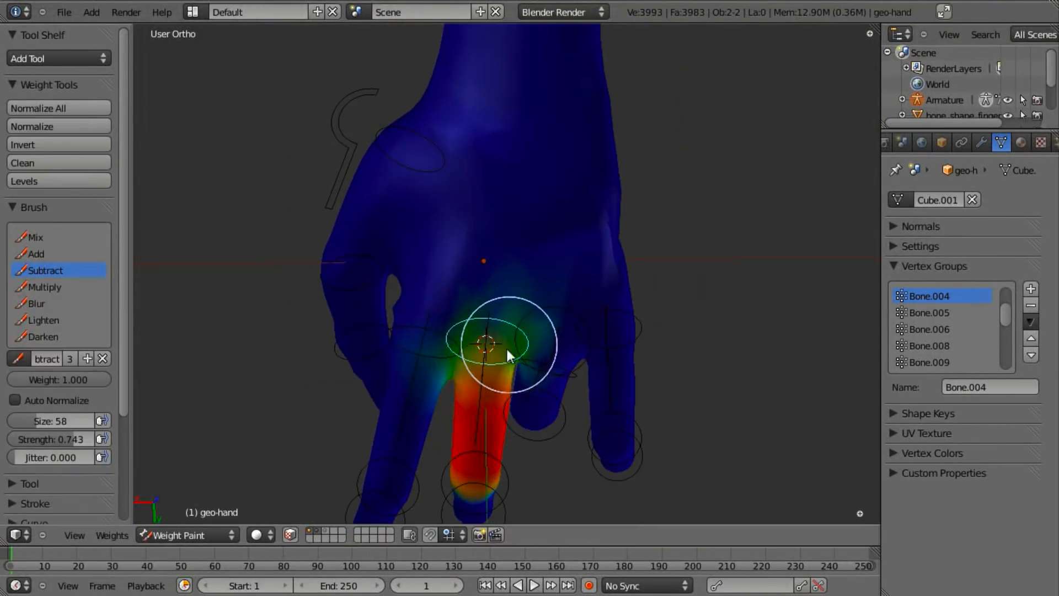
mouse_move(505, 346)
middle_mouse_down()
mouse_move(422, 194)
mouse_move(564, 336)
mouse_move(534, 312)
middle_mouse_up()
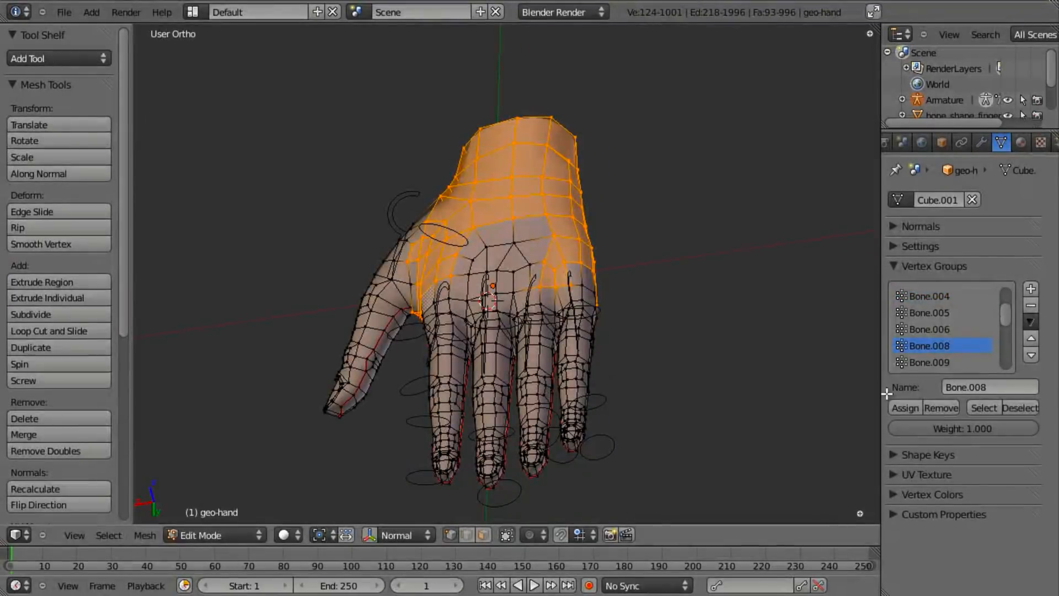
- Box-deselect the finger in Bone.008's selection and remove the remaining vertices from Bone.008
left_click(984, 407)
key("z")
middle_click_drag(635, 331, 551, 367)
key("b")
middle_click_drag(430, 284, 596, 505)
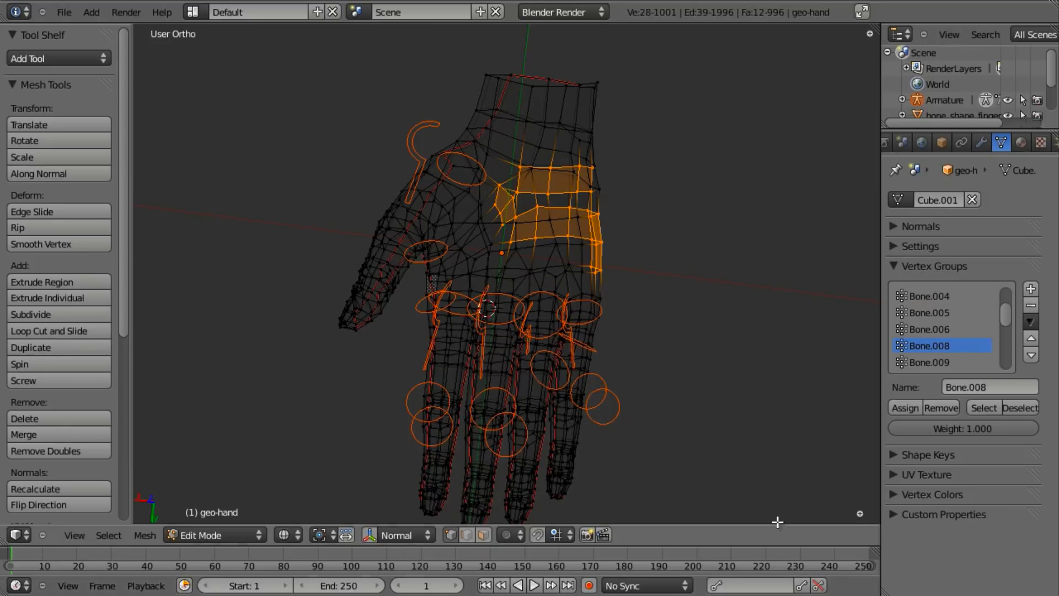
left_click(933, 407)
- Check the little finger bone's weights in Weight Paint, then return to Edit Mode
key("Tab")
right_click(578, 321)
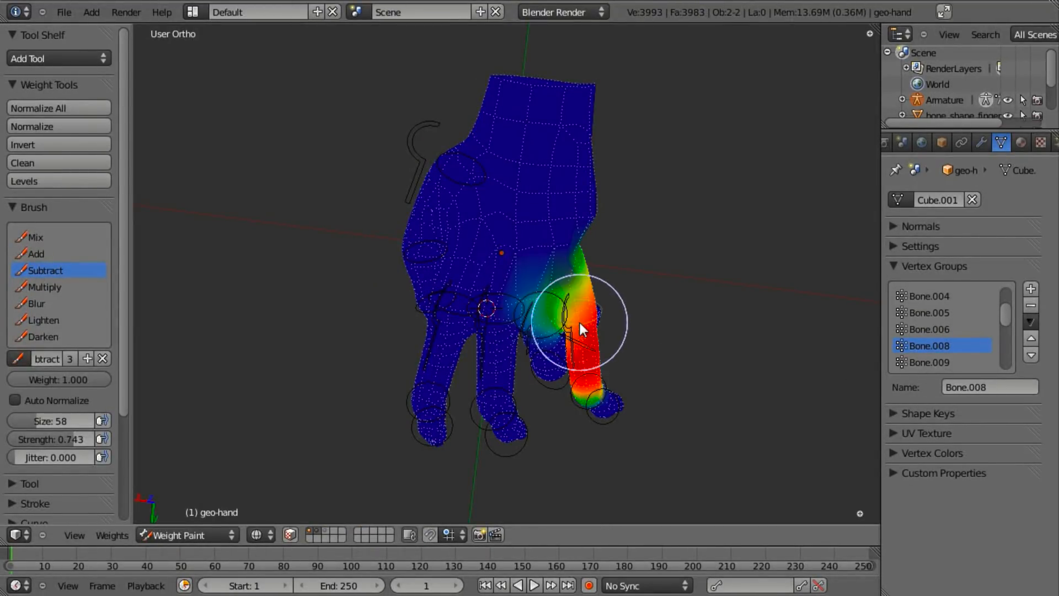
middle_click_drag(496, 334, 517, 315)
key("Tab")
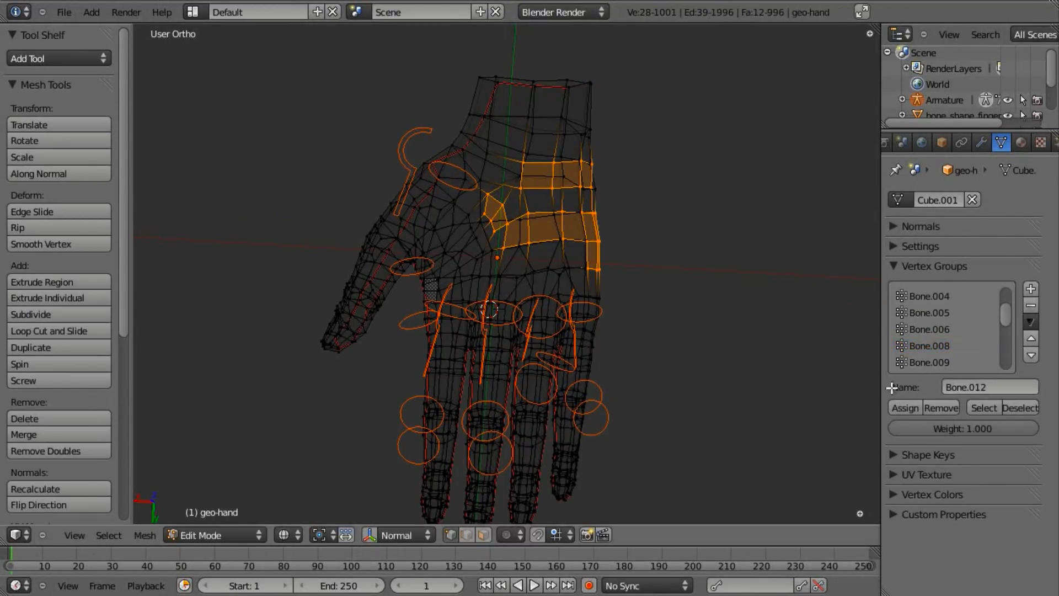
- Make Bone.012 active, select its vertices, and box-deselect the little finger vertices
left_click(932, 266)
key("a")
left_click(895, 267)
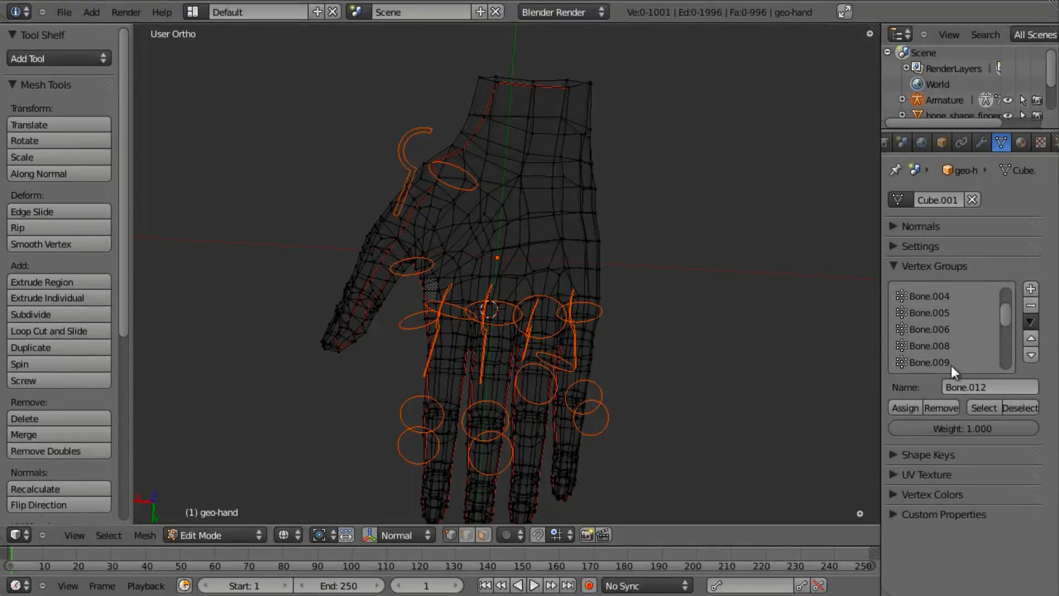
left_click(996, 408)
key("b")
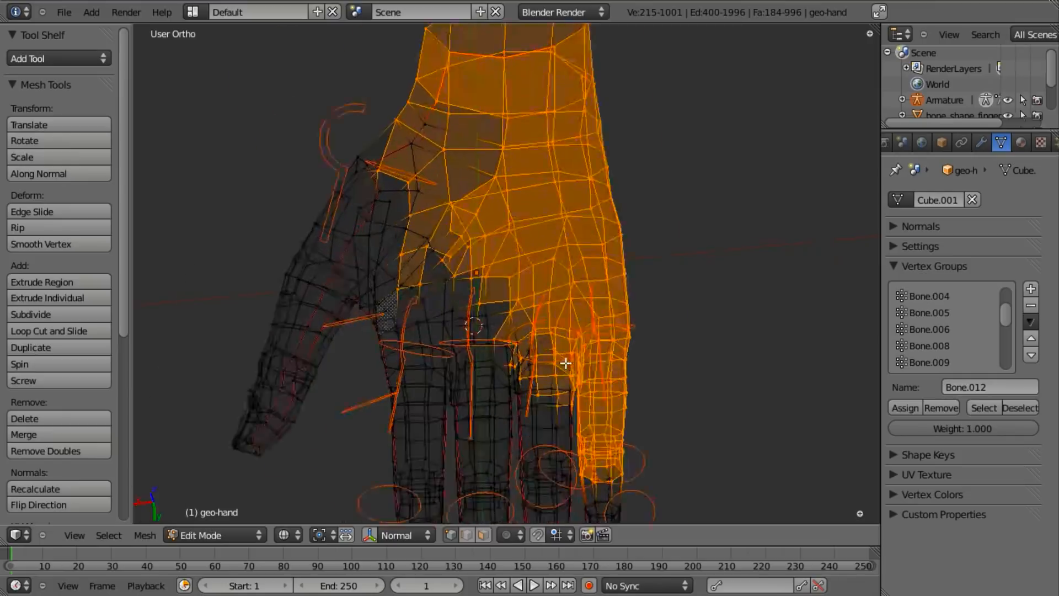
scroll(565, 363, "up", 2)
middle_click_drag(560, 370, 485, 289, "shift")
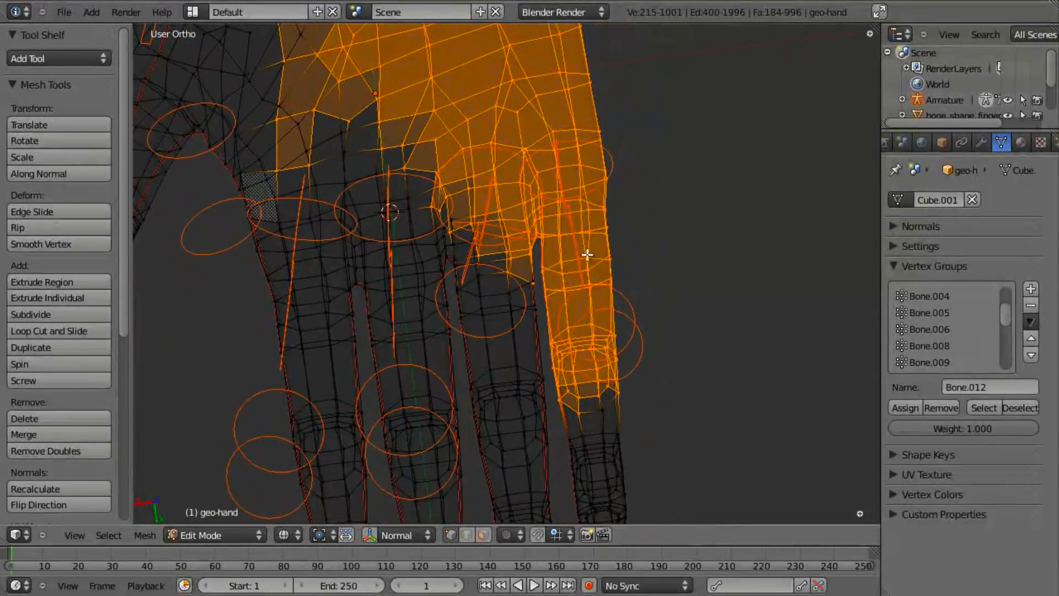
middle_click_drag(538, 224, 798, 524)
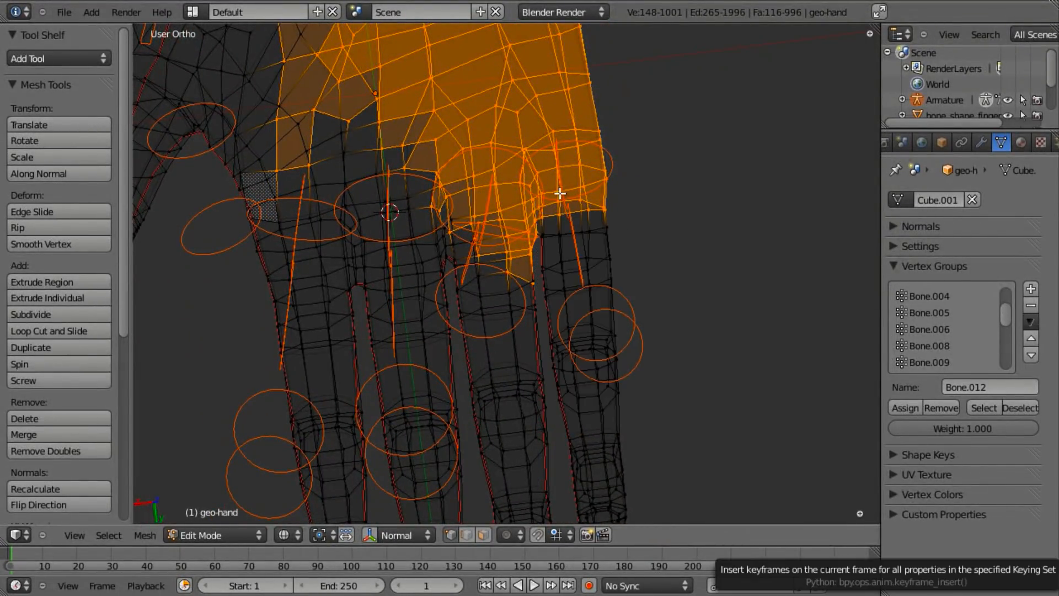
- Circle-deselect the finger-base vertices, remove the rest from Bone.012, and enter Weight Paint
mouse_move(560, 192)
middle_mouse_down()
mouse_move(558, 178)
mouse_move(587, 149)
middle_mouse_up()
right_click(587, 193)
mouse_move(587, 194)
middle_mouse_down()
mouse_move(590, 210)
mouse_move(553, 294)
middle_mouse_up()
scroll(553, 294, "down", 6)
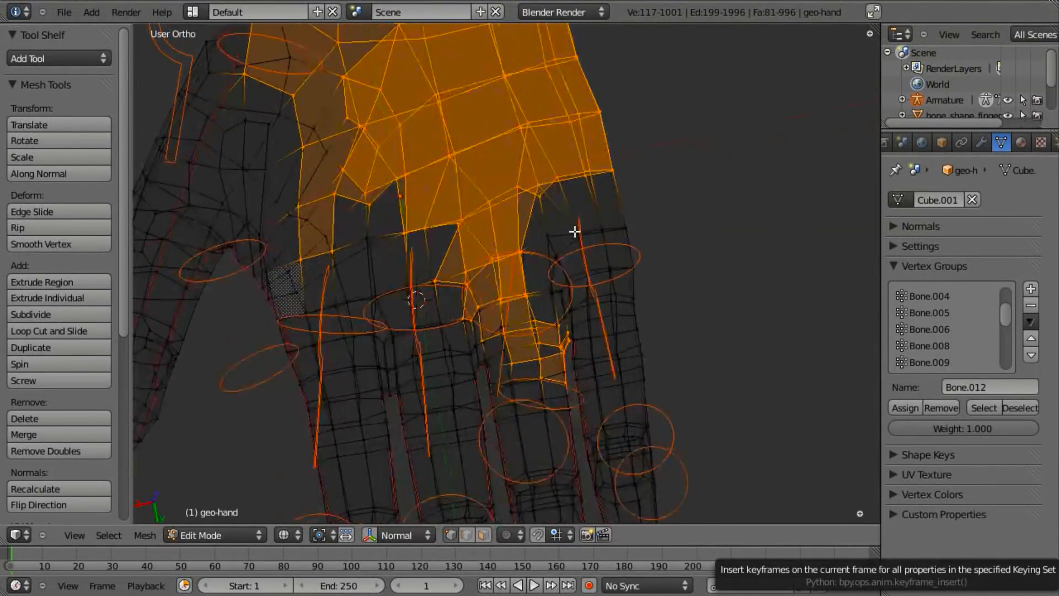
key("z")
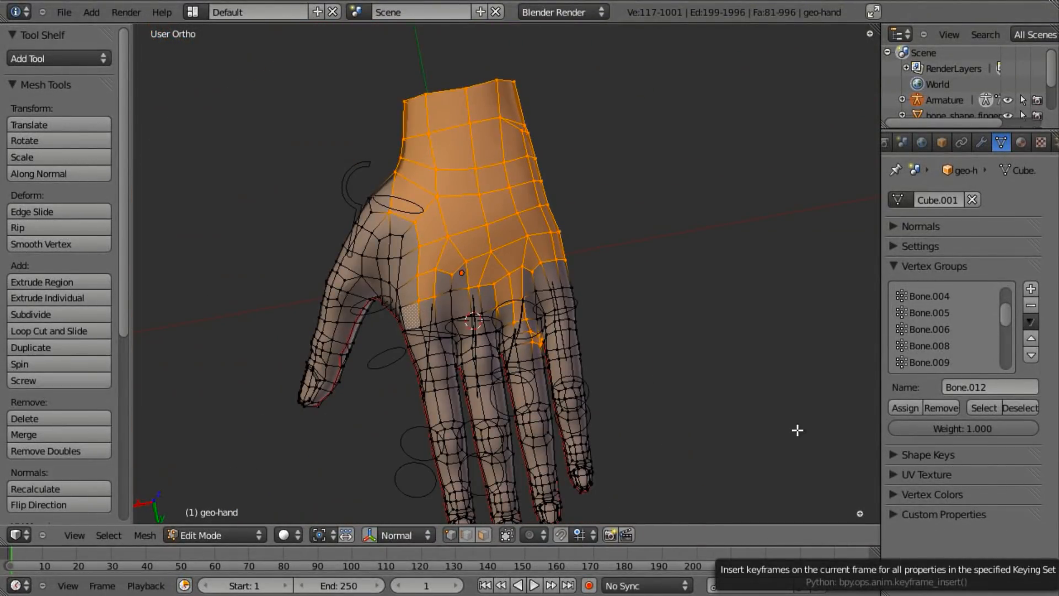
left_click(941, 409)
scroll(662, 395, "up", 3)
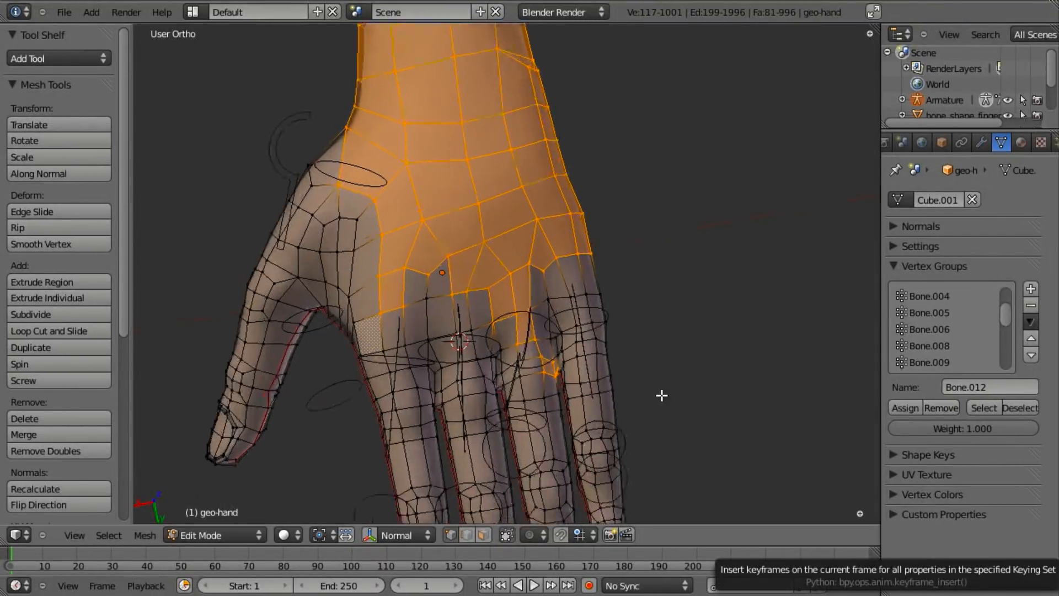
key("Tab")
scroll(593, 421, "down", 3)
mouse_move(646, 403)
middle_mouse_down()
mouse_move(593, 421)
mouse_move(406, 302)
mouse_move(426, 330)
middle_mouse_up()
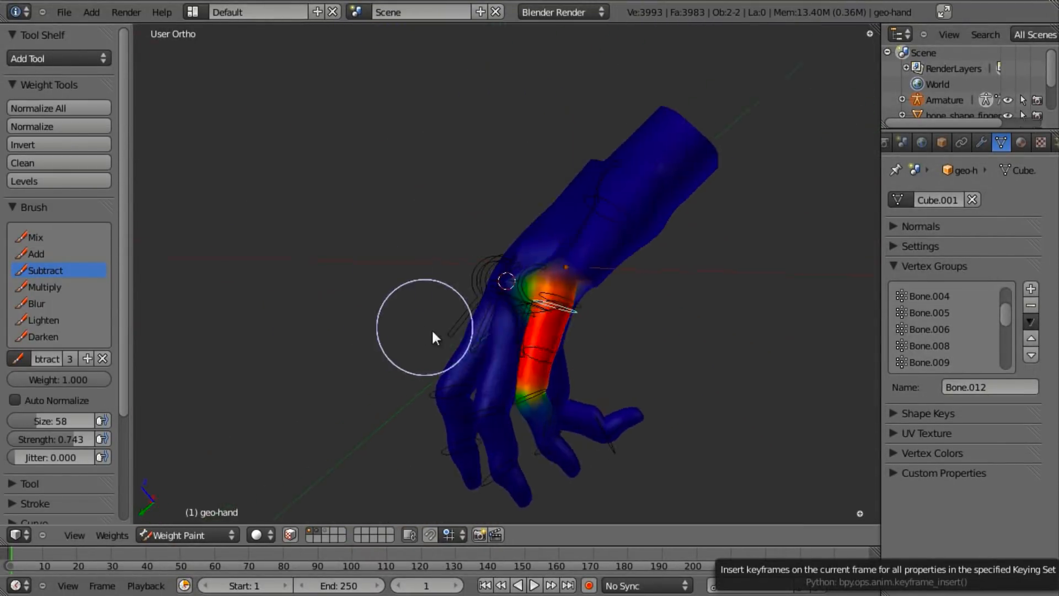
- Lower the brush strength to 0.089 and subtract weight around the finger's knuckle
scroll(499, 347, "up", 5)
middle_click_drag(472, 364, 445, 270)
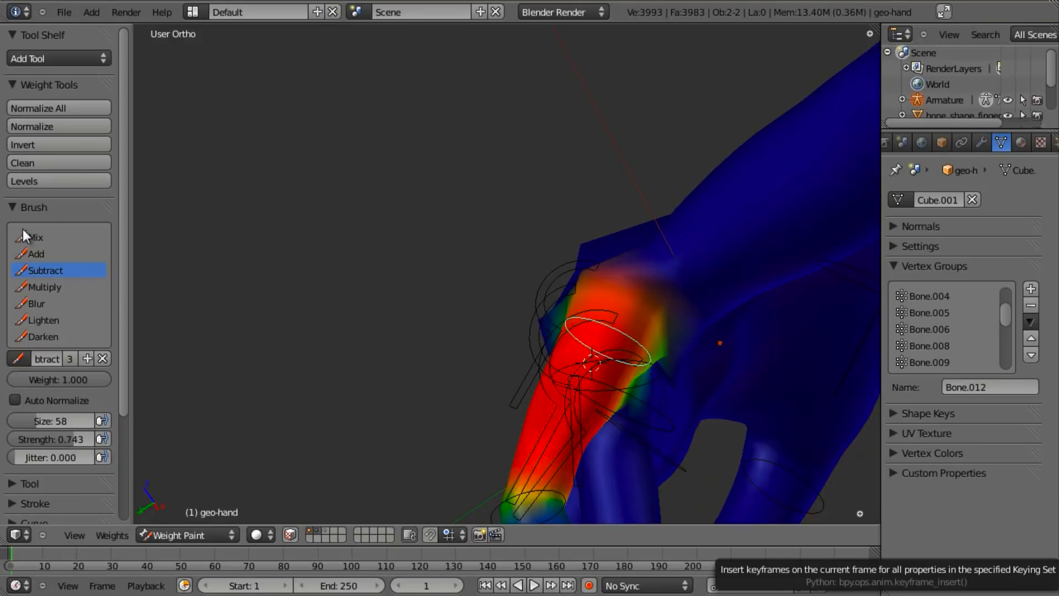
mouse_move(293, 263)
middle_mouse_down()
mouse_move(672, 310)
mouse_move(726, 382)
mouse_move(610, 382)
mouse_move(612, 326)
middle_mouse_up()
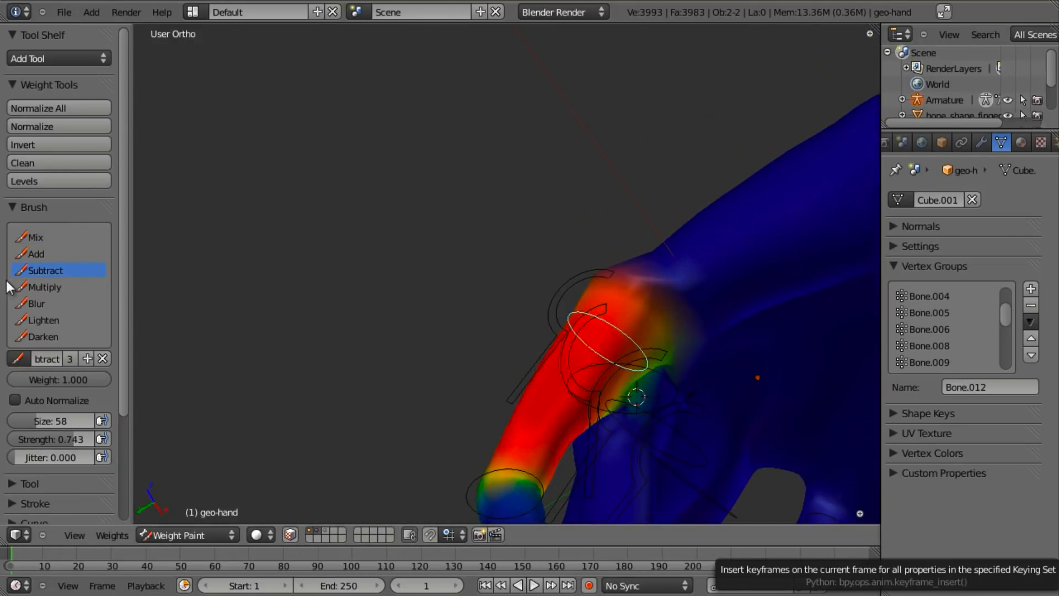
key("f")
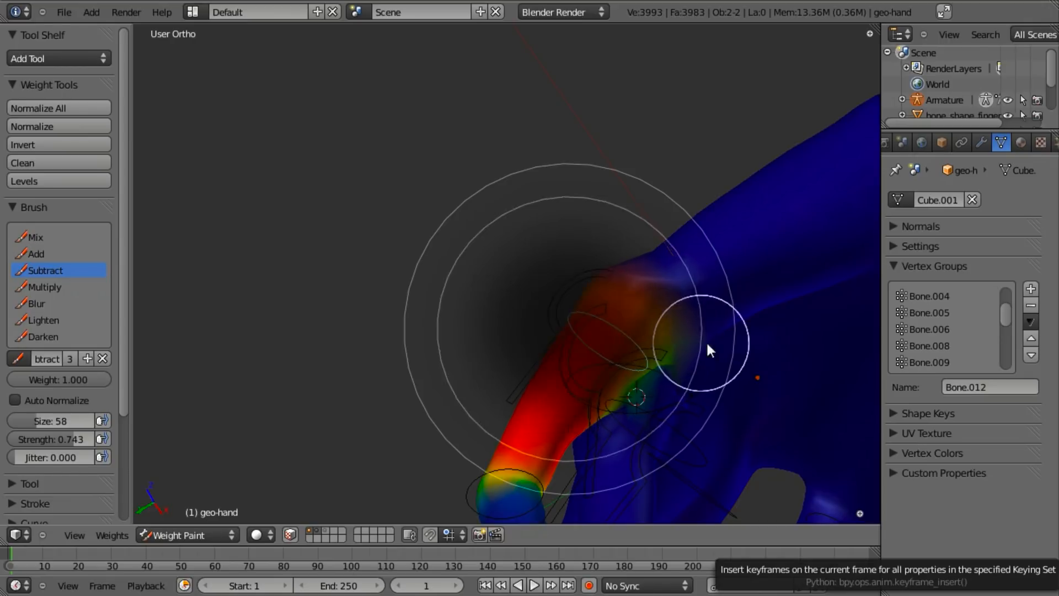
left_click(721, 342)
middle_click_drag(674, 367, 619, 324)
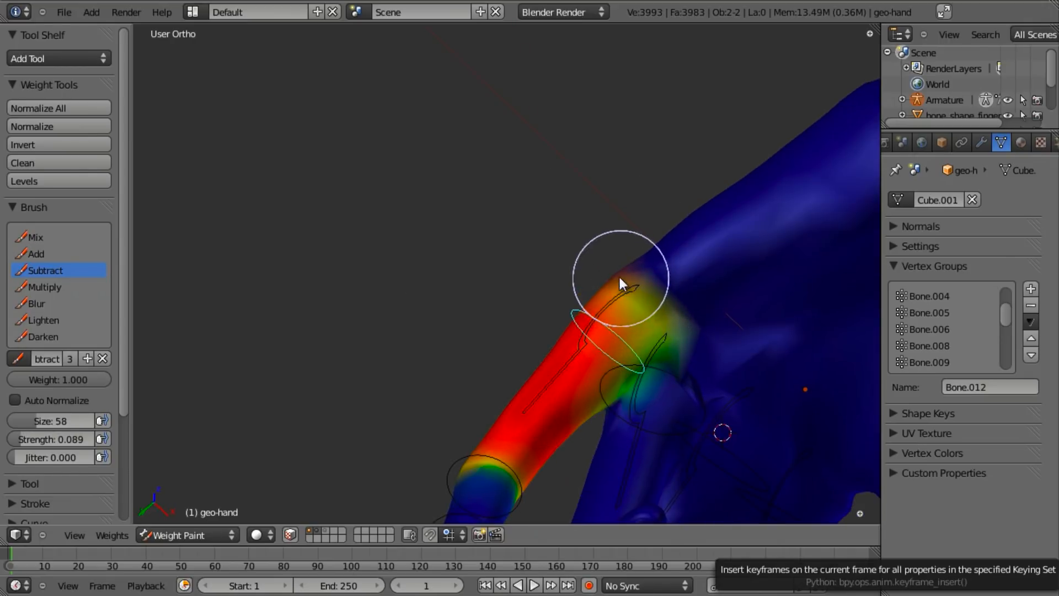
left_click_drag(627, 270, 682, 360)
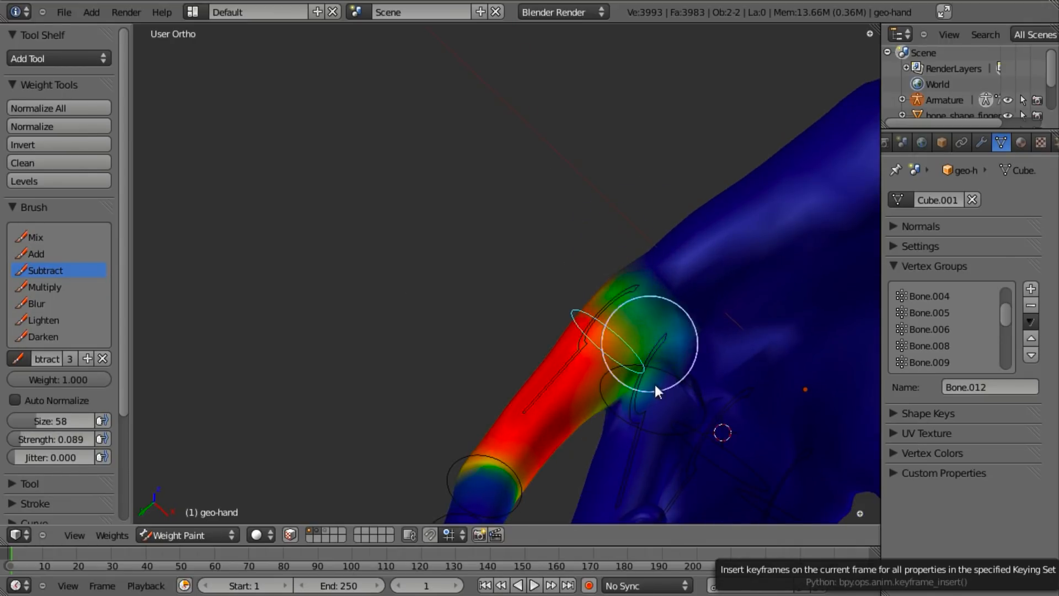
- Review the weights across the whole hand, then leave Weight Paint with Ctrl+Tab
middle_click_drag(673, 363, 512, 377)
middle_click_drag(567, 328, 522, 244)
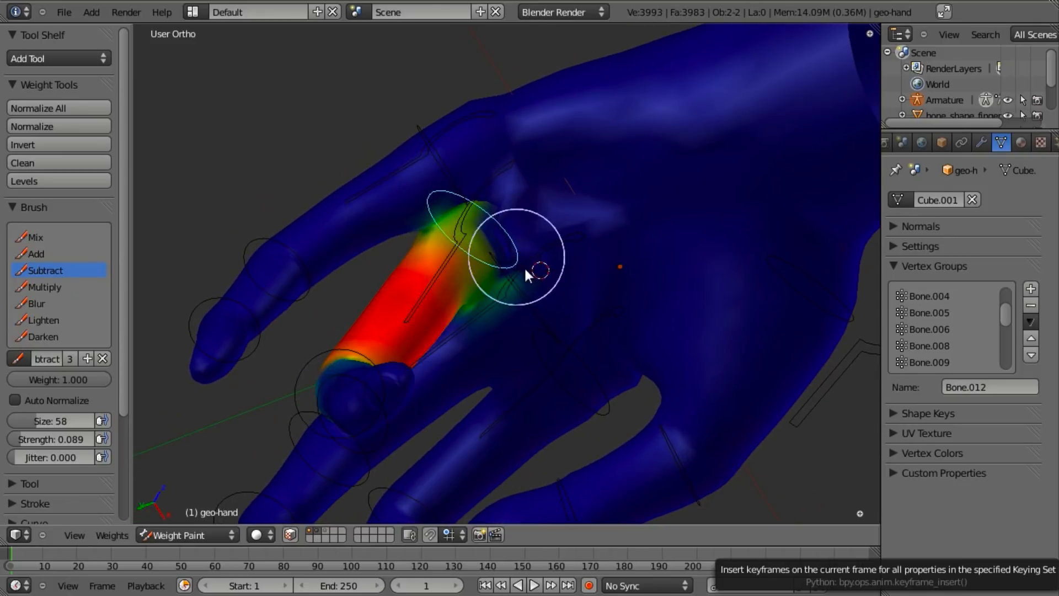
mouse_move(513, 193)
middle_mouse_down()
mouse_move(588, 343)
mouse_move(539, 337)
middle_mouse_up()
scroll(589, 343, "down", 3)
scroll(524, 331, "up", 3)
mouse_move(480, 311)
middle_mouse_down()
mouse_move(518, 349)
mouse_move(571, 334)
mouse_move(561, 348)
mouse_move(463, 314)
middle_mouse_up()
scroll(520, 350, "down", 3)
key("ctrl+Tab")
- Select the hand armature and clear all pose bone rotations back to rest
right_click(495, 246)
key("a")
key("a")
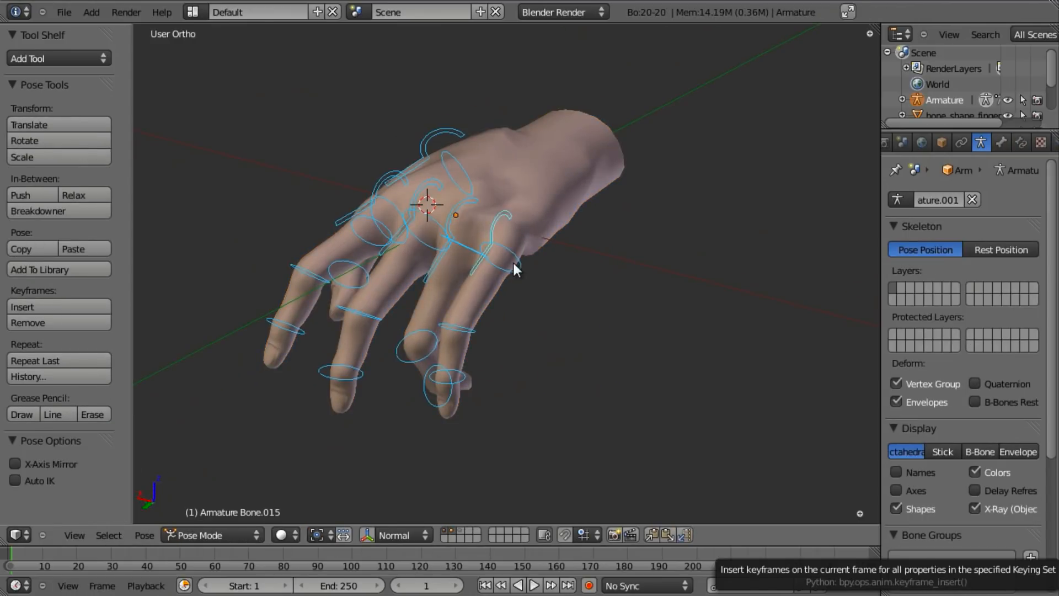
key("alt+r")
left_click(518, 286)
- Put the hand mesh in Weight Paint and trial-rotate the index finger control bone, then cancel
mouse_move(449, 295)
middle_mouse_down()
mouse_move(443, 513)
mouse_move(459, 369)
middle_mouse_up()
right_click(406, 216)
key("ctrl+Tab")
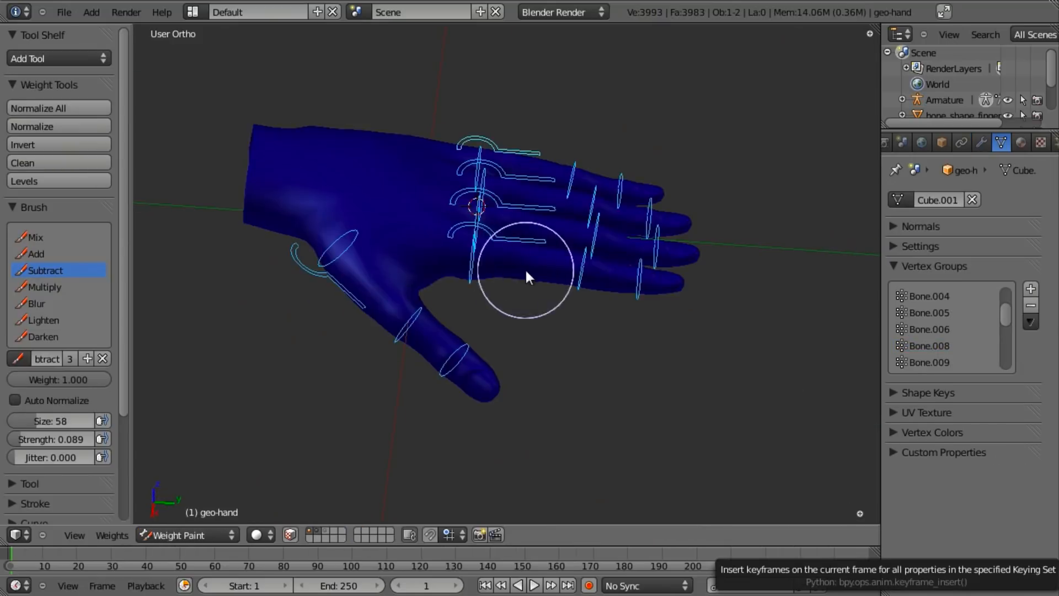
right_click(489, 232)
scroll(568, 311, "up", 4)
key("r")
right_click(566, 449)
- Bend the index finger bone down and confirm the rotation
scroll(552, 342, "down", 5)
mouse_move(552, 332)
middle_mouse_down()
mouse_move(560, 322)
mouse_move(543, 393)
mouse_move(526, 363)
mouse_move(537, 276)
mouse_move(523, 223)
mouse_move(532, 255)
mouse_move(506, 343)
mouse_move(555, 222)
mouse_move(558, 273)
mouse_move(524, 331)
mouse_move(539, 119)
mouse_move(525, 300)
mouse_move(528, 206)
mouse_move(550, 203)
middle_mouse_up()
key("r")
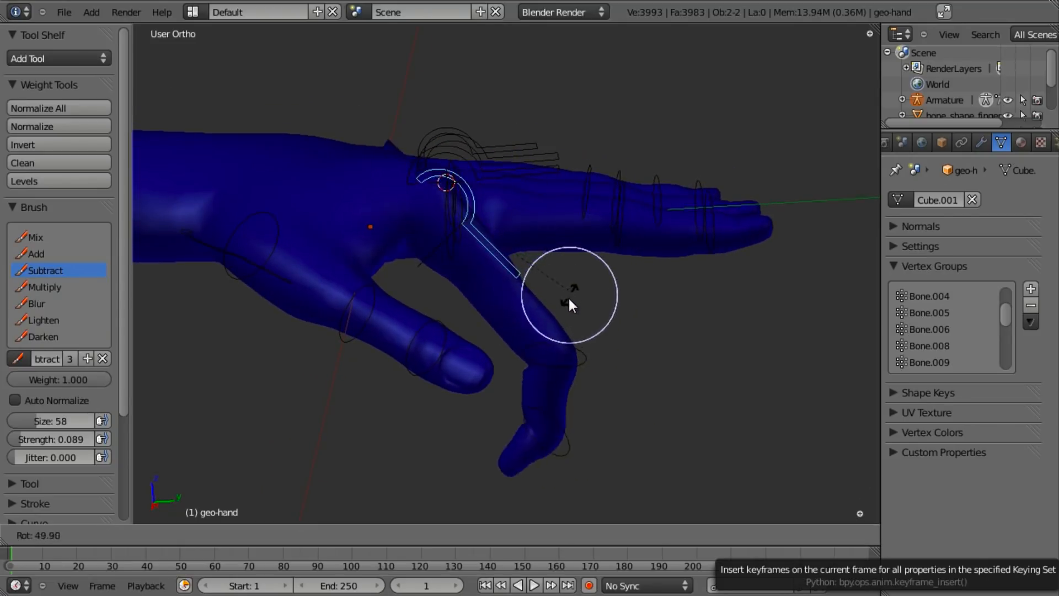
left_click(559, 319)
mouse_move(580, 284)
middle_mouse_down()
mouse_move(505, 392)
mouse_move(431, 332)
mouse_move(445, 337)
mouse_move(542, 288)
middle_mouse_up()
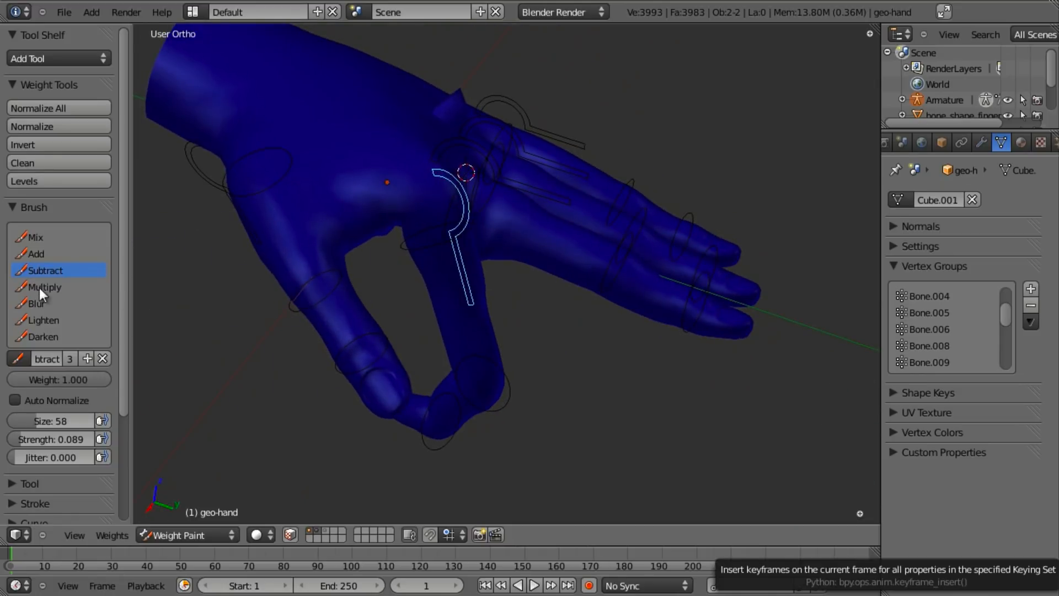
- Inspect the index finger ring bone's weights from the back and palm sides
right_click(432, 243)
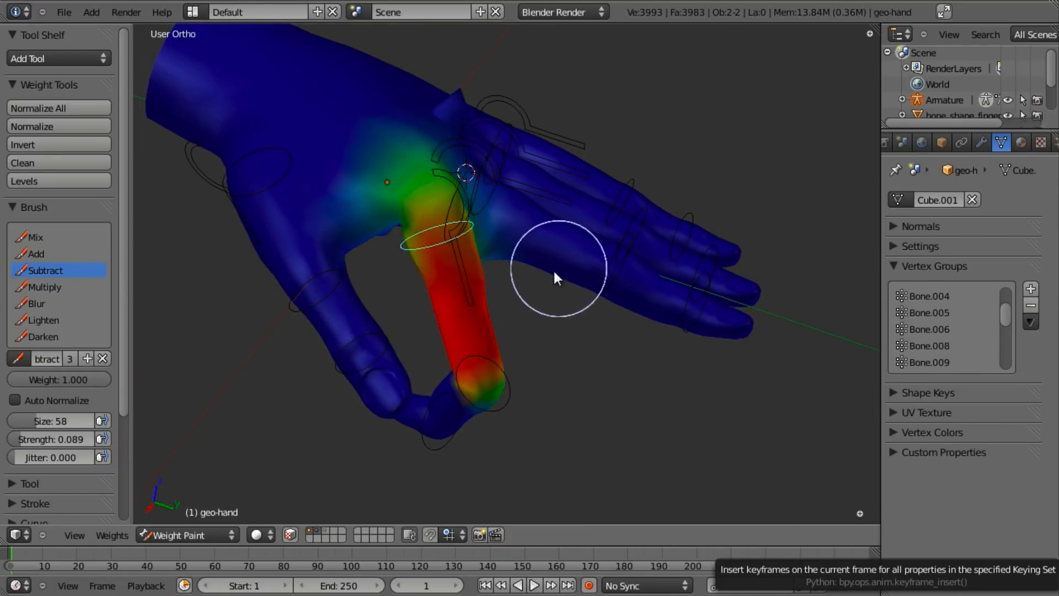
middle_click_drag(562, 268, 532, 261)
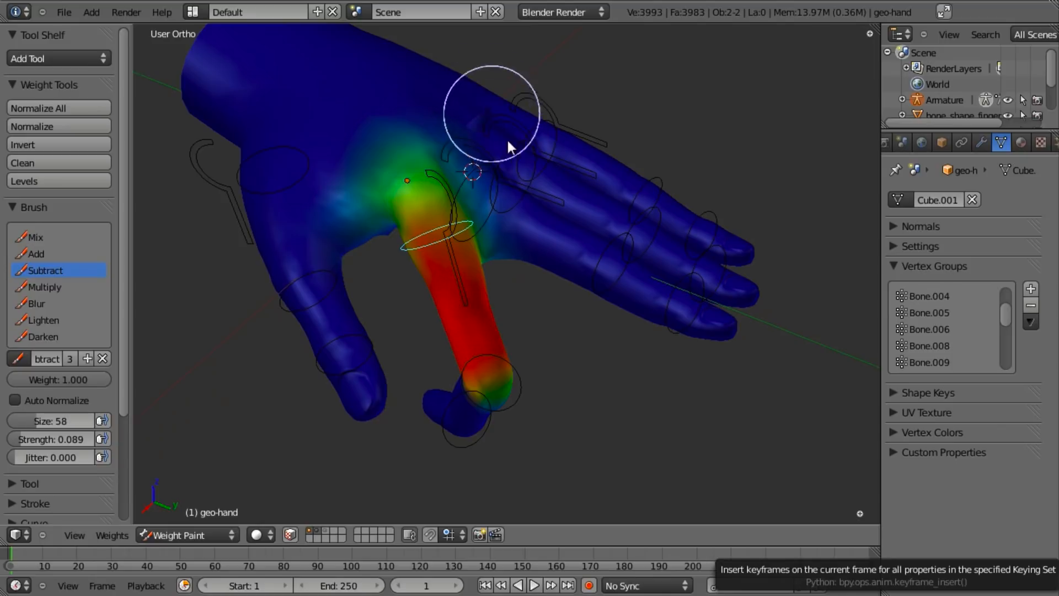
mouse_move(494, 128)
middle_mouse_down()
mouse_move(532, 134)
mouse_move(478, 151)
mouse_move(511, 237)
mouse_move(469, 315)
mouse_move(422, 258)
mouse_move(434, 353)
mouse_move(635, 395)
mouse_move(541, 347)
middle_mouse_up()
scroll(540, 347, "up", 4)
middle_click_drag(515, 302, 615, 287)
scroll(564, 380, "down", 6)
- Rotate the index finger base bone toward the thumb and confirm it
right_click(479, 230)
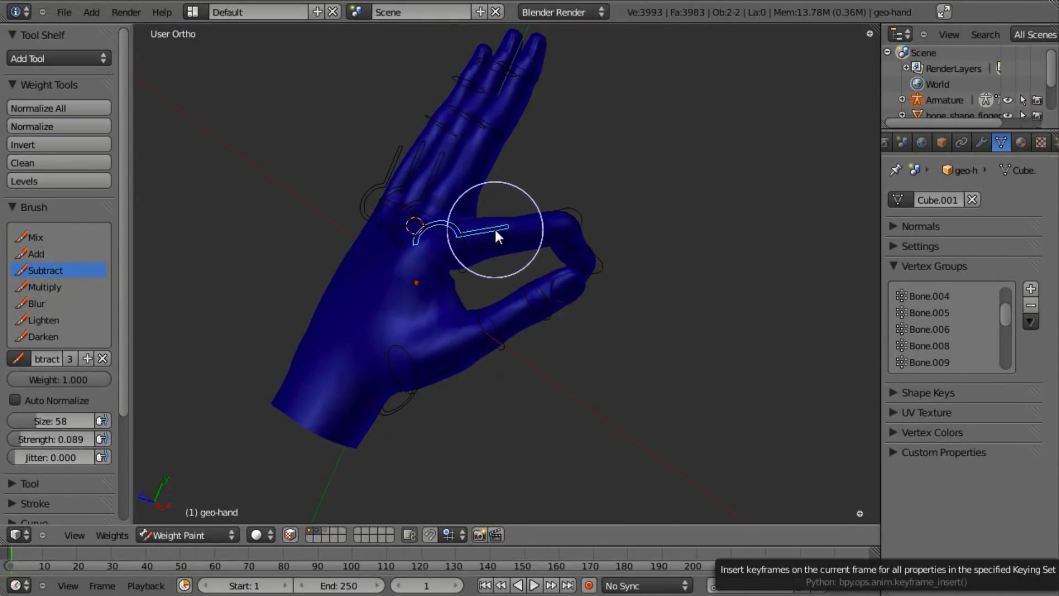
middle_click_drag(486, 326, 423, 160)
key("r")
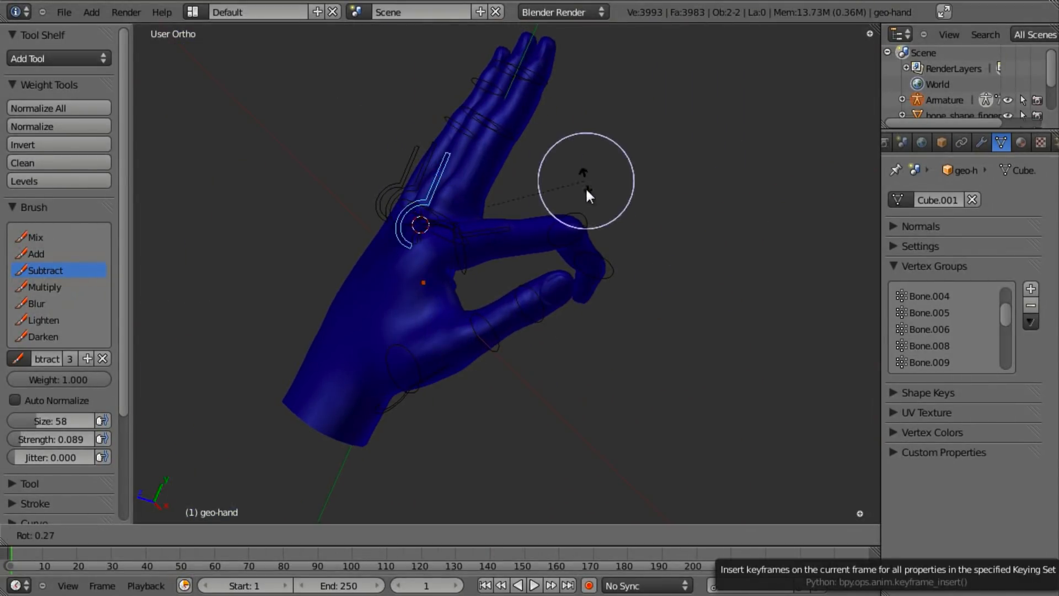
left_click(561, 334)
mouse_move(562, 335)
middle_mouse_down()
mouse_move(471, 336)
mouse_move(562, 293)
mouse_move(461, 184)
mouse_move(391, 183)
middle_mouse_up()
scroll(446, 157, "up", 2)
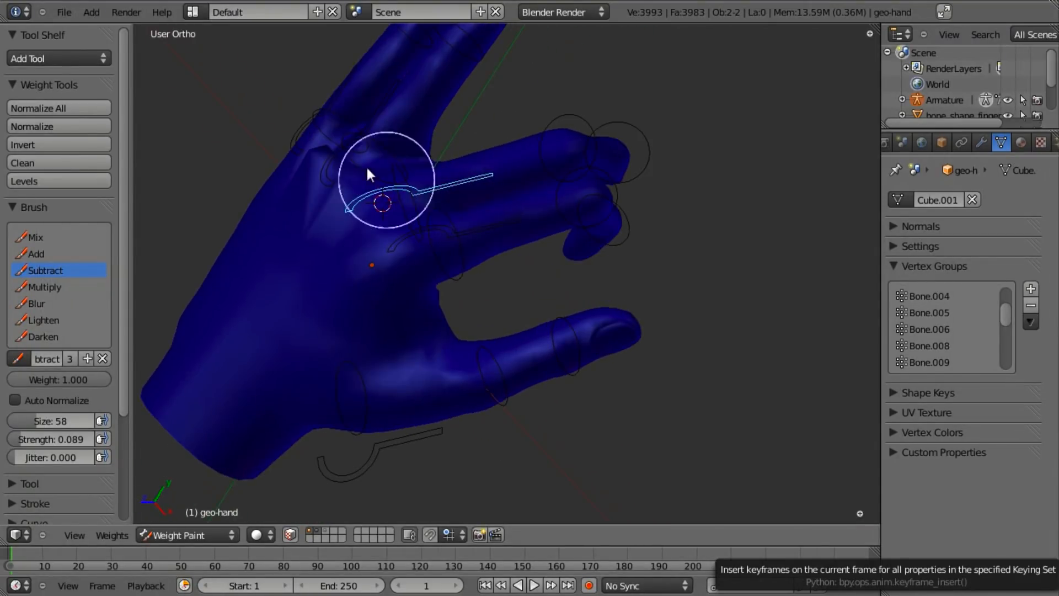
- Check the weights of the other finger bones from base to fingertip
right_click(391, 197)
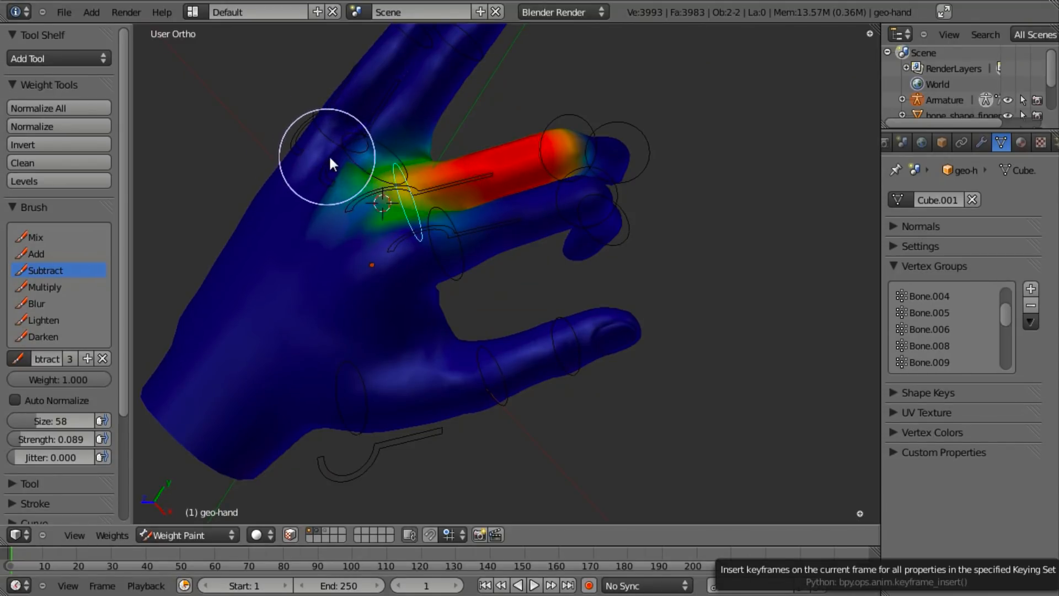
middle_click_drag(345, 166, 344, 226)
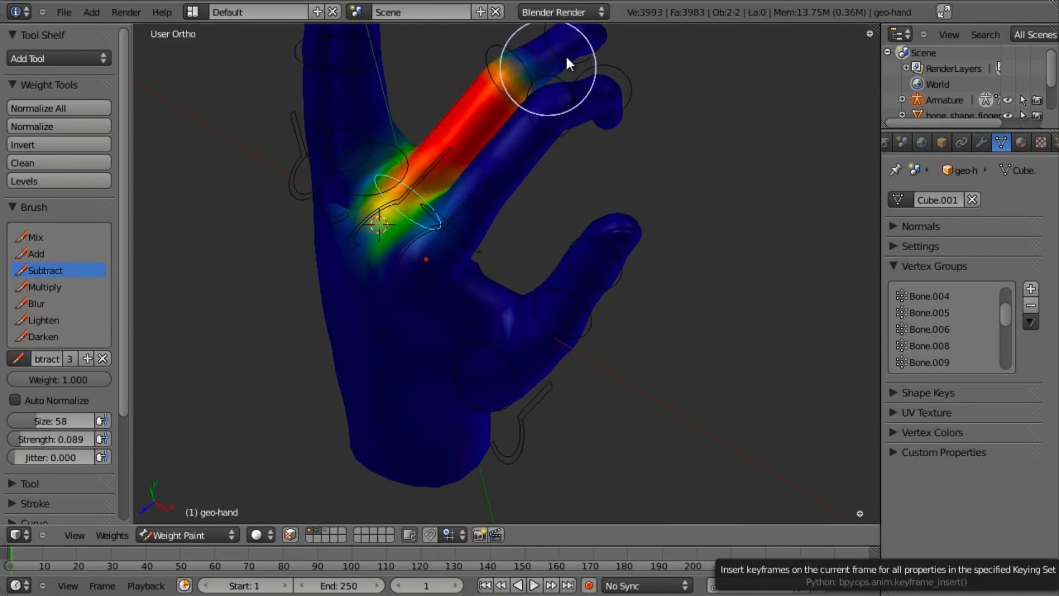
right_click(504, 42)
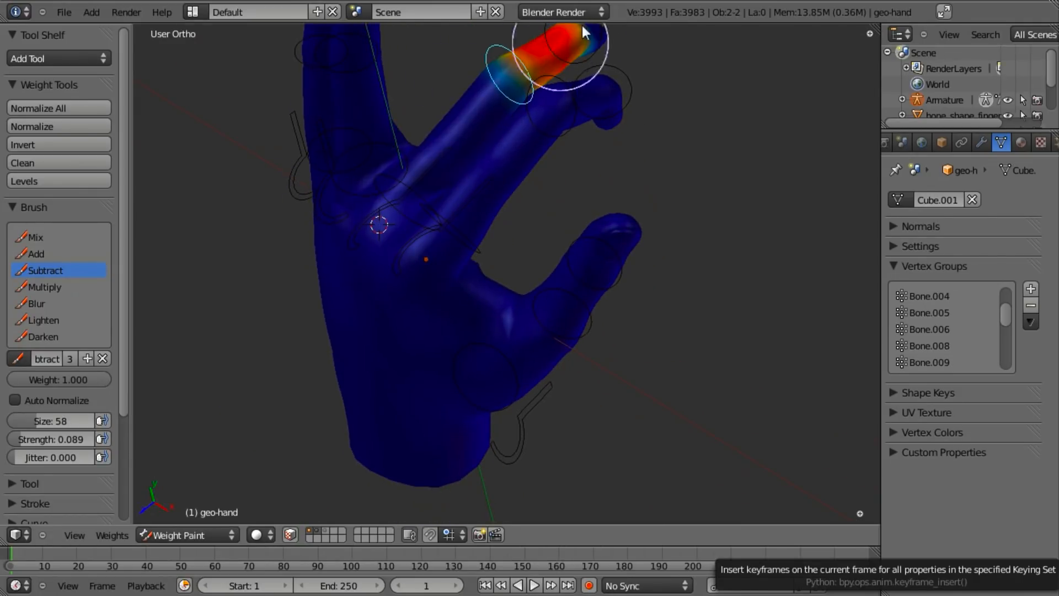
right_click(593, 50)
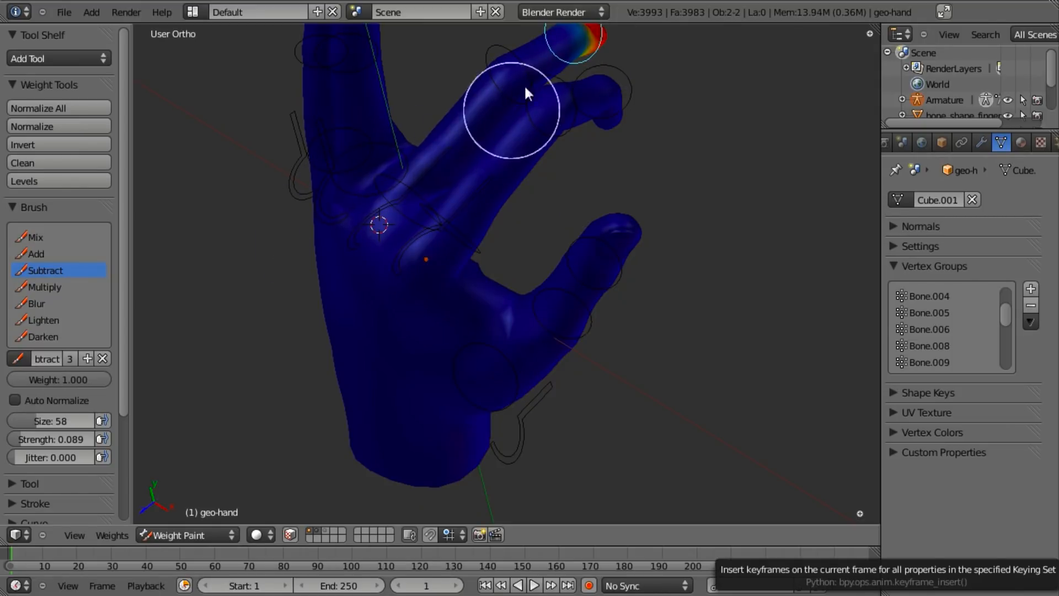
right_click(505, 42)
right_click(397, 176)
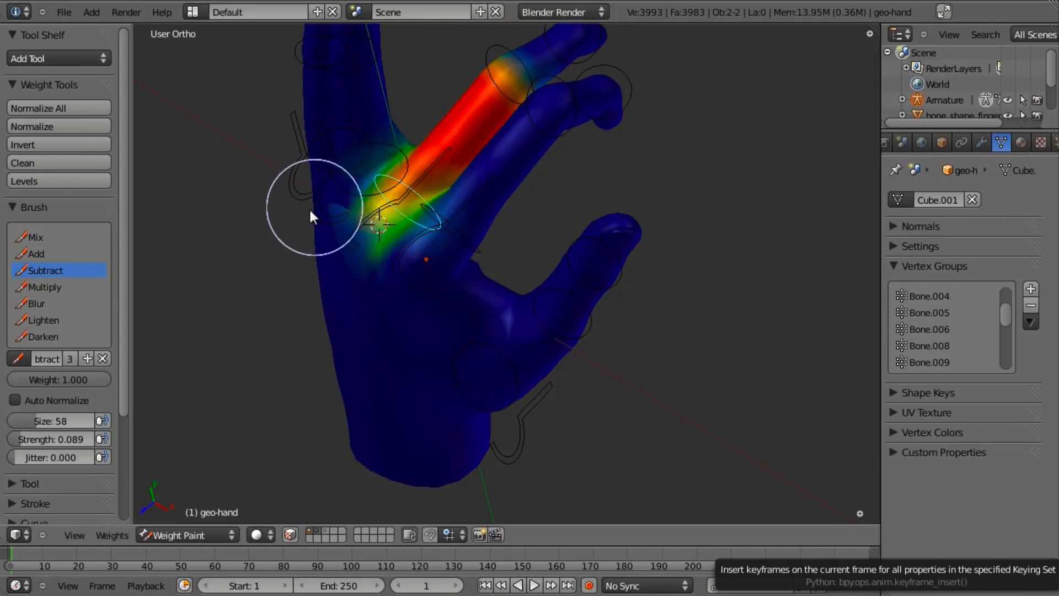
middle_click_drag(344, 208, 409, 210)
- Select the hook-shaped control bone, then return the hand mesh to Object Mode
right_click(380, 166)
mouse_move(412, 162)
middle_mouse_down()
mouse_move(326, 151)
mouse_move(450, 240)
mouse_move(437, 180)
mouse_move(428, 230)
mouse_move(548, 200)
mouse_move(547, 227)
mouse_move(442, 219)
mouse_move(390, 347)
middle_mouse_up()
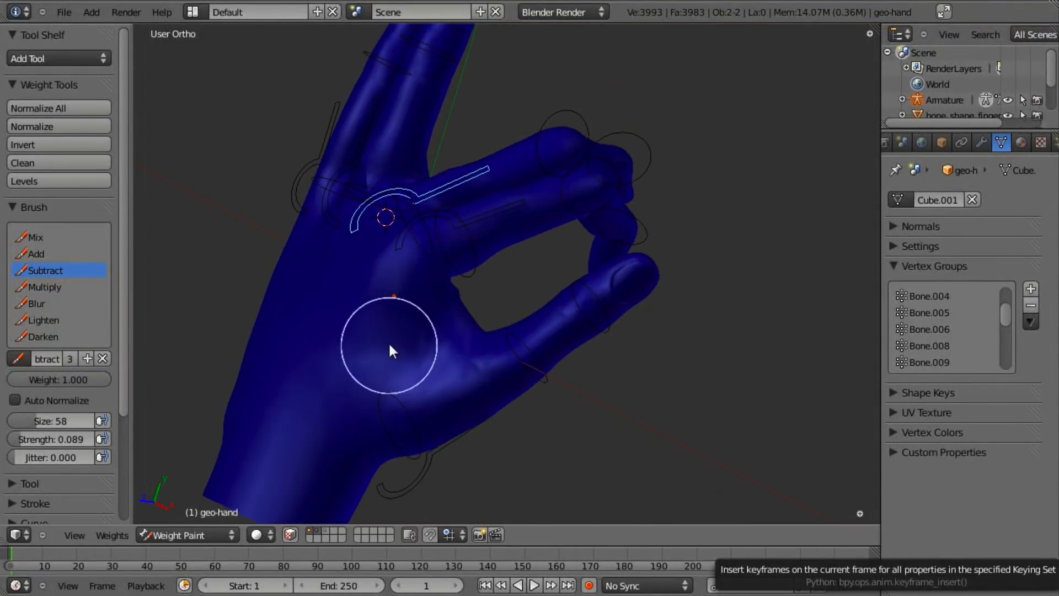
key("ctrl+Tab")
key("Tab")
key("Tab")
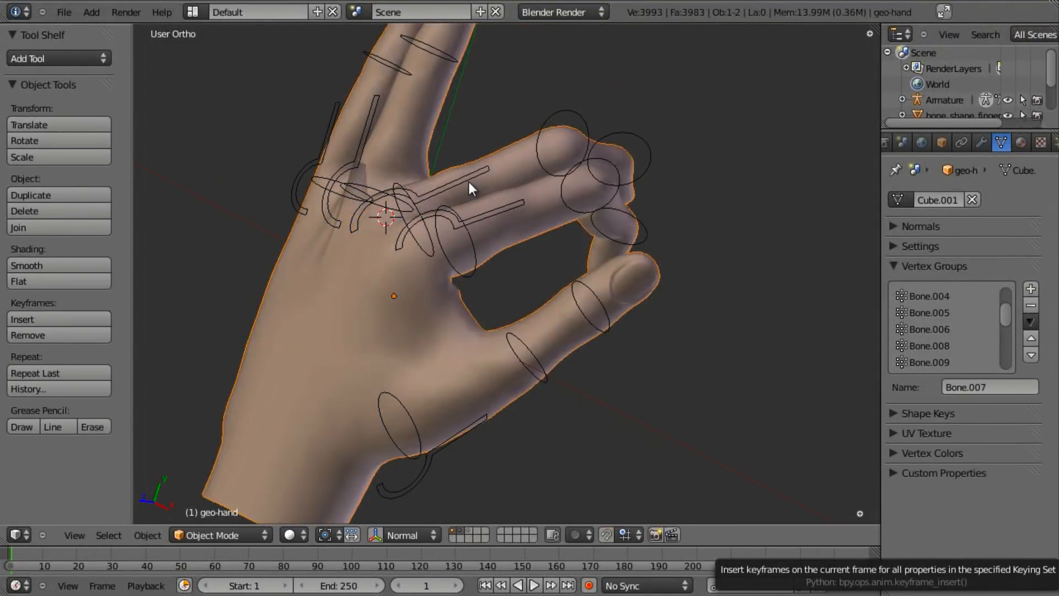
- Put the armature in Pose Mode and clear all bone rotations to rest
right_click(469, 180)
key("ctrl+Tab")
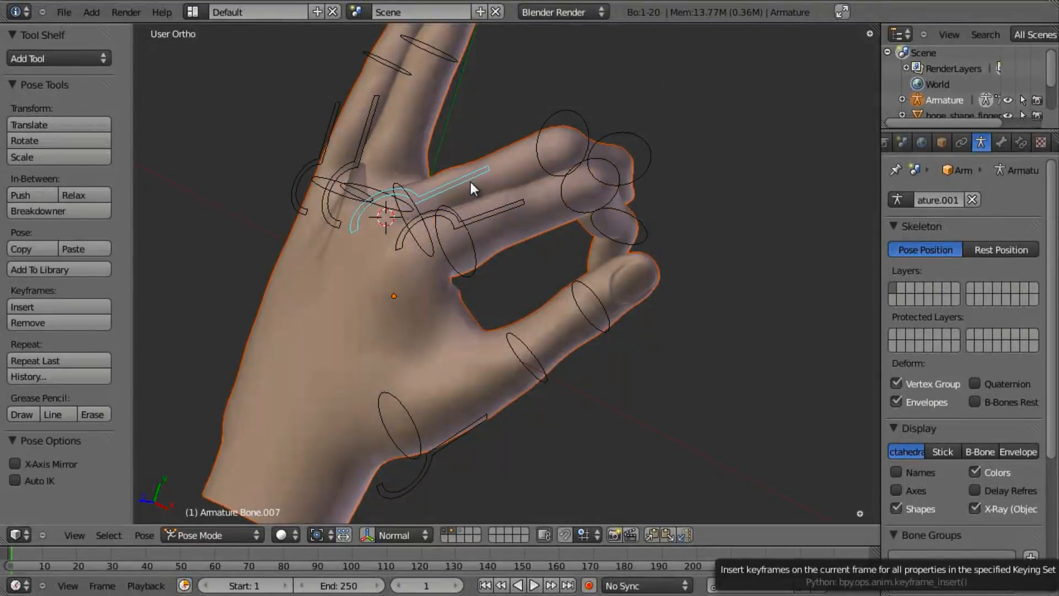
key("a")
key("a")
key("alt+r")
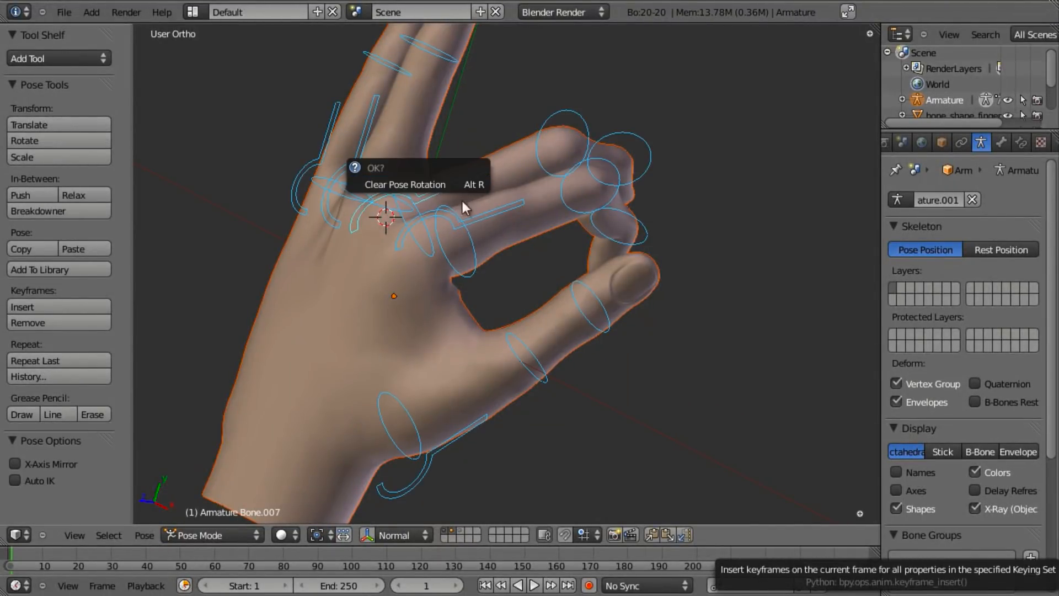
left_click(454, 187)
- Put the hand mesh in Weight Paint and trial-rotate a finger bone, cancelling each attempt
right_click(382, 243)
key("ctrl+Tab")
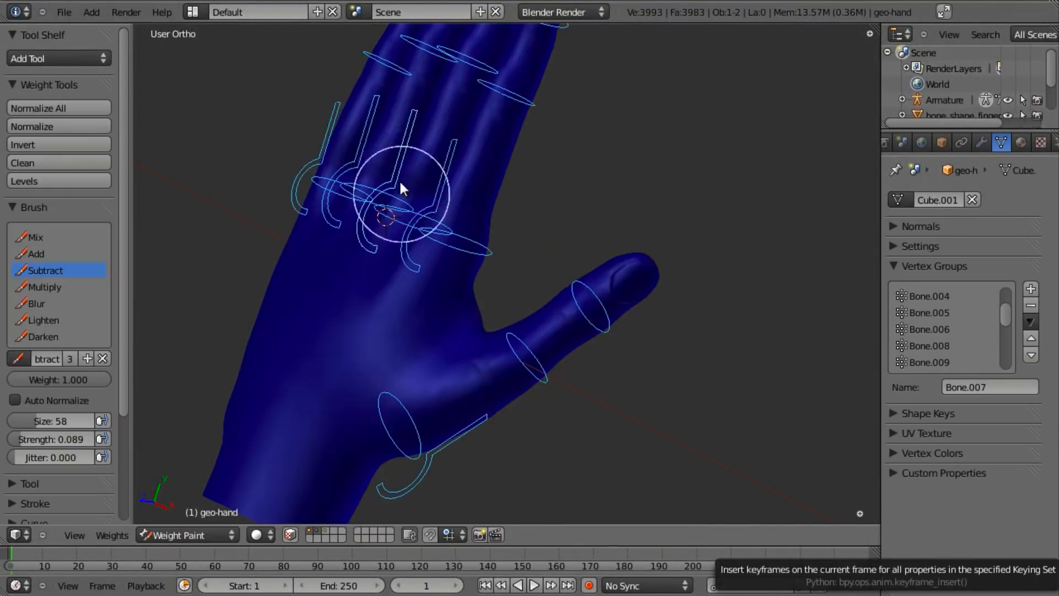
right_click(388, 160)
key("r")
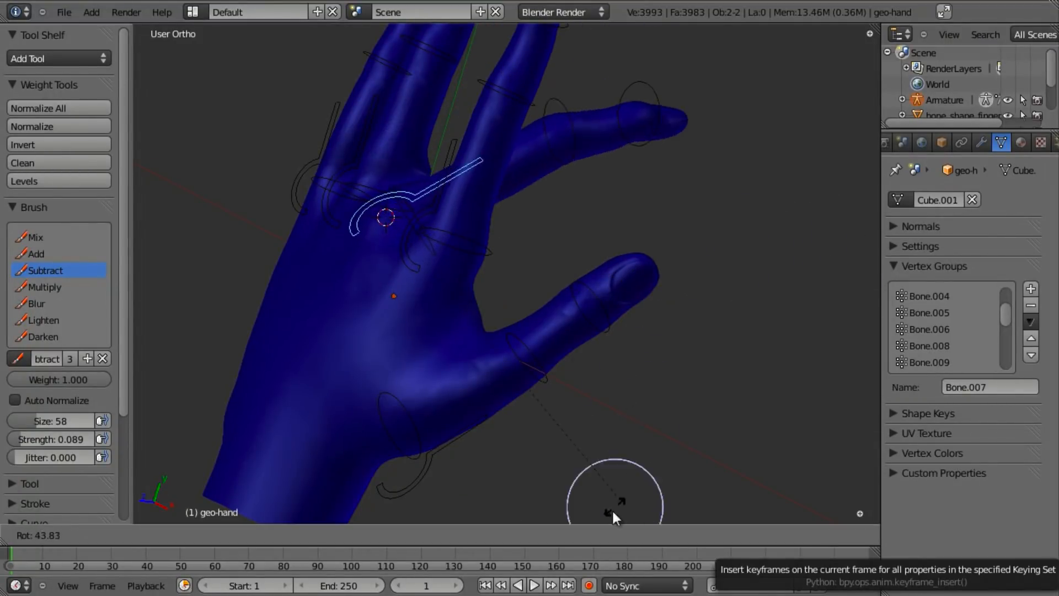
right_click(596, 276)
middle_click_drag(530, 77, 480, 60)
key("r")
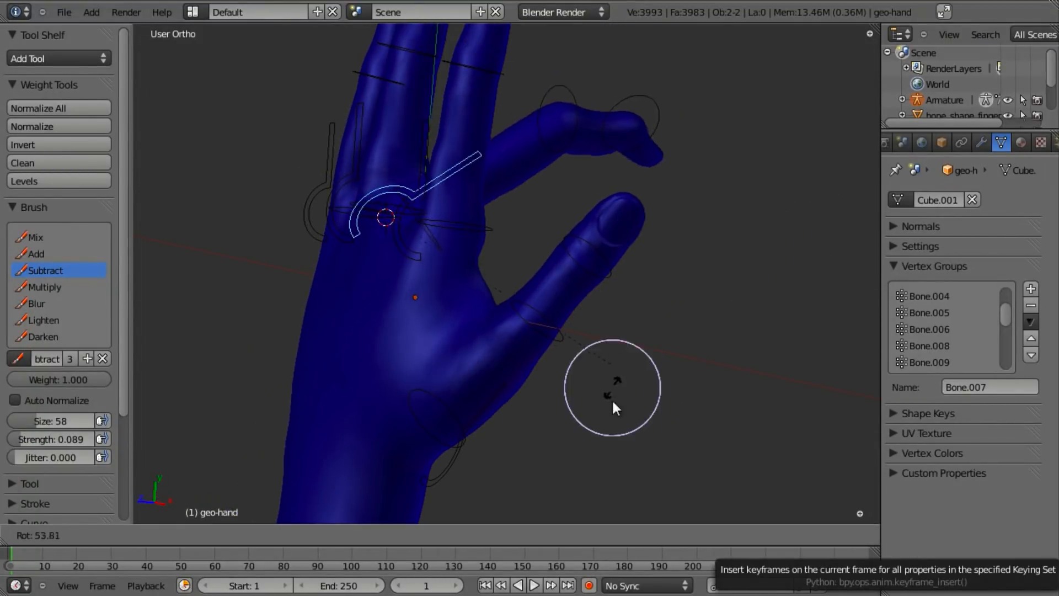
right_click(508, 317)
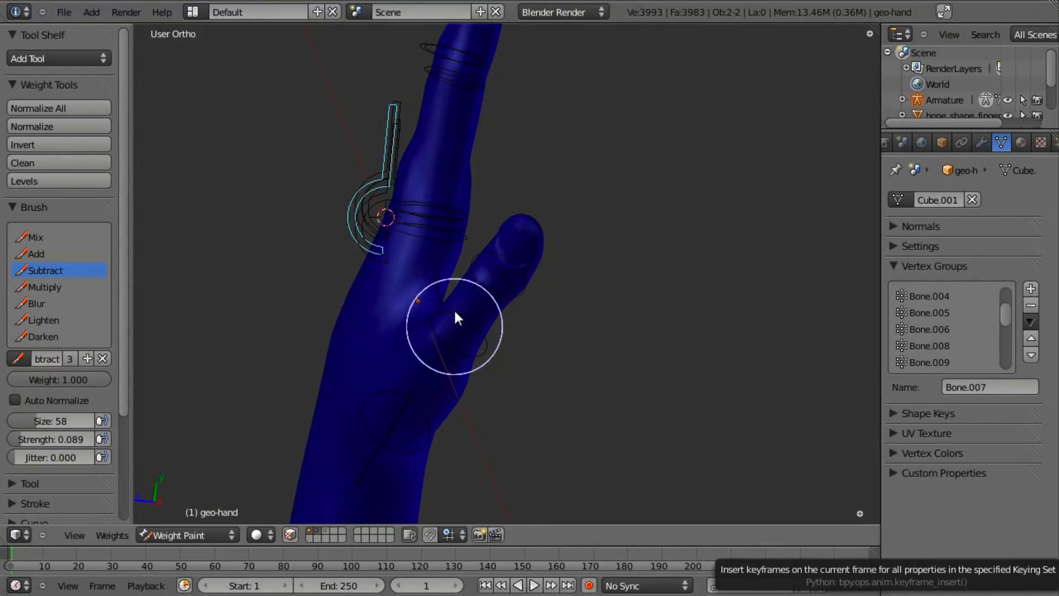
- Trial-rotate the finger bone freely and about the X axis, cancelling back to rest
key("r")
right_click(587, 313)
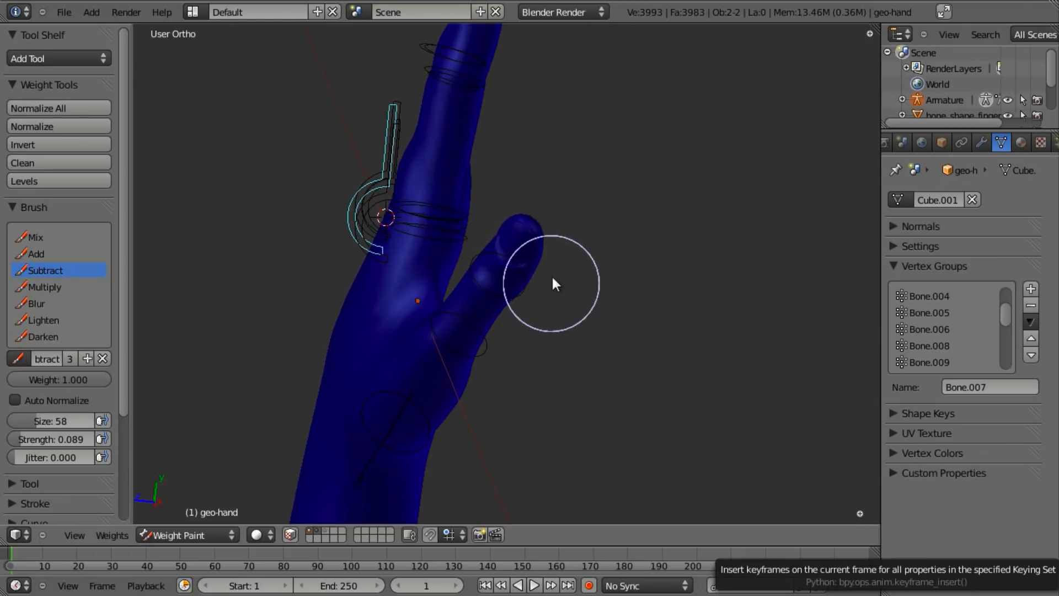
key("r")
key("x")
key("x")
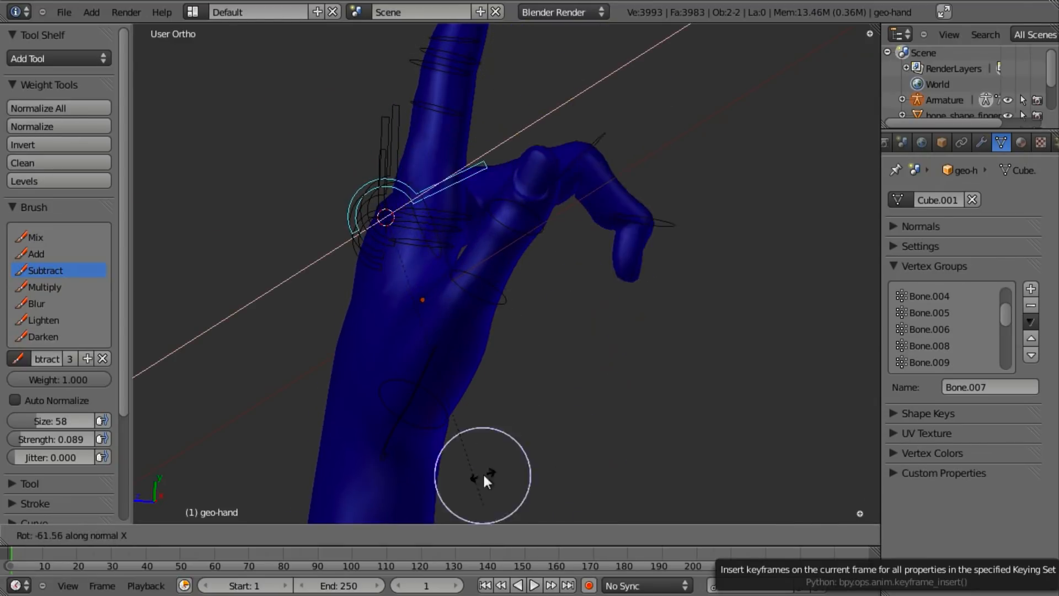
right_click(553, 211)
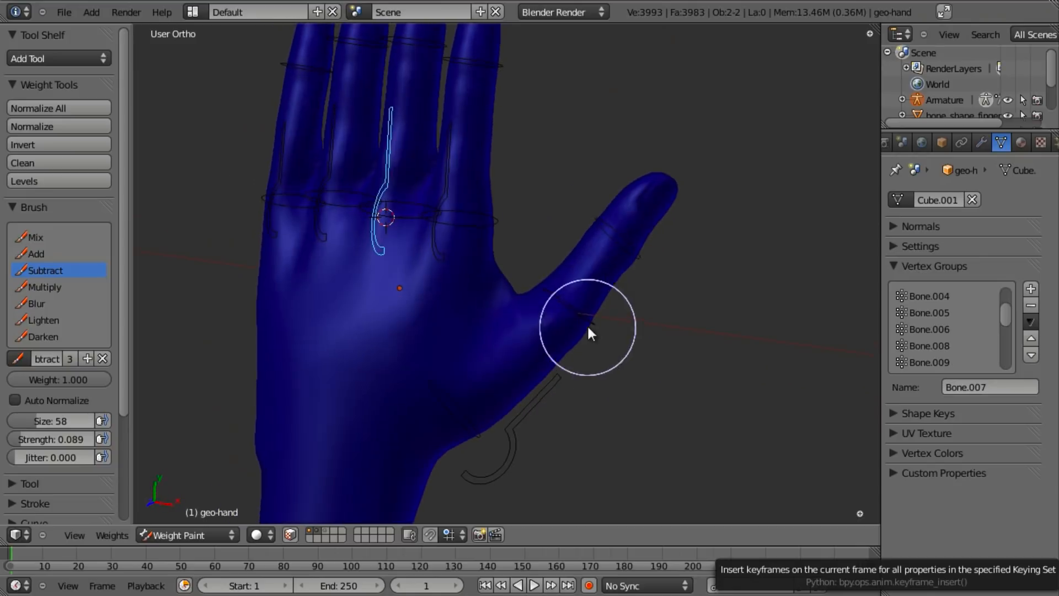
key("r")
key("x")
right_click(511, 241)
- Repeat X-axis test bends of the finger bone from several views, restoring rest each time
middle_click_drag(487, 253, 688, 242)
key("r")
key("x")
right_click(633, 73)
mouse_move(632, 73)
middle_mouse_down()
mouse_move(576, 322)
mouse_move(371, 307)
mouse_move(361, 260)
middle_mouse_up()
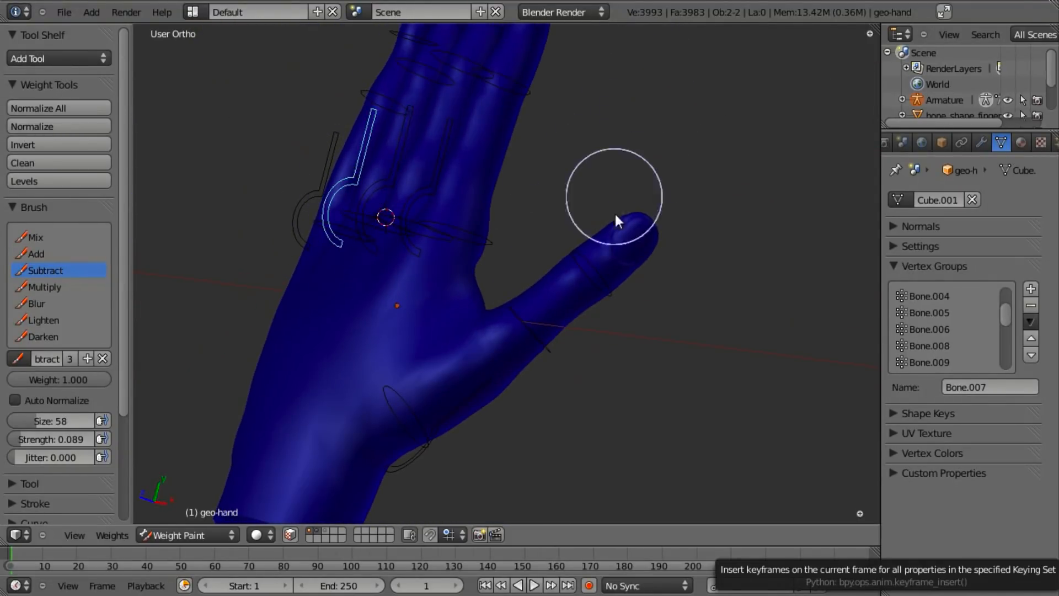
middle_click_drag(614, 198, 599, 256)
key("r")
key("x")
right_click(481, 255)
- Trial-rotate the hook-shaped control bone about Z, return to Object Mode, and select Bone.016
middle_click_drag(480, 258, 567, 295)
middle_click_drag(392, 209, 411, 359)
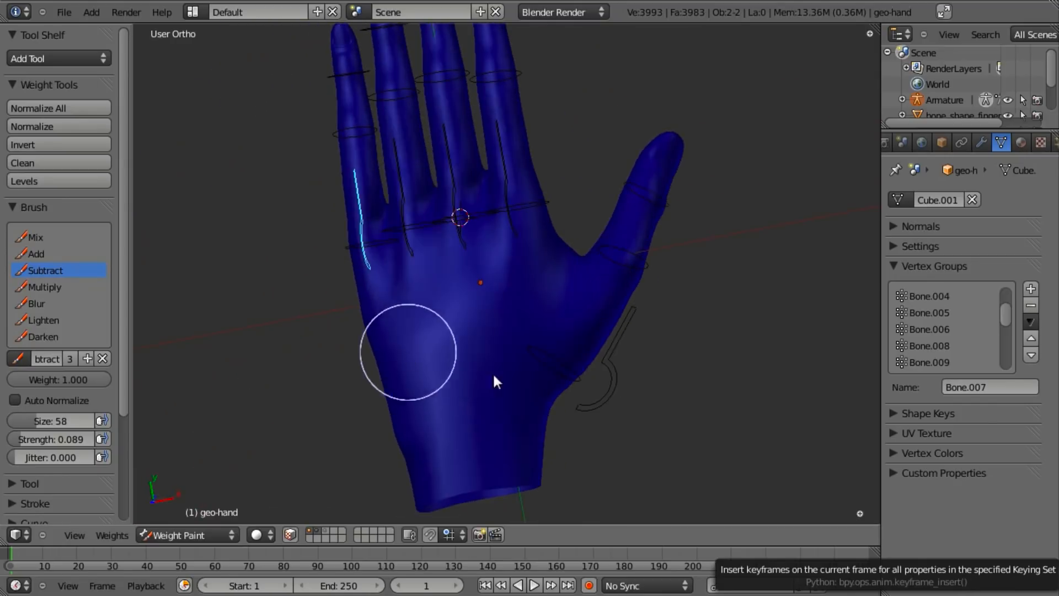
right_click(632, 390)
key("r")
key("z")
right_click(674, 392)
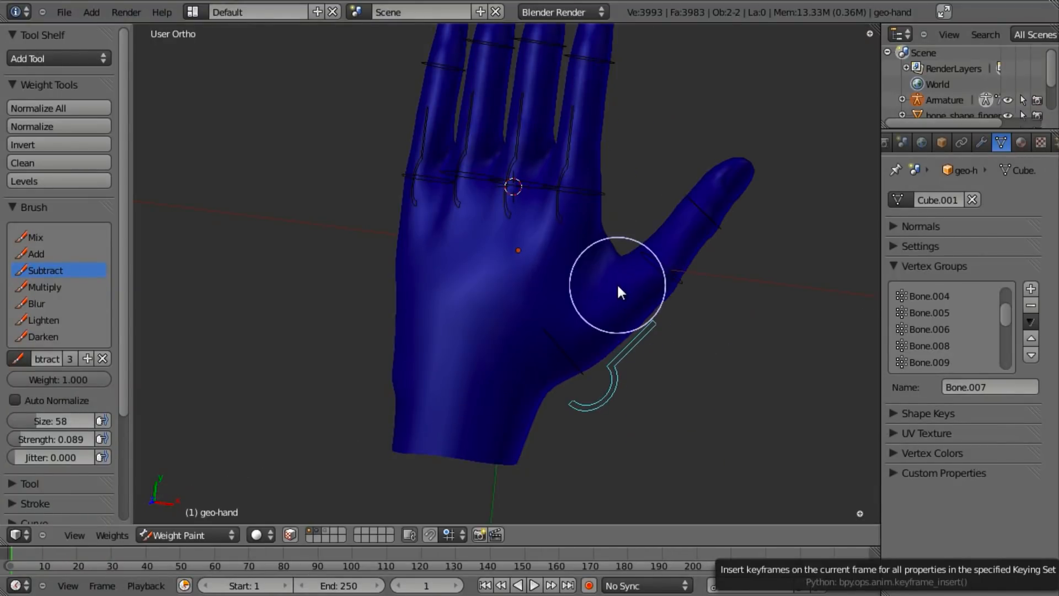
key("ctrl+z")
key("ctrl+z")
right_click(557, 347)
- In Weight Paint, subtract Bone.016's weight spilling onto the palm and test-rotate the thumb
right_click(541, 359, "shift")
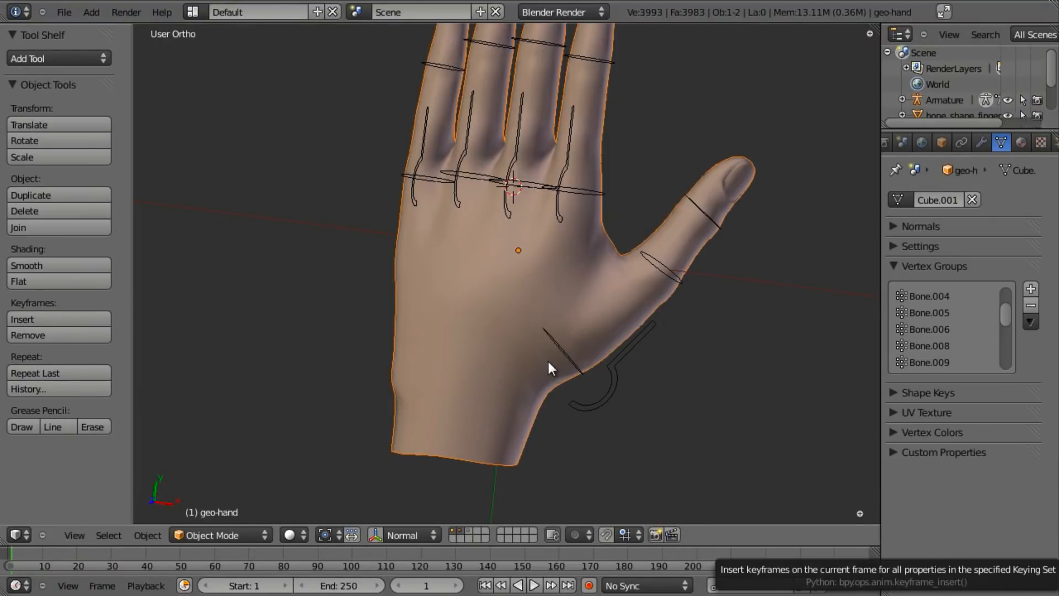
key("ctrl+Tab")
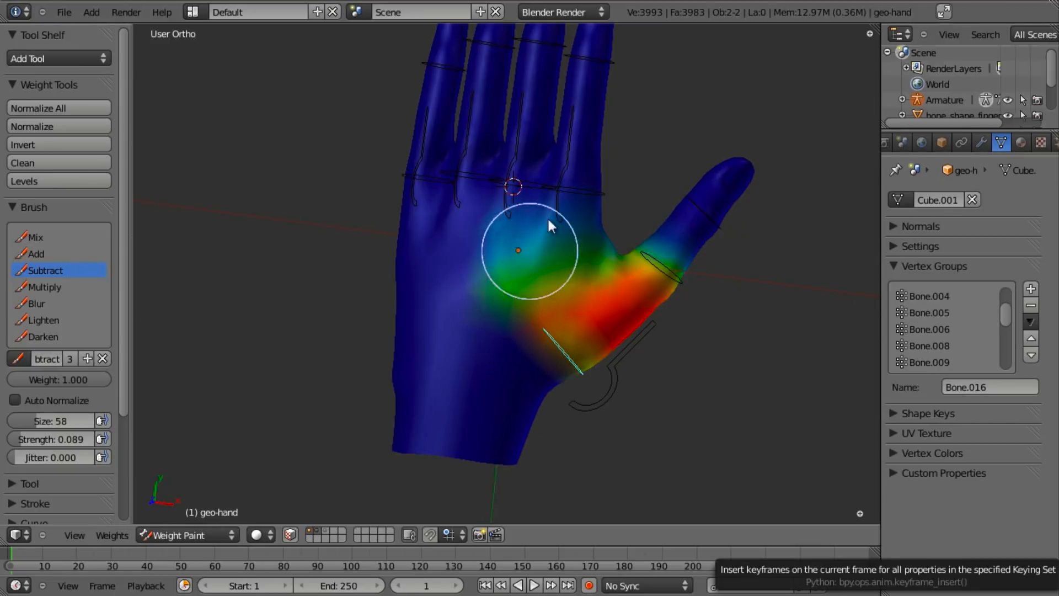
mouse_move(518, 289)
left_mouse_down()
mouse_move(527, 365)
mouse_move(573, 289)
left_mouse_up()
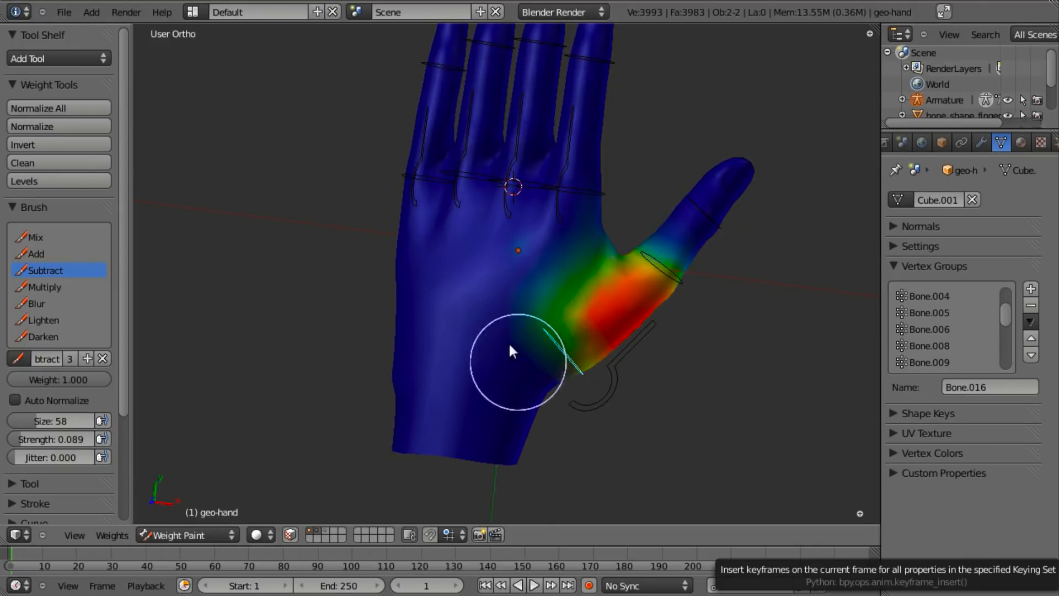
right_click(609, 397)
key("r")
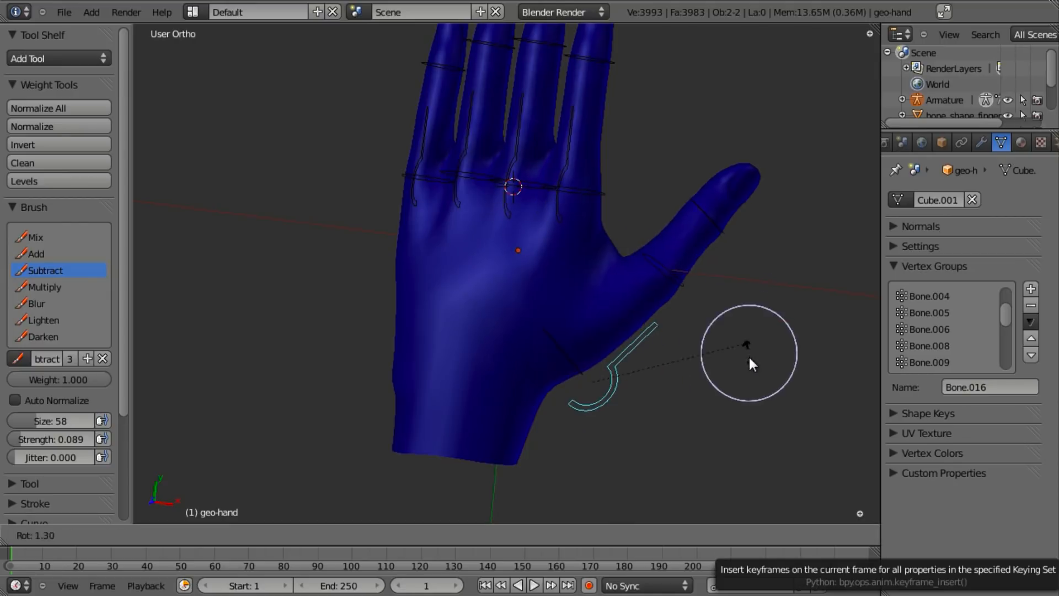
right_click(733, 362)
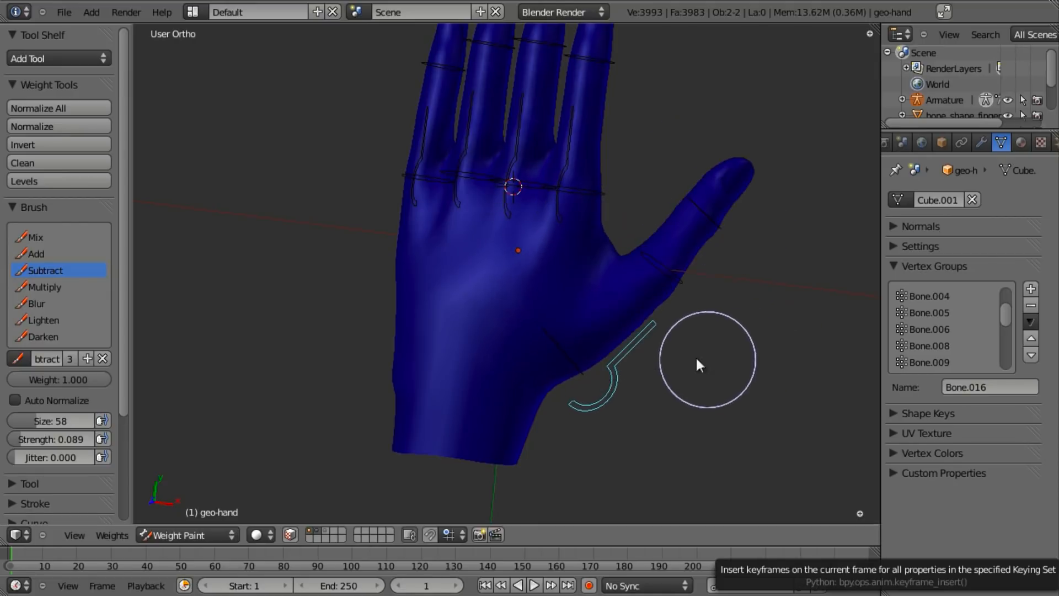
- Add Bone.016 weight on the palm beside the thumb base
scroll(733, 362, "up", 2)
right_click(610, 417)
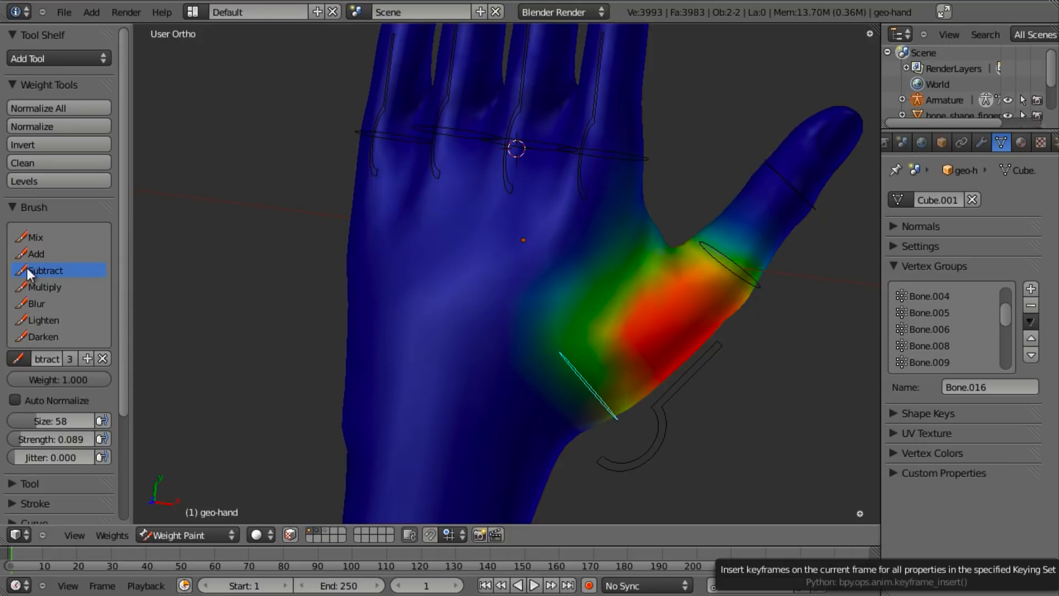
left_click_drag(537, 280, 577, 247)
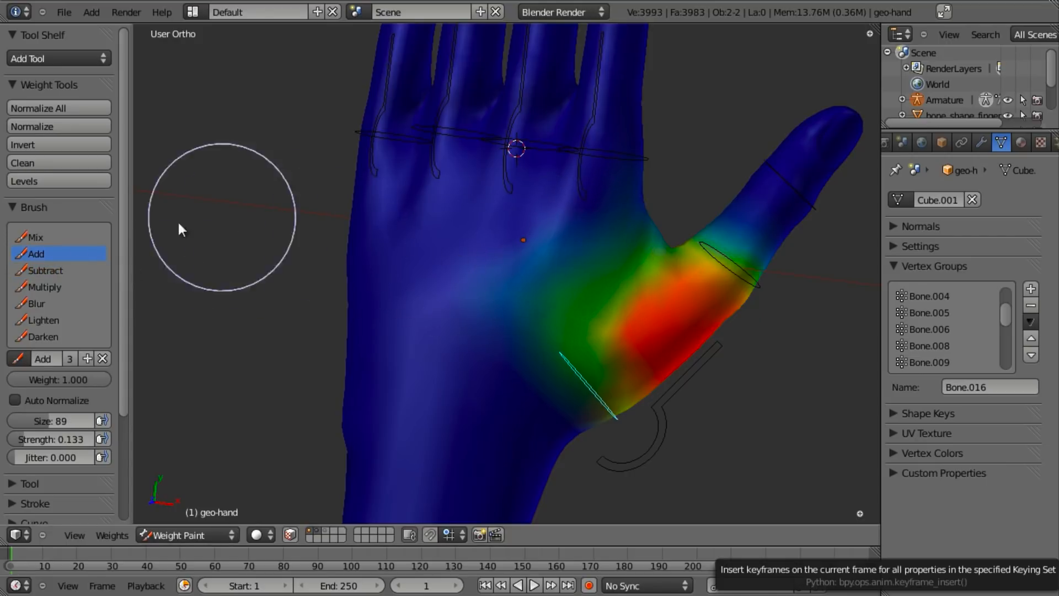
middle_click_drag(503, 288, 426, 316)
scroll(436, 311, "up", 4)
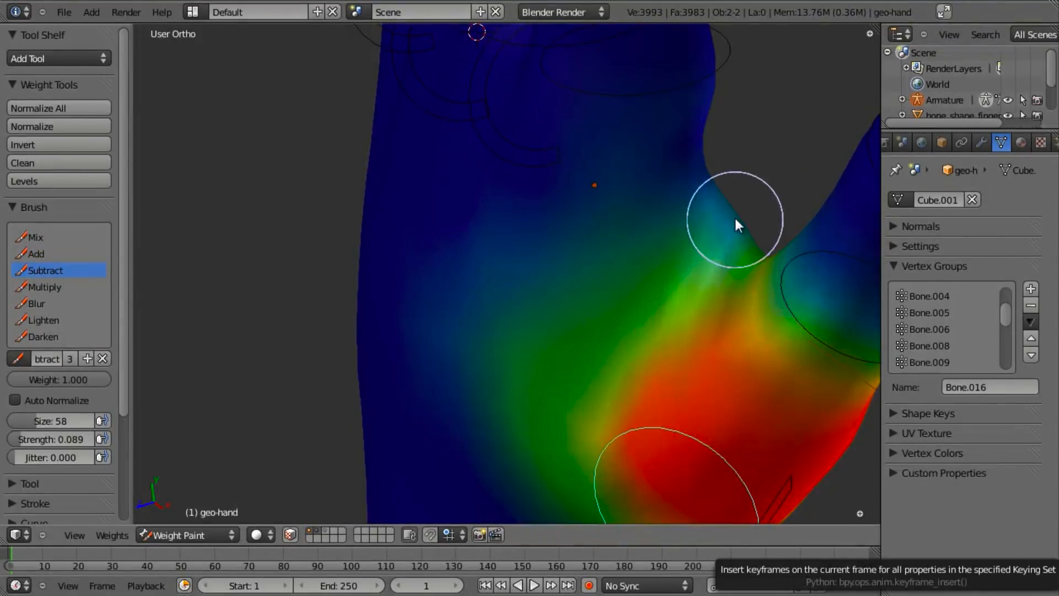
scroll(563, 232, "down", 3)
middle_click_drag(465, 307, 649, 285)
- Check the thumb ellipse bone's weights and test-bend the thumb with the hook-shaped bone
middle_click_drag(661, 433, 642, 380)
right_click(583, 333)
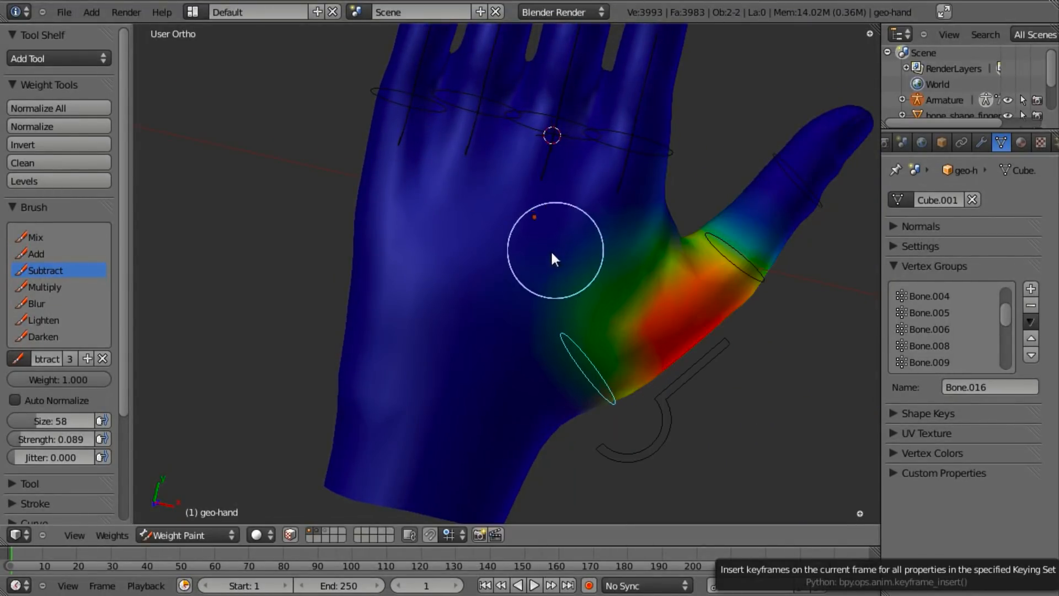
right_click(667, 410)
key("r")
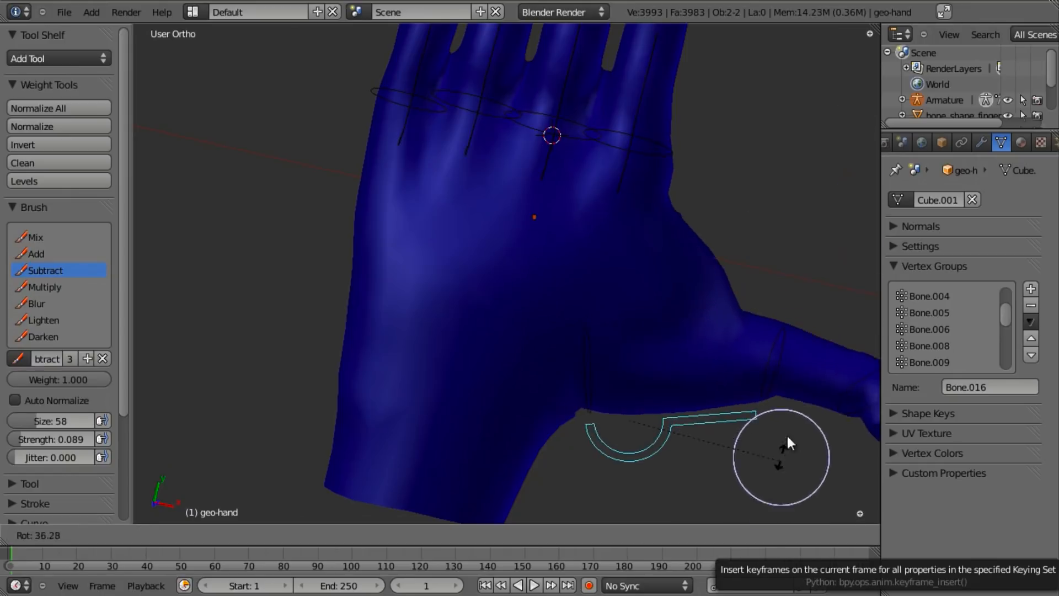
left_click(773, 411)
mouse_move(757, 383)
middle_mouse_down()
mouse_move(561, 355)
mouse_move(608, 395)
mouse_move(693, 292)
mouse_move(655, 366)
mouse_move(598, 356)
middle_mouse_up()
- Enter Pose Mode and bend the index finger by rotating Bone.003 around X
key("ctrl+Tab")
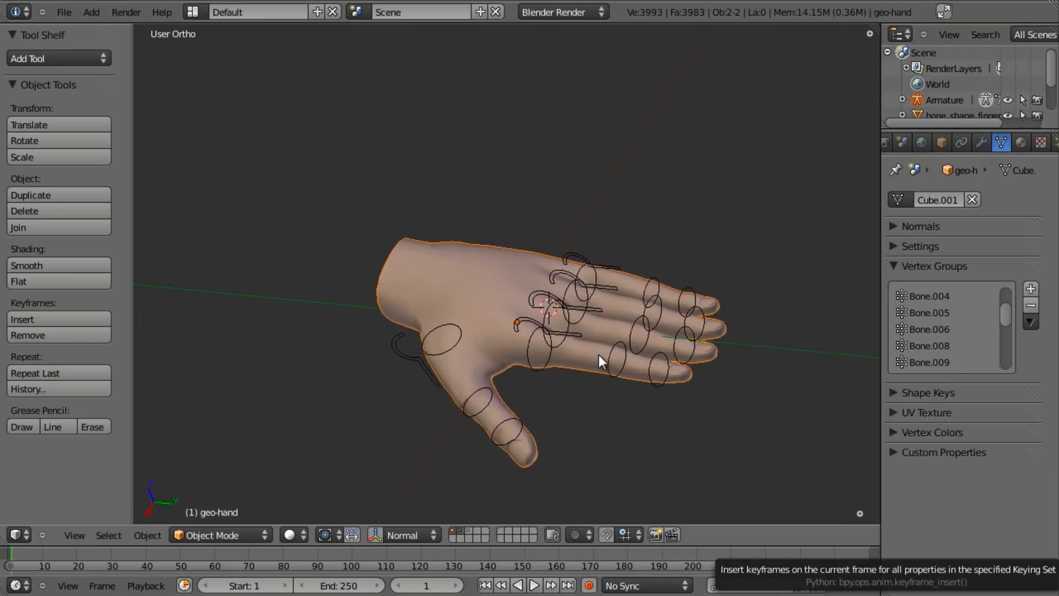
scroll(596, 396, "up", 4)
middle_click_drag(595, 396, 533, 310, "shift")
scroll(531, 310, "down", 2)
middle_click_drag(454, 317, 576, 243)
right_click(512, 275)
right_click(584, 237)
key("r")
key("x")
key("x")
left_click(676, 310)
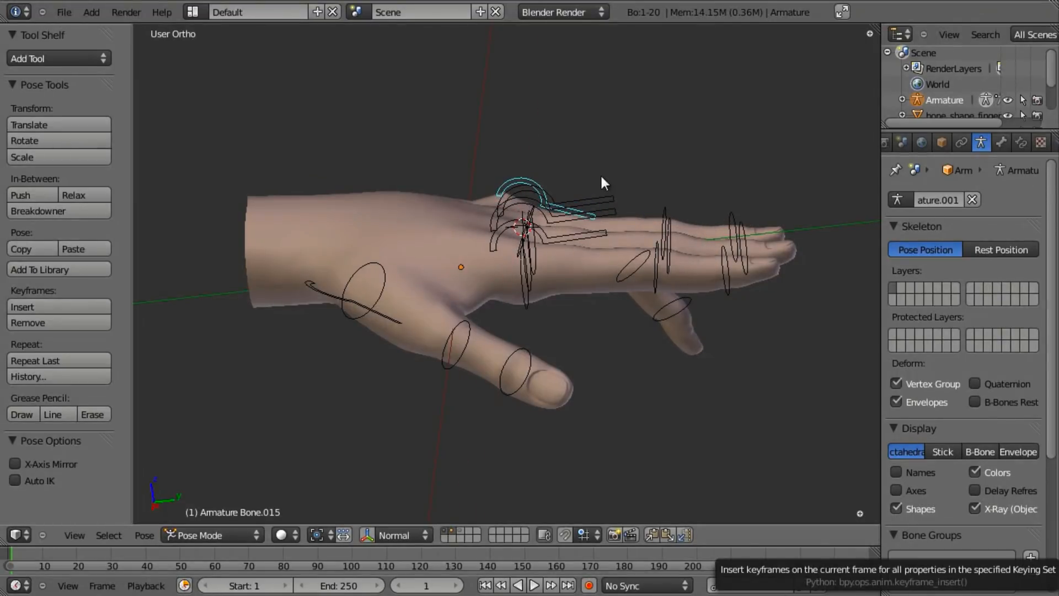
- Curl the other fingers by rotating Bone.011 and Bone.007 around the X axis
key("r")
key("x")
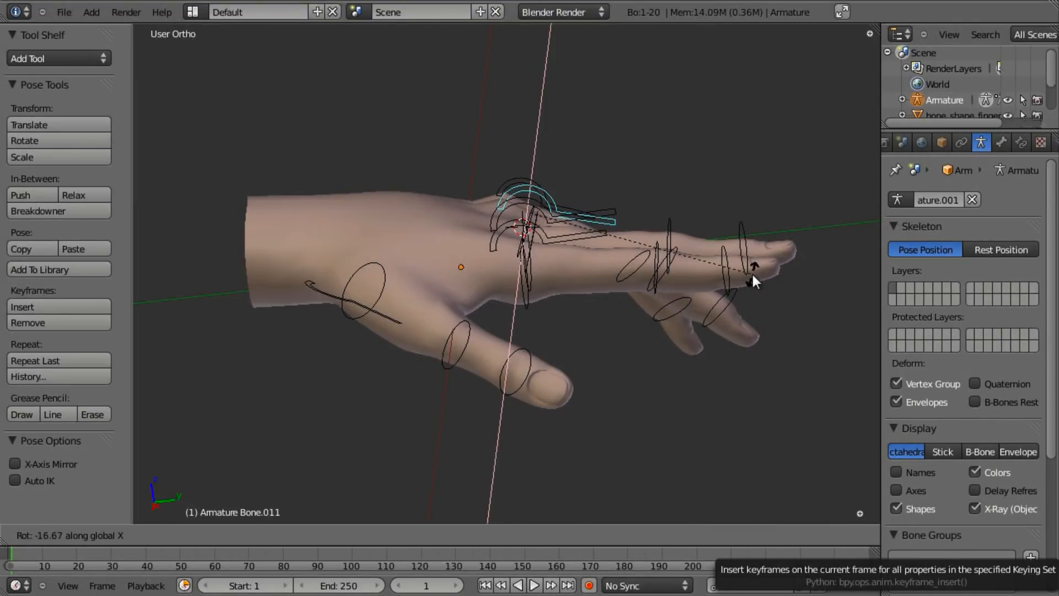
left_click(753, 275)
middle_click_drag(615, 237, 625, 237)
right_click(595, 221)
key("r")
key("x")
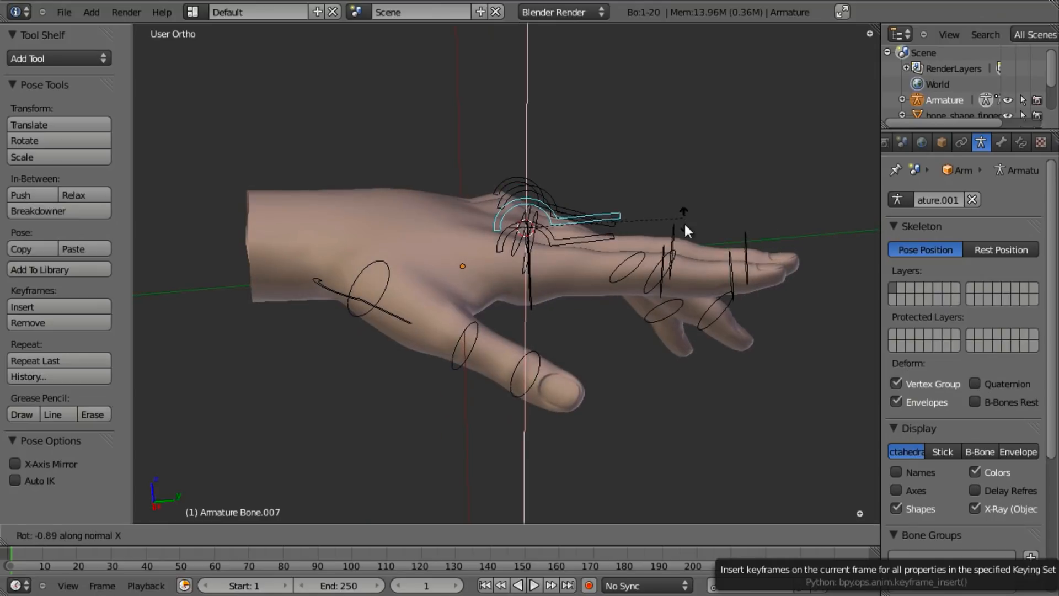
left_click(683, 242)
- Bend the thumb by rotating Bone.019 around X and inspect the posed hand
middle_click_drag(532, 290, 412, 253)
right_click(309, 284)
middle_click_drag(309, 284, 558, 409)
key("r")
key("x")
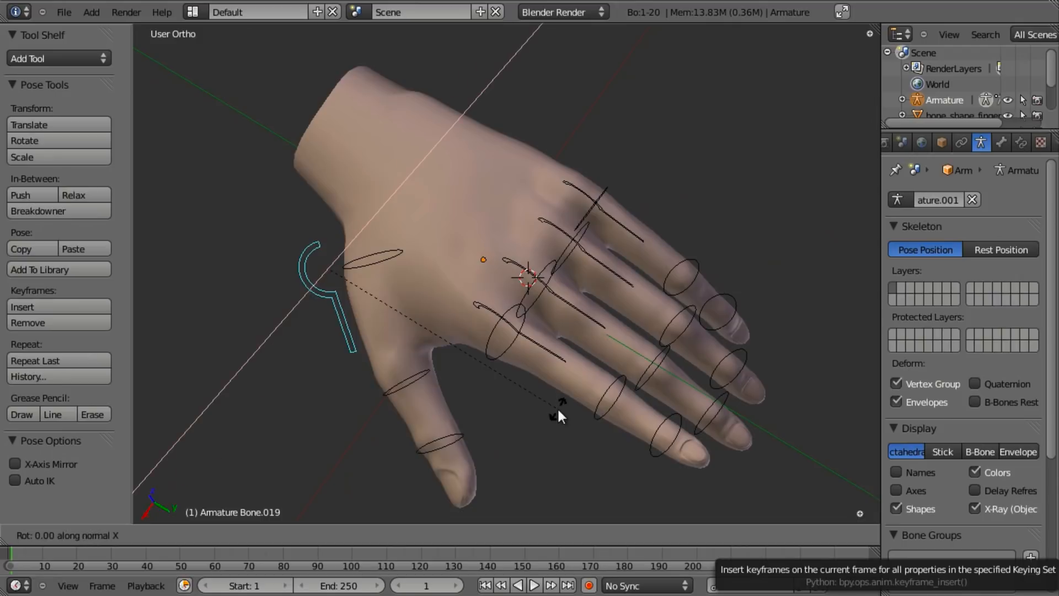
left_click(495, 393)
middle_click_drag(496, 392, 570, 374)
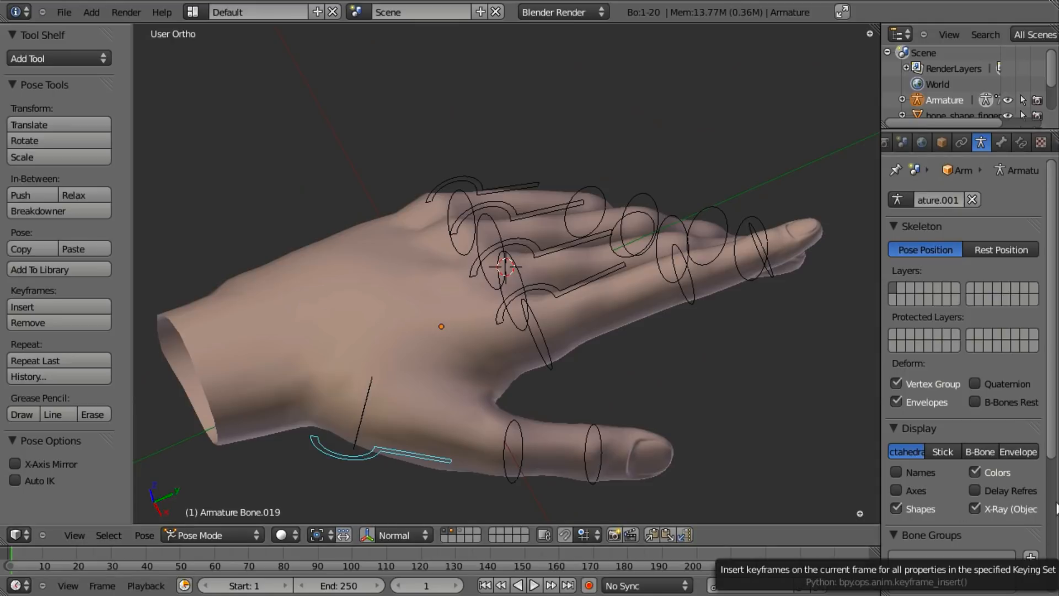
scroll(561, 315, "down", 3)
scroll(663, 296, "up", 1)
- Re-pose the thumb with a free rotation of its hook bone Bone.019
right_click(649, 287)
right_click(565, 391)
middle_click_drag(565, 391, 557, 503)
key("r")
key("x")
key("x")
right_click(634, 468)
middle_click_drag(615, 447, 470, 381)
right_click(389, 381)
middle_click_drag(389, 381, 359, 390)
middle_click_drag(432, 404, 416, 352, "shift")
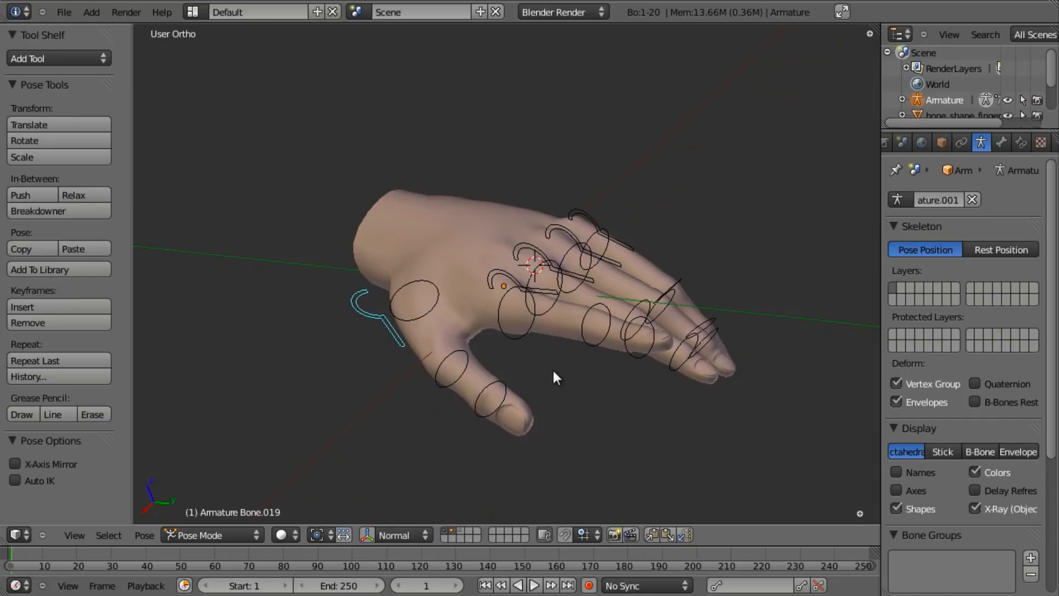
key("r")
key("r")
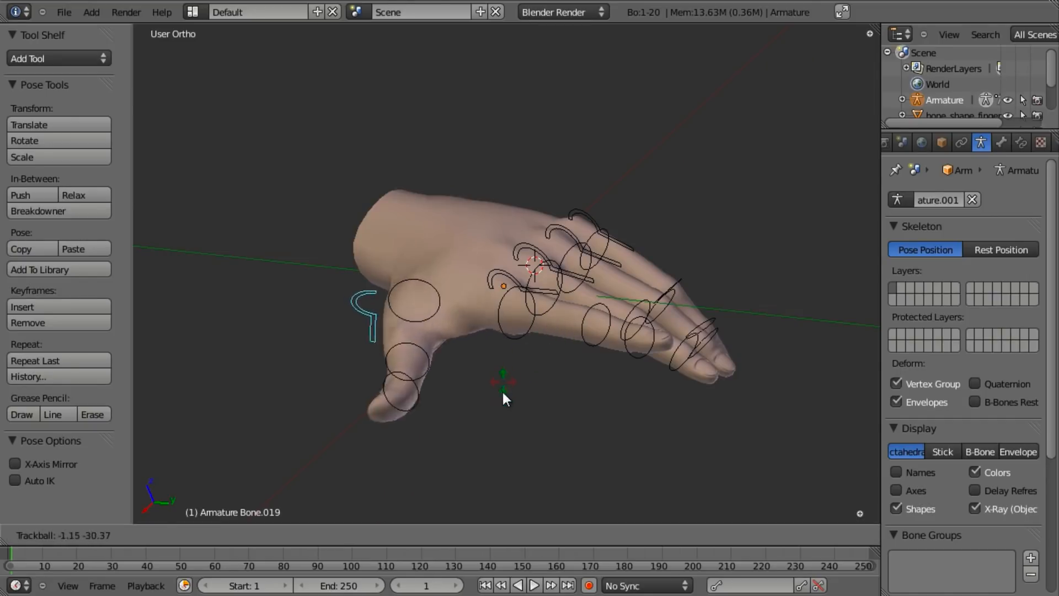
left_click(509, 382)
- Bend the index finger further with free rotations of Bone.003 and inspect the deformation
right_click(501, 279)
key("r")
key("r")
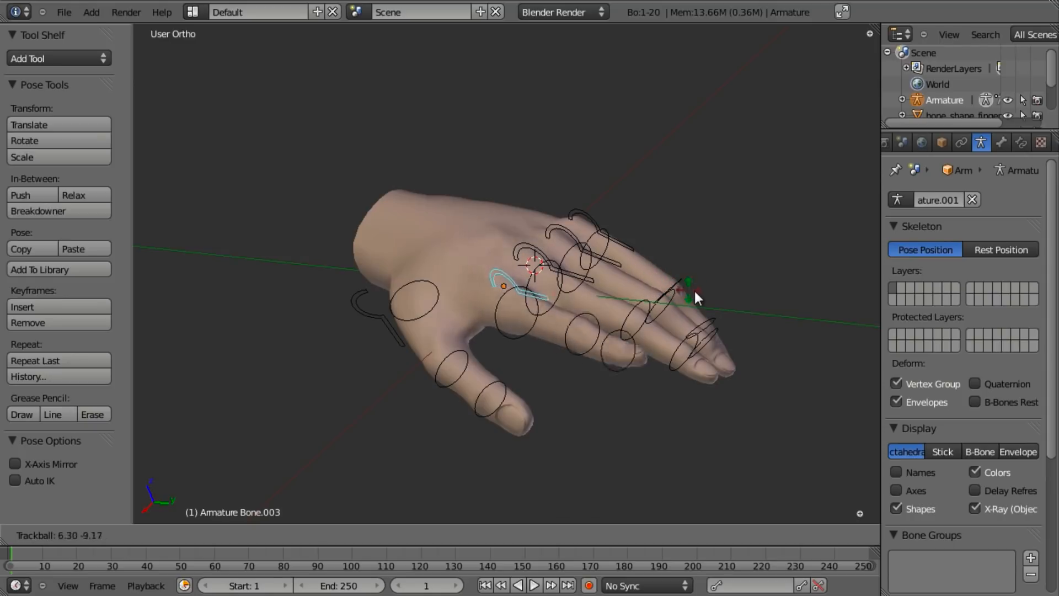
left_click(674, 264)
scroll(534, 329, "up", 2)
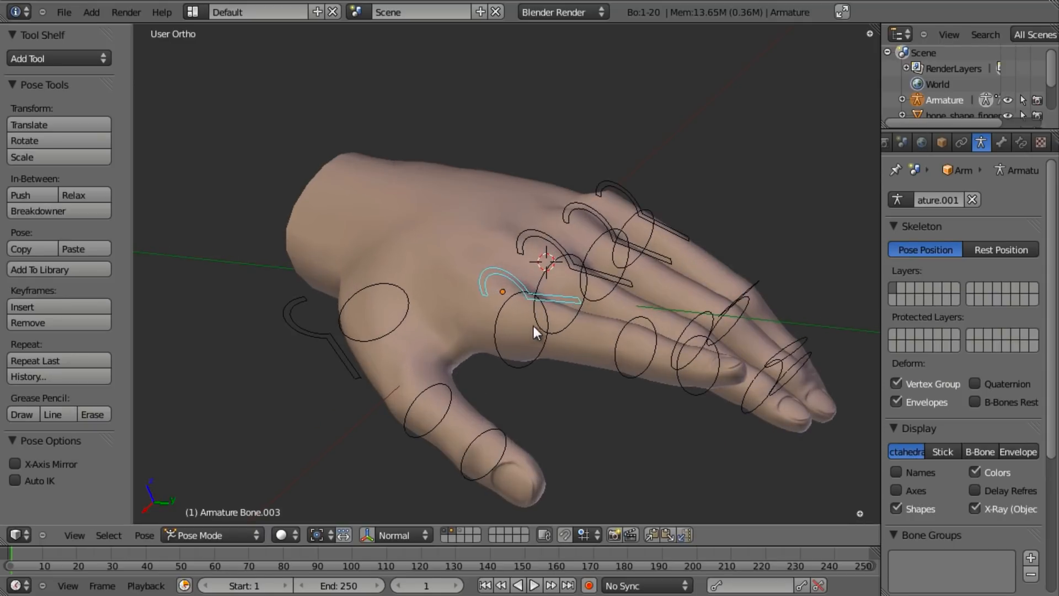
middle_click_drag(534, 330, 524, 305, "shift")
key("r")
key("r")
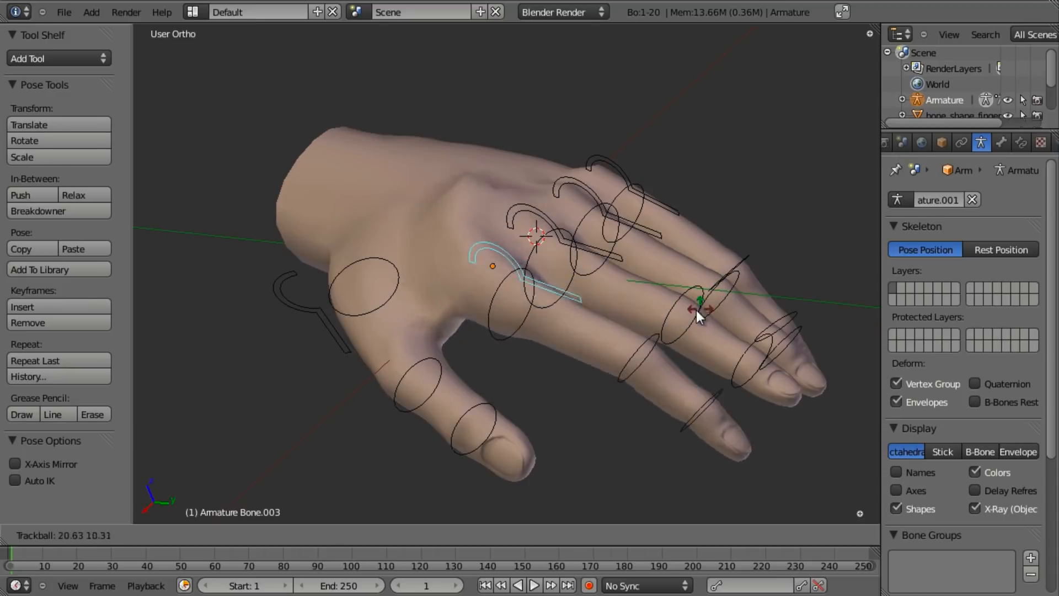
left_click(696, 309)
middle_click_drag(499, 315, 617, 307)
scroll(534, 284, "up", 3)
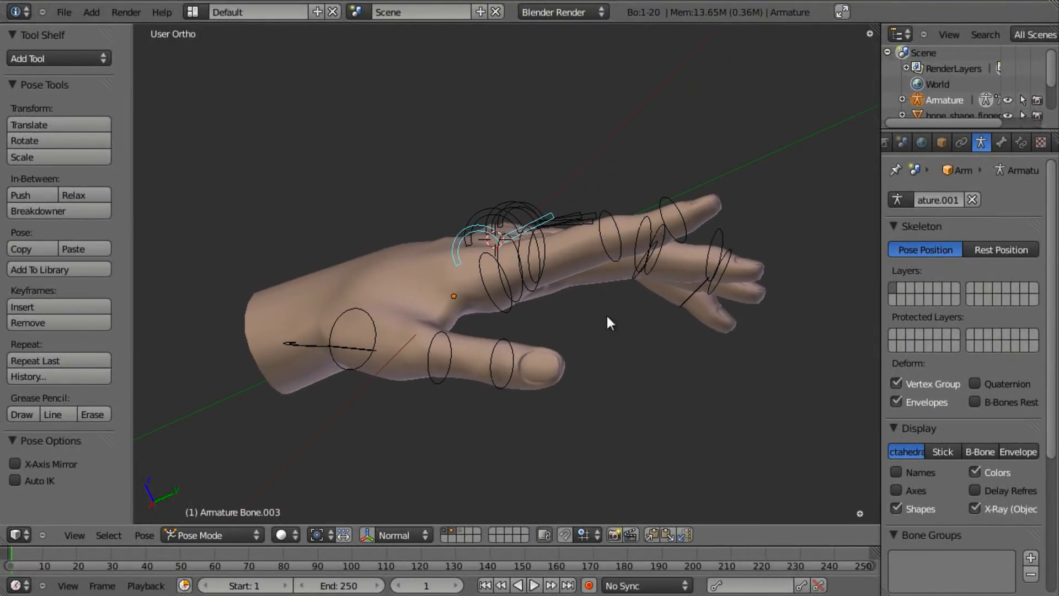
middle_click_drag(532, 299, 501, 311, "shift")
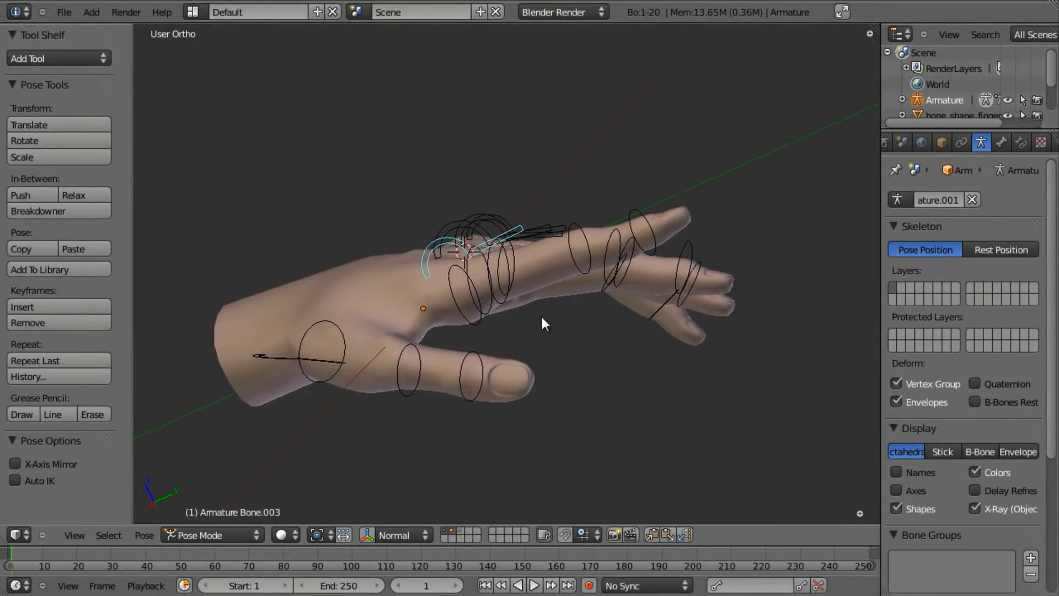